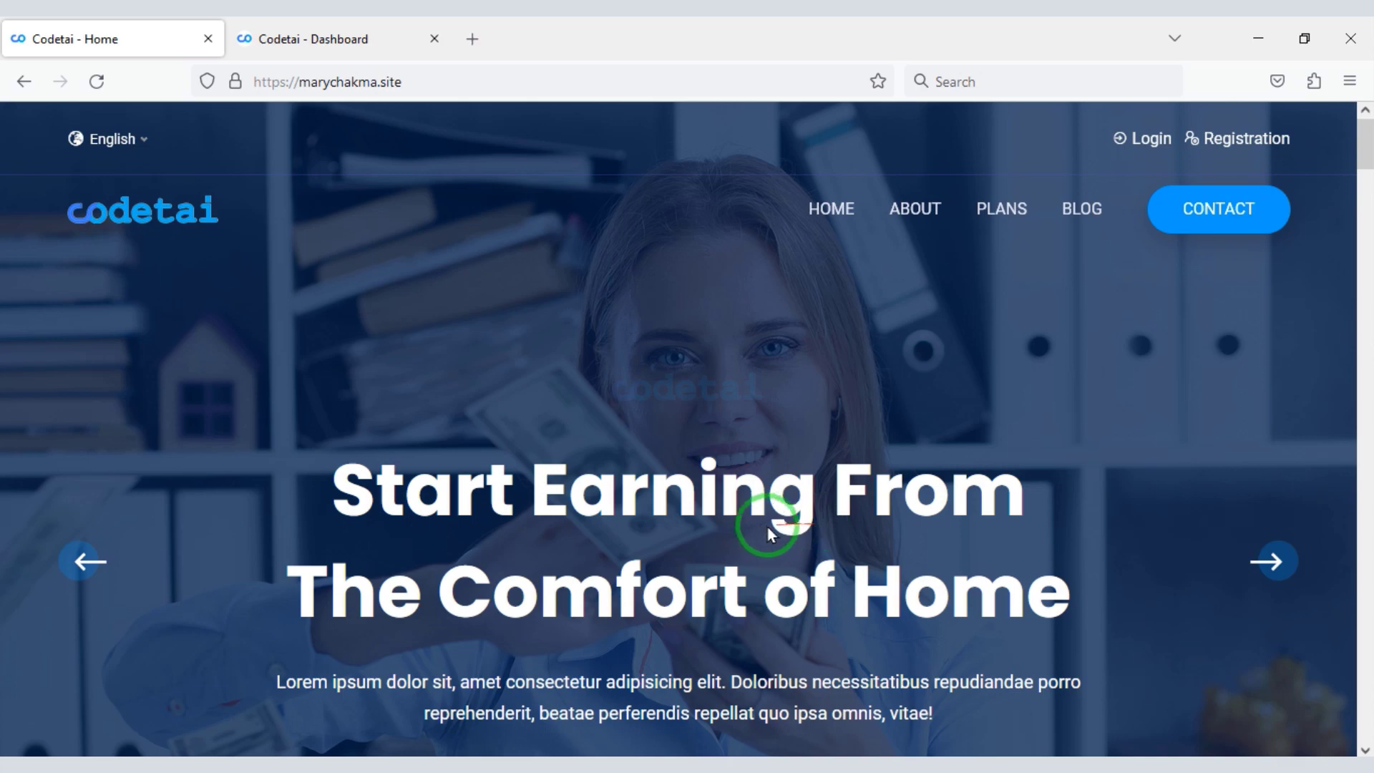
# Scroll down the home page to the plans and outline the three subscription plan cards
pyautogui.scroll(-7, 751, 530)
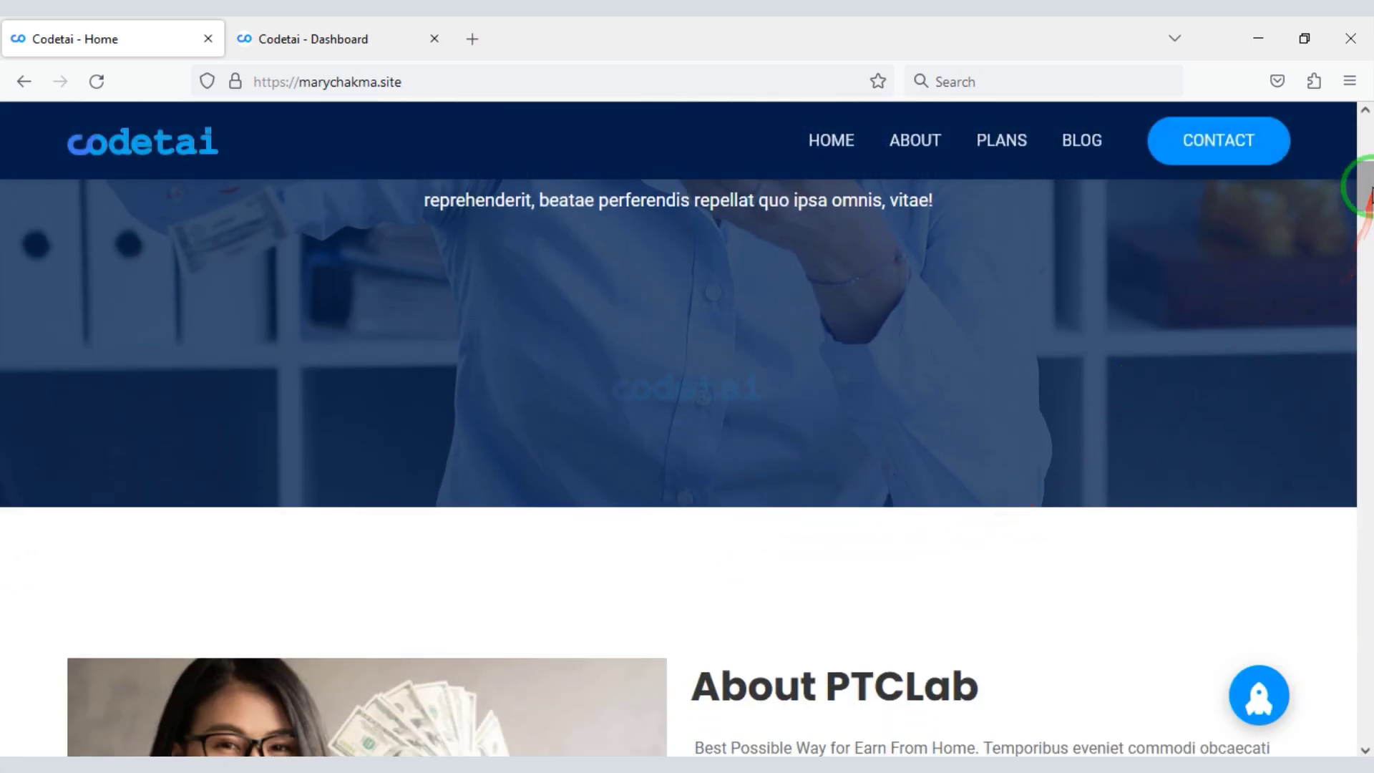
pyautogui.moveTo(1368, 190); pyautogui.dragTo(1364, 700)
pyautogui.click(251, 27)
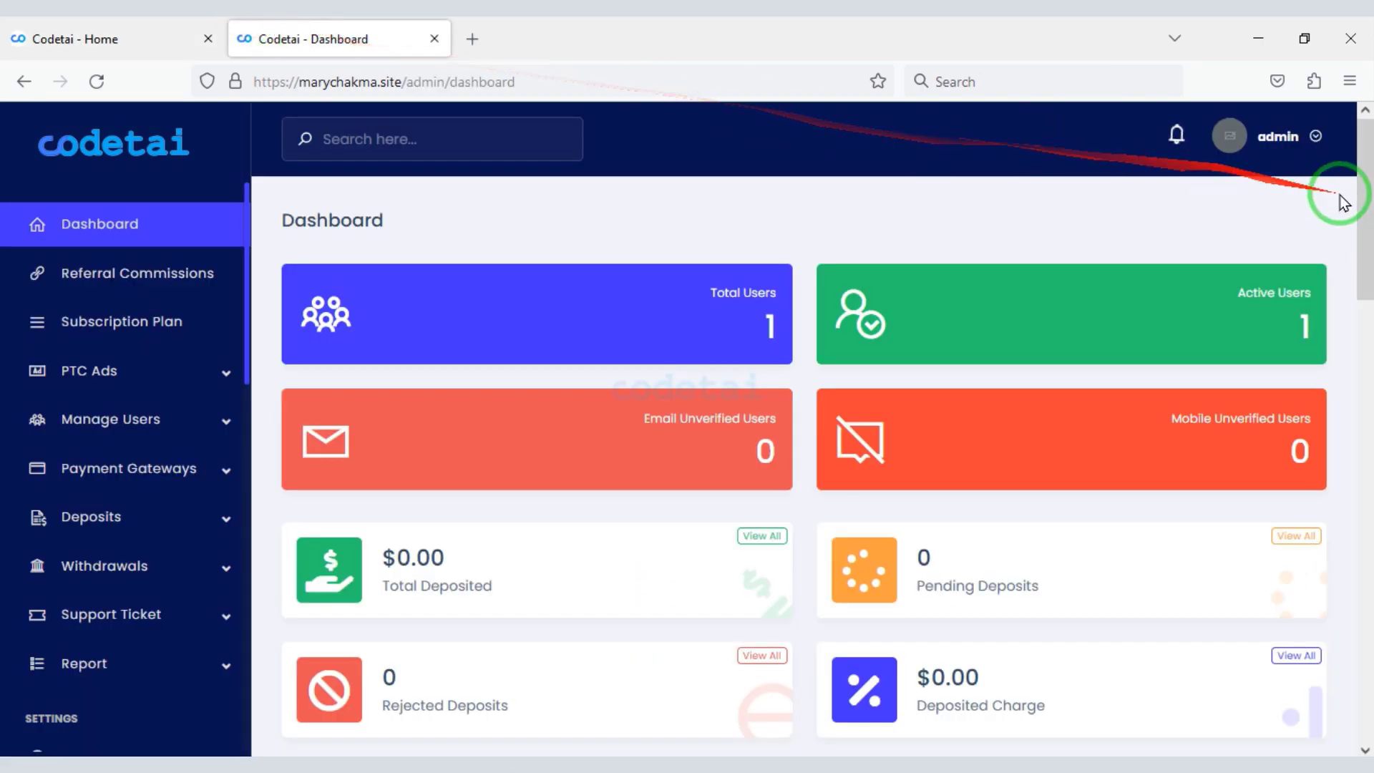
pyautogui.moveTo(1364, 204); pyautogui.dragTo(1366, 106)
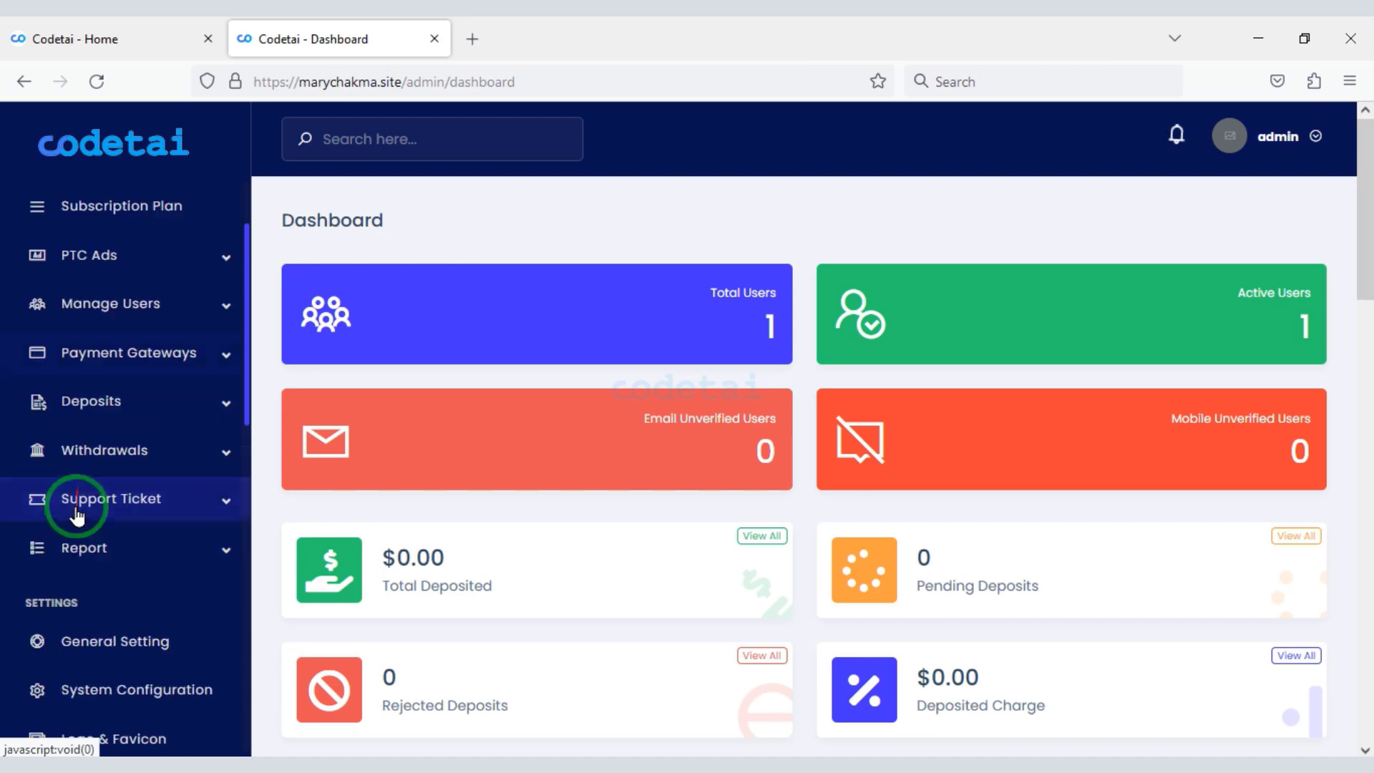
pyautogui.scroll(-5, 64, 601)
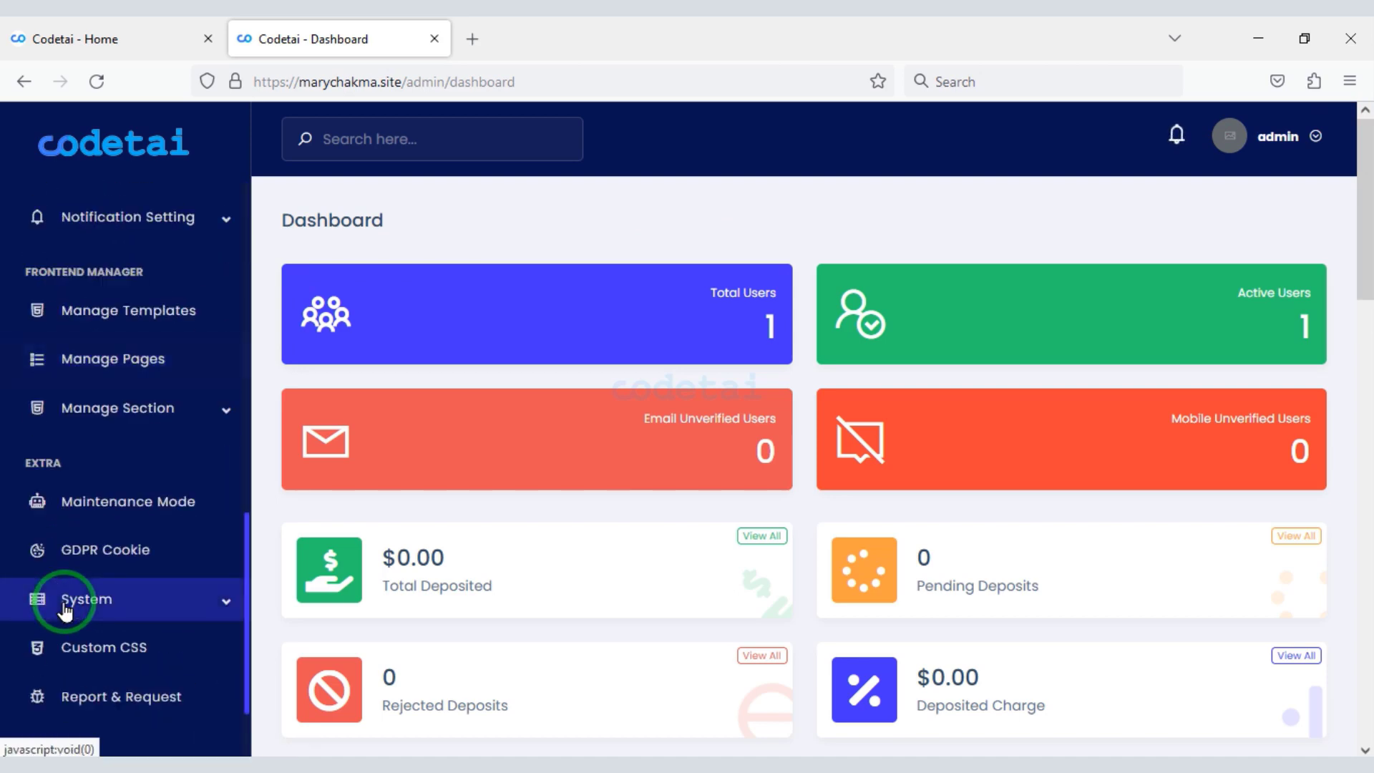
pyautogui.scroll(6, 115, 565)
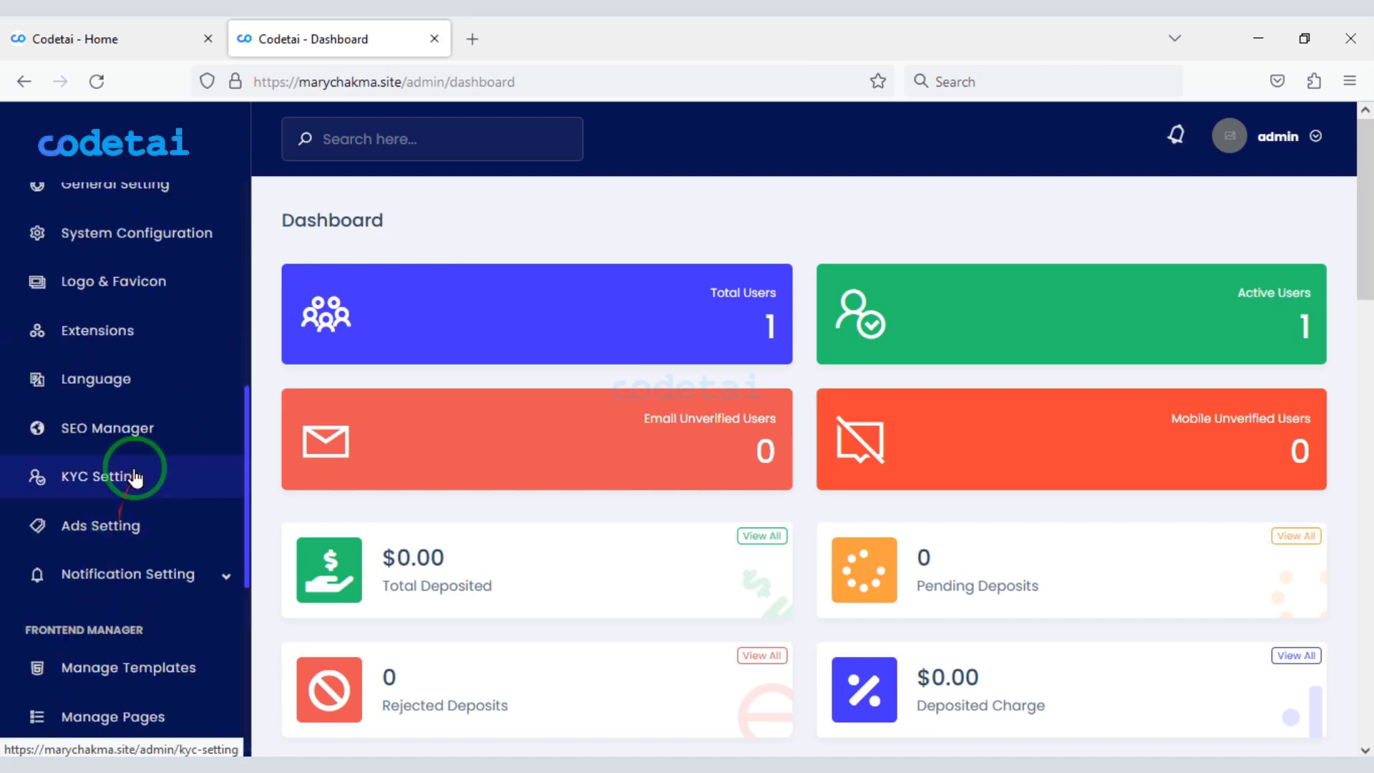
pyautogui.hotkey('ctrl', 'pageup')
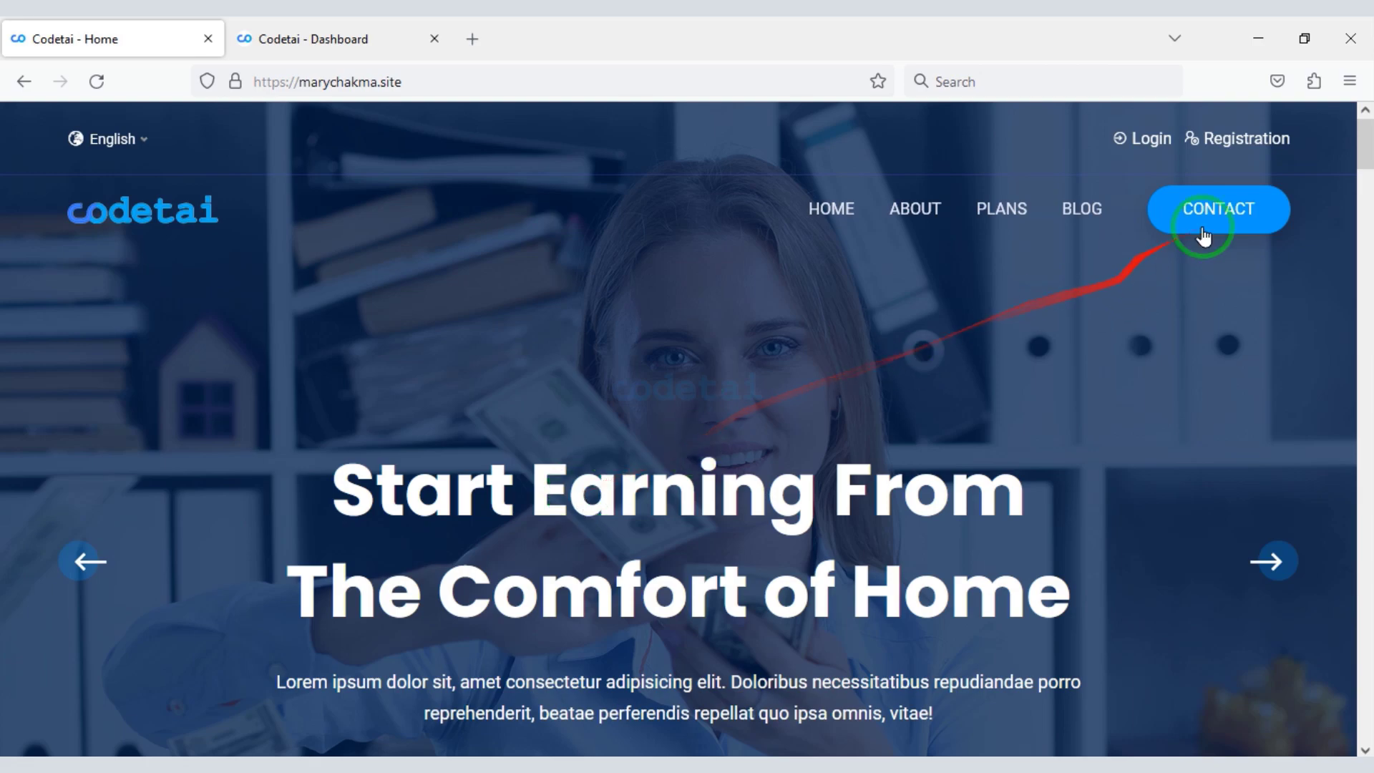
pyautogui.moveTo(1366, 139); pyautogui.dragTo(1363, 404)
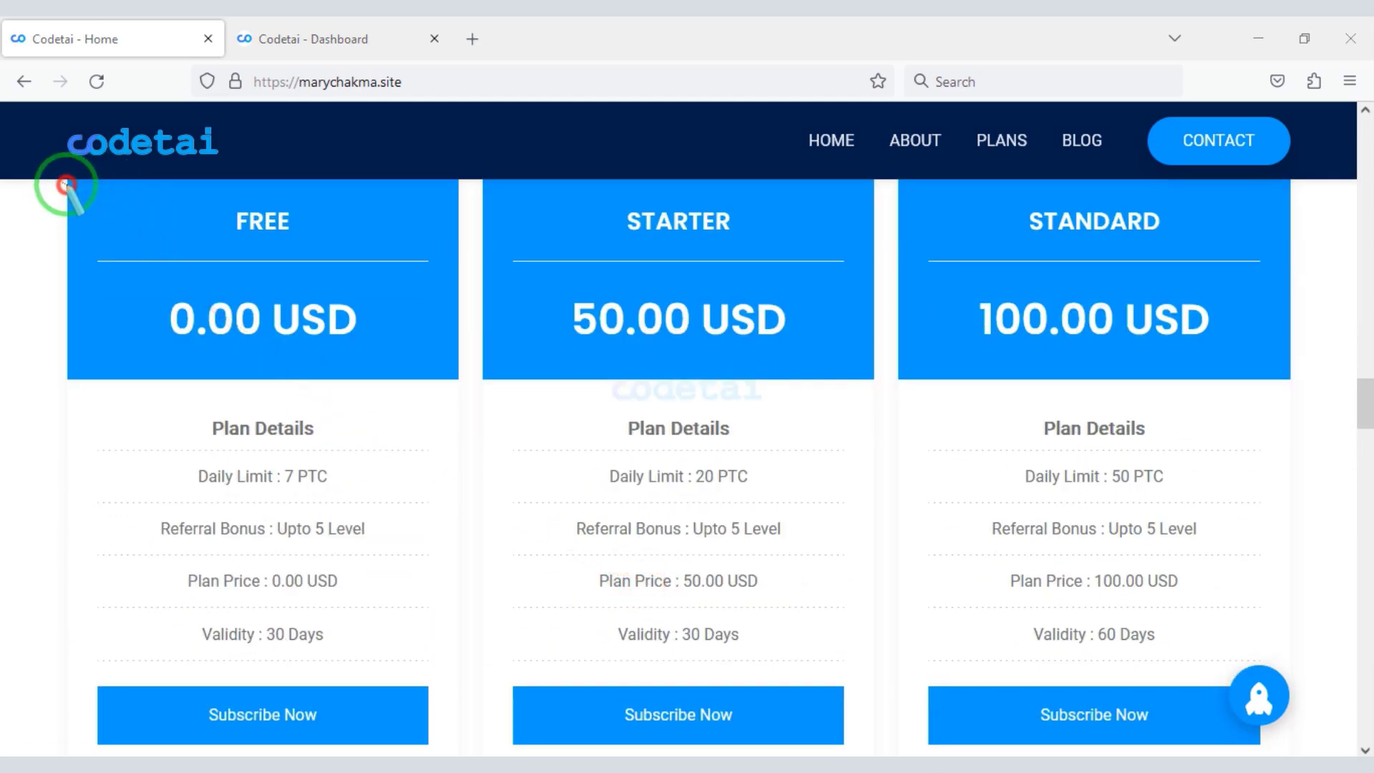
pyautogui.moveTo(1114, 576)
pyautogui.mouseDown()
pyautogui.moveTo(1273, 680)
pyautogui.moveTo(1302, 734)
pyautogui.mouseUp()
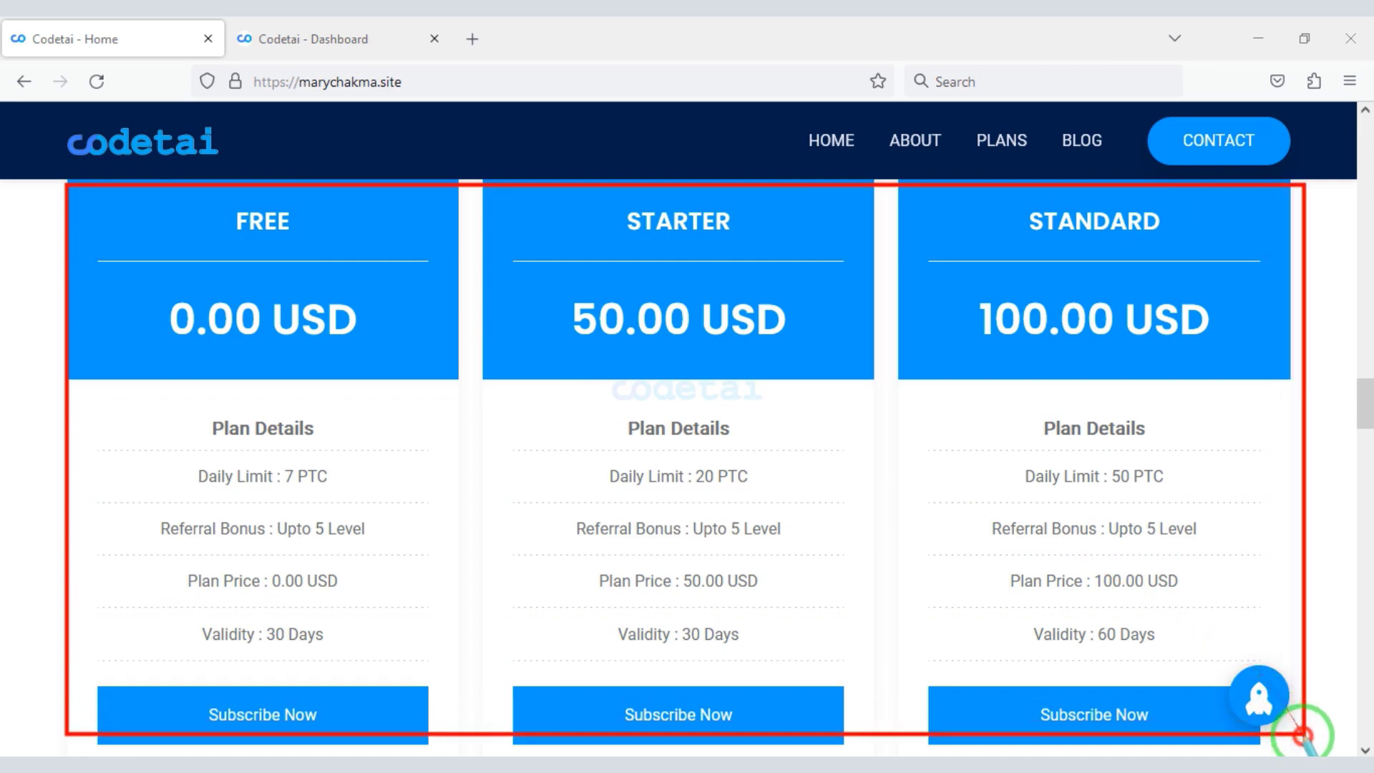
# Start a new admin subscription plan with Referral Commission set to Up to 5 Level
pyautogui.click(378, 27)
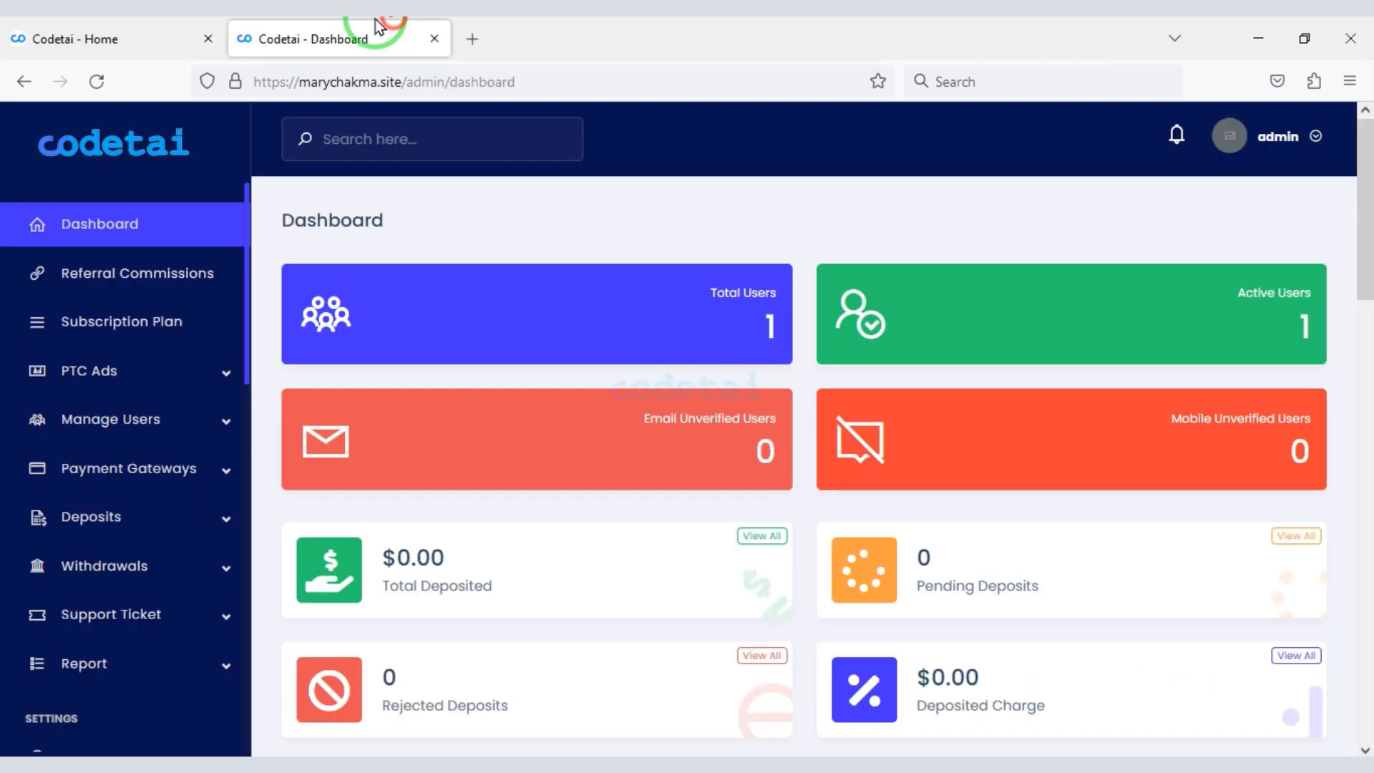
pyautogui.click(161, 320)
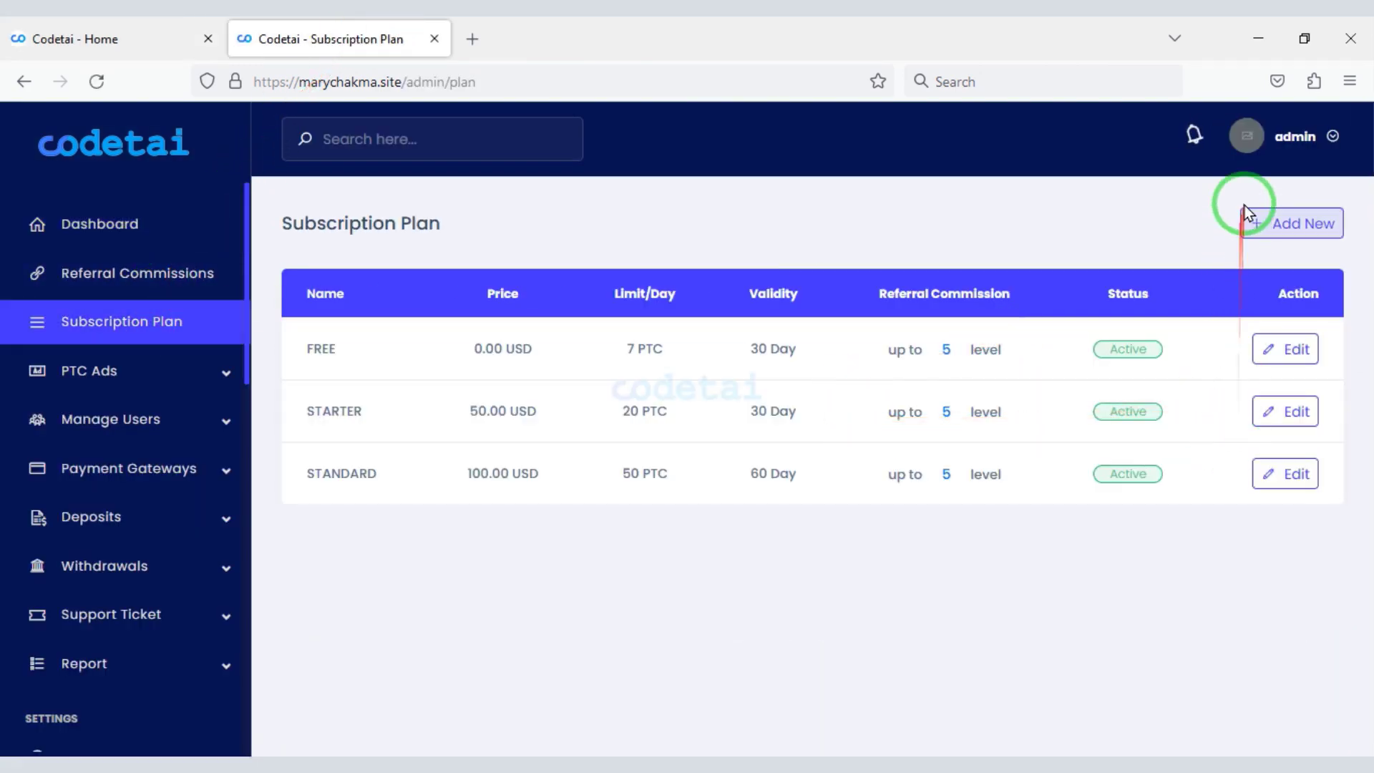
pyautogui.click(1246, 212)
pyautogui.click(635, 642)
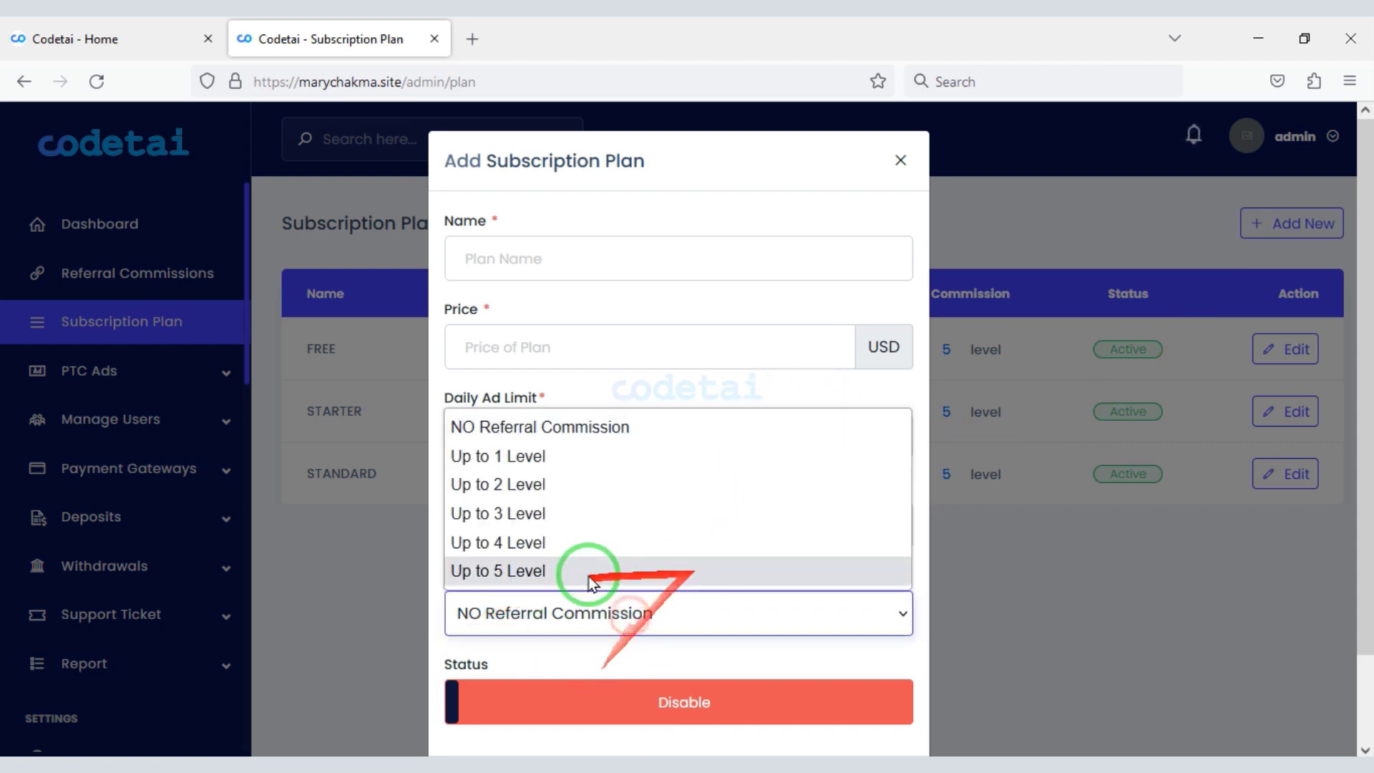
pyautogui.click(587, 573)
pyautogui.click(108, 154)
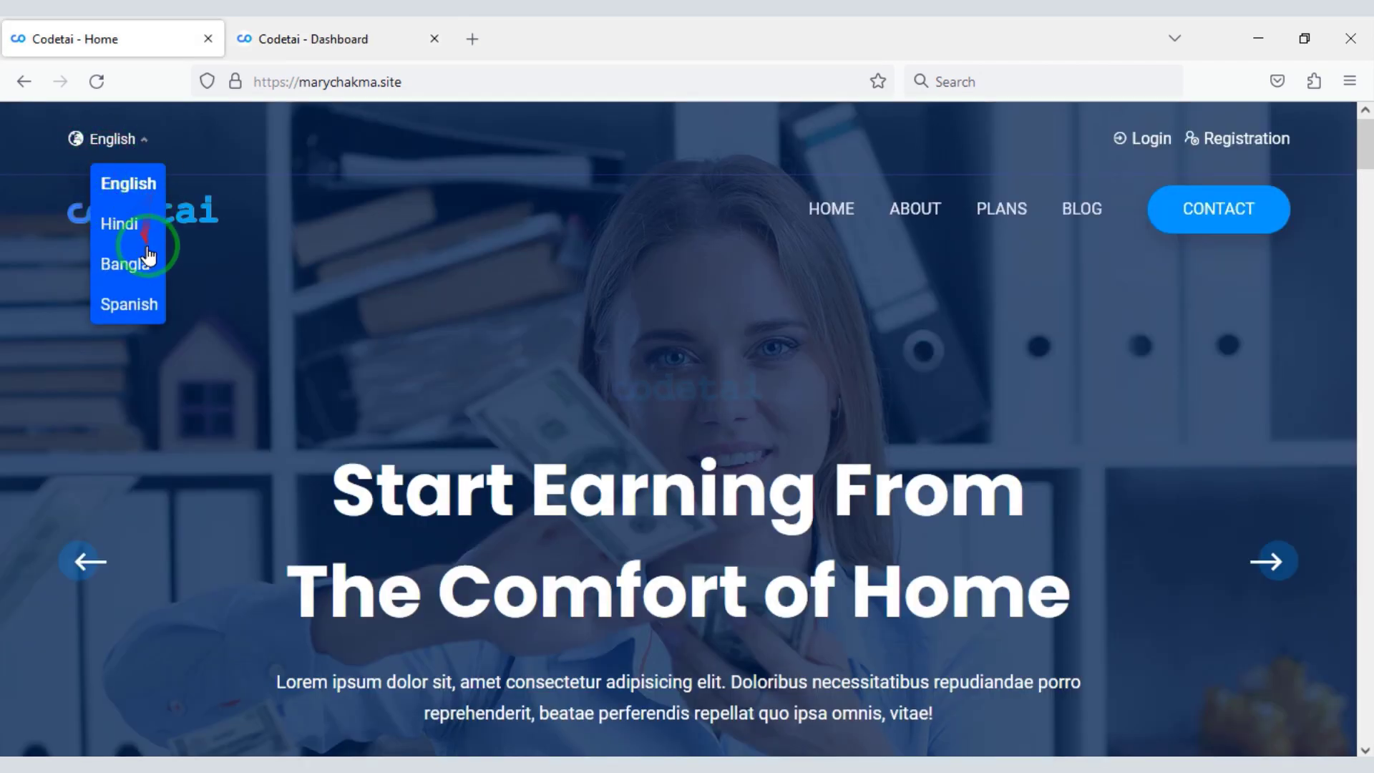
# Switch the site language to Hindi and scroll through the home page
pyautogui.click(131, 224)
pyautogui.moveTo(1360, 147); pyautogui.dragTo(1368, 89)
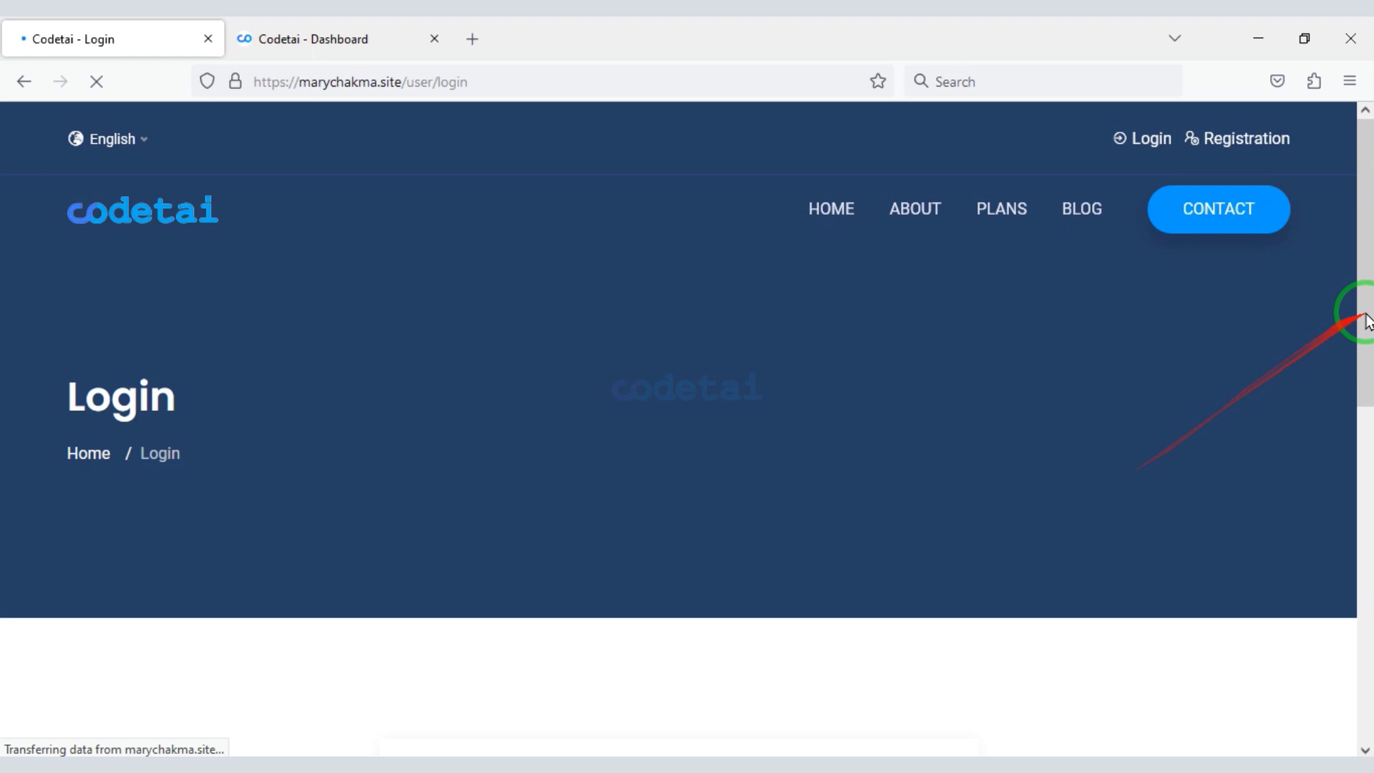
pyautogui.moveTo(1368, 306); pyautogui.dragTo(1359, 607)
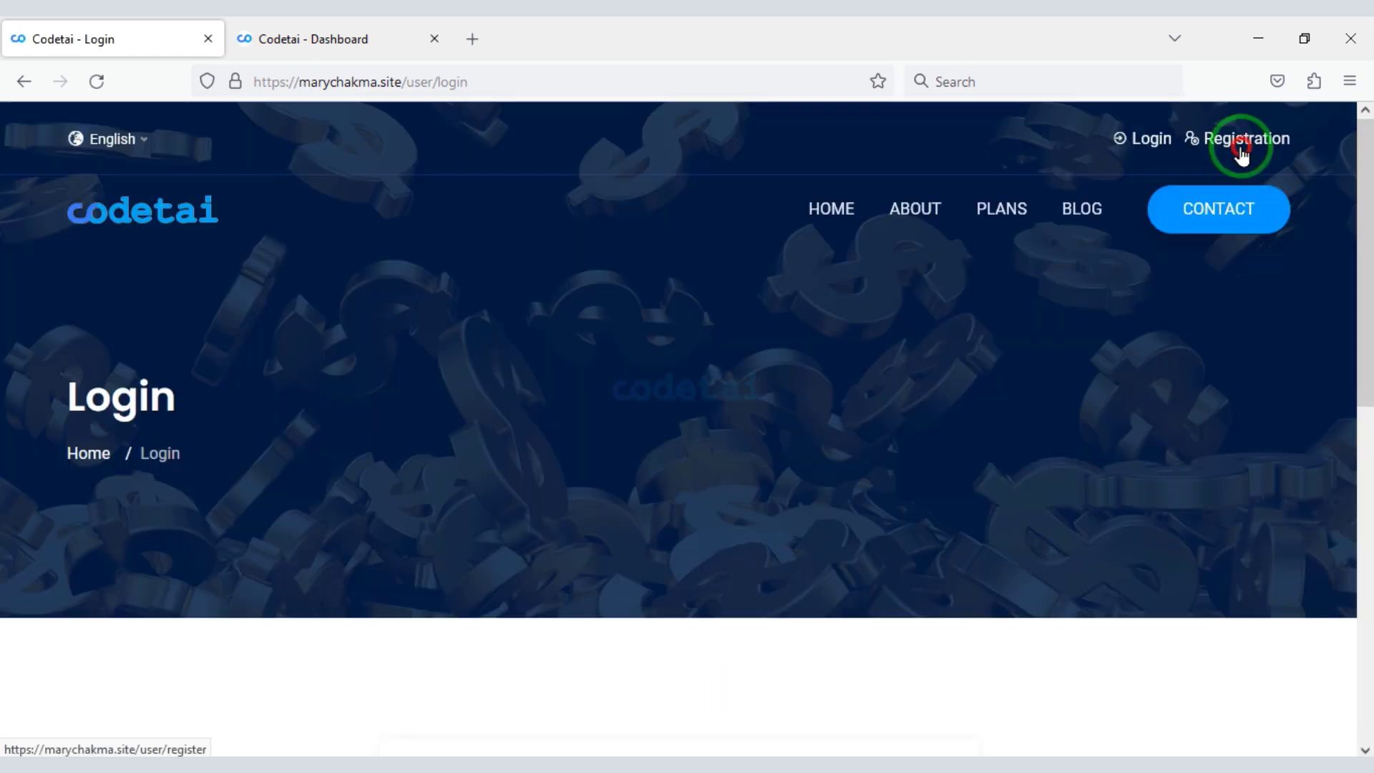
pyautogui.moveTo(1364, 280); pyautogui.dragTo(1363, 528)
pyautogui.moveTo(1360, 243); pyautogui.dragTo(1366, 125)
# Visit the site's Plans and Blog pages and scroll through them
pyautogui.click(1202, 232)
pyautogui.moveTo(1367, 300); pyautogui.dragTo(1363, 126)
pyautogui.click(1085, 212)
pyautogui.moveTo(1360, 292); pyautogui.dragTo(1364, 143)
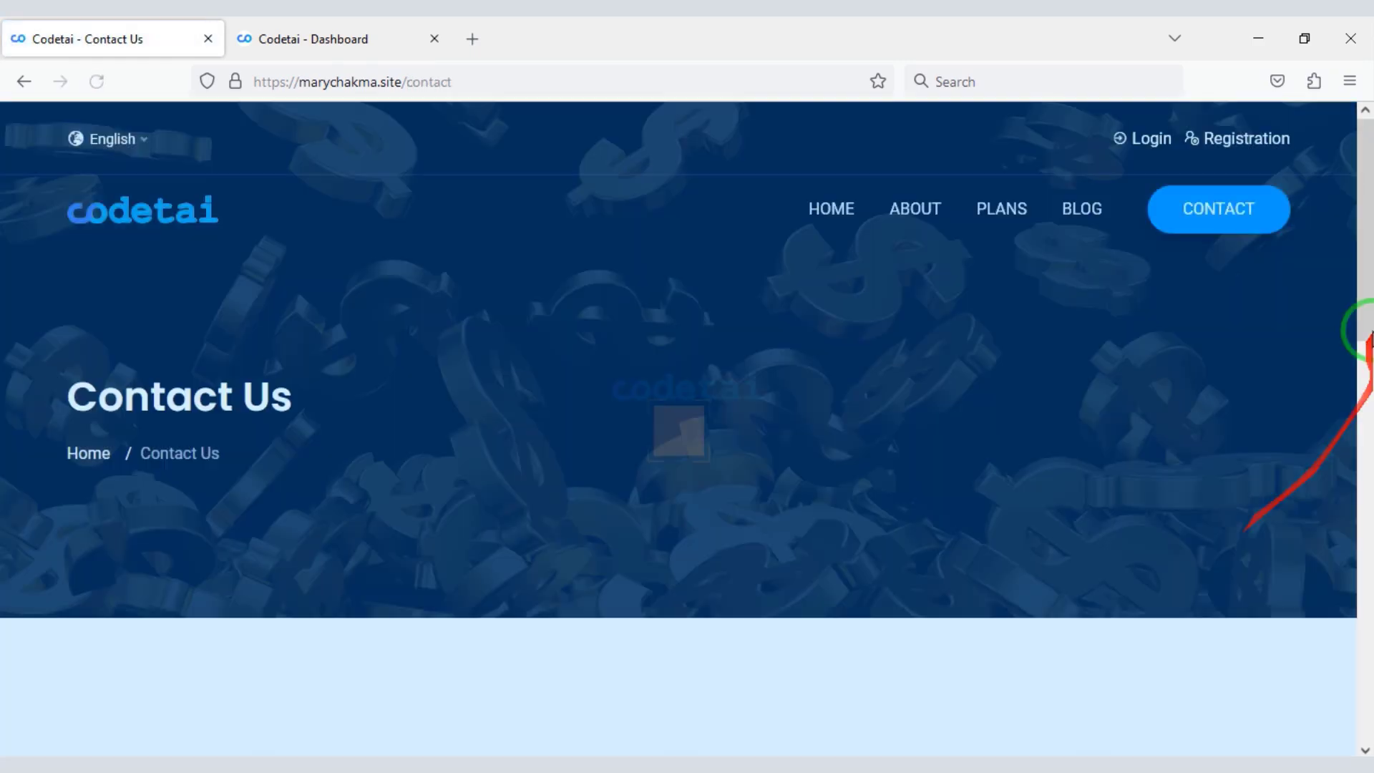
pyautogui.moveTo(1359, 332); pyautogui.dragTo(1101, 543)
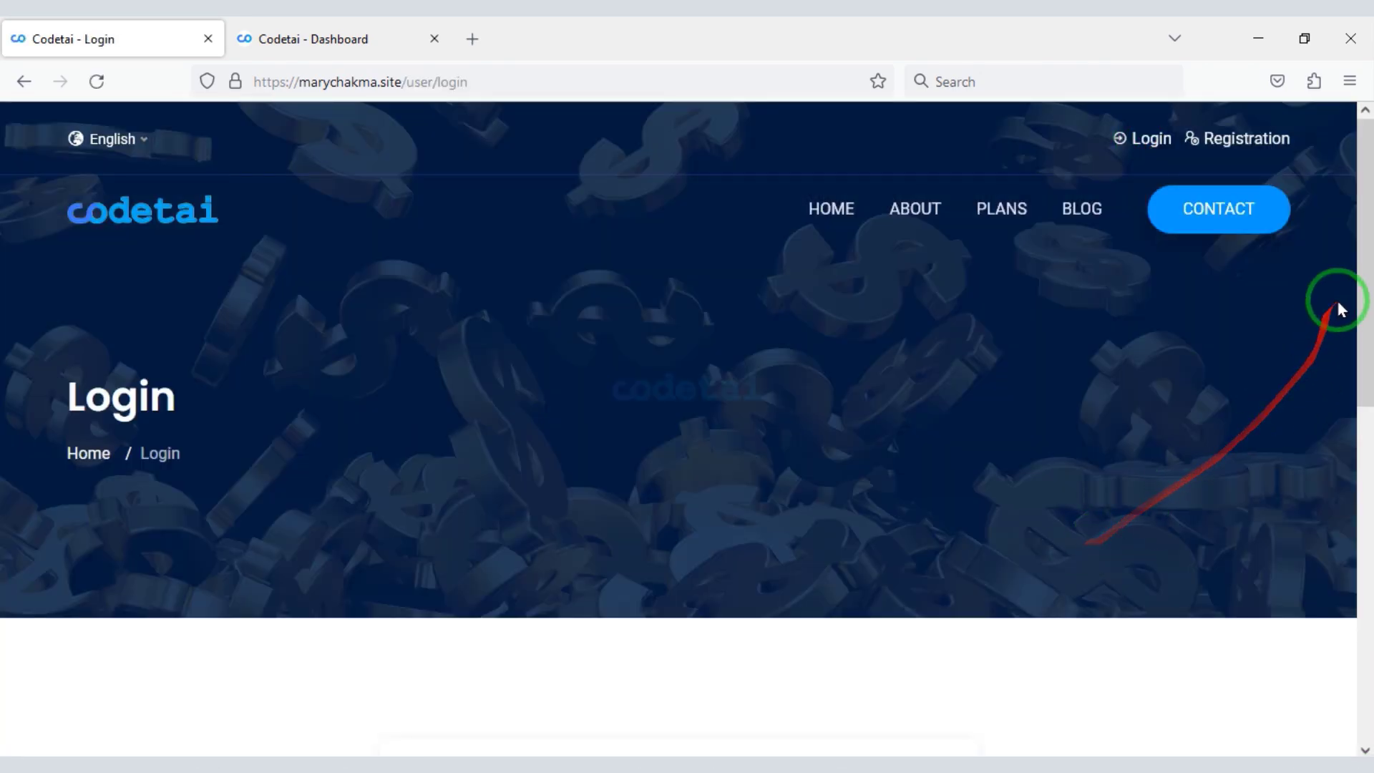
pyautogui.moveTo(1360, 315); pyautogui.dragTo(1363, 547)
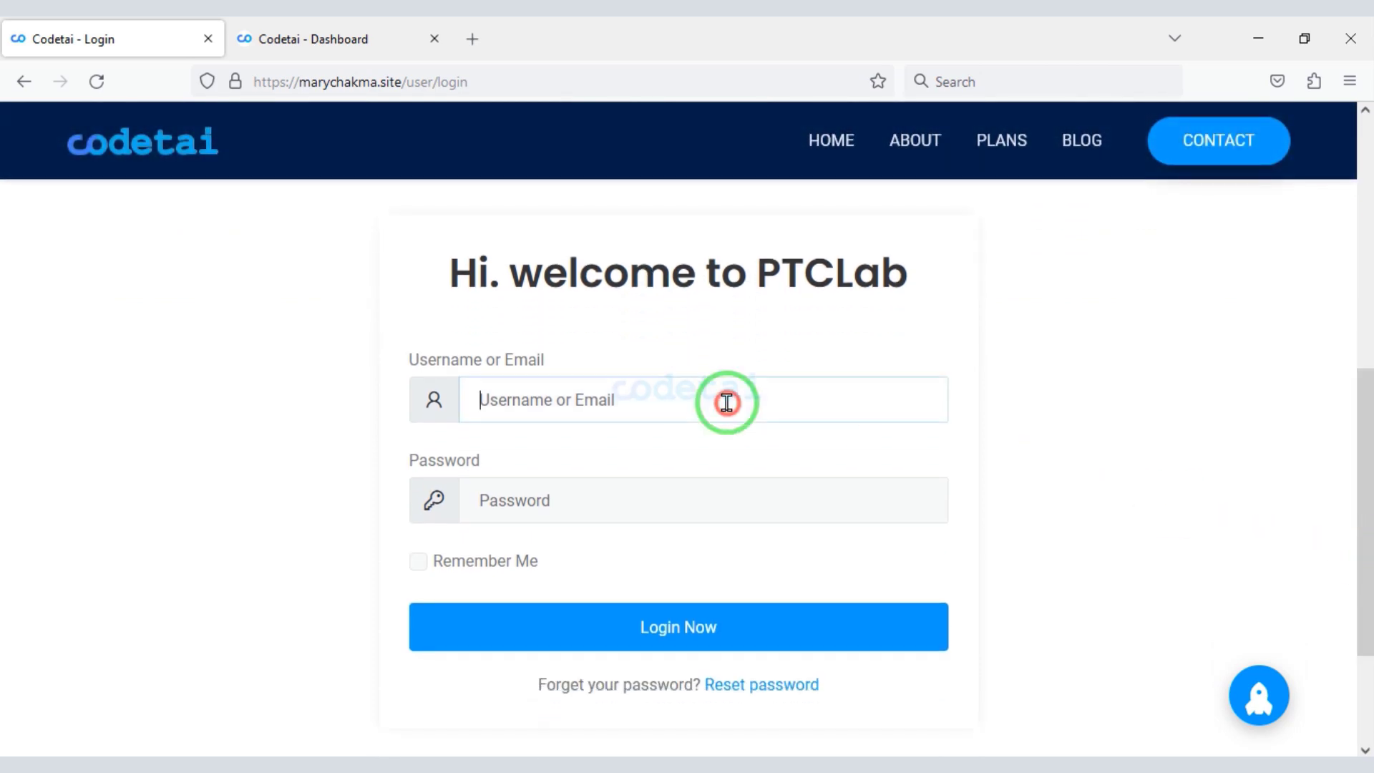
# Sign in as the user, open PTC > ADS and outline the three ad cards
pyautogui.click(644, 627)
pyautogui.click(481, 331)
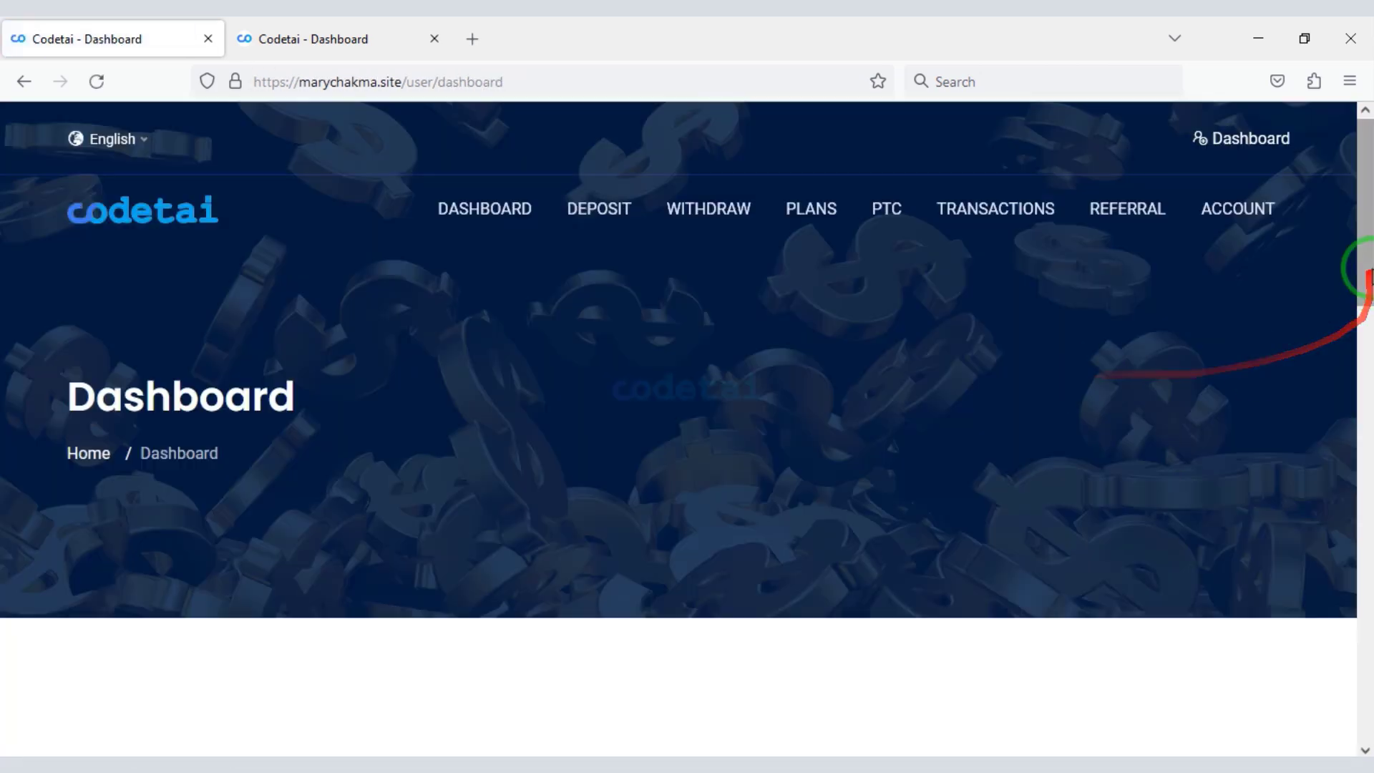
pyautogui.moveTo(1360, 270); pyautogui.dragTo(1369, 215)
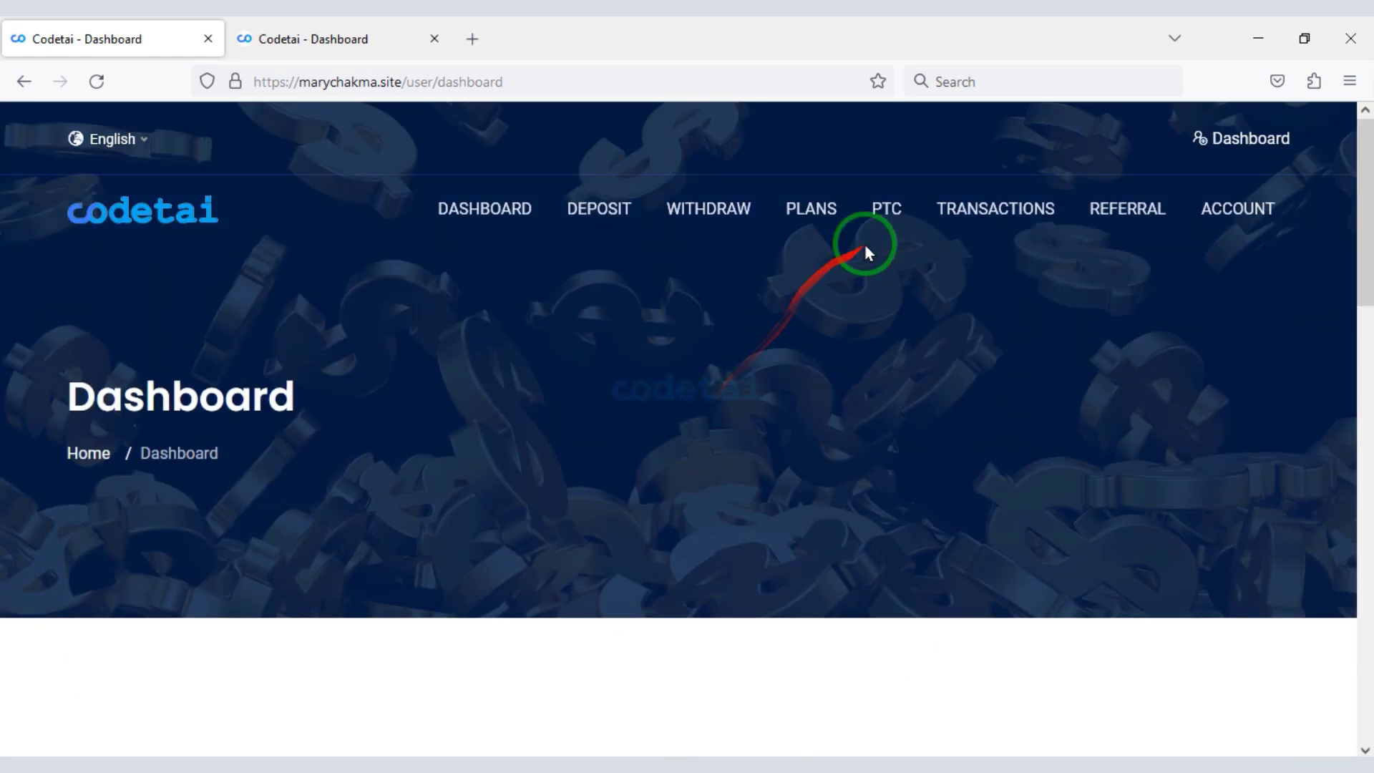
pyautogui.moveTo(885, 219)
pyautogui.click(900, 287)
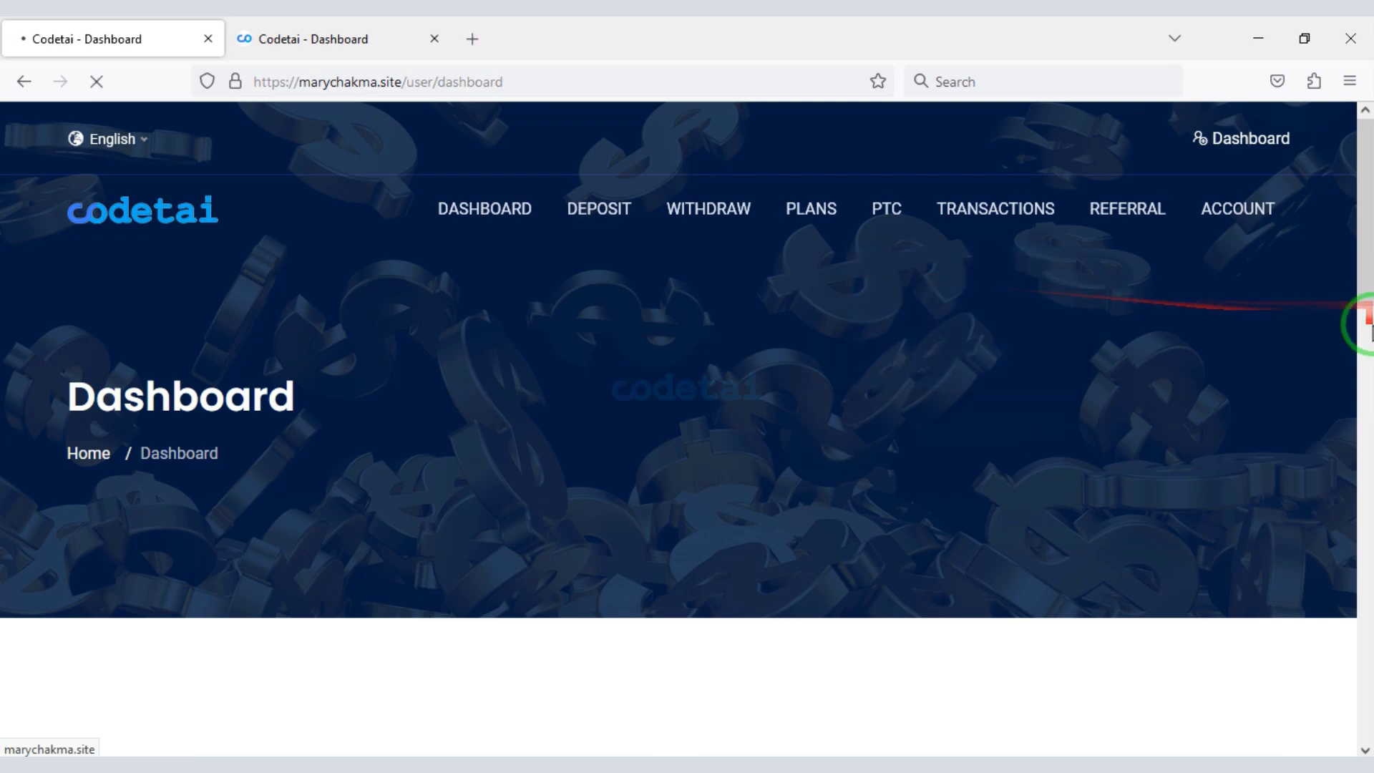
pyautogui.moveTo(1364, 307); pyautogui.dragTo(1364, 528)
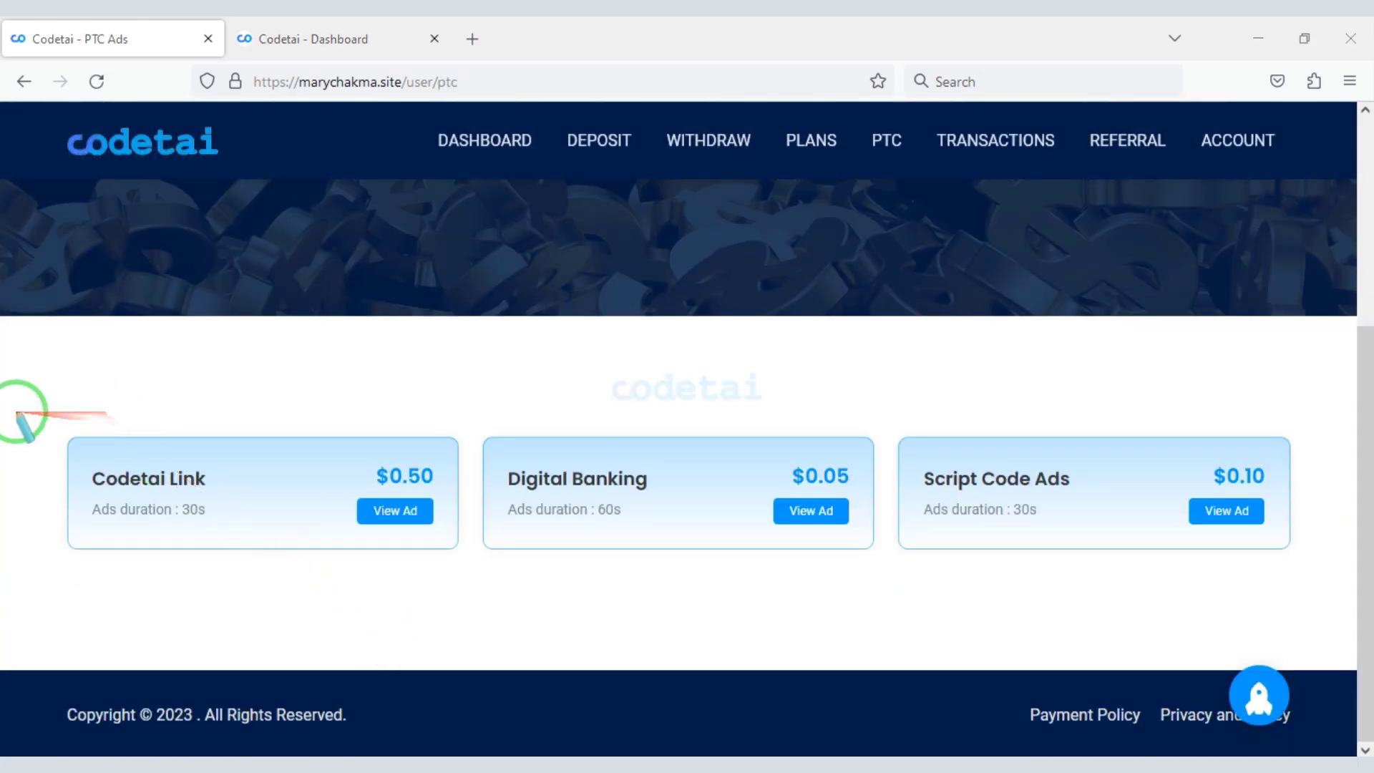
pyautogui.moveTo(17, 413); pyautogui.dragTo(1325, 584)
# Check the admin Add Advertisement form's Link / URL type, then open the Digital Banking ad
pyautogui.hotkey('ctrl', 'Tab')
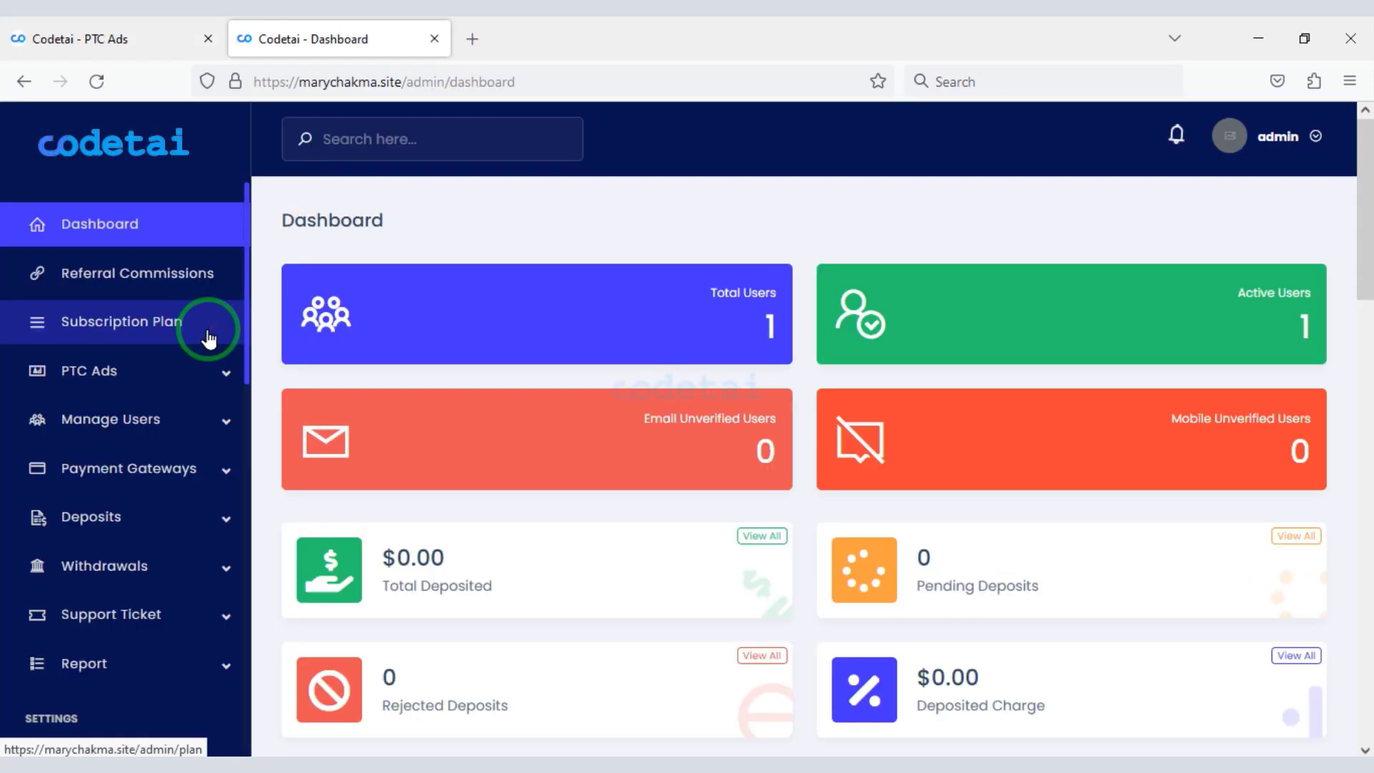
pyautogui.click(123, 370)
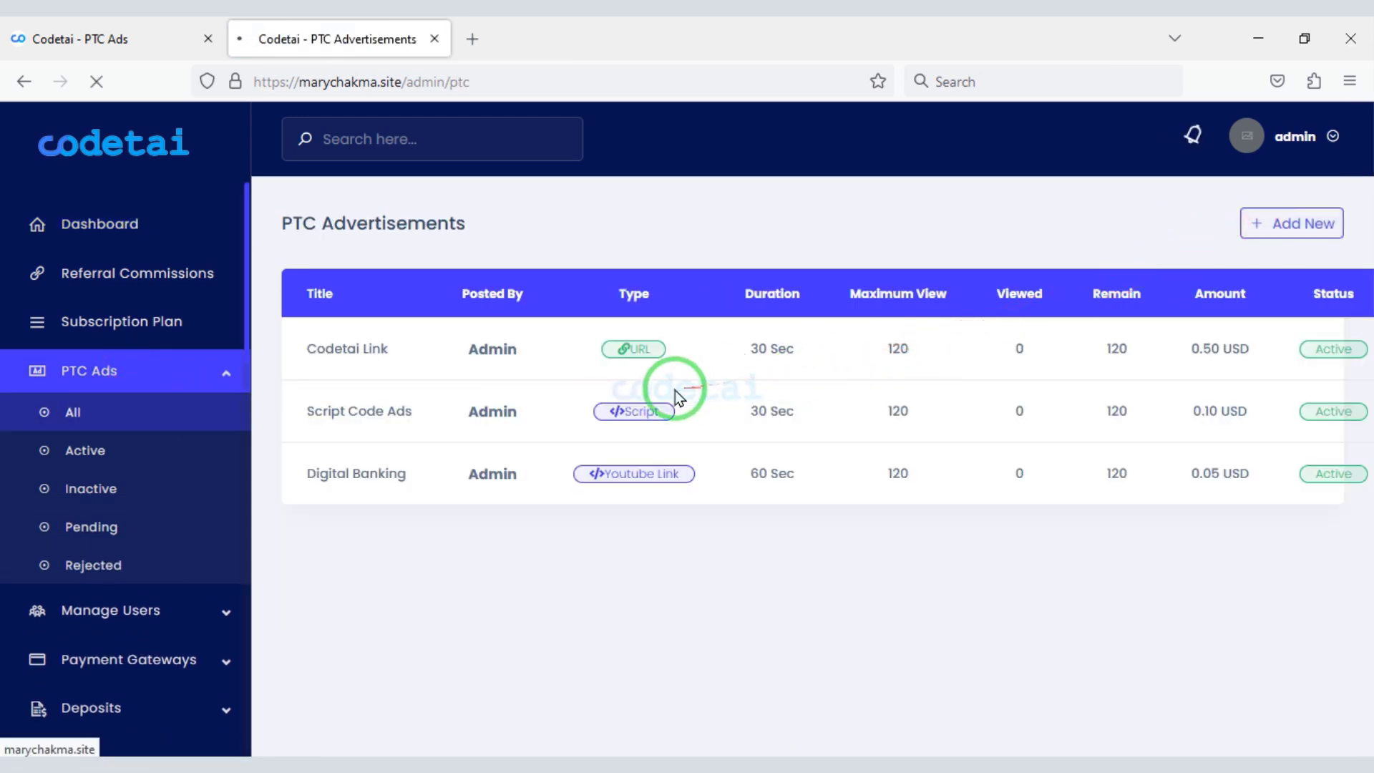
pyautogui.click(1292, 223)
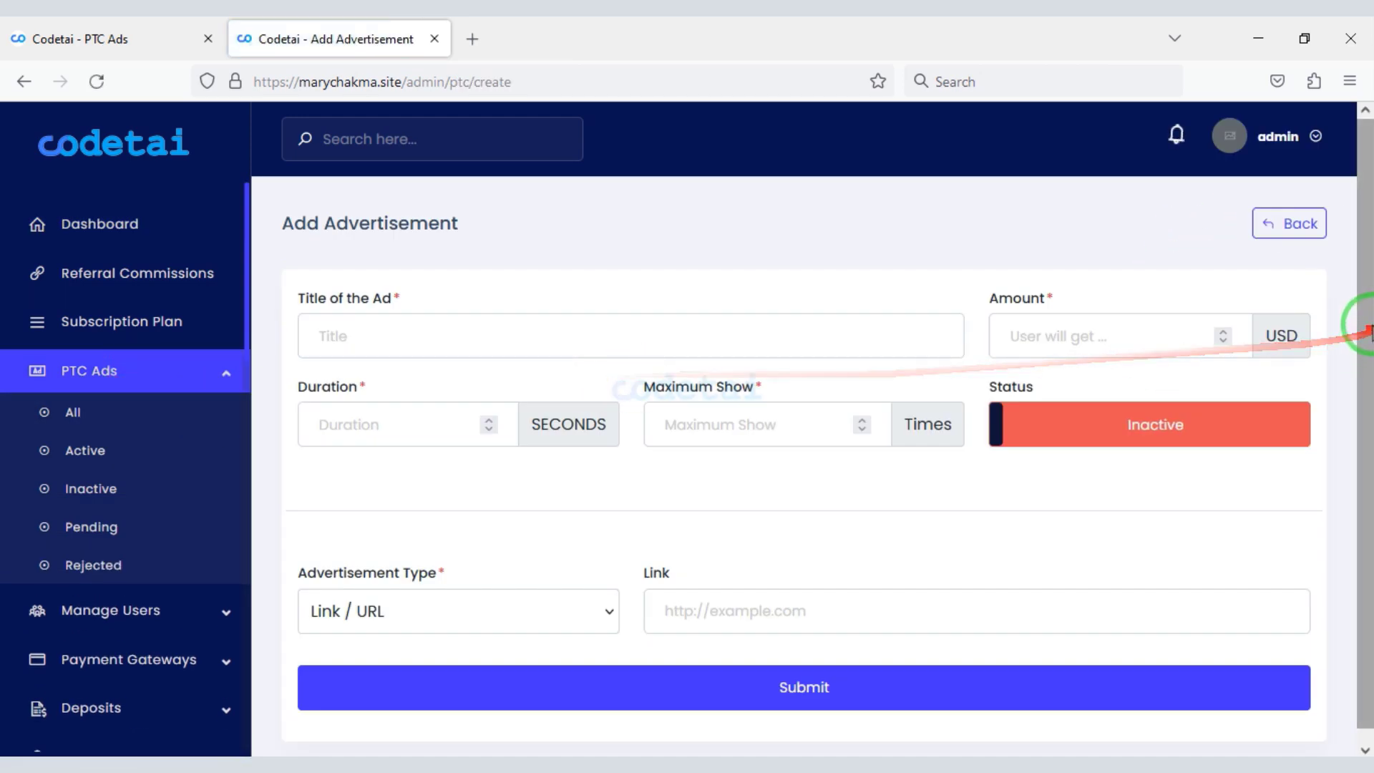
pyautogui.scroll(-1, 1365, 322)
pyautogui.click(598, 594)
pyautogui.click(886, 546)
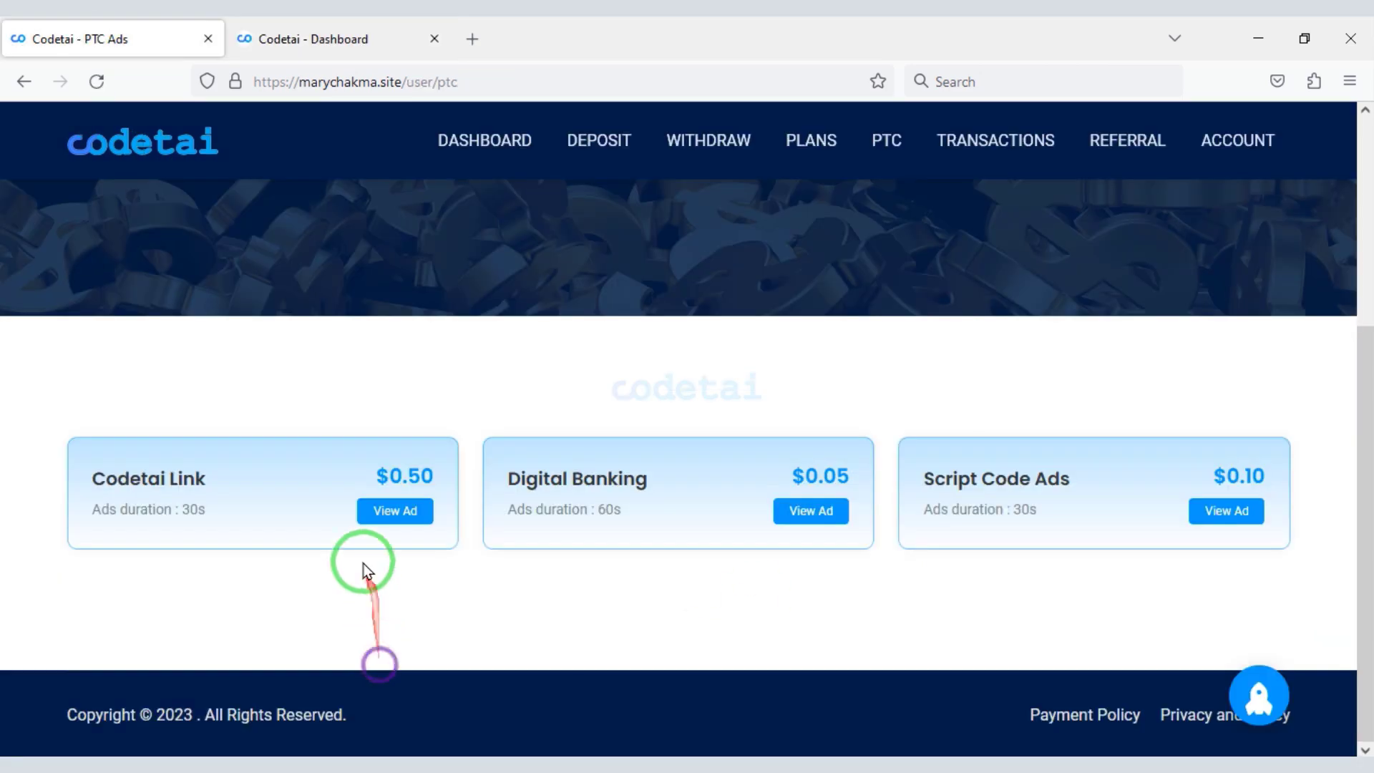
pyautogui.click(805, 514)
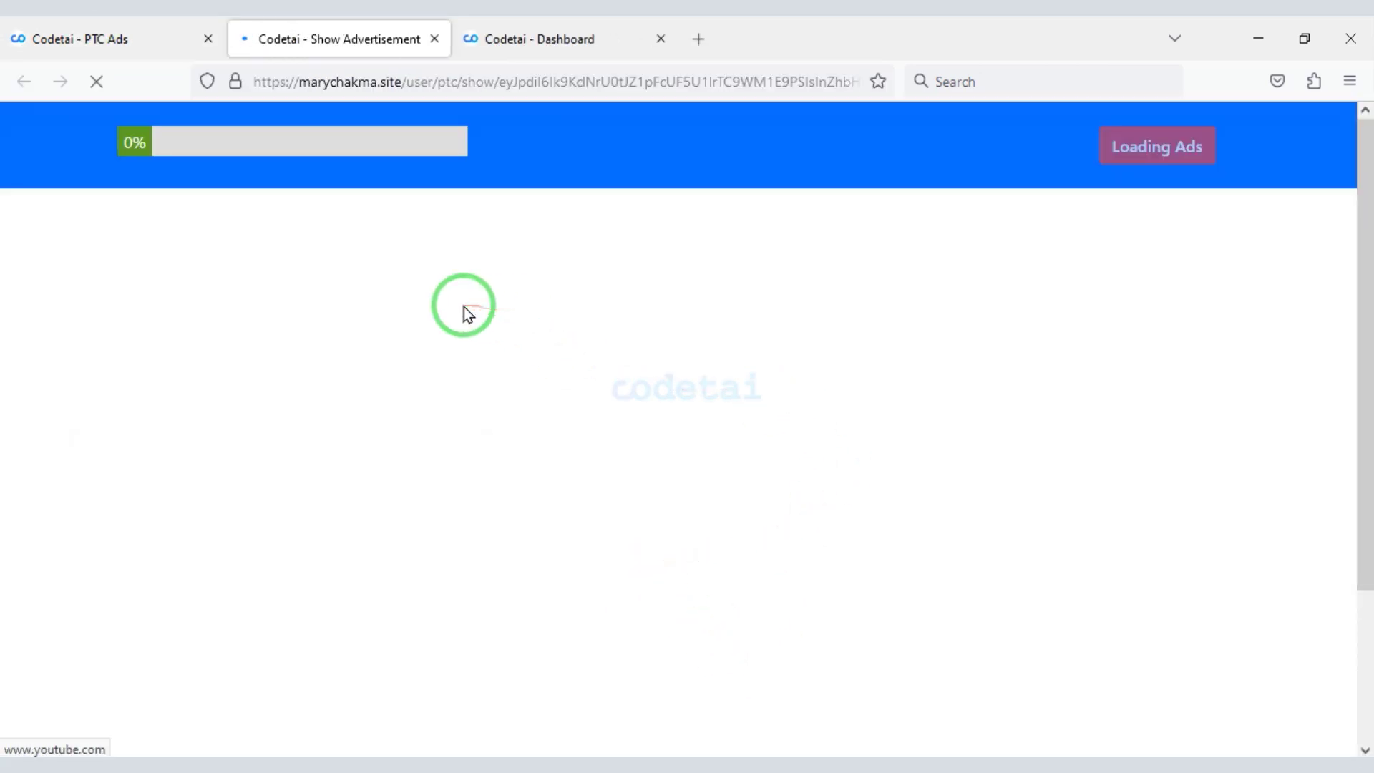
# Play the ad video to 100% and answer the 8 + 0 check with 8
pyautogui.moveTo(96, 112); pyautogui.dragTo(1117, 194)
pyautogui.moveTo(542, 177); pyautogui.dragTo(964, 200)
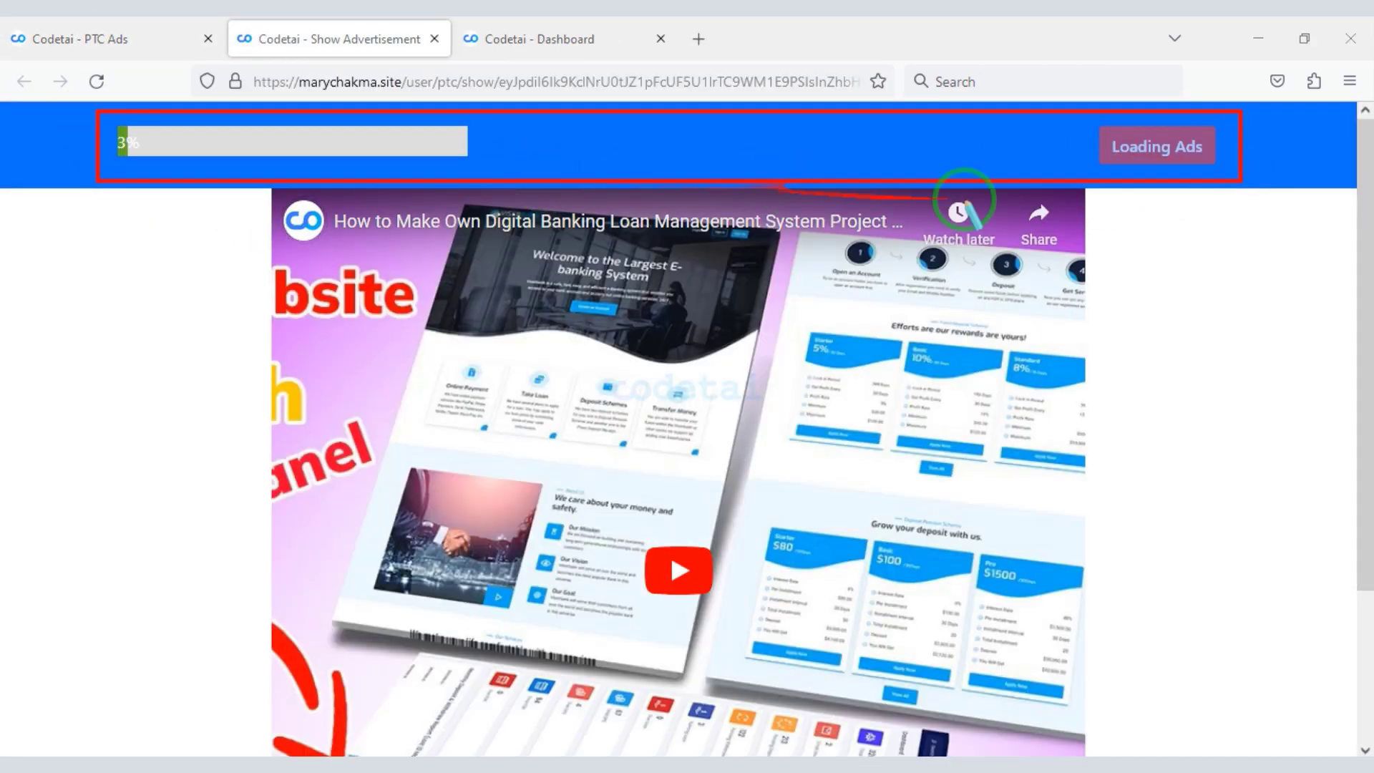
pyautogui.moveTo(1364, 279)
pyautogui.mouseDown()
pyautogui.moveTo(1359, 454)
pyautogui.moveTo(1363, 328)
pyautogui.mouseUp()
pyautogui.click(669, 365)
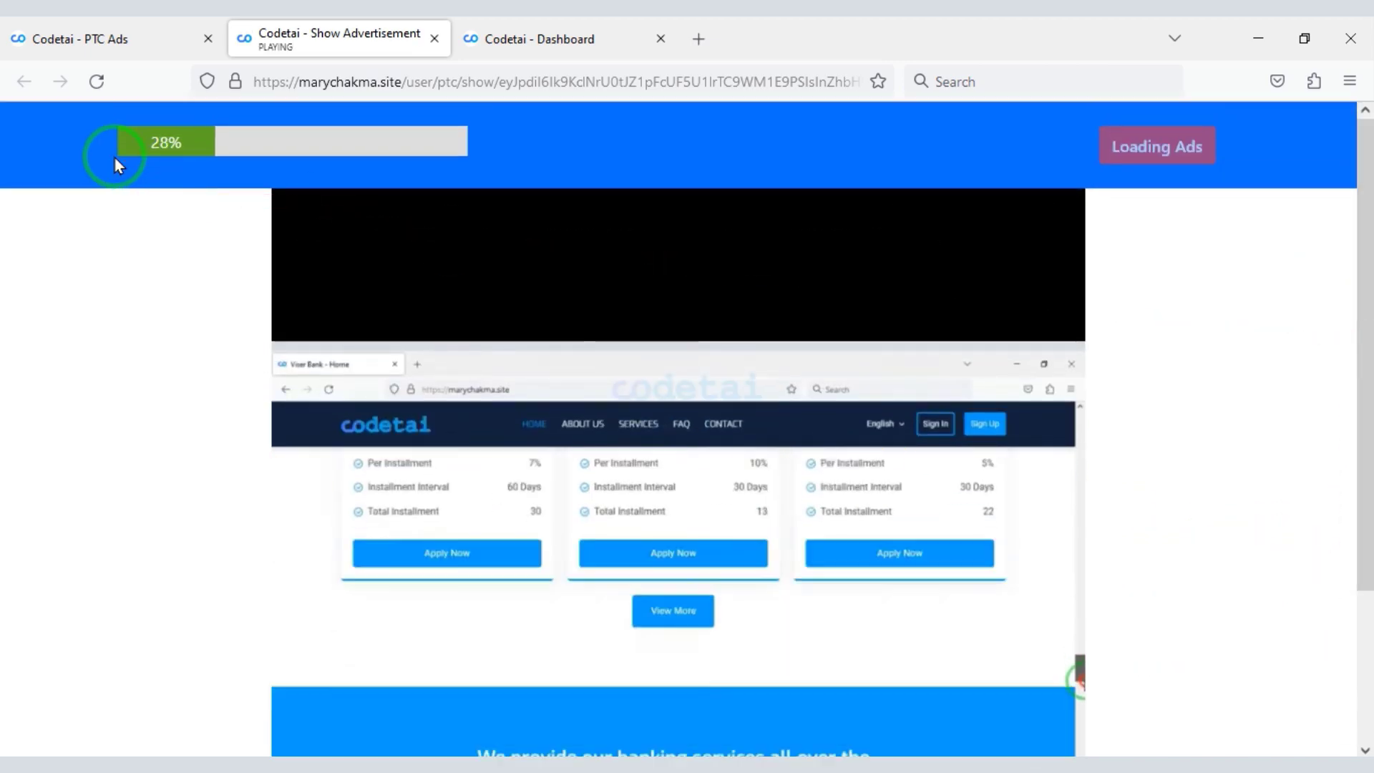
pyautogui.moveTo(80, 113); pyautogui.dragTo(478, 172)
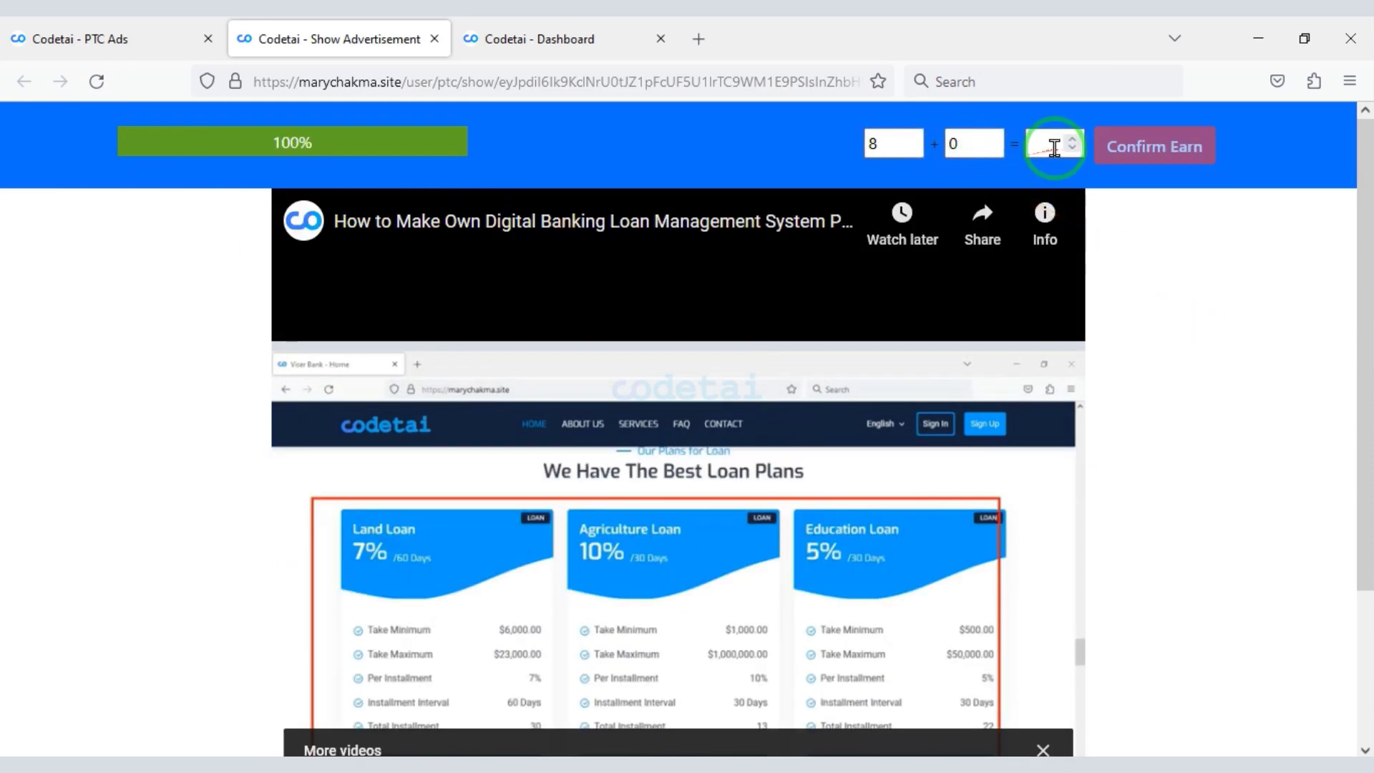
pyautogui.click(1055, 148)
pyautogui.write('8')
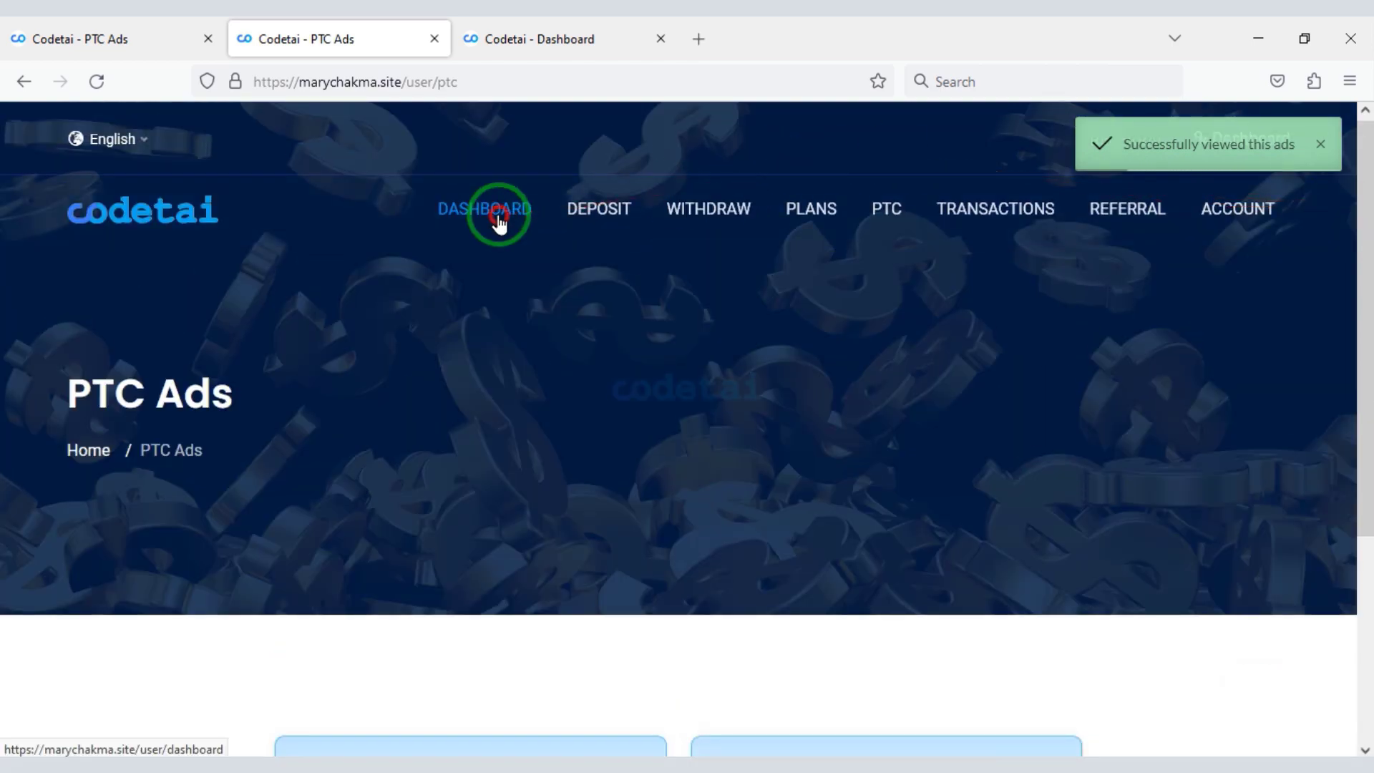
# Open the member dashboard and scroll through it
pyautogui.click(498, 222)
pyautogui.moveTo(1365, 286); pyautogui.dragTo(1368, 609)
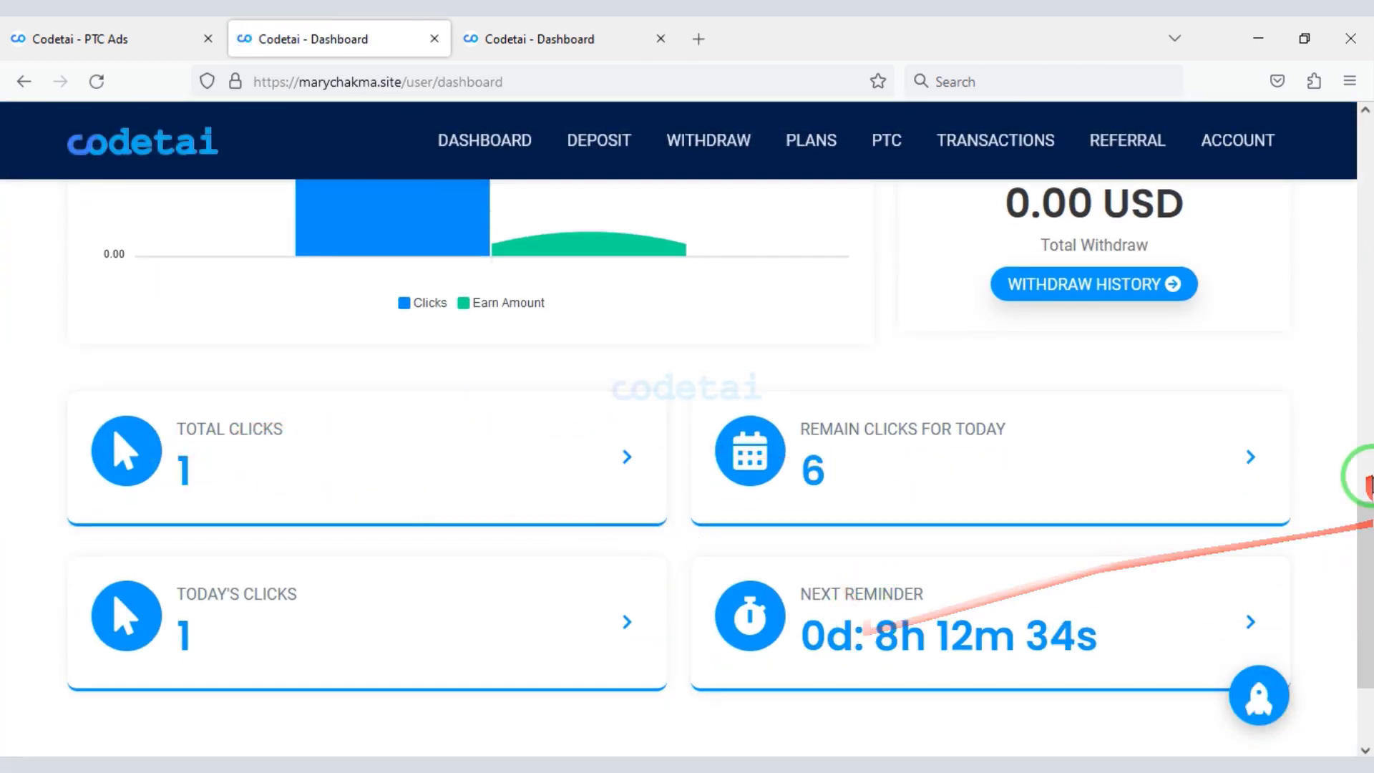
pyautogui.moveTo(1368, 486); pyautogui.dragTo(1362, 307)
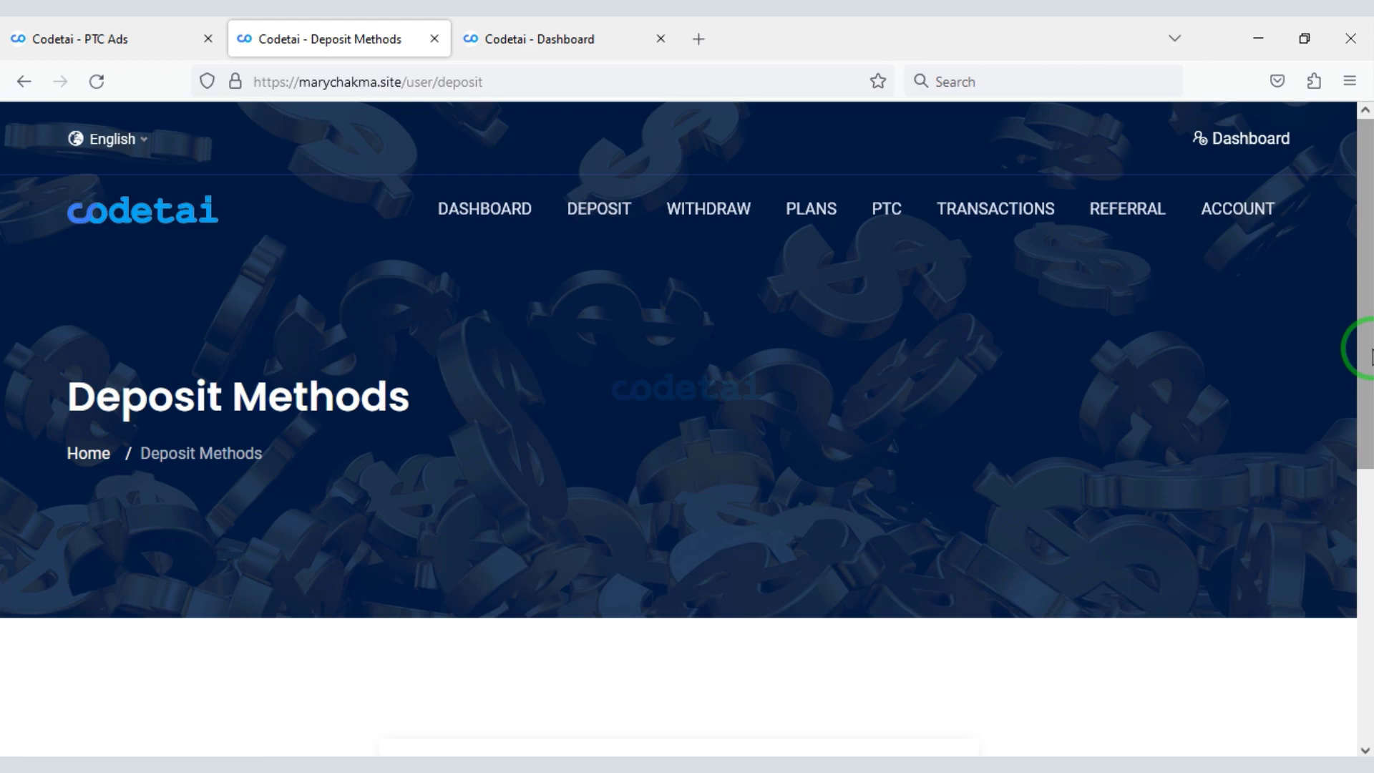
pyautogui.scroll(-3, 496, 652)
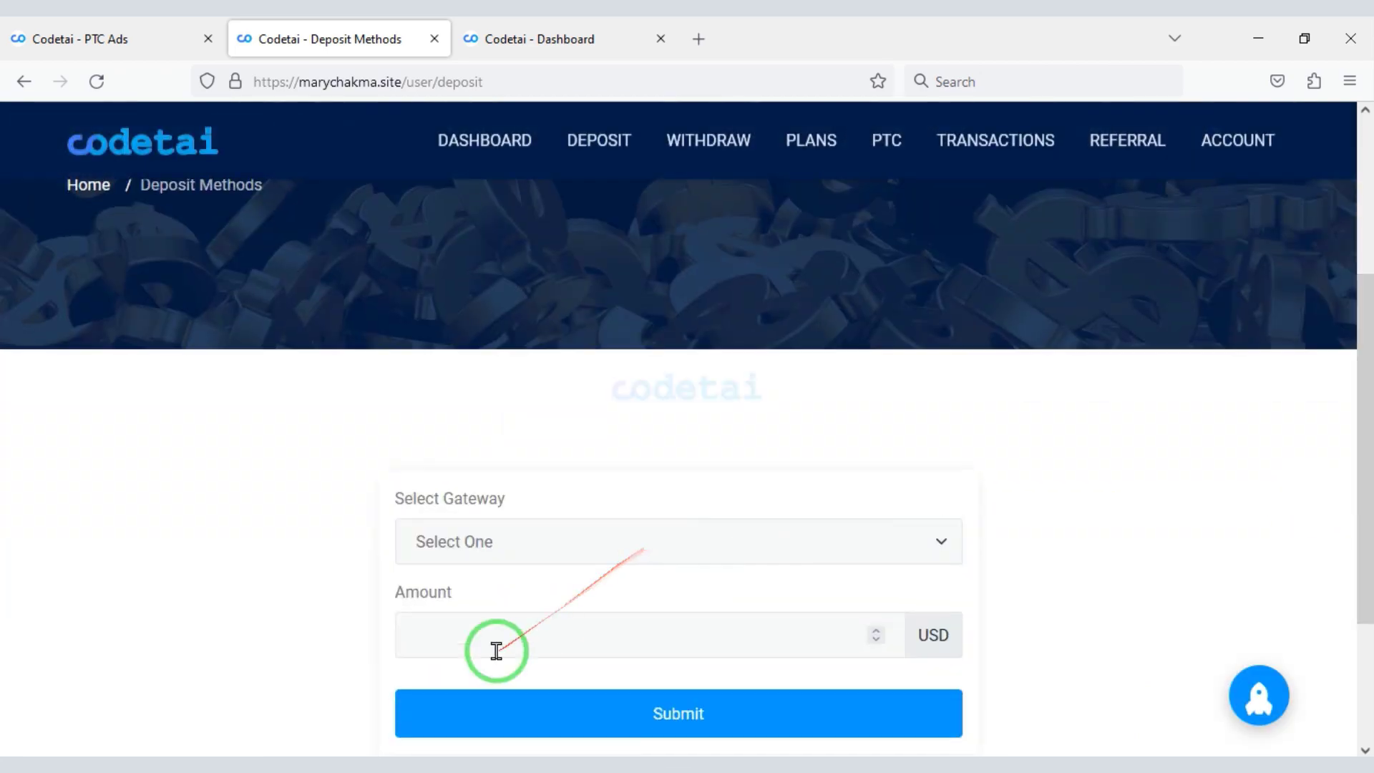
pyautogui.scroll(5, 496, 651)
# Visit the deposit history, withdraw money, withdrawal log and transactions pages
pyautogui.click(614, 242)
pyautogui.scroll(5, 1366, 491)
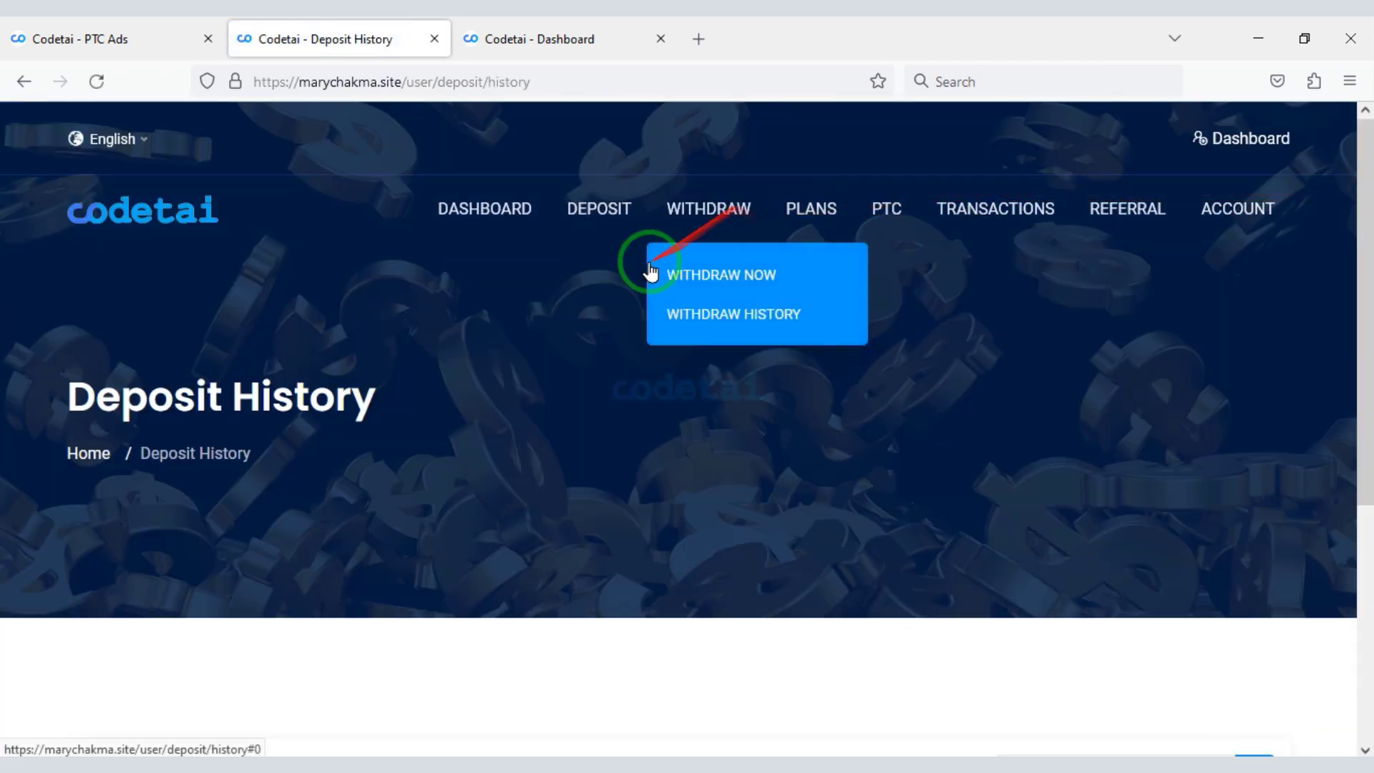
pyautogui.click(650, 271)
pyautogui.moveTo(709, 208)
pyautogui.click(711, 246)
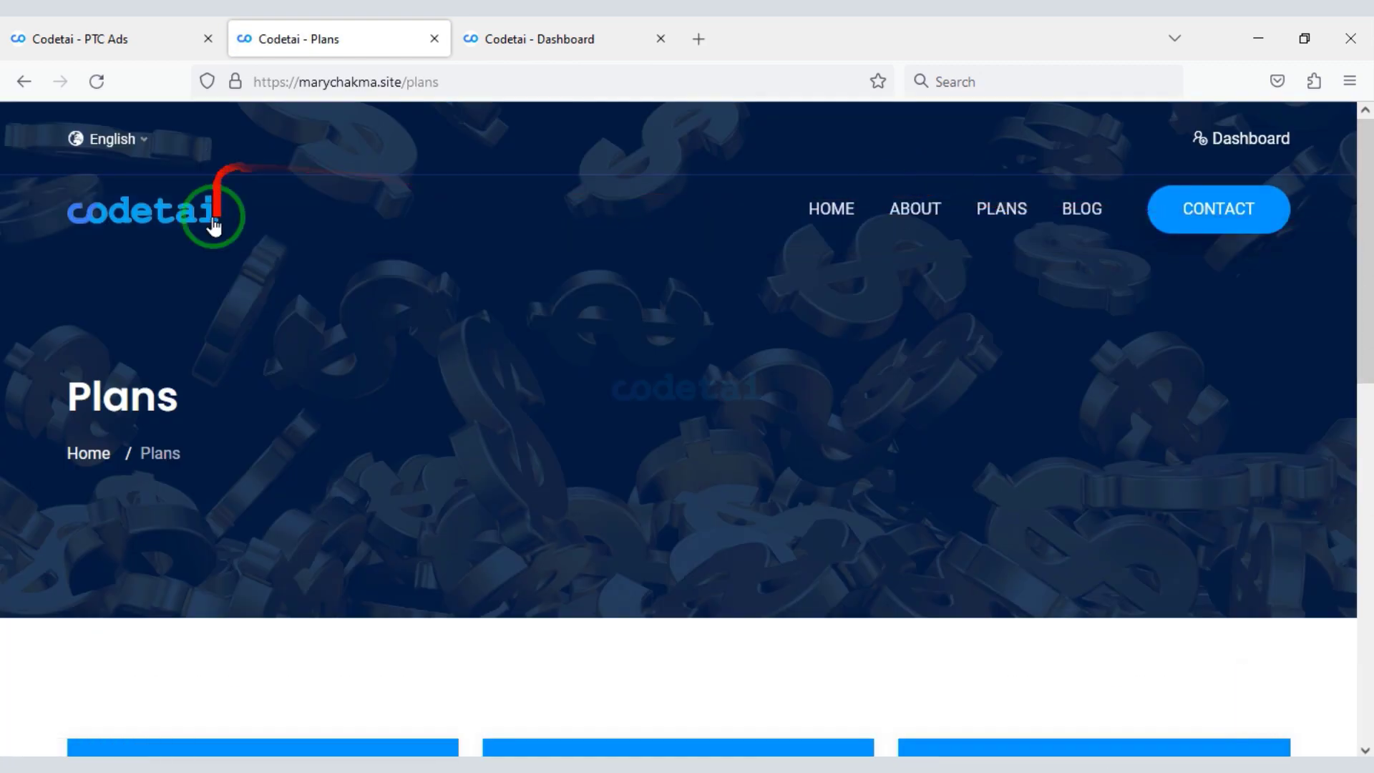
pyautogui.hotkey('alt', 'Left')
pyautogui.click(975, 209)
pyautogui.scroll(-3, 1369, 404)
pyautogui.scroll(-3, 1368, 405)
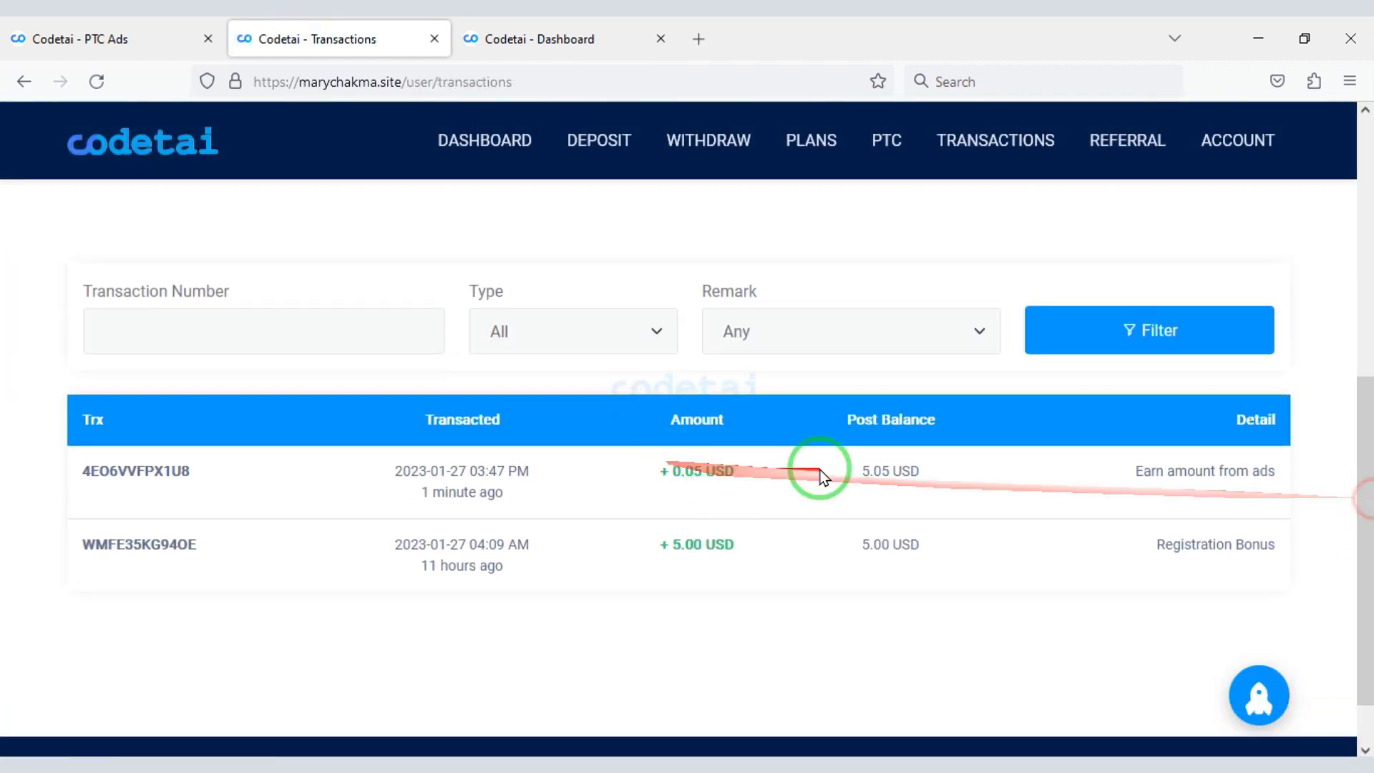
# View the referral commissions and referred users pages, and copy the referral link
pyautogui.click(1028, 153)
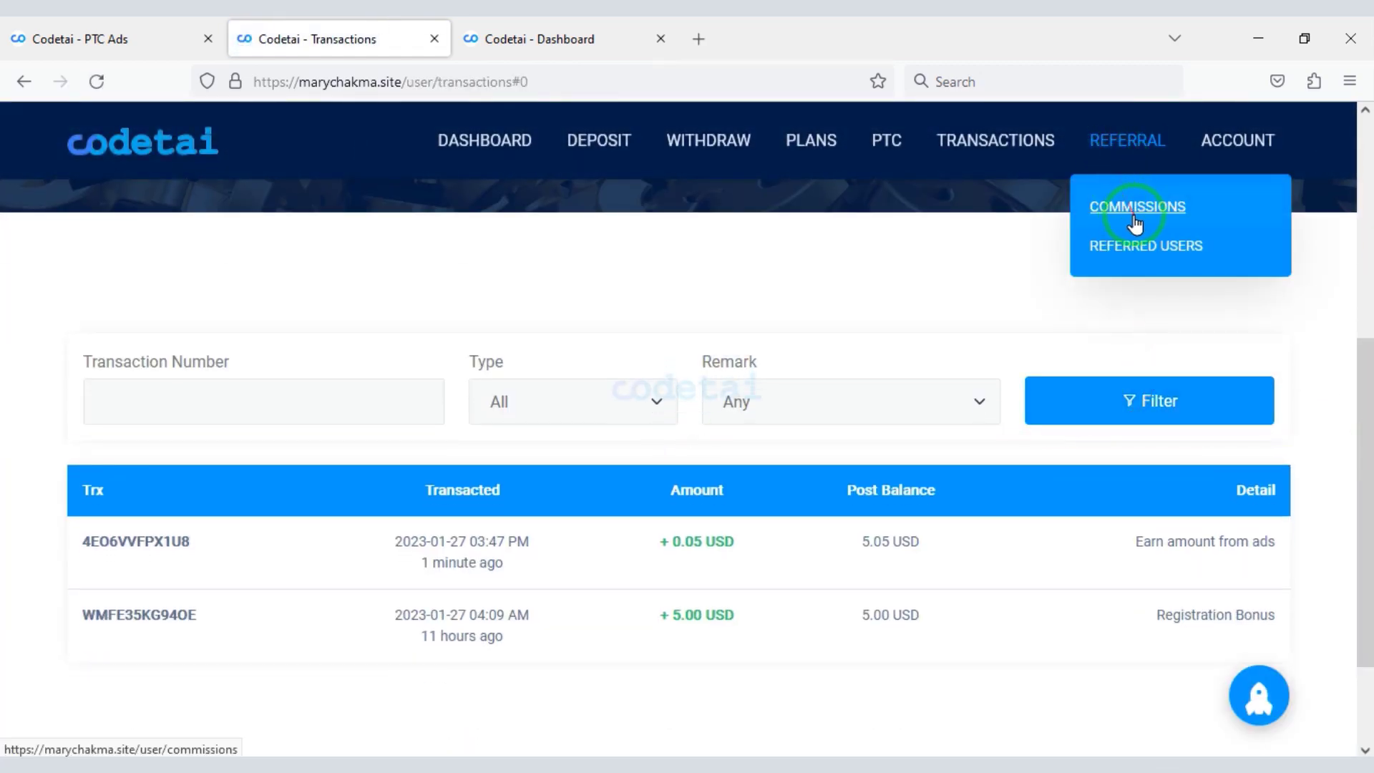
pyautogui.click(1129, 216)
pyautogui.scroll(-5, 1367, 268)
pyautogui.moveTo(1127, 143)
pyautogui.click(1145, 242)
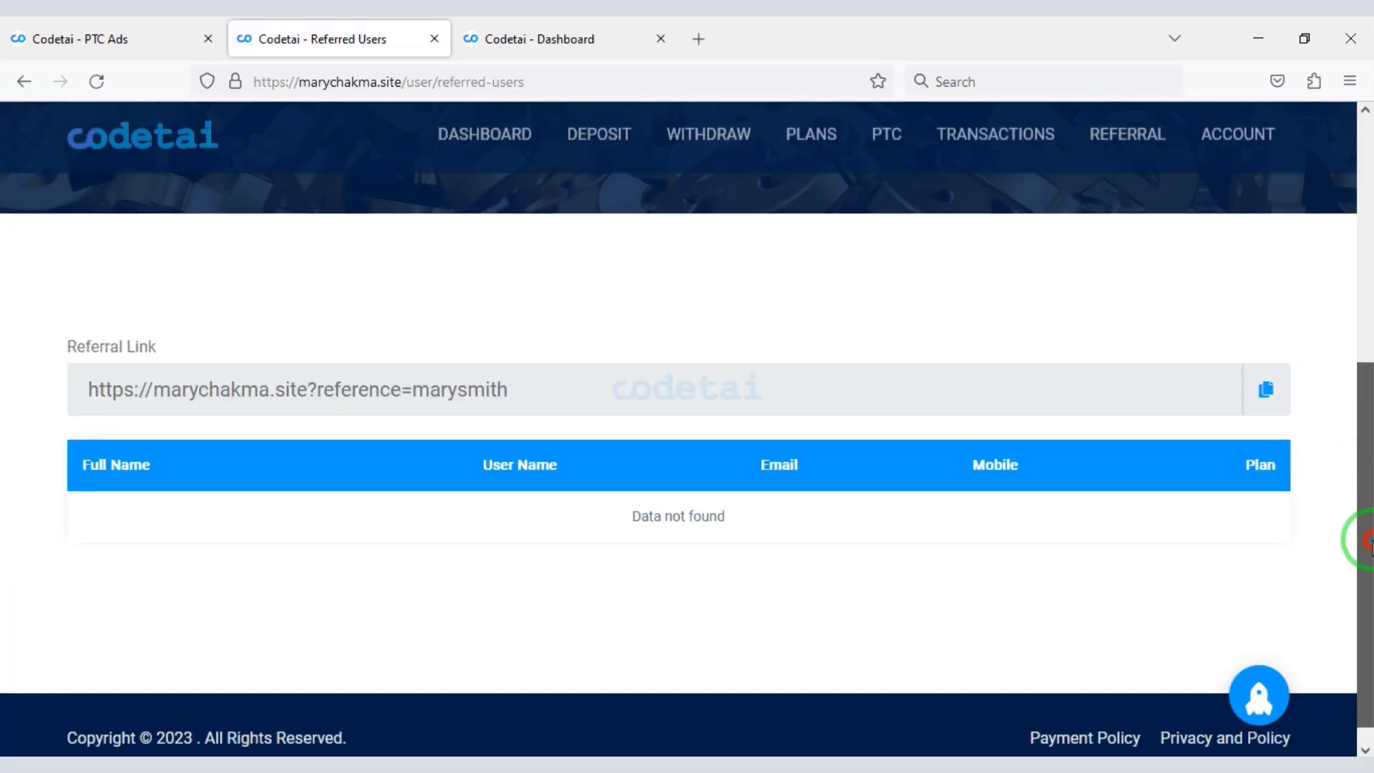
pyautogui.click(1266, 394)
# Look at the balance transfer page, then start writing a new support ticket
pyautogui.click(1259, 143)
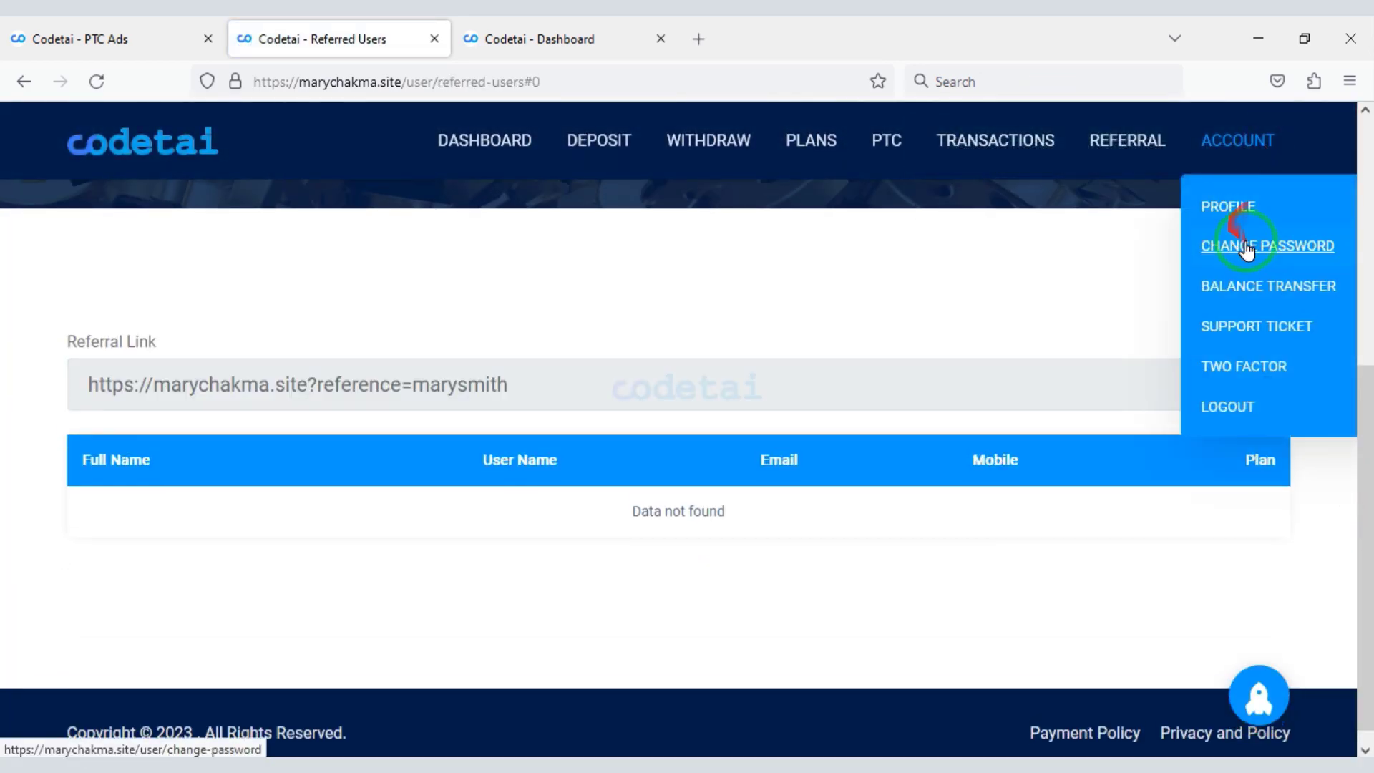
pyautogui.click(1268, 285)
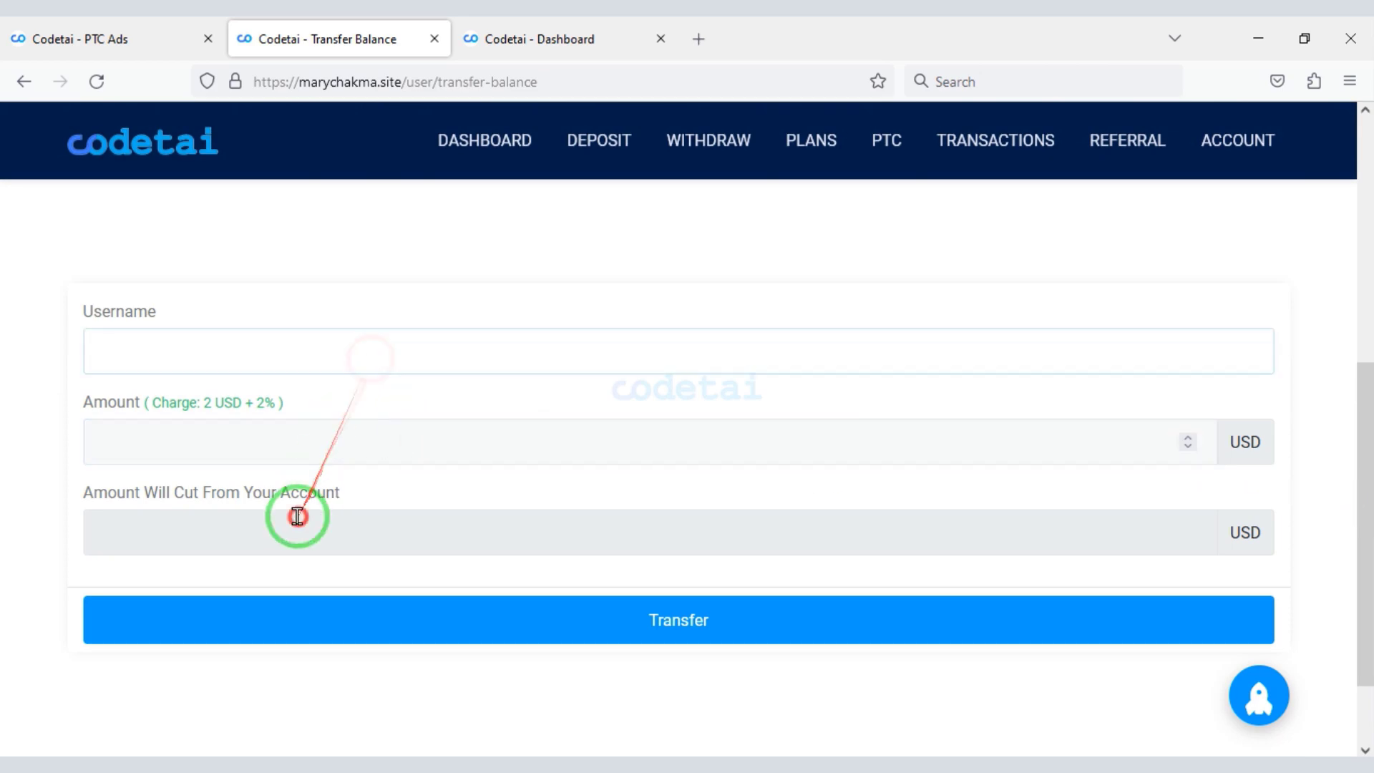
pyautogui.click(297, 516)
pyautogui.moveTo(1224, 143)
pyautogui.click(1257, 325)
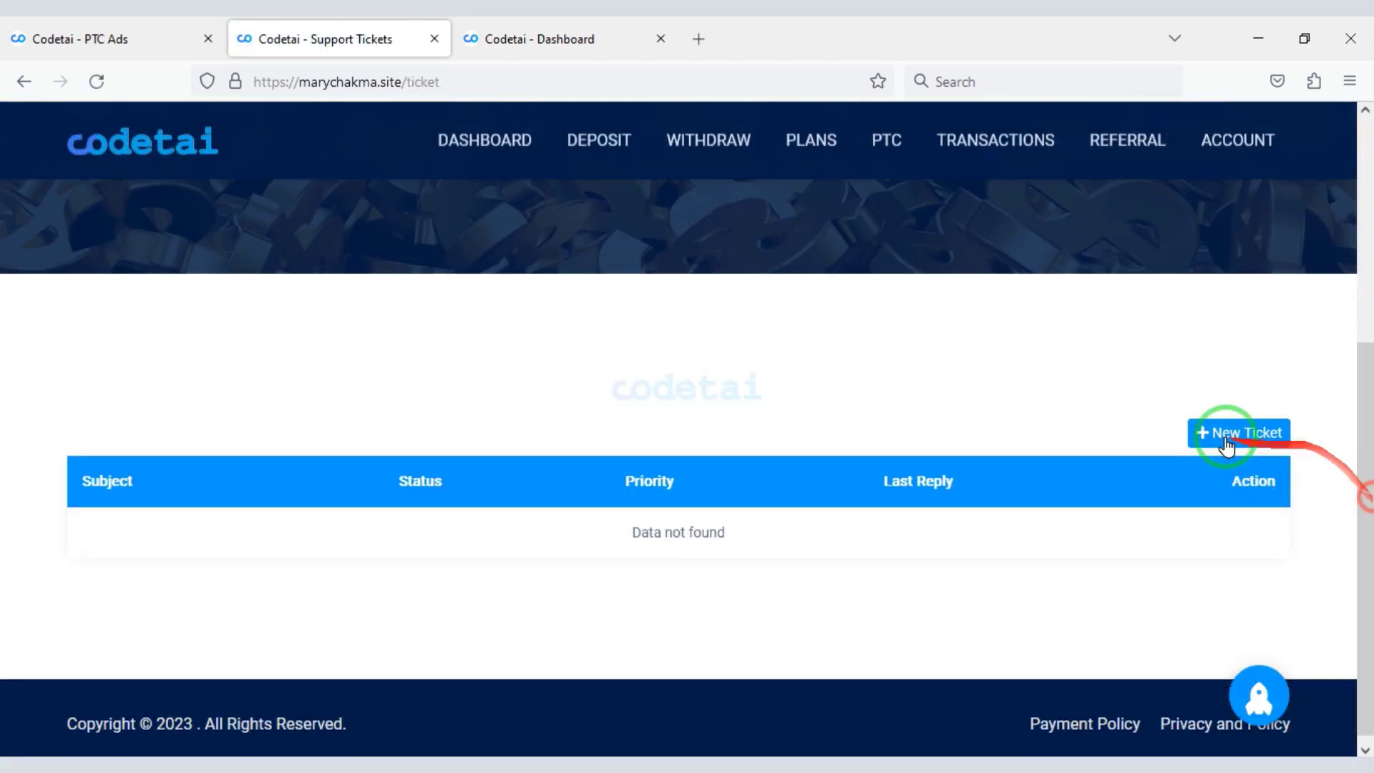
pyautogui.click(1235, 432)
pyautogui.scroll(-5, 1346, 515)
pyautogui.click(954, 478)
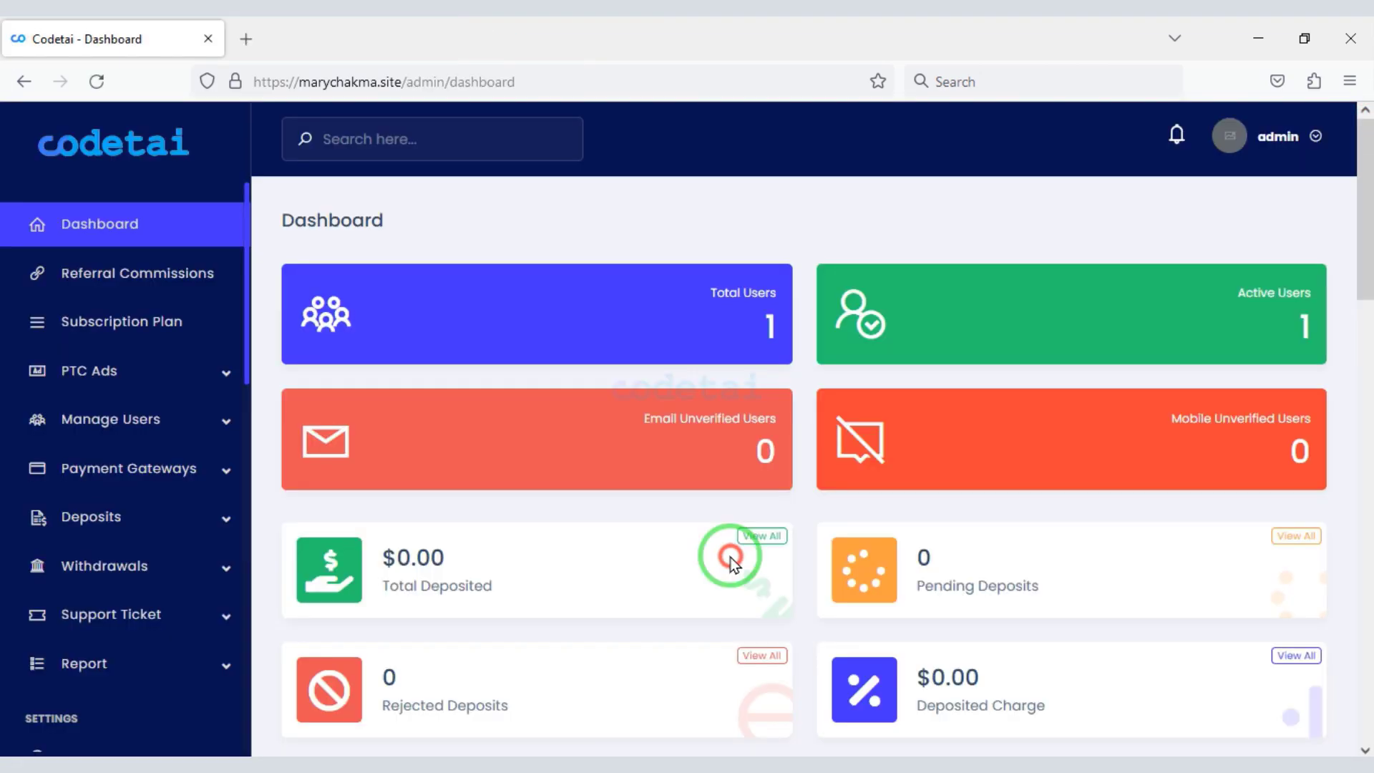
pyautogui.click(205, 479)
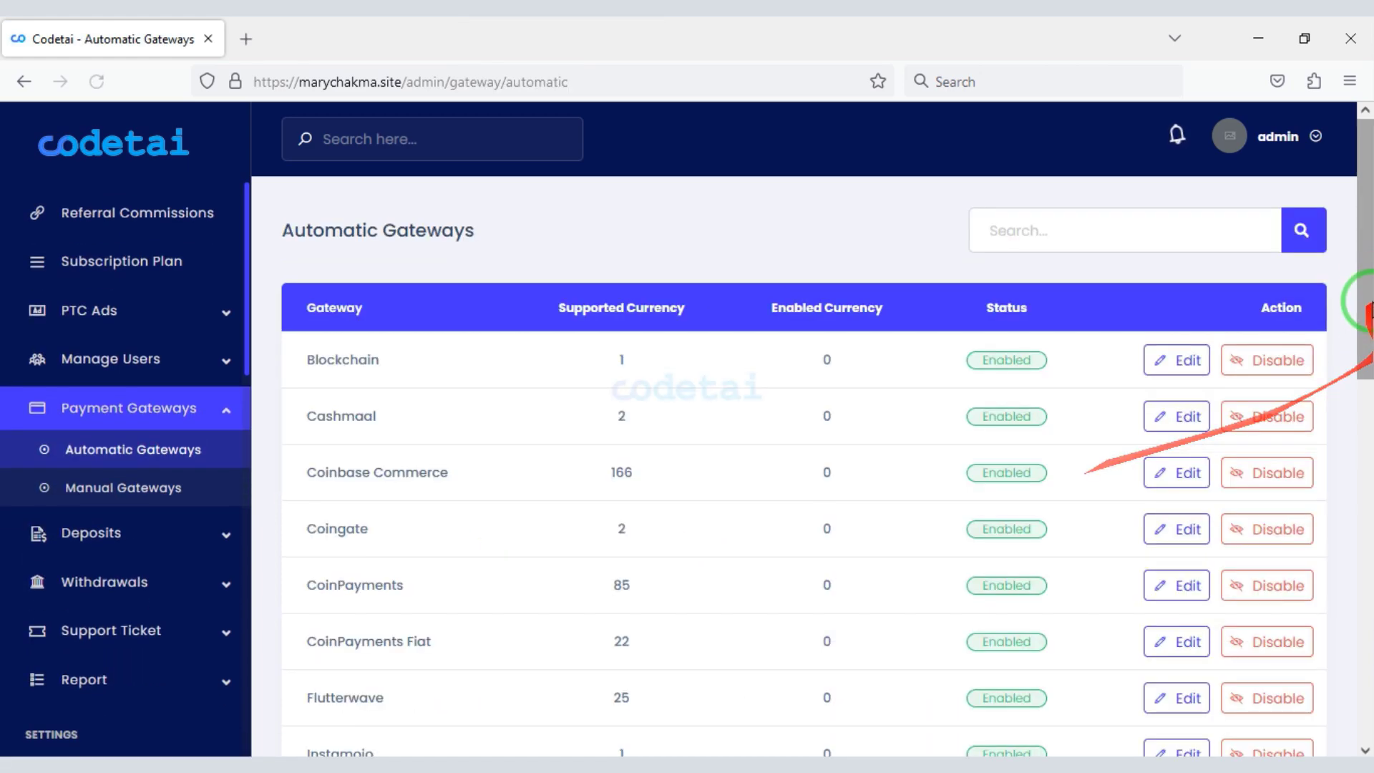
pyautogui.moveTo(1360, 297); pyautogui.dragTo(1367, 233)
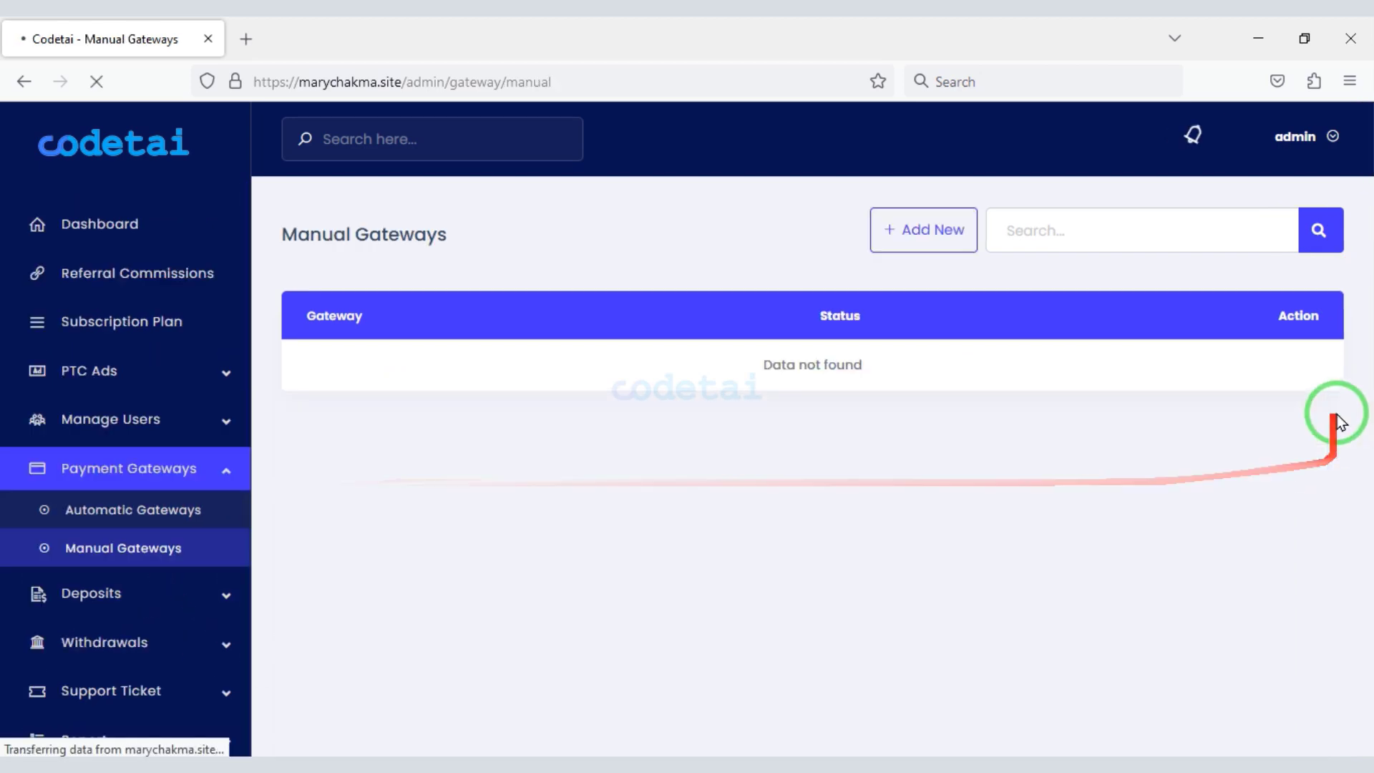
pyautogui.click(920, 243)
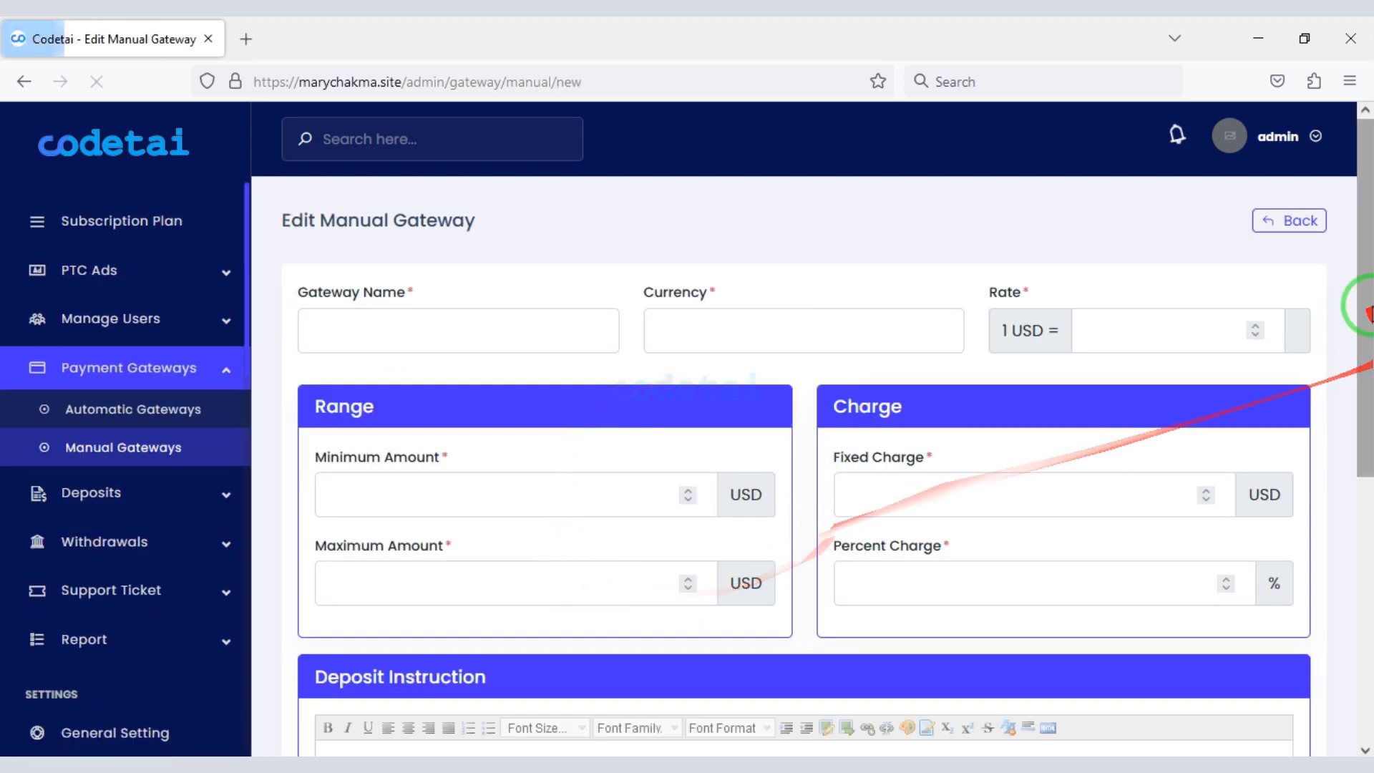
pyautogui.moveTo(1365, 308); pyautogui.dragTo(1363, 168)
pyautogui.scroll(2, 122, 269)
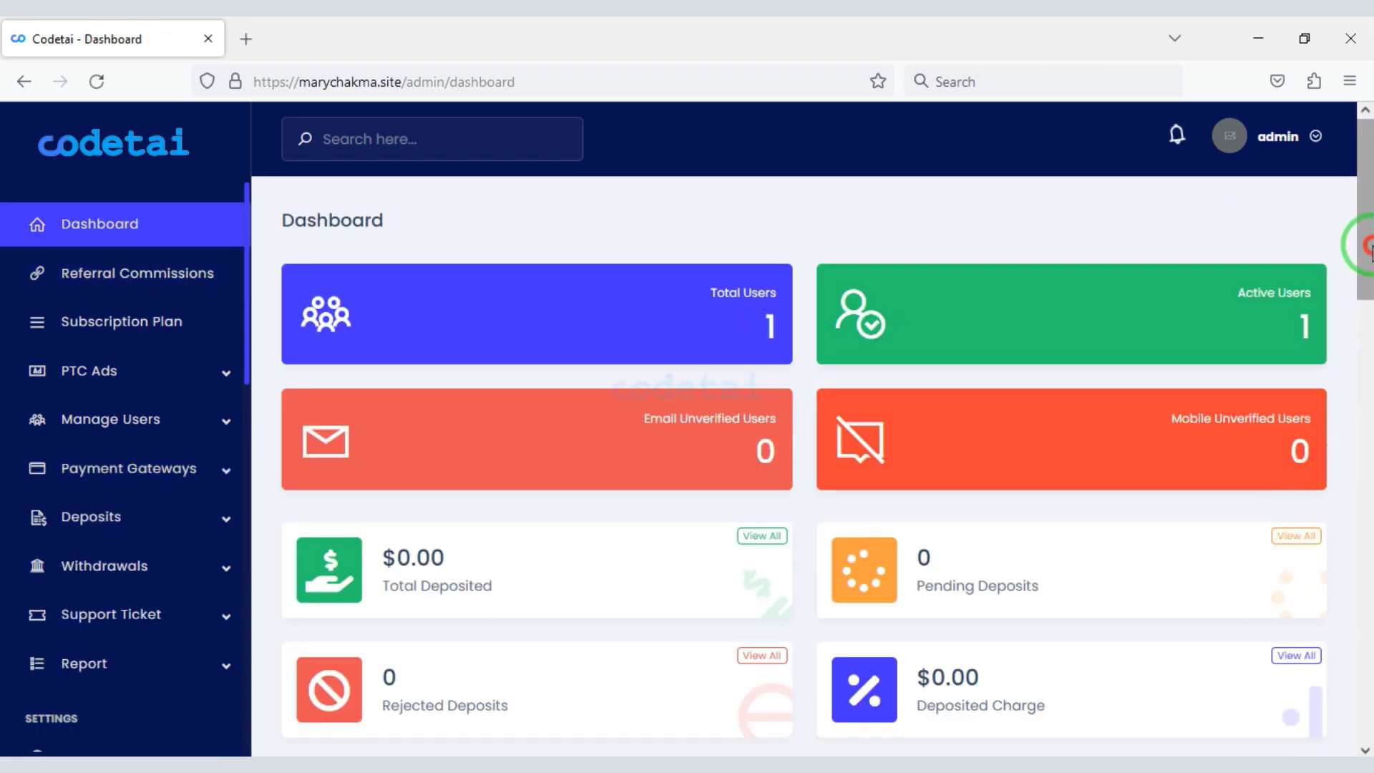
pyautogui.moveTo(1367, 244); pyautogui.dragTo(1367, 83)
pyautogui.scroll(-12, 125, 401)
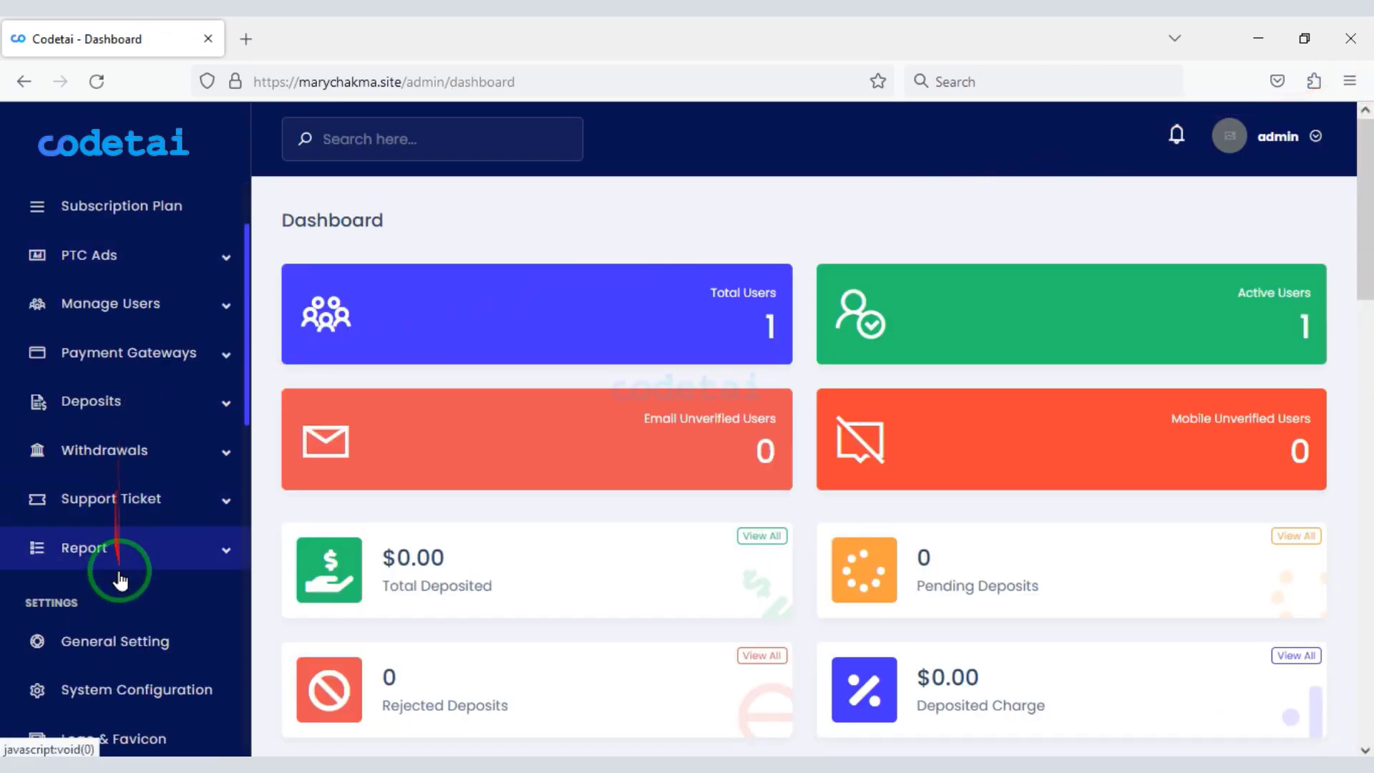
pyautogui.scroll(12, 148, 546)
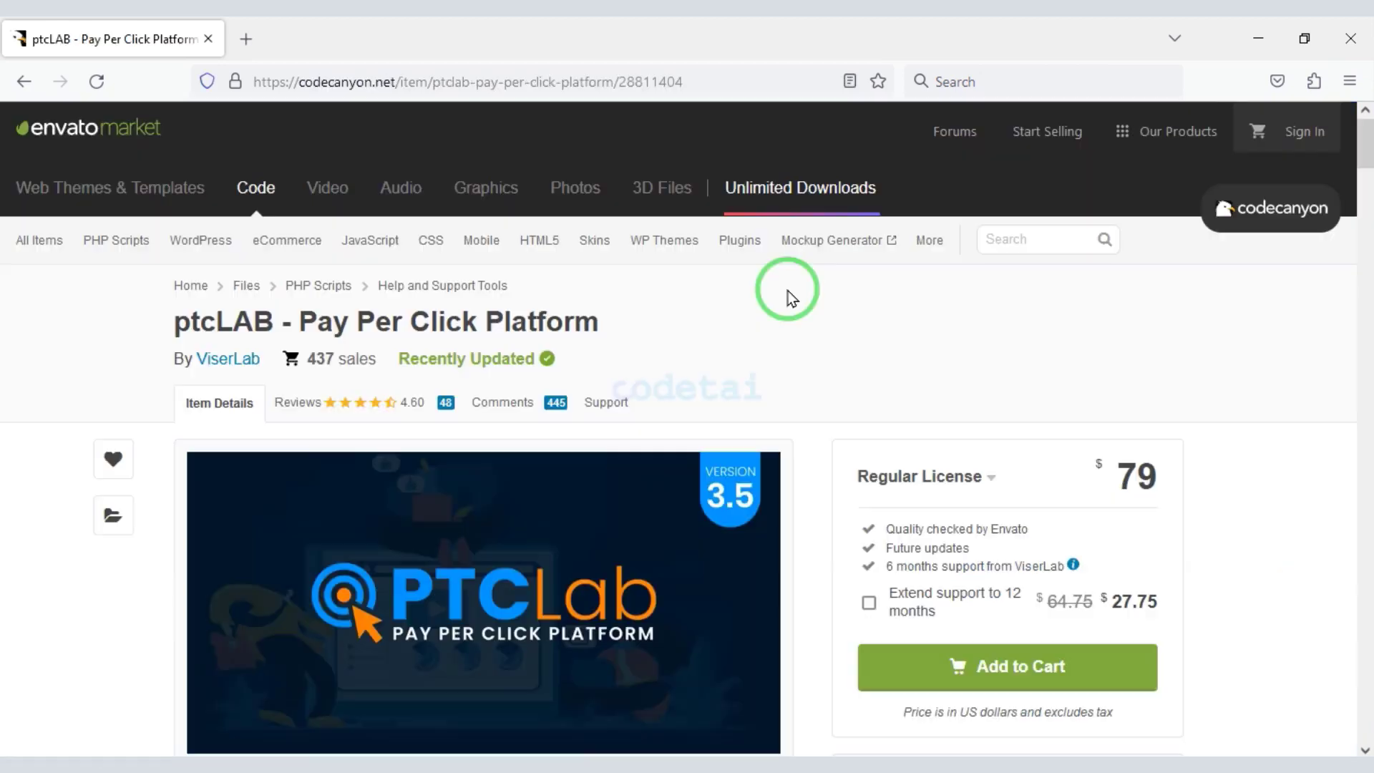
# Scroll through the ptcLAB description and features, then back to the $79 Regular License panel
pyautogui.scroll(-3, 931, 387)
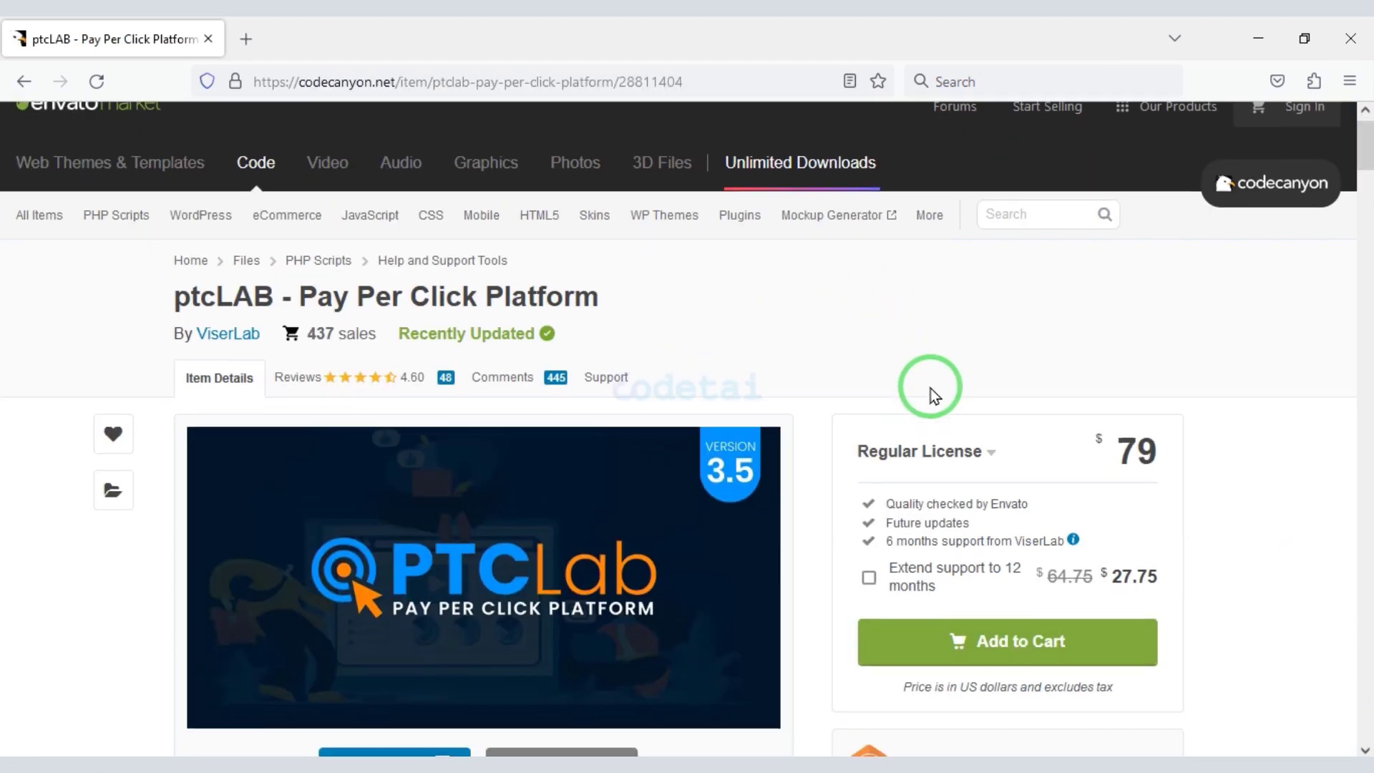
pyautogui.scroll(2, 934, 401)
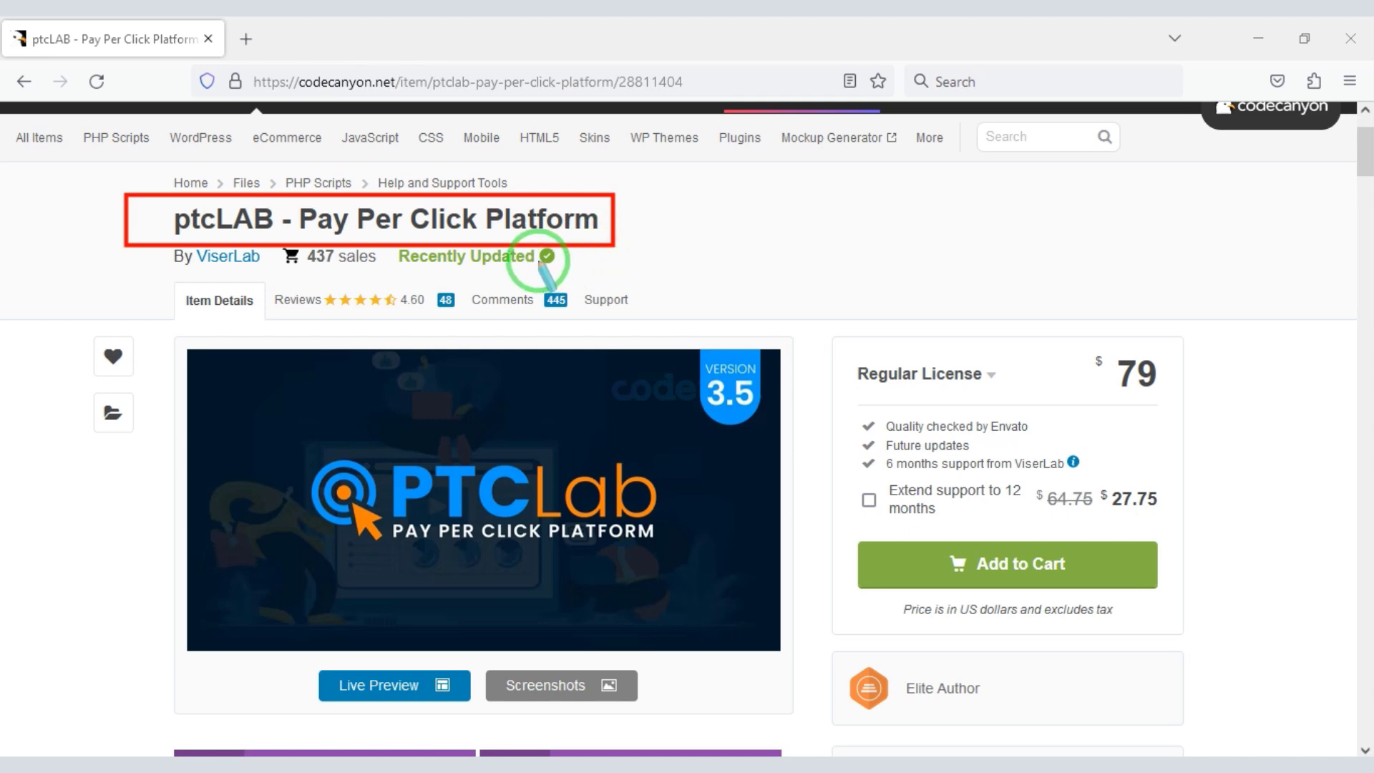
pyautogui.scroll(-3, 772, 295)
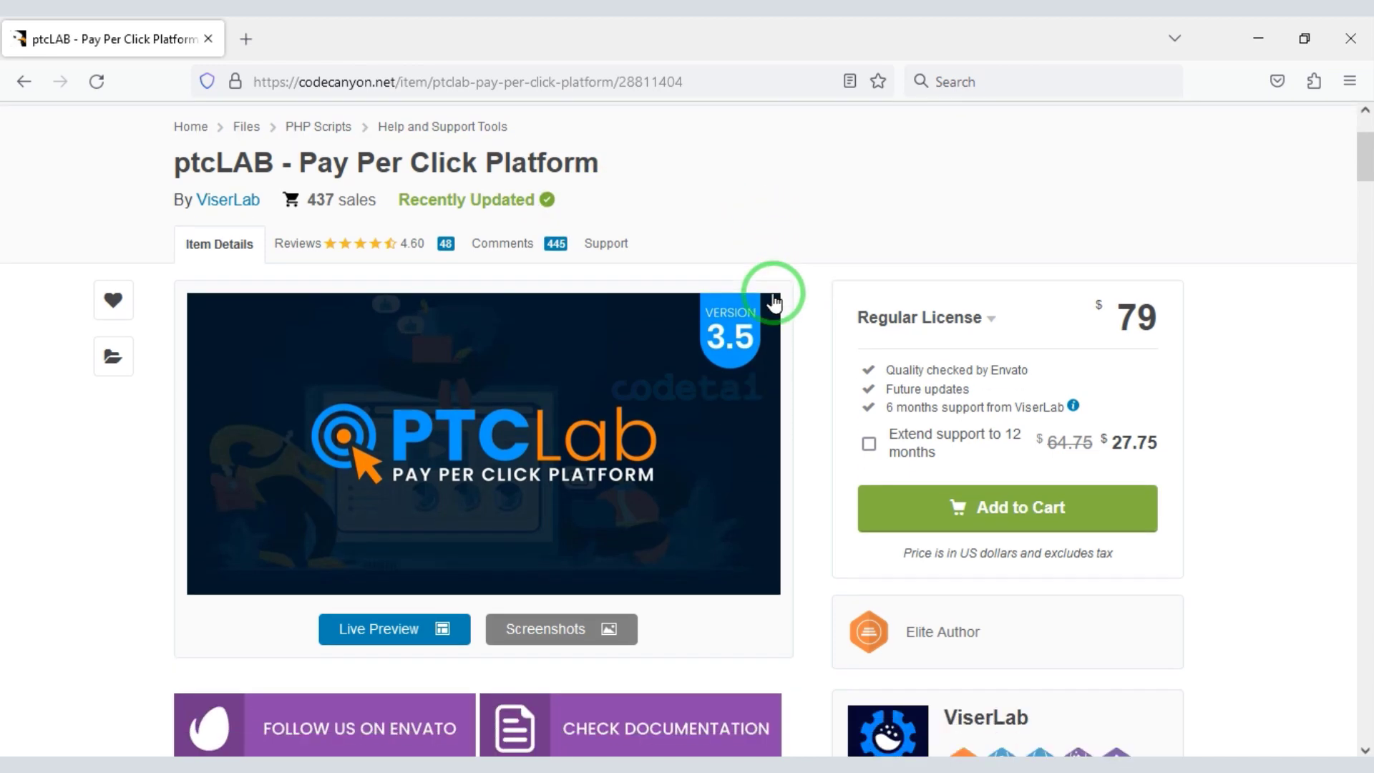
pyautogui.scroll(-1, 774, 306)
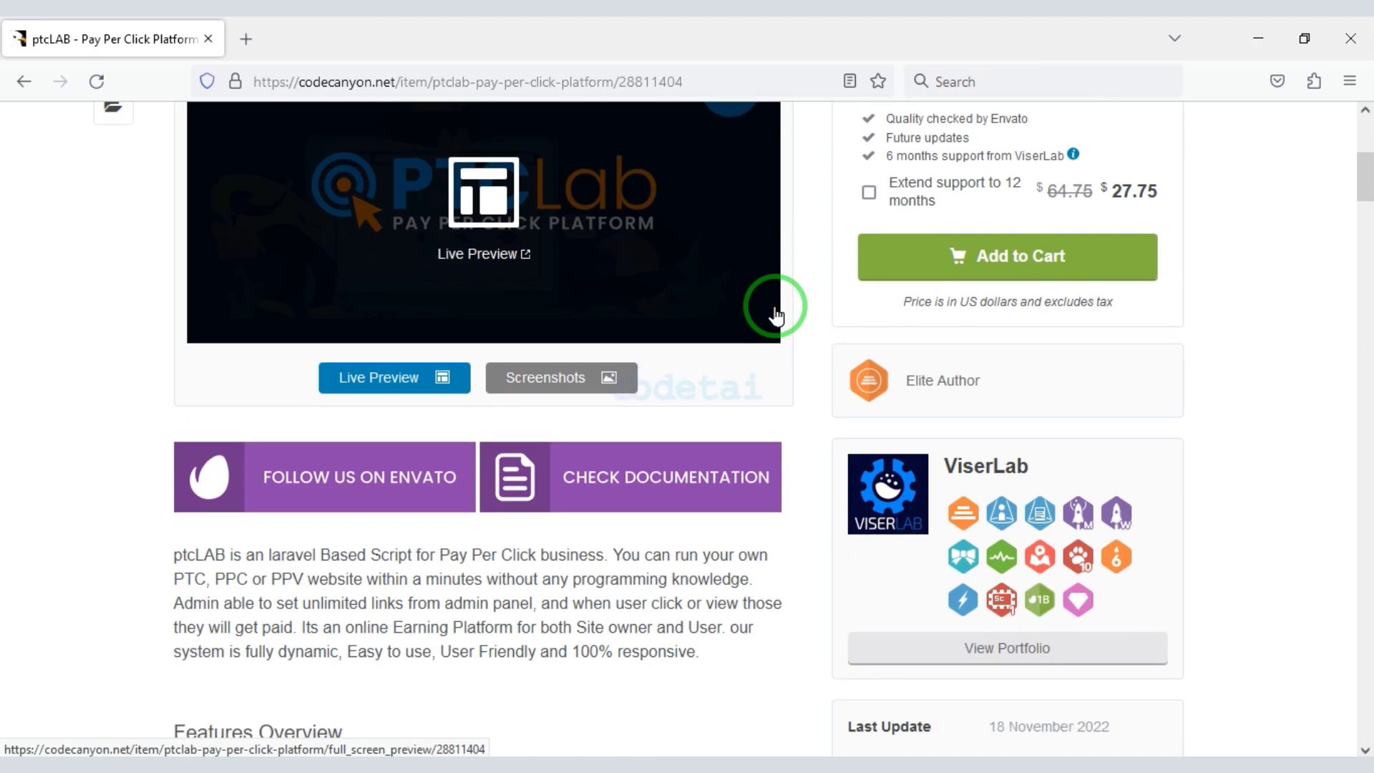
pyautogui.scroll(-1, 776, 309)
pyautogui.scroll(1, 776, 309)
pyautogui.scroll(-5, 775, 315)
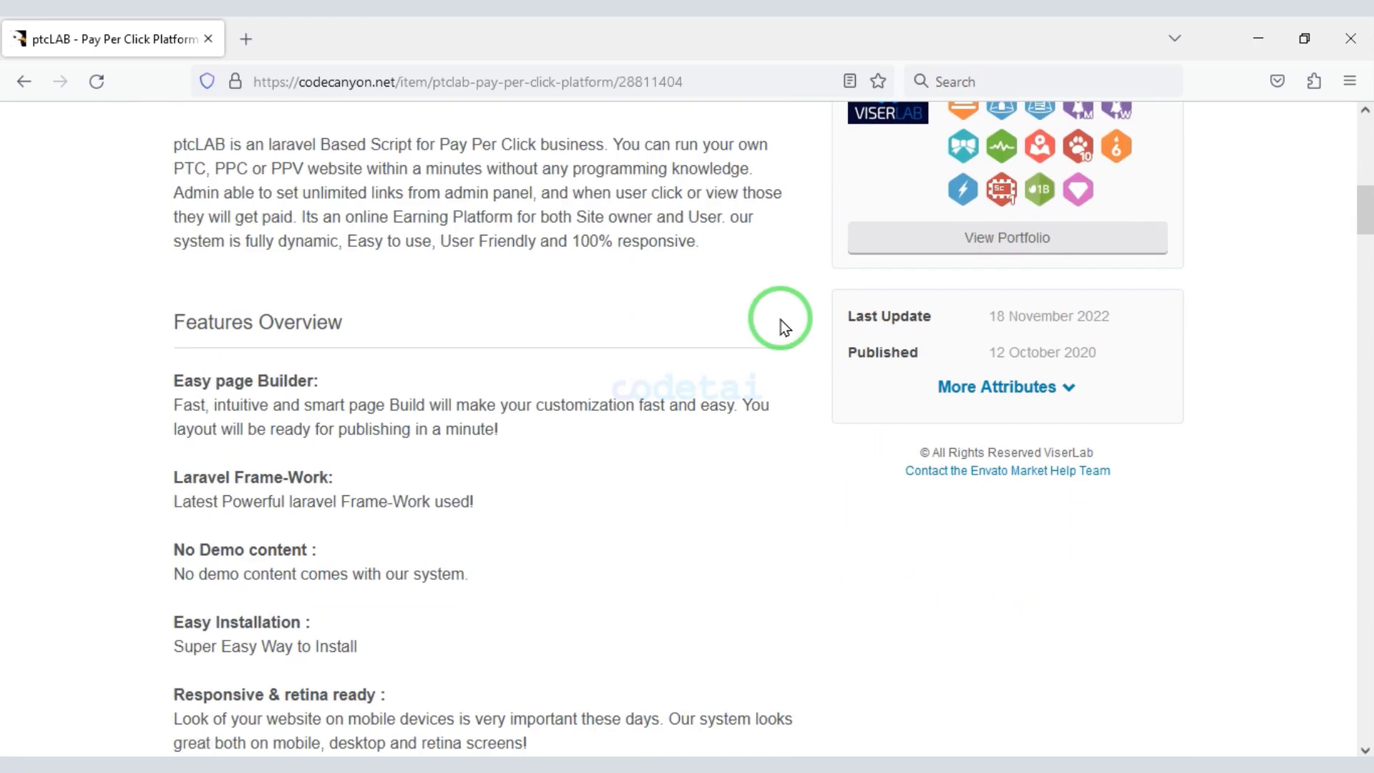
pyautogui.scroll(-1, 781, 320)
pyautogui.scroll(-7, 780, 320)
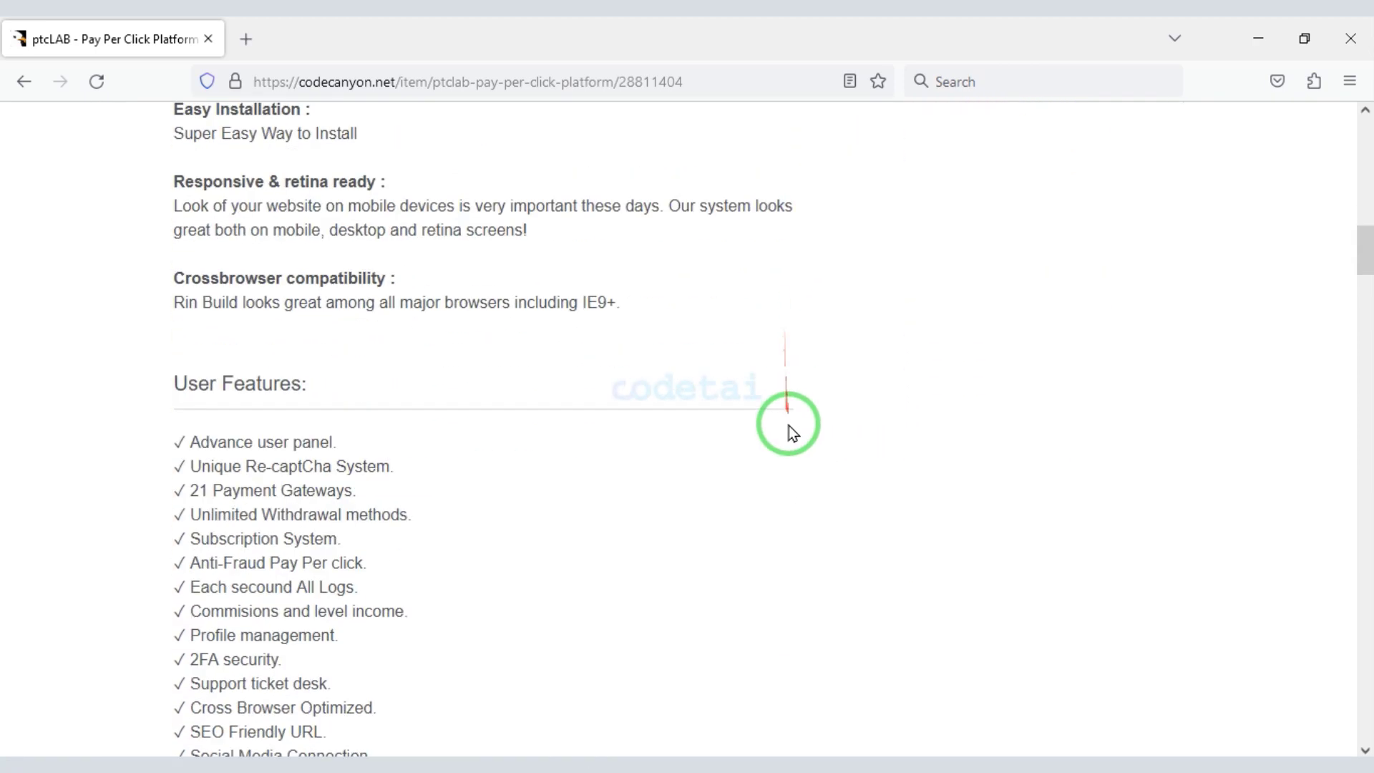
pyautogui.scroll(-5, 788, 448)
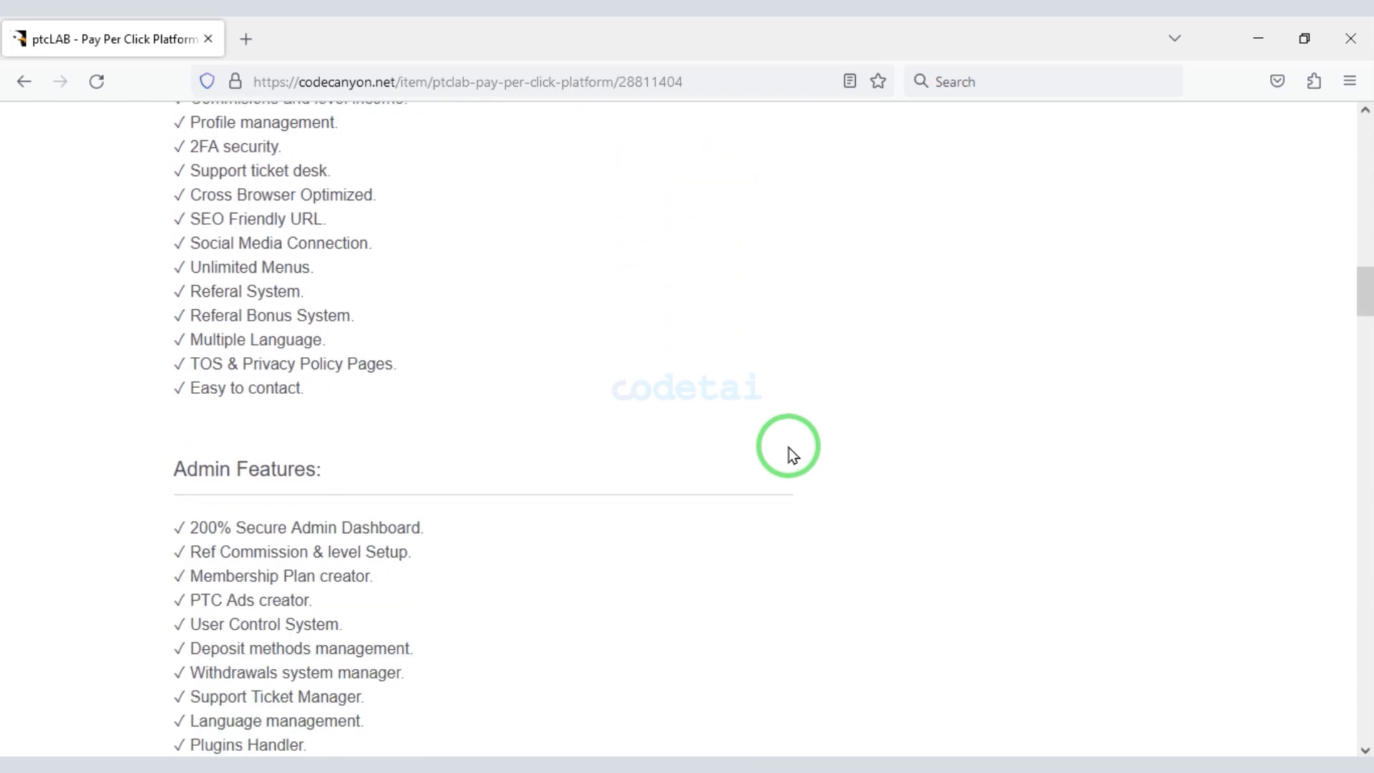
pyautogui.scroll(-5, 794, 455)
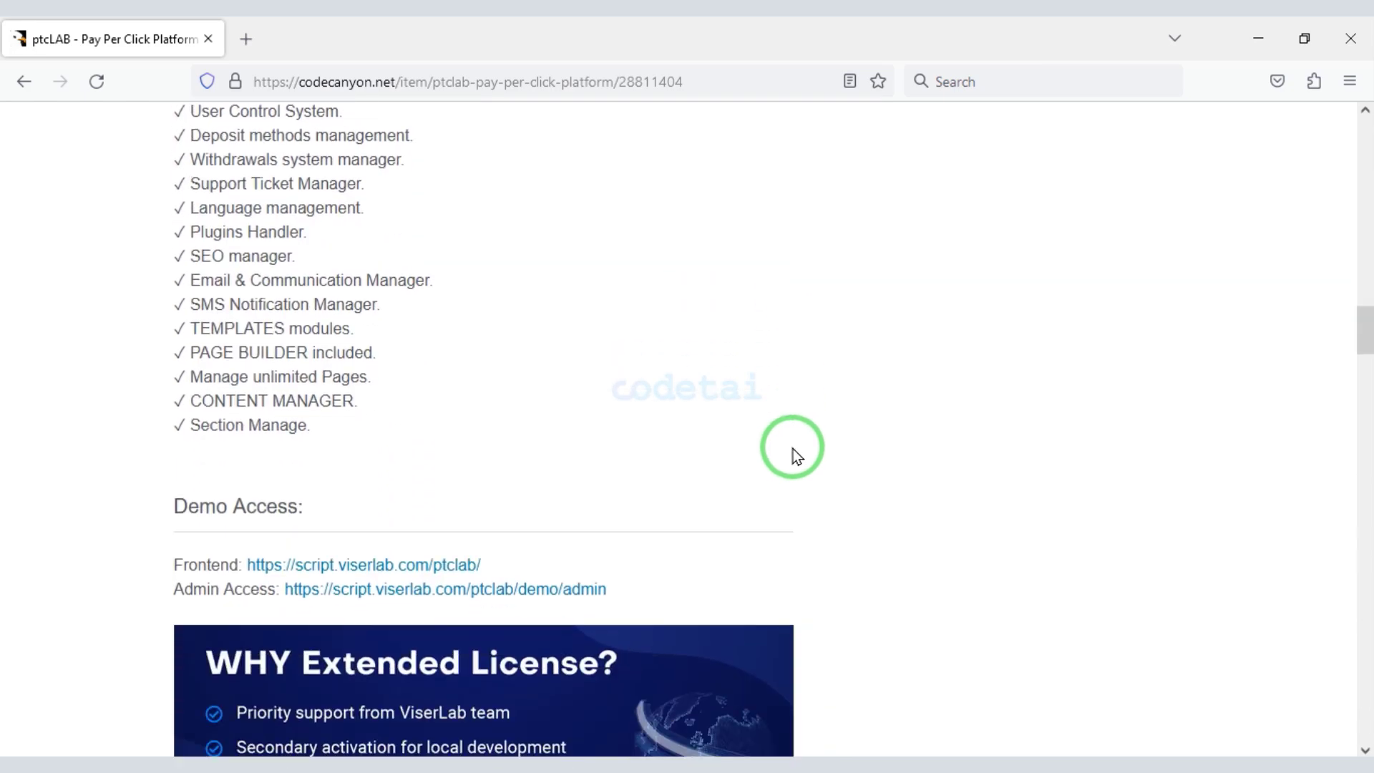
pyautogui.scroll(-1, 796, 456)
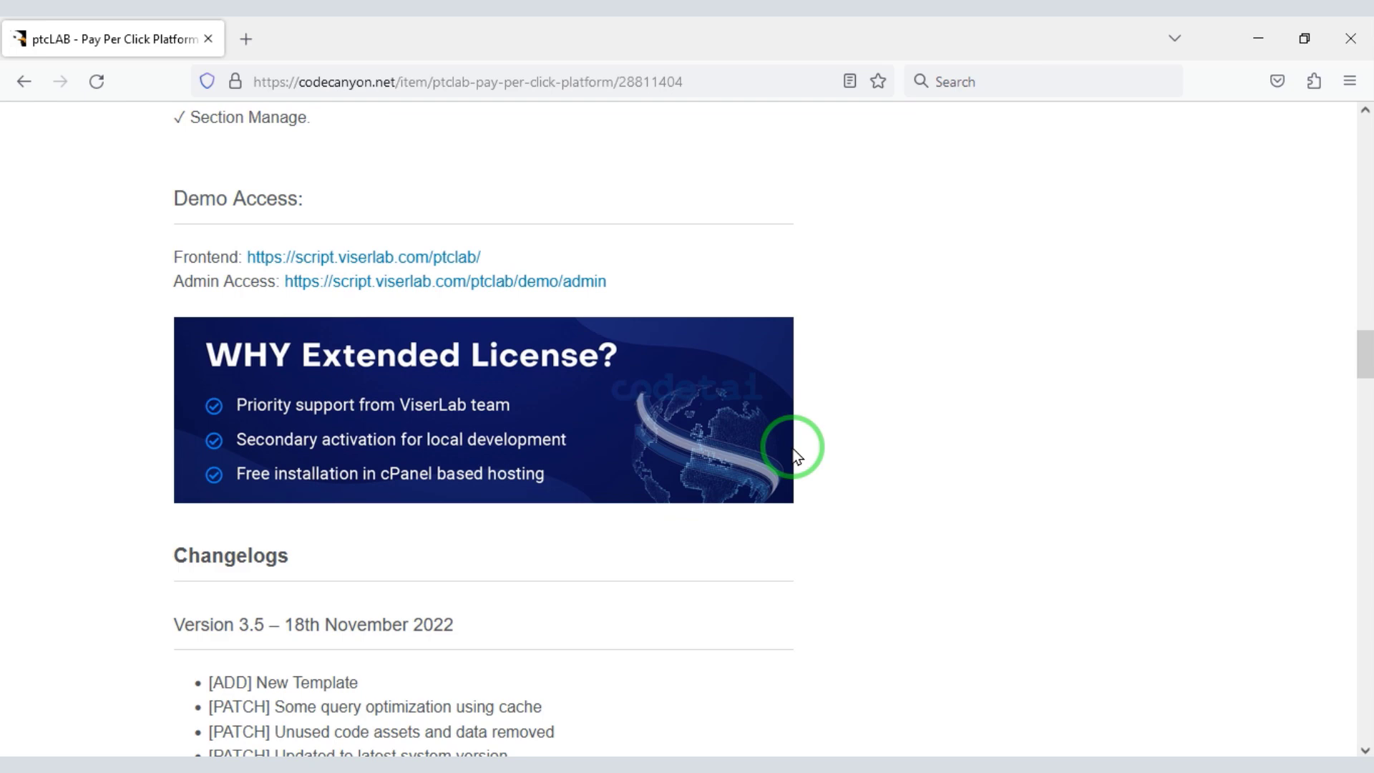
pyautogui.scroll(14, 1039, 577)
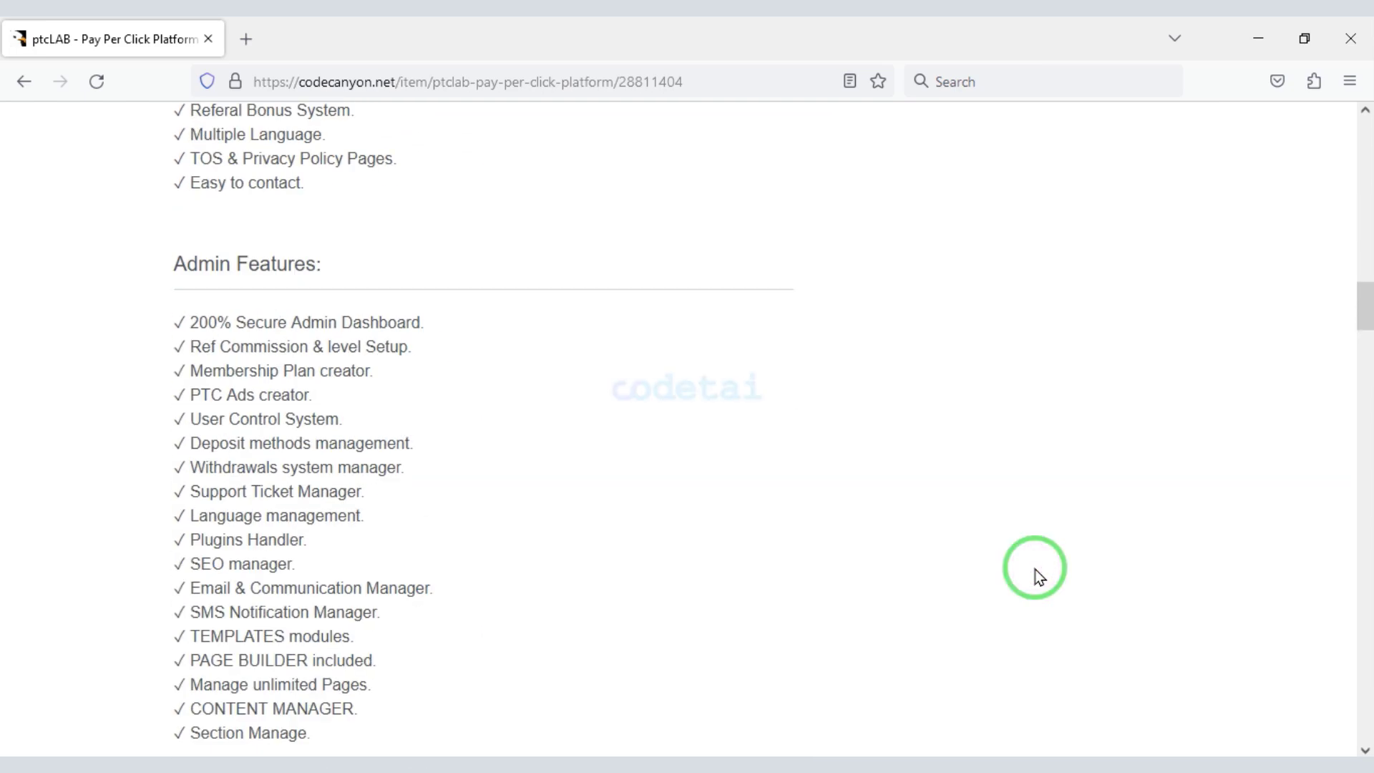
pyautogui.scroll(10, 1039, 577)
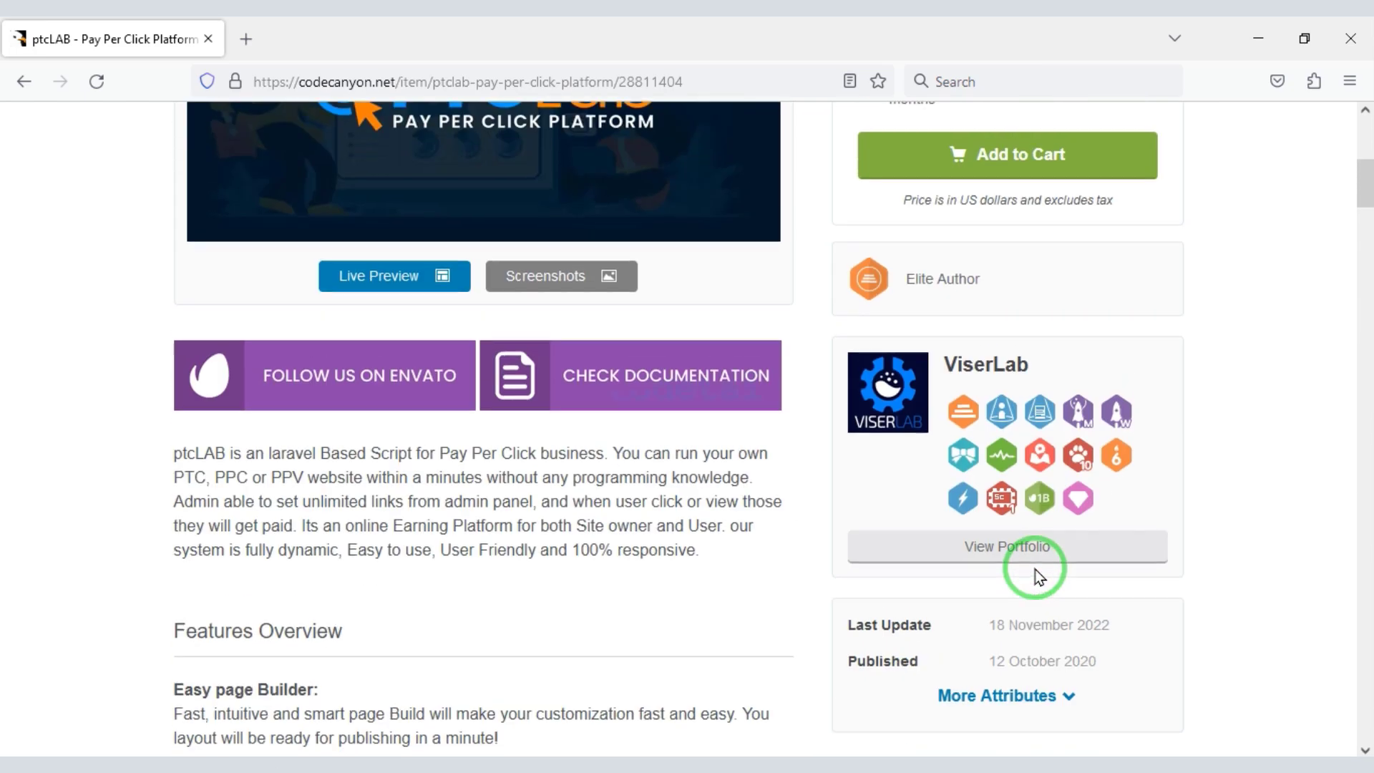
pyautogui.scroll(-1, 1036, 571)
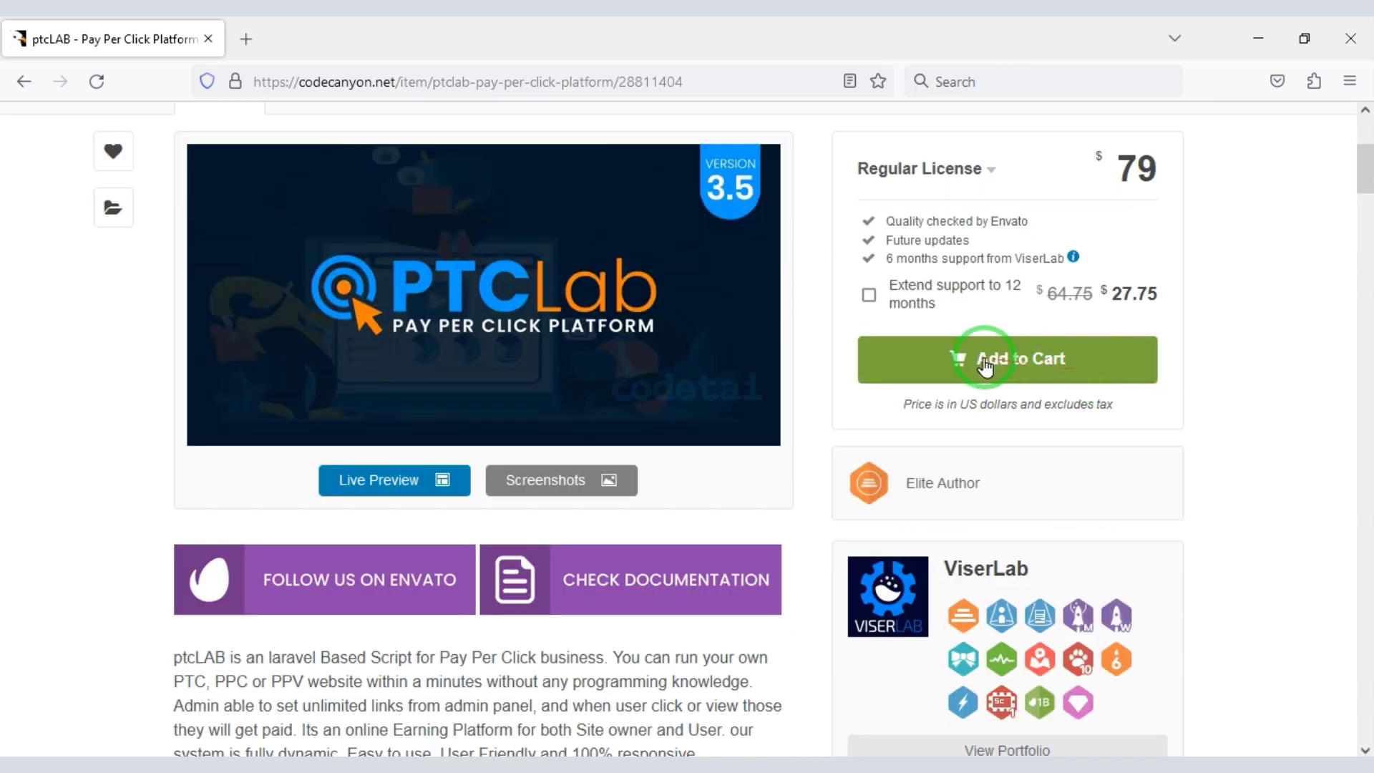
# Add ptcLAB to the cart and go to checkout
pyautogui.click(1026, 369)
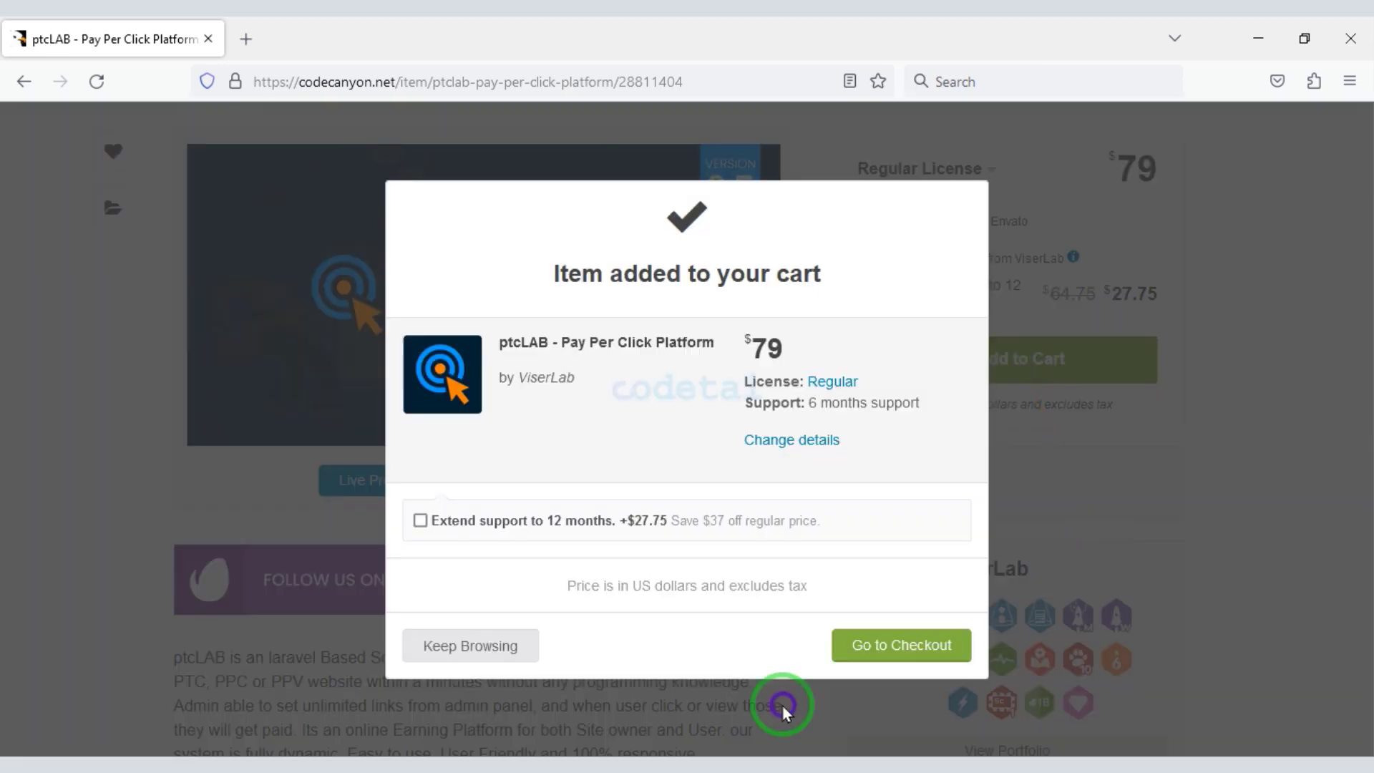
pyautogui.click(845, 665)
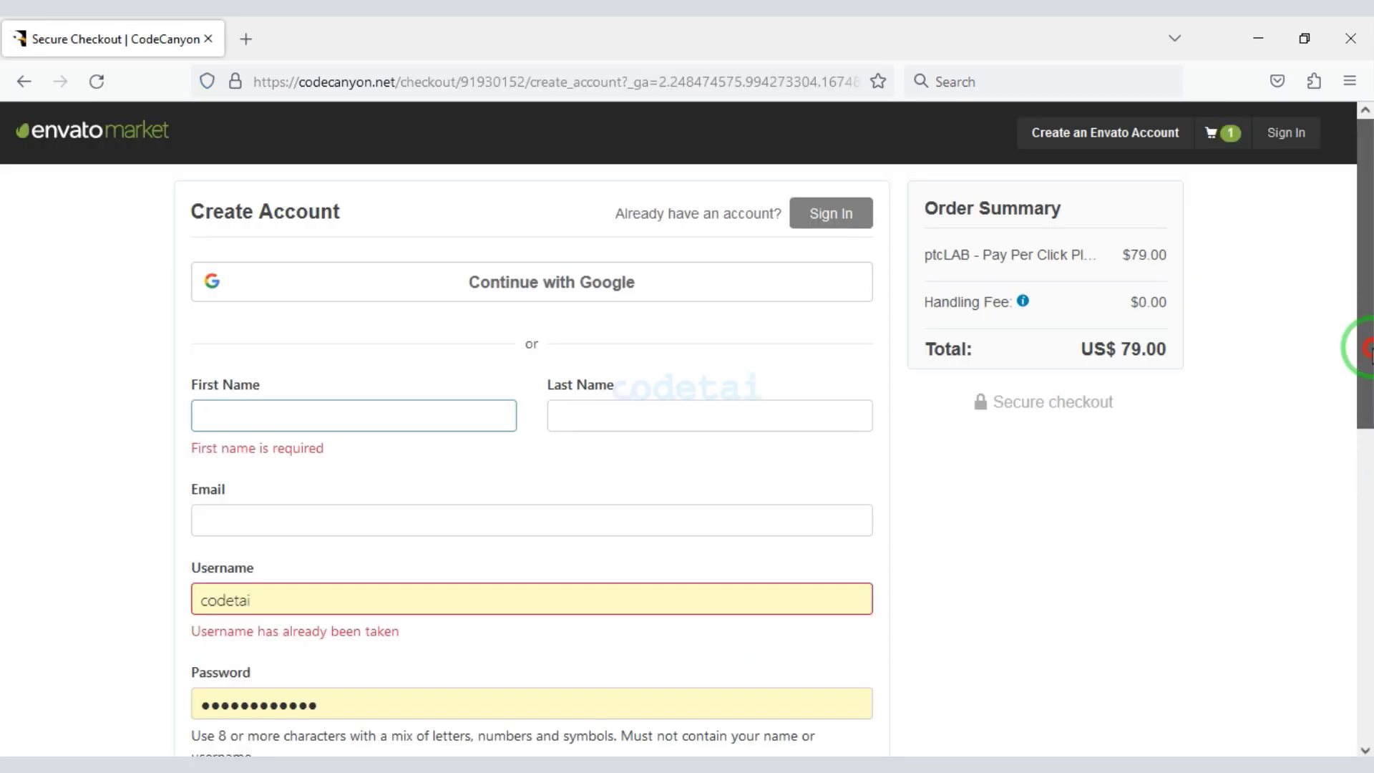
pyautogui.moveTo(1368, 350); pyautogui.dragTo(1369, 317)
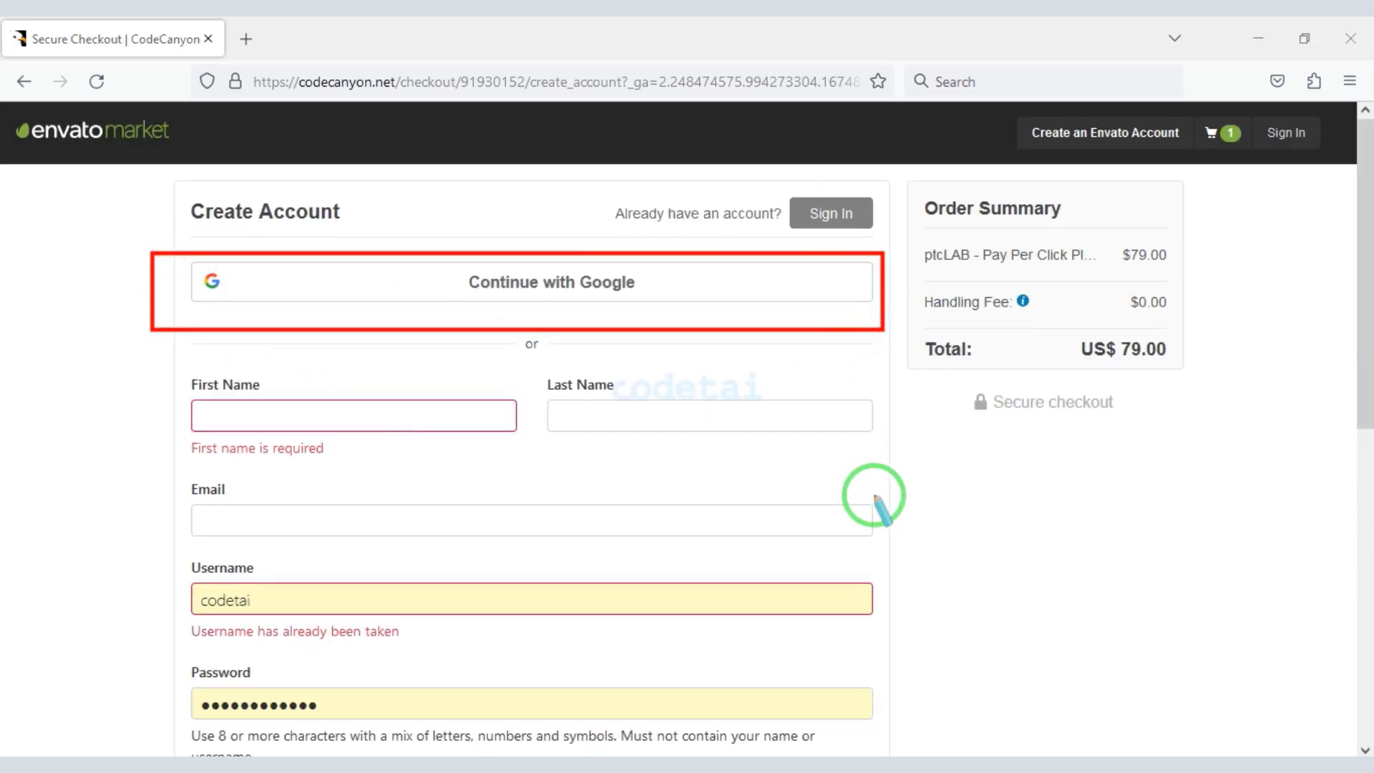
pyautogui.moveTo(1365, 384); pyautogui.dragTo(1367, 481)
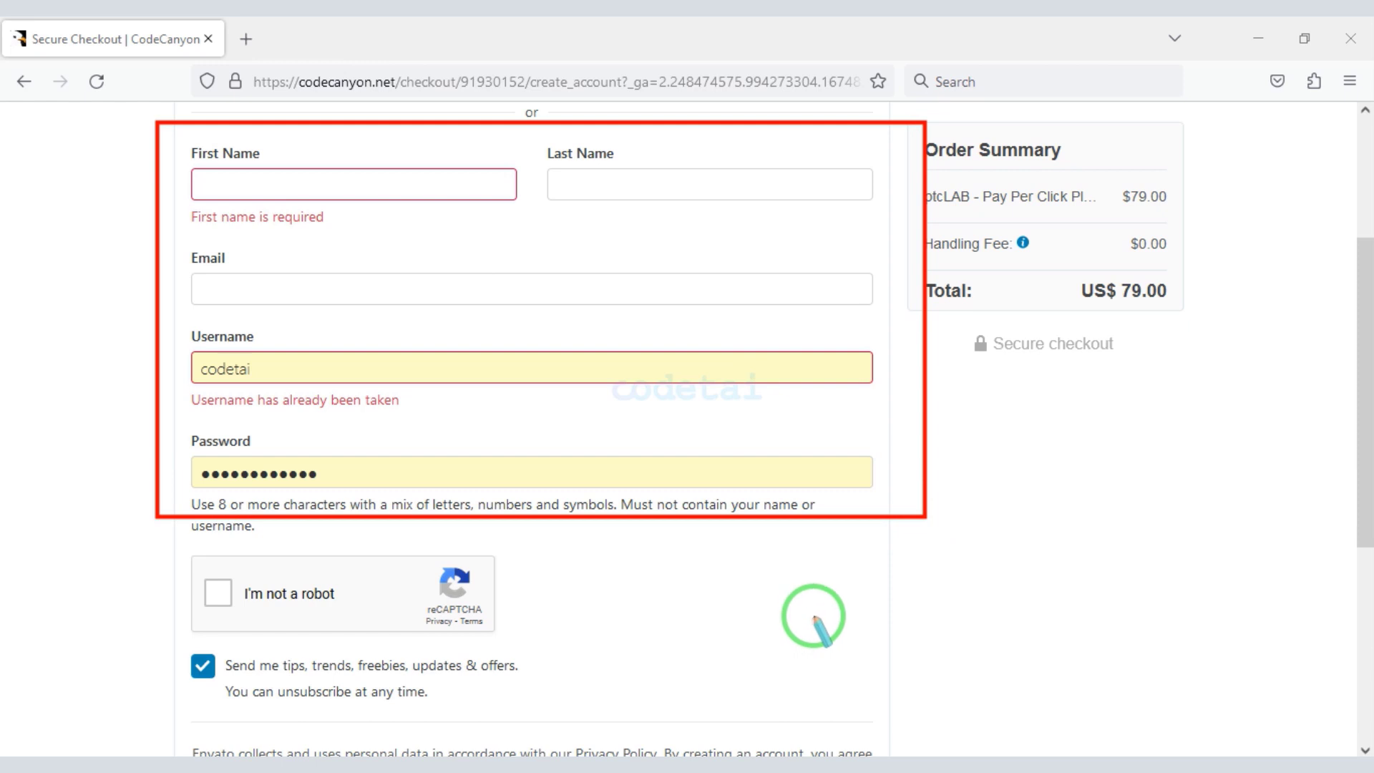
pyautogui.moveTo(1359, 322); pyautogui.dragTo(1358, 101)
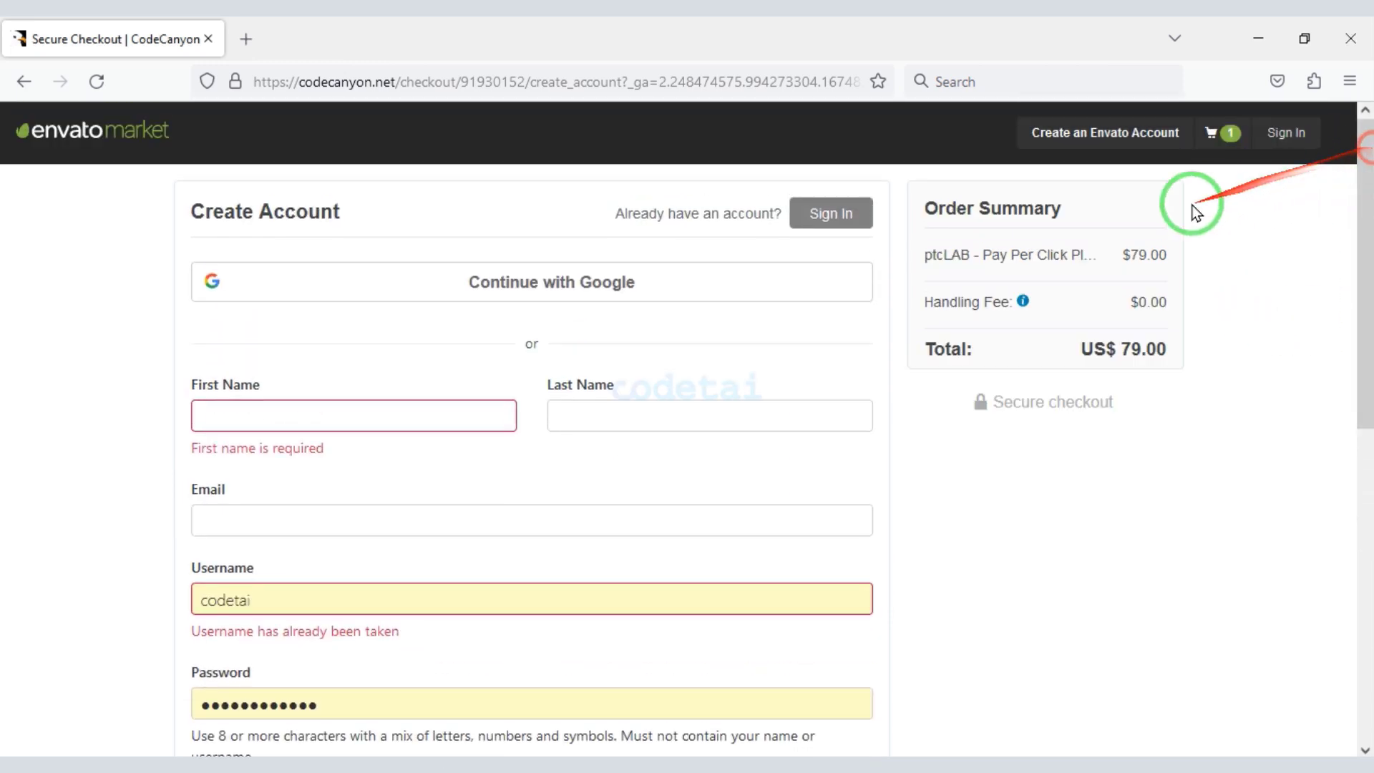
# Sign in with the existing account and continue to the payment method step
pyautogui.click(827, 213)
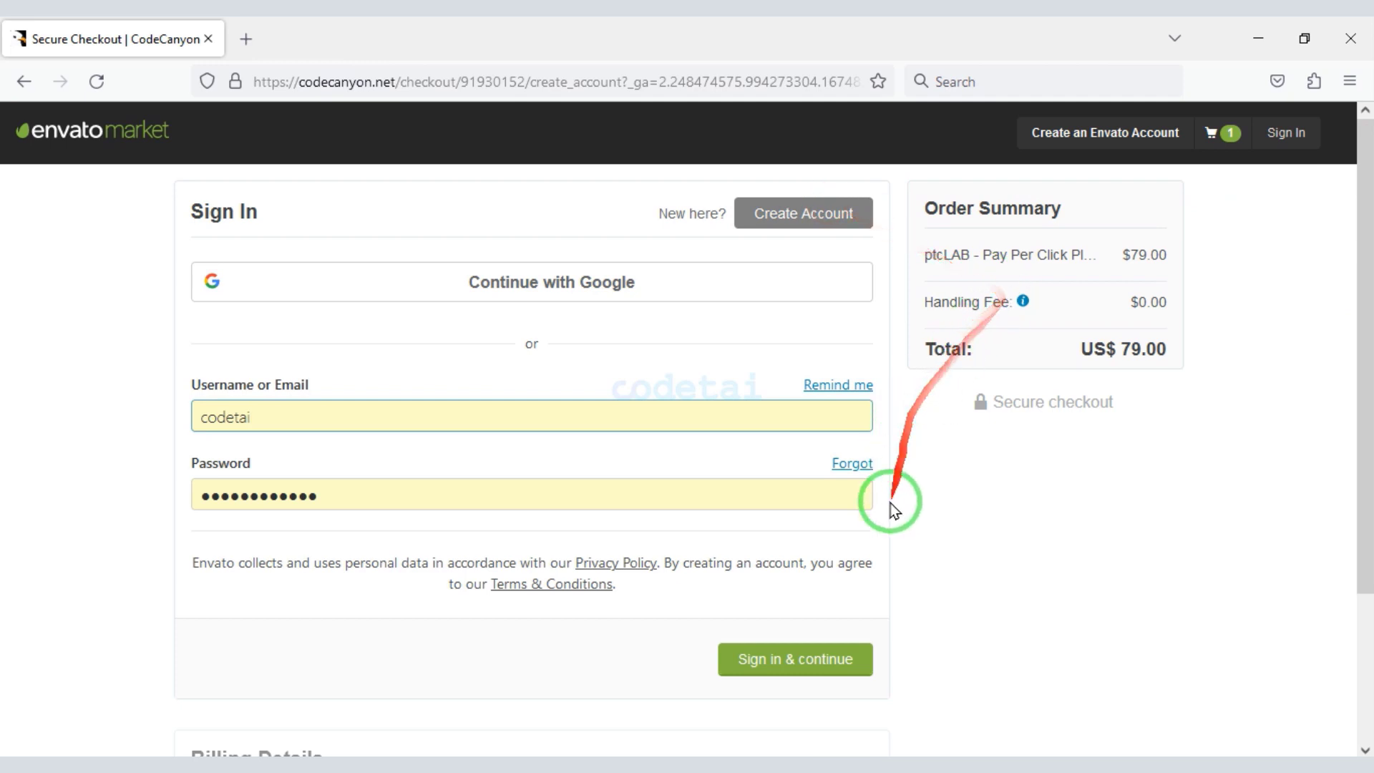
pyautogui.click(834, 662)
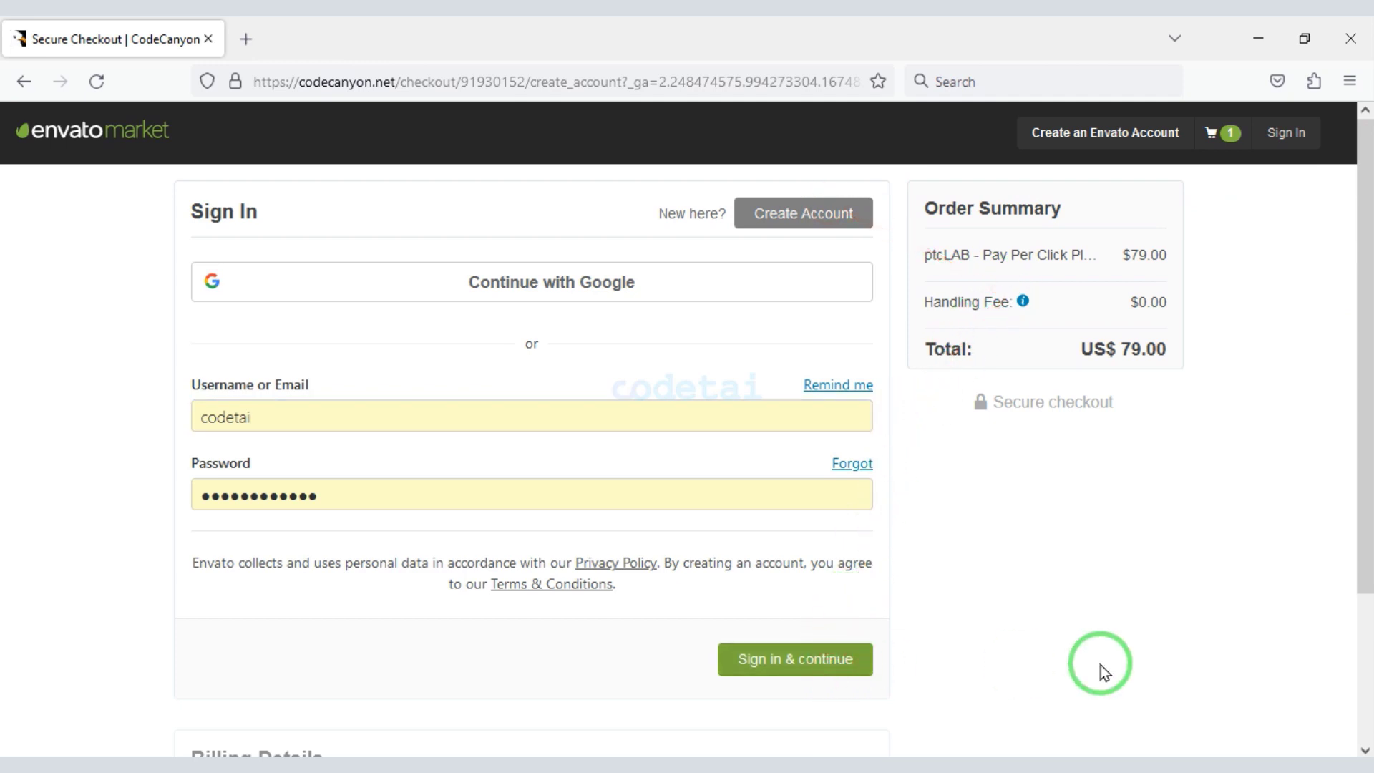
pyautogui.moveTo(144, 546)
pyautogui.mouseDown()
pyautogui.moveTo(315, 637)
pyautogui.moveTo(906, 695)
pyautogui.mouseUp()
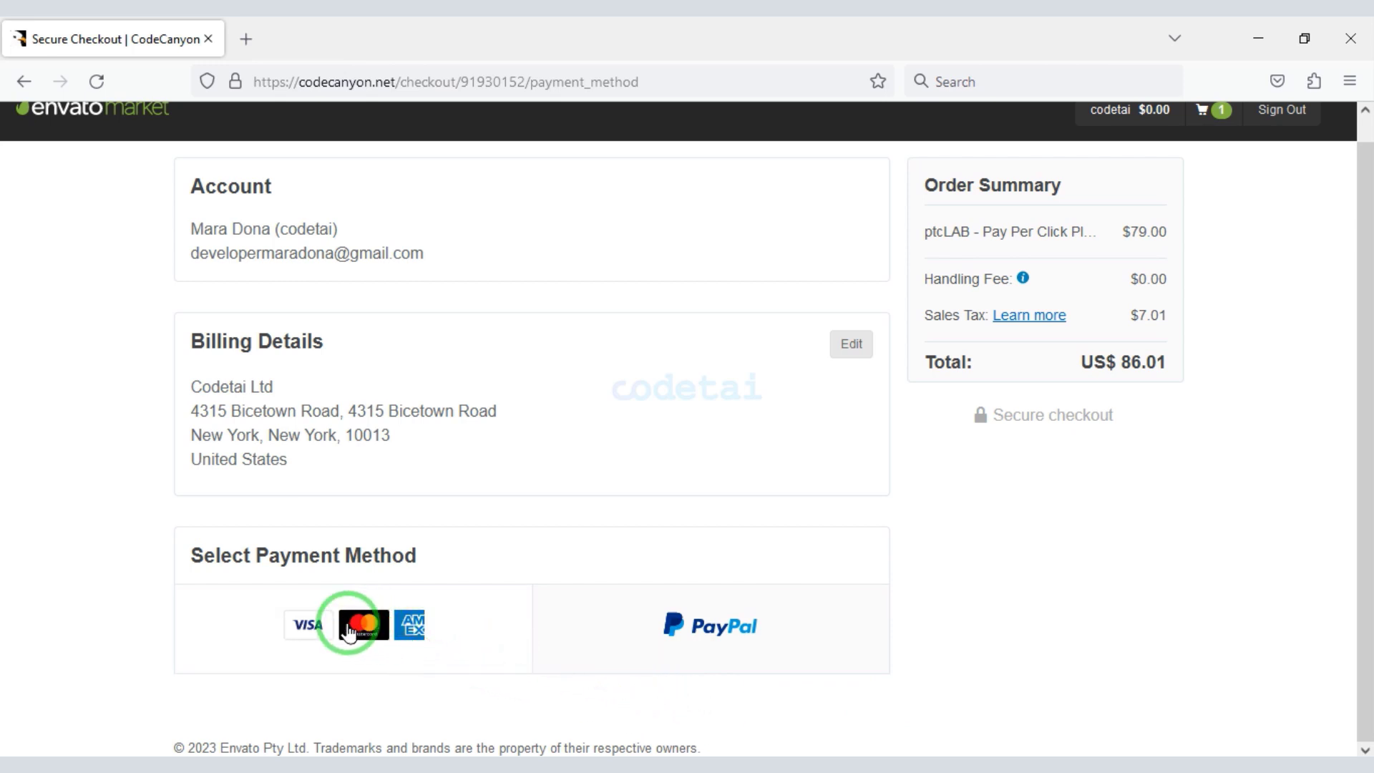
# Select card payment and outline the order summary and its US$ 86.01 total
pyautogui.click(476, 616)
pyautogui.moveTo(1359, 380); pyautogui.dragTo(1367, 557)
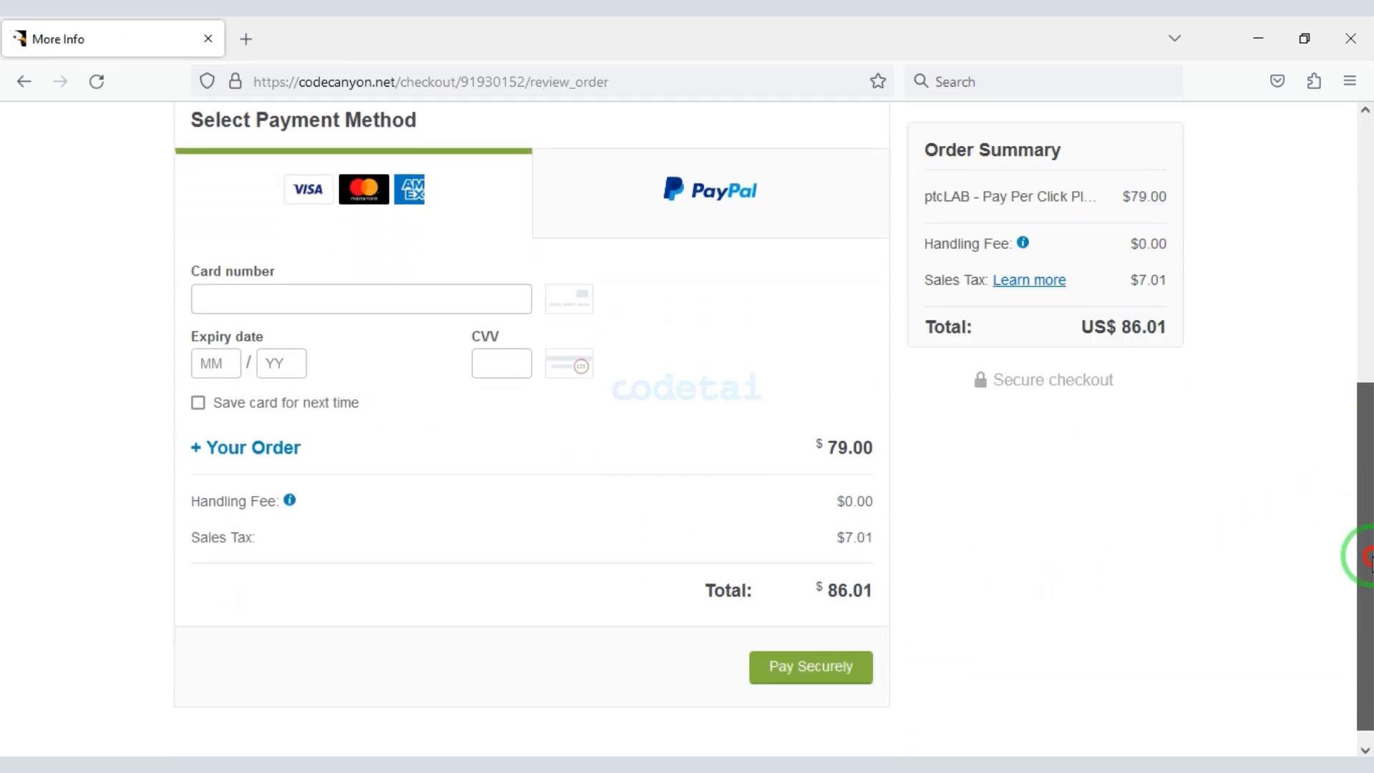
pyautogui.moveTo(887, 109)
pyautogui.mouseDown()
pyautogui.moveTo(1191, 333)
pyautogui.moveTo(1197, 355)
pyautogui.mouseUp()
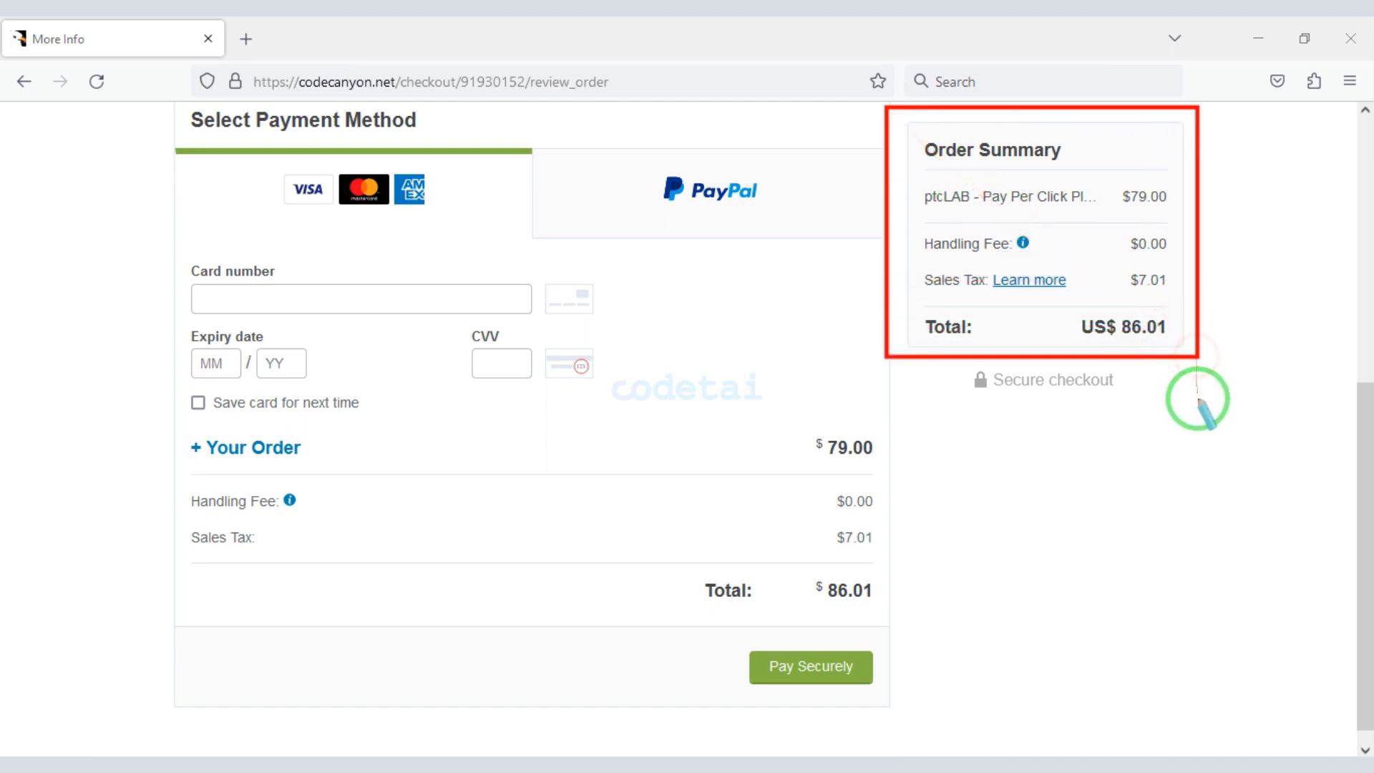
pyautogui.moveTo(1058, 308); pyautogui.dragTo(1171, 341)
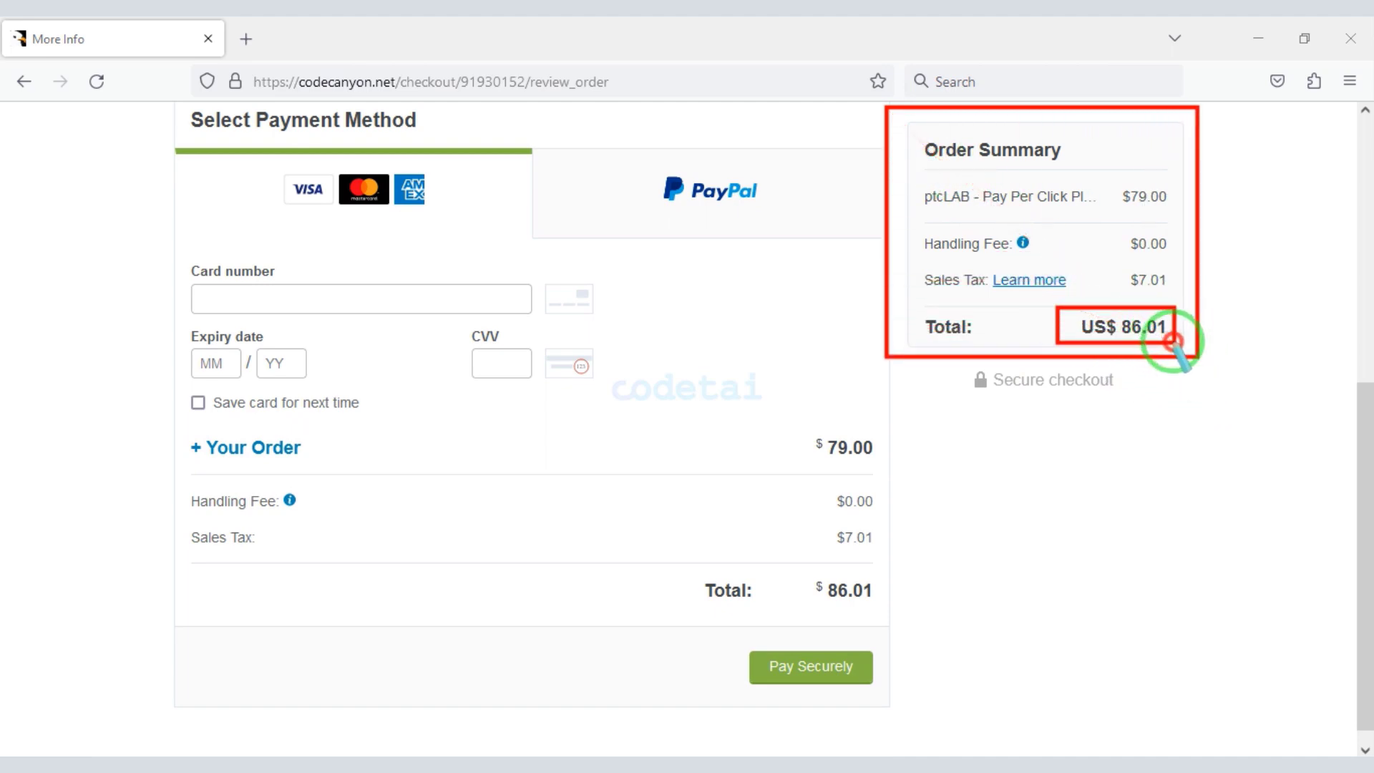
pyautogui.moveTo(148, 248)
pyautogui.mouseDown()
pyautogui.moveTo(329, 372)
pyautogui.moveTo(482, 425)
pyautogui.moveTo(616, 422)
pyautogui.mouseUp()
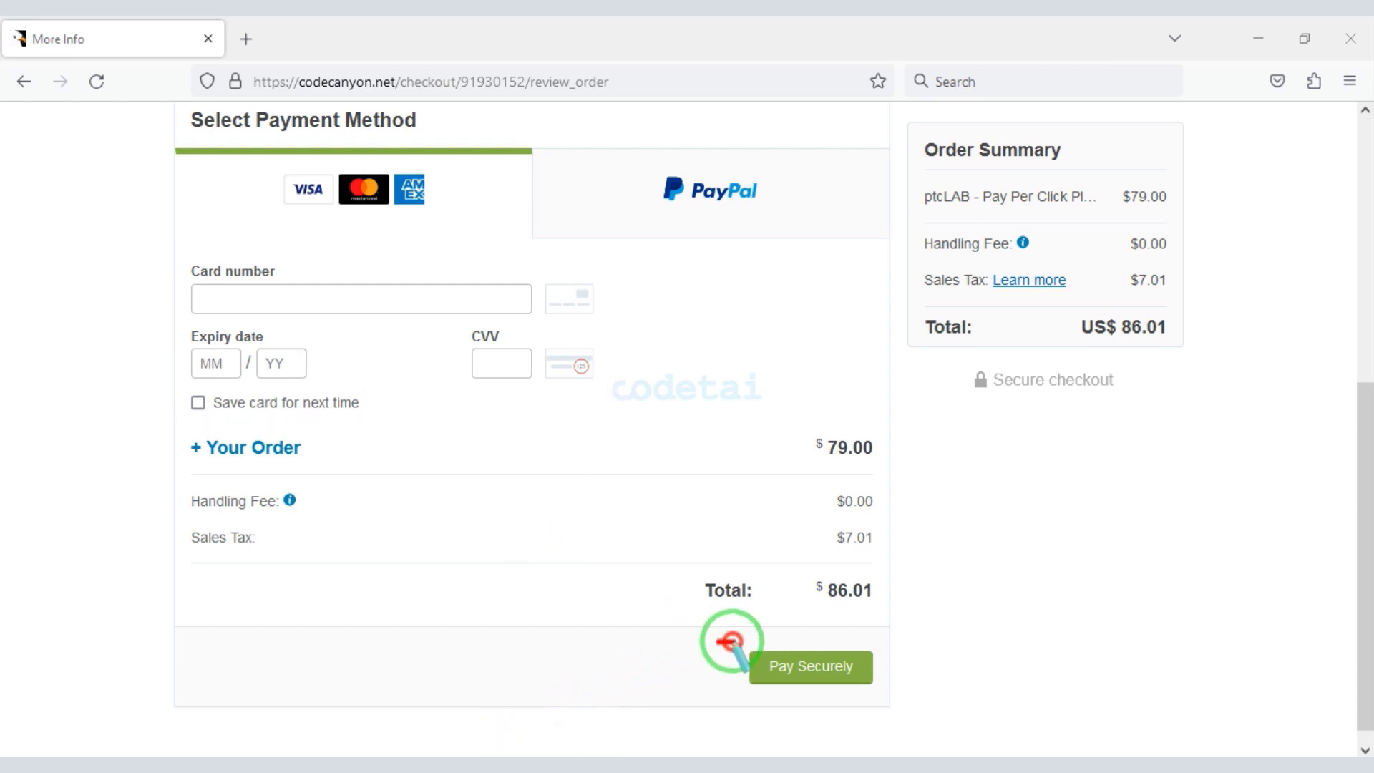
# Switch the payment method to PayPal and proceed with Pay Securely with PayPal
pyautogui.moveTo(730, 641); pyautogui.dragTo(892, 698)
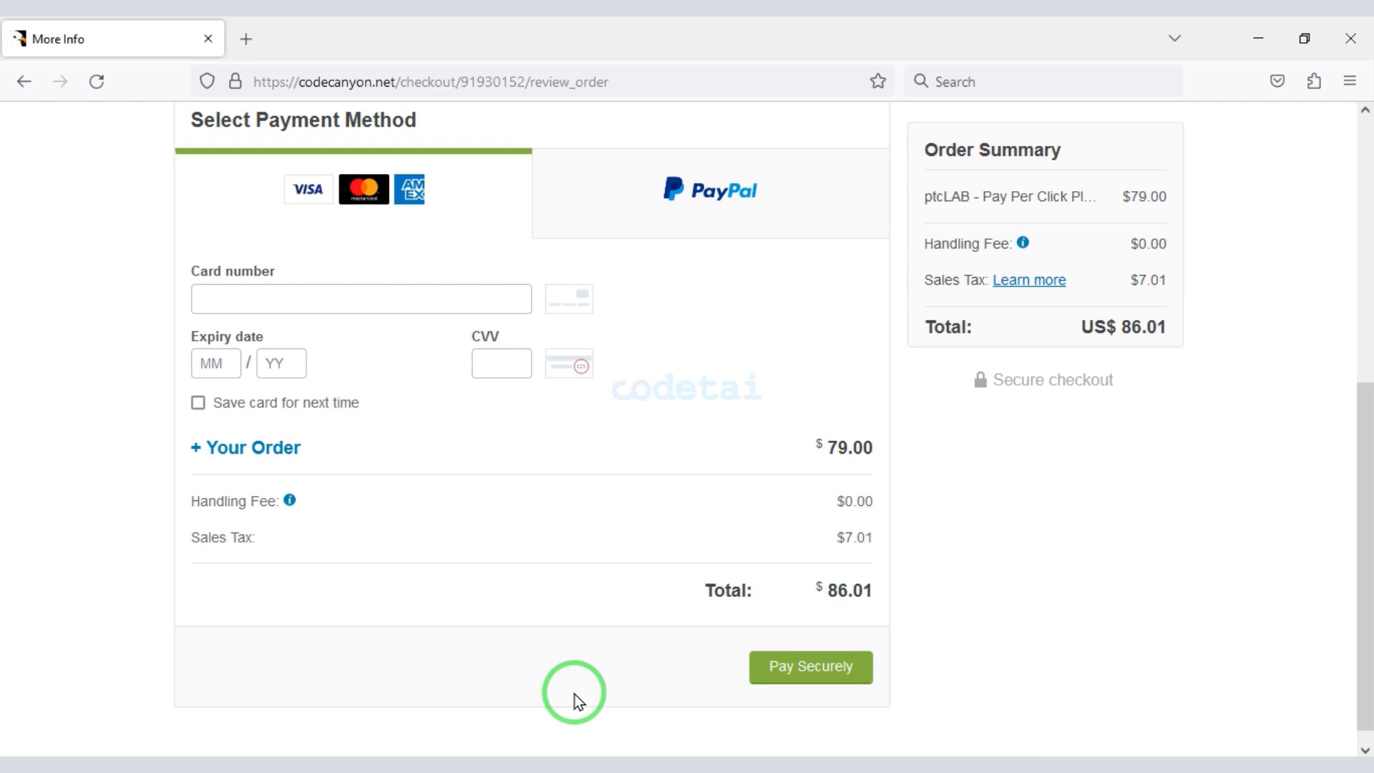
pyautogui.click(670, 228)
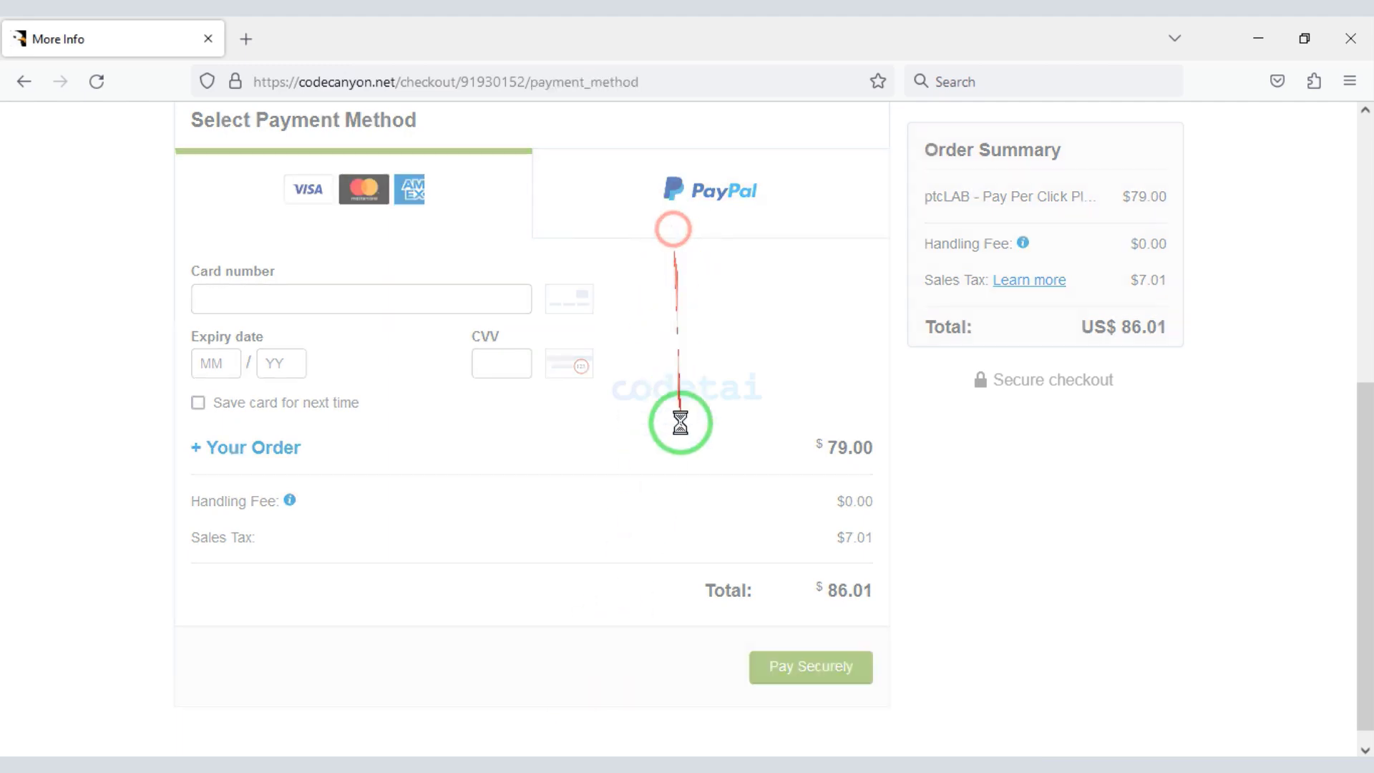
pyautogui.click(767, 655)
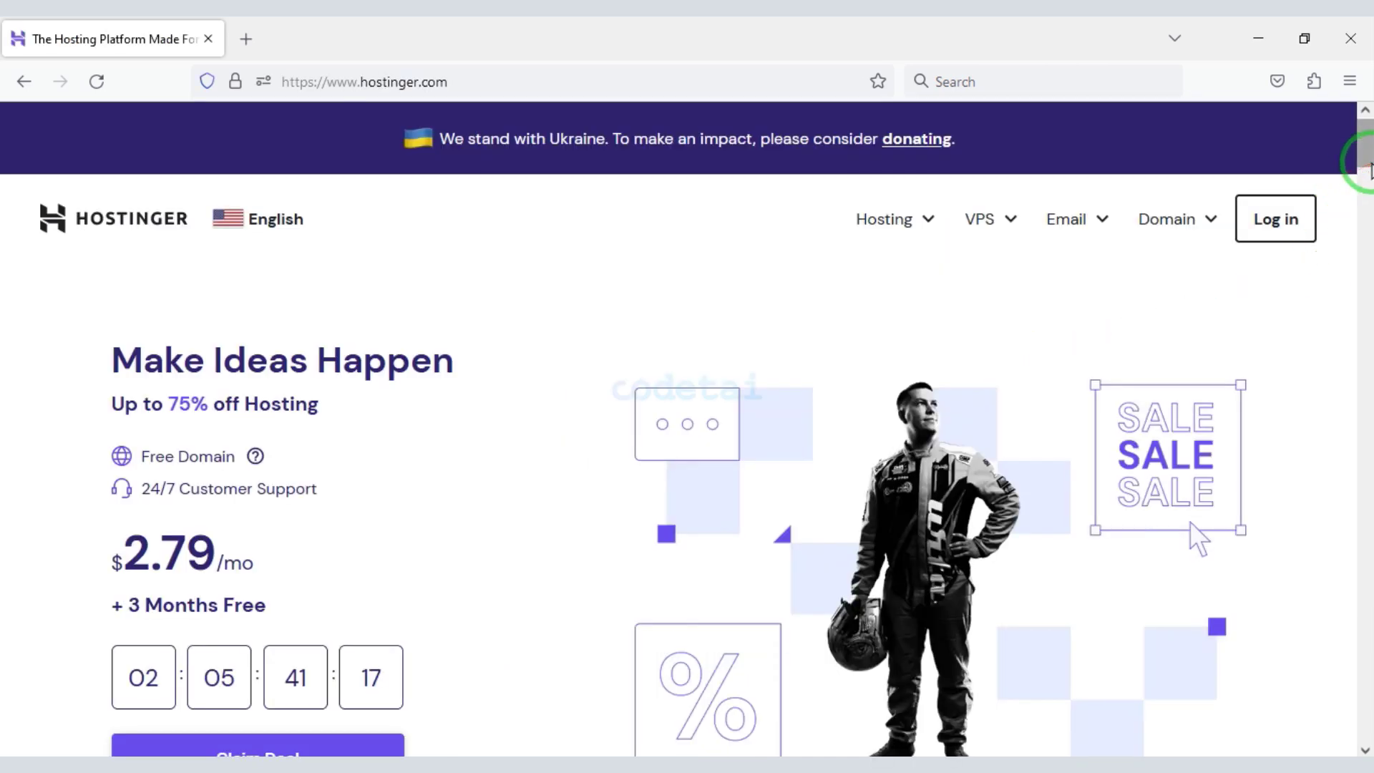
# Scroll the Hostinger homepage advertising Web Hosting at $2.79/mo
pyautogui.moveTo(1359, 153)
pyautogui.mouseDown()
pyautogui.moveTo(1363, 304)
pyautogui.moveTo(1367, 154)
pyautogui.mouseUp()
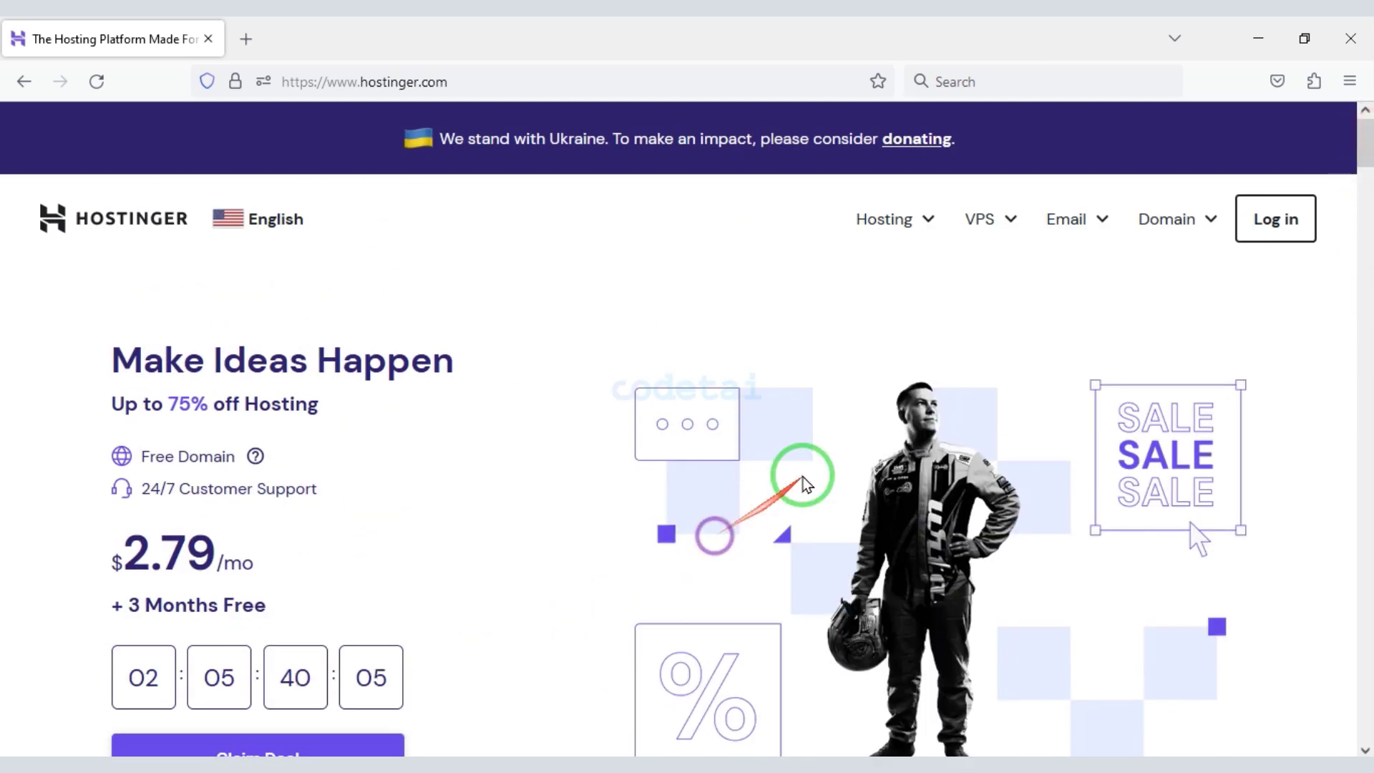
# Open the Web Hosting plans page from the hosting types menu
pyautogui.click(883, 221)
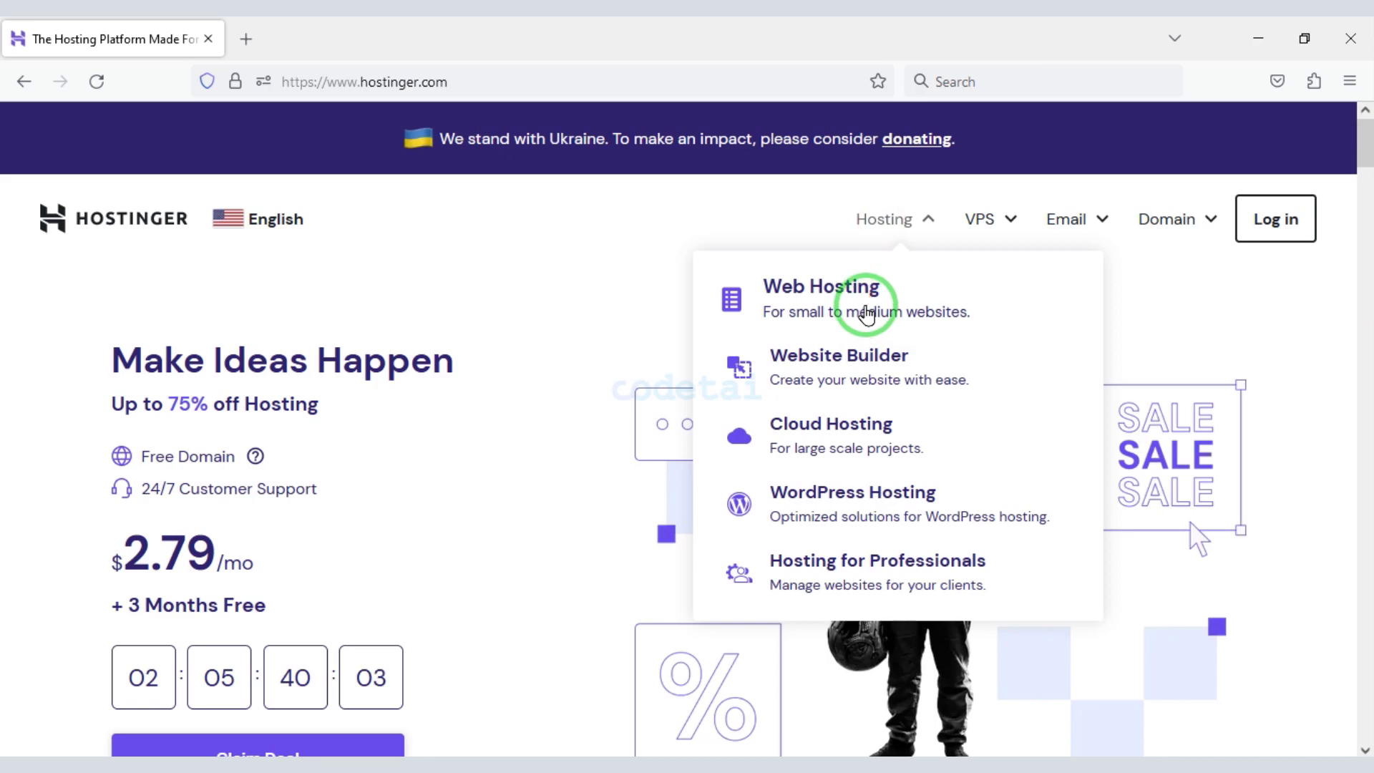
pyautogui.click(867, 312)
pyautogui.moveTo(1365, 145)
pyautogui.mouseDown()
pyautogui.moveTo(1366, 251)
pyautogui.moveTo(1365, 239)
pyautogui.mouseUp()
pyautogui.moveTo(491, 273)
pyautogui.mouseDown()
pyautogui.moveTo(654, 335)
pyautogui.moveTo(836, 333)
pyautogui.mouseUp()
# Outline the Free Domain, 30 Days Money Back Guarantee and 24/7 Support rows across plans
pyautogui.moveTo(900, 285)
pyautogui.mouseDown()
pyautogui.moveTo(1038, 354)
pyautogui.moveTo(1220, 332)
pyautogui.mouseUp()
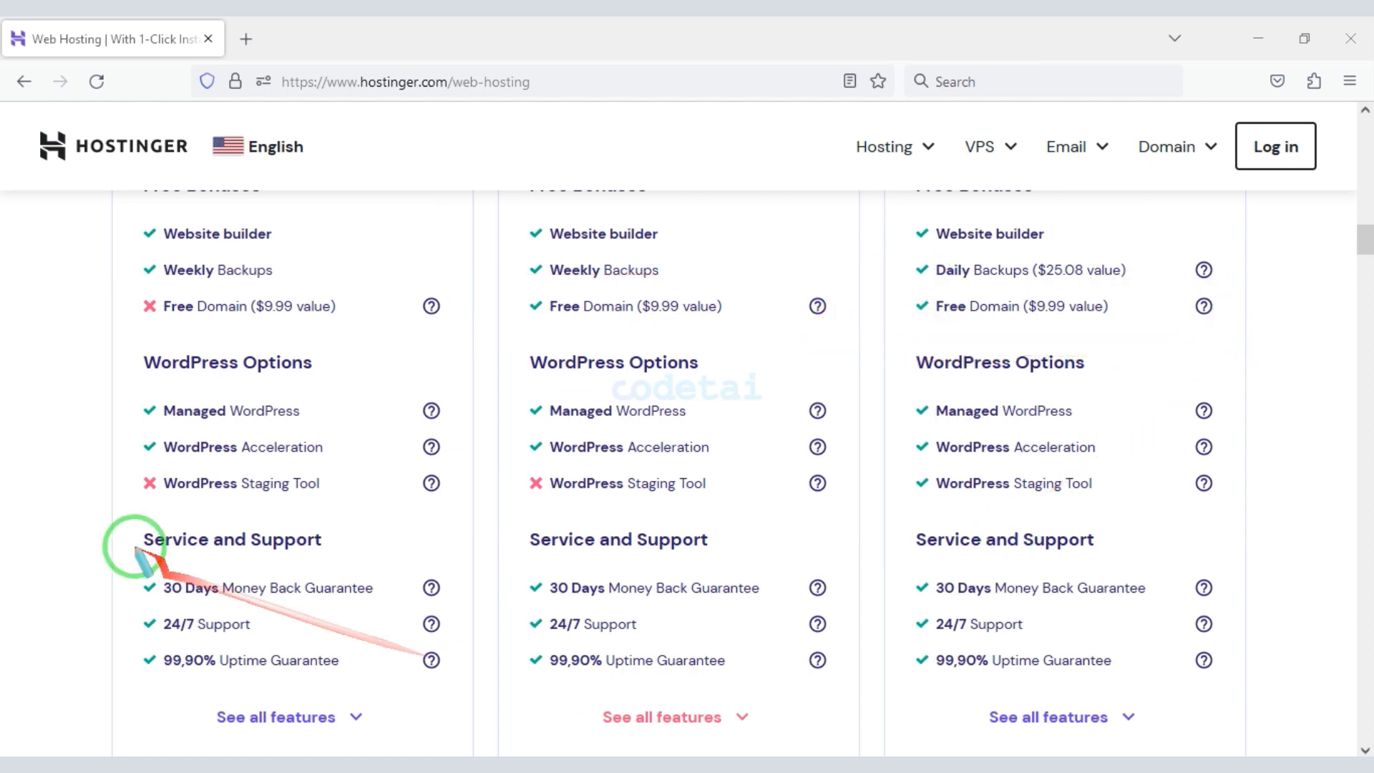
pyautogui.moveTo(119, 563)
pyautogui.mouseDown()
pyautogui.moveTo(444, 603)
pyautogui.moveTo(827, 610)
pyautogui.mouseUp()
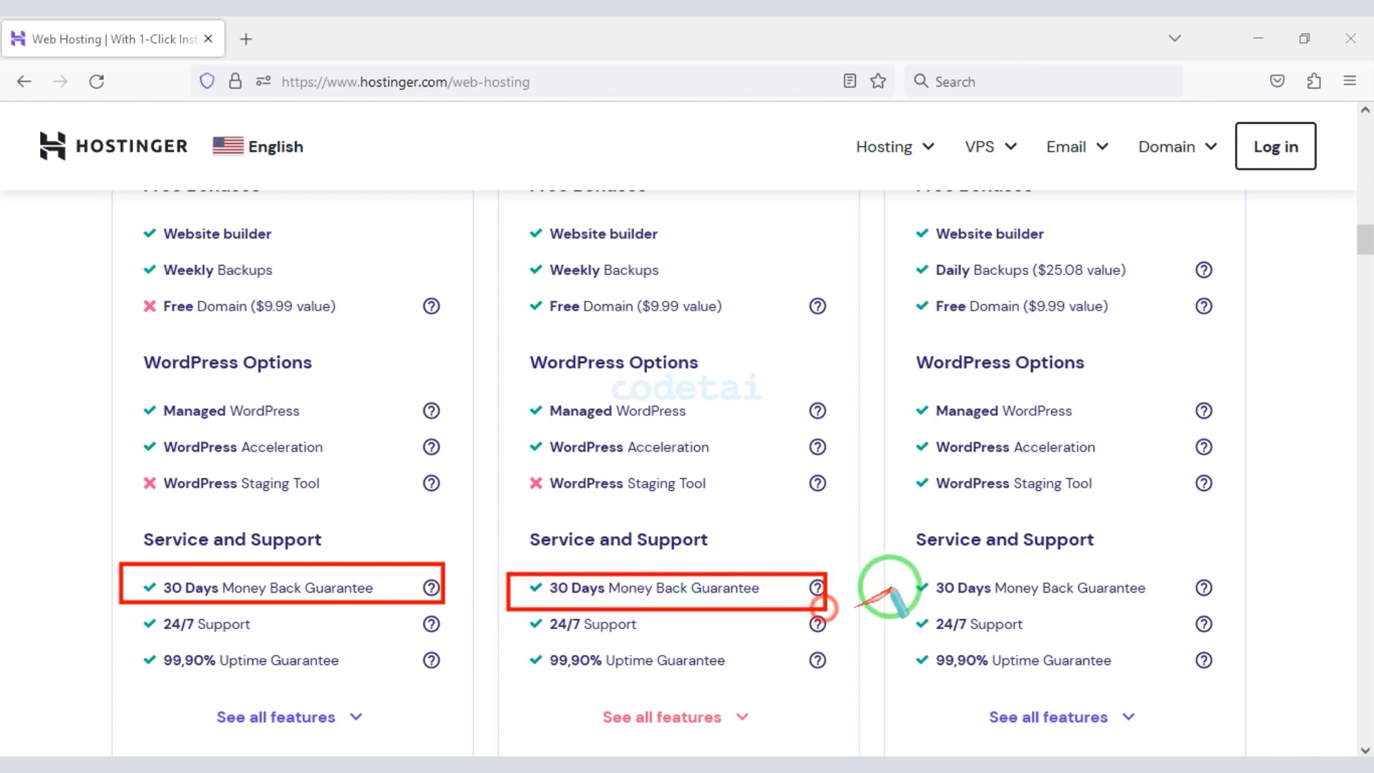
pyautogui.moveTo(888, 569)
pyautogui.mouseDown()
pyautogui.moveTo(1106, 607)
pyautogui.moveTo(1224, 606)
pyautogui.mouseUp()
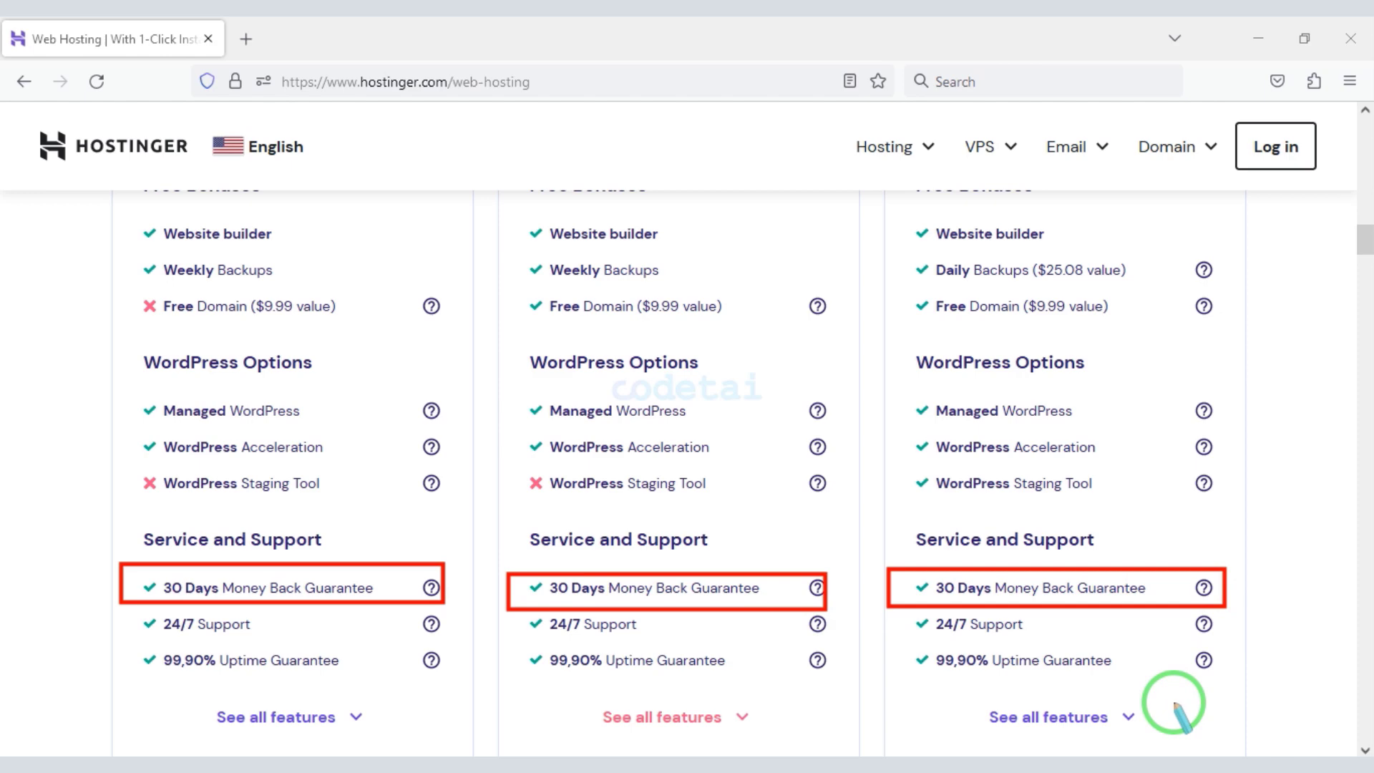
pyautogui.moveTo(129, 617)
pyautogui.mouseDown()
pyautogui.moveTo(475, 648)
pyautogui.moveTo(465, 641)
pyautogui.moveTo(642, 623)
pyautogui.moveTo(847, 640)
pyautogui.moveTo(1219, 637)
pyautogui.mouseUp()
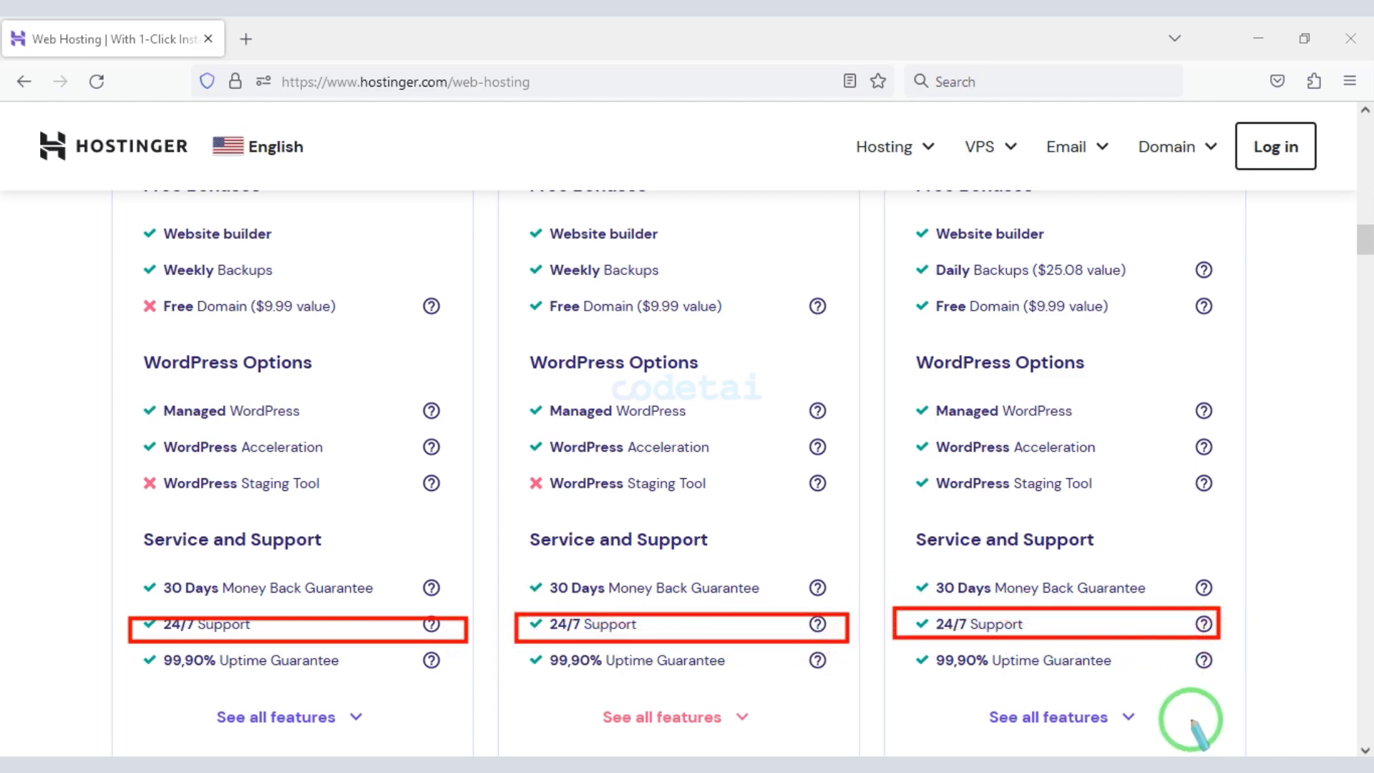
pyautogui.press('Escape')
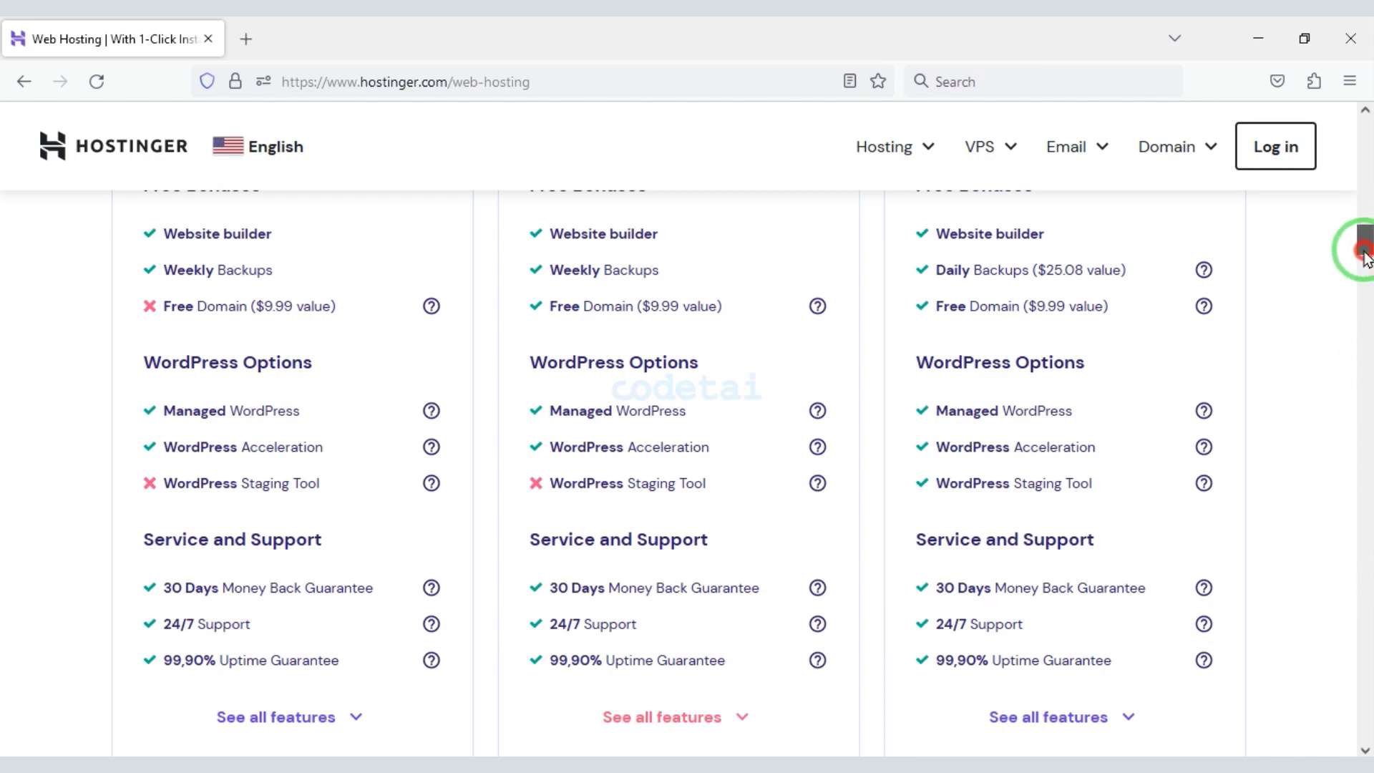
pyautogui.moveTo(1366, 255)
pyautogui.mouseDown()
pyautogui.moveTo(1360, 203)
pyautogui.moveTo(760, 385)
pyautogui.mouseUp()
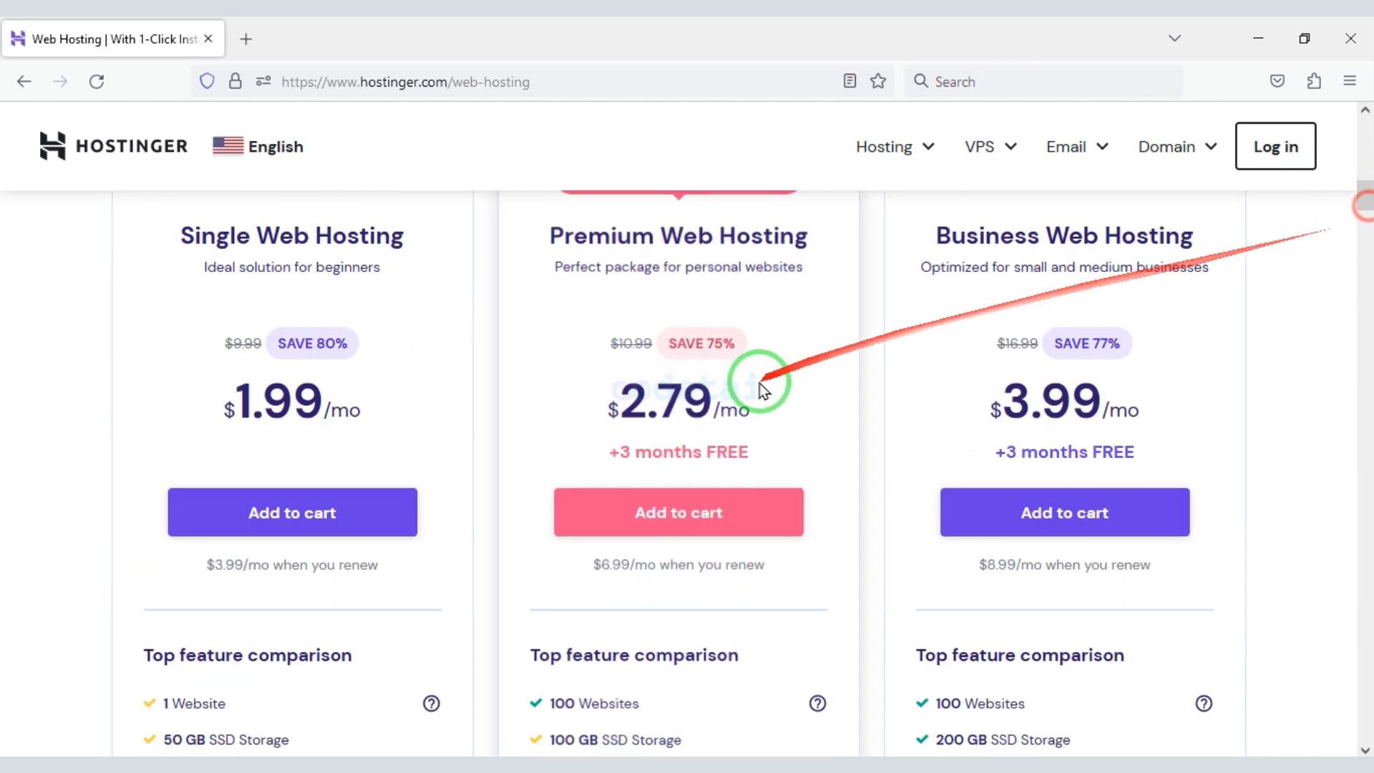
# Add Premium Web Hosting to the cart with the 12-month billing period
pyautogui.click(655, 505)
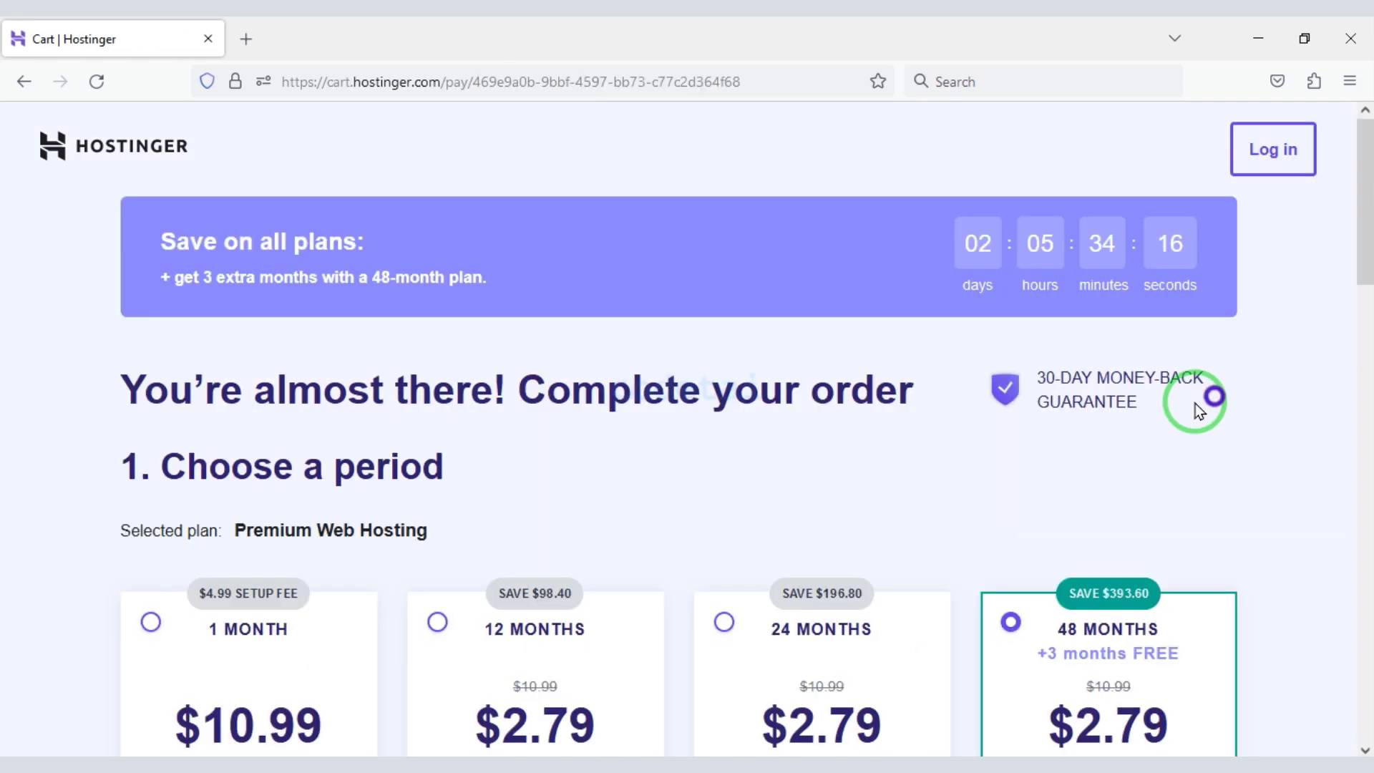
pyautogui.scroll(-5, 1090, 455)
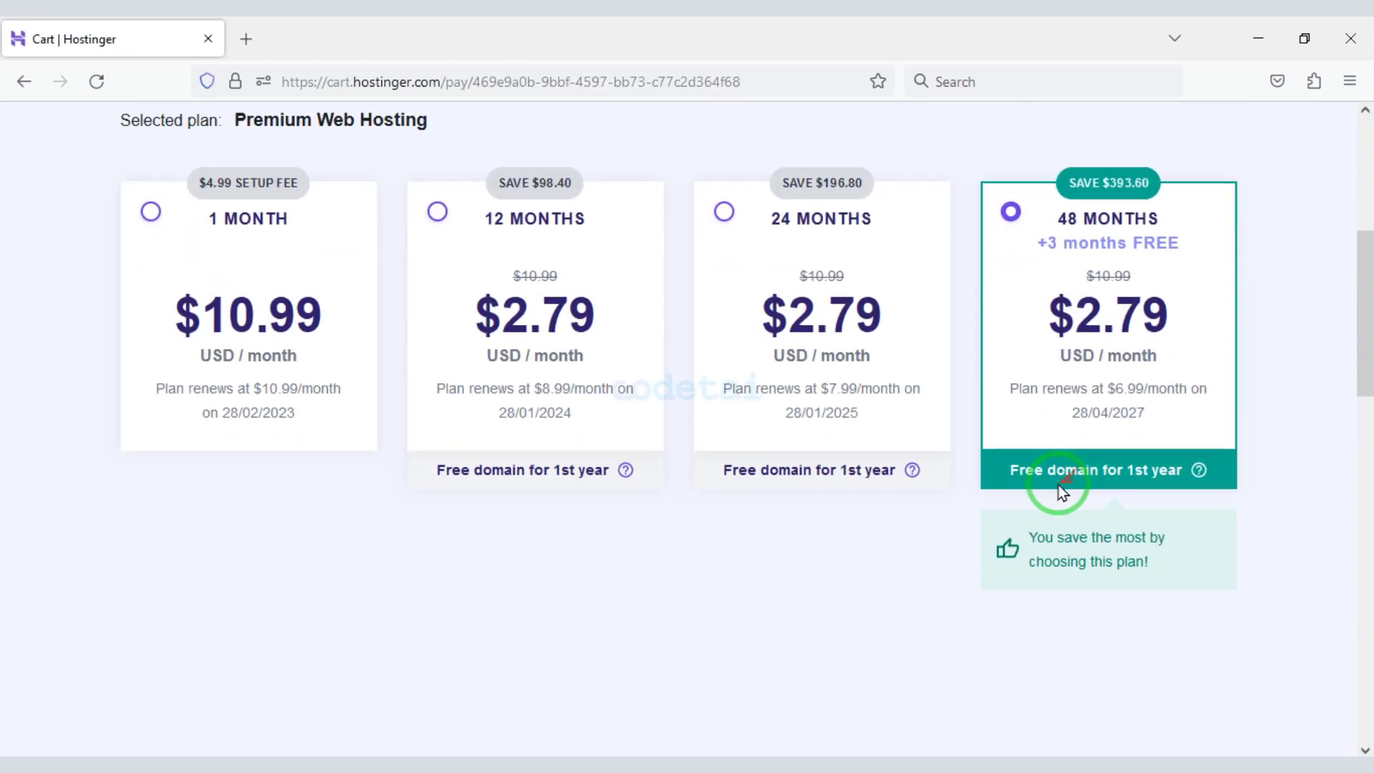
pyautogui.click(440, 224)
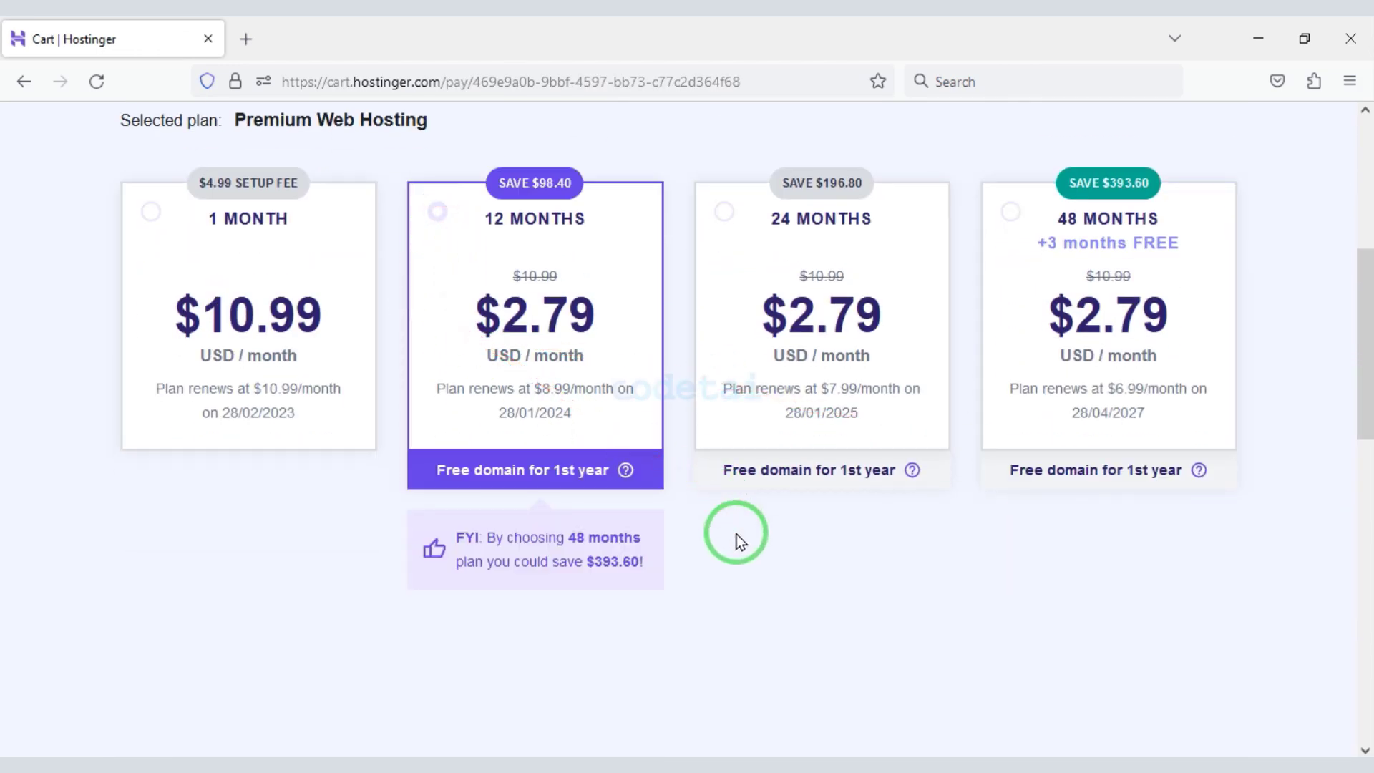
pyautogui.scroll(-6, 736, 534)
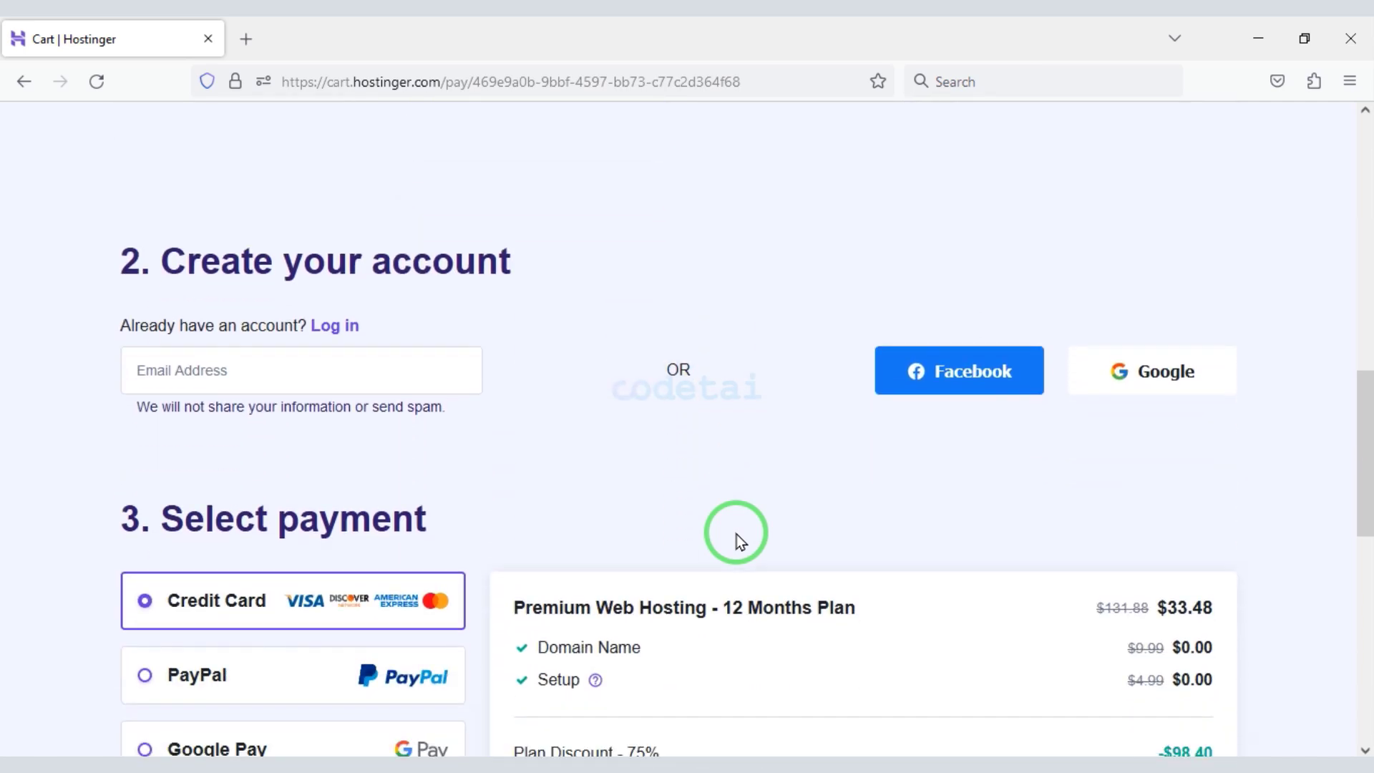
# Create the Hostinger account by signing in with the saved Google account and its password
pyautogui.moveTo(89, 312)
pyautogui.mouseDown()
pyautogui.moveTo(736, 430)
pyautogui.moveTo(1135, 399)
pyautogui.moveTo(1206, 422)
pyautogui.mouseUp()
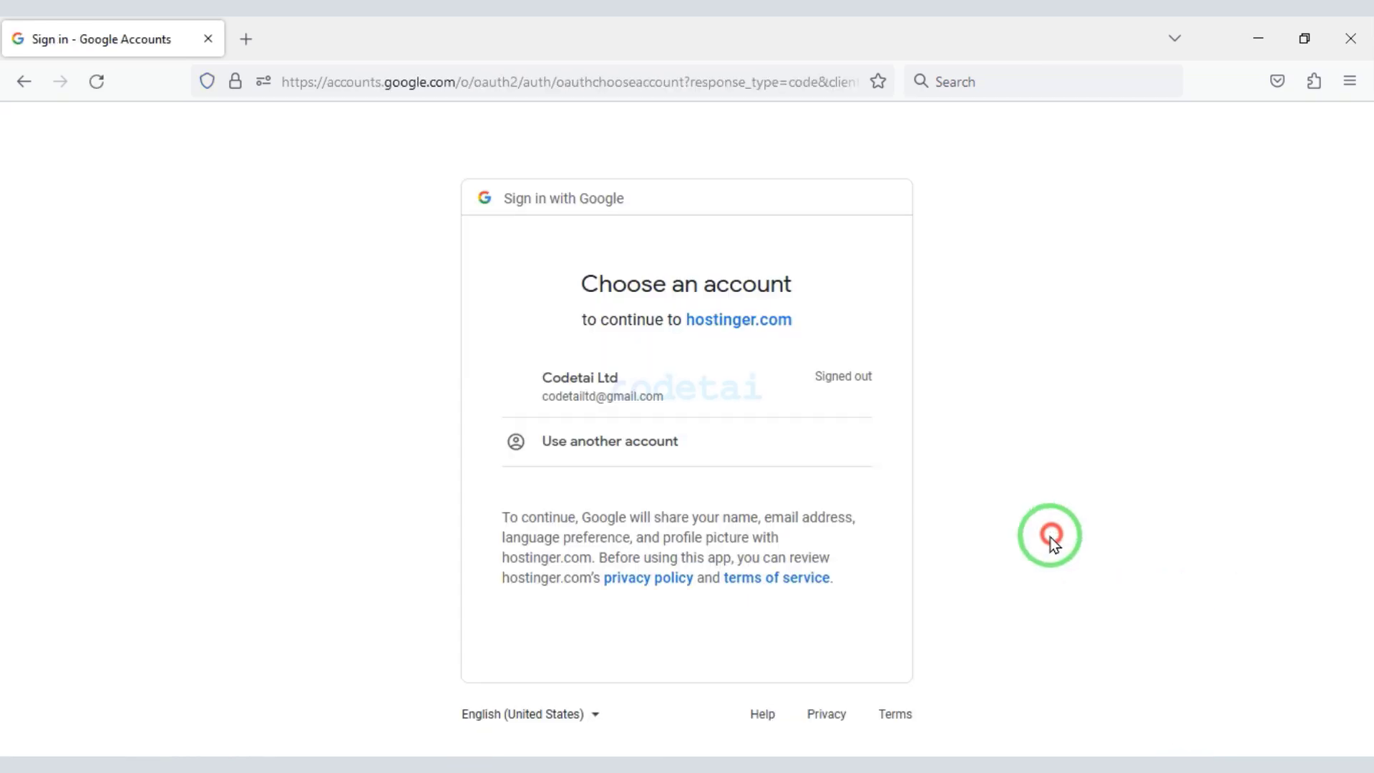
pyautogui.click(692, 406)
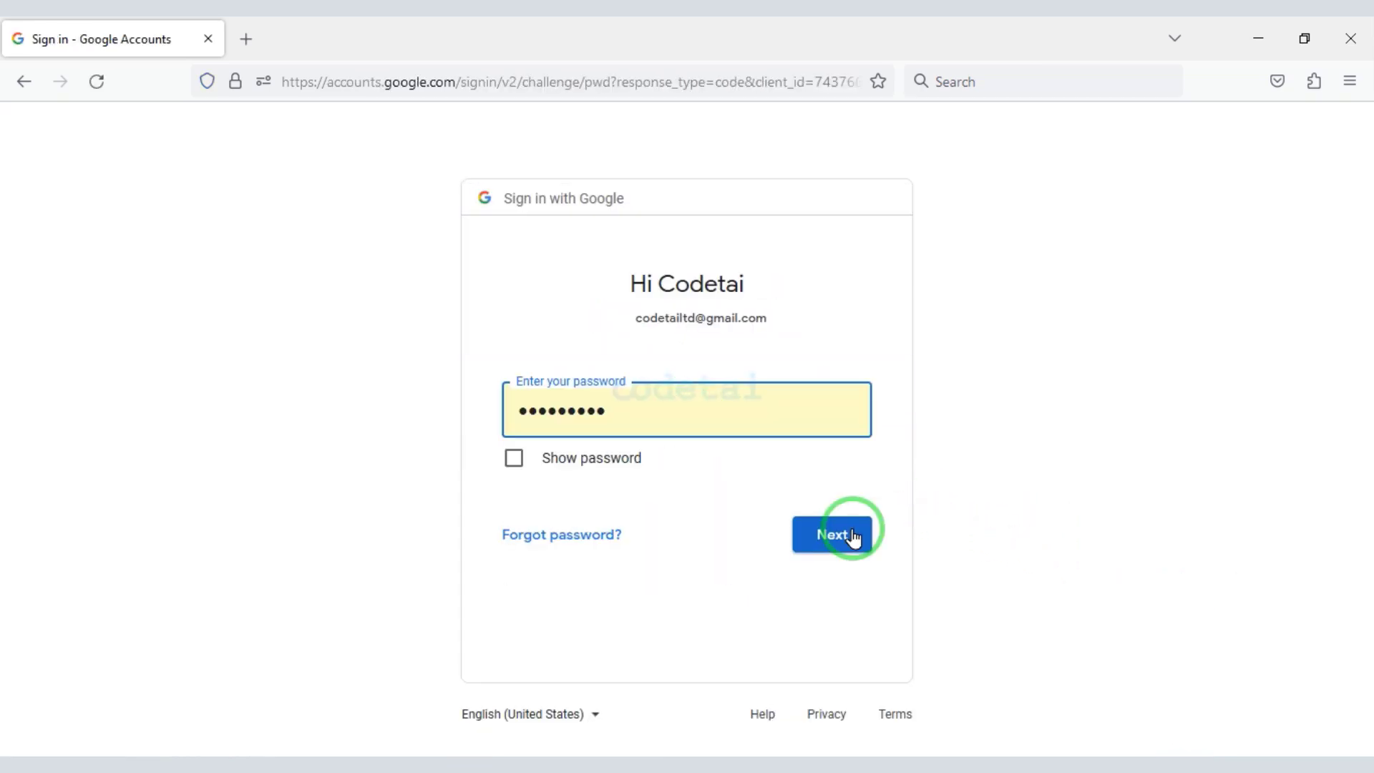
pyautogui.click(854, 533)
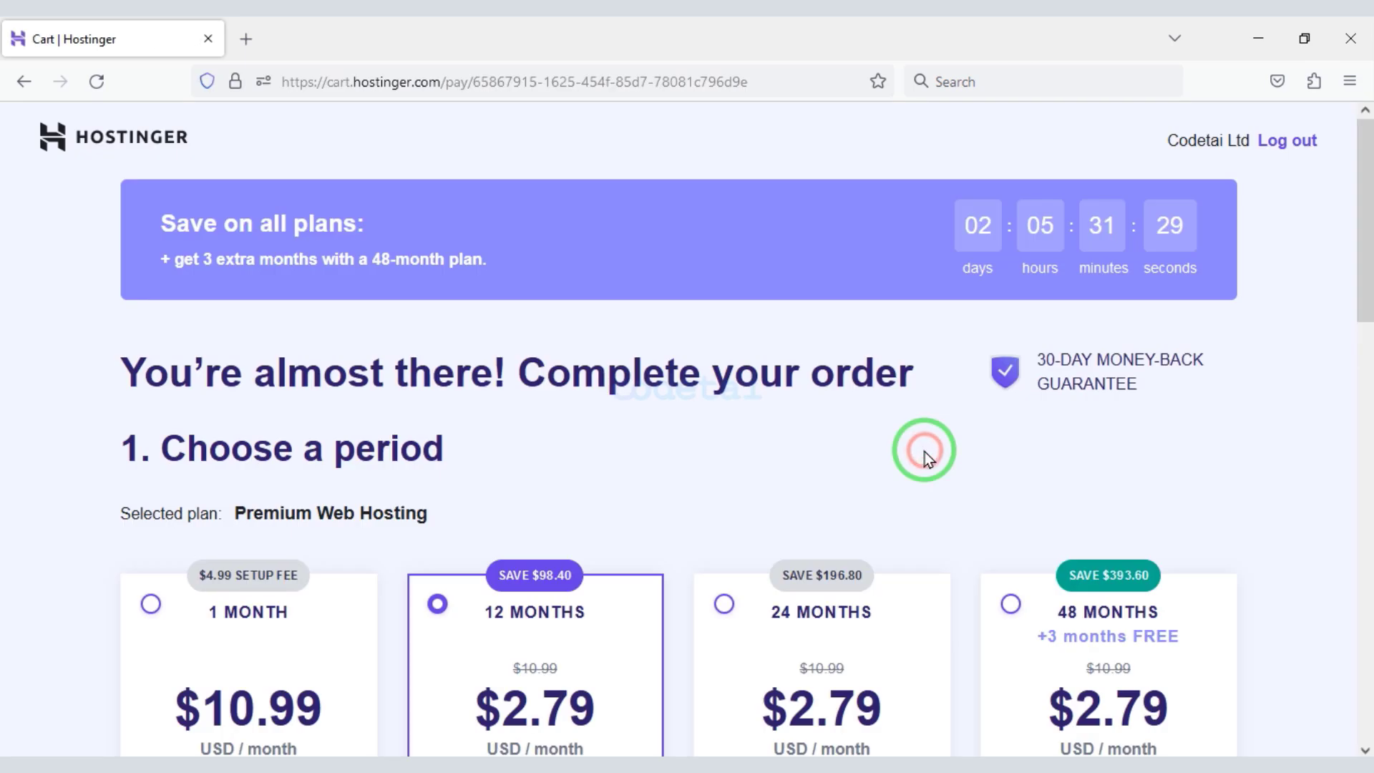
pyautogui.scroll(-12, 921, 451)
pyautogui.scroll(-2, 899, 511)
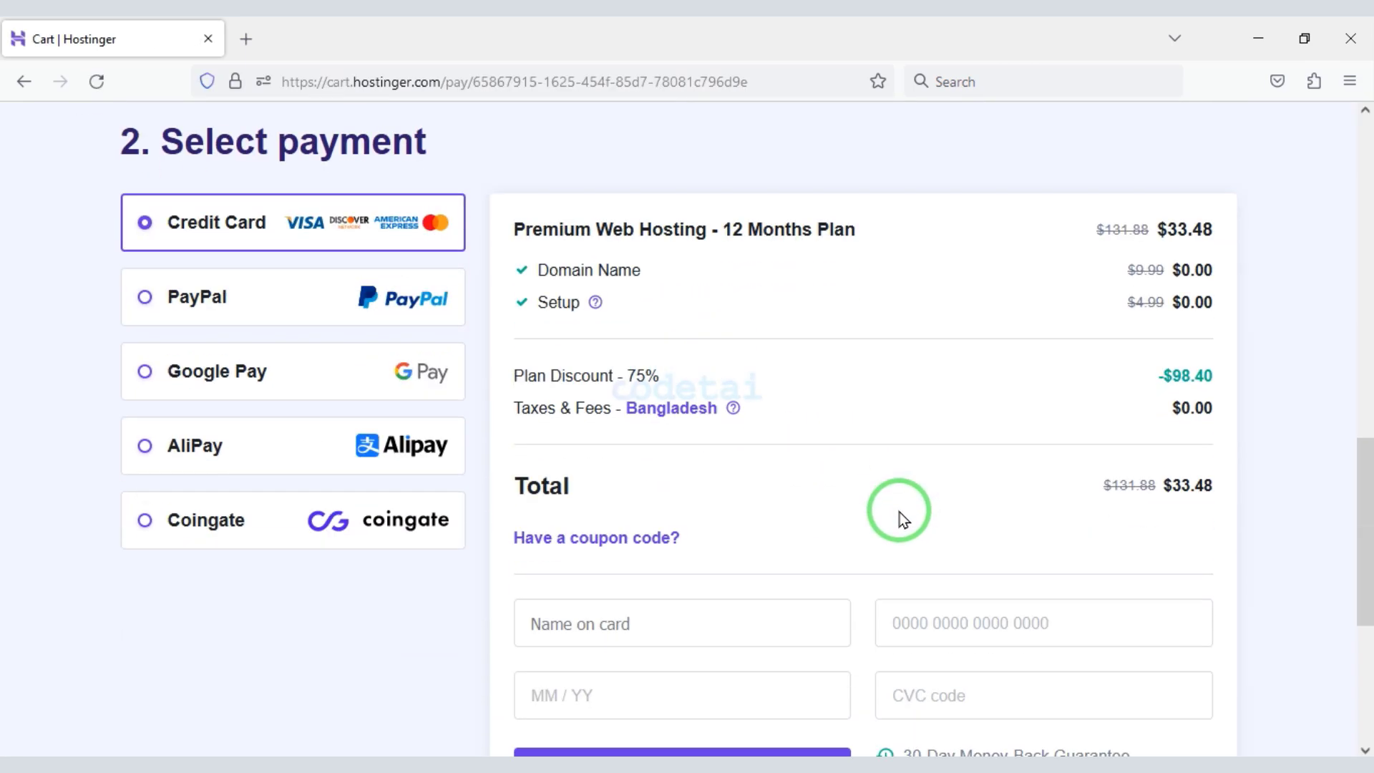
# Review the 75% discount, the $33.48 total, and the card, PayPal and other payment options
pyautogui.moveTo(499, 264); pyautogui.dragTo(684, 307)
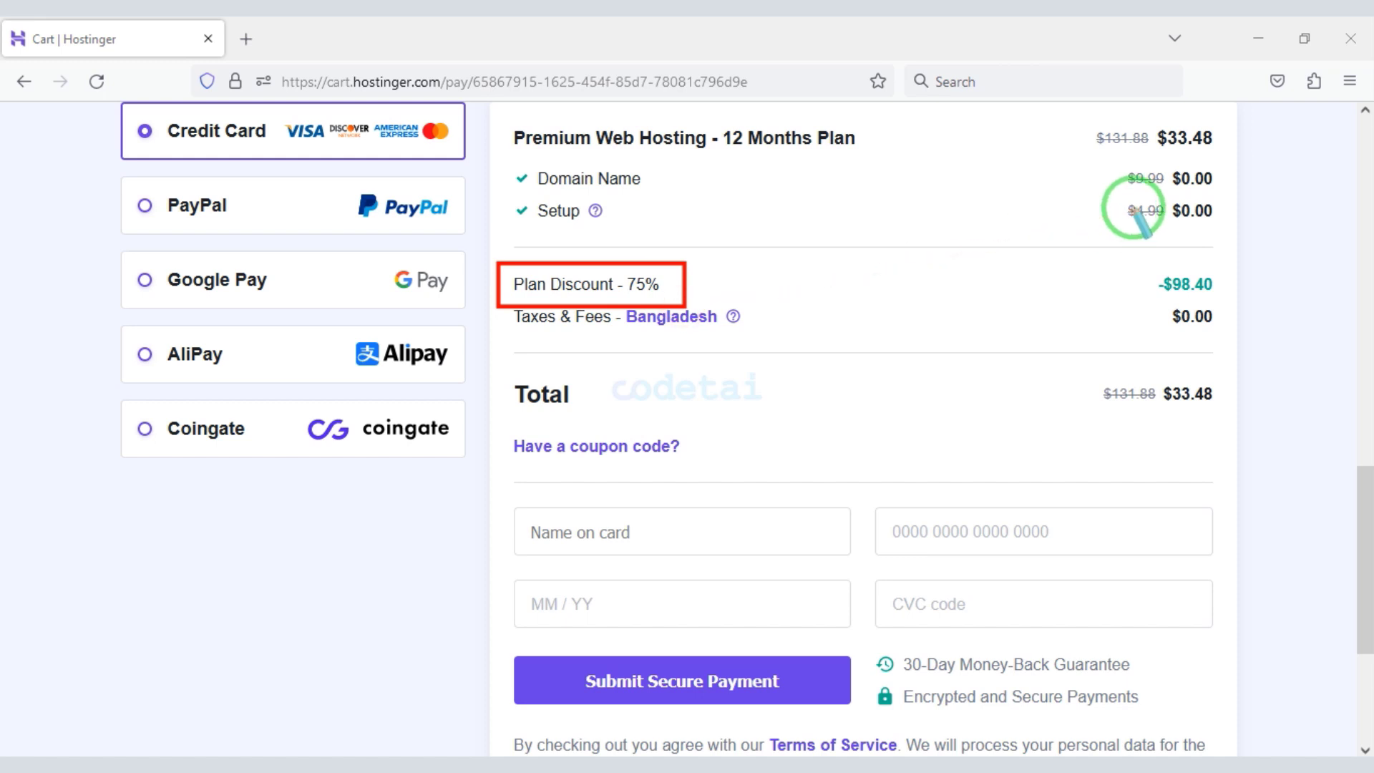
pyautogui.moveTo(1138, 120); pyautogui.dragTo(1232, 156)
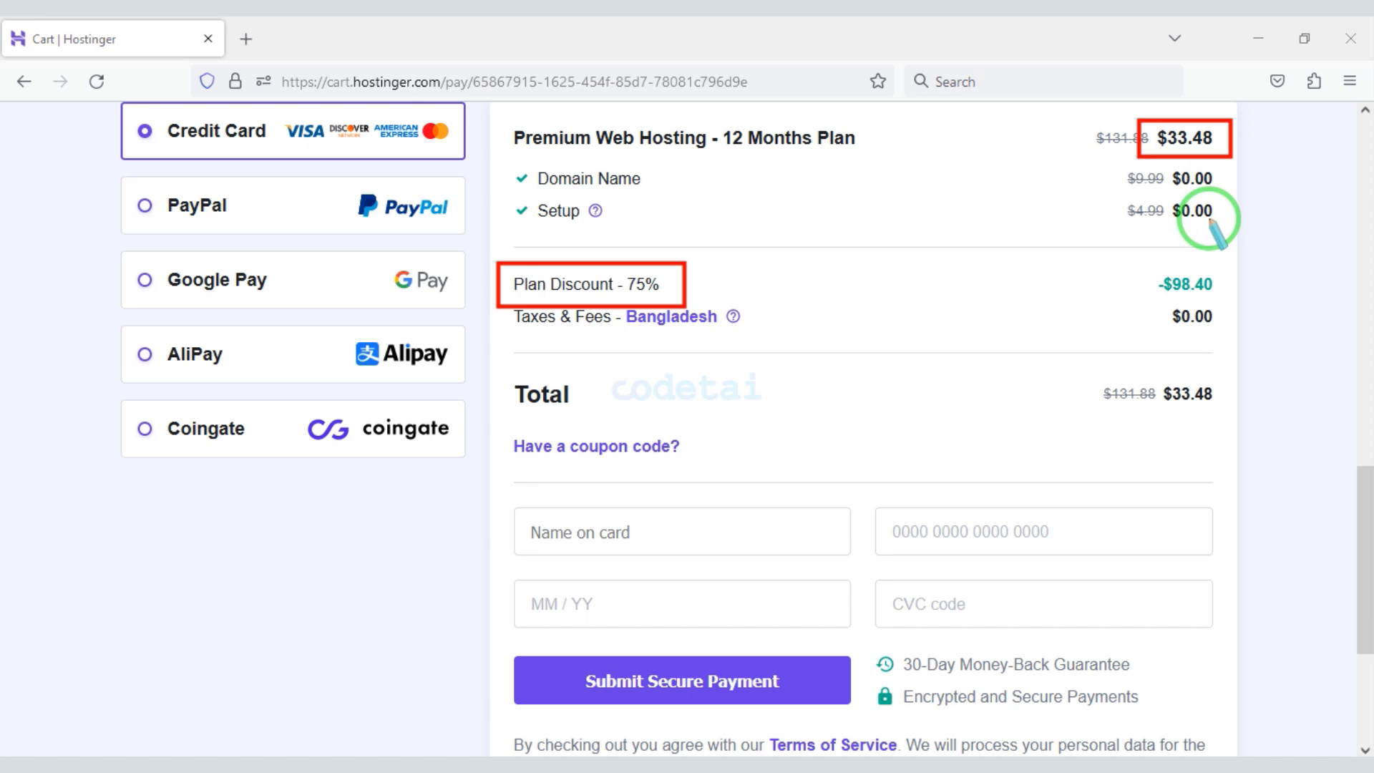
pyautogui.press('Escape')
pyautogui.click(181, 133)
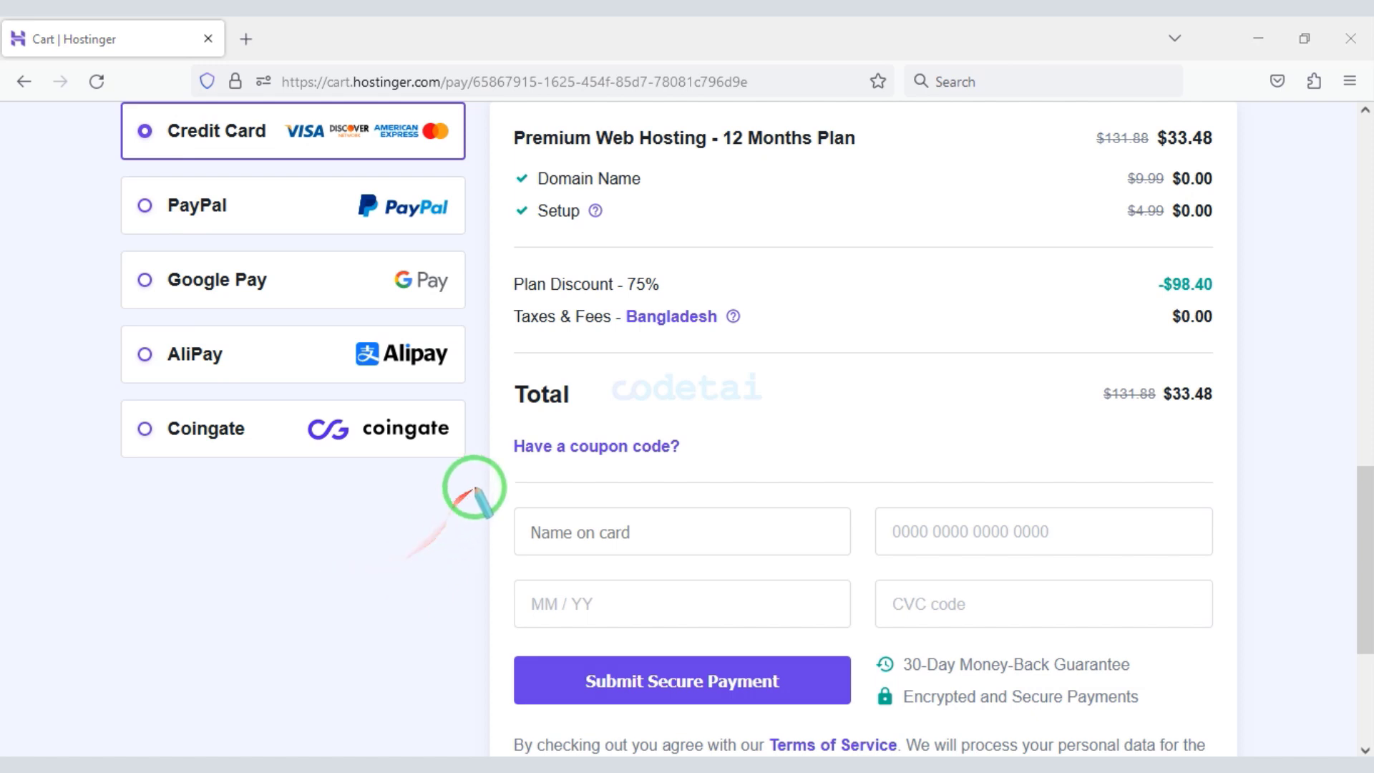
pyautogui.moveTo(478, 484)
pyautogui.mouseDown()
pyautogui.moveTo(666, 577)
pyautogui.moveTo(1234, 650)
pyautogui.mouseUp()
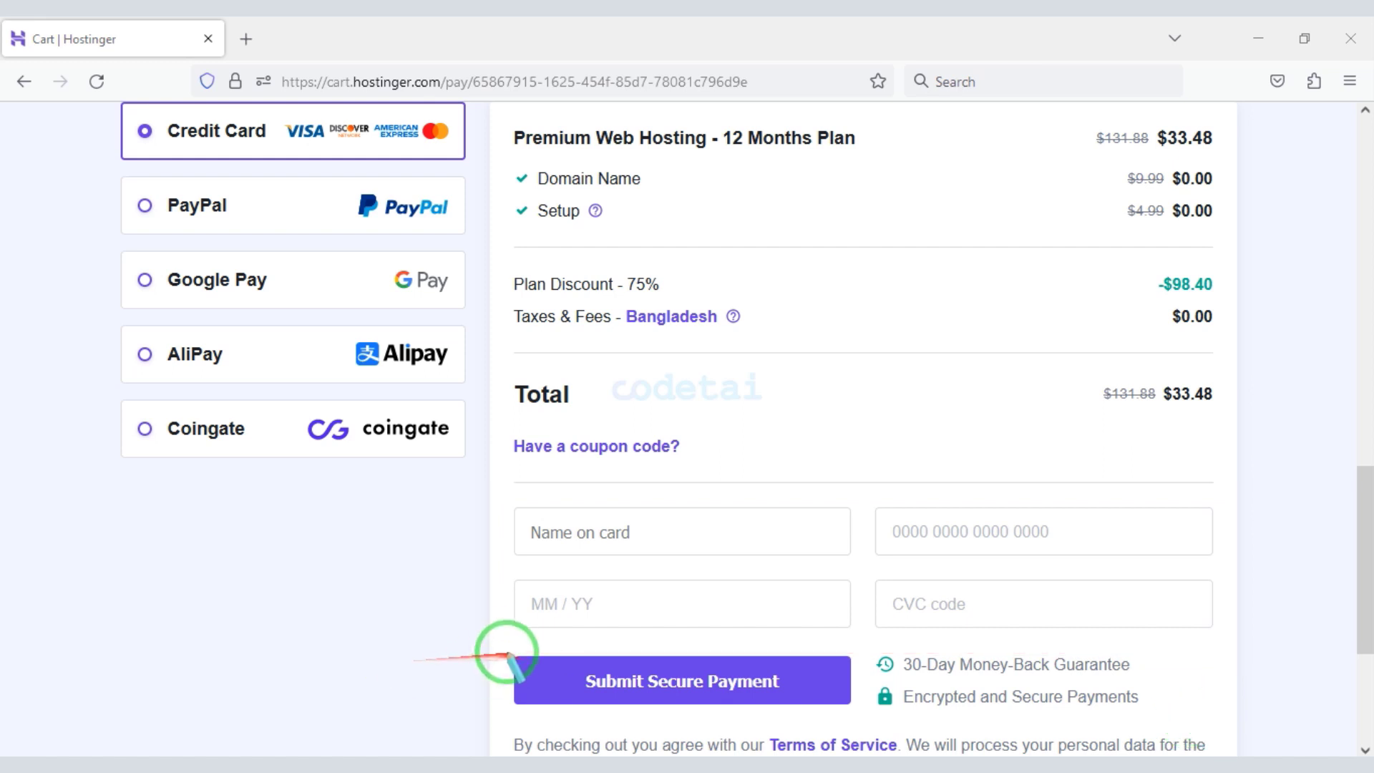
pyautogui.moveTo(483, 642)
pyautogui.mouseDown()
pyautogui.moveTo(880, 733)
pyautogui.moveTo(899, 714)
pyautogui.moveTo(851, 720)
pyautogui.mouseUp()
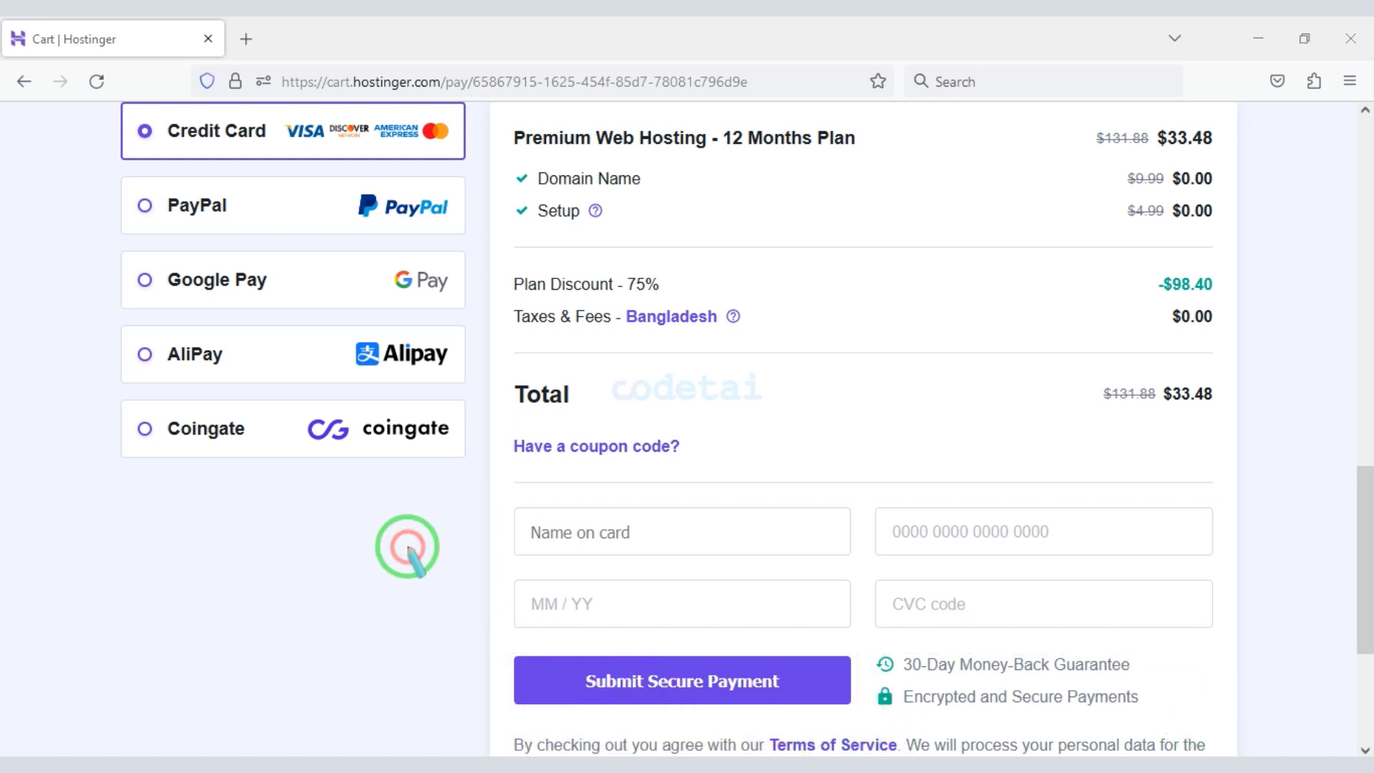
pyautogui.moveTo(112, 173)
pyautogui.mouseDown()
pyautogui.moveTo(458, 401)
pyautogui.moveTo(463, 451)
pyautogui.mouseUp()
pyautogui.moveTo(466, 445)
pyautogui.mouseDown()
pyautogui.moveTo(342, 431)
pyautogui.moveTo(230, 491)
pyautogui.moveTo(123, 485)
pyautogui.mouseUp()
pyautogui.moveTo(470, 565); pyautogui.dragTo(1368, 560)
pyautogui.scroll(10, 1367, 560)
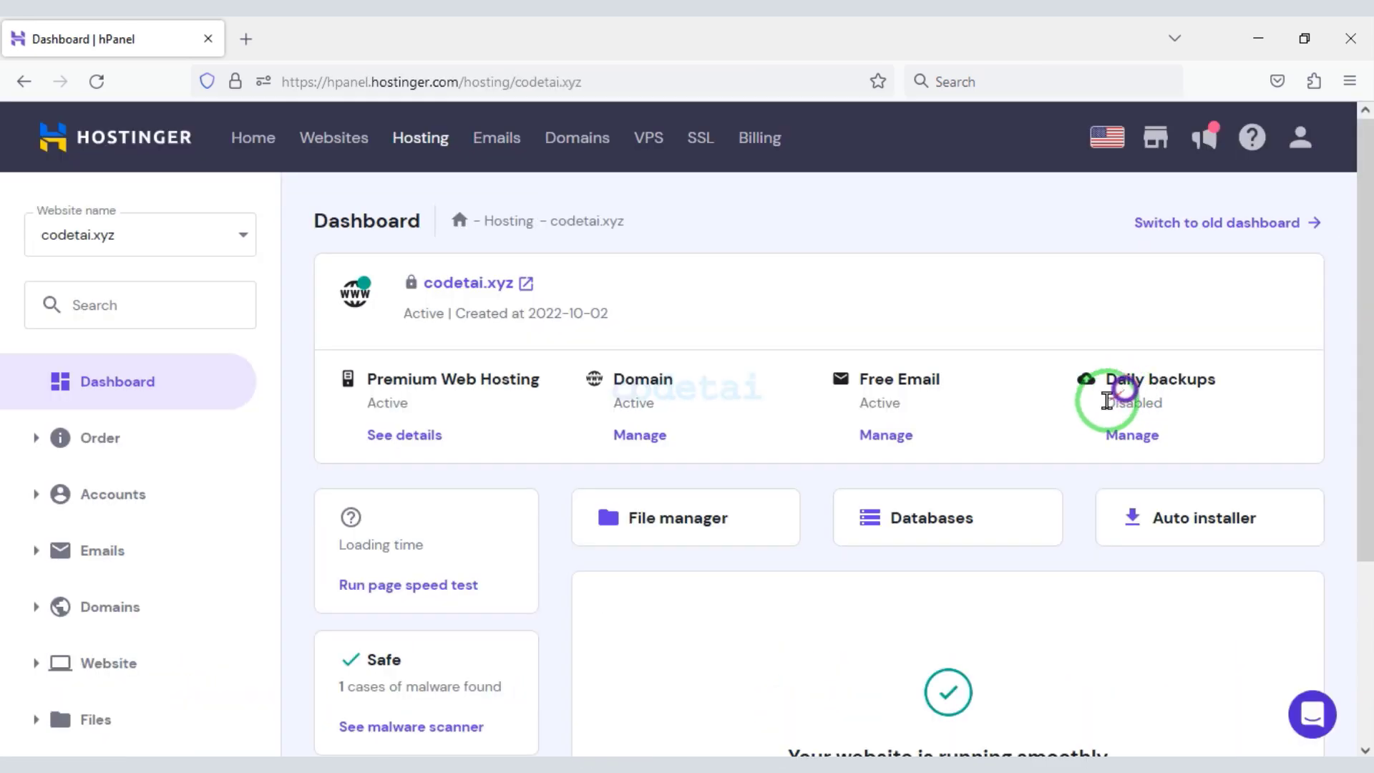
# Open codetai.xyz's File Manager from the hPanel dashboard and enter the public_html folder
pyautogui.scroll(-4, 1074, 399)
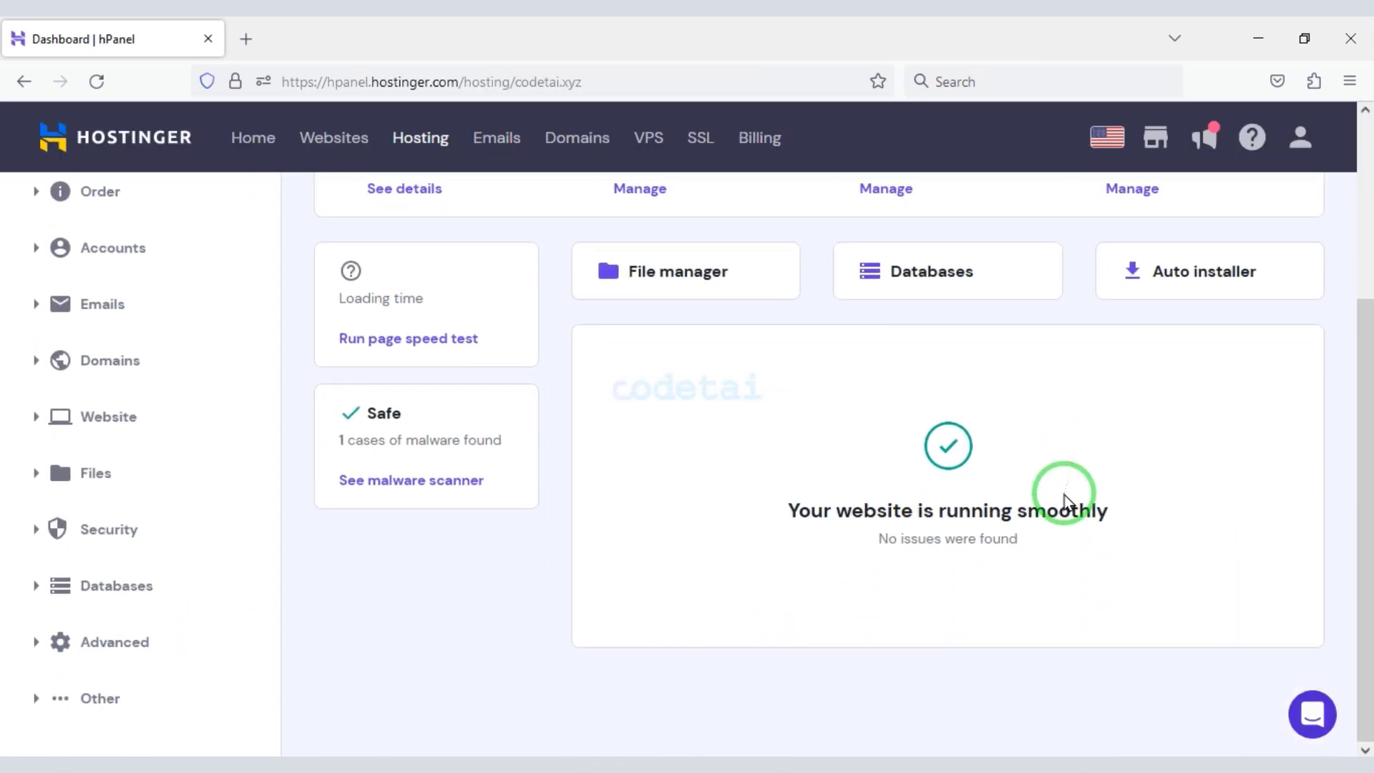
pyautogui.scroll(4, 1064, 495)
pyautogui.moveTo(1059, 491)
pyautogui.mouseDown()
pyautogui.moveTo(835, 419)
pyautogui.moveTo(834, 458)
pyautogui.mouseUp()
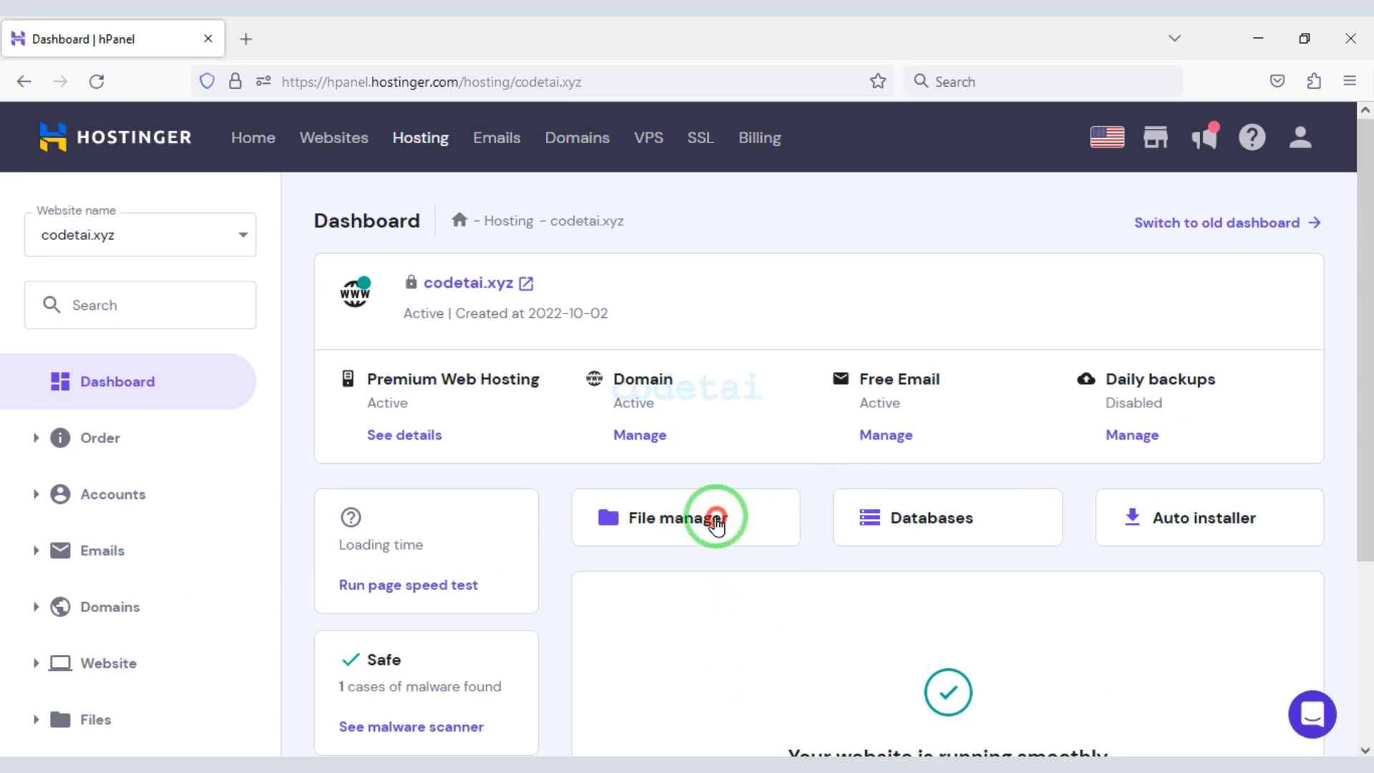
pyautogui.click(715, 525)
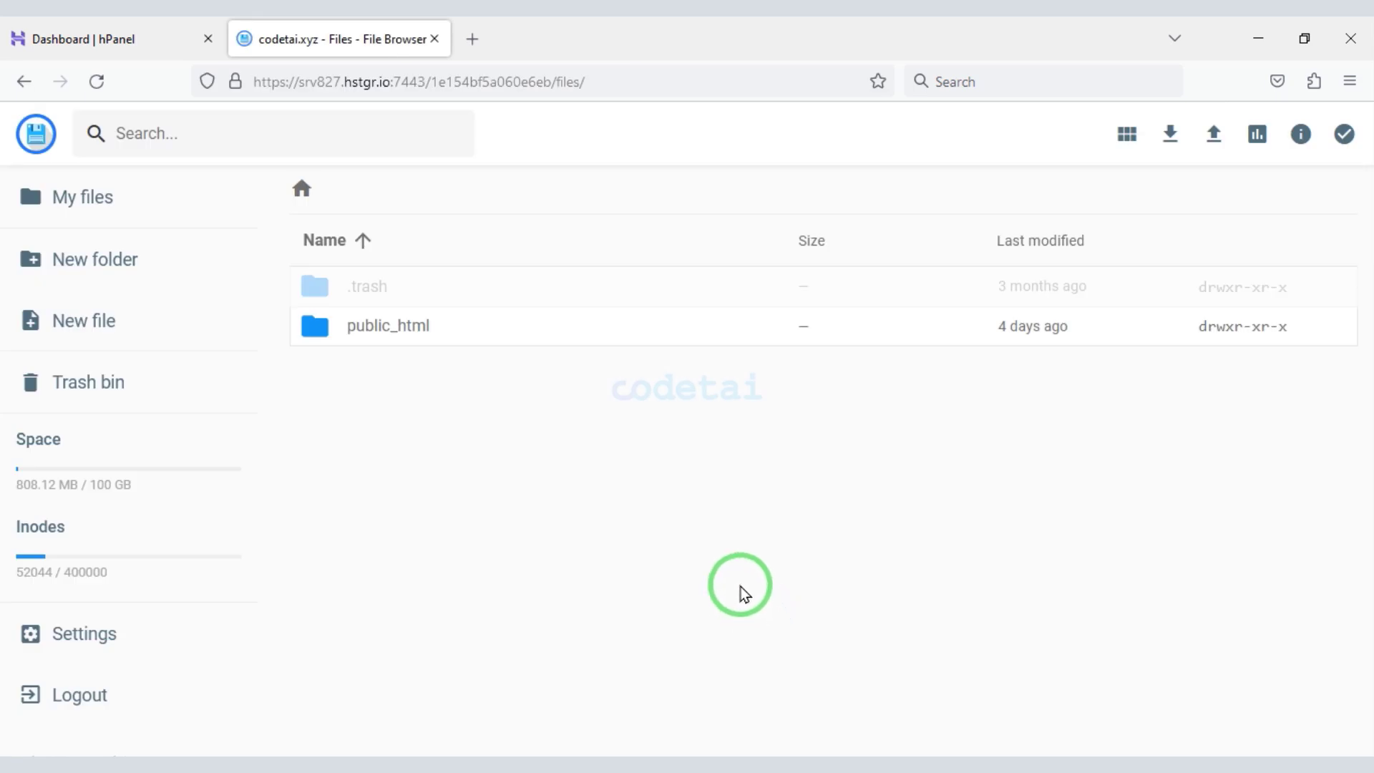
pyautogui.doubleClick(584, 343)
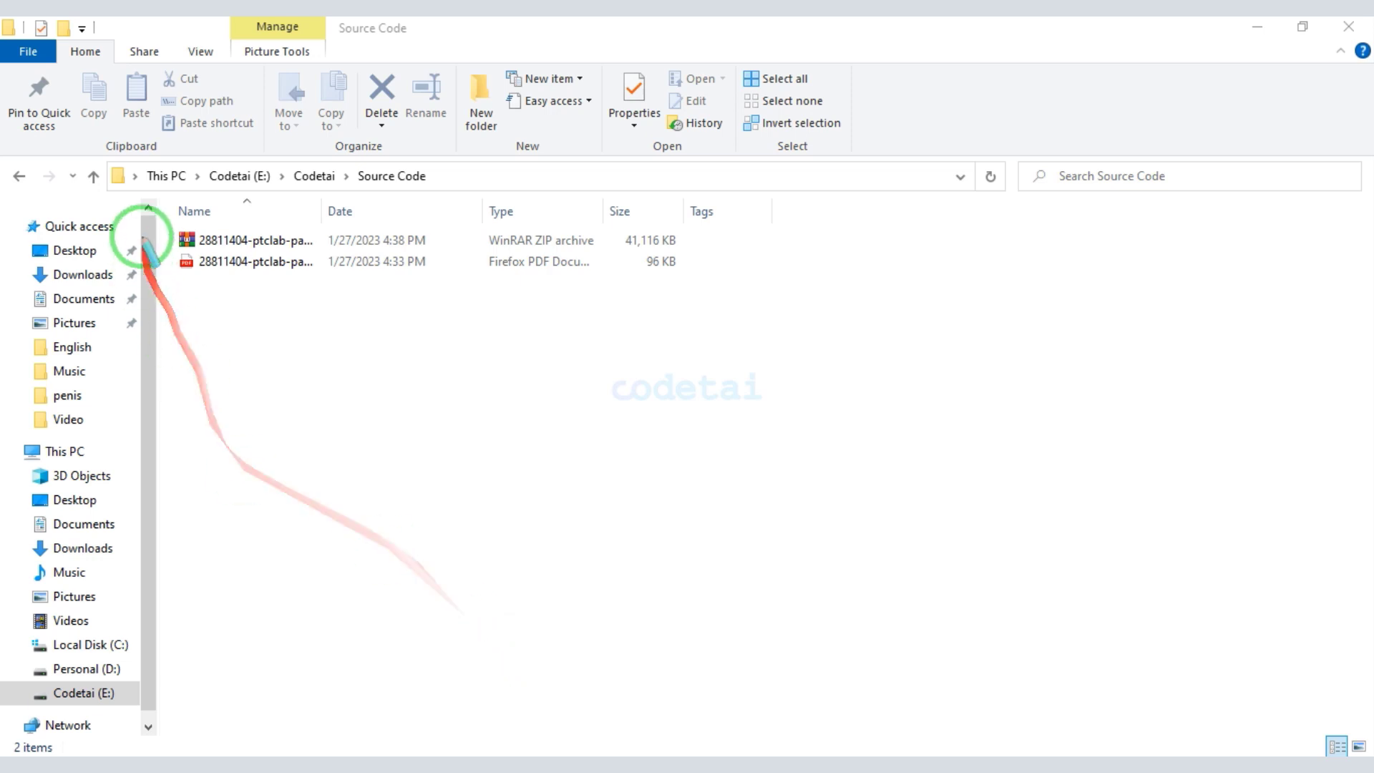
# Extract the downloaded PTCLab ZIP into its own folder and open that folder
pyautogui.moveTo(171, 230)
pyautogui.mouseDown()
pyautogui.moveTo(706, 291)
pyautogui.moveTo(179, 252)
pyautogui.moveTo(307, 285)
pyautogui.moveTo(644, 290)
pyautogui.moveTo(684, 271)
pyautogui.mouseUp()
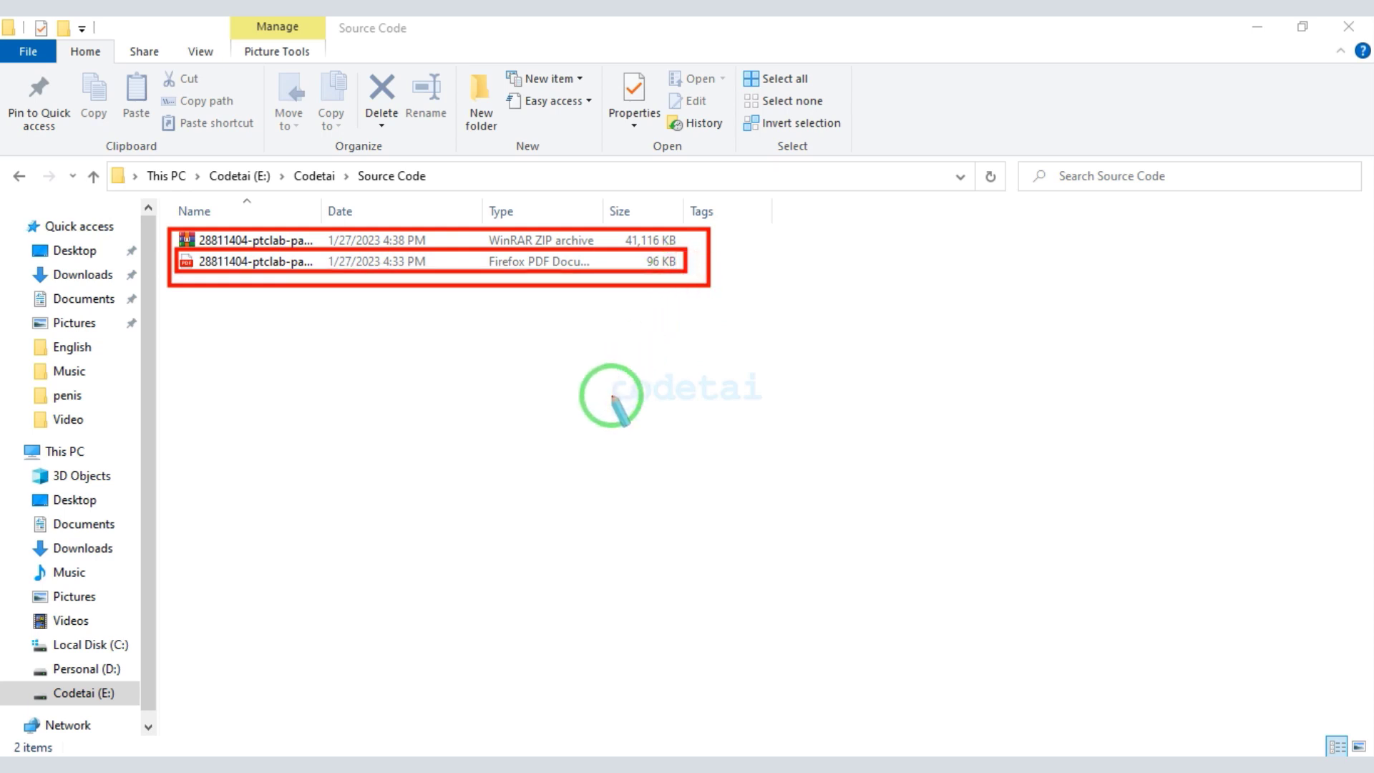
pyautogui.press('Escape')
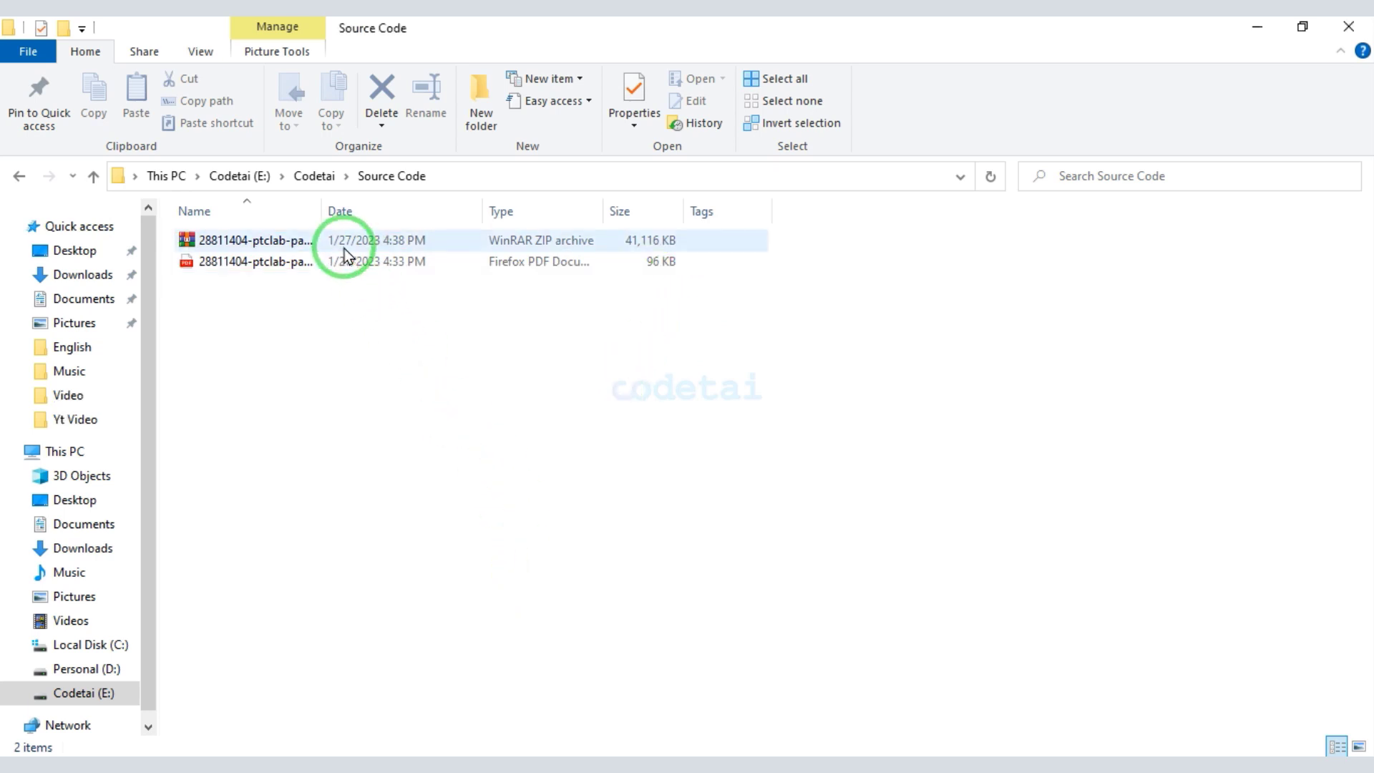
pyautogui.click(345, 247)
pyautogui.rightClick(343, 252)
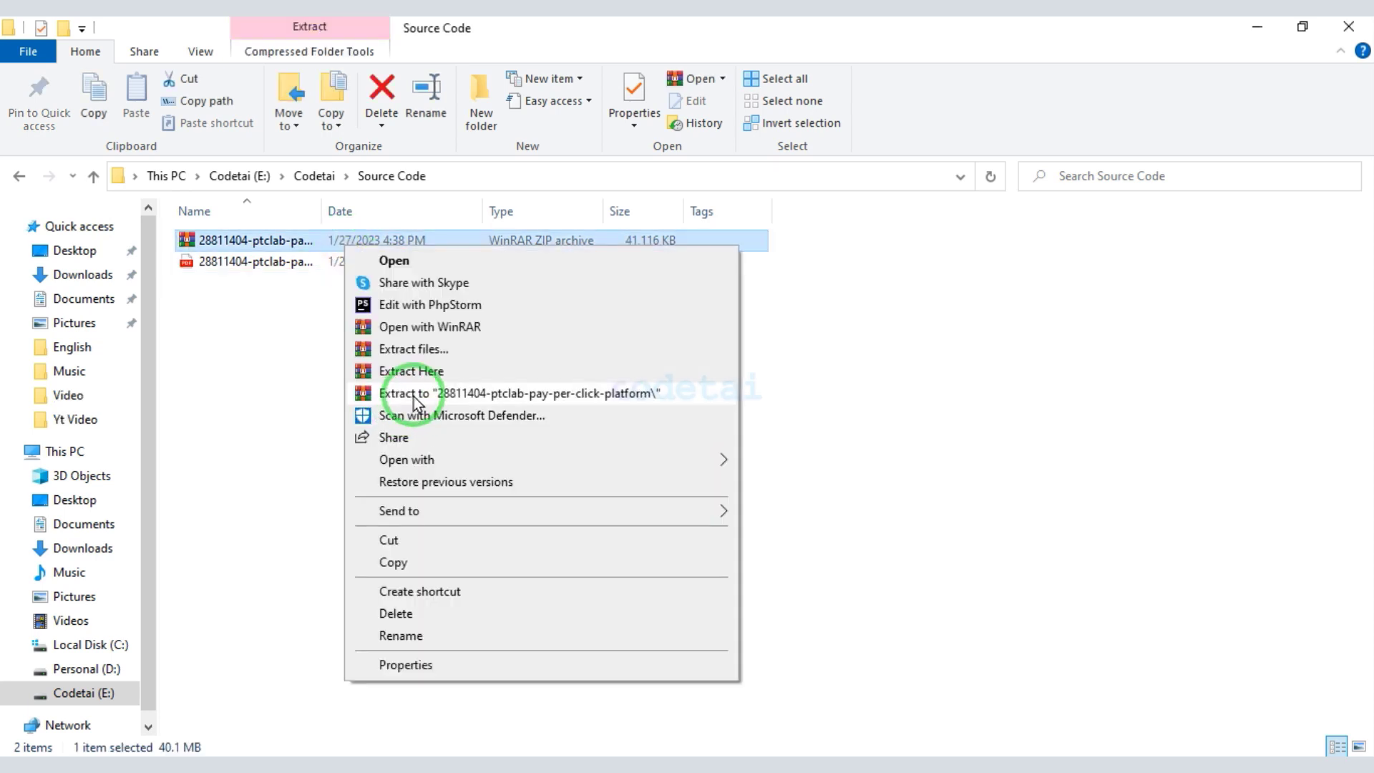
pyautogui.click(415, 395)
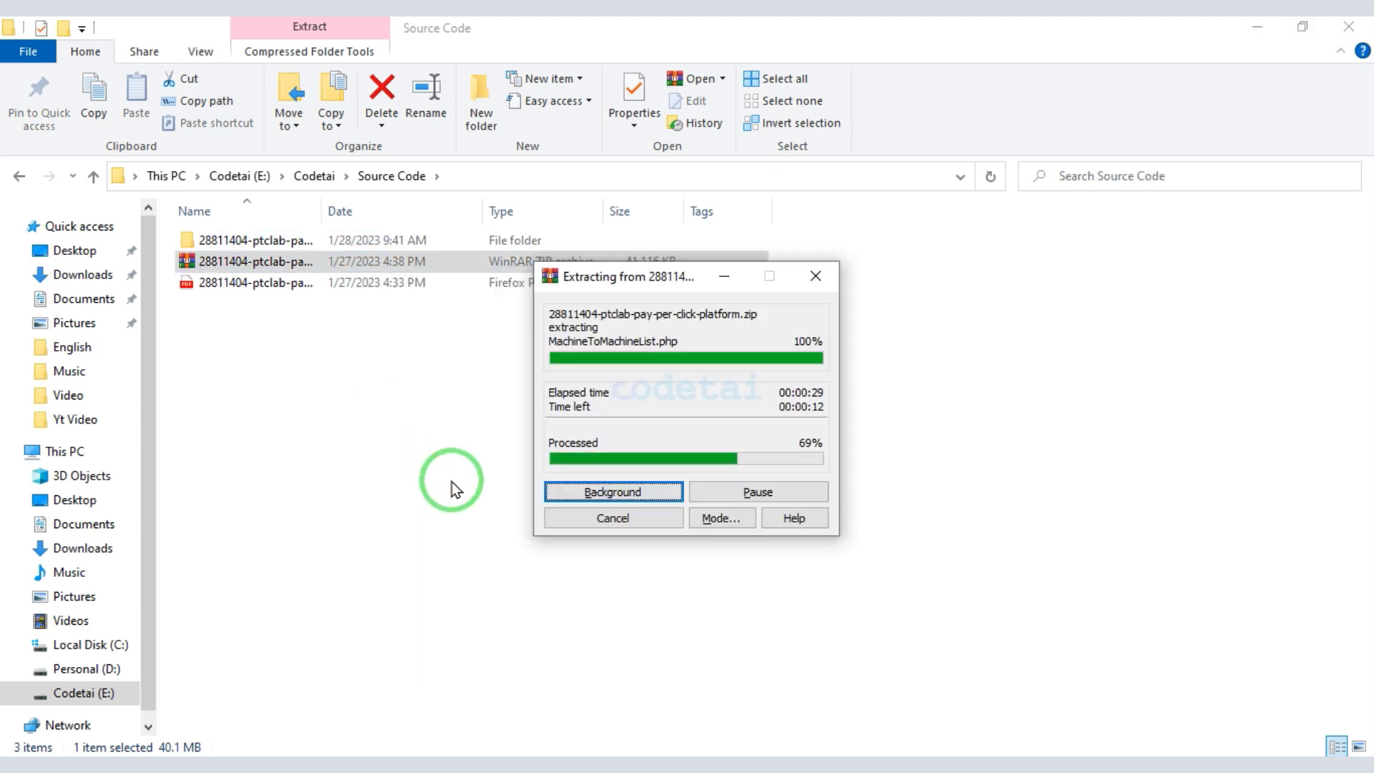
pyautogui.doubleClick(336, 239)
# Compress the Files folder into a ZIP archive named Files.zip
pyautogui.click(326, 261)
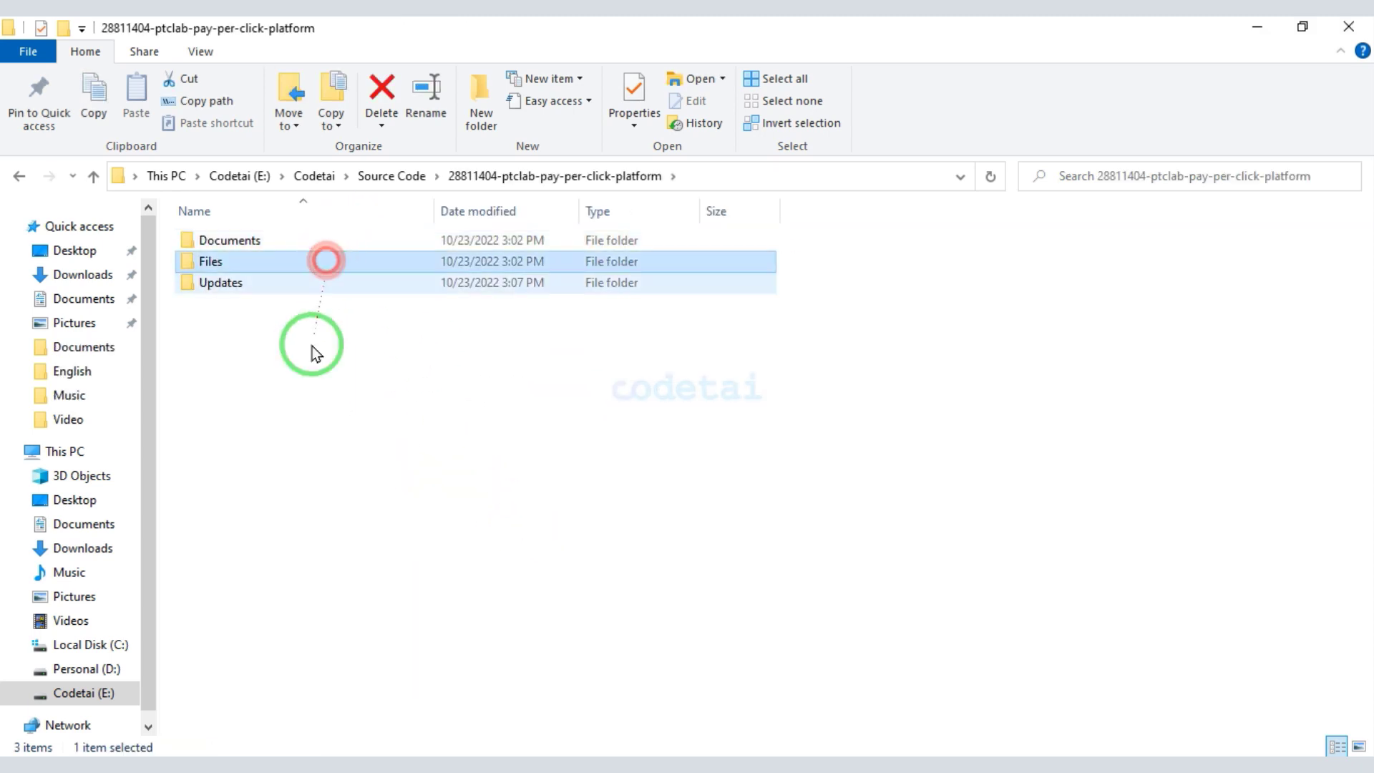
pyautogui.click(93, 176)
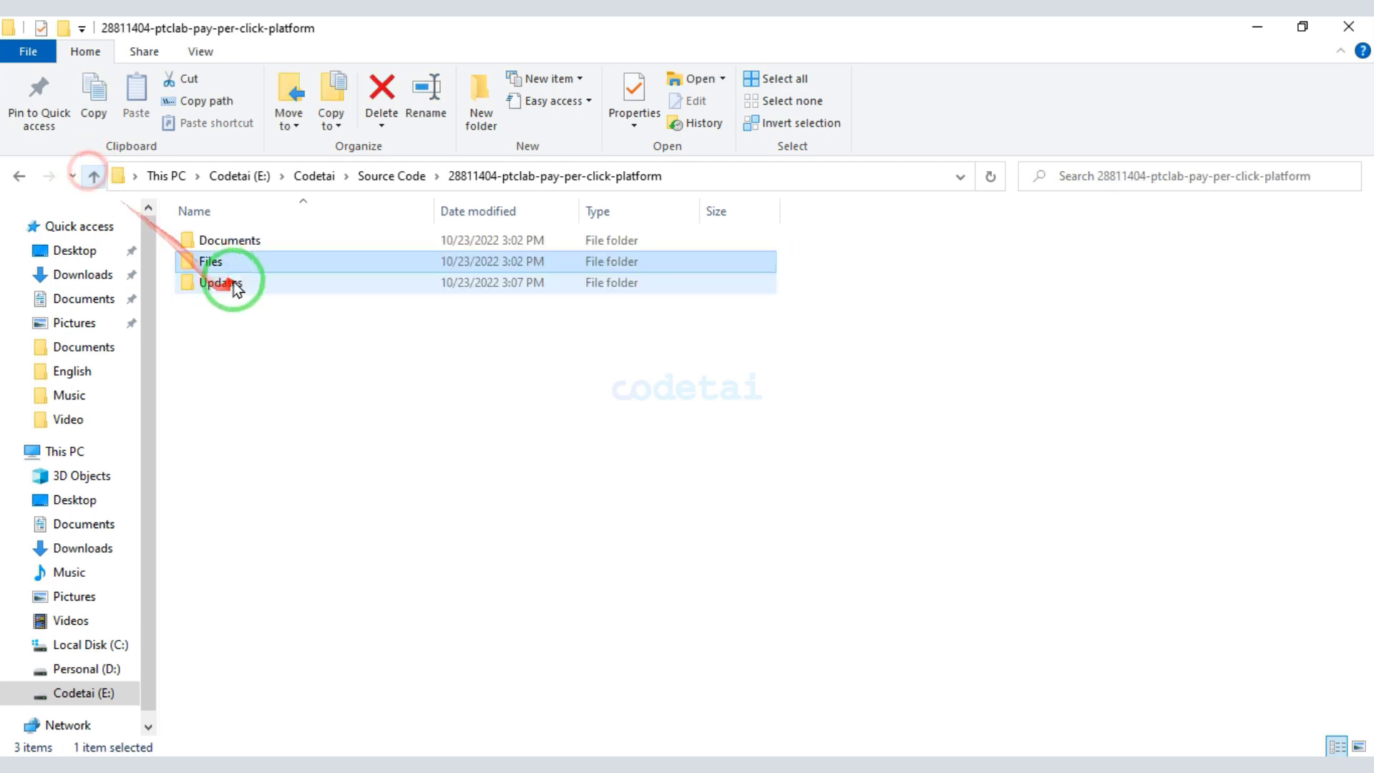
pyautogui.rightClick(235, 267)
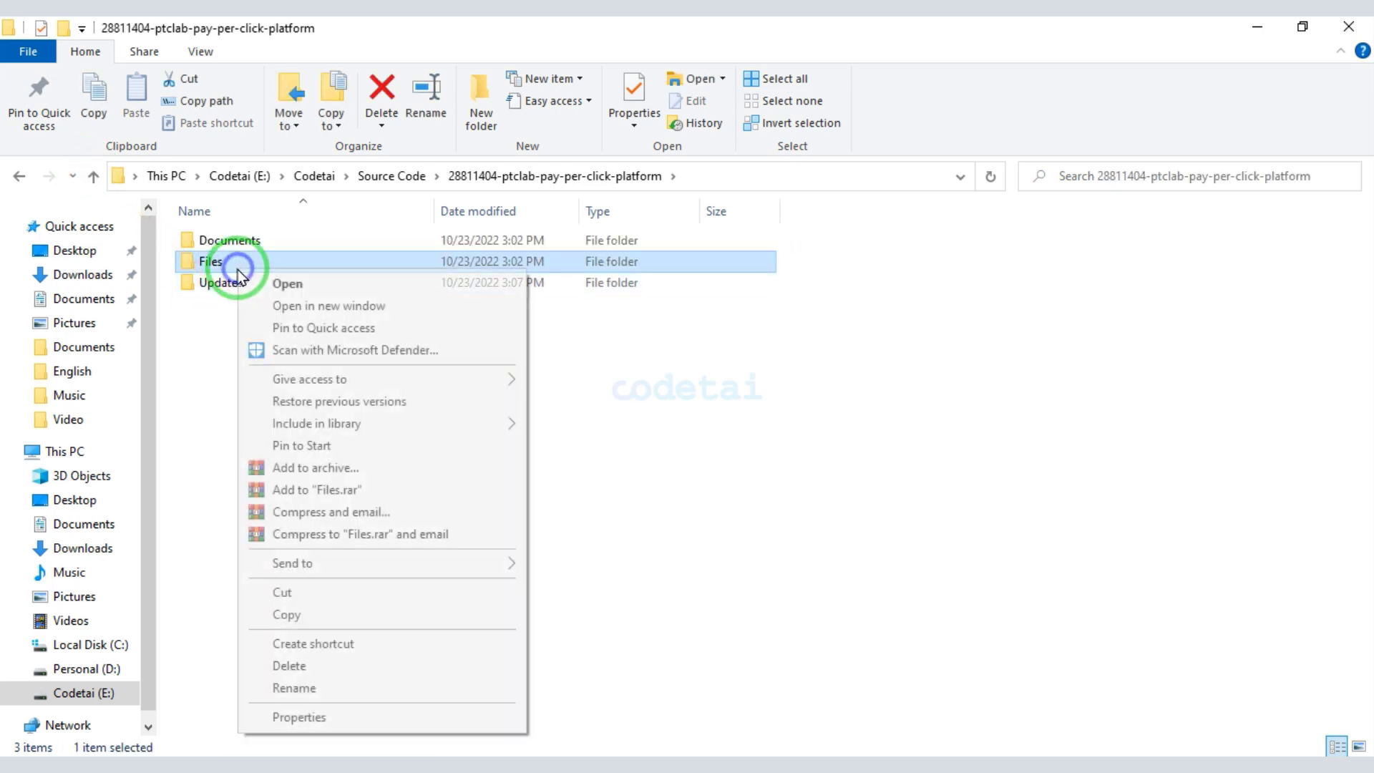
pyautogui.click(306, 467)
pyautogui.click(609, 388)
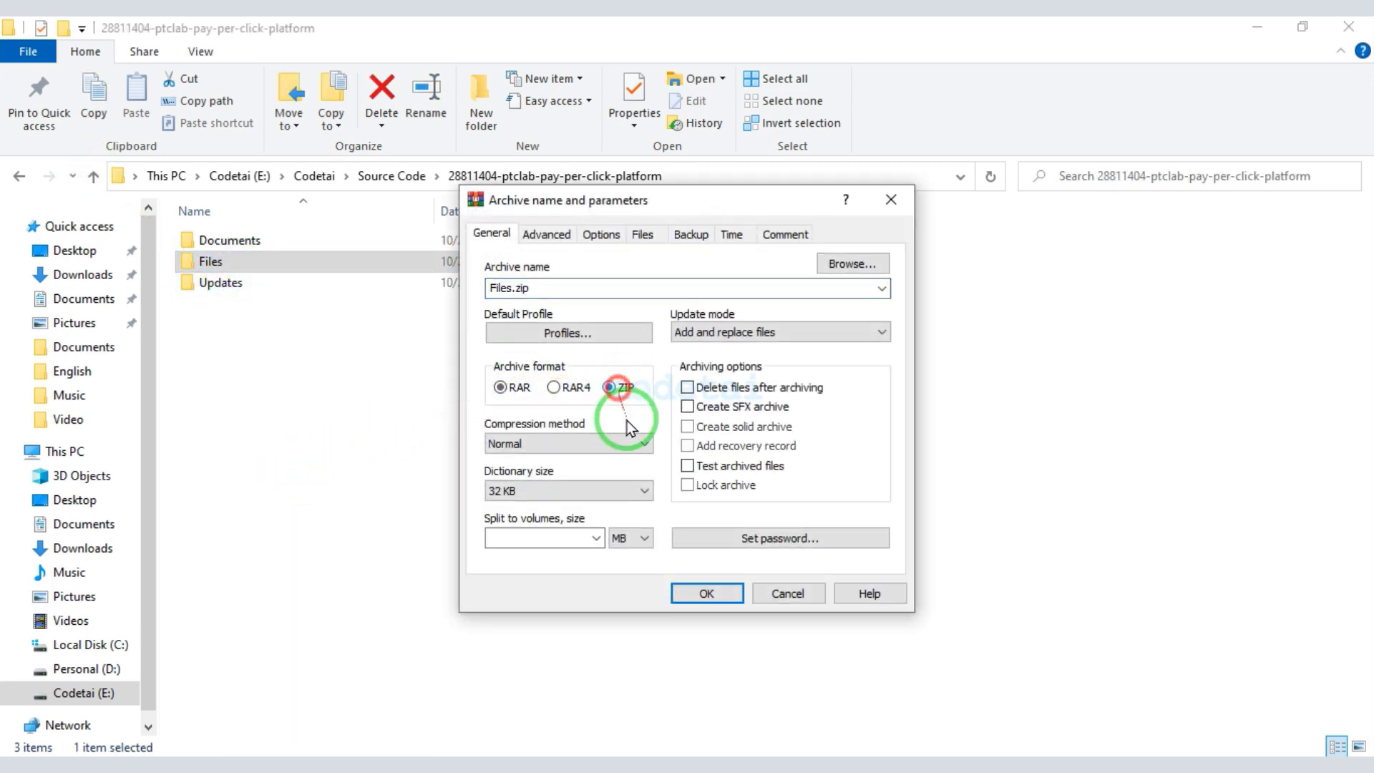
pyautogui.click(705, 593)
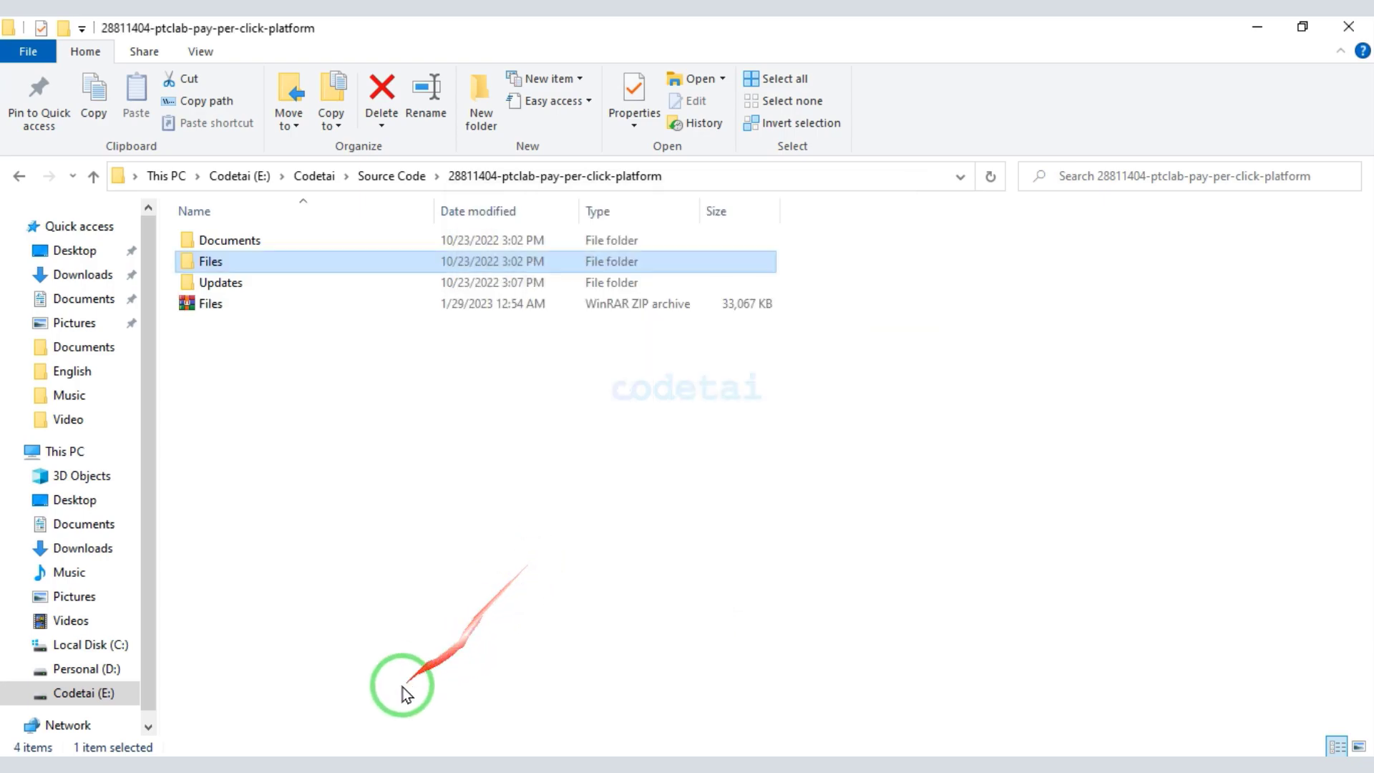
# Upload Files.zip from the PTCLab source code folder into public_html
pyautogui.click(322, 758)
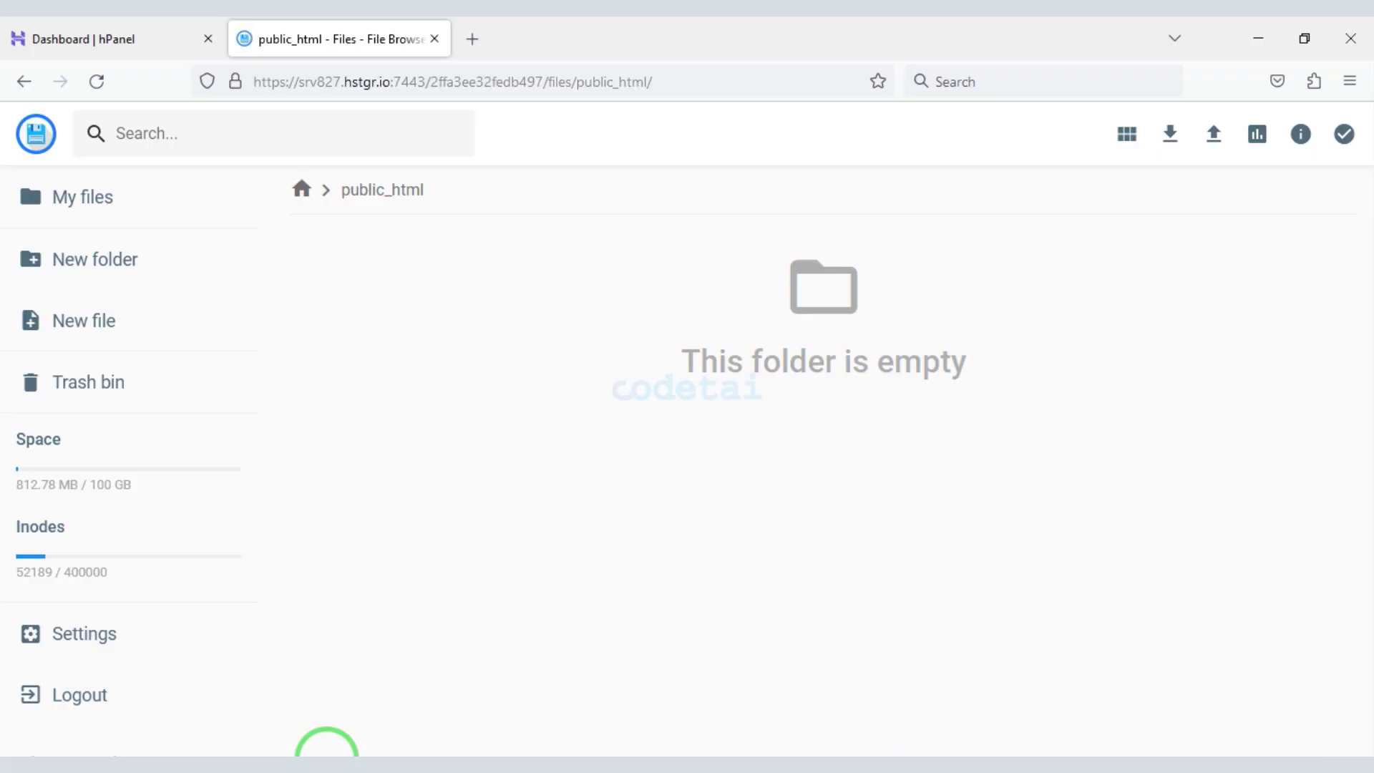
pyautogui.click(1211, 133)
pyautogui.click(618, 467)
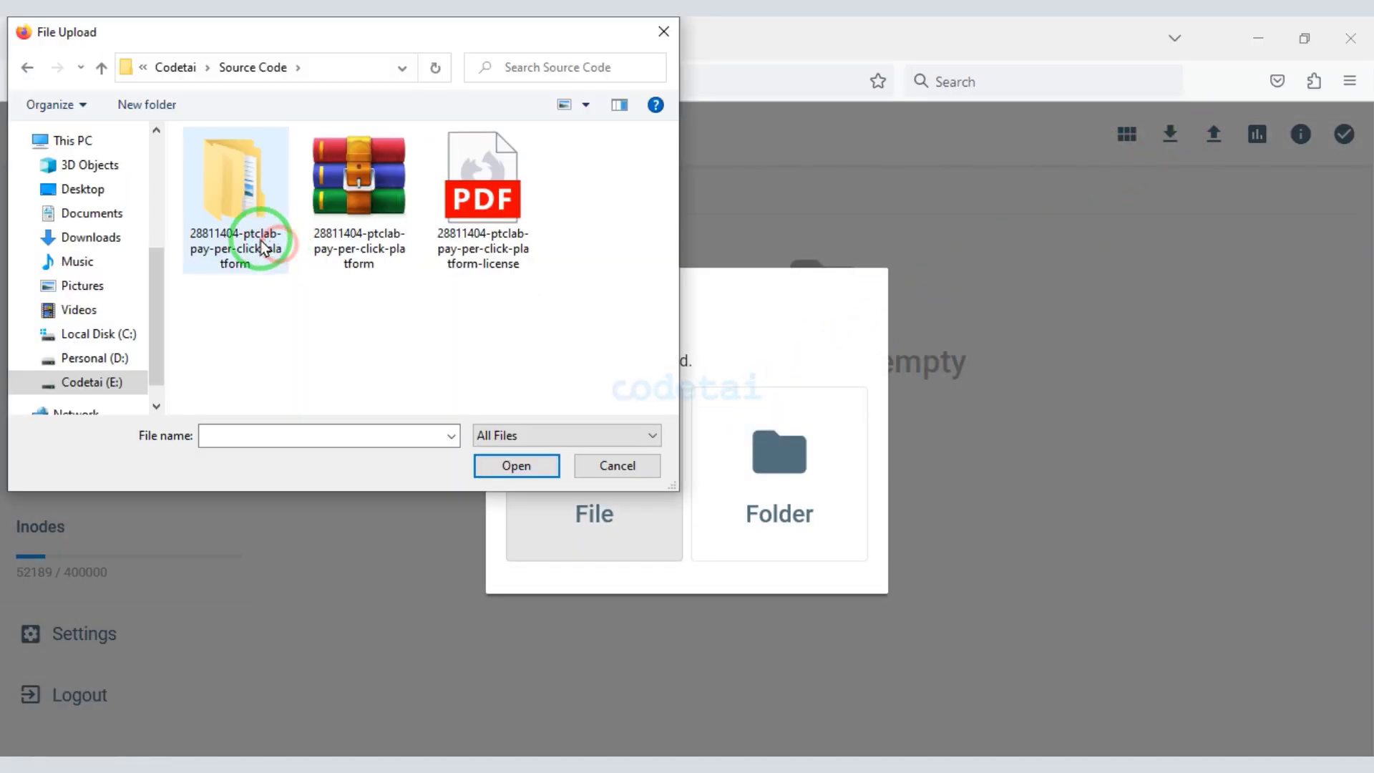
pyautogui.doubleClick(230, 204)
pyautogui.doubleClick(256, 230)
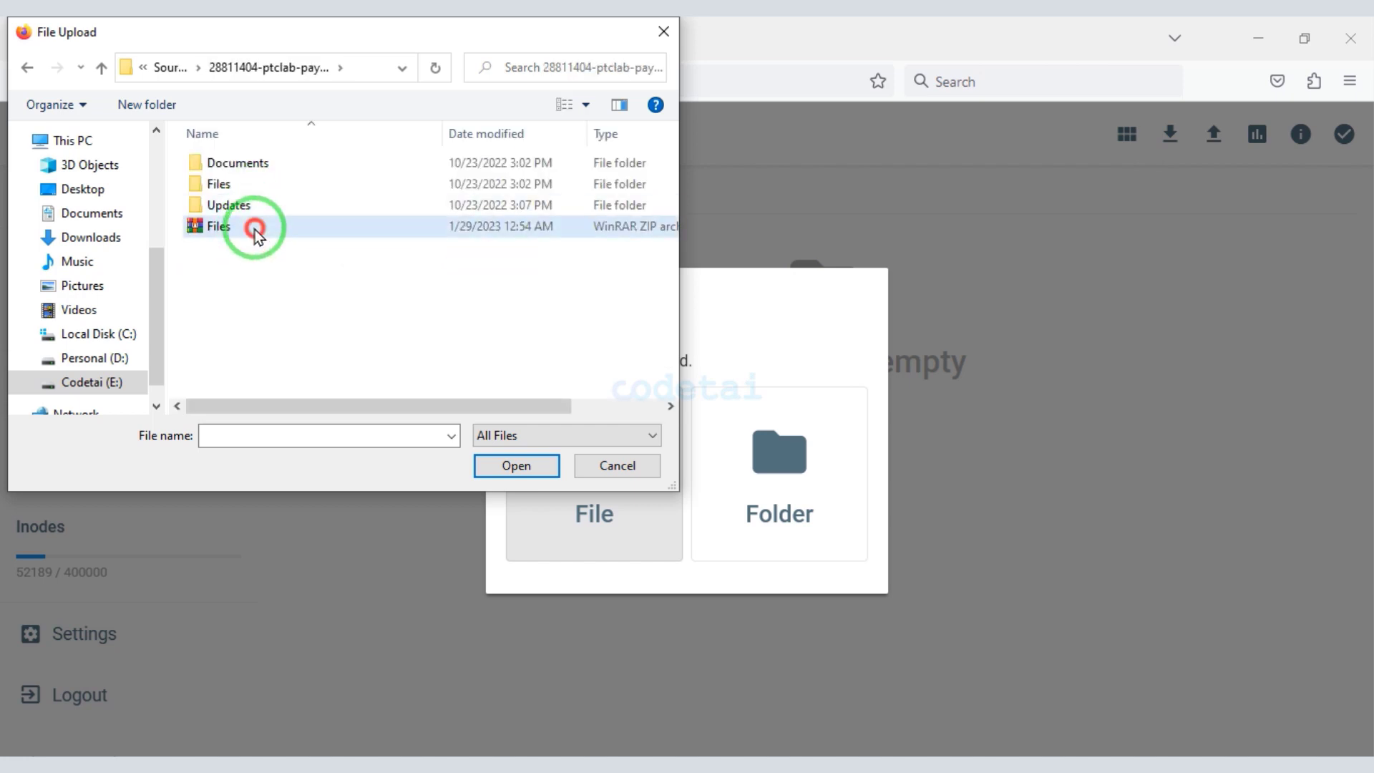
pyautogui.click(1344, 724)
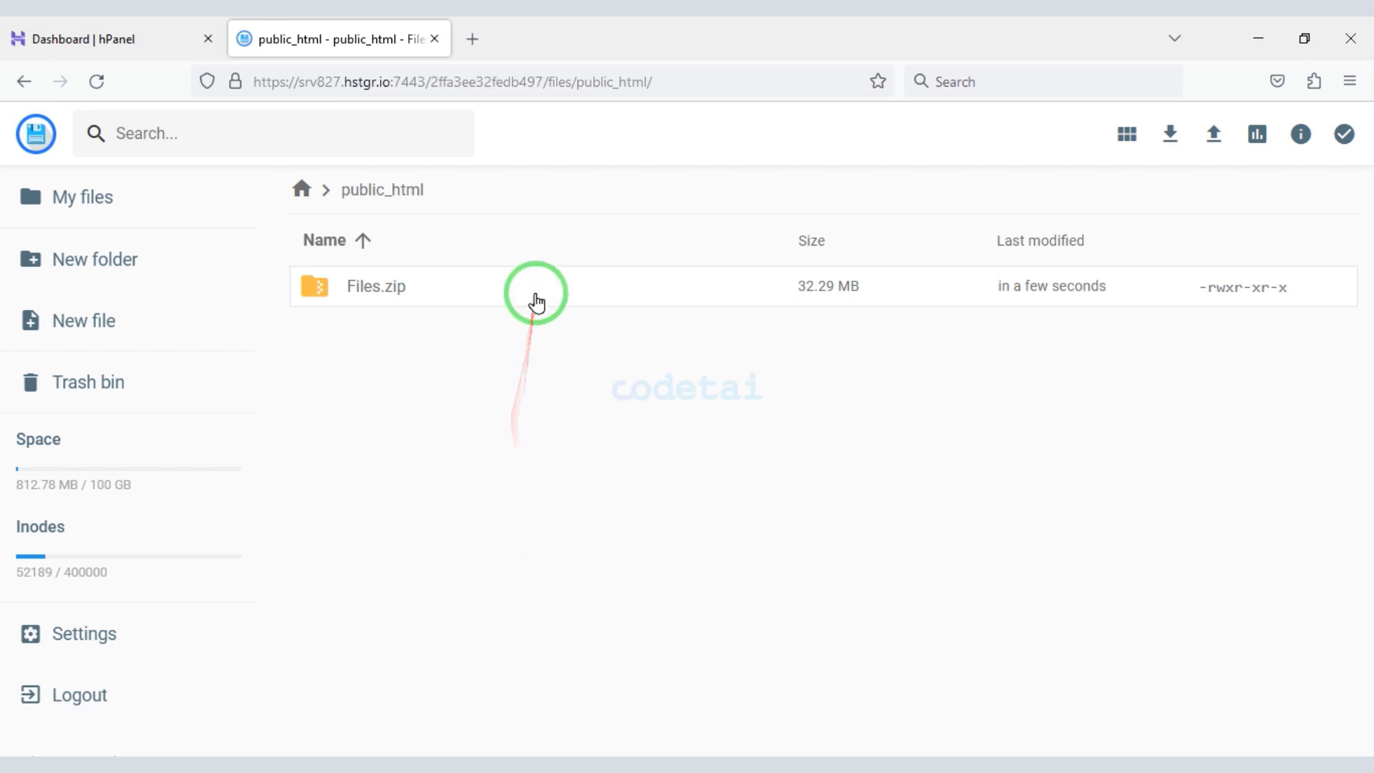
# Extract Files.zip into a new folder named MyFolder
pyautogui.click(536, 300)
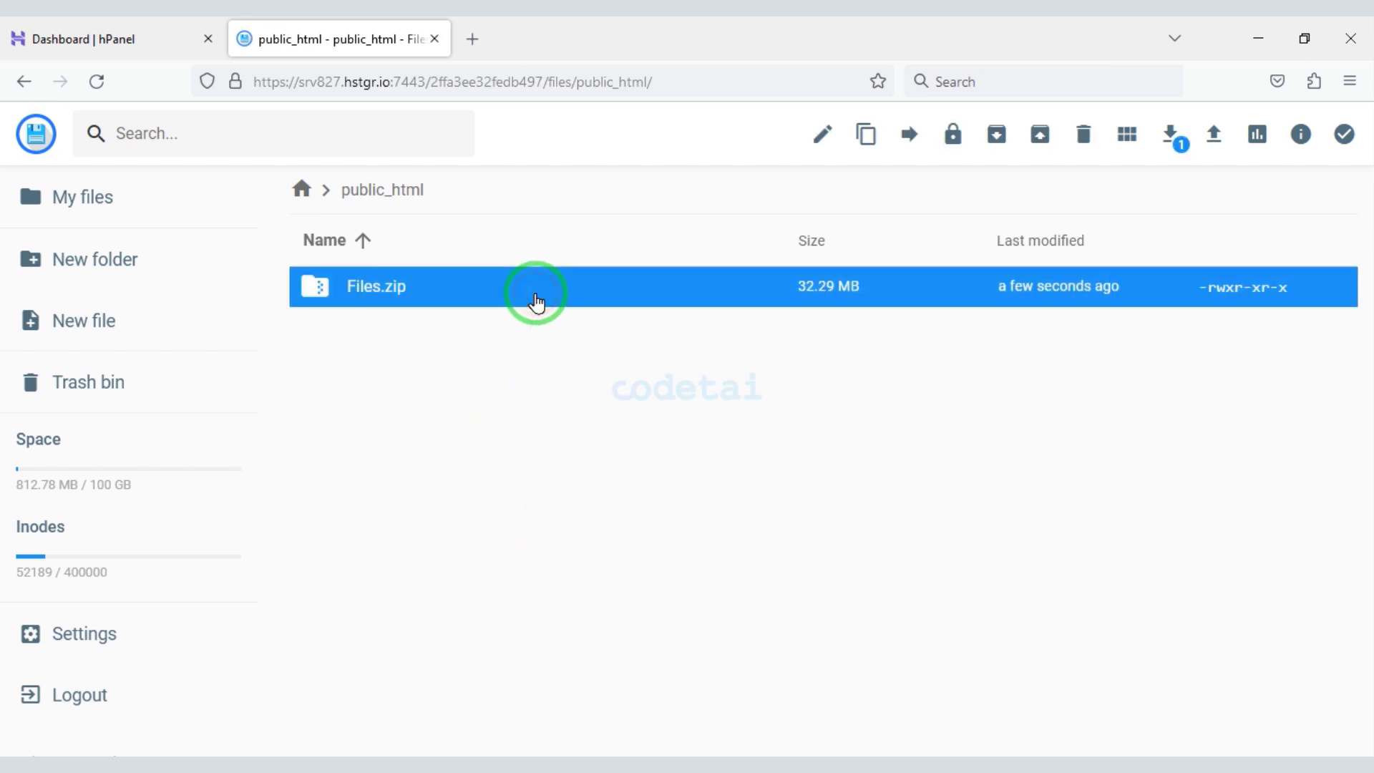
pyautogui.click(1038, 142)
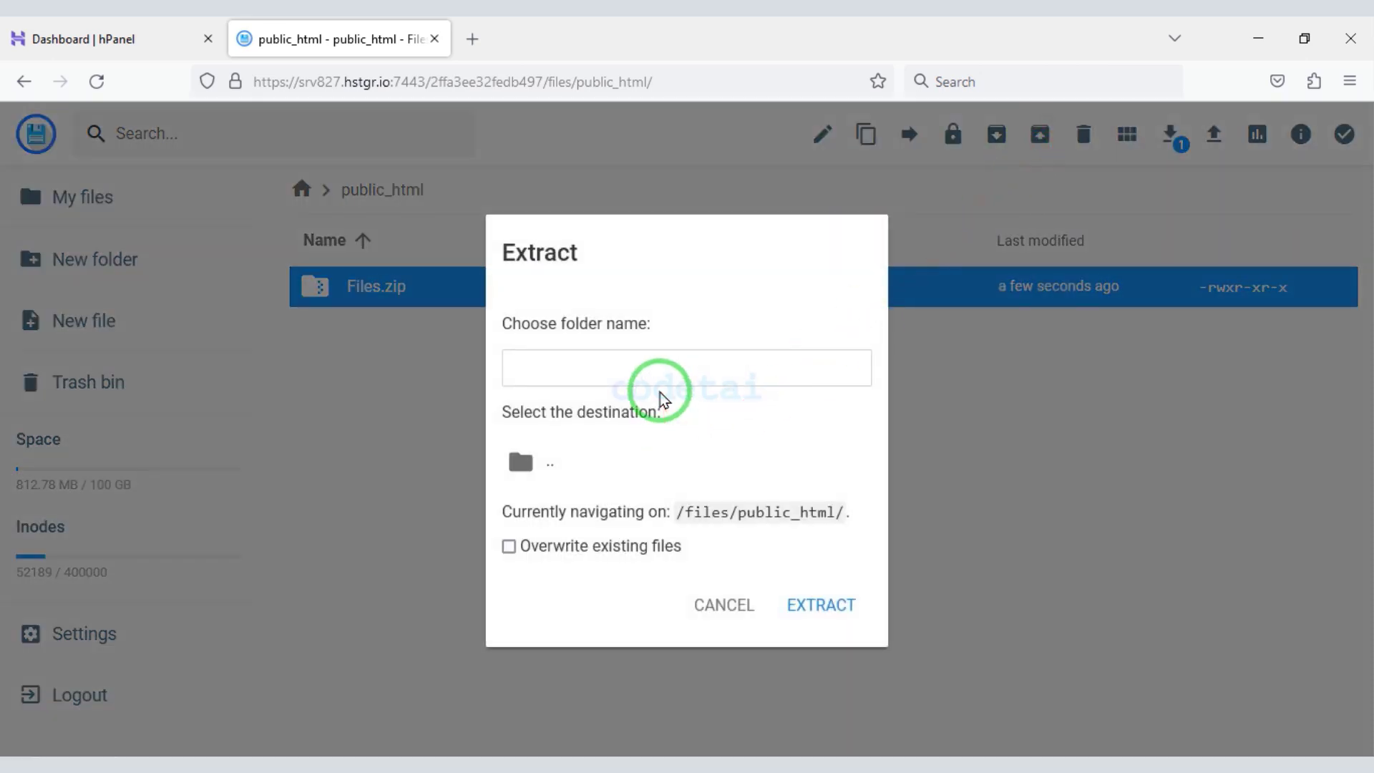
pyautogui.write('MyFolder')
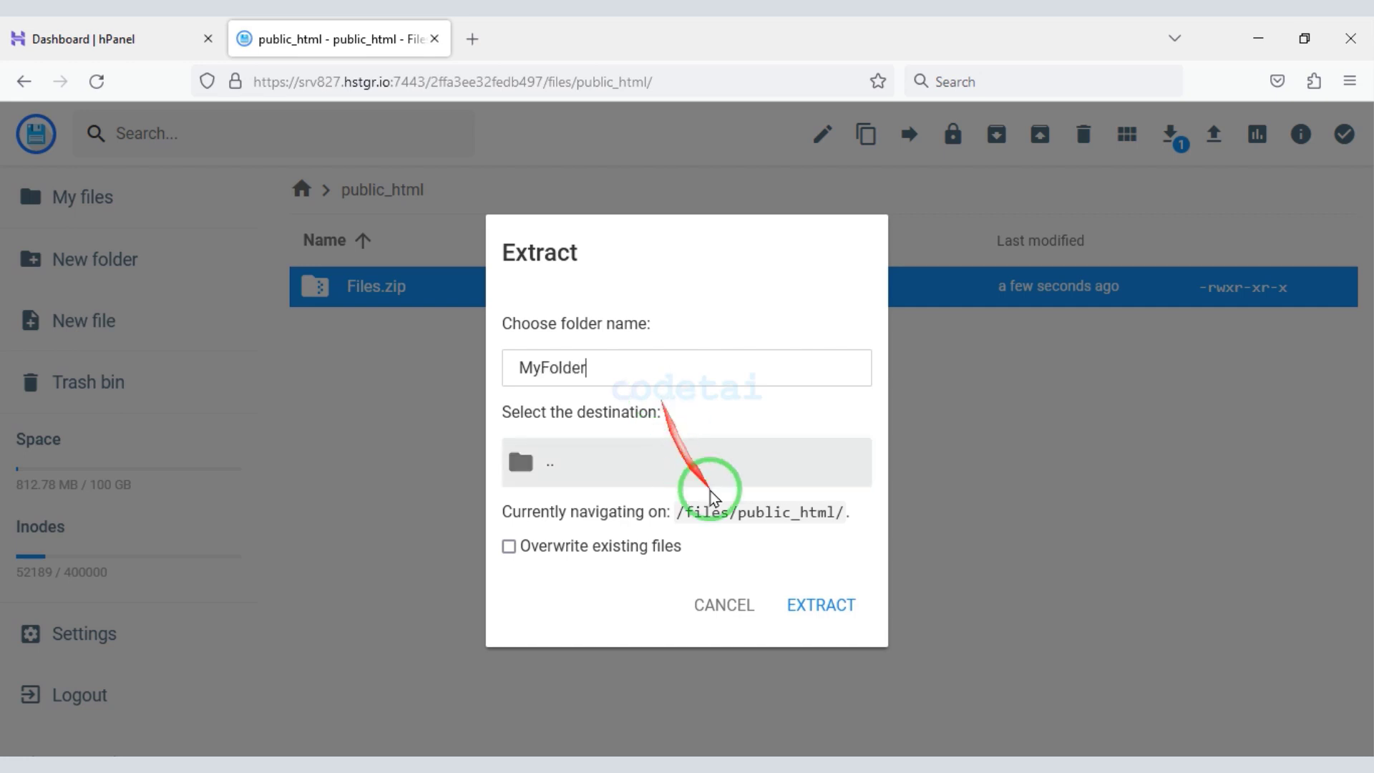
pyautogui.click(816, 608)
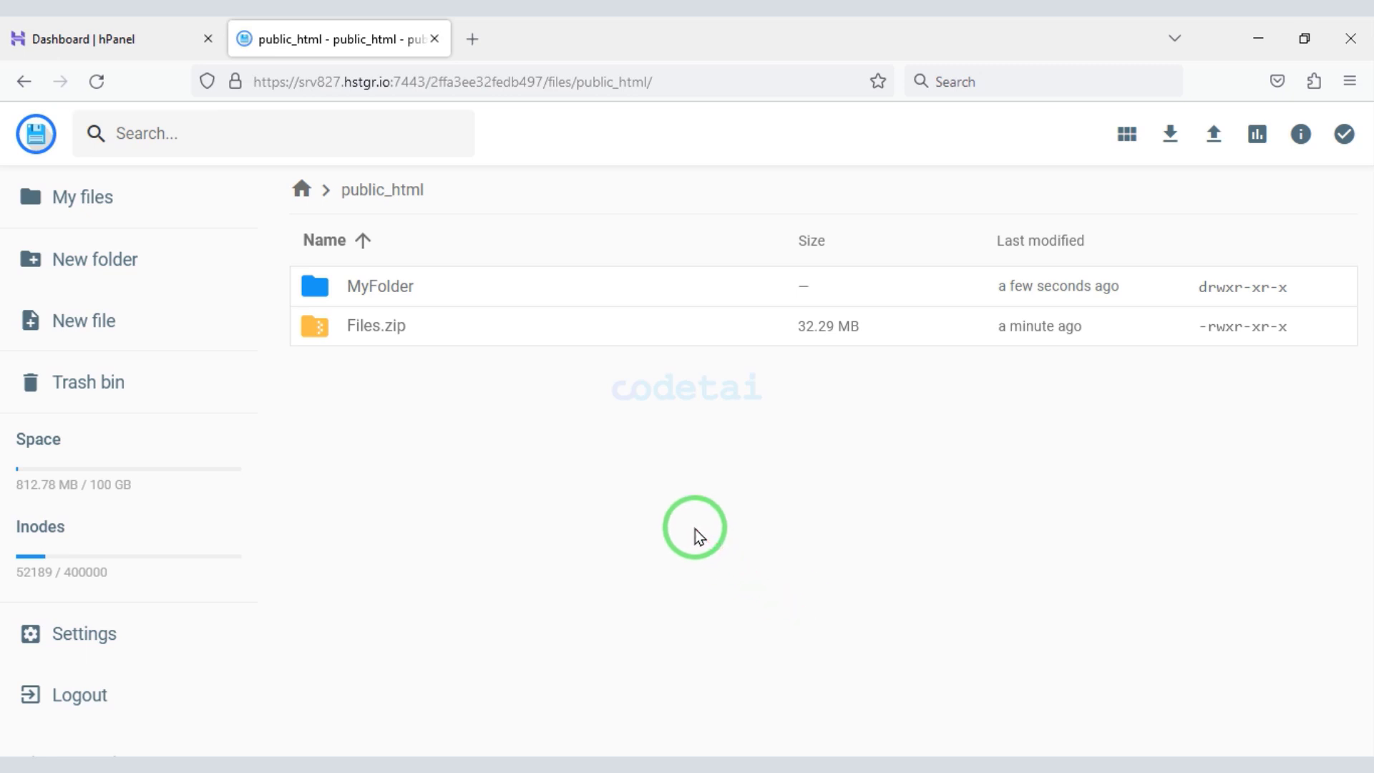
pyautogui.click(453, 336)
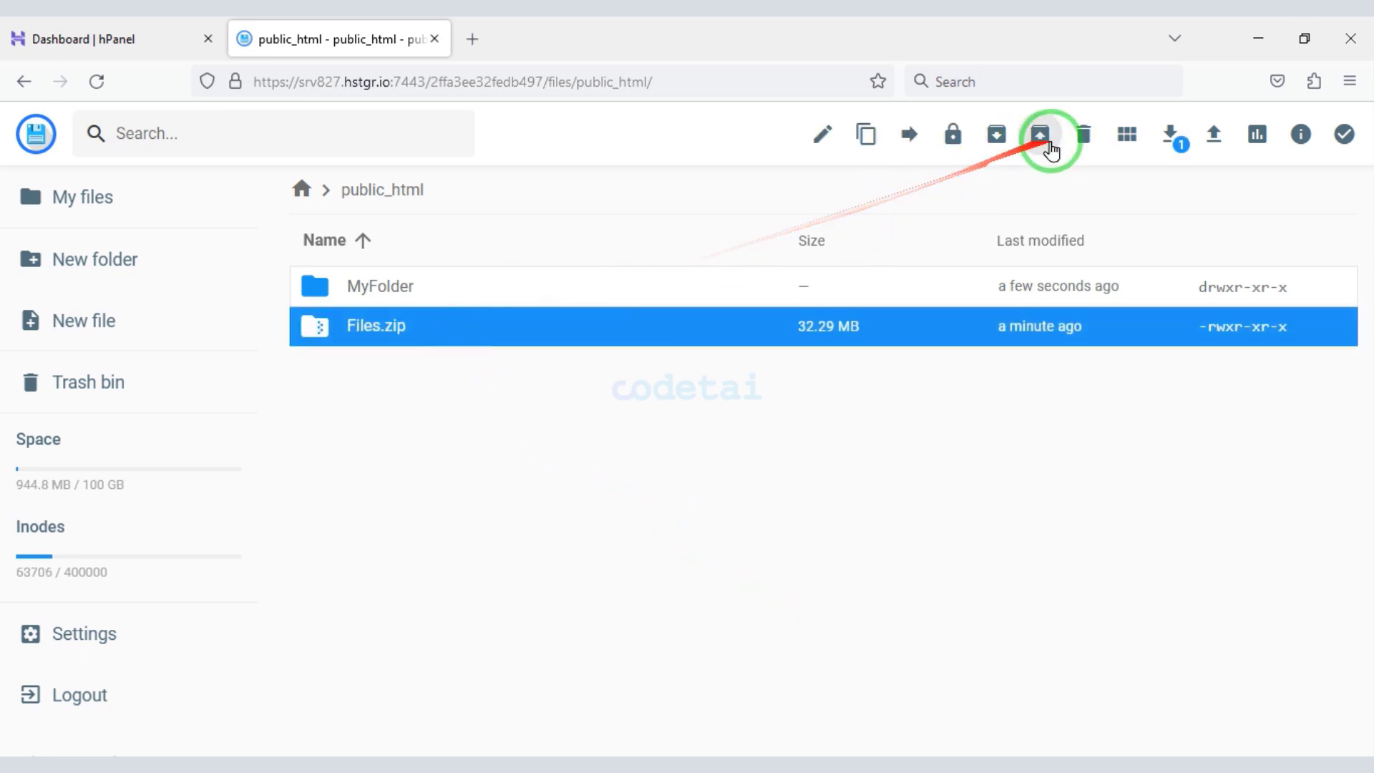
# Delete Files.zip and open the extracted MyFolder/Files folder
pyautogui.click(1082, 136)
pyautogui.click(832, 494)
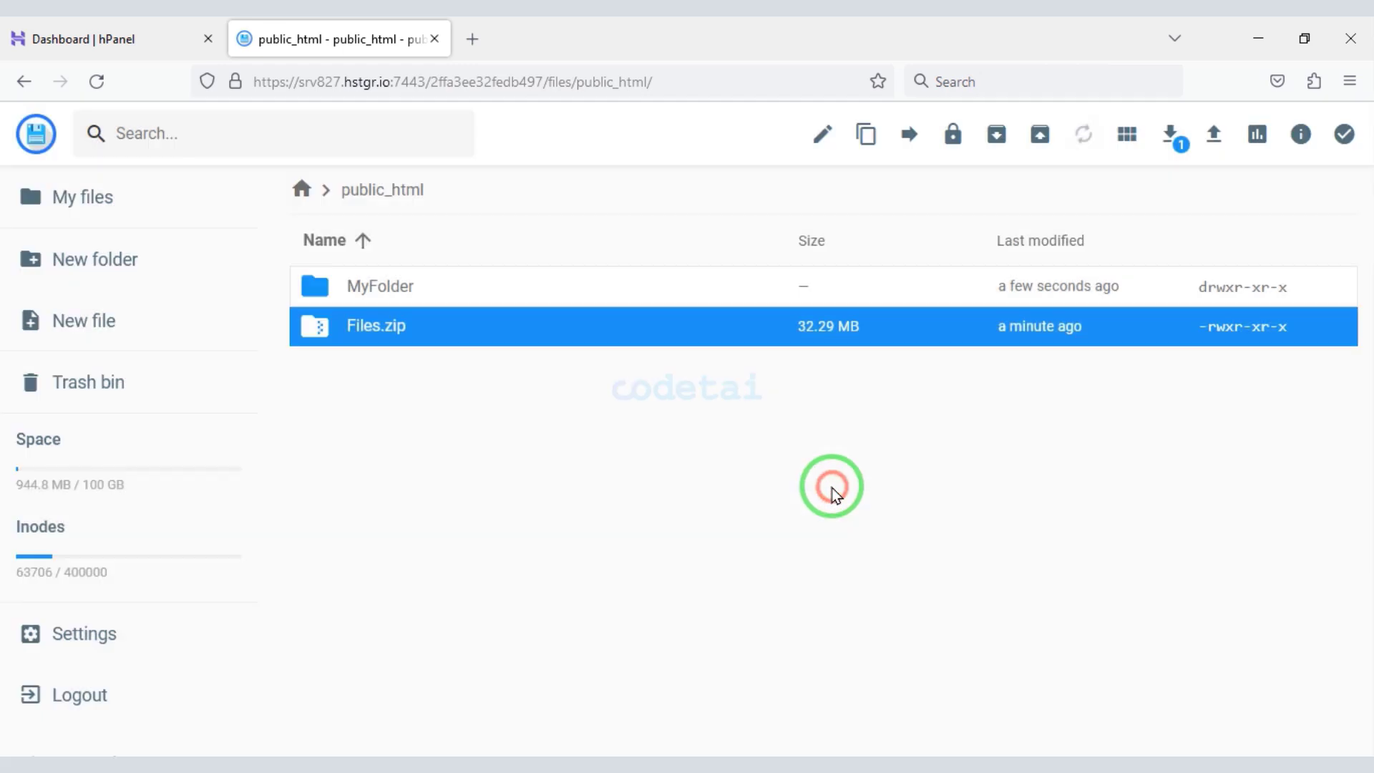
pyautogui.click(482, 297)
pyautogui.doubleClick(482, 297)
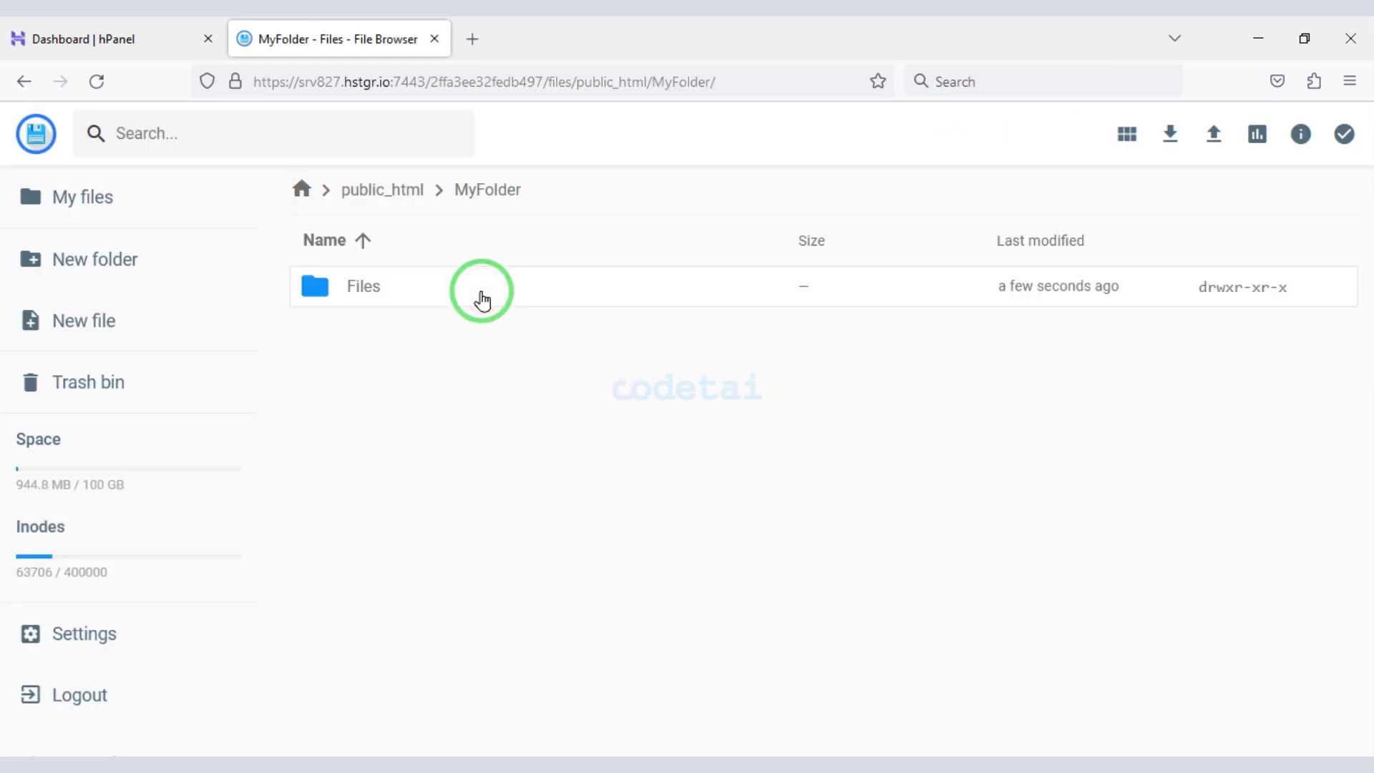
pyautogui.doubleClick(476, 297)
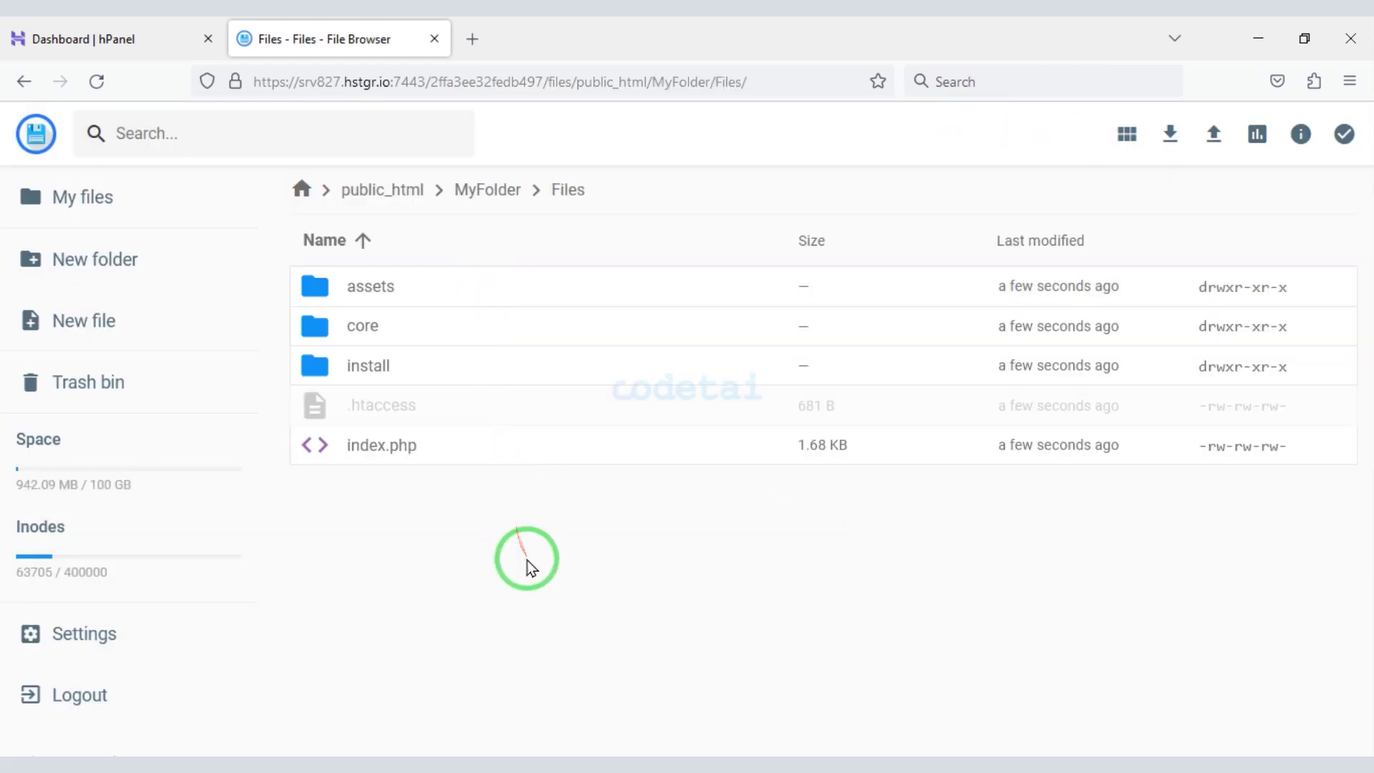
# Move all extracted script files and folders up into public_html
pyautogui.hotkey('ctrl', 'a')
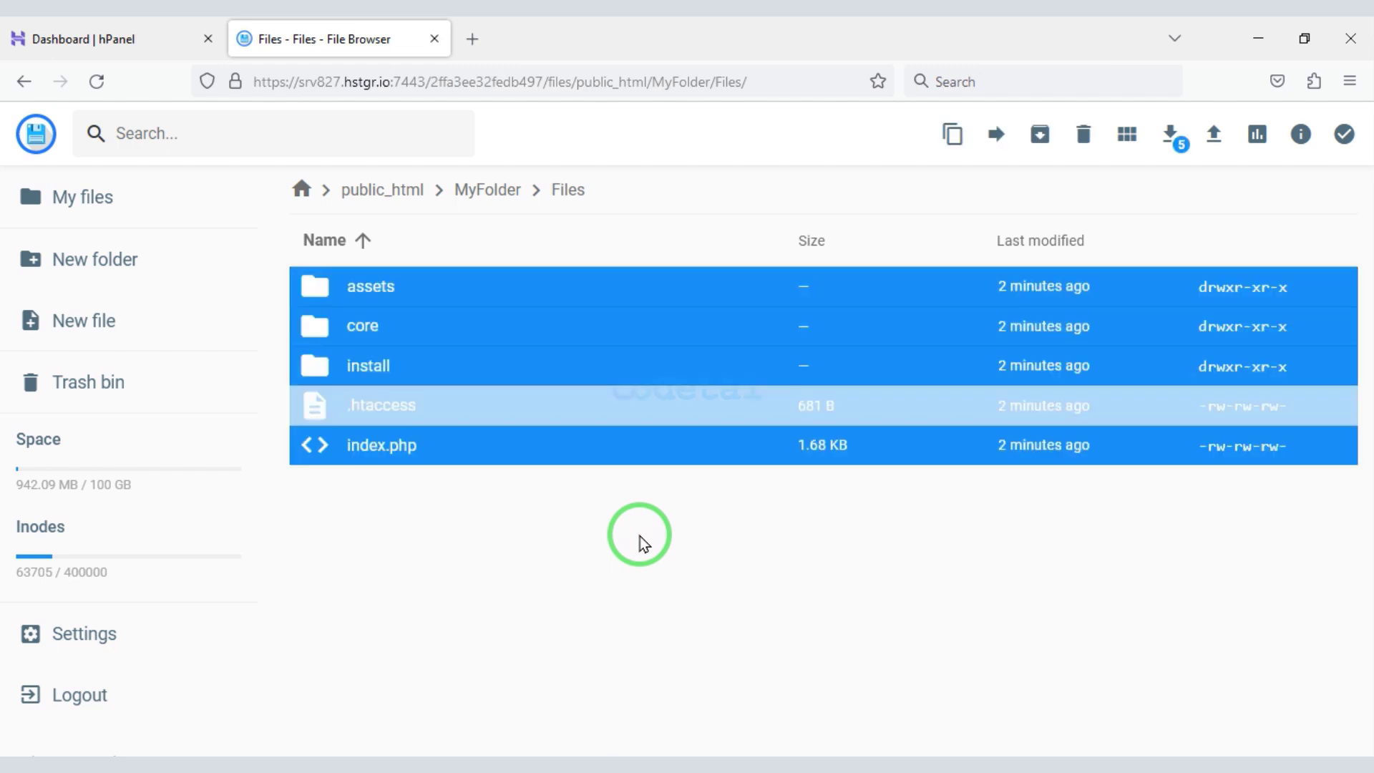
pyautogui.click(1011, 138)
pyautogui.click(668, 308)
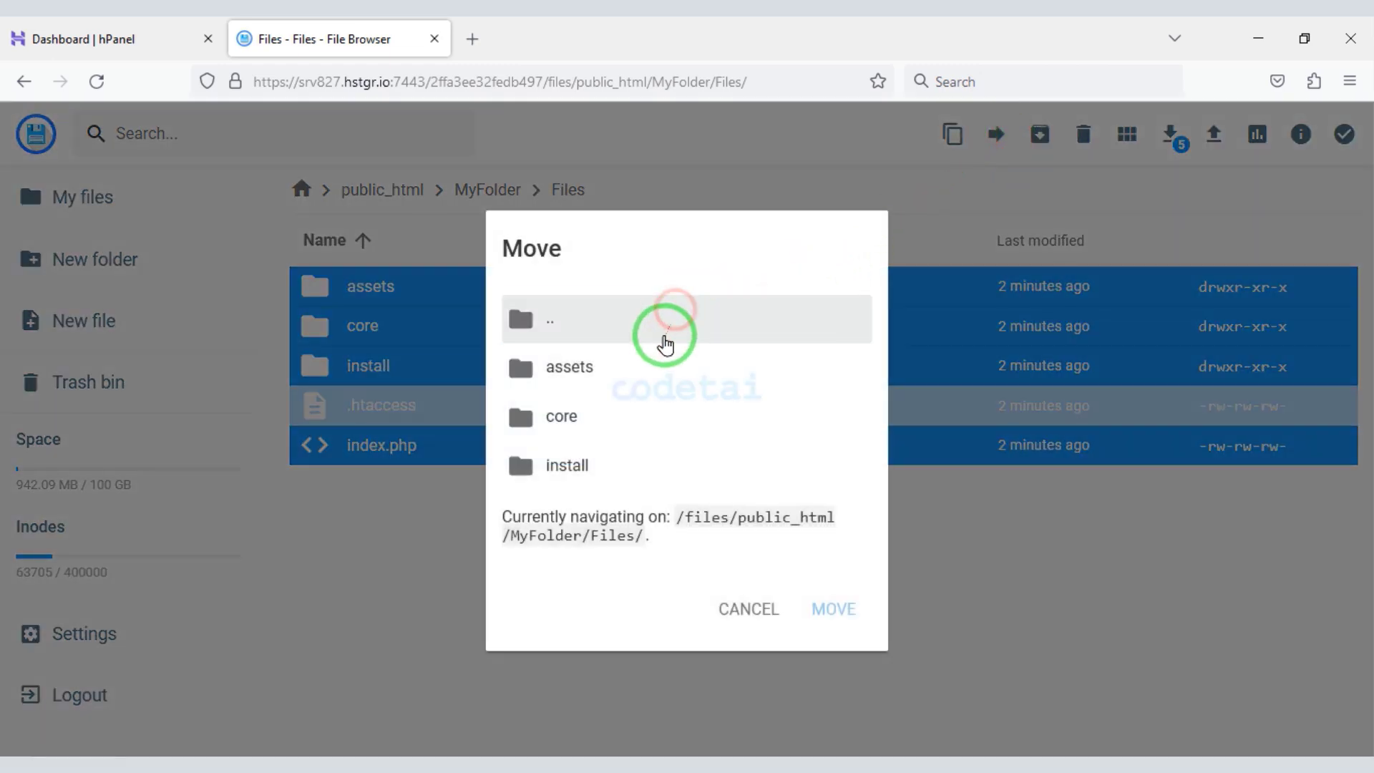
pyautogui.click(662, 343)
pyautogui.click(629, 371)
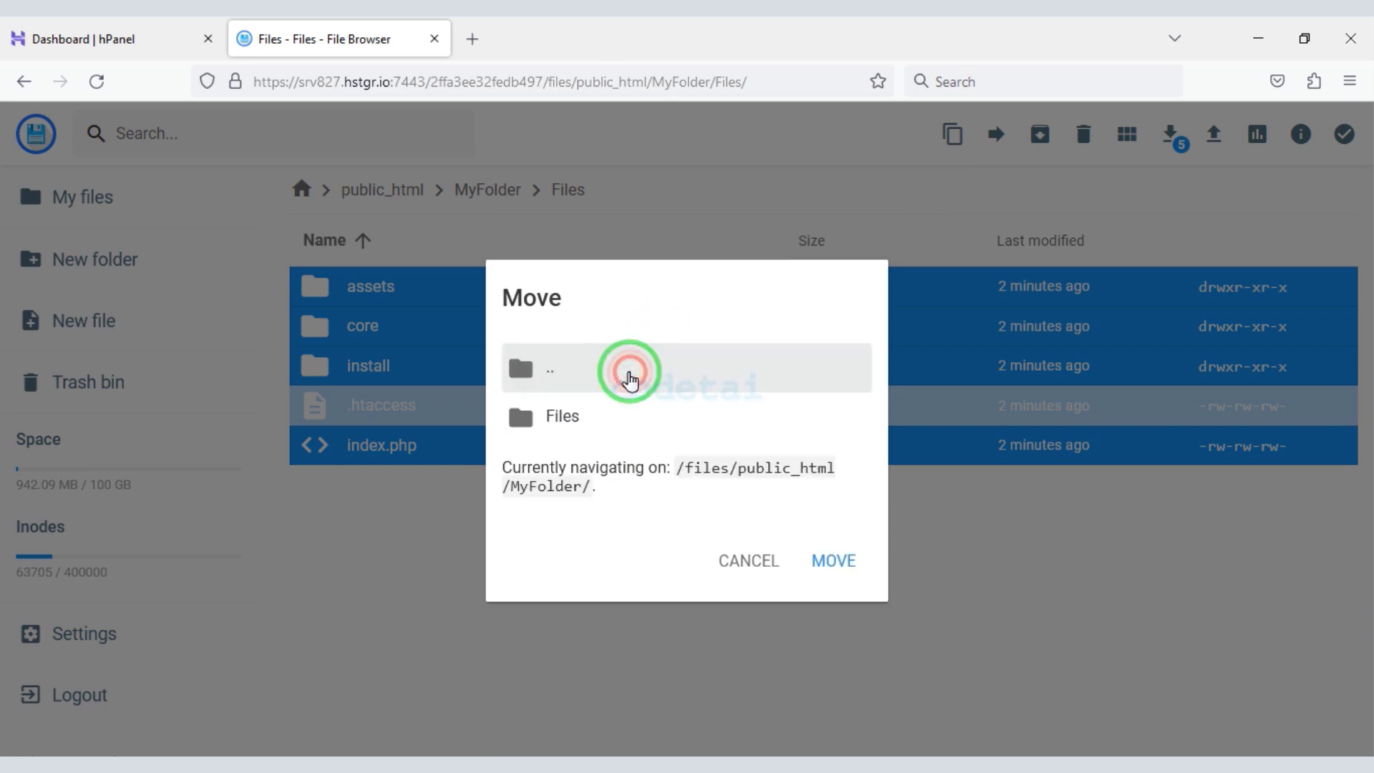
pyautogui.click(630, 378)
pyautogui.click(630, 378)
pyautogui.click(630, 378)
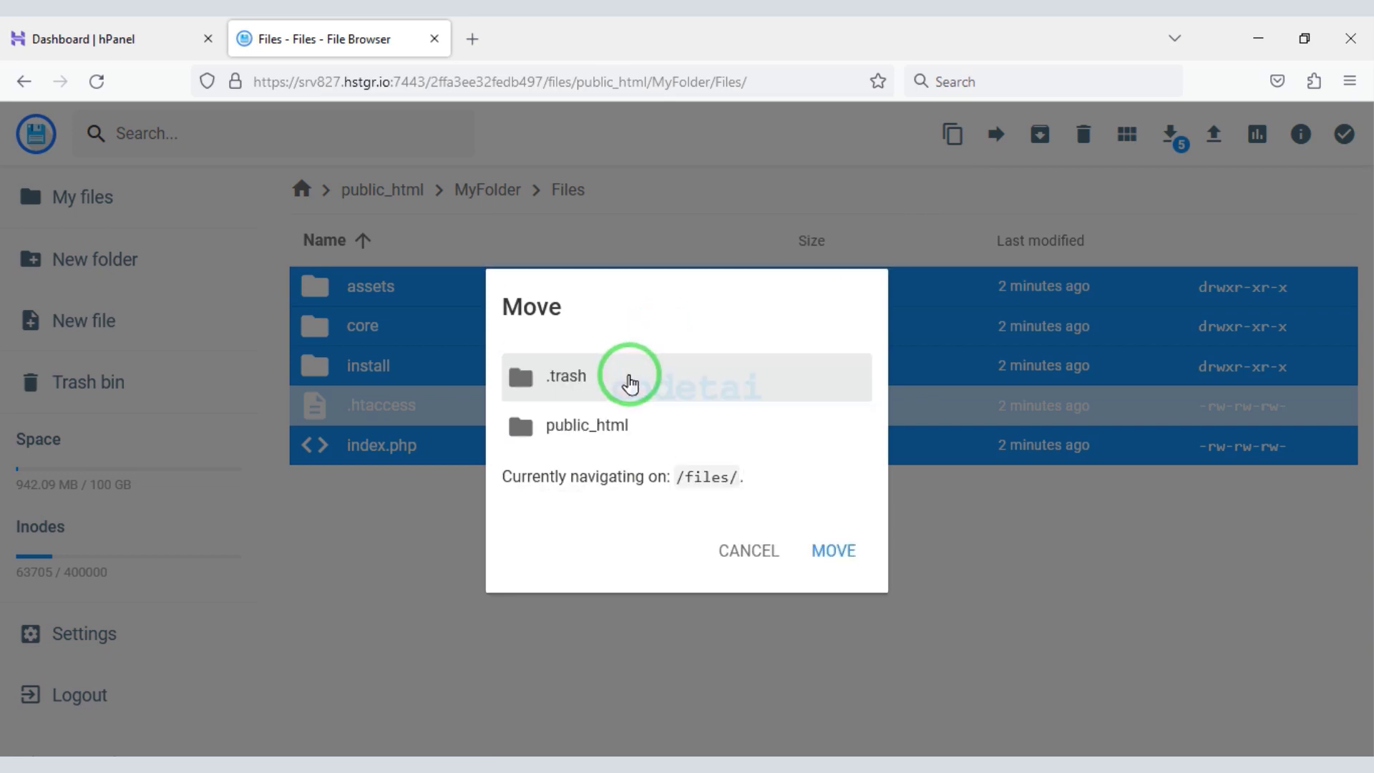
pyautogui.click(630, 426)
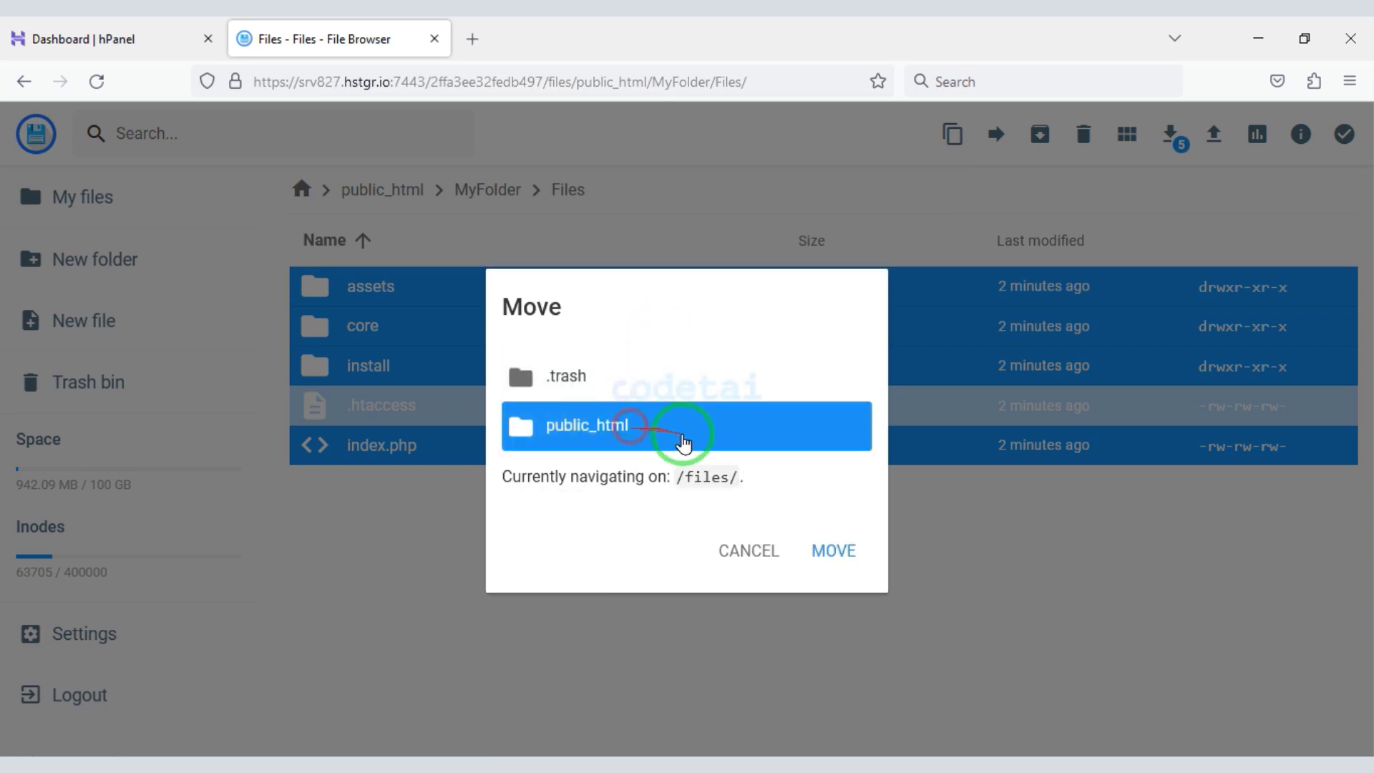
pyautogui.click(852, 564)
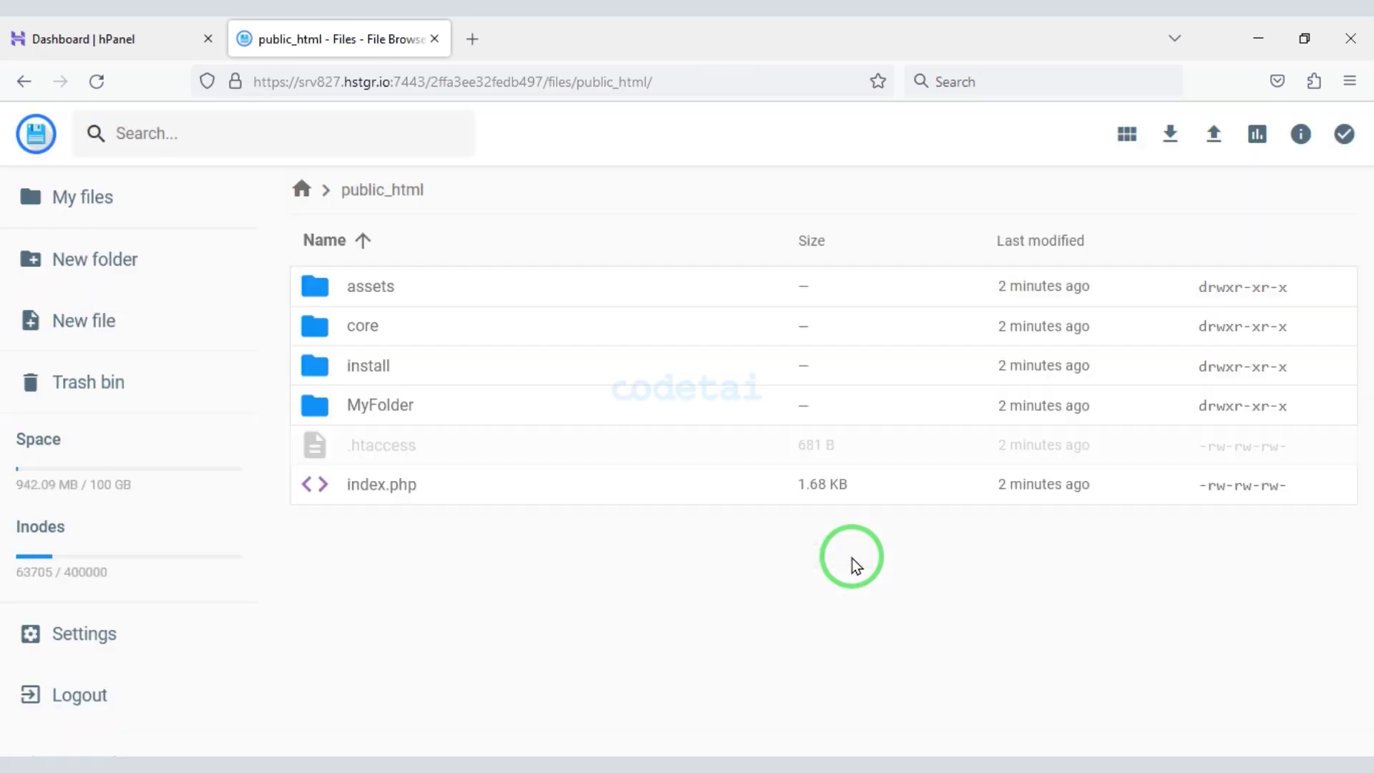
# Delete the now-empty MyFolder
pyautogui.click(590, 408)
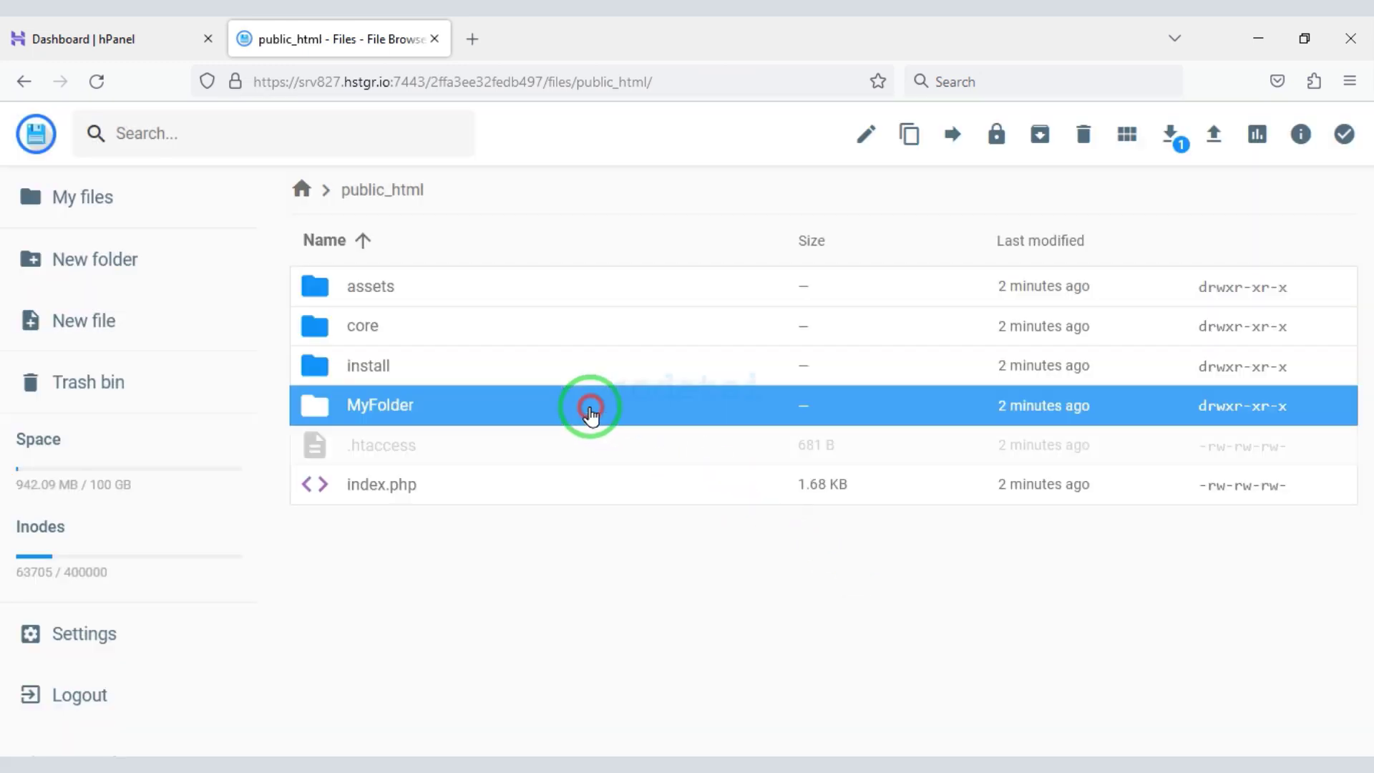
pyautogui.click(1080, 140)
pyautogui.click(844, 461)
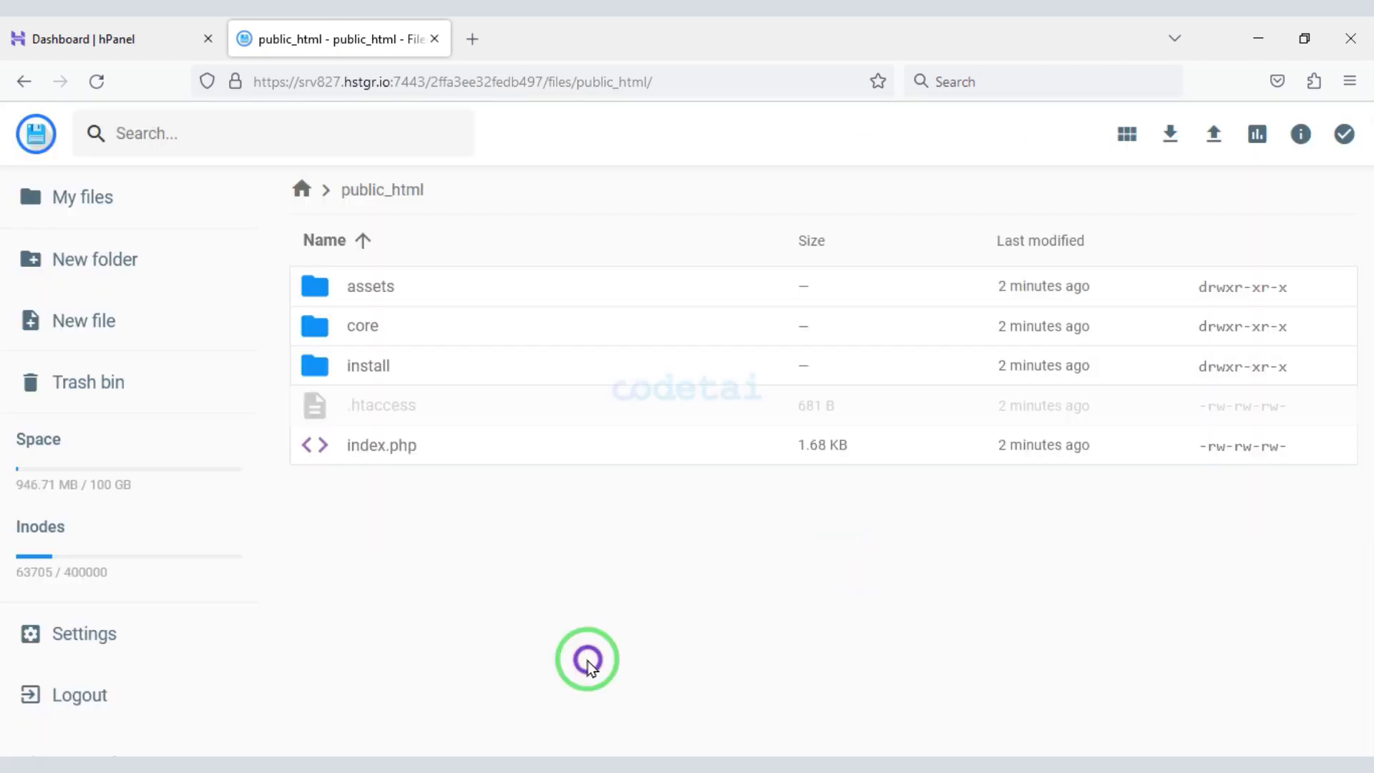
# Load codetai.xyz in a new browser tab, which returns a Server Error
pyautogui.click(471, 37)
pyautogui.write('co')
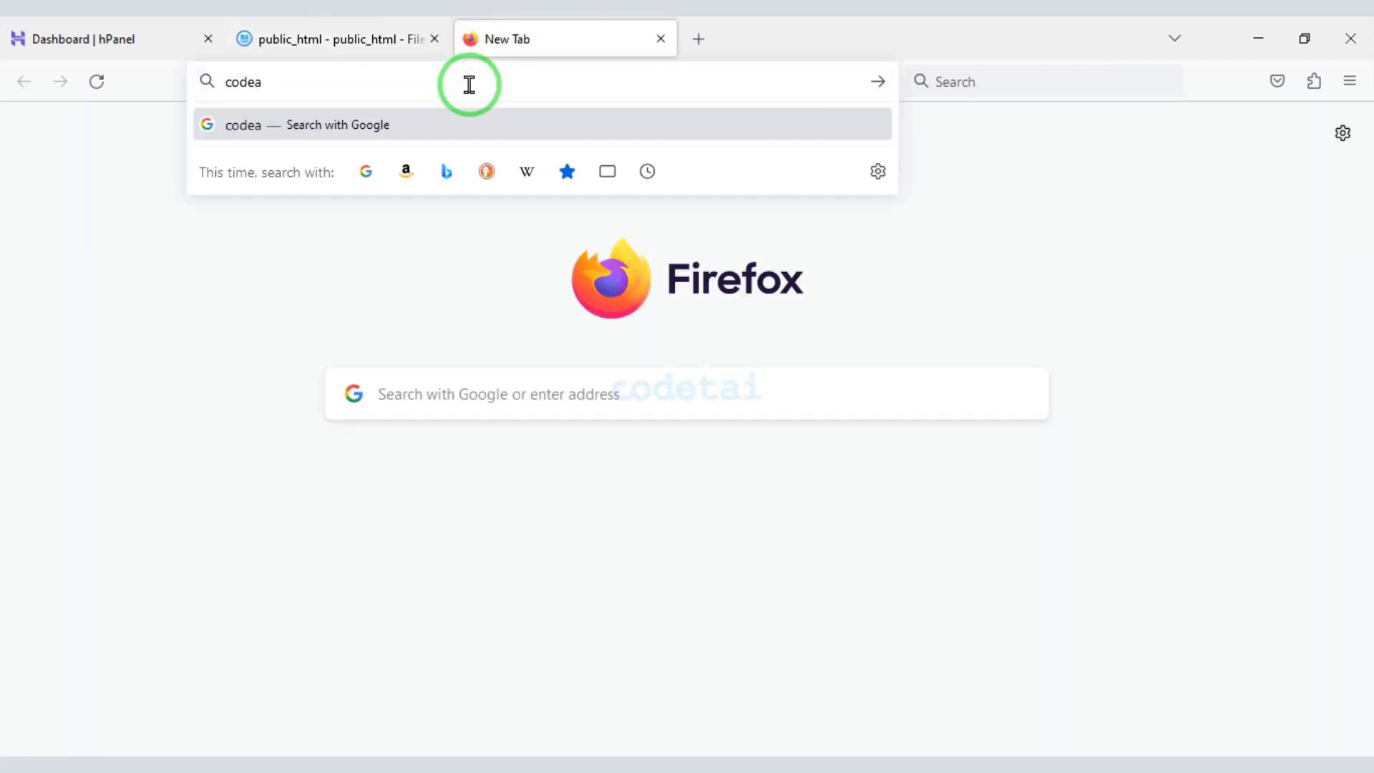
pyautogui.write('detai.xyz')
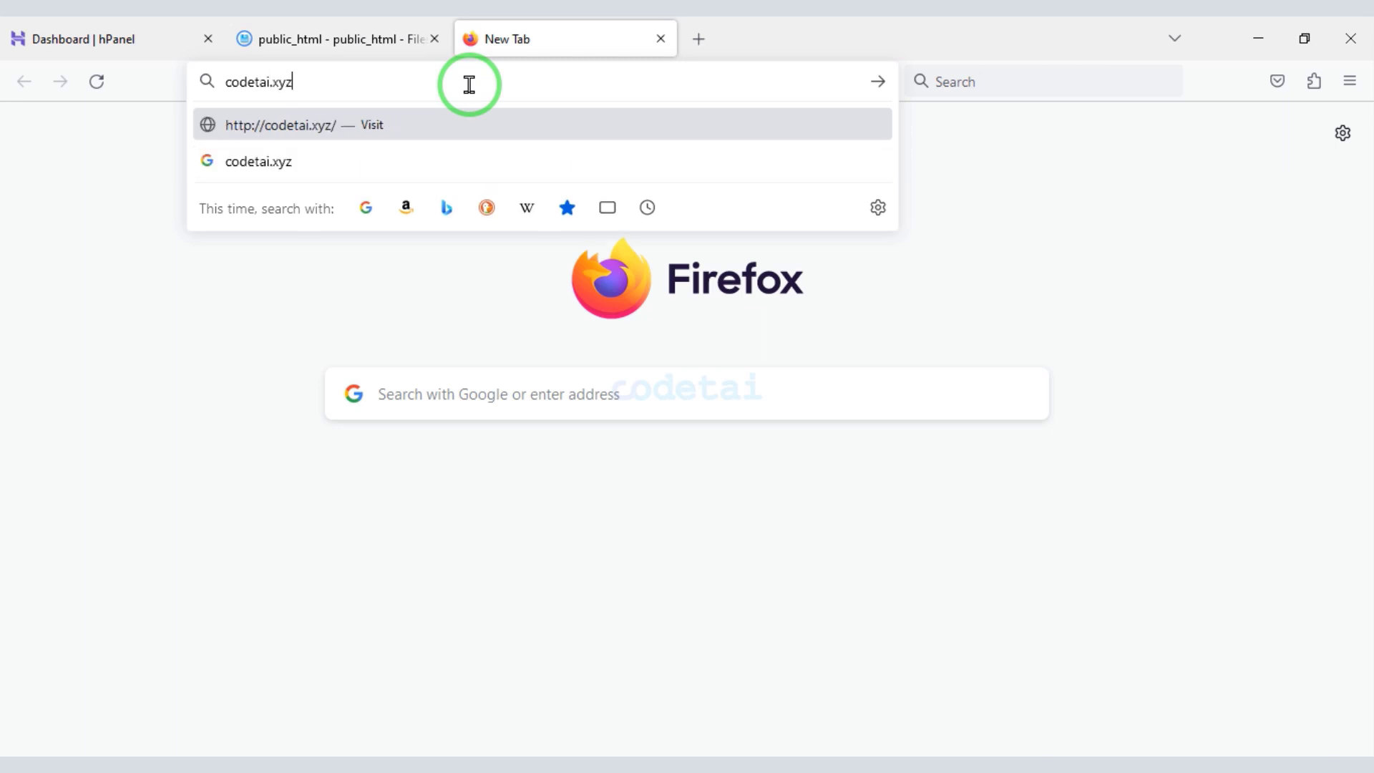
pyautogui.press('Return')
pyautogui.click(497, 86)
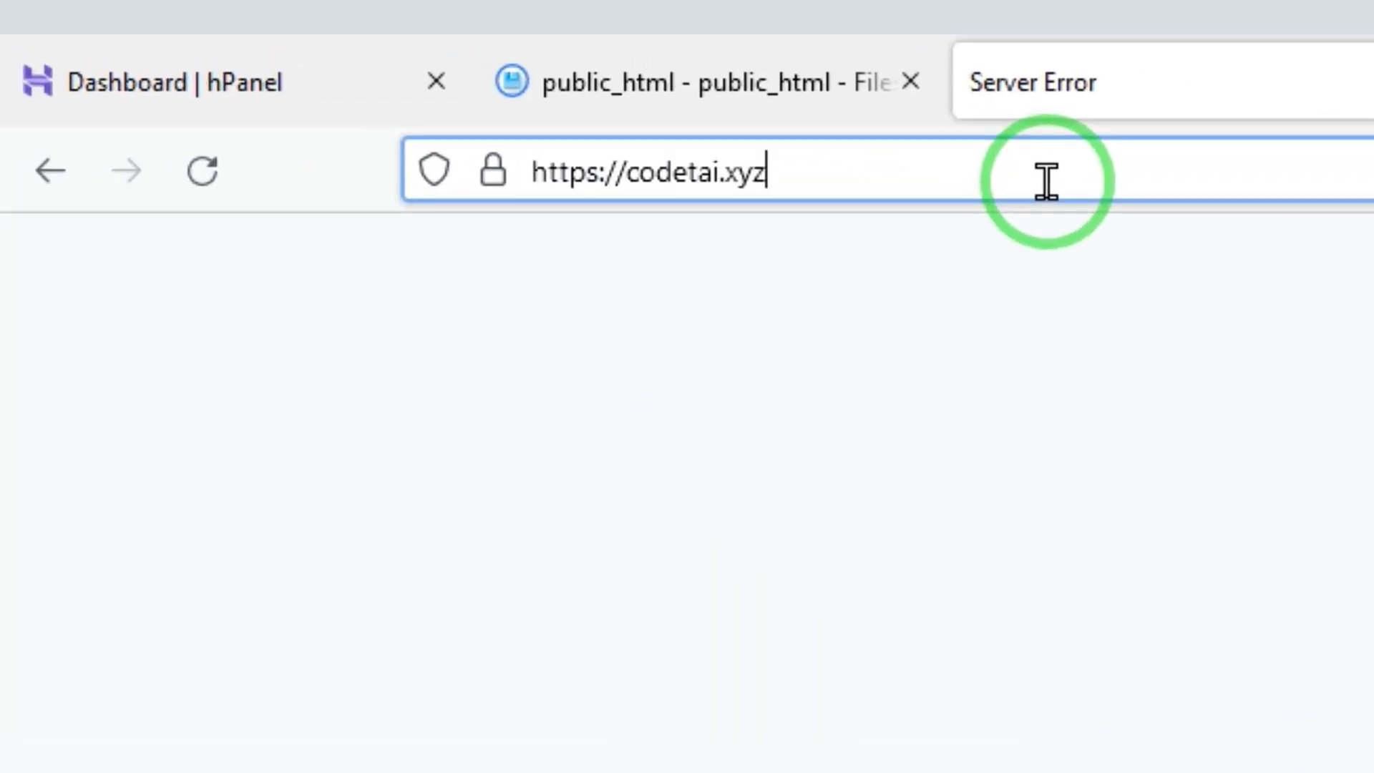
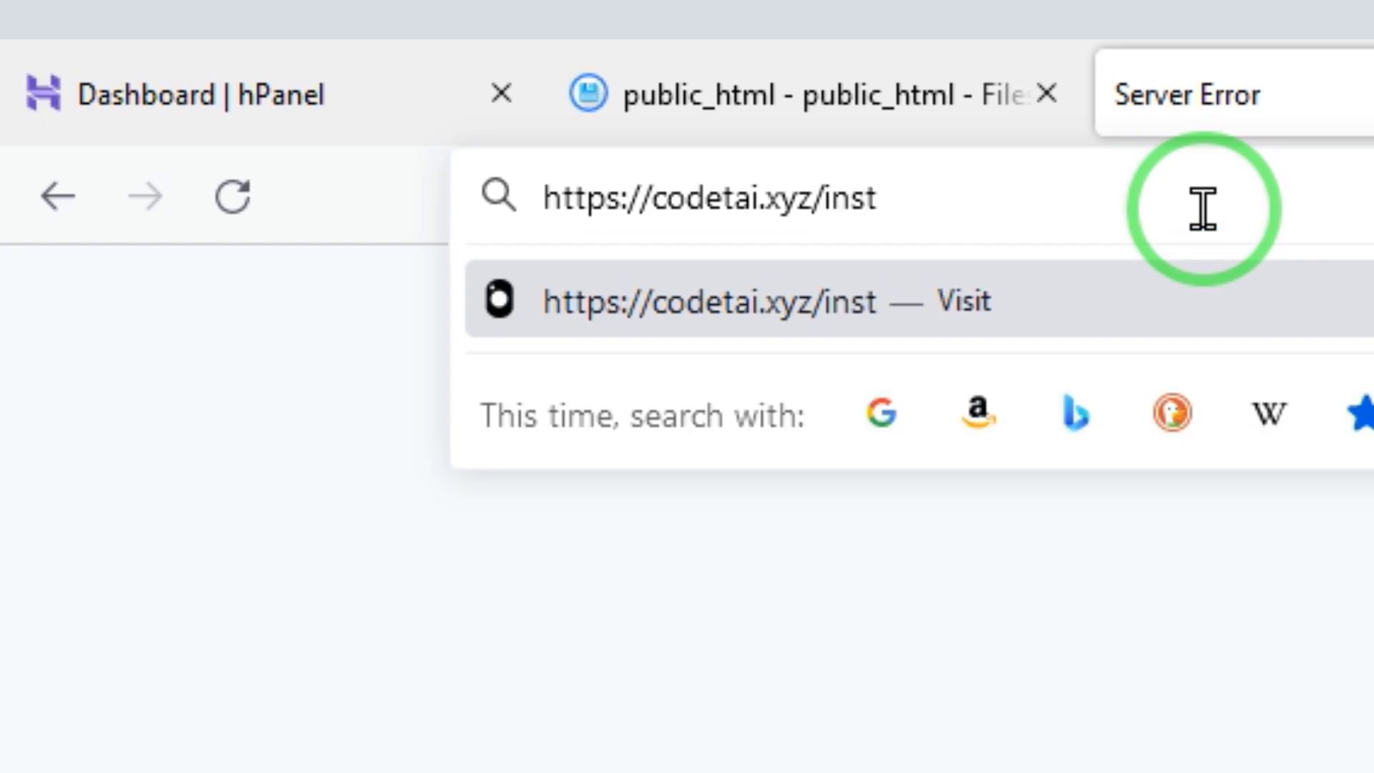
# Load the /install page, accept the Terms of Use, and review the five failing 0775 folder checks
pyautogui.press('Return')
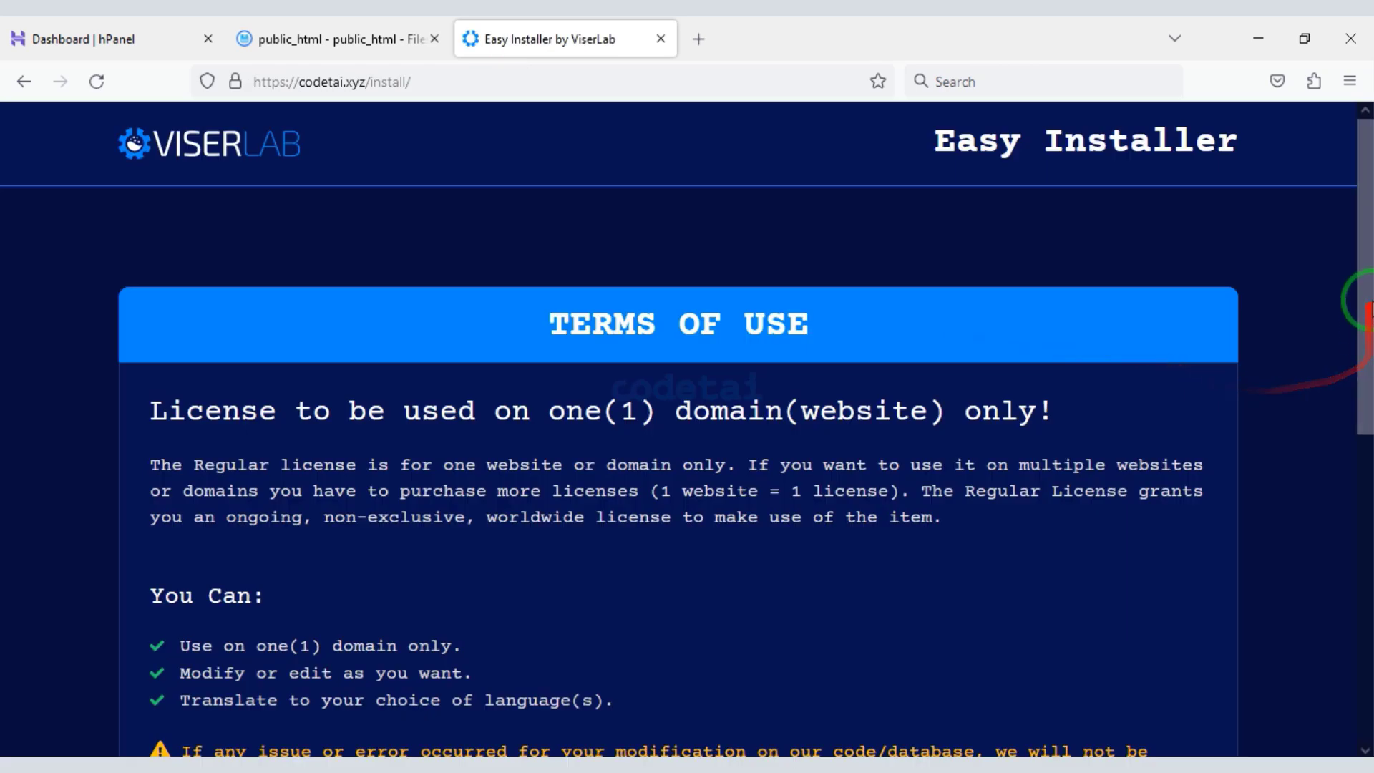
pyautogui.moveTo(1363, 292); pyautogui.dragTo(1364, 660)
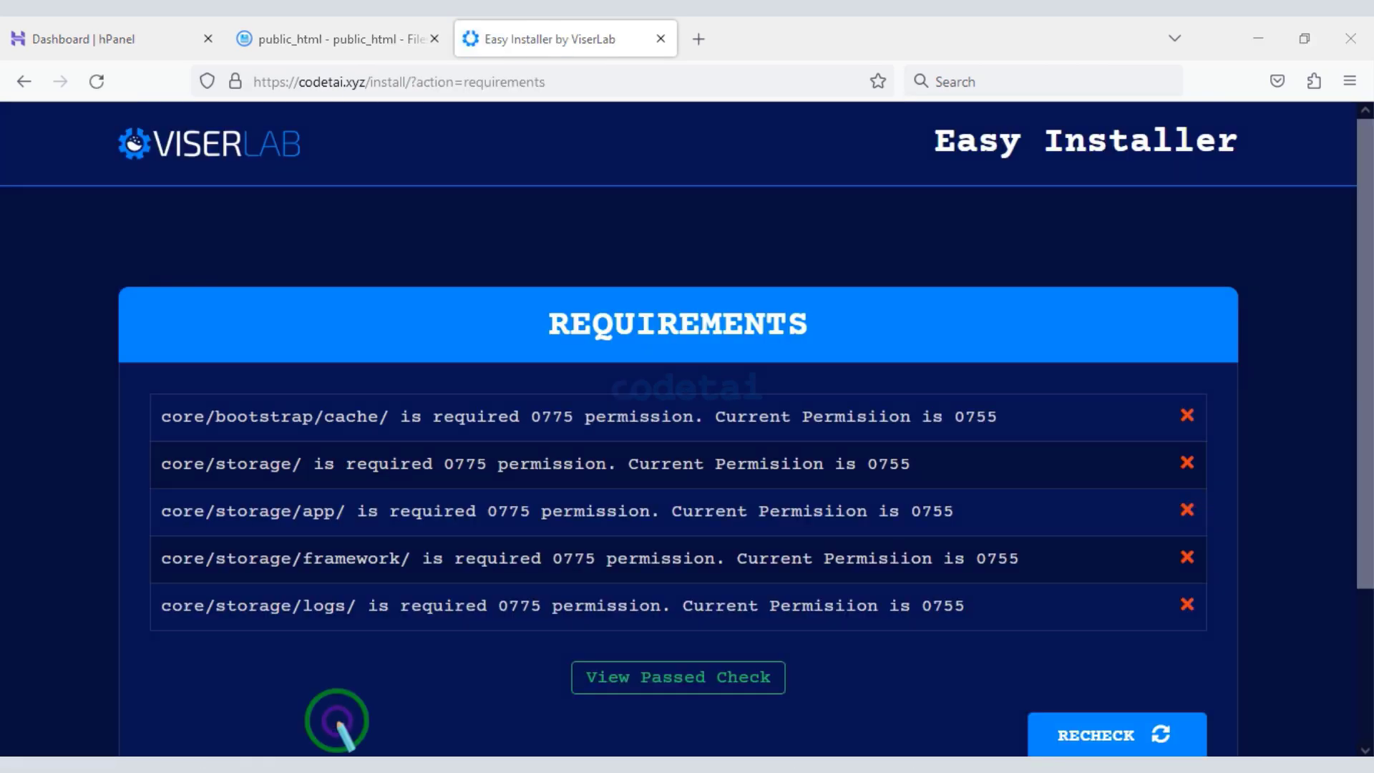
pyautogui.moveTo(127, 385)
pyautogui.mouseDown()
pyautogui.moveTo(890, 604)
pyautogui.moveTo(1217, 641)
pyautogui.moveTo(656, 209)
pyautogui.mouseUp()
# Make the bootstrap cache folder writable for group and others
pyautogui.click(337, 39)
pyautogui.doubleClick(414, 326)
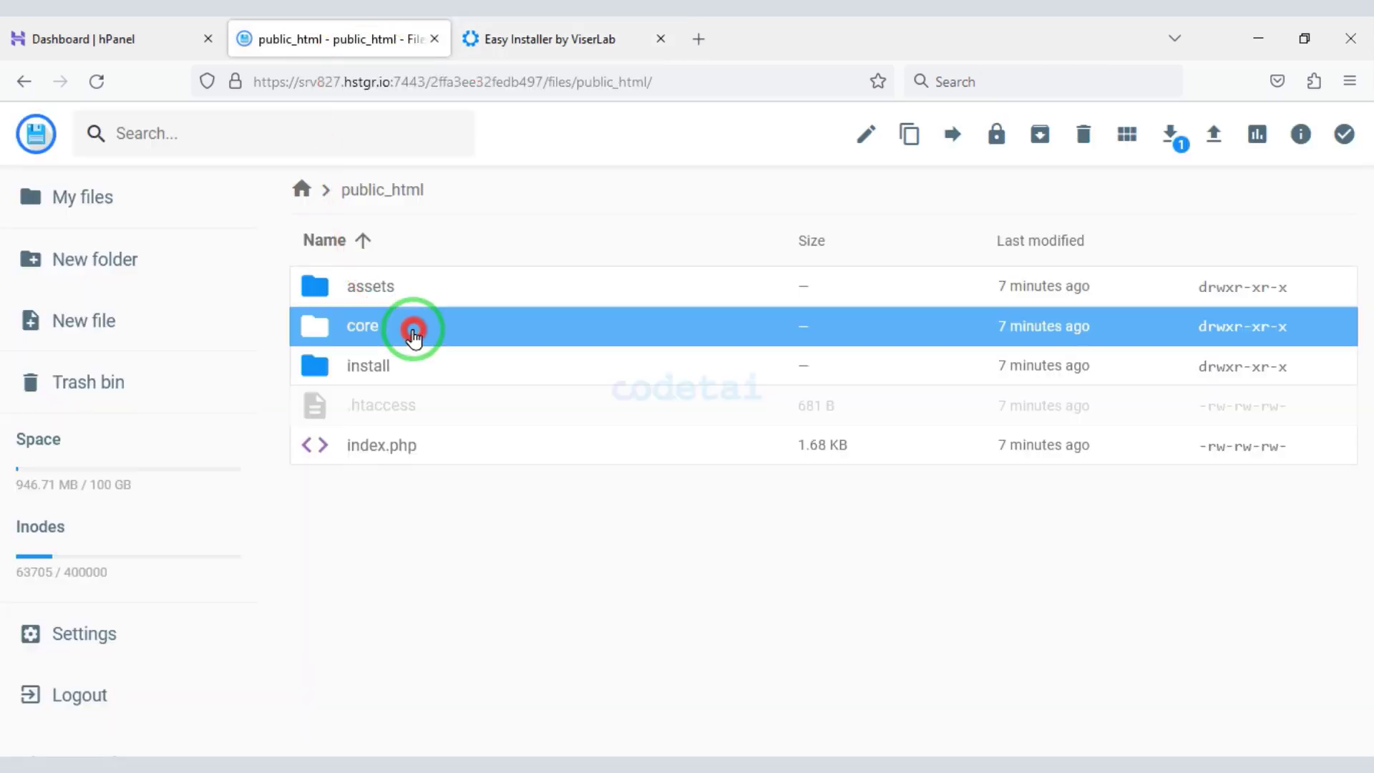
pyautogui.doubleClick(413, 321)
pyautogui.click(402, 286)
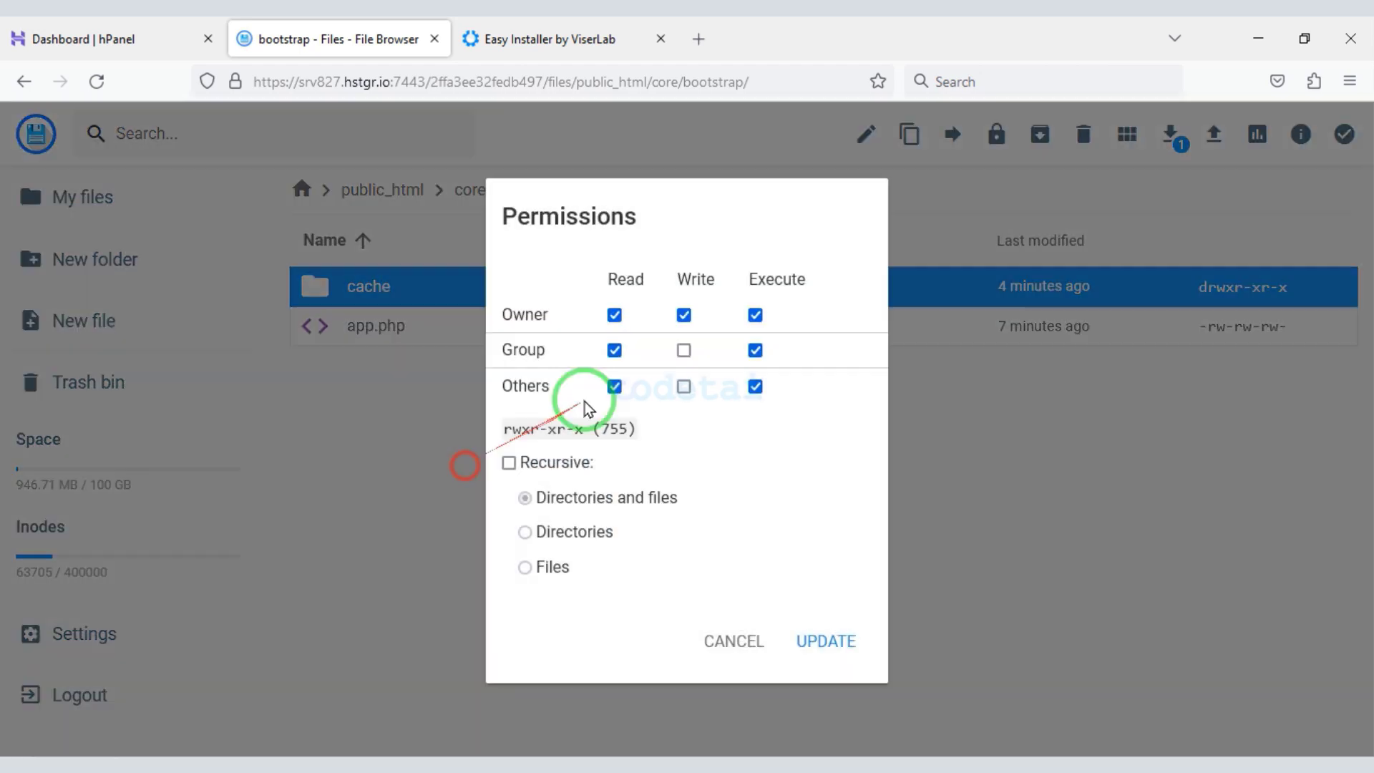
pyautogui.click(683, 351)
pyautogui.click(827, 641)
pyautogui.click(472, 187)
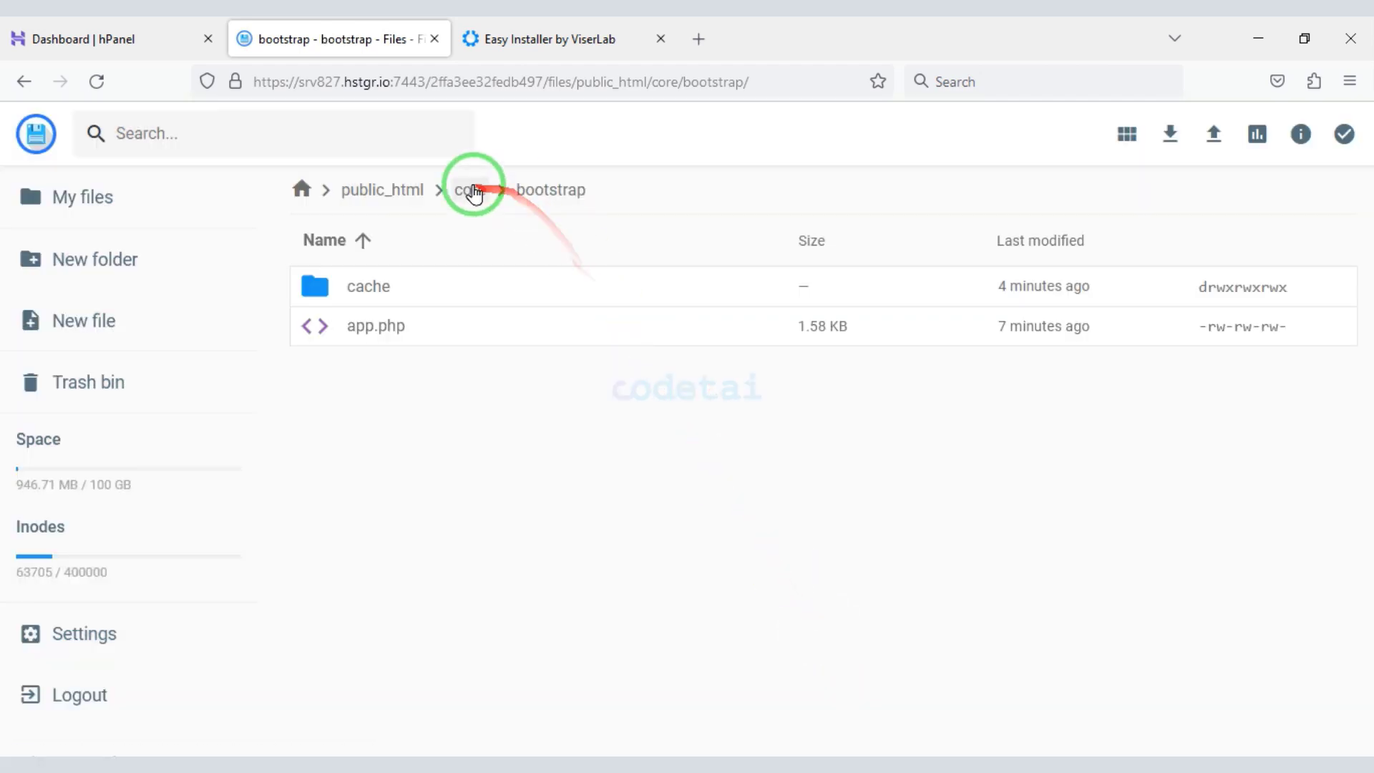
# Apply 777 permissions to the storage folder and its app subfolder
pyautogui.rightClick(444, 563)
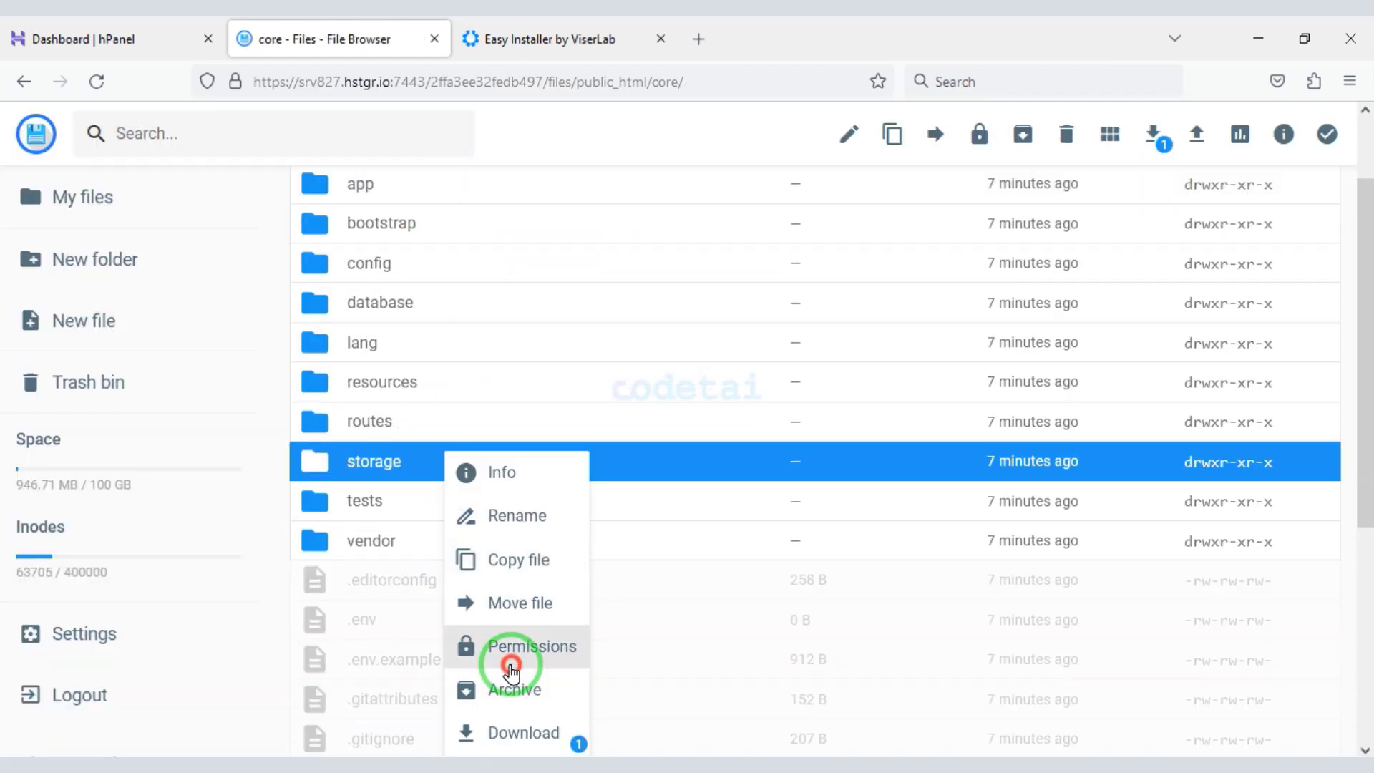
pyautogui.click(497, 649)
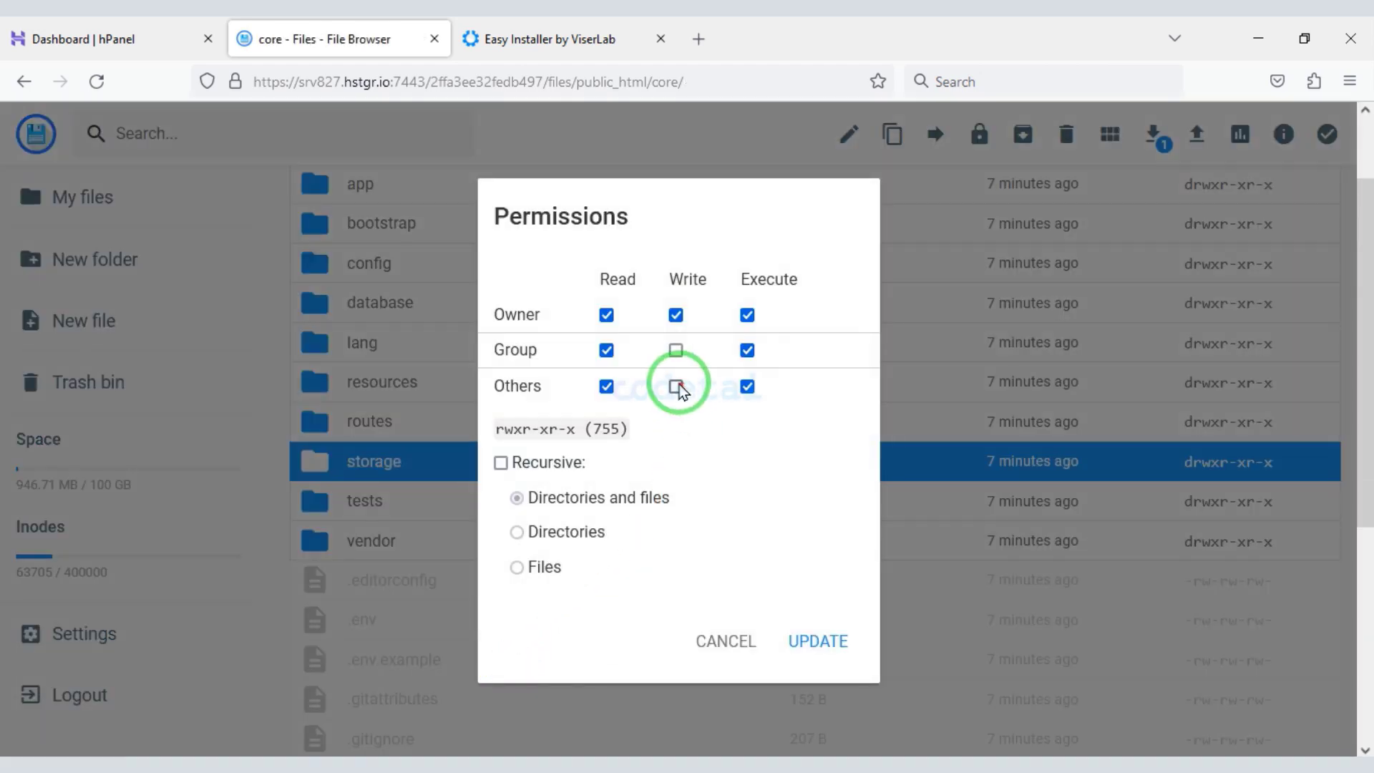
pyautogui.click(771, 639)
pyautogui.doubleClick(460, 565)
pyautogui.rightClick(408, 298)
pyautogui.click(457, 479)
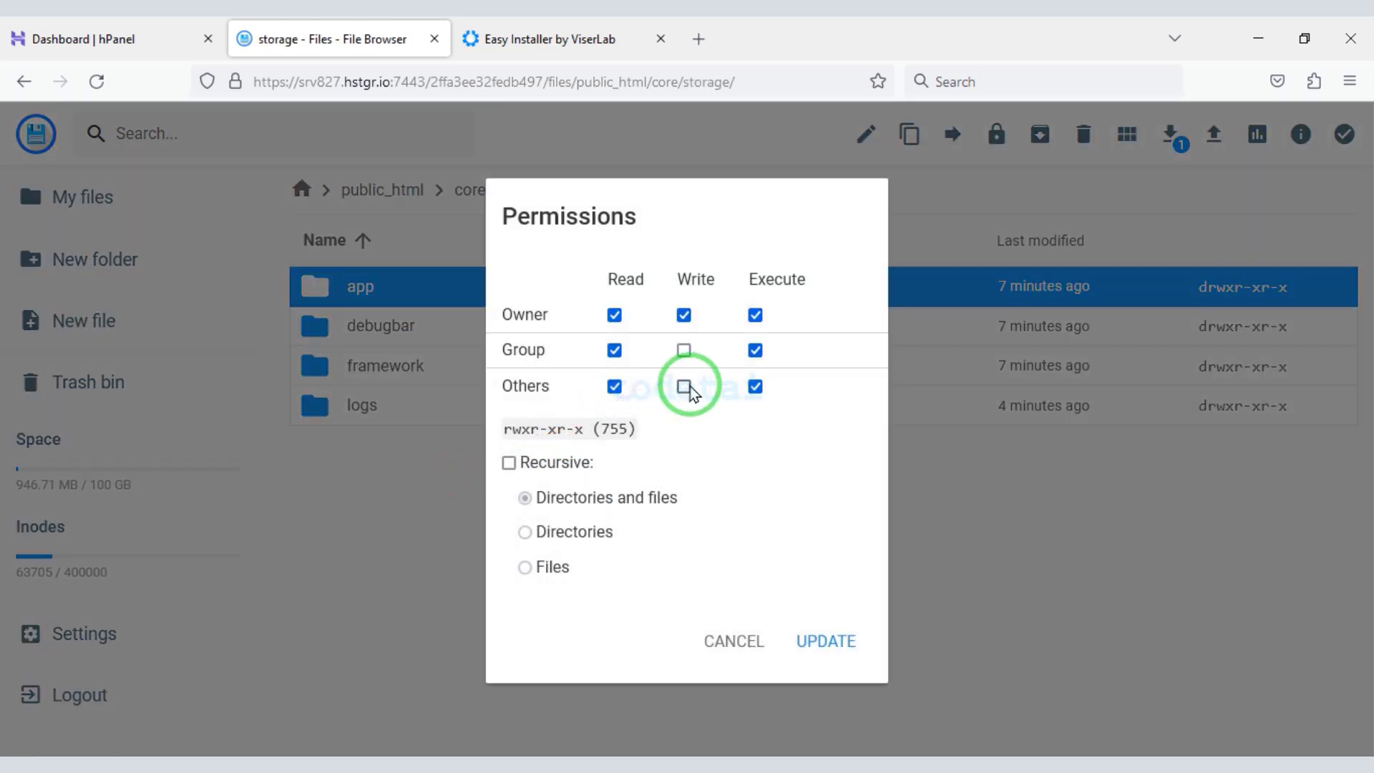
pyautogui.click(798, 637)
# Apply 777 permissions to the framework and logs folders, then recheck the installer requirements
pyautogui.rightClick(456, 365)
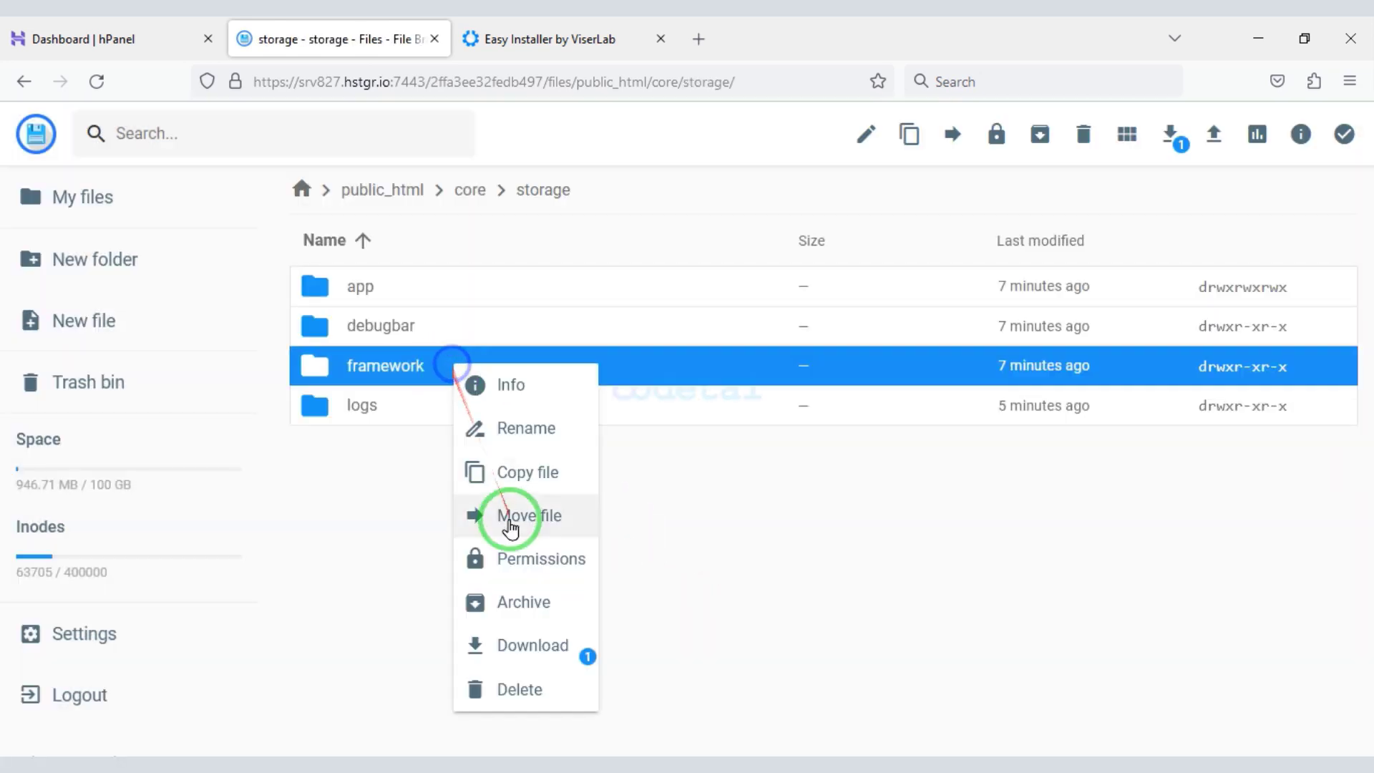
pyautogui.click(522, 556)
pyautogui.click(826, 640)
pyautogui.rightClick(423, 408)
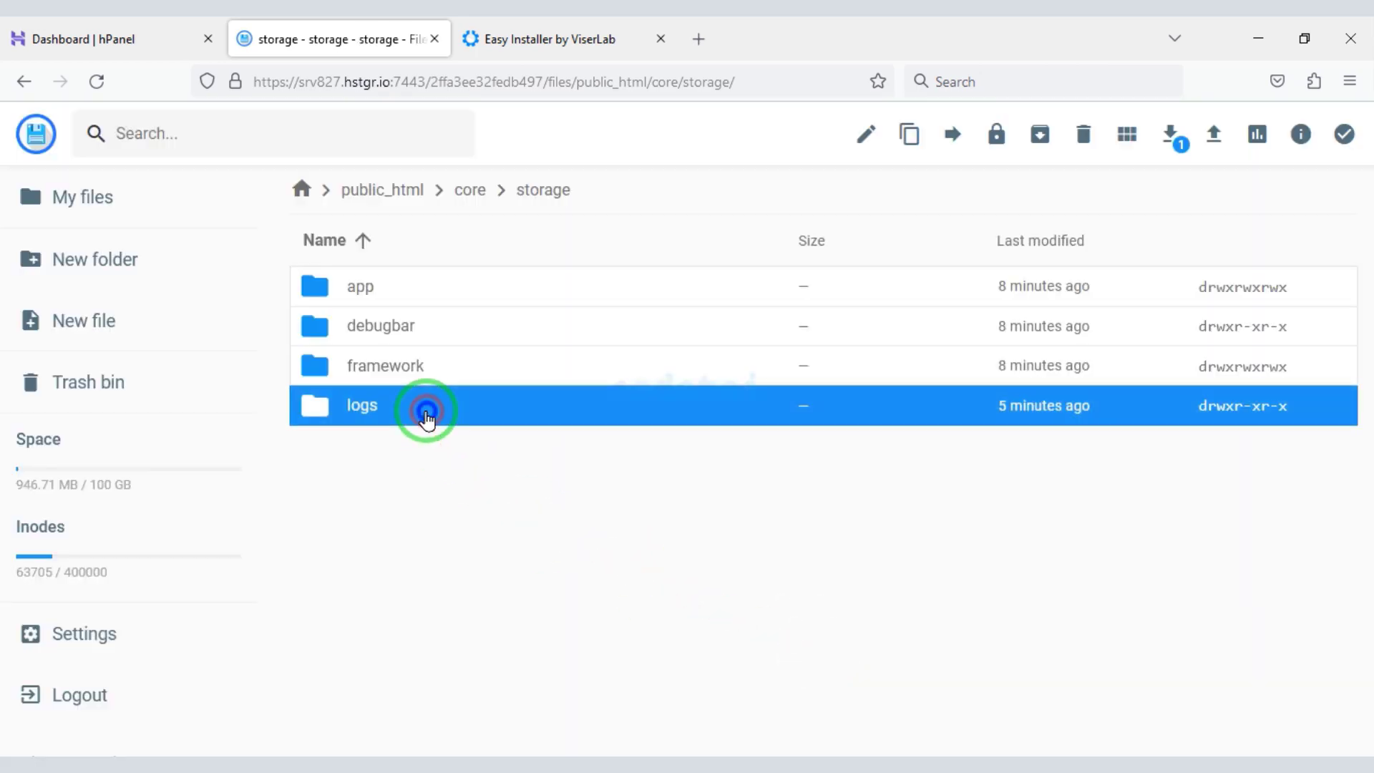
pyautogui.click(457, 614)
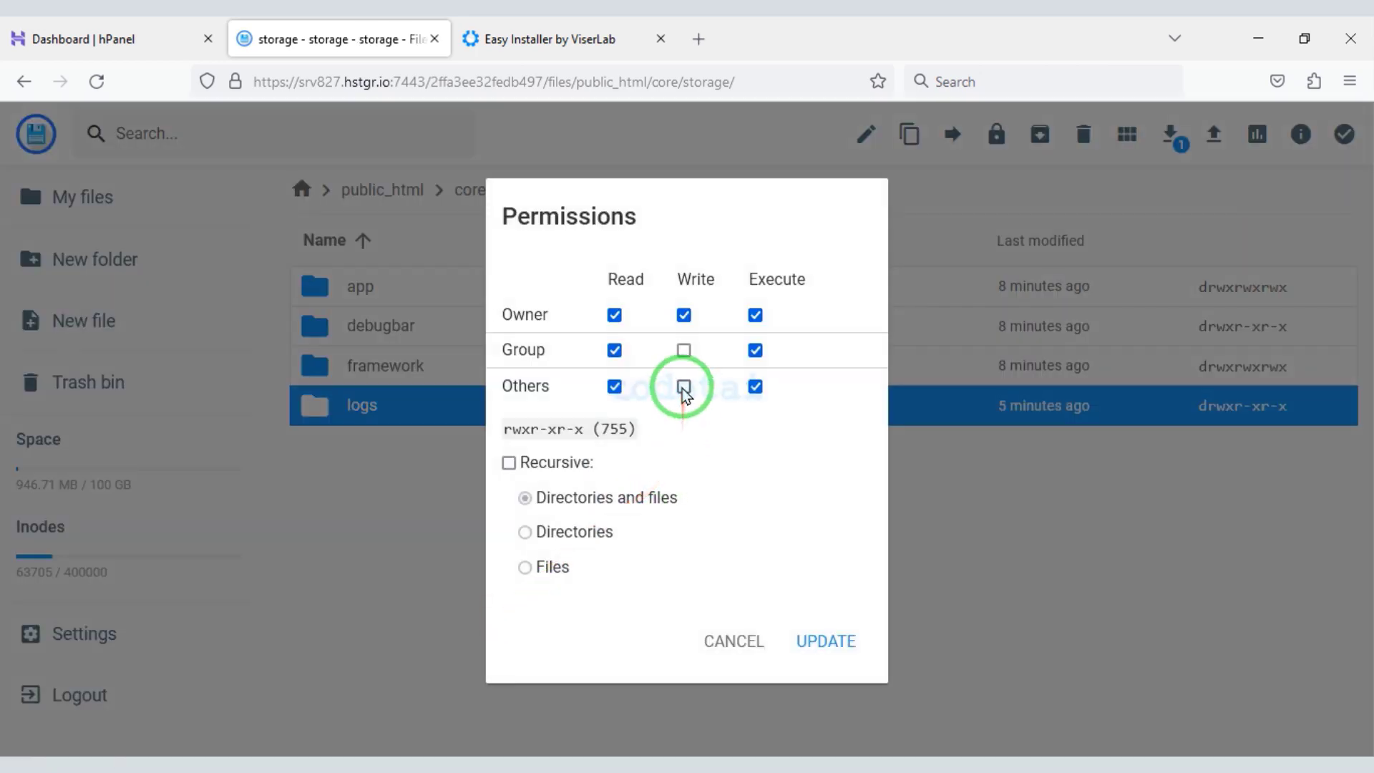
pyautogui.click(825, 642)
pyautogui.click(566, 38)
pyautogui.click(1031, 623)
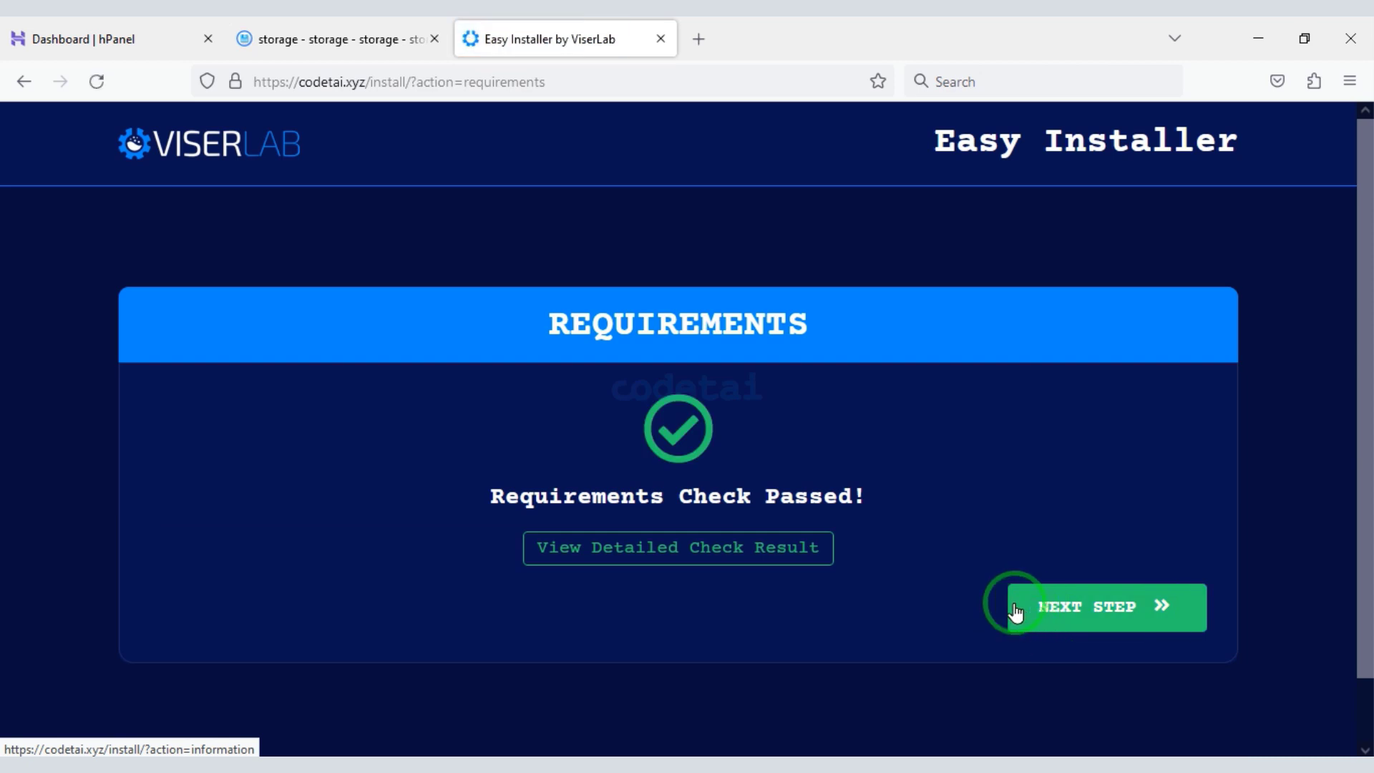
# Open the license certificate PDF and paste the licensee into the installer's Username field
pyautogui.click(1017, 612)
pyautogui.moveTo(1363, 336); pyautogui.dragTo(1367, 554)
pyautogui.moveTo(120, 107)
pyautogui.mouseDown()
pyautogui.moveTo(875, 219)
pyautogui.moveTo(1215, 225)
pyautogui.mouseUp()
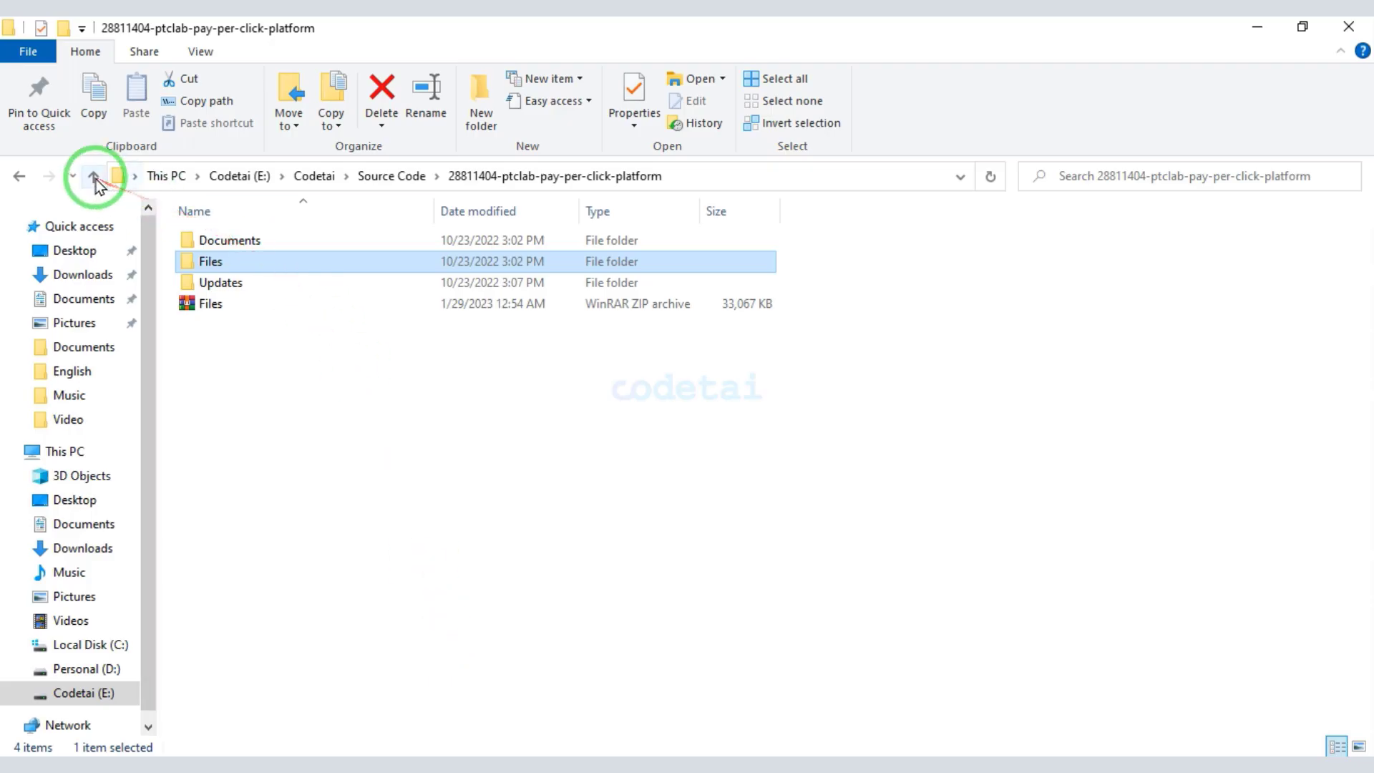
pyautogui.click(93, 179)
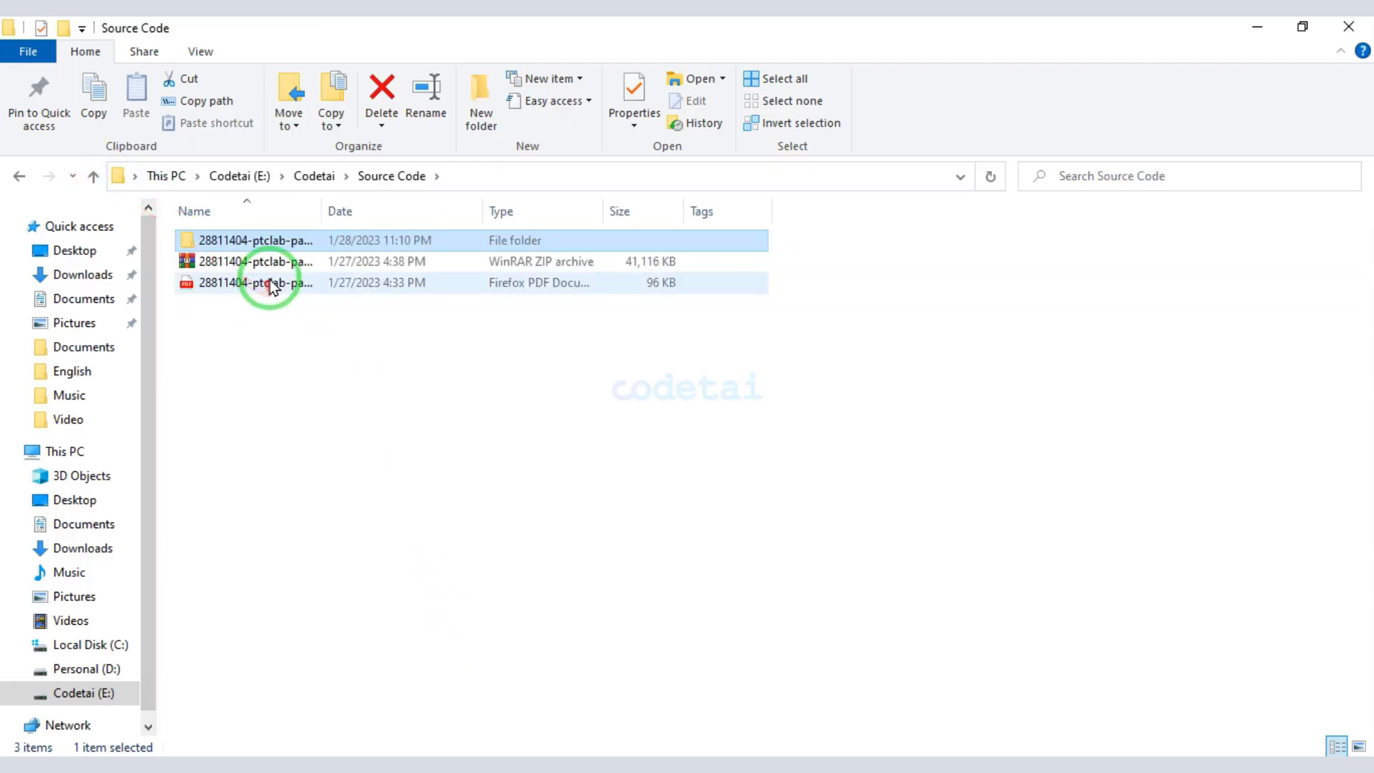
pyautogui.doubleClick(267, 280)
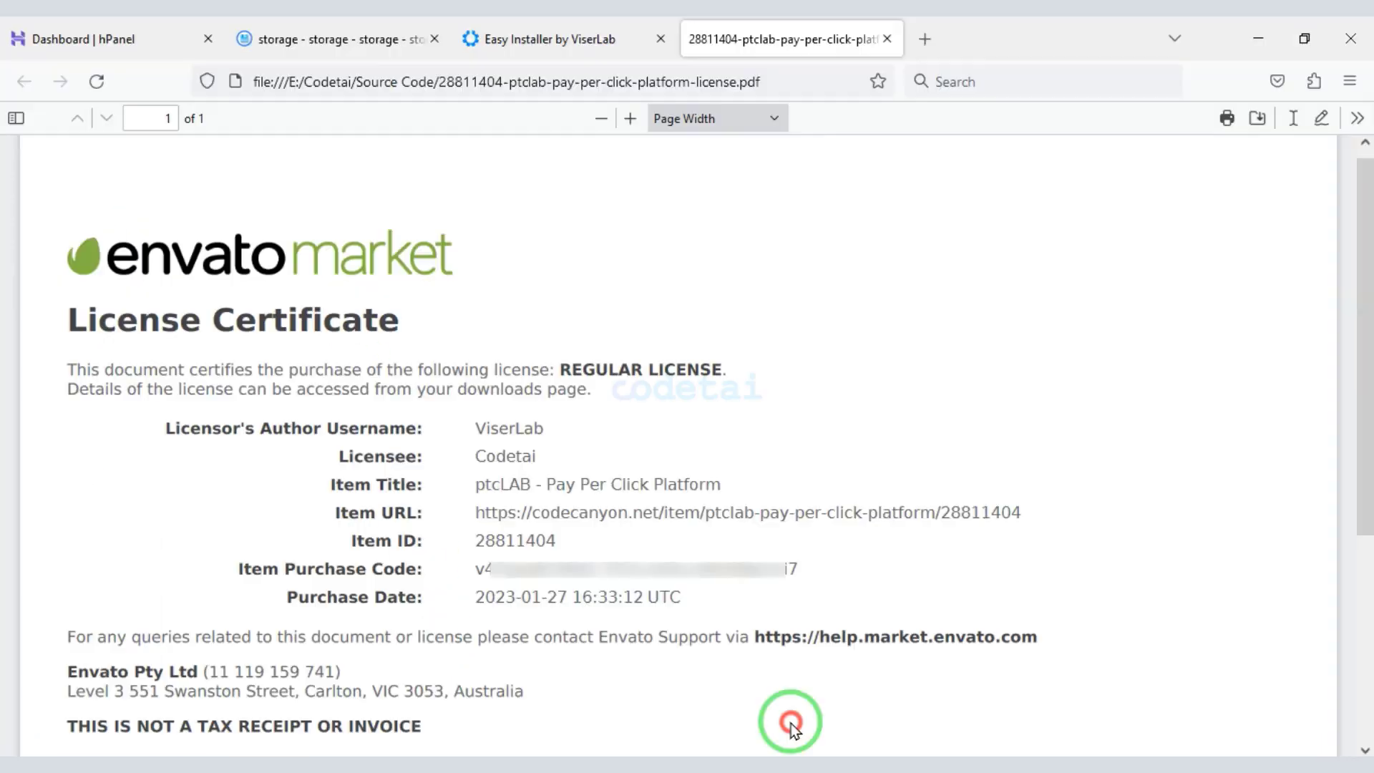
pyautogui.rightClick(507, 459)
pyautogui.click(533, 481)
pyautogui.click(566, 39)
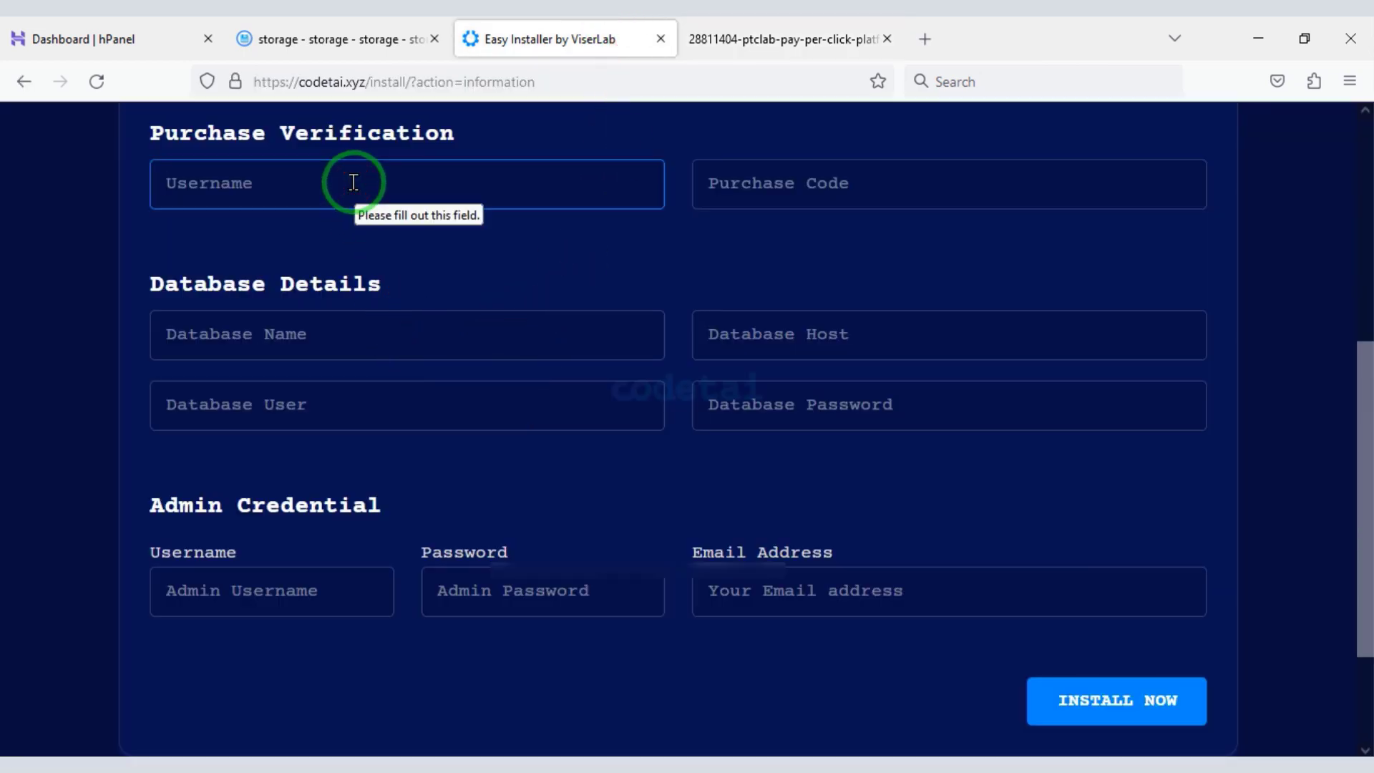
pyautogui.hotkey('ctrl', 'v')
# Copy the item purchase code from the certificate into the Purchase Code field
pyautogui.click(745, 39)
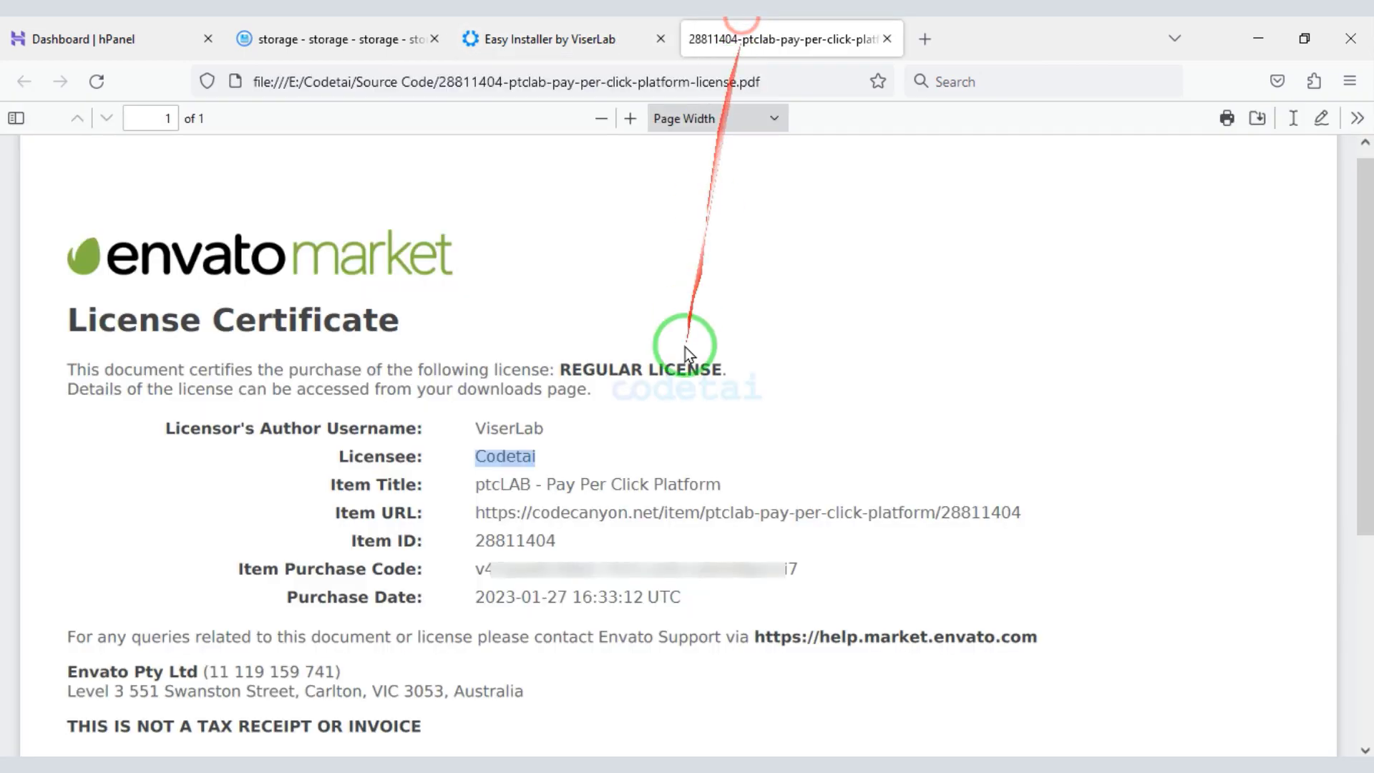
pyautogui.rightClick(678, 576)
pyautogui.click(727, 329)
pyautogui.click(605, 39)
pyautogui.click(795, 180)
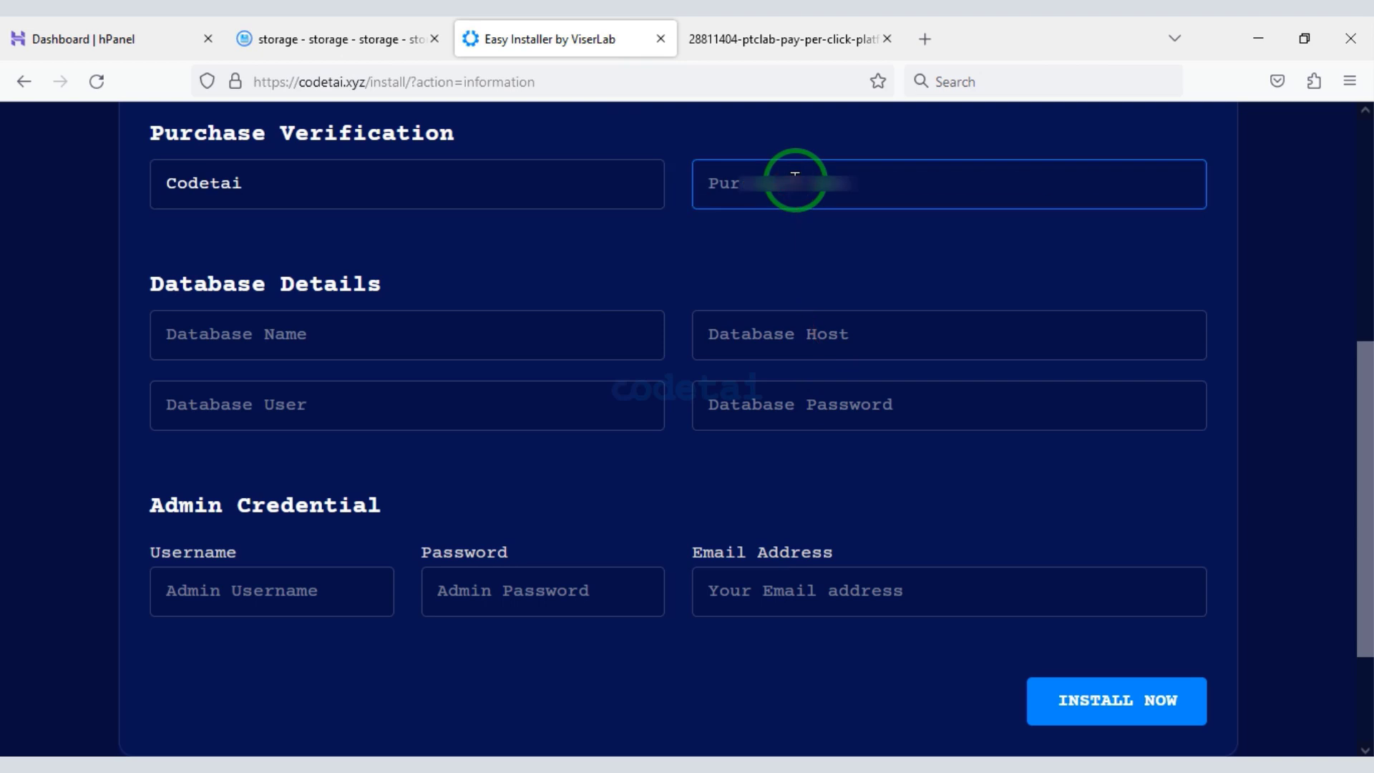
pyautogui.click(888, 39)
pyautogui.scroll(-2, 1350, 582)
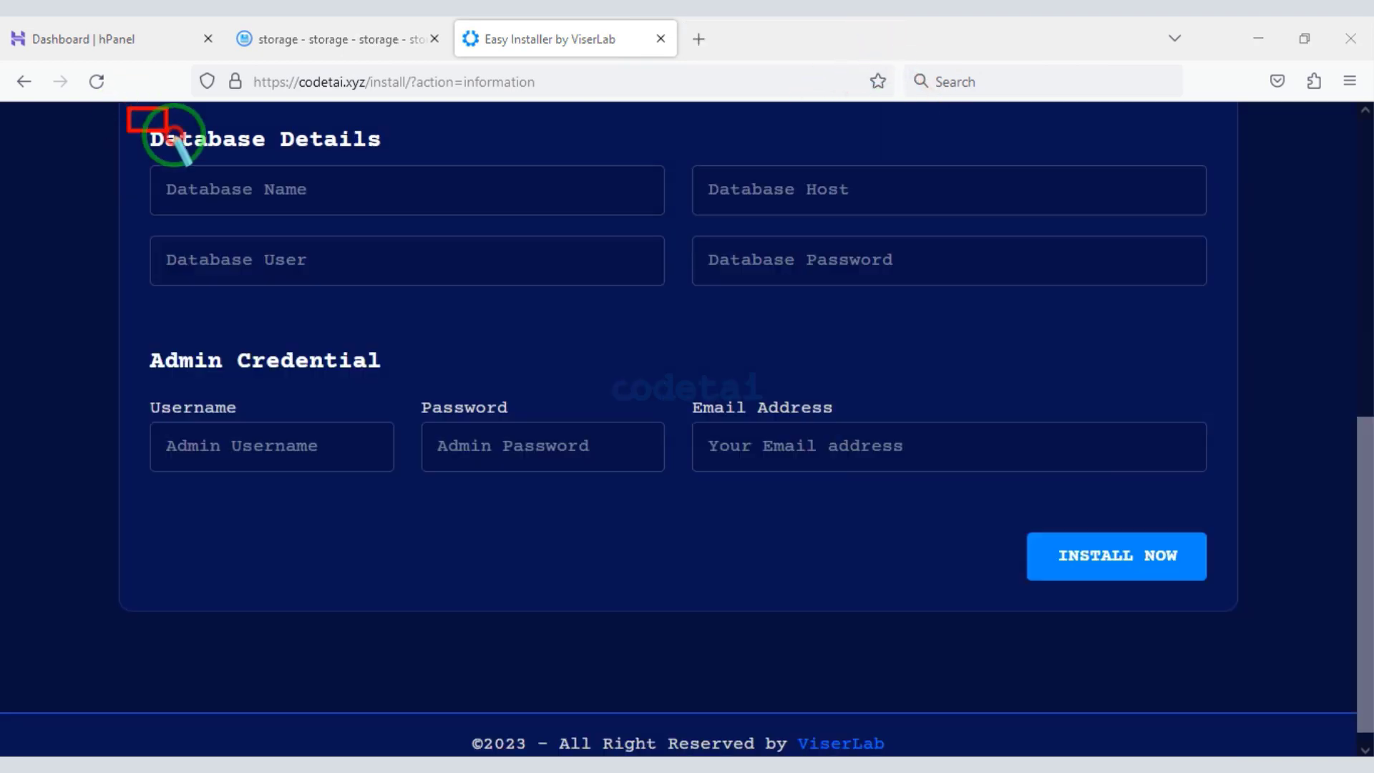
pyautogui.moveTo(129, 109)
pyautogui.mouseDown()
pyautogui.moveTo(869, 321)
pyautogui.moveTo(1224, 329)
pyautogui.mouseUp()
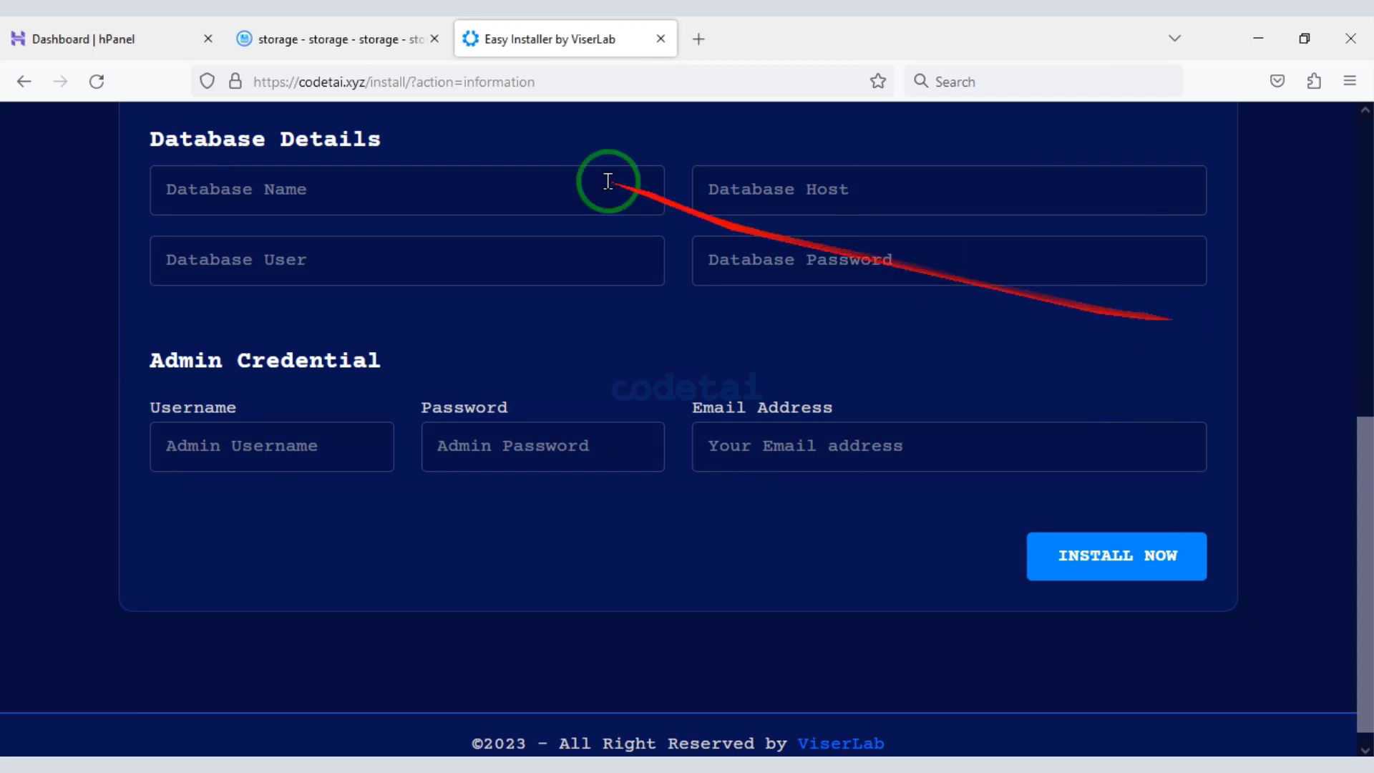
pyautogui.click(79, 39)
pyautogui.moveTo(1358, 343); pyautogui.dragTo(1353, 561)
# Navigate to the MySQL Databases page in hPanel
pyautogui.click(145, 581)
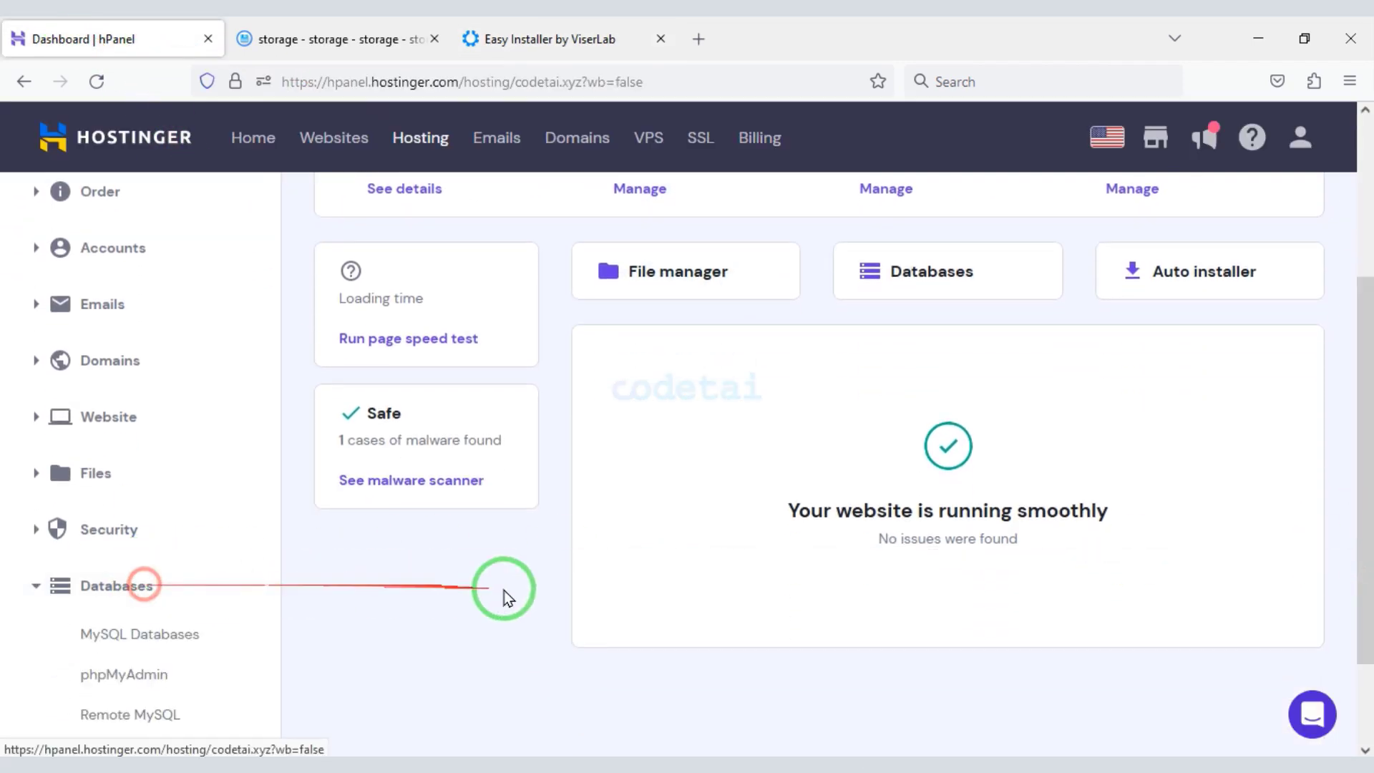
pyautogui.moveTo(1363, 481); pyautogui.dragTo(700, 558)
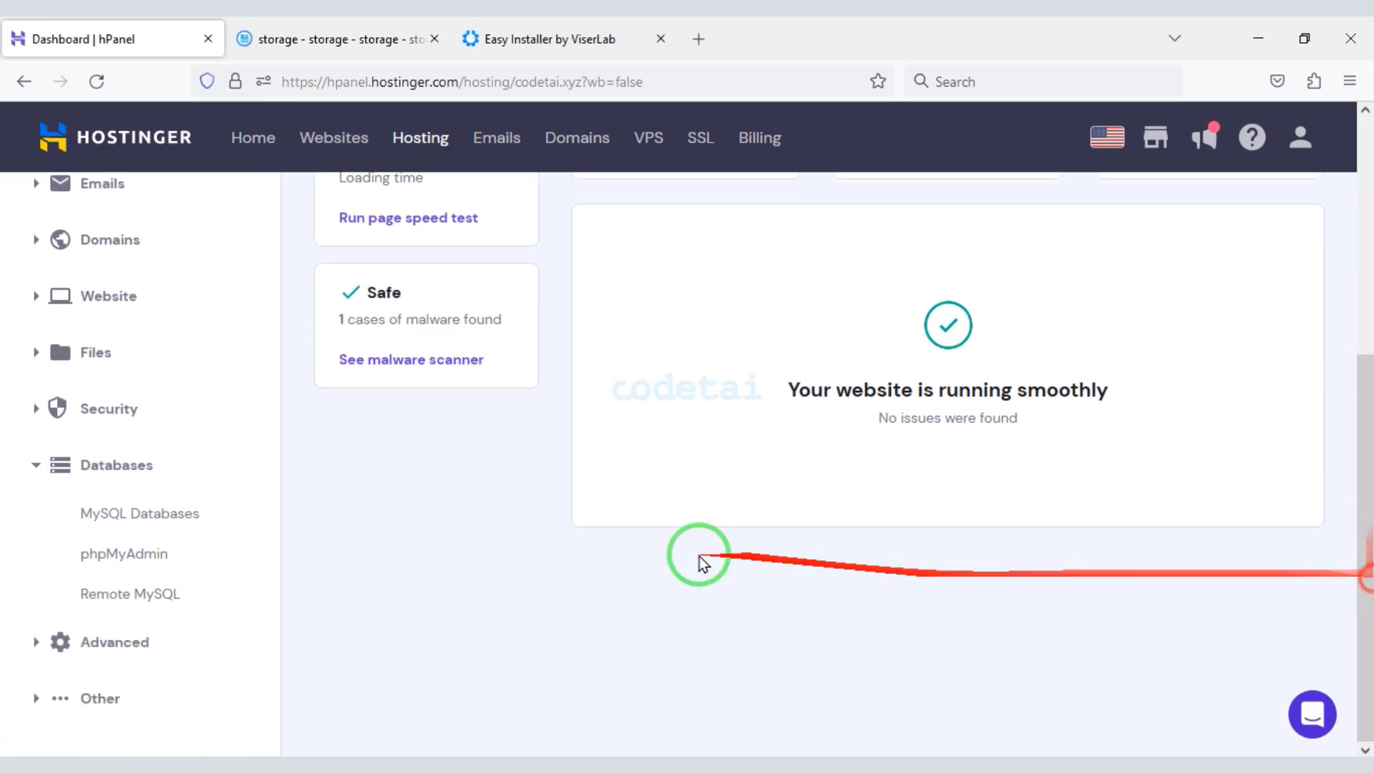
pyautogui.click(194, 514)
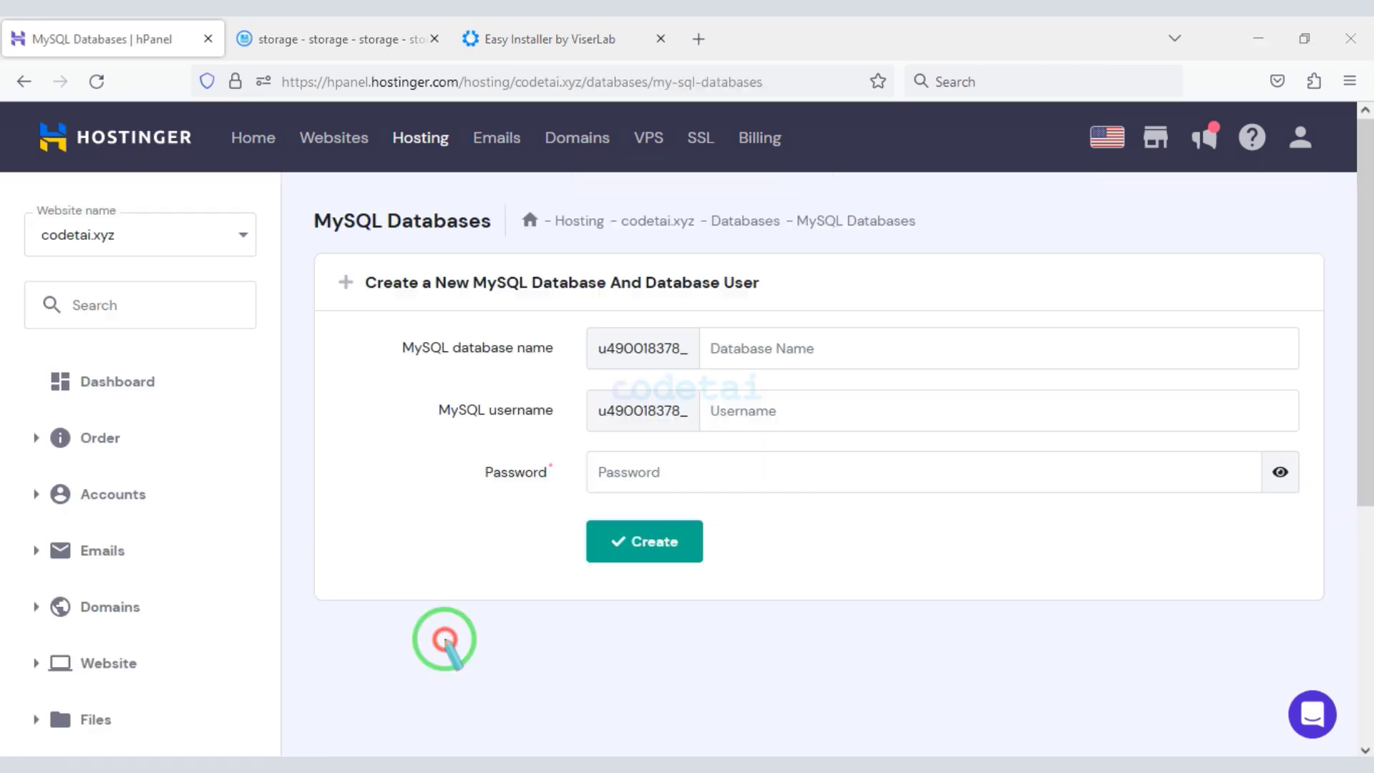
pyautogui.moveTo(422, 351)
pyautogui.mouseDown()
pyautogui.moveTo(1230, 528)
pyautogui.moveTo(1303, 528)
pyautogui.moveTo(1316, 511)
pyautogui.mouseUp()
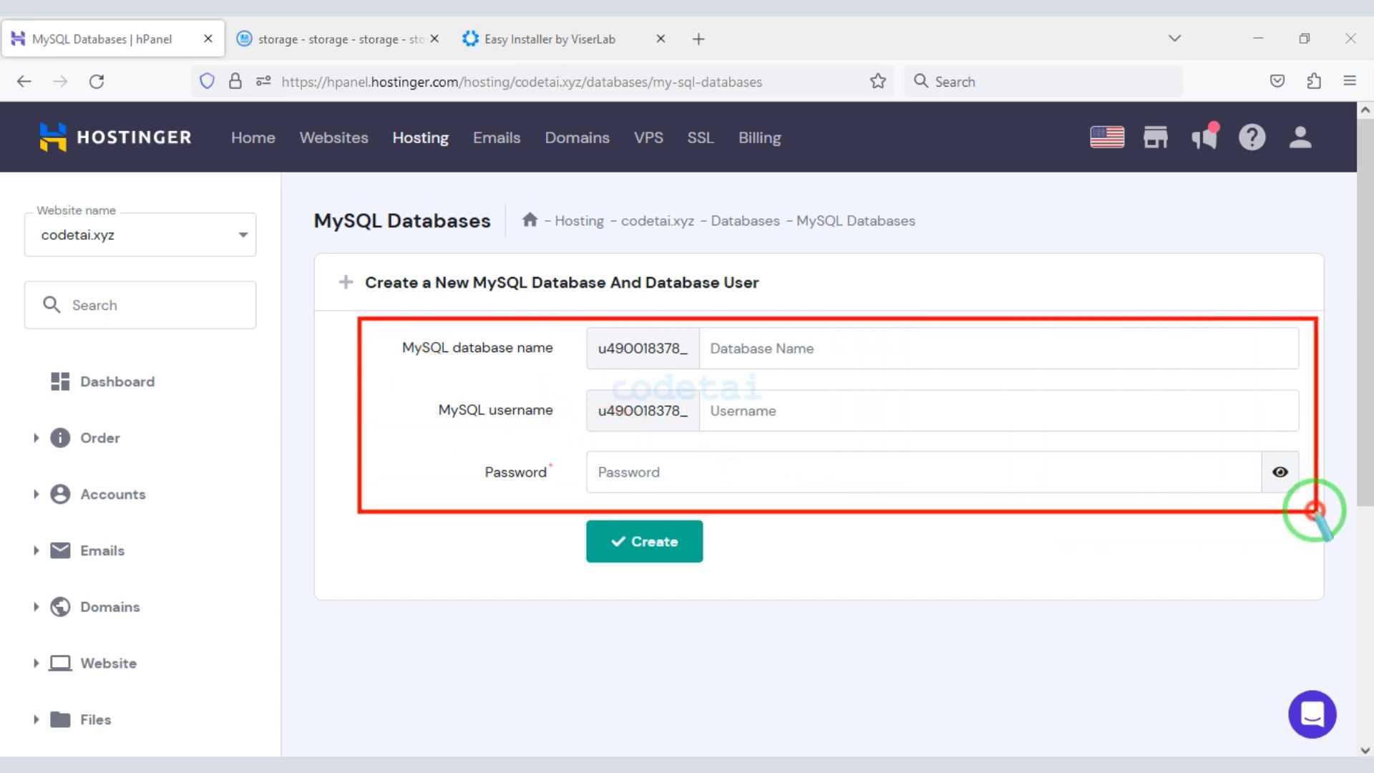
# Create database codetai with user usercodetai and a generated password, copying the password
pyautogui.click(815, 353)
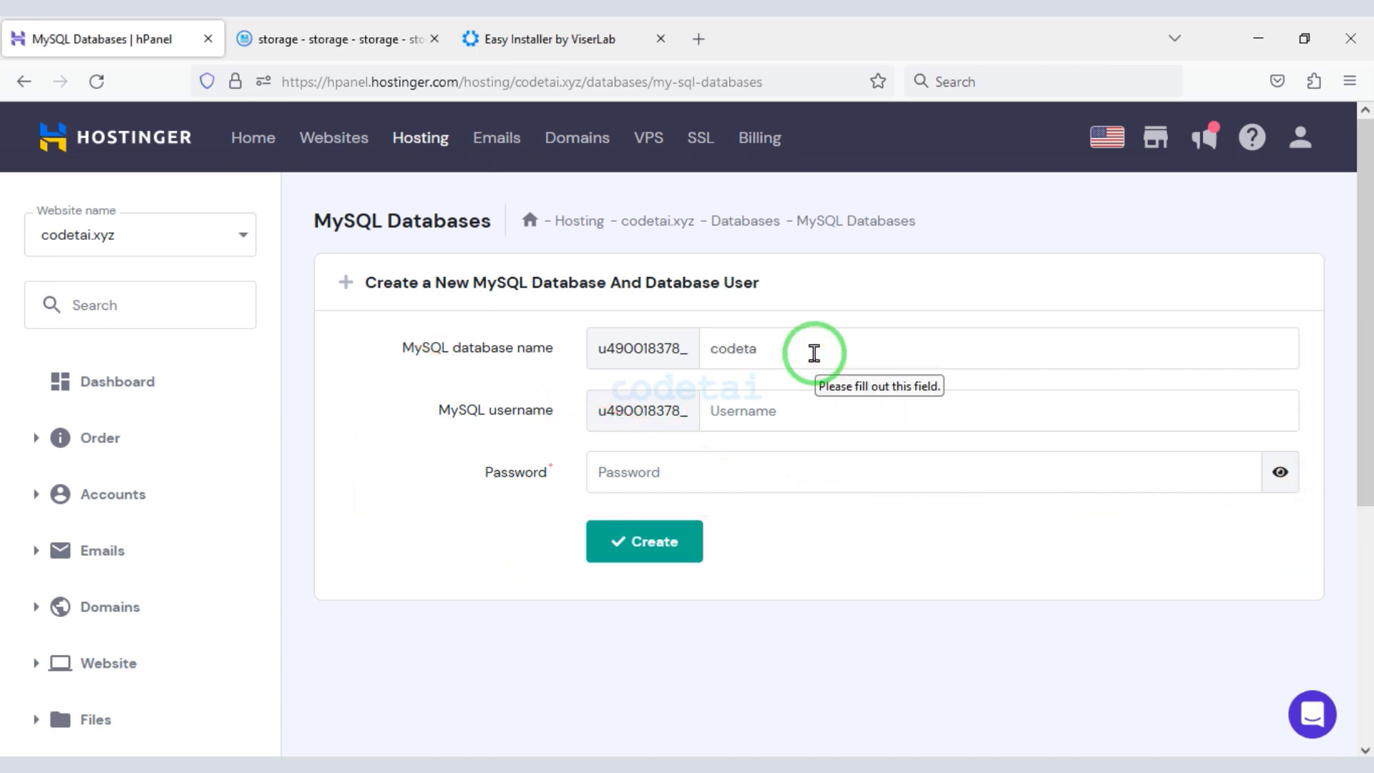
pyautogui.click(819, 403)
pyautogui.write('userc')
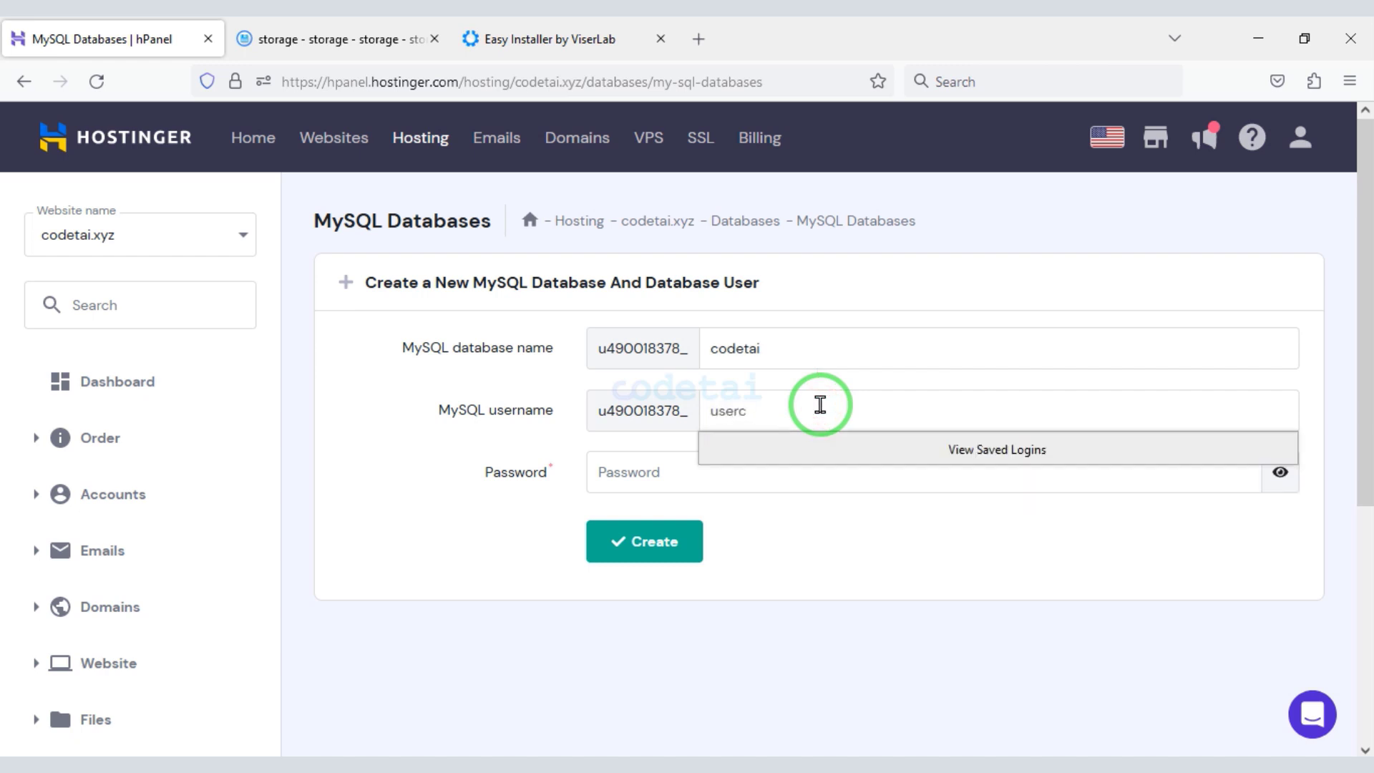
pyautogui.write('odetai')
pyautogui.click(1046, 476)
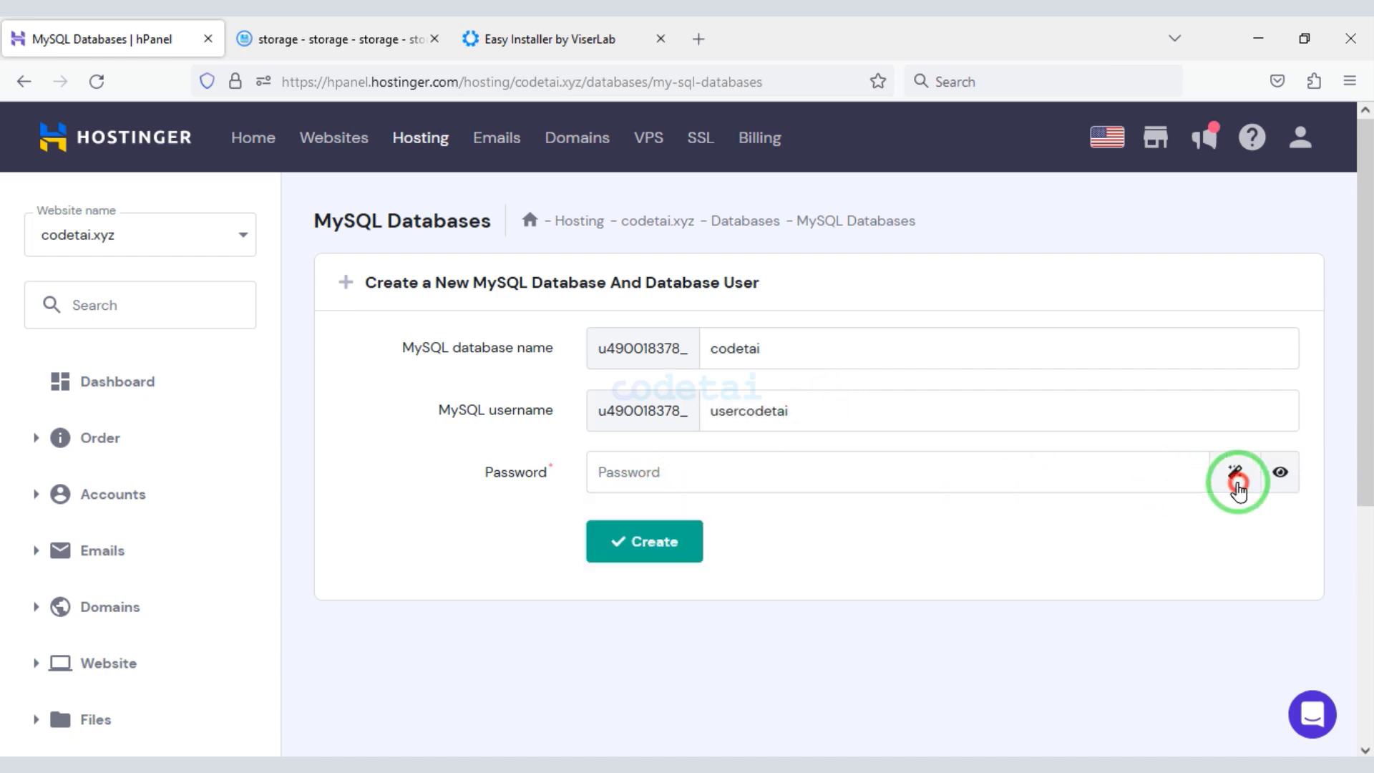
pyautogui.click(1234, 472)
pyautogui.rightClick(622, 473)
pyautogui.click(675, 188)
pyautogui.click(644, 541)
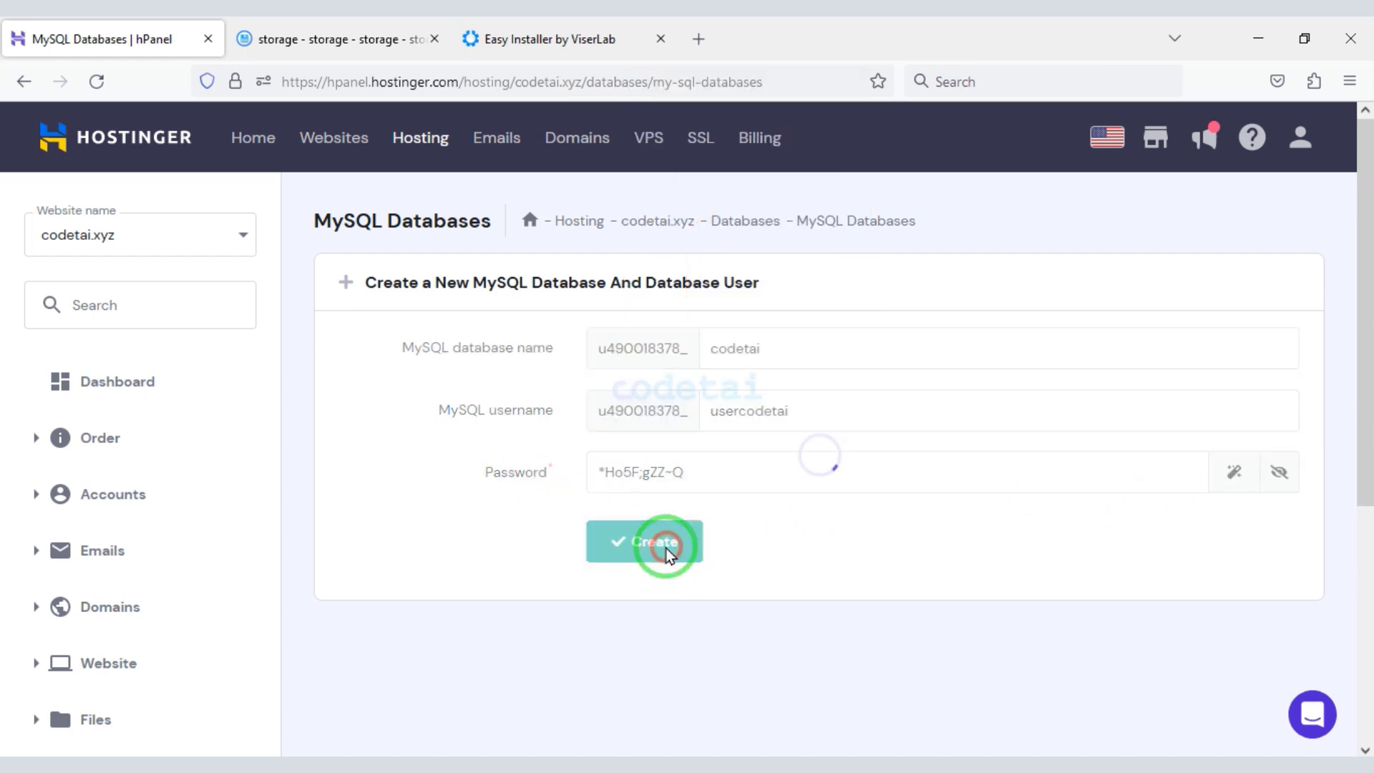
pyautogui.click(562, 39)
pyautogui.rightClick(774, 265)
# Paste the generated password and copy the full database name into Database Name
pyautogui.click(813, 408)
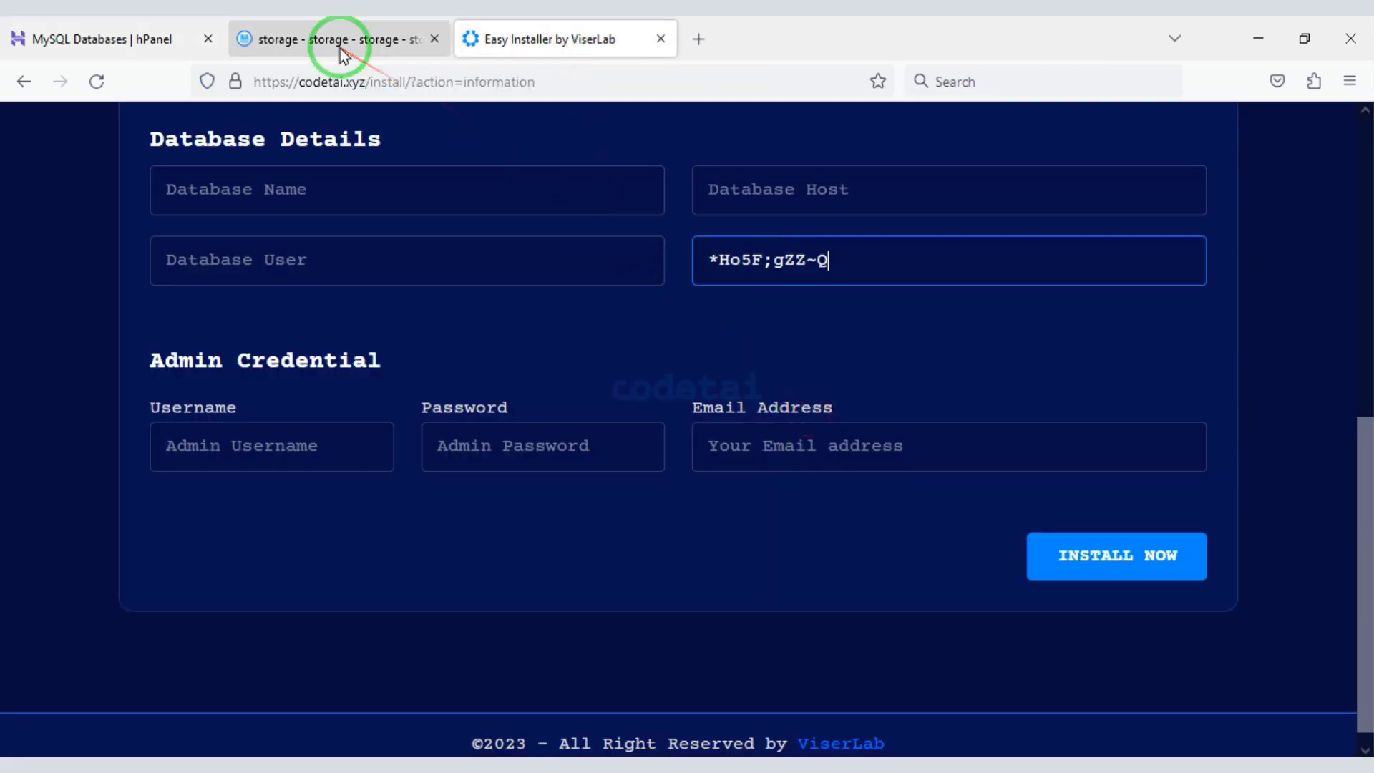
pyautogui.click(107, 39)
pyautogui.scroll(-2, 1364, 494)
pyautogui.moveTo(1367, 494); pyautogui.dragTo(1365, 561)
pyautogui.moveTo(501, 520); pyautogui.dragTo(306, 514)
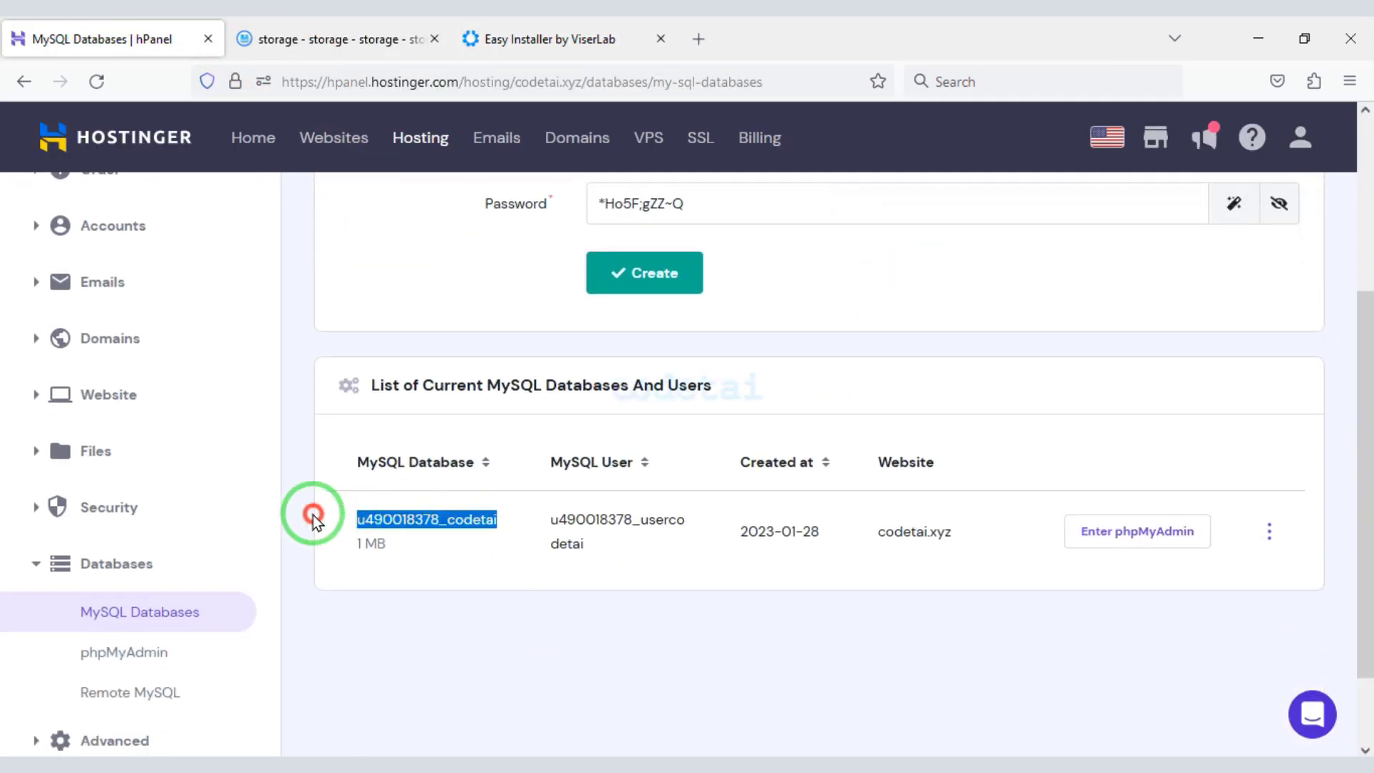
pyautogui.rightClick(430, 521)
pyautogui.click(429, 538)
pyautogui.click(581, 24)
pyautogui.click(374, 191)
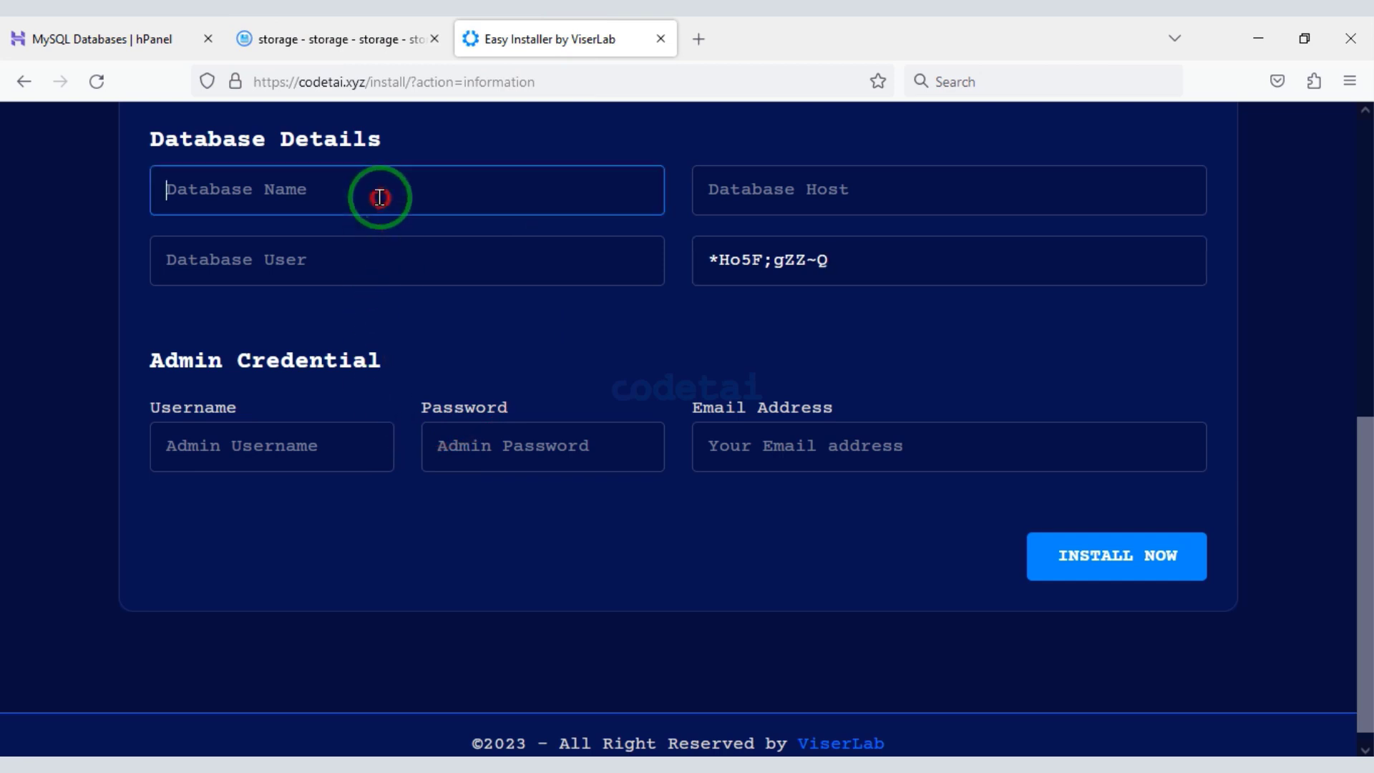
pyautogui.hotkey('ctrl', 'v')
# Copy the MySQL user name from hPanel into the Database User field
pyautogui.click(108, 39)
pyautogui.moveTo(653, 567); pyautogui.dragTo(536, 527)
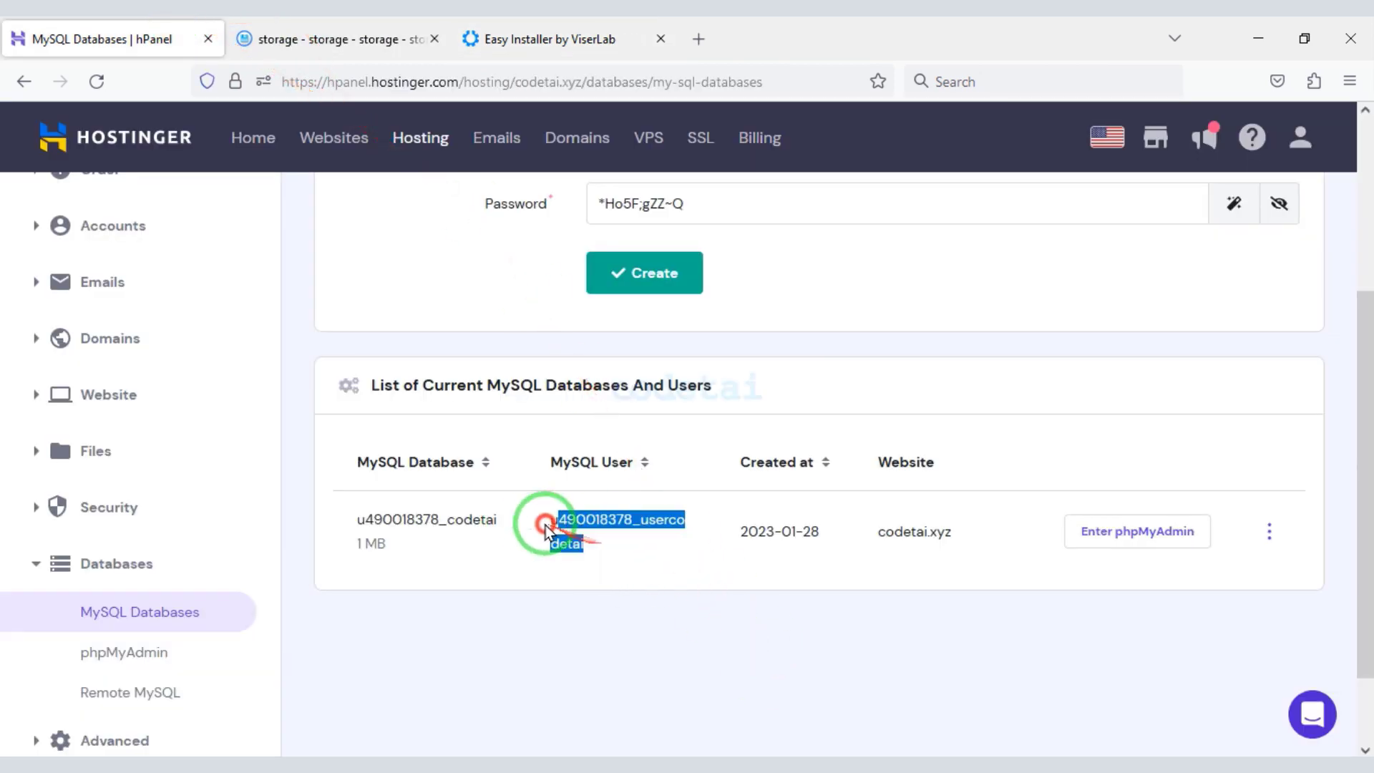
pyautogui.rightClick(629, 515)
pyautogui.click(648, 533)
pyautogui.click(544, 39)
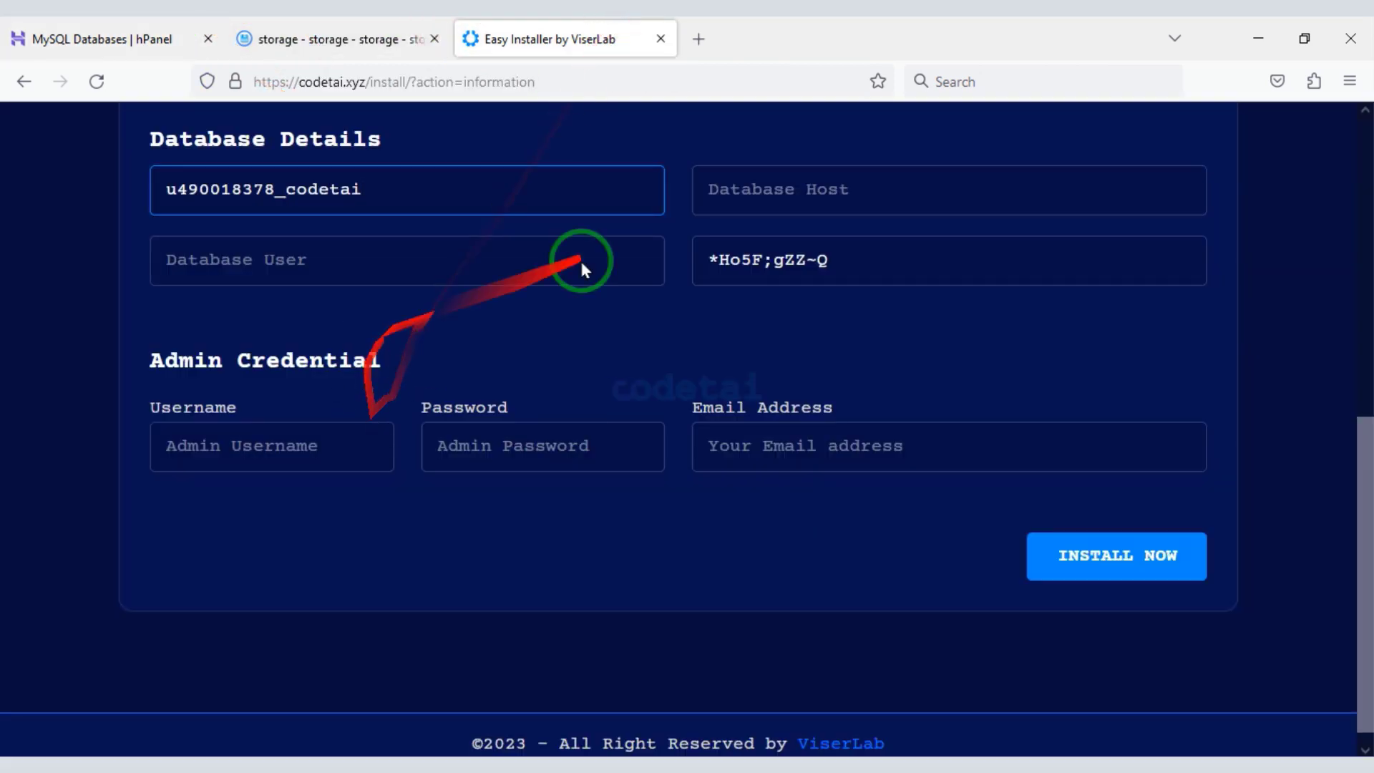
pyautogui.click(477, 250)
pyautogui.hotkey('ctrl', 'v')
# Set the database host to localhost, admin username to admin, and enter the admin password
pyautogui.click(835, 199)
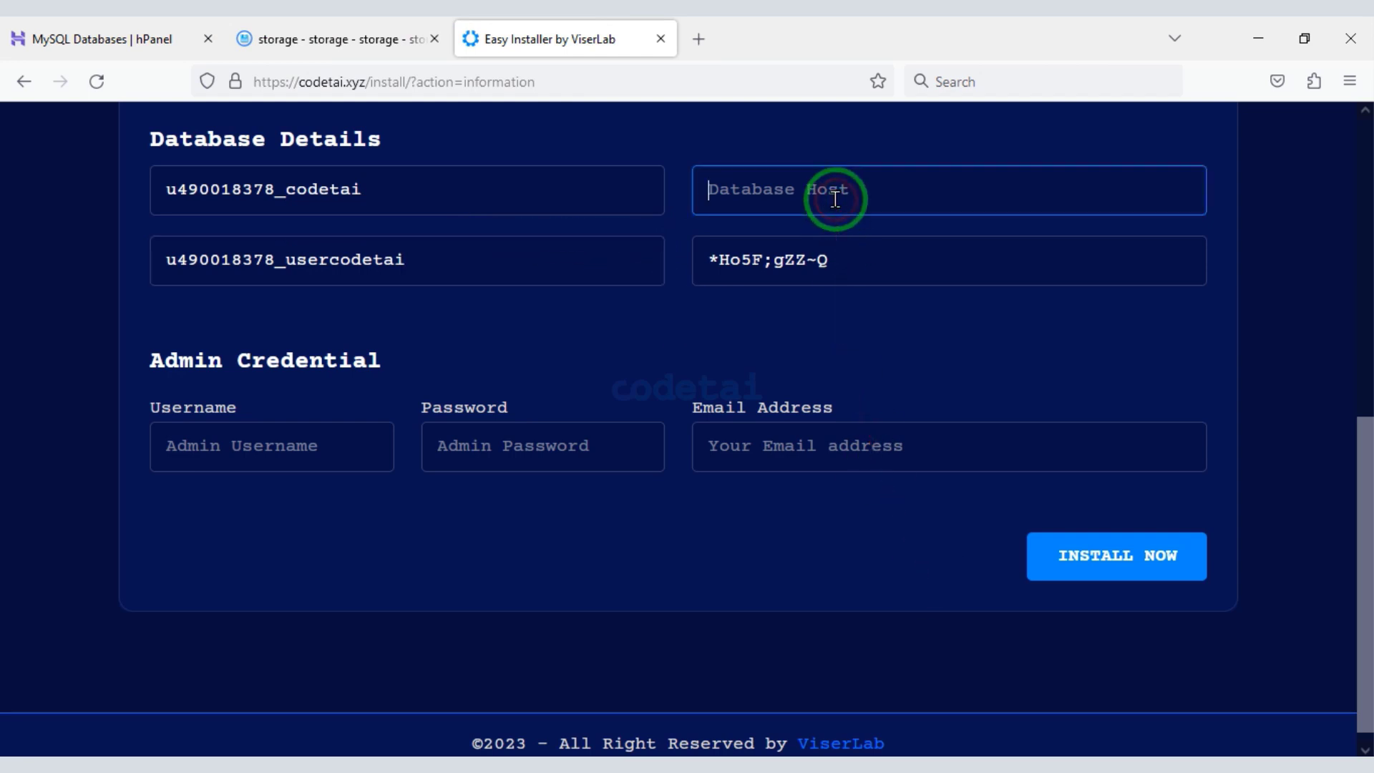
pyautogui.write('localhost')
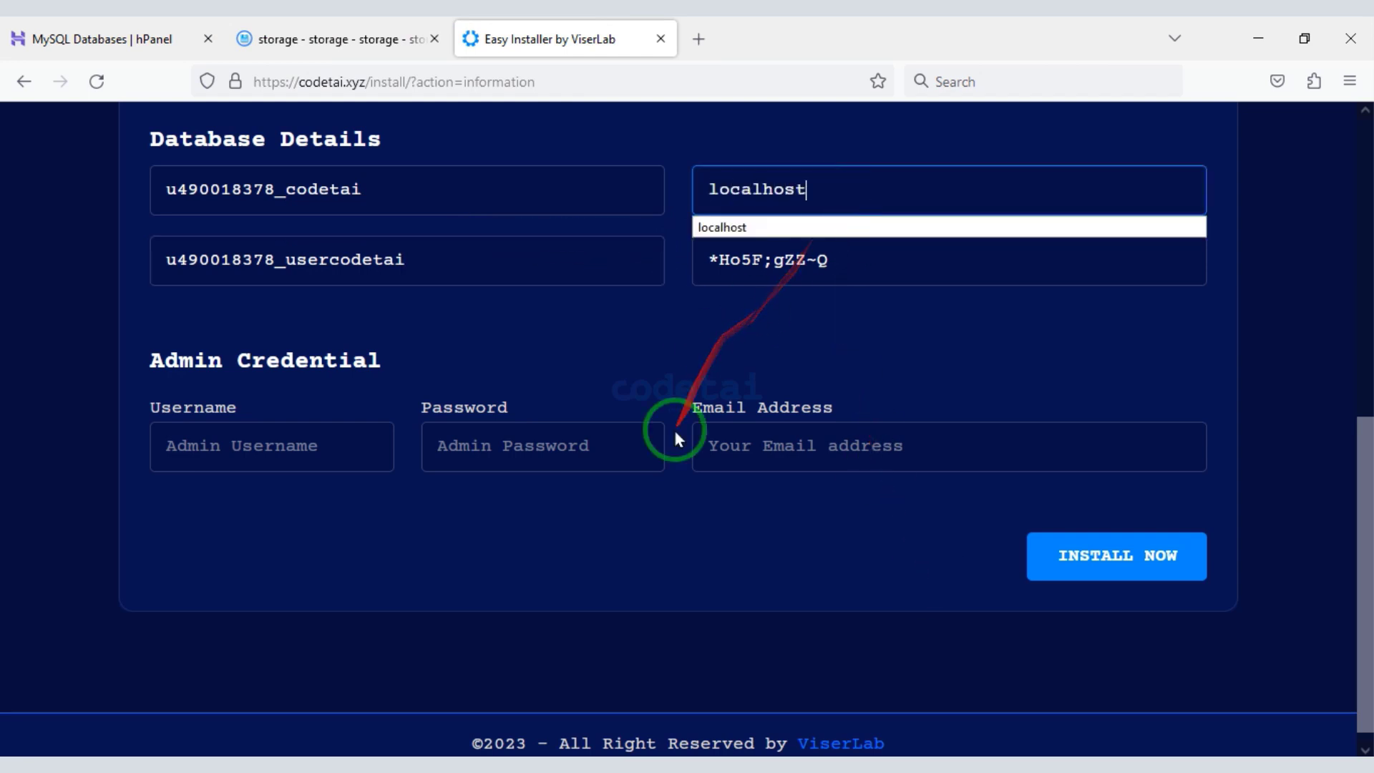
pyautogui.click(312, 452)
pyautogui.write('adm')
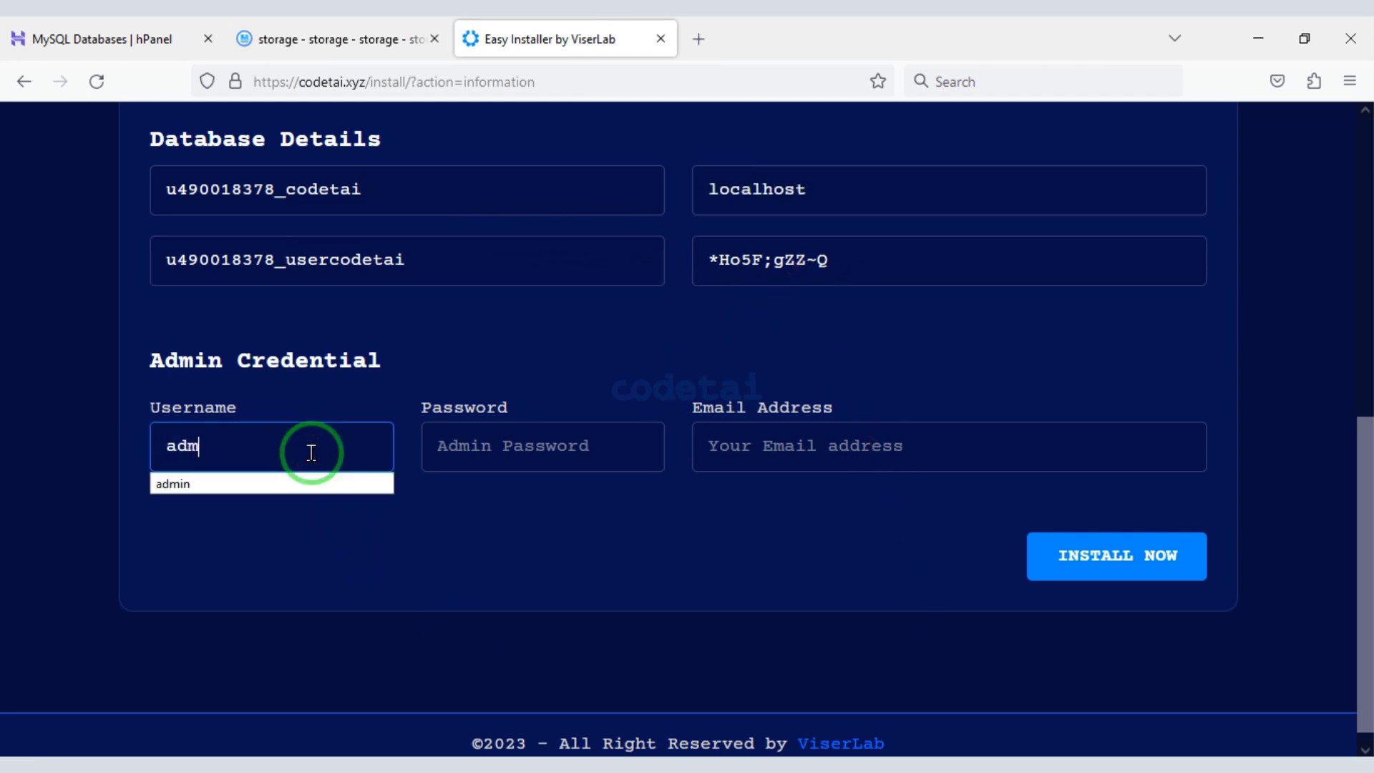
pyautogui.write('in')
pyautogui.click(467, 442)
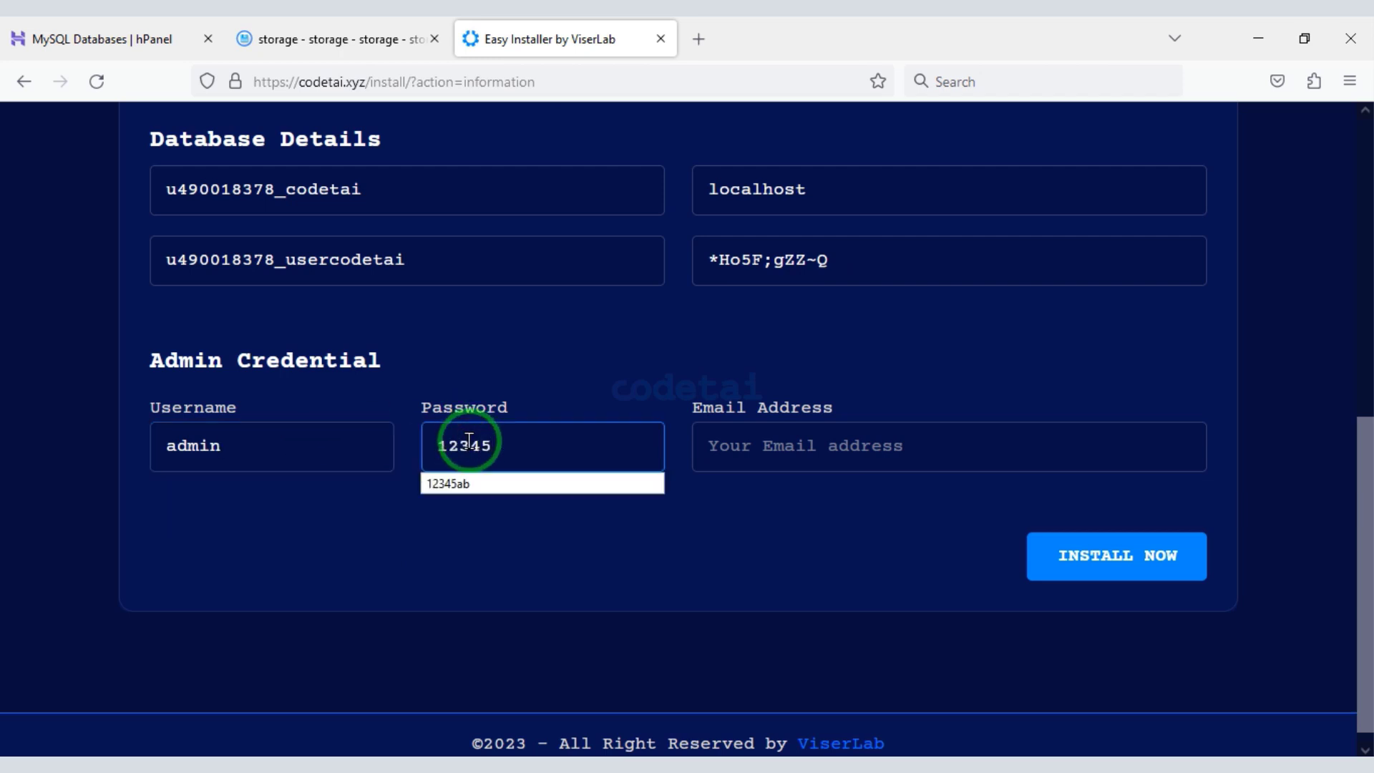
# Fill in the admin email address and start the installation
pyautogui.click(754, 450)
pyautogui.write('the')
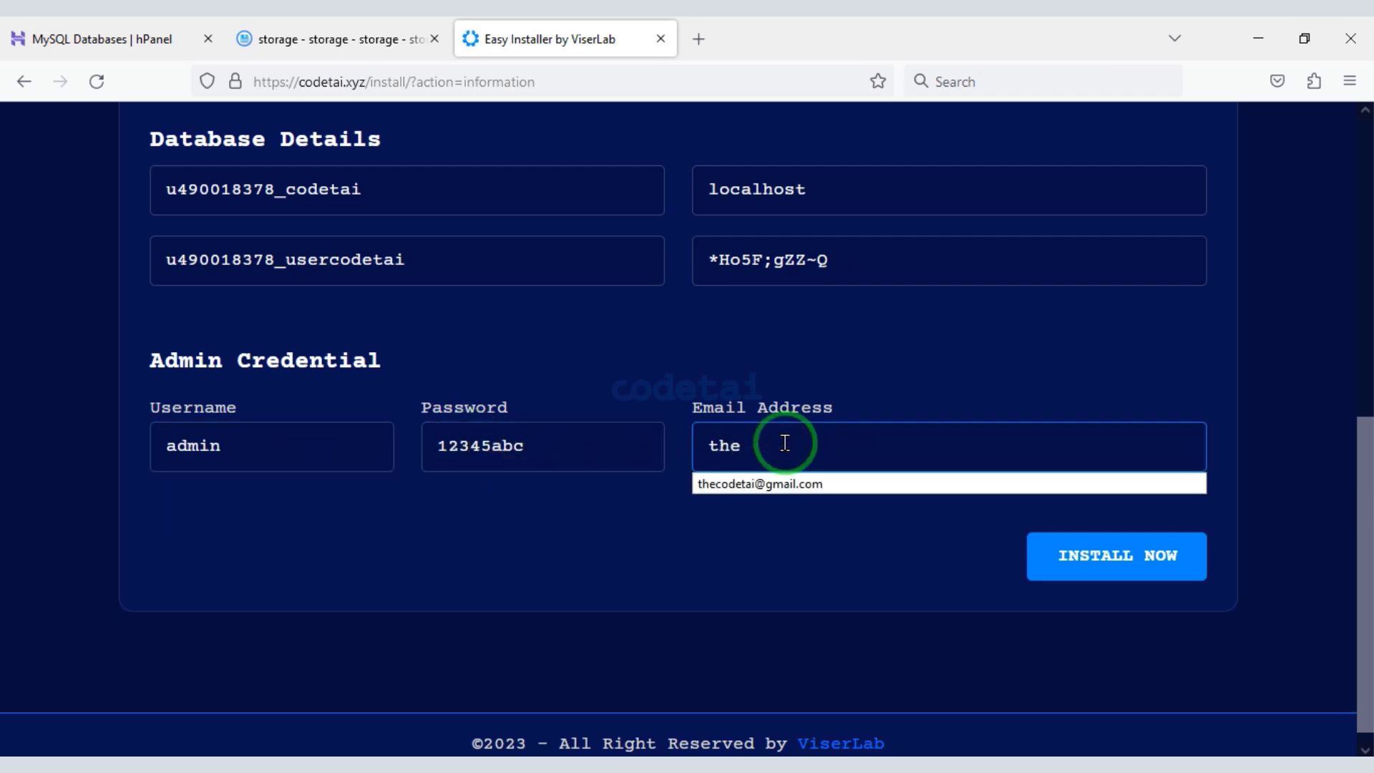
pyautogui.click(773, 479)
pyautogui.click(769, 569)
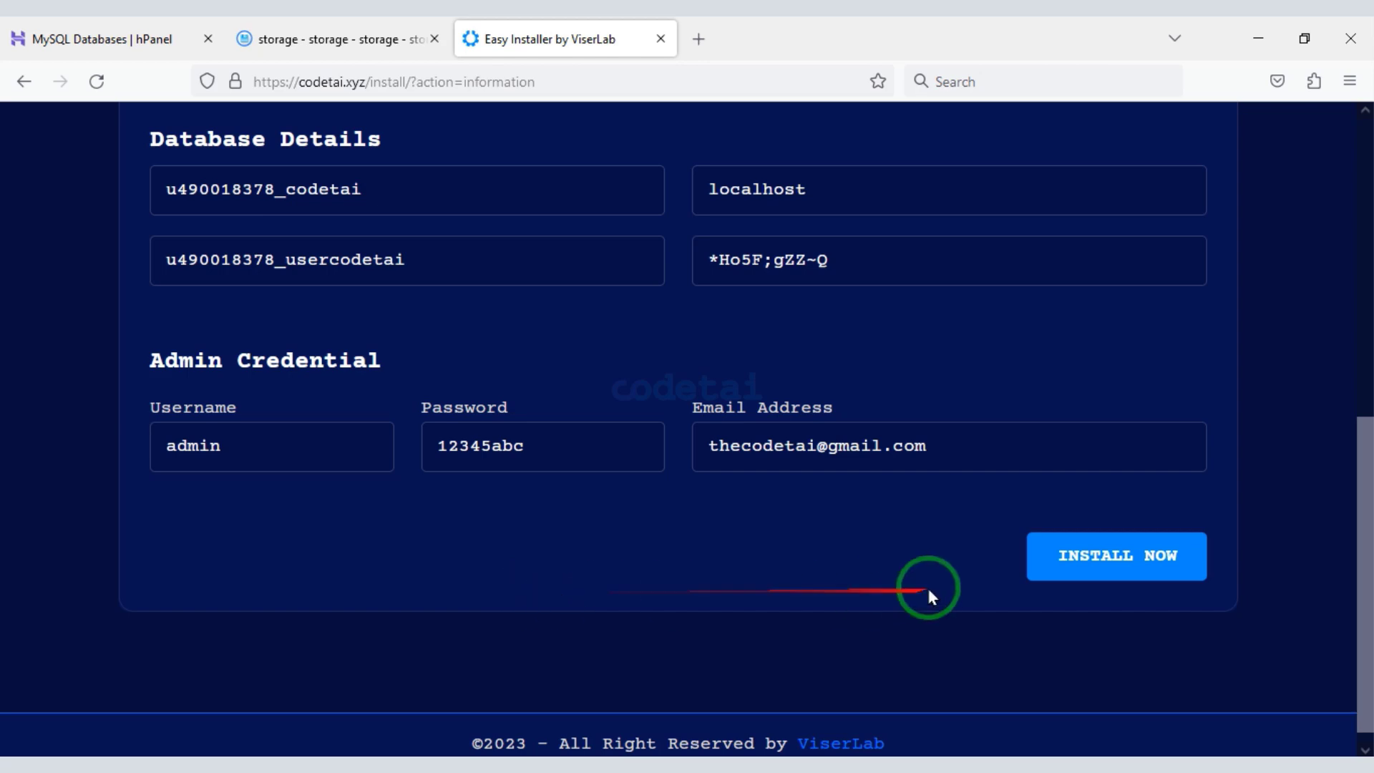
pyautogui.click(1090, 565)
# Open the newly installed PTCLab website
pyautogui.scroll(-3, 935, 583)
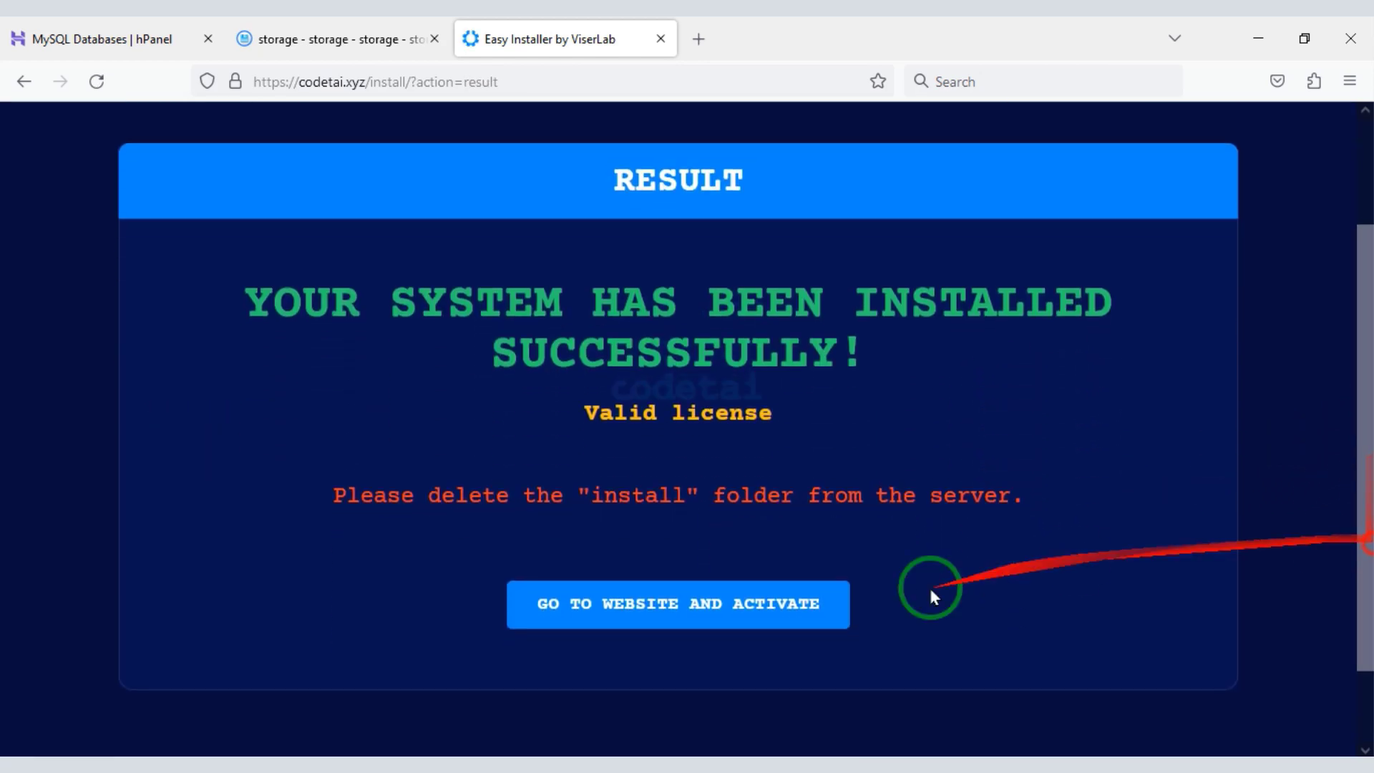
pyautogui.click(725, 628)
pyautogui.scroll(-6, 1369, 344)
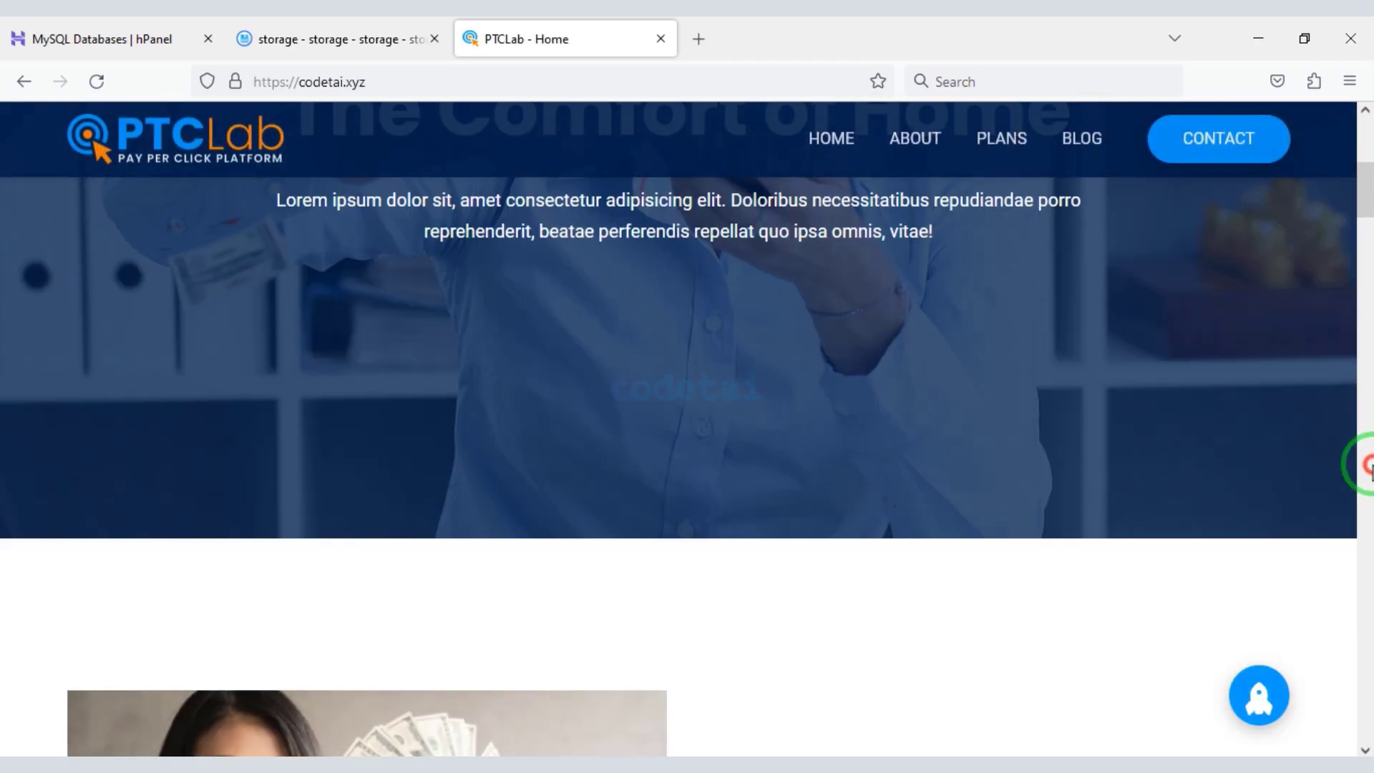
pyautogui.moveTo(1363, 211); pyautogui.dragTo(1367, 141)
# Delete the install folder from public_html in the file manager
pyautogui.click(392, 34)
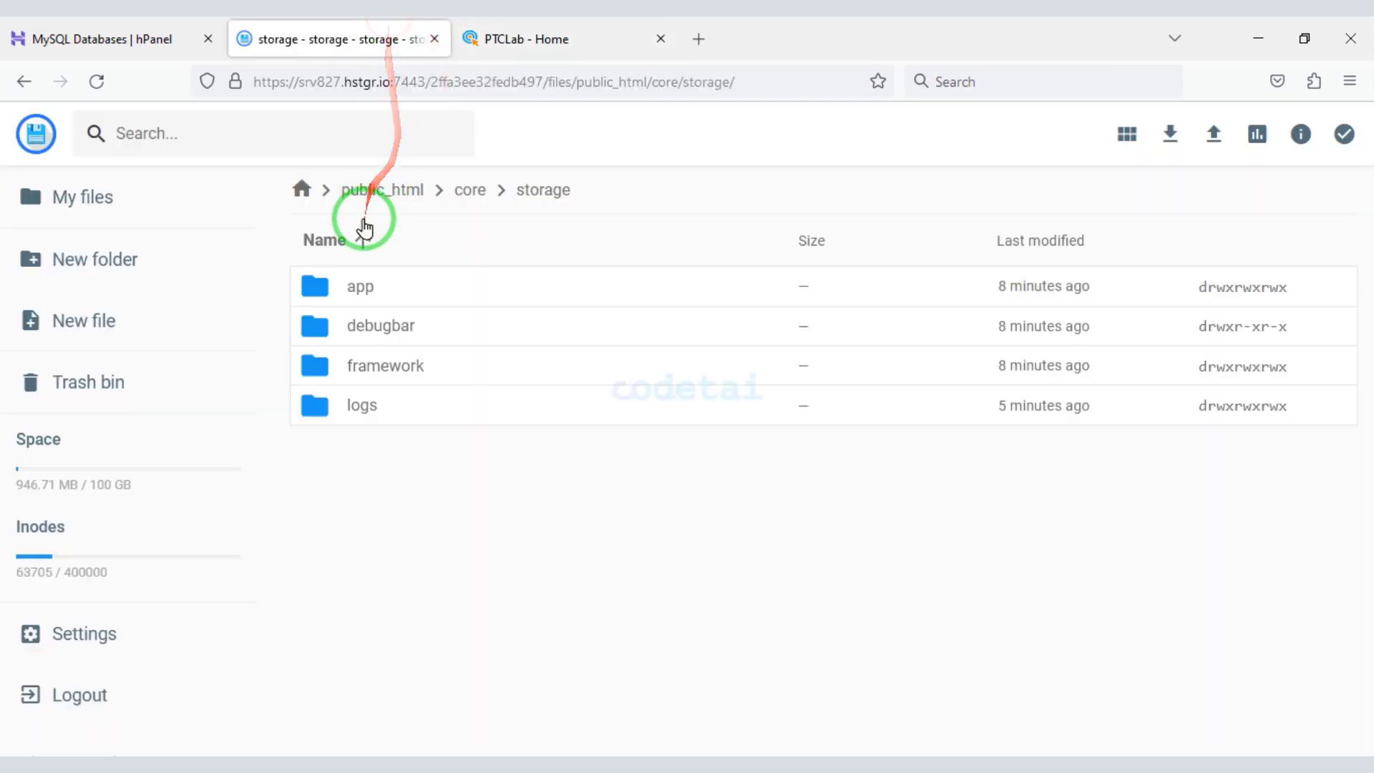
pyautogui.click(380, 193)
pyautogui.click(432, 367)
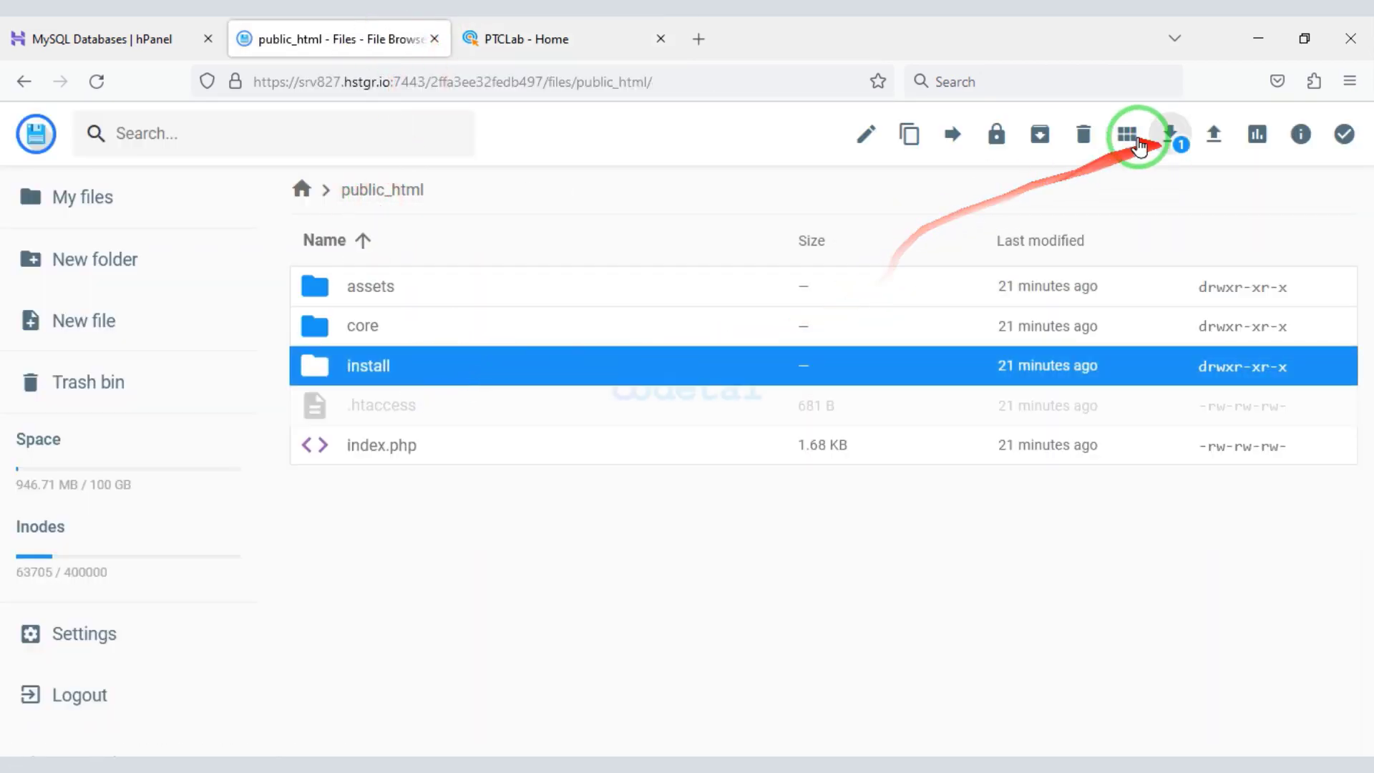
pyautogui.click(1084, 134)
pyautogui.click(842, 478)
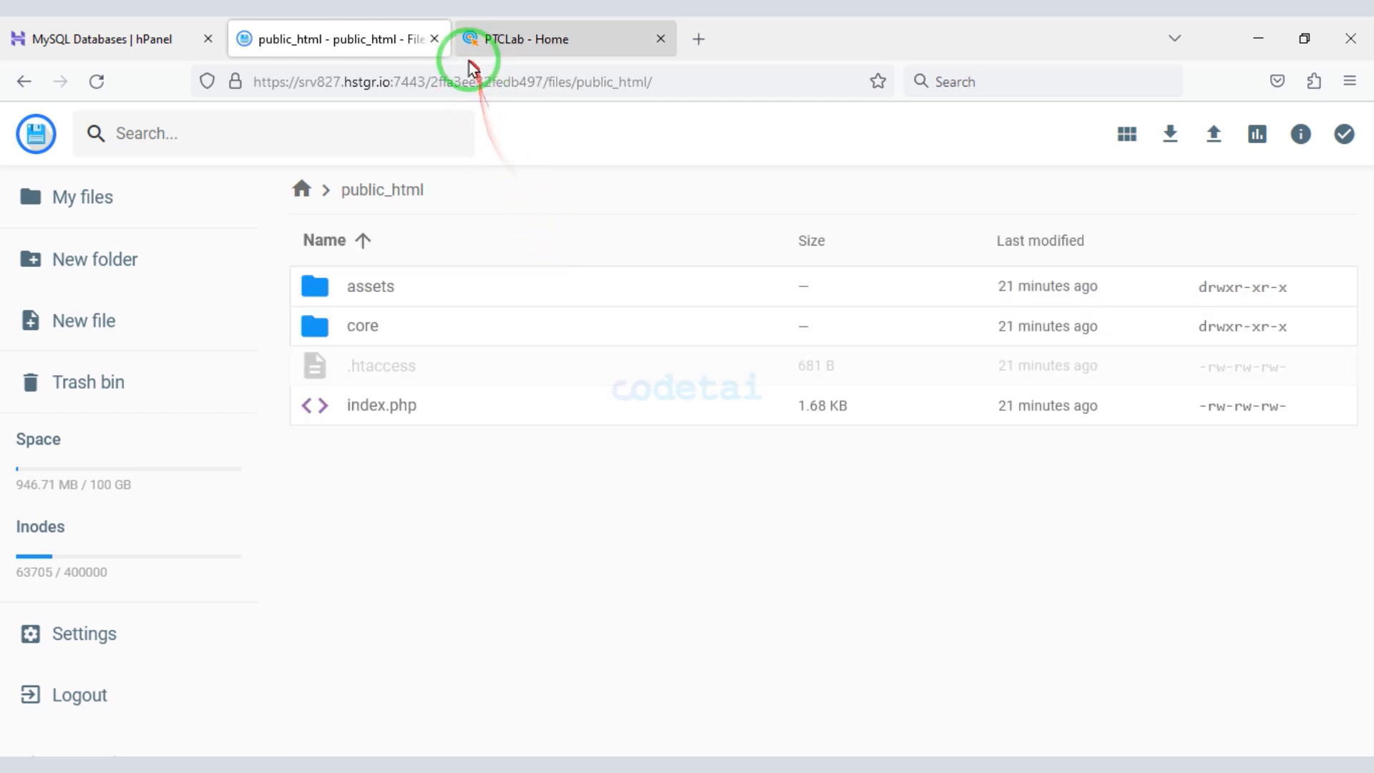
# Log in to the site's /admin panel as admin with Remember Me ticked
pyautogui.click(435, 39)
pyautogui.click(499, 82)
pyautogui.write('admin')
pyautogui.press('Return')
pyautogui.scroll(-3, 1355, 414)
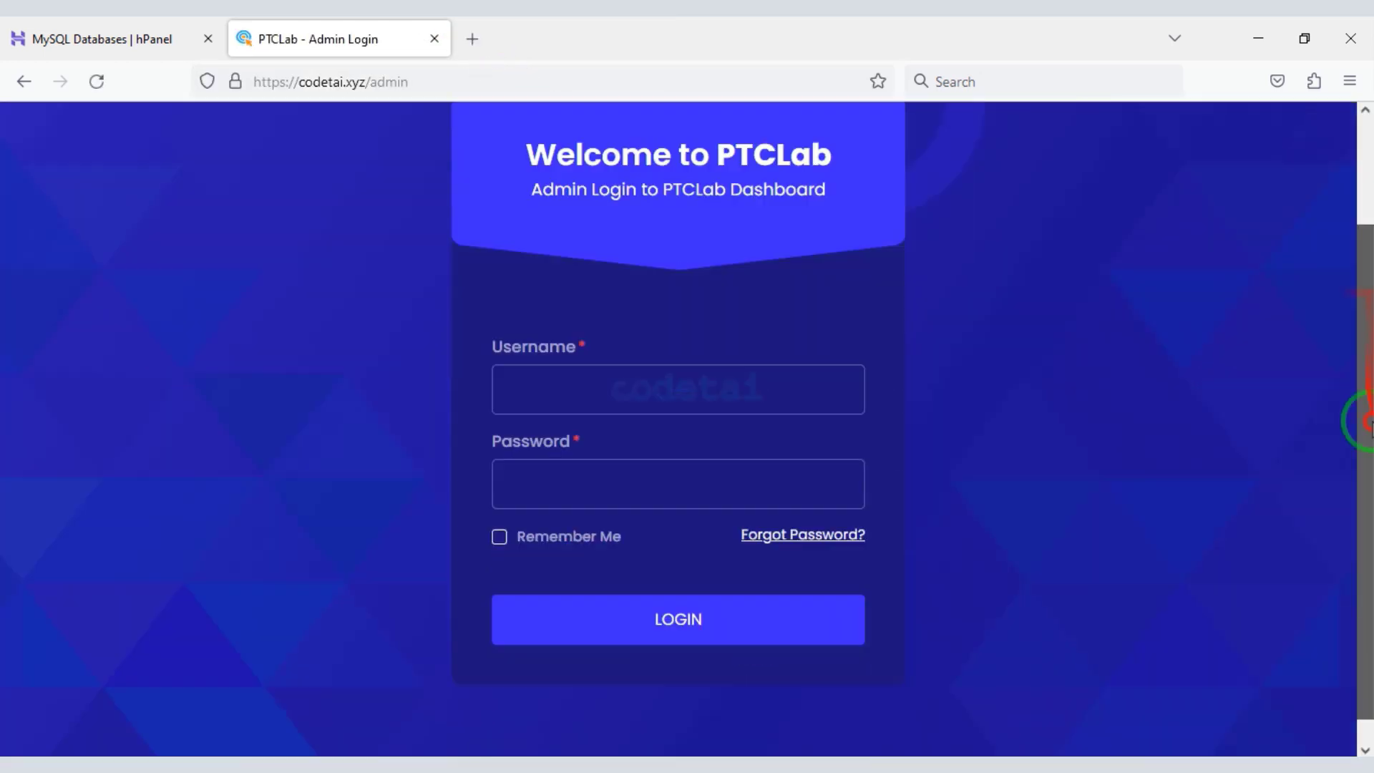
pyautogui.click(629, 352)
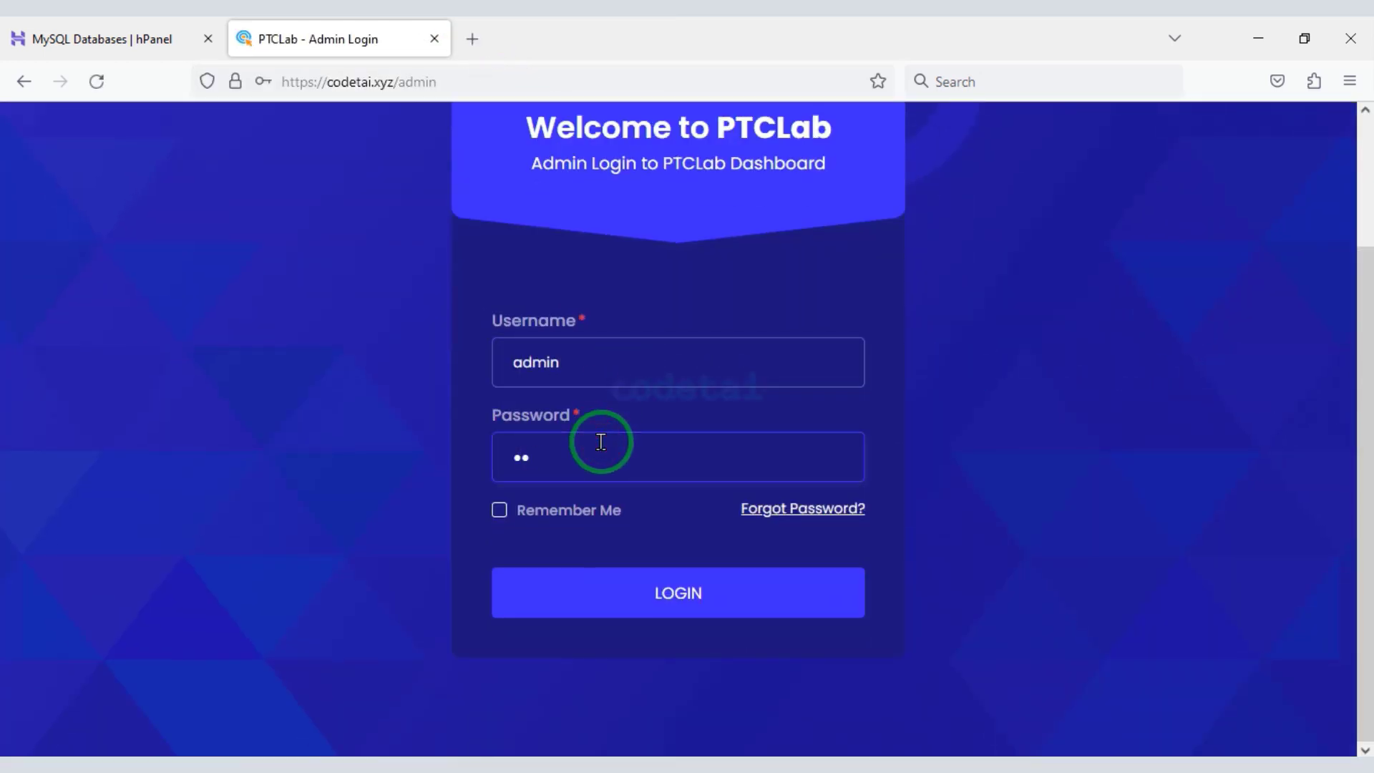
pyautogui.click(568, 513)
pyautogui.click(605, 577)
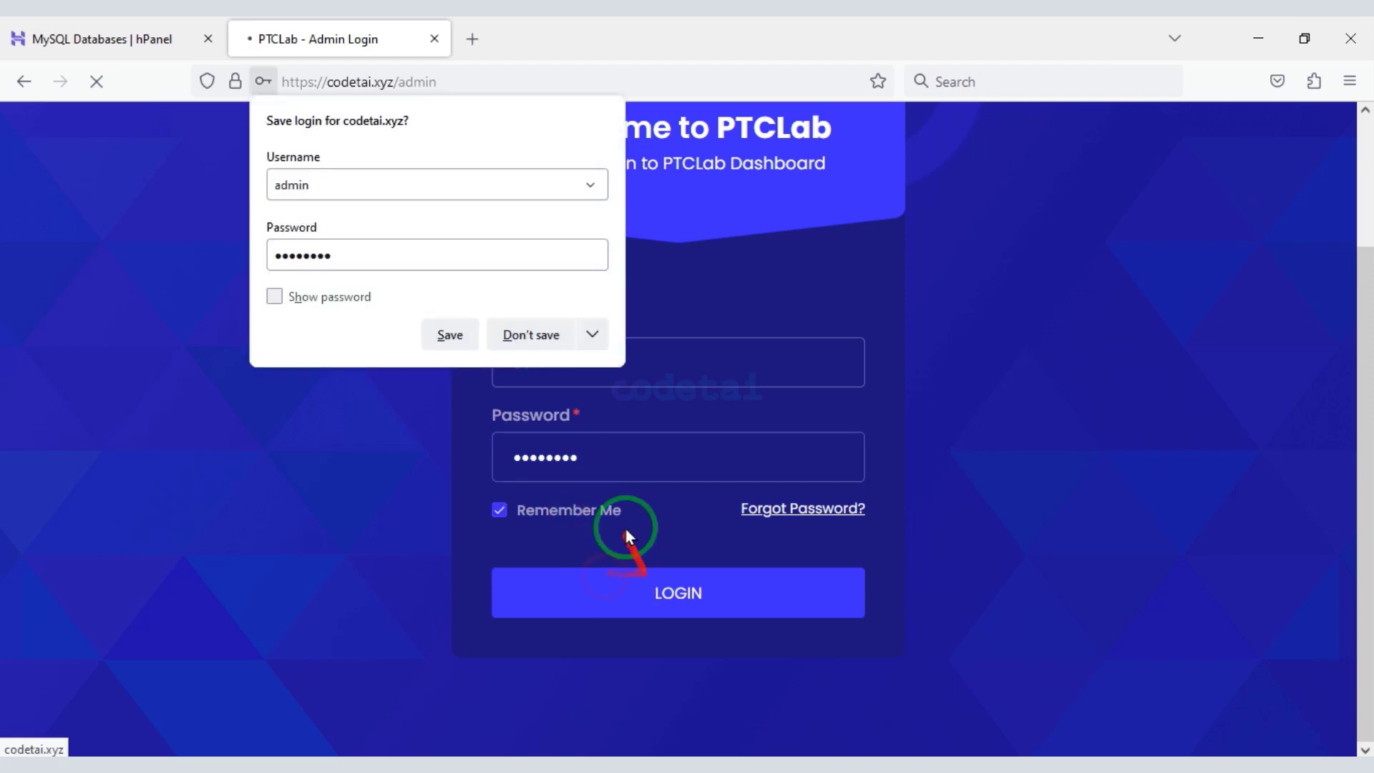
# Scroll through the admin dashboard showing zero users and $0.00 deposited
pyautogui.moveTo(1358, 258); pyautogui.dragTo(1360, 681)
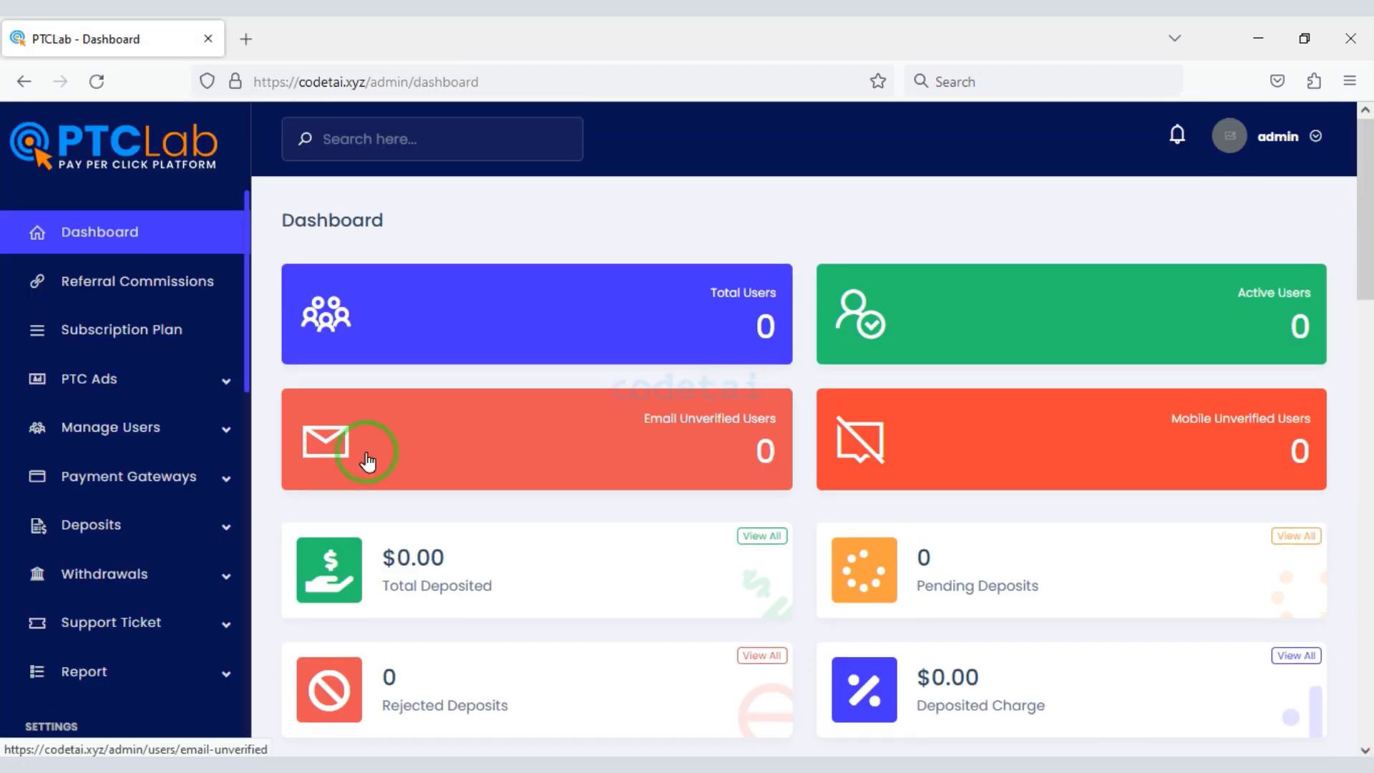
pyautogui.scroll(-10, 104, 501)
pyautogui.scroll(-2, 107, 537)
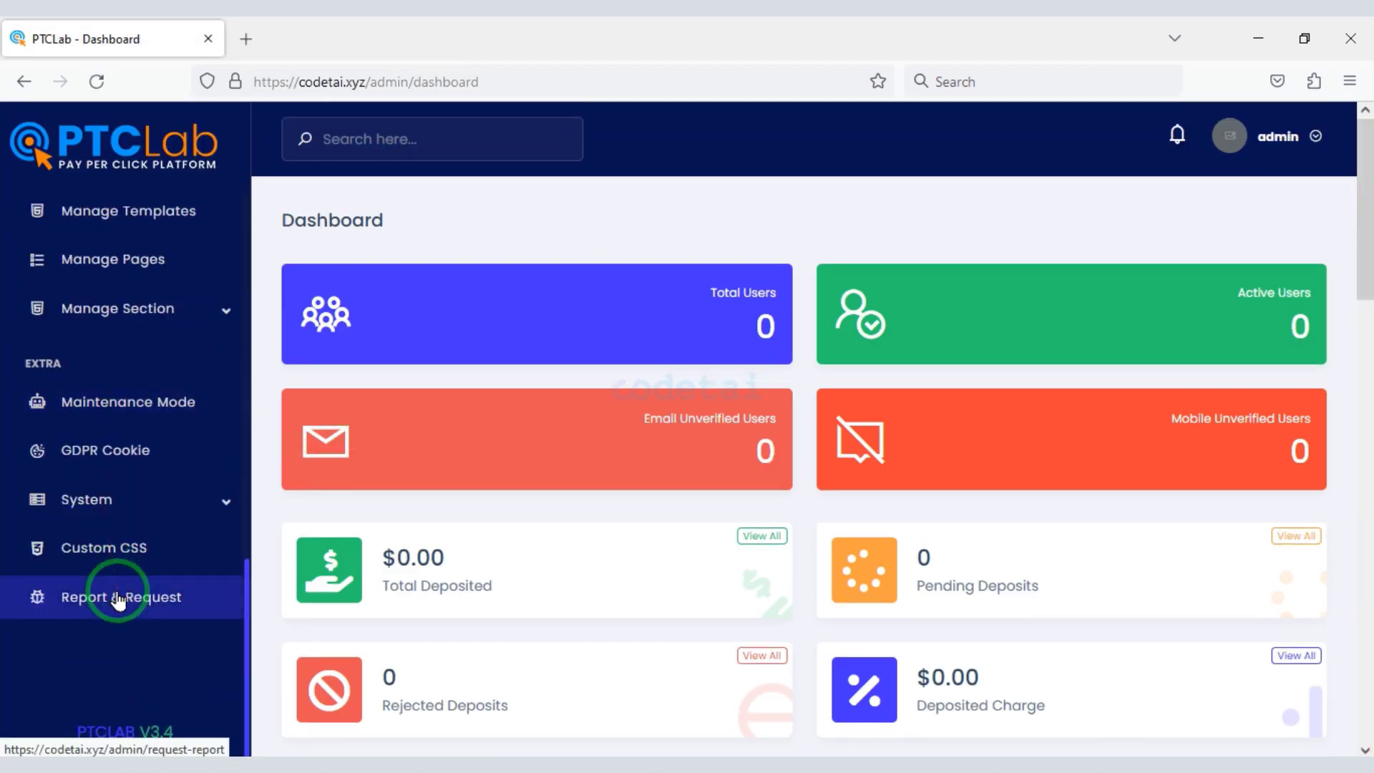
pyautogui.scroll(6, 118, 587)
pyautogui.scroll(8, 127, 581)
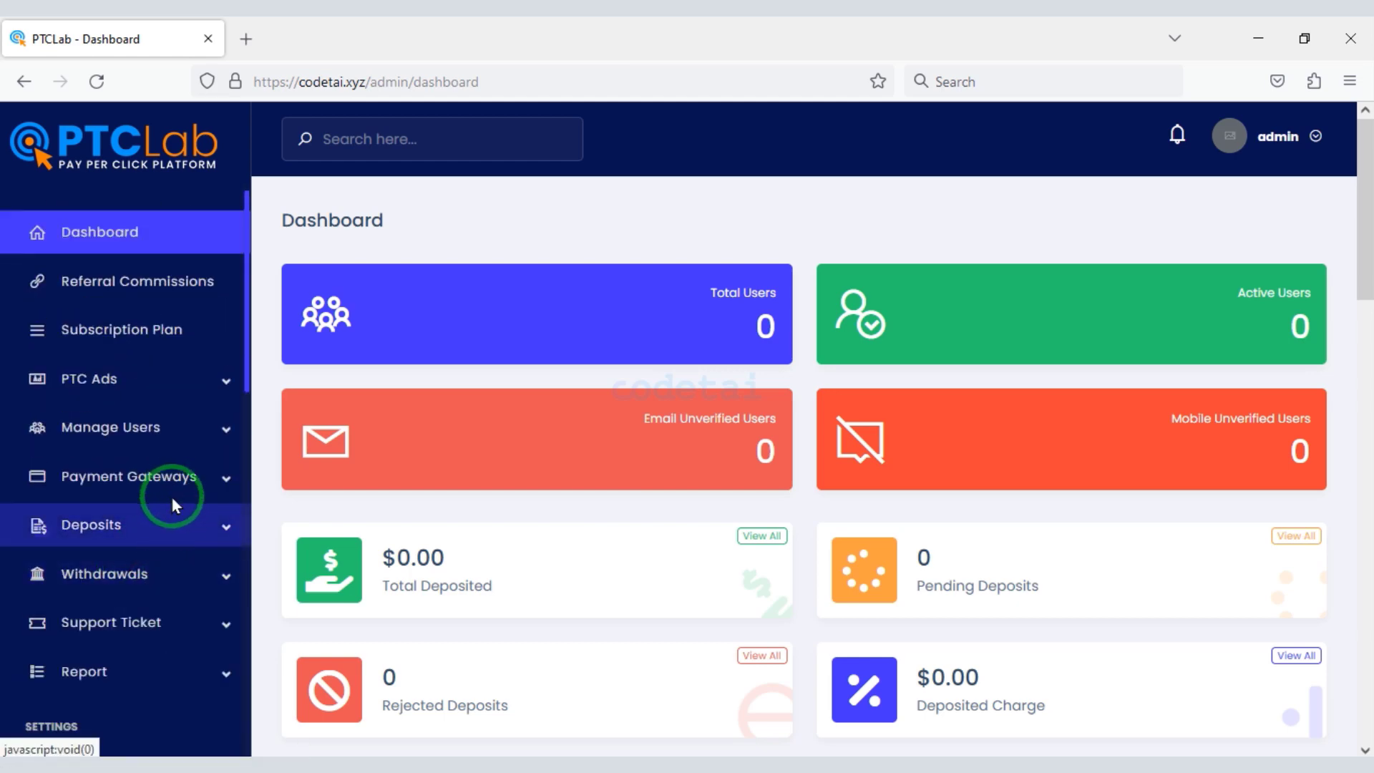
# Generate five Deposit Commission levels at 15/12/9/6/3% and save them
pyautogui.click(197, 303)
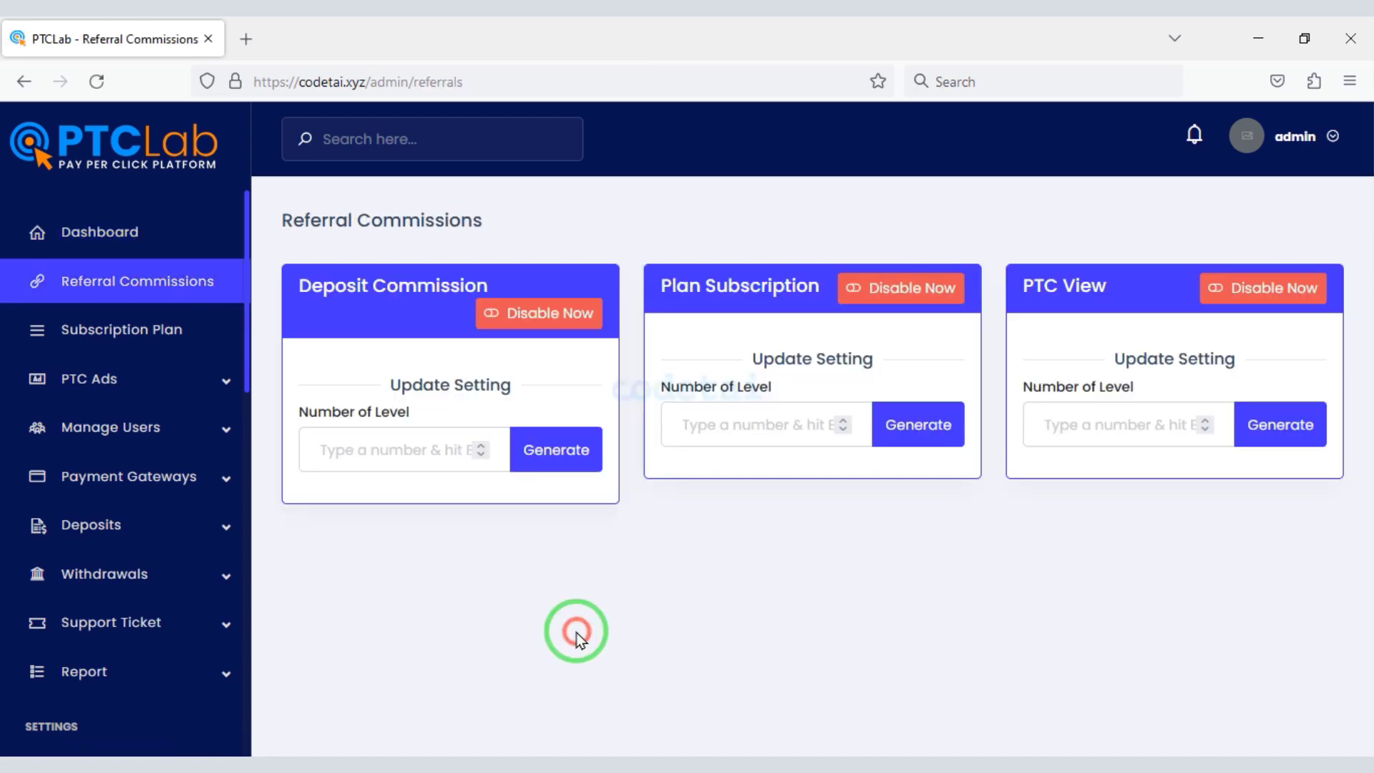
pyautogui.click(433, 442)
pyautogui.write('5')
pyautogui.press('Return')
pyautogui.moveTo(1360, 298); pyautogui.dragTo(1353, 470)
pyautogui.click(393, 382)
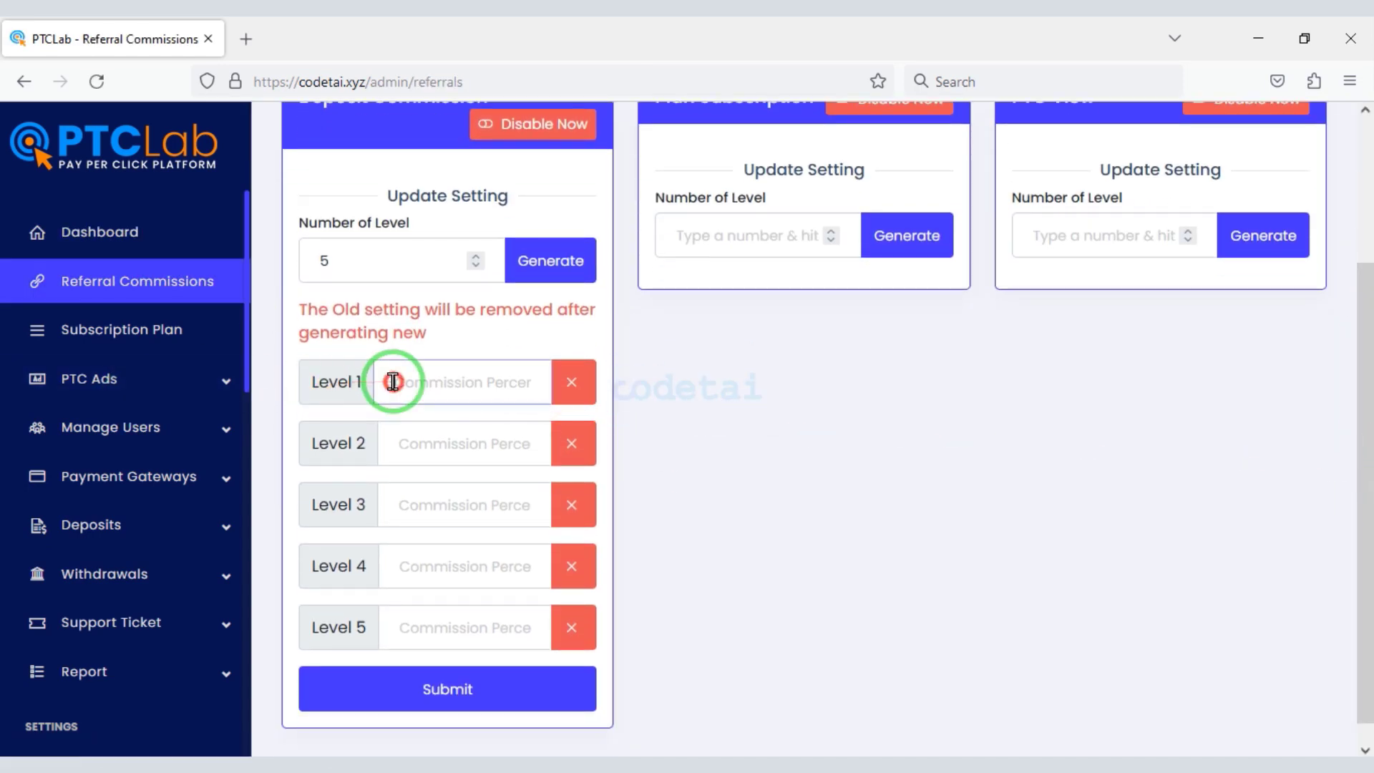
pyautogui.click(431, 623)
pyautogui.write('3')
pyautogui.click(448, 555)
pyautogui.write('6')
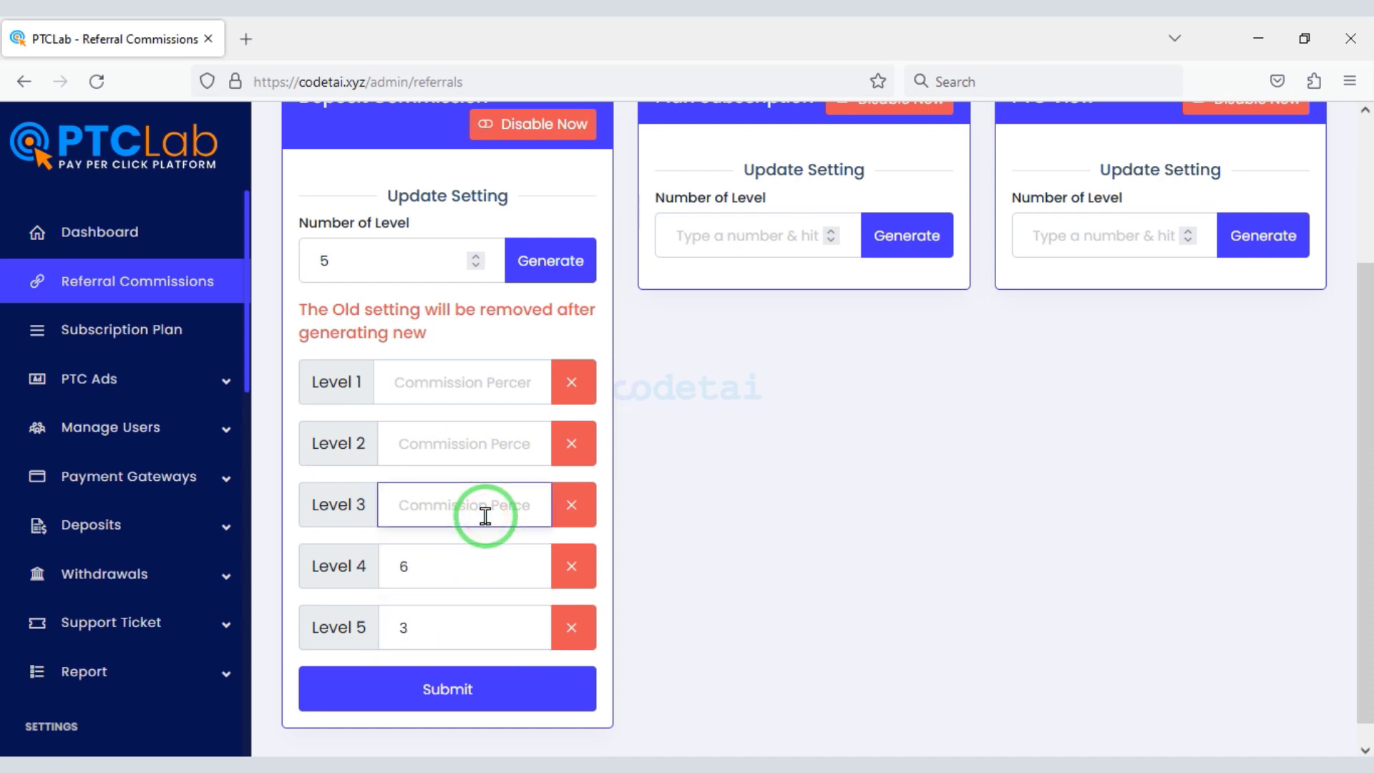
pyautogui.write('5')
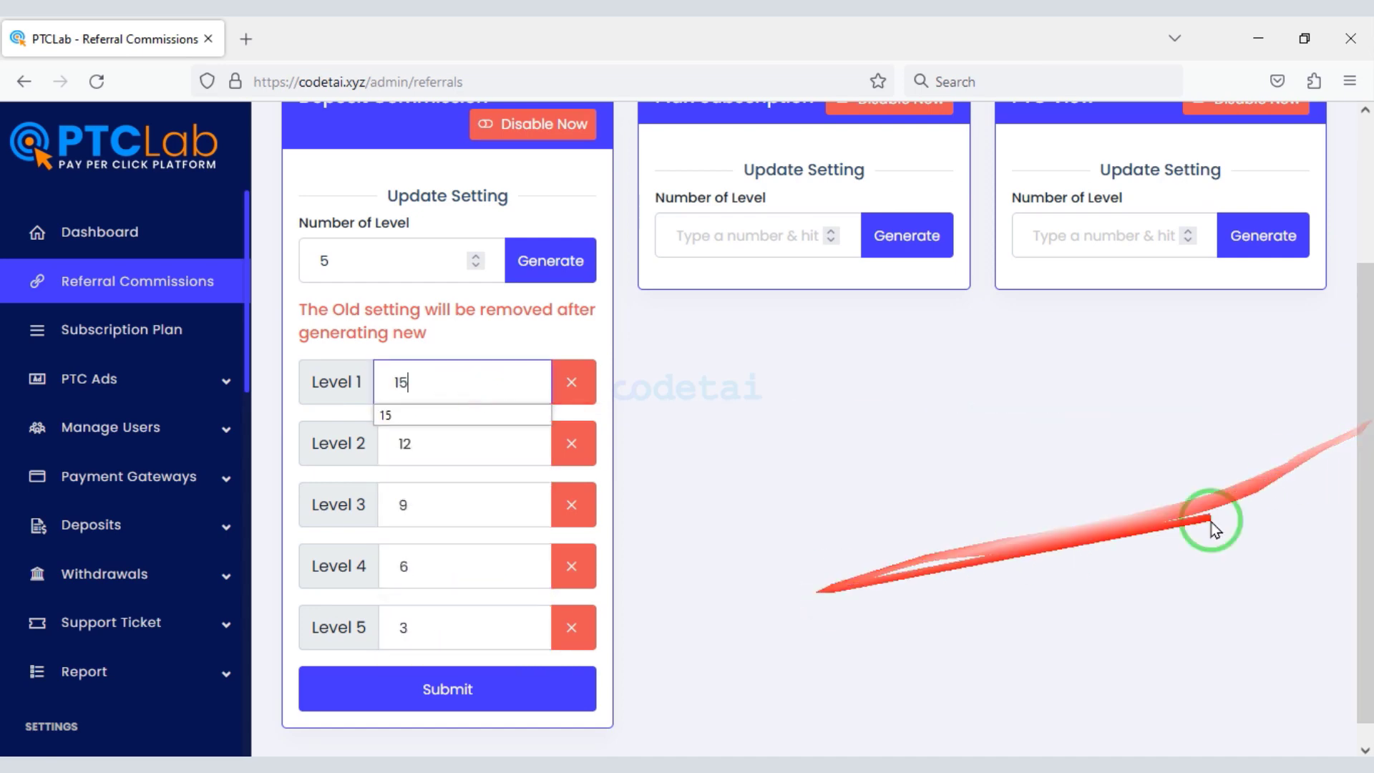
pyautogui.click(576, 674)
# Generate five Plan Subscription commission levels at 15/12/9/6/3% and save them
pyautogui.click(773, 441)
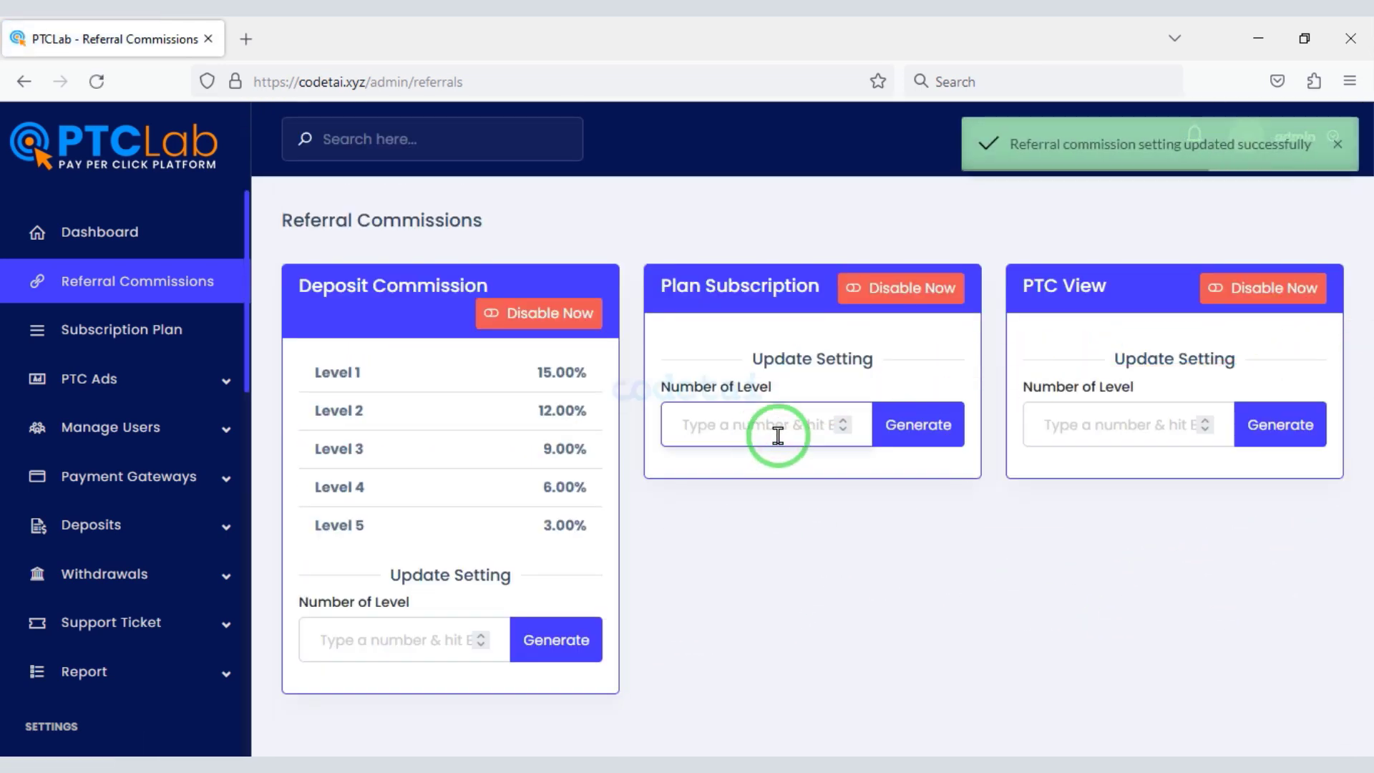
pyautogui.write('5')
pyautogui.press('Return')
pyautogui.moveTo(1360, 402); pyautogui.dragTo(1359, 538)
pyautogui.click(766, 601)
pyautogui.write('3')
pyautogui.click(825, 525)
pyautogui.write('6')
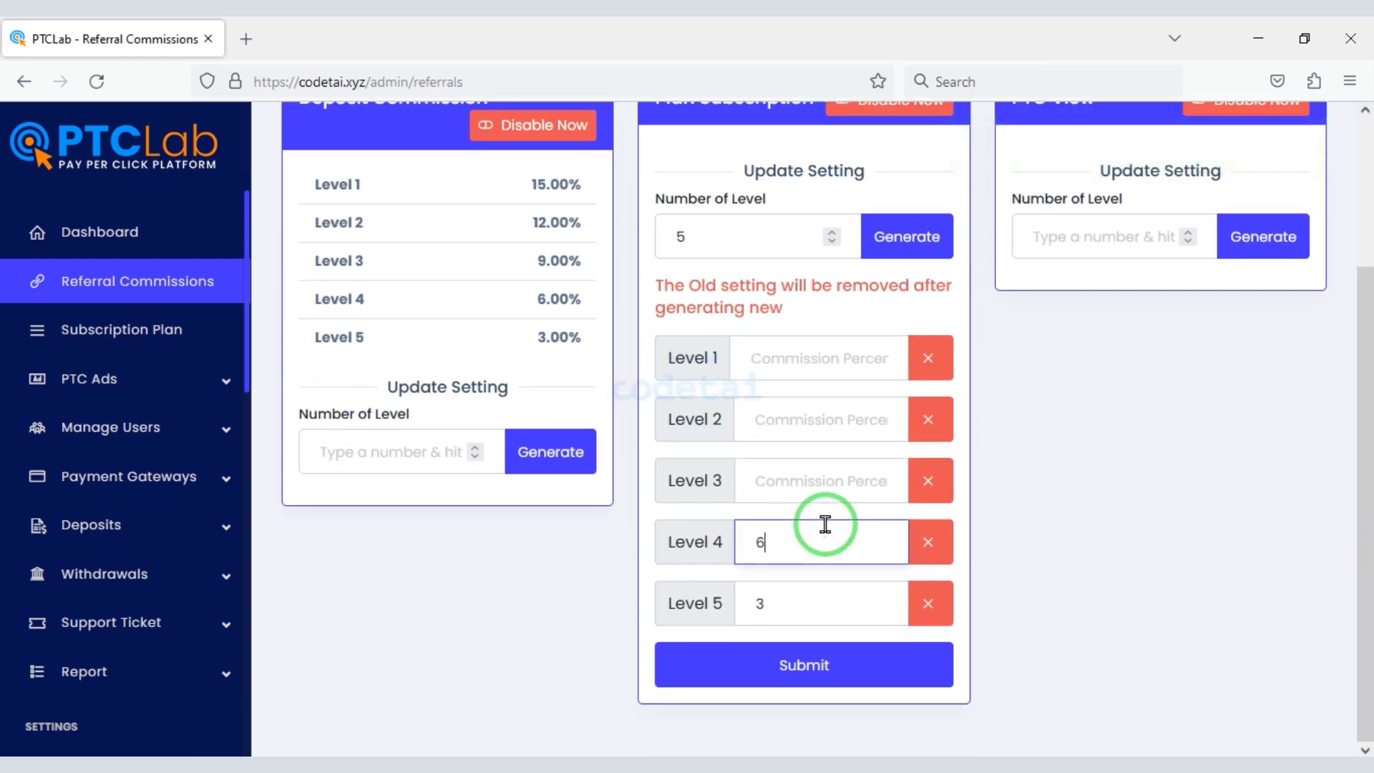
pyautogui.click(809, 482)
pyautogui.write('9')
pyautogui.click(813, 430)
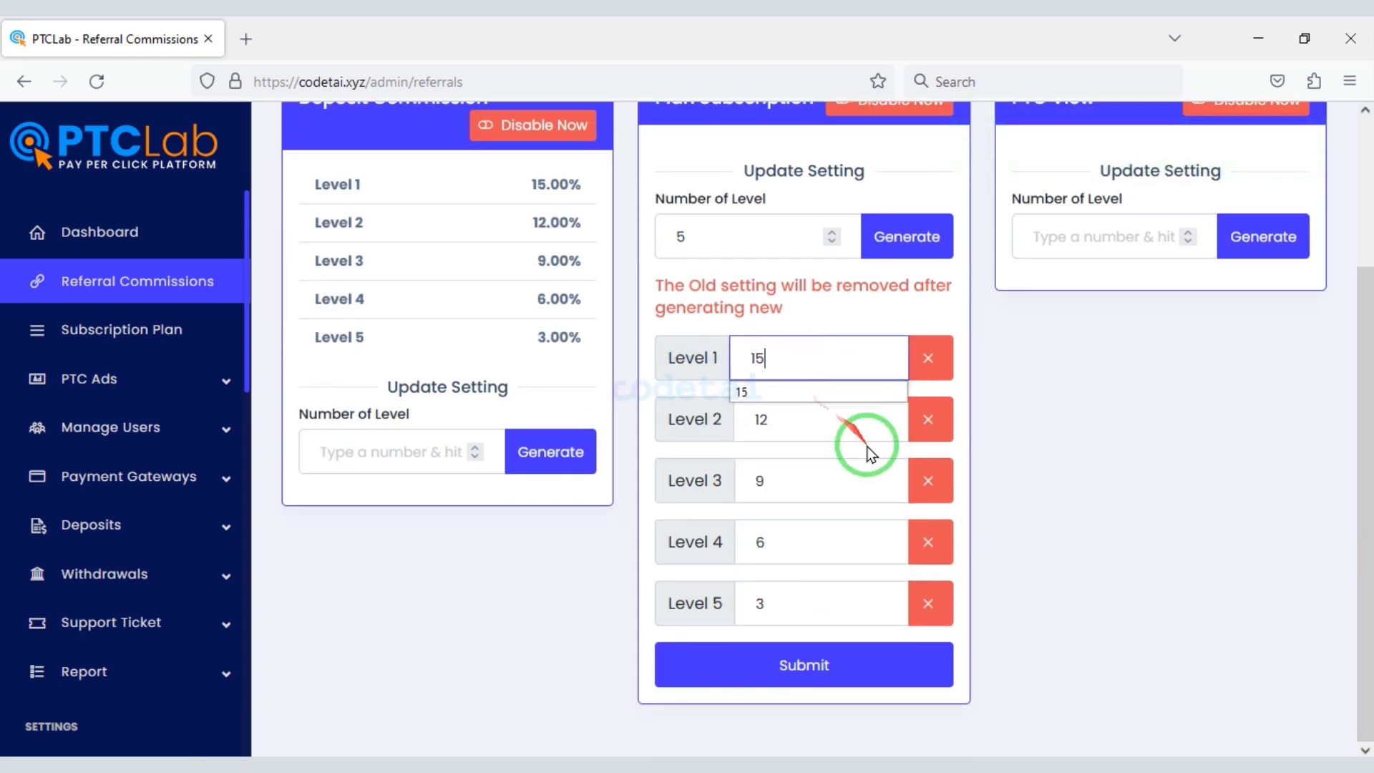
pyautogui.click(809, 665)
# Generate five PTC View commission levels at 15/12/9/6/3% and save them
pyautogui.click(1153, 423)
pyautogui.write('5')
pyautogui.click(1242, 420)
pyautogui.moveTo(1364, 387); pyautogui.dragTo(1367, 523)
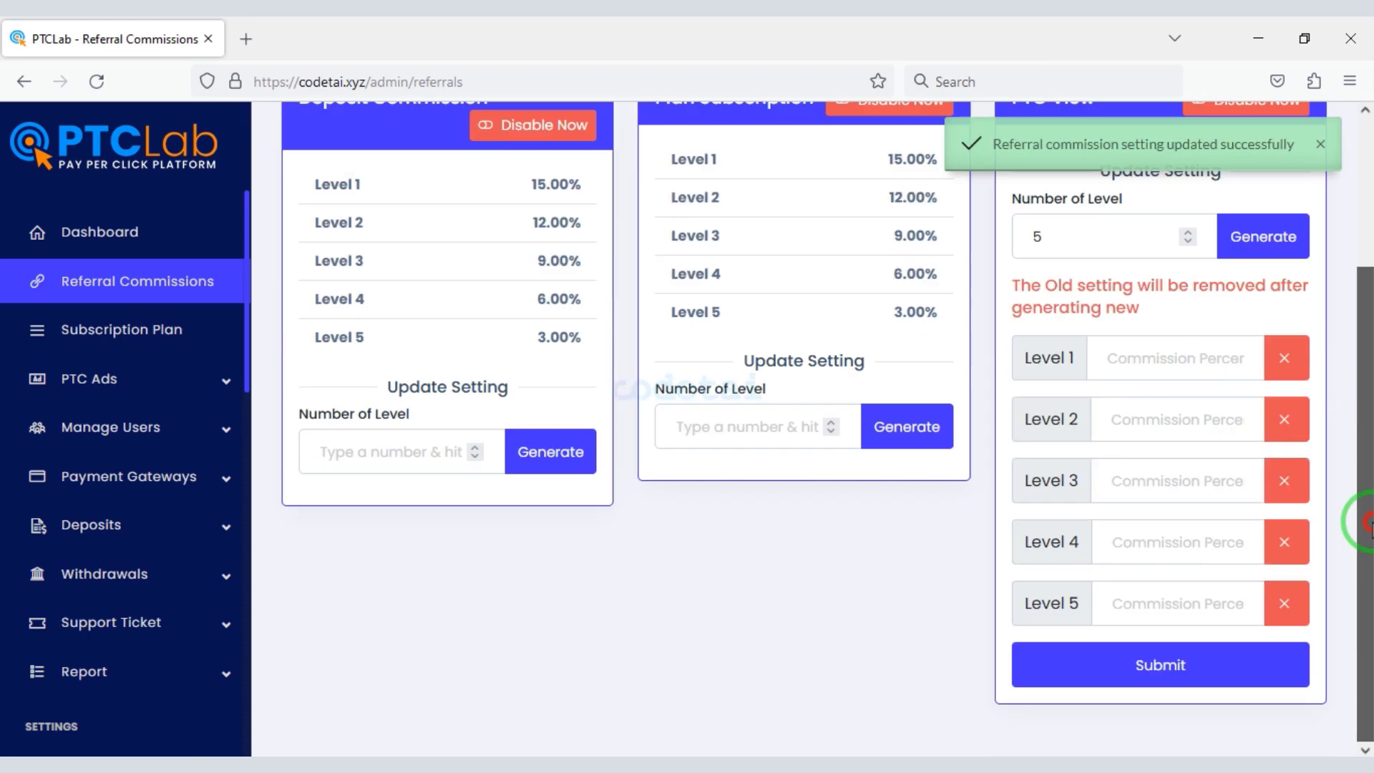
pyautogui.click(1203, 594)
pyautogui.write('3')
pyautogui.click(1140, 533)
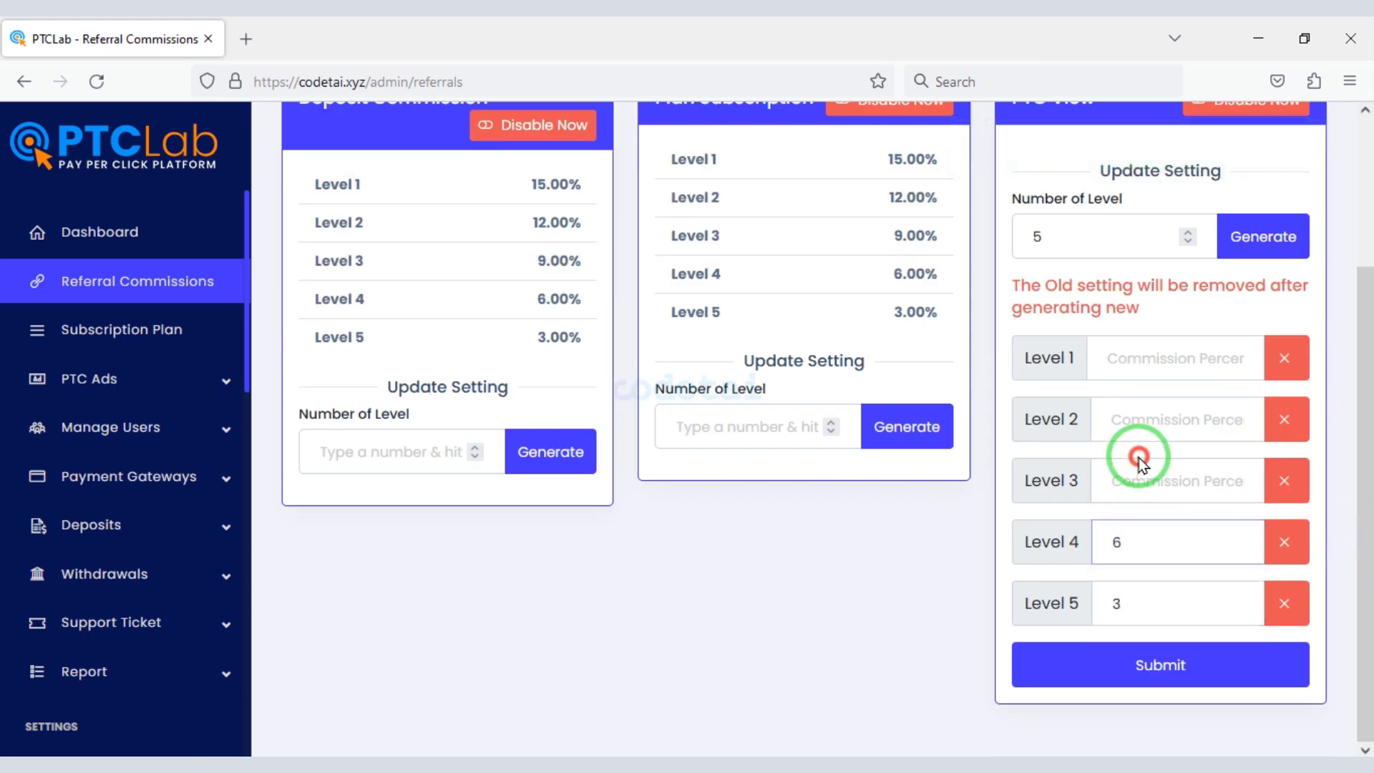
pyautogui.write('9')
pyautogui.click(1144, 408)
pyautogui.write('12')
pyautogui.click(1156, 365)
pyautogui.write('15')
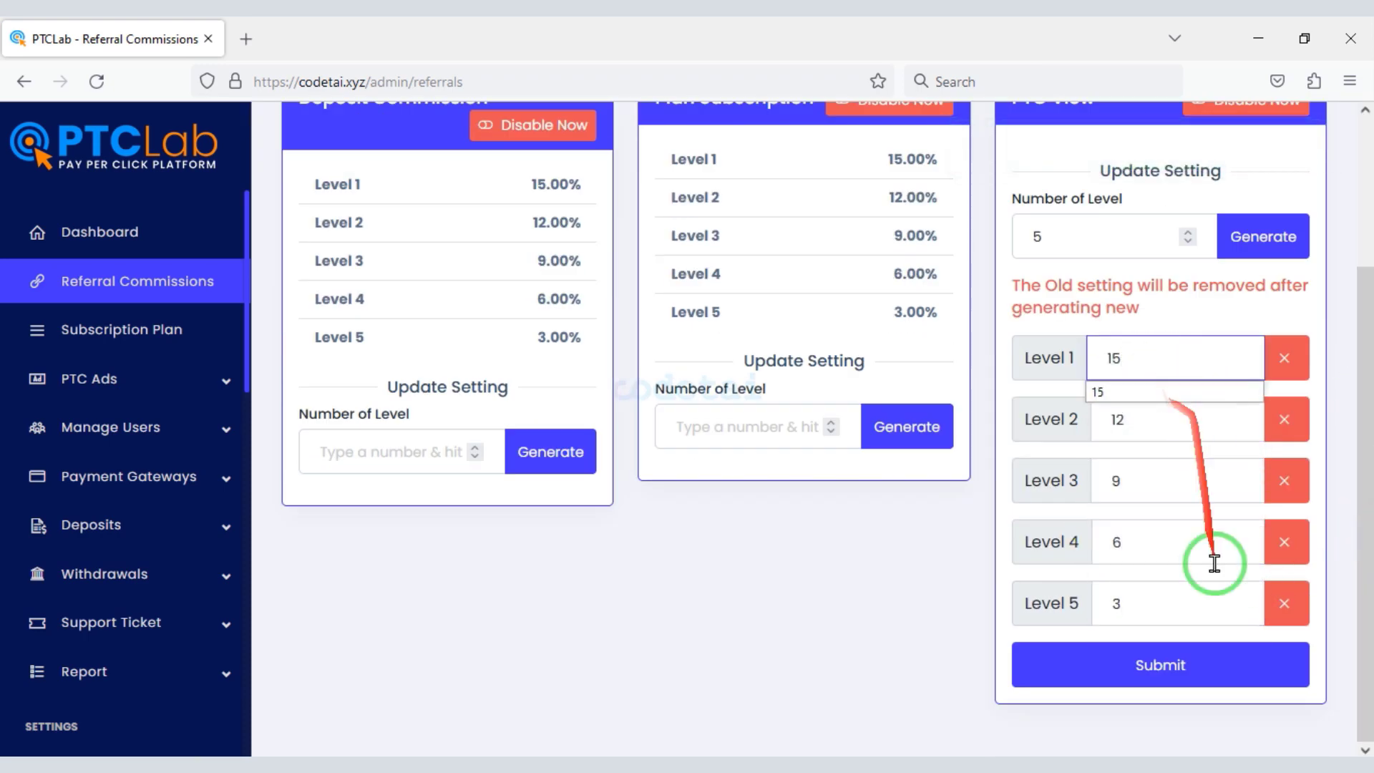
pyautogui.click(1217, 663)
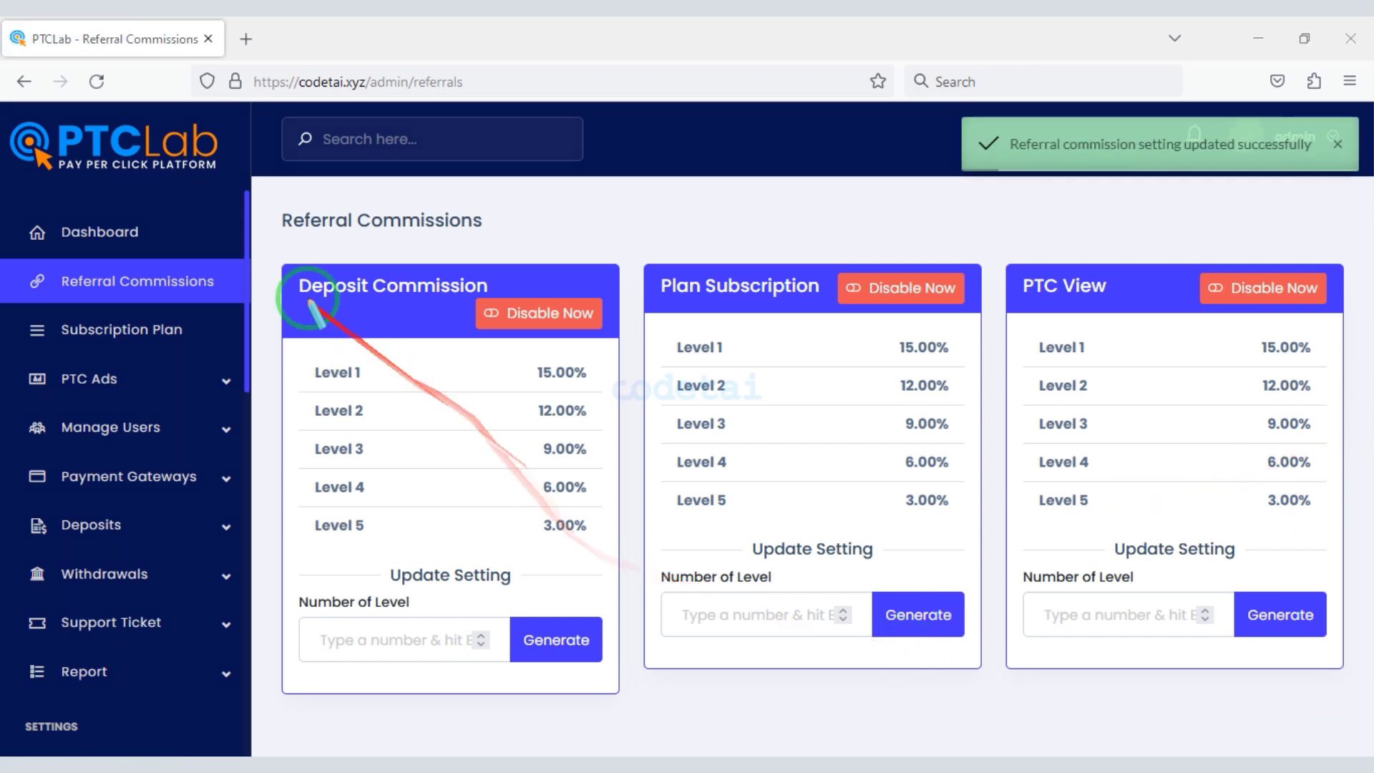
pyautogui.moveTo(272, 256)
pyautogui.mouseDown()
pyautogui.moveTo(1205, 640)
pyautogui.moveTo(1307, 760)
pyautogui.moveTo(1354, 725)
pyautogui.mouseUp()
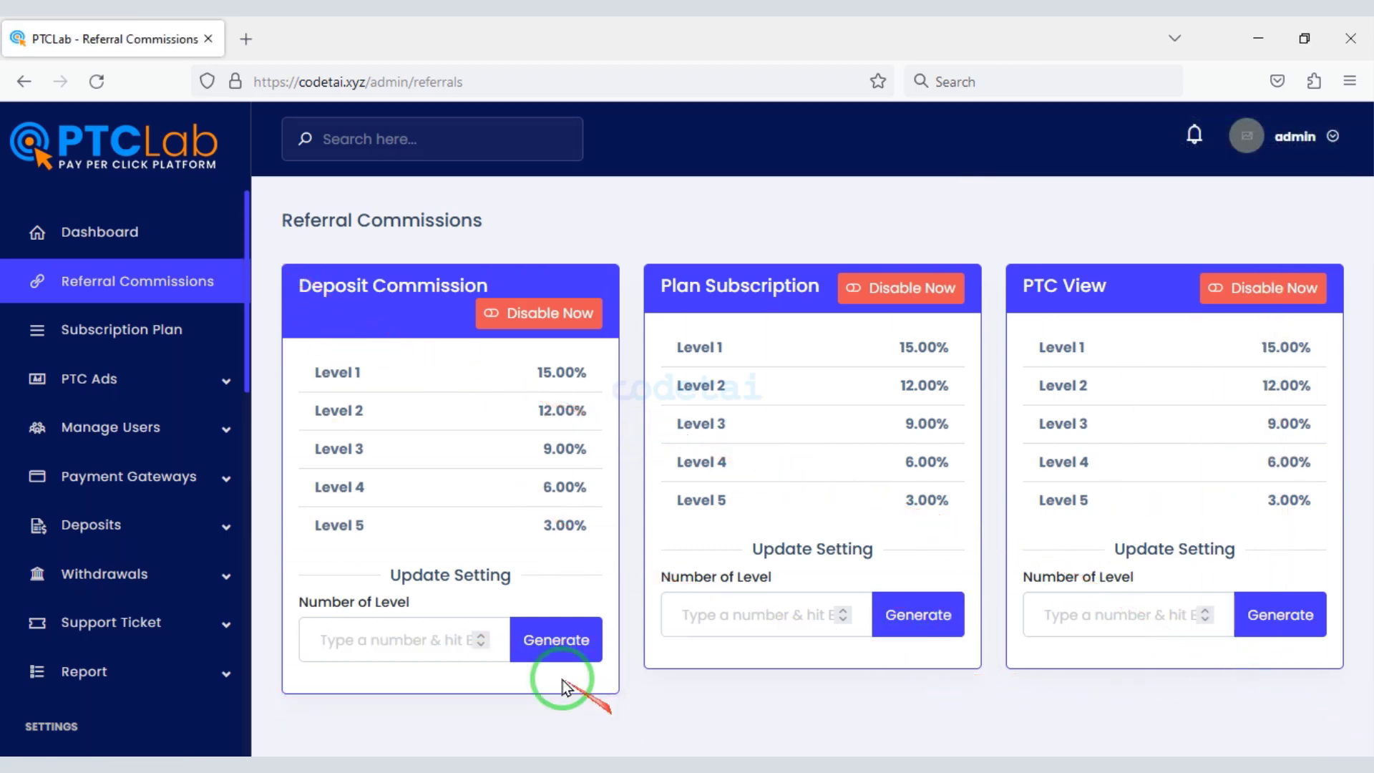
# Add an active FREE plan: price 0, daily limit 7 ads, 30 days validity
pyautogui.click(176, 348)
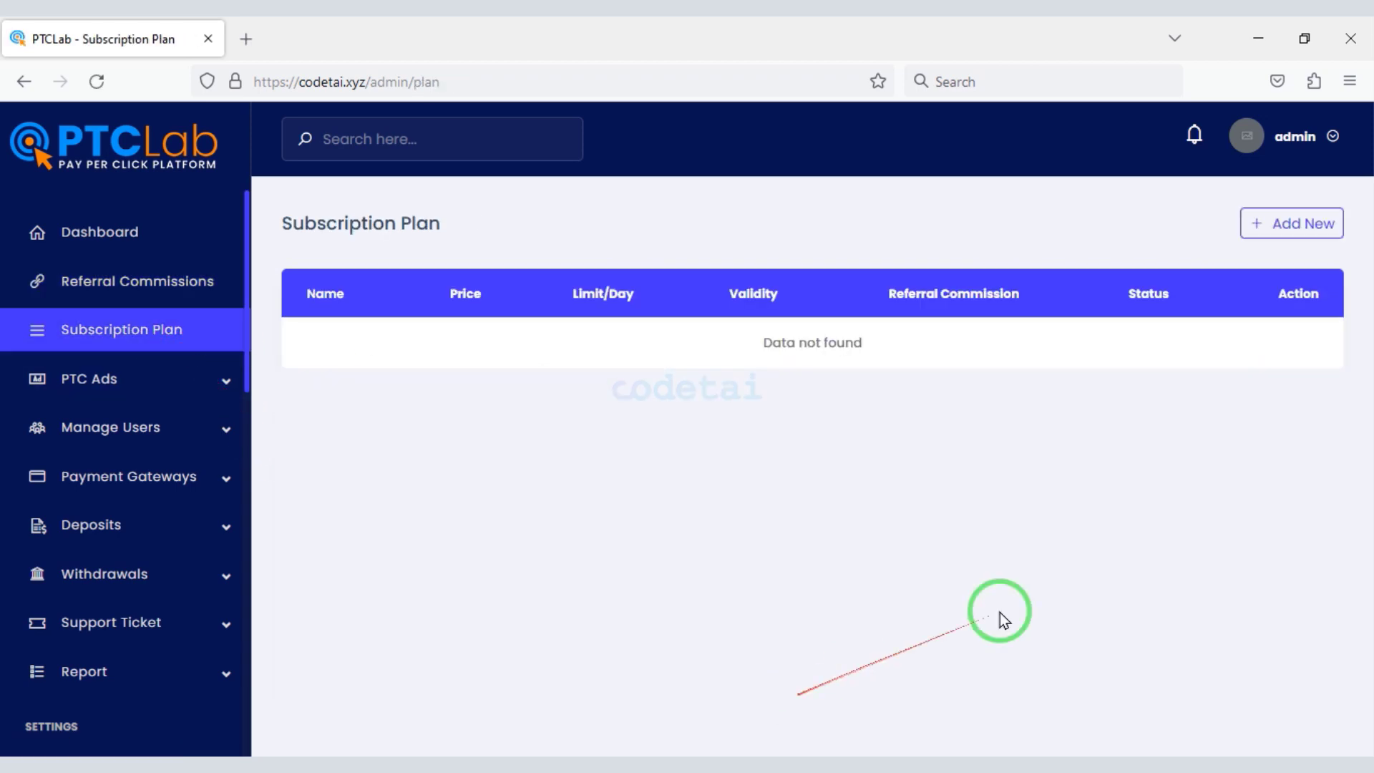
pyautogui.click(1293, 225)
pyautogui.write('FREE')
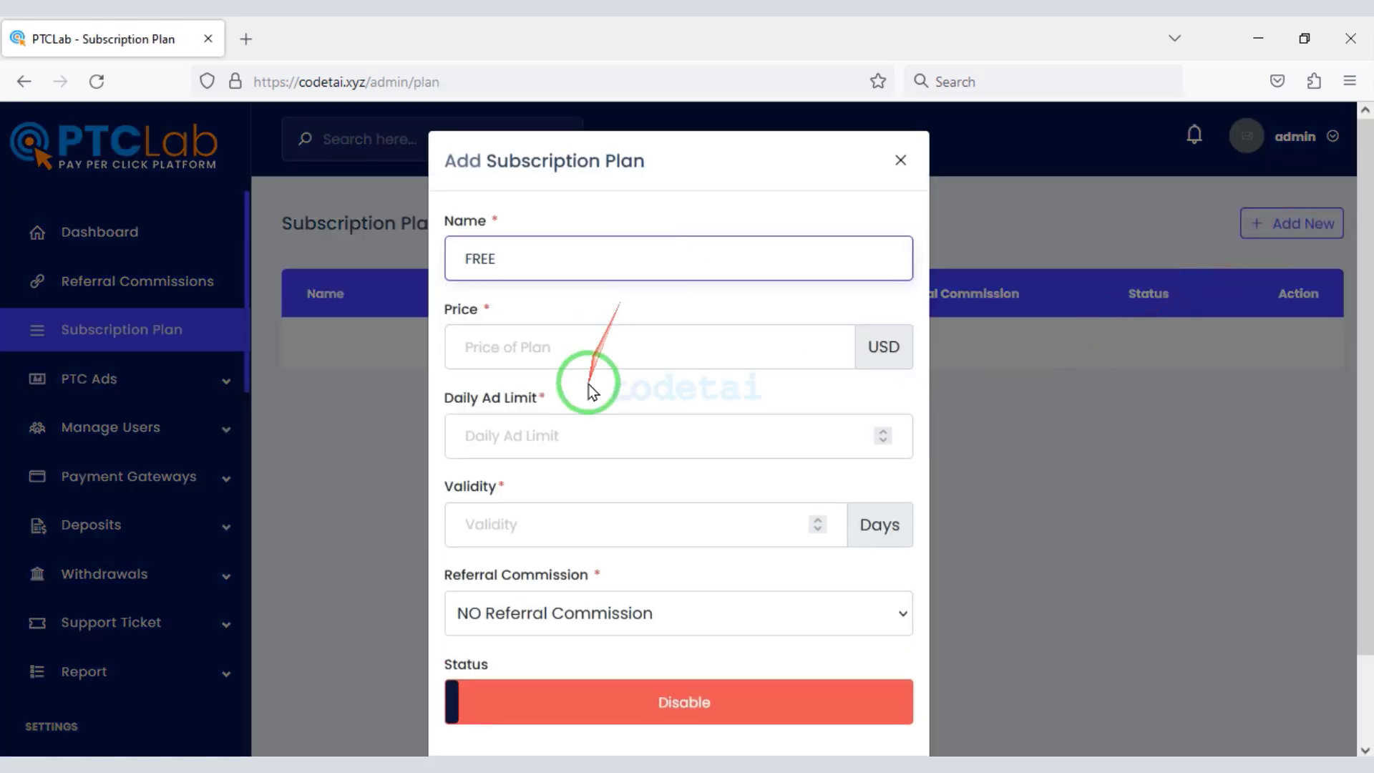
pyautogui.click(659, 362)
pyautogui.write('0')
pyautogui.click(647, 428)
pyautogui.write('7')
pyautogui.click(629, 546)
pyautogui.write('30')
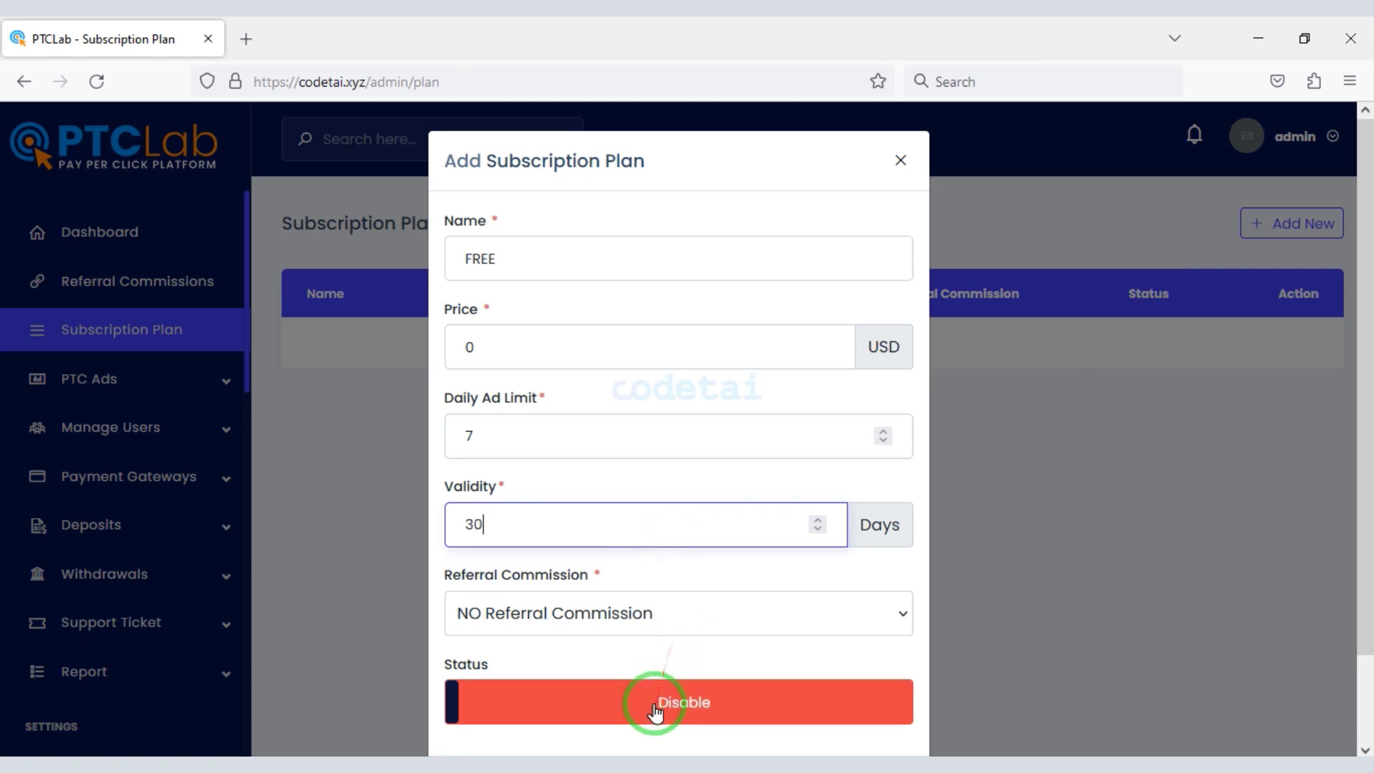
pyautogui.click(654, 706)
pyautogui.scroll(-2, 687, 644)
pyautogui.click(687, 698)
# Open codetai.xyz in a new tab and view the public plans page to check FREE
pyautogui.click(246, 39)
pyautogui.write('codetai.xyz')
pyautogui.press('Return')
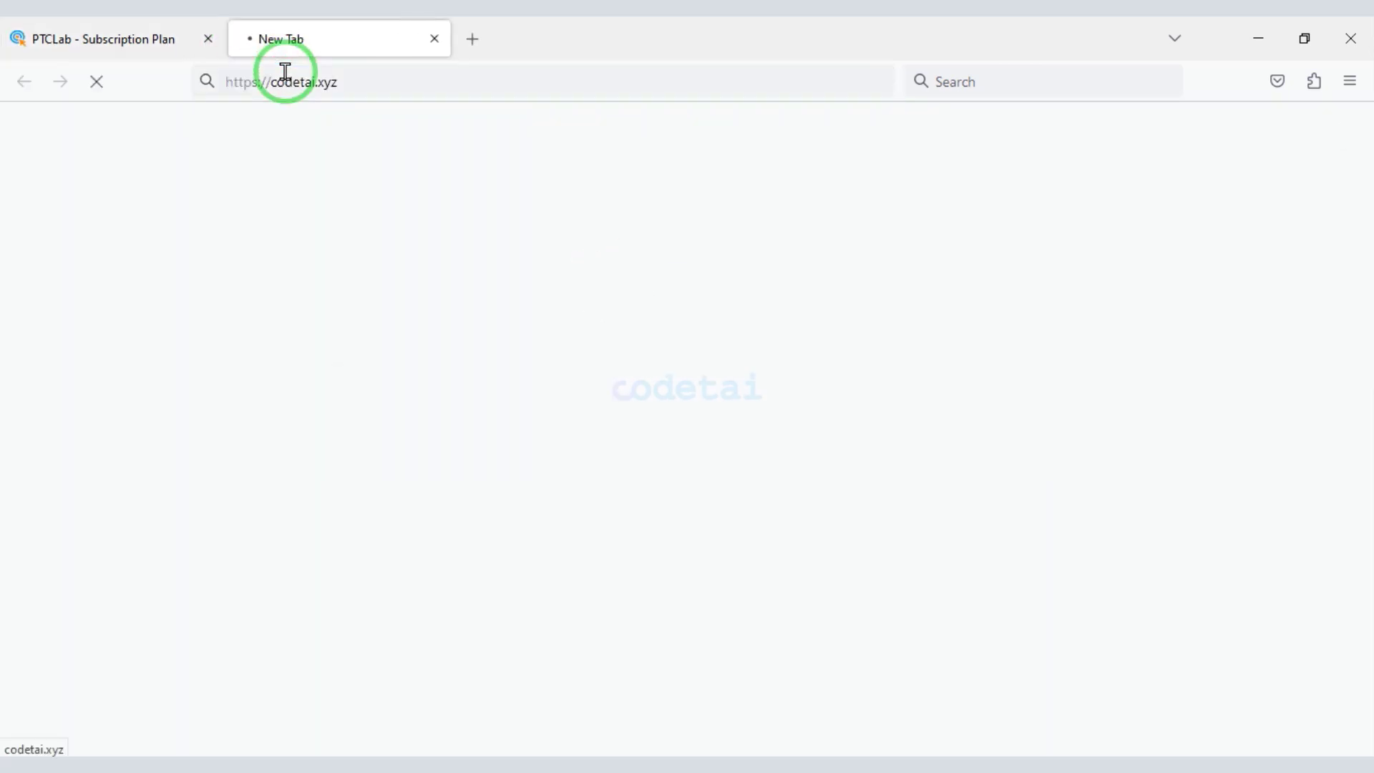
pyautogui.click(1000, 208)
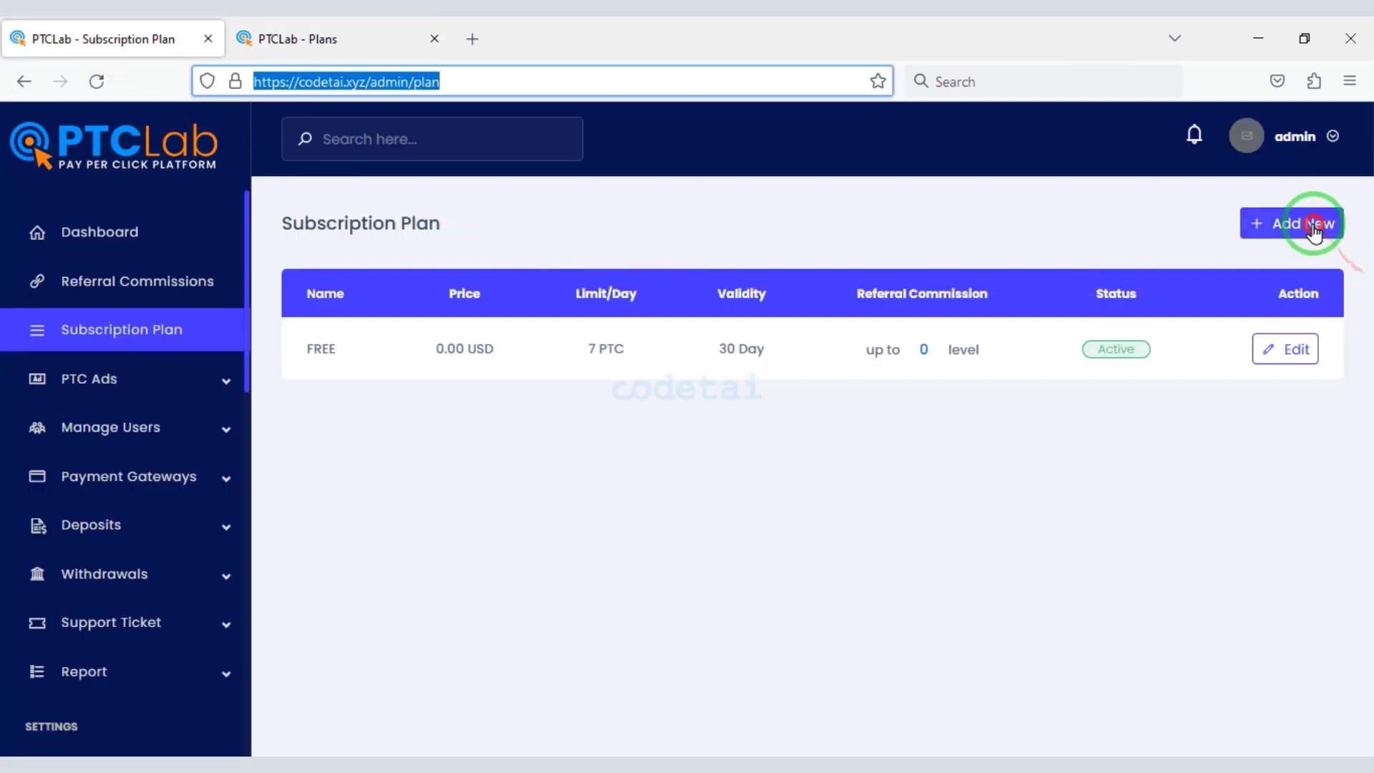
# Add an active STARTER plan: 50 USD, 25 ads daily, 30 days, referral up to 5 levels
pyautogui.click(1314, 231)
pyautogui.click(645, 269)
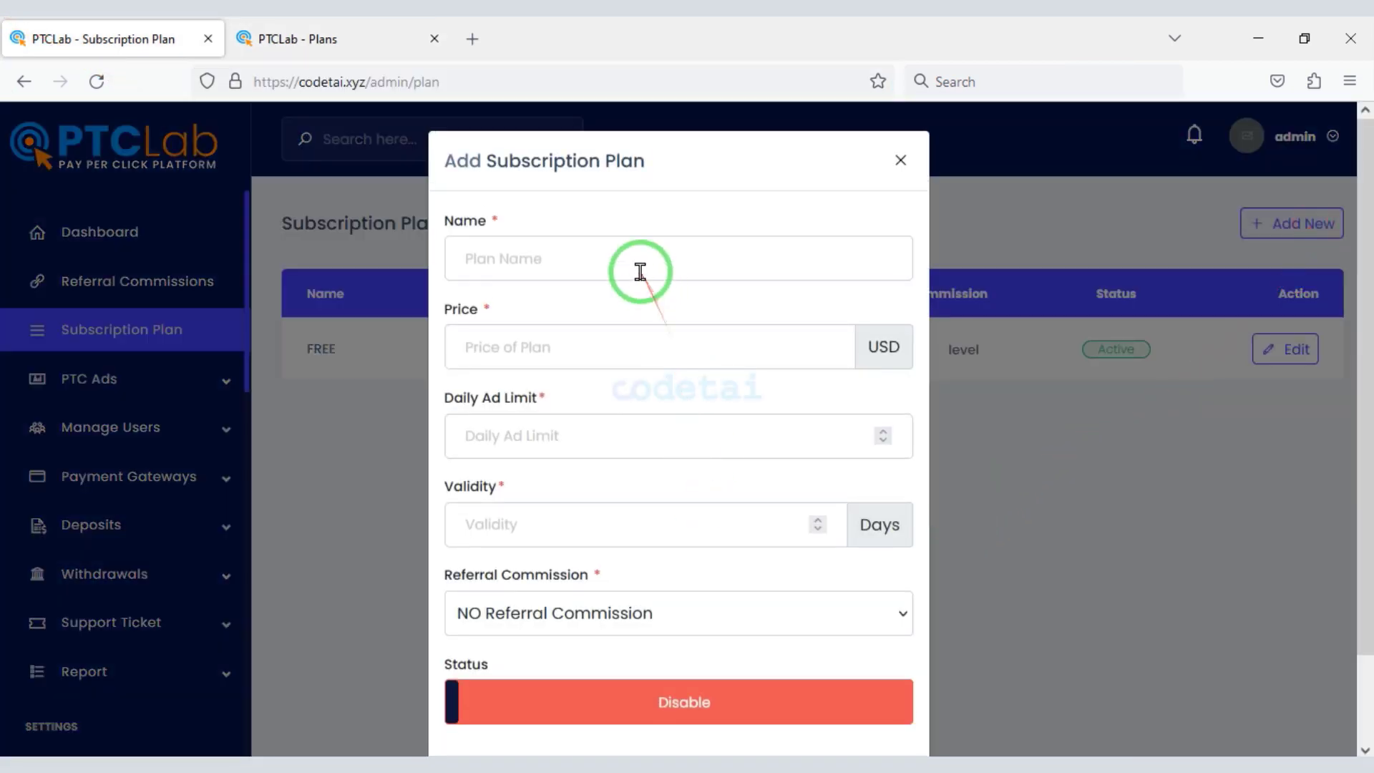
pyautogui.write('STARTER')
pyautogui.click(559, 352)
pyautogui.write('50')
pyautogui.click(627, 428)
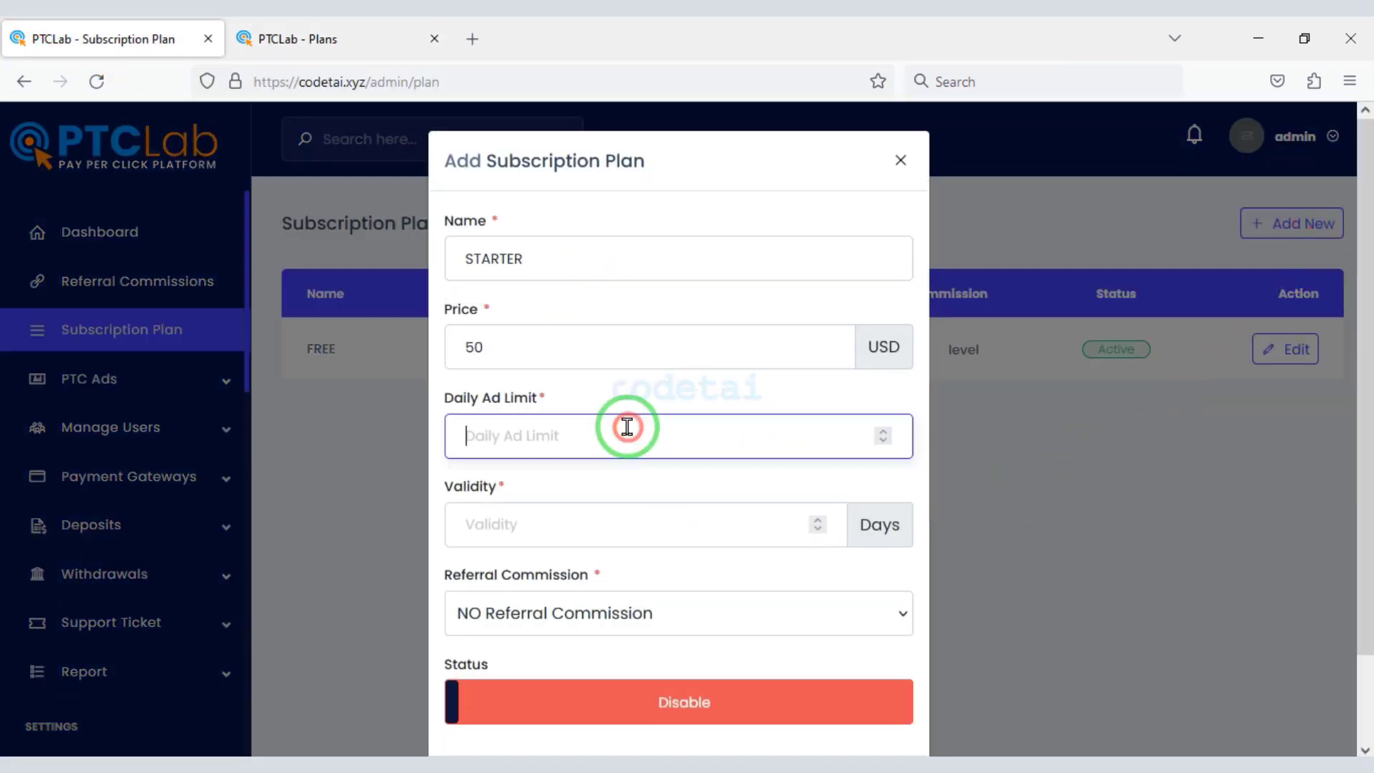
pyautogui.write('25')
pyautogui.click(613, 524)
pyautogui.write('30')
pyautogui.click(623, 613)
pyautogui.click(623, 573)
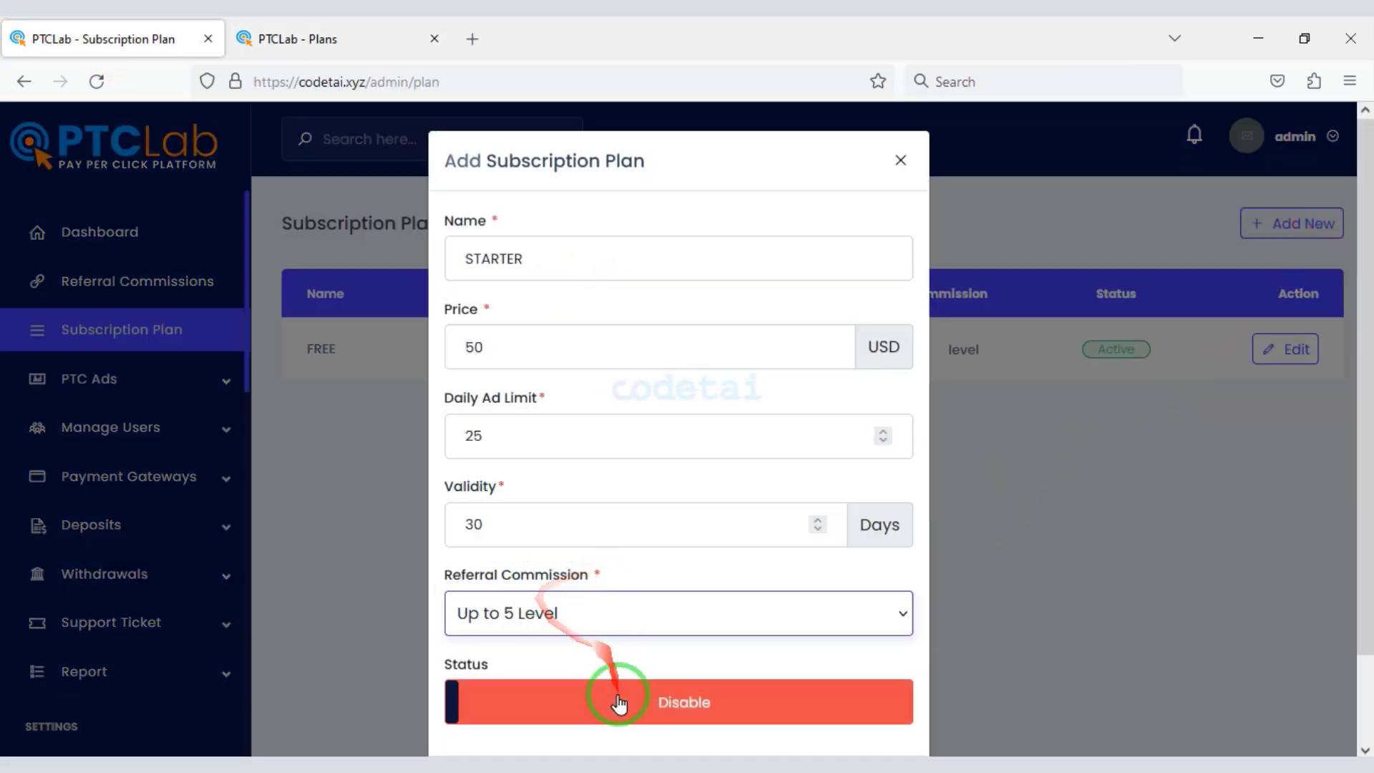
pyautogui.click(630, 698)
pyautogui.scroll(-2, 666, 640)
pyautogui.click(679, 695)
# Reload the public plans page to confirm STARTER, then return to the admin plans list
pyautogui.click(337, 39)
pyautogui.press('F5')
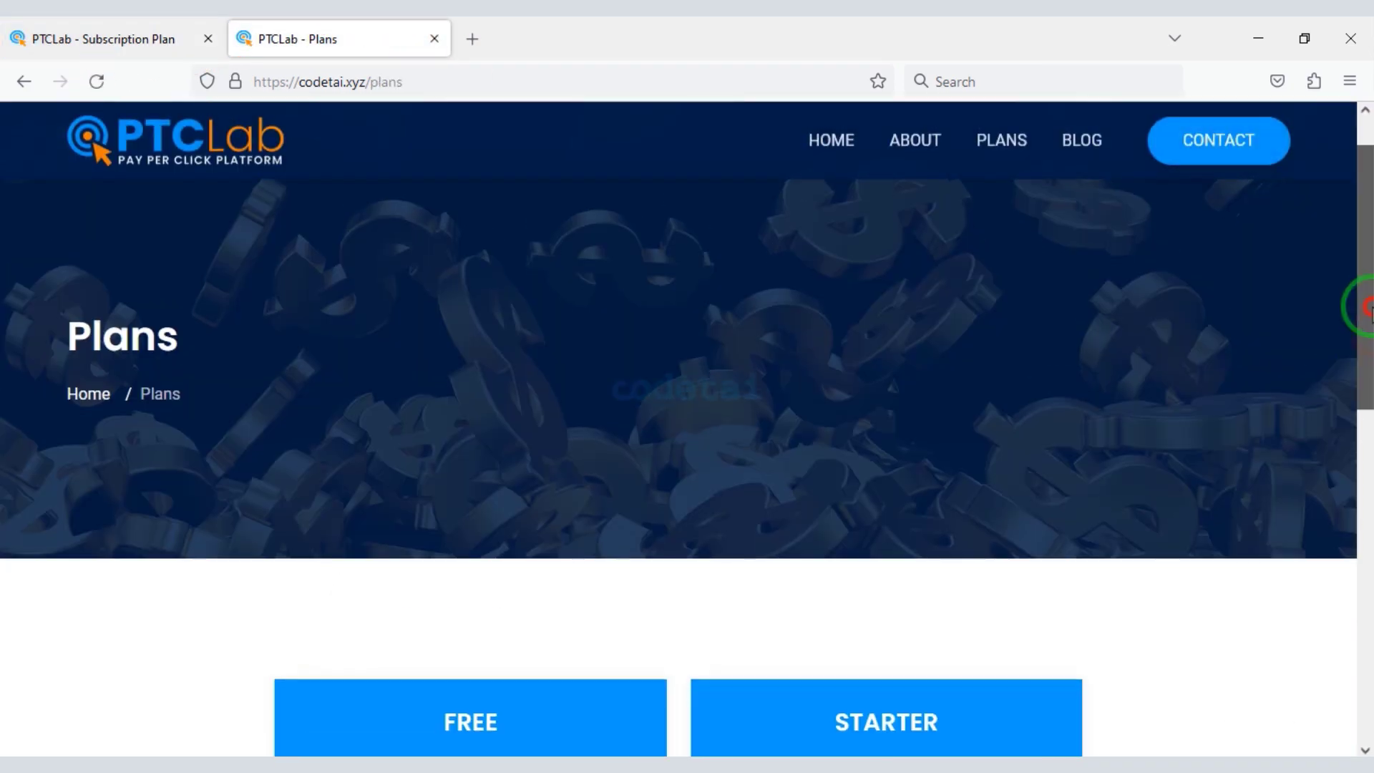
pyautogui.scroll(-6, 1353, 298)
pyautogui.click(9, 32)
# Add an active STANDARD plan: 100 USD, 60 ads daily, 60 days, referral up to 5 levels
pyautogui.click(1292, 224)
pyautogui.click(659, 273)
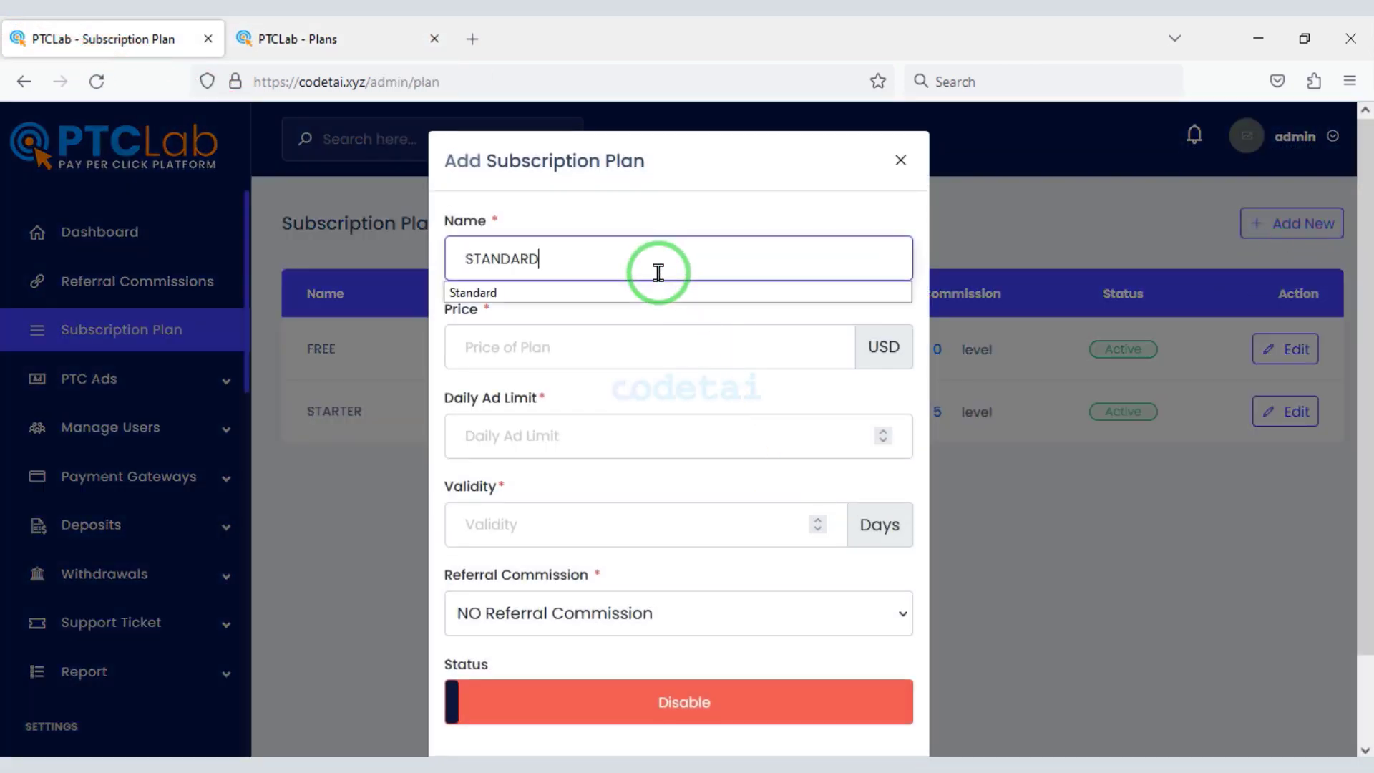
pyautogui.click(580, 347)
pyautogui.write('100')
pyautogui.click(577, 437)
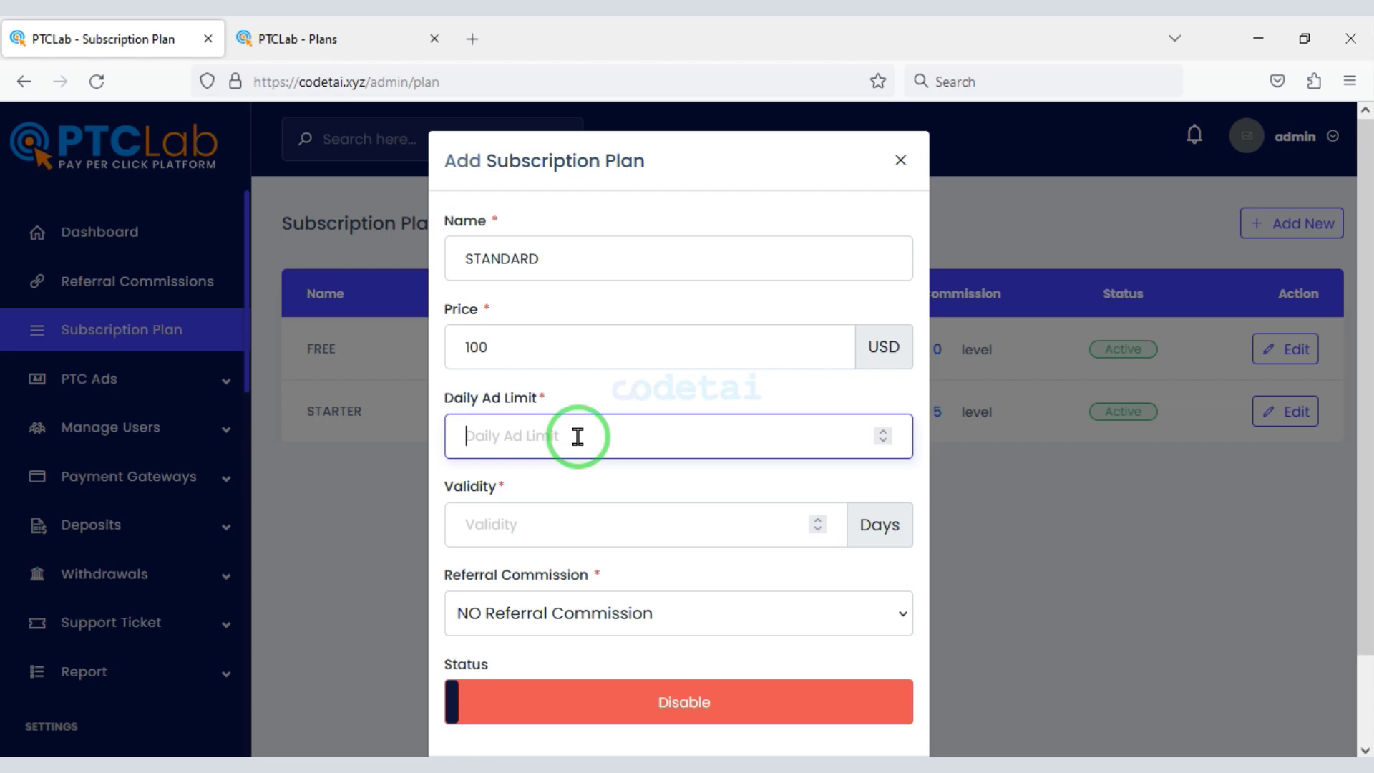
pyautogui.write('60')
pyautogui.click(563, 513)
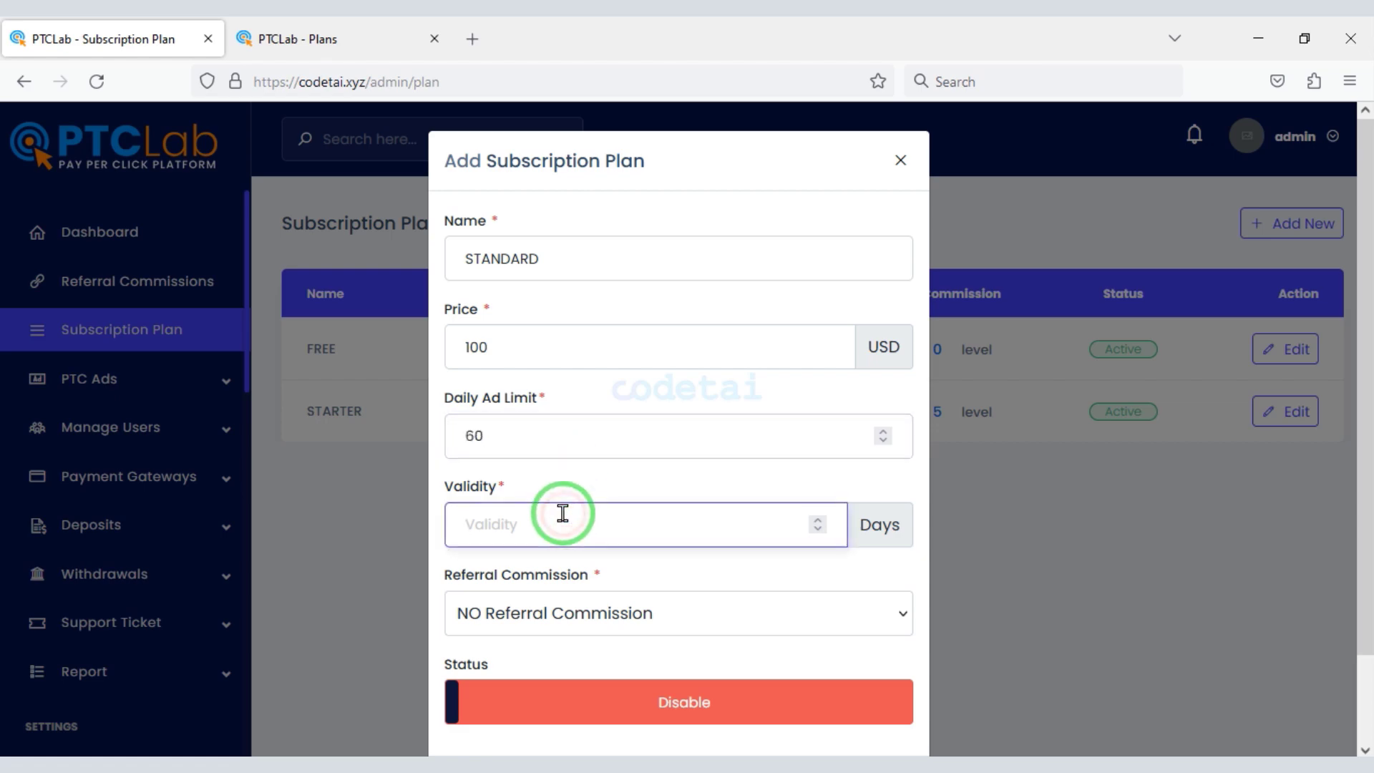
pyautogui.click(599, 625)
pyautogui.click(605, 630)
pyautogui.click(614, 699)
pyautogui.scroll(-2, 613, 699)
pyautogui.click(813, 696)
# Reload the public plans page to confirm STANDARD, then return to the admin panel
pyautogui.click(337, 38)
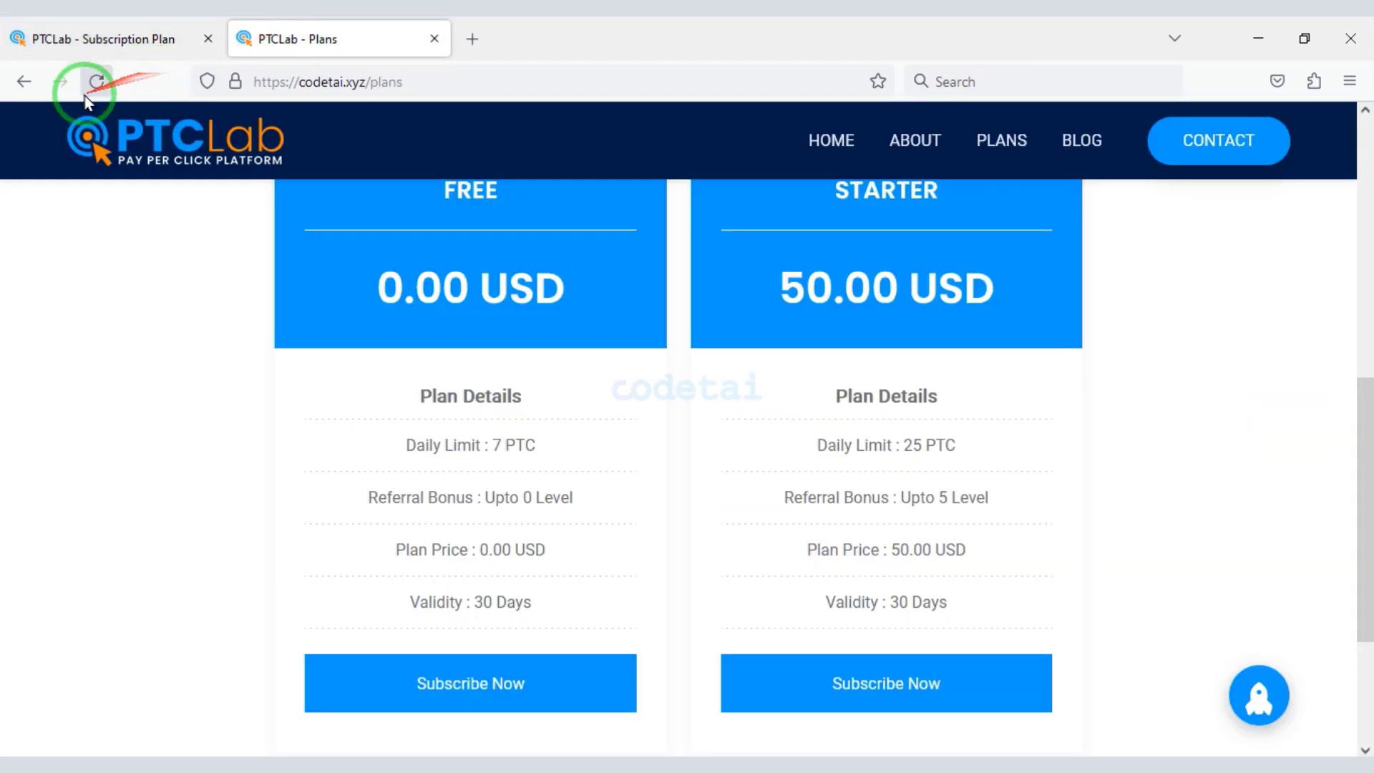
pyautogui.click(93, 84)
pyautogui.click(104, 39)
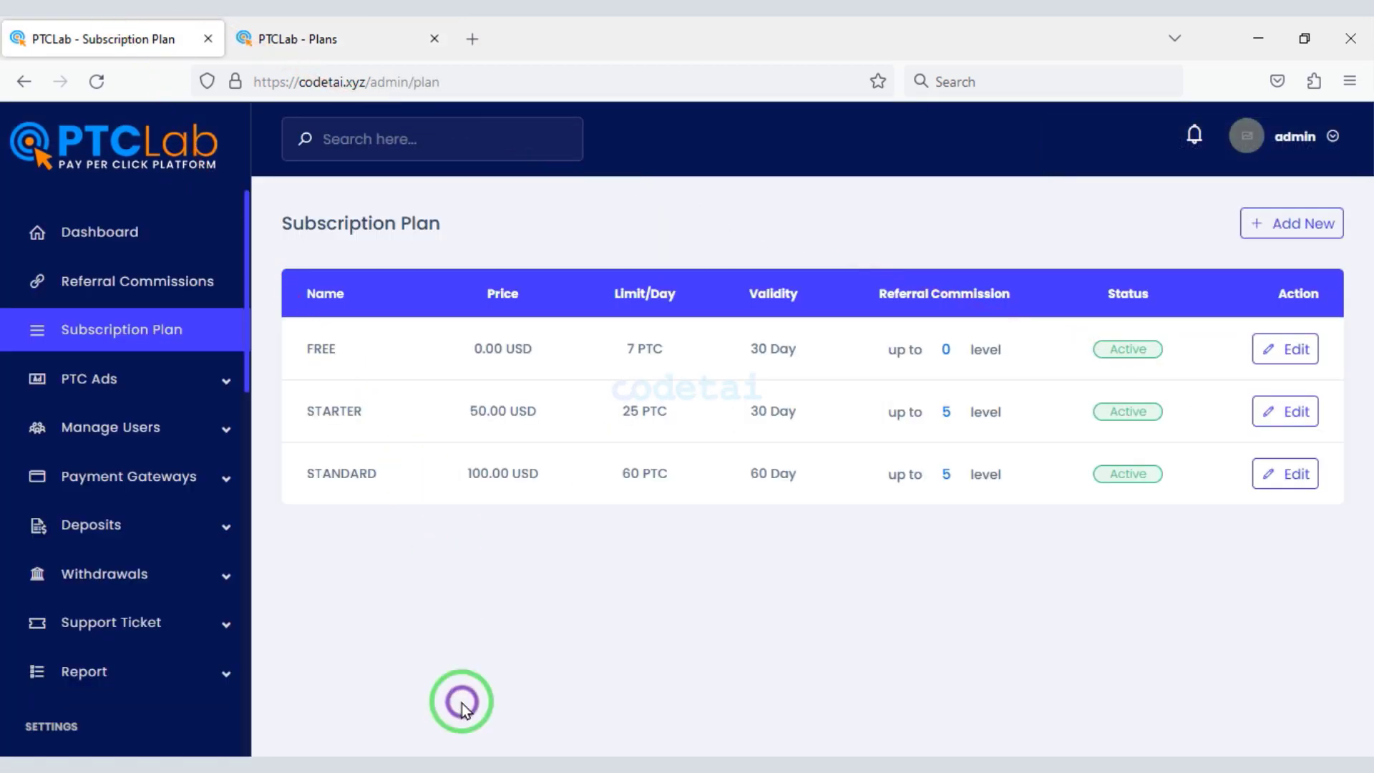
# Start a new PTC ad and copy the promoted YouTube video's share link
pyautogui.click(177, 383)
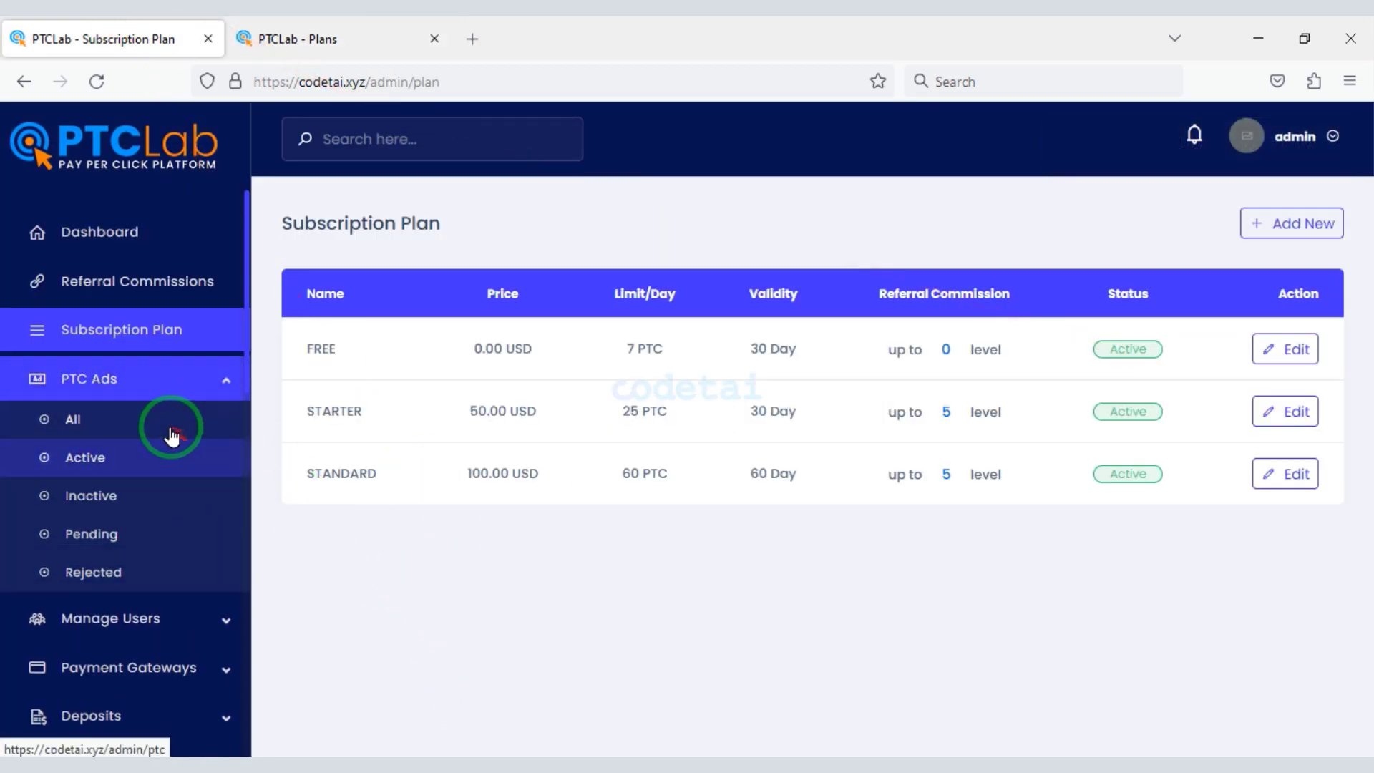
pyautogui.click(171, 429)
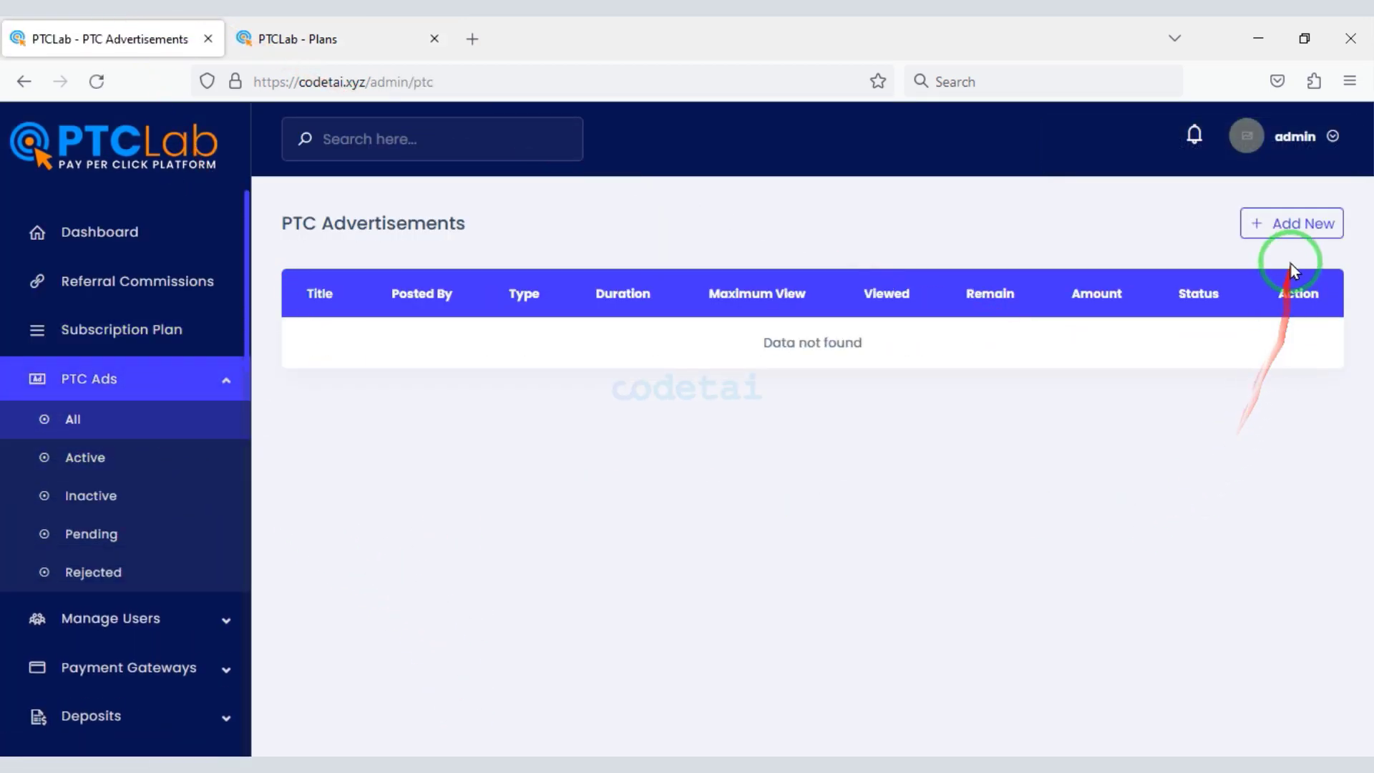
pyautogui.click(1287, 228)
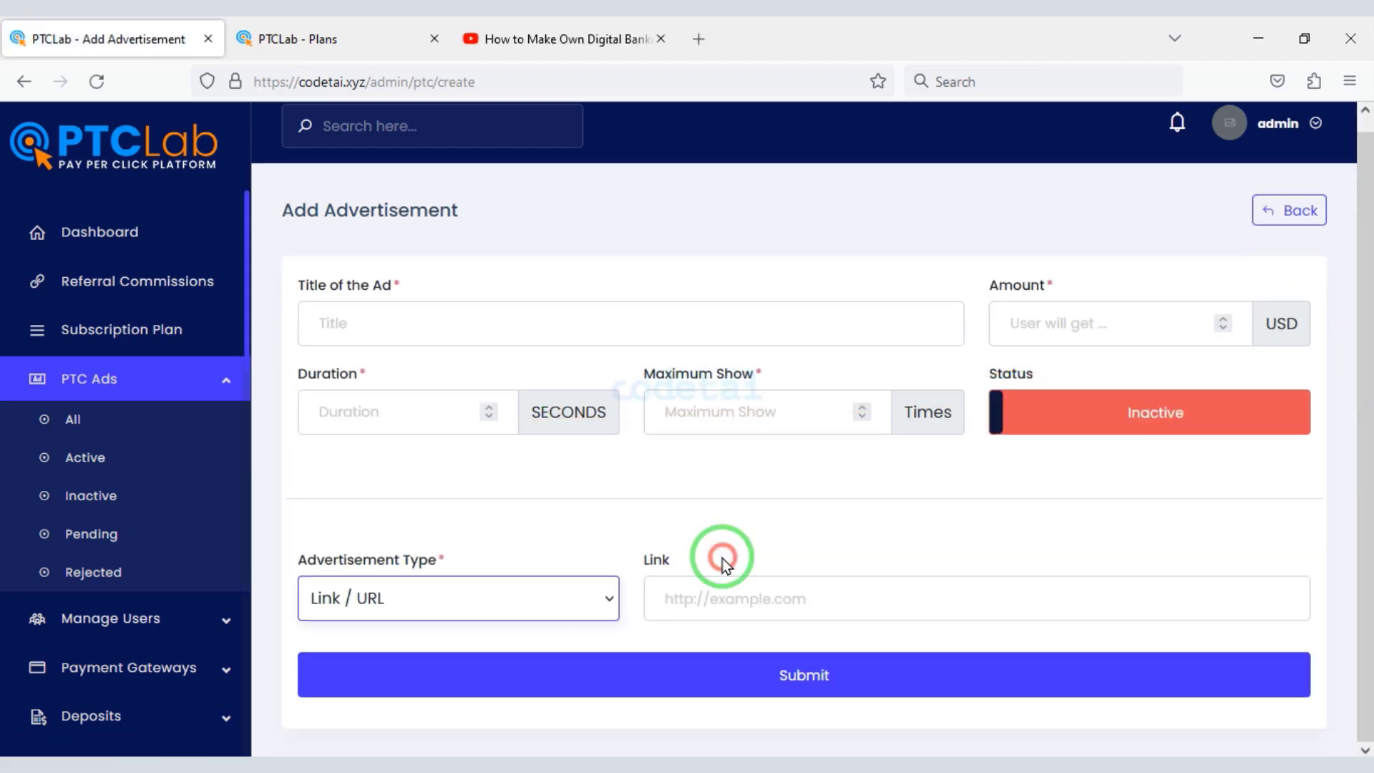
pyautogui.click(458, 599)
pyautogui.click(565, 38)
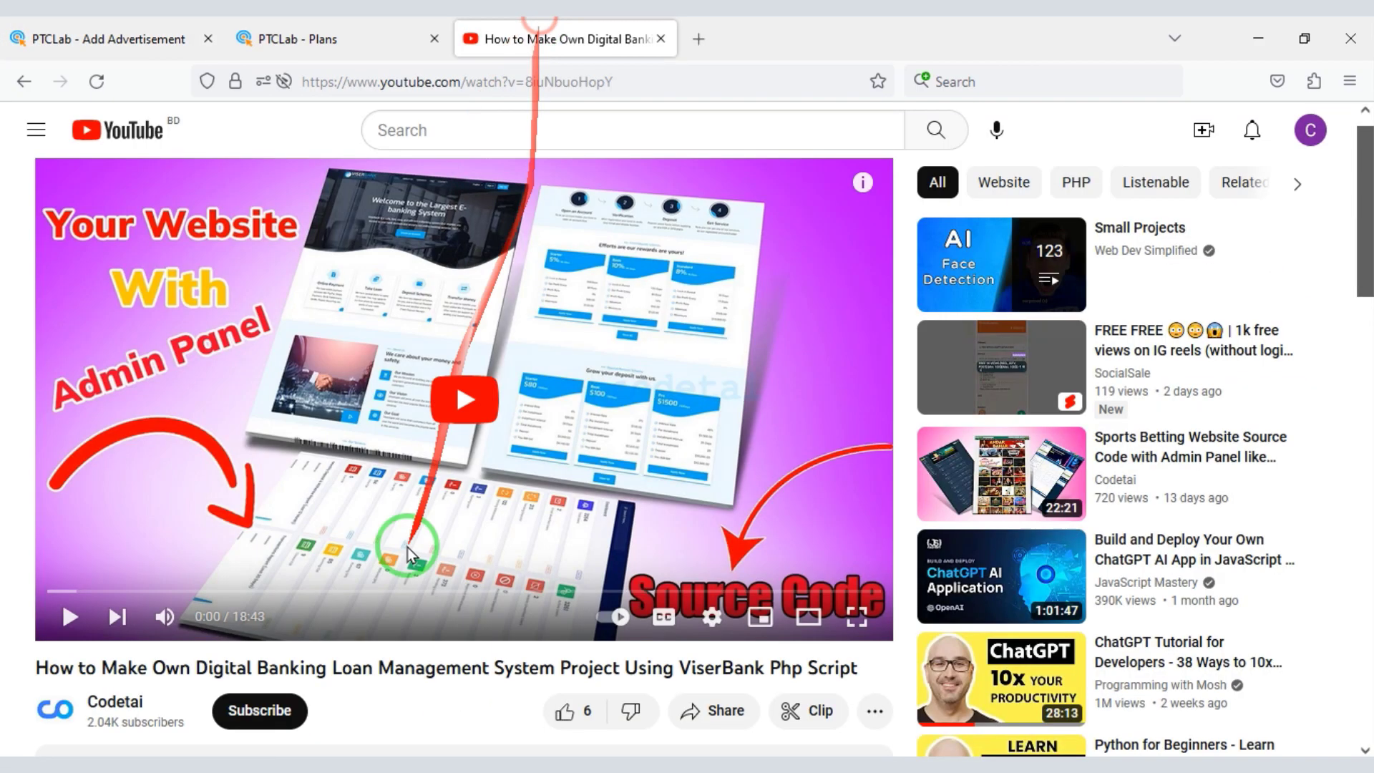
pyautogui.scroll(-4, 712, 515)
pyautogui.click(712, 506)
pyautogui.click(885, 478)
pyautogui.click(107, 39)
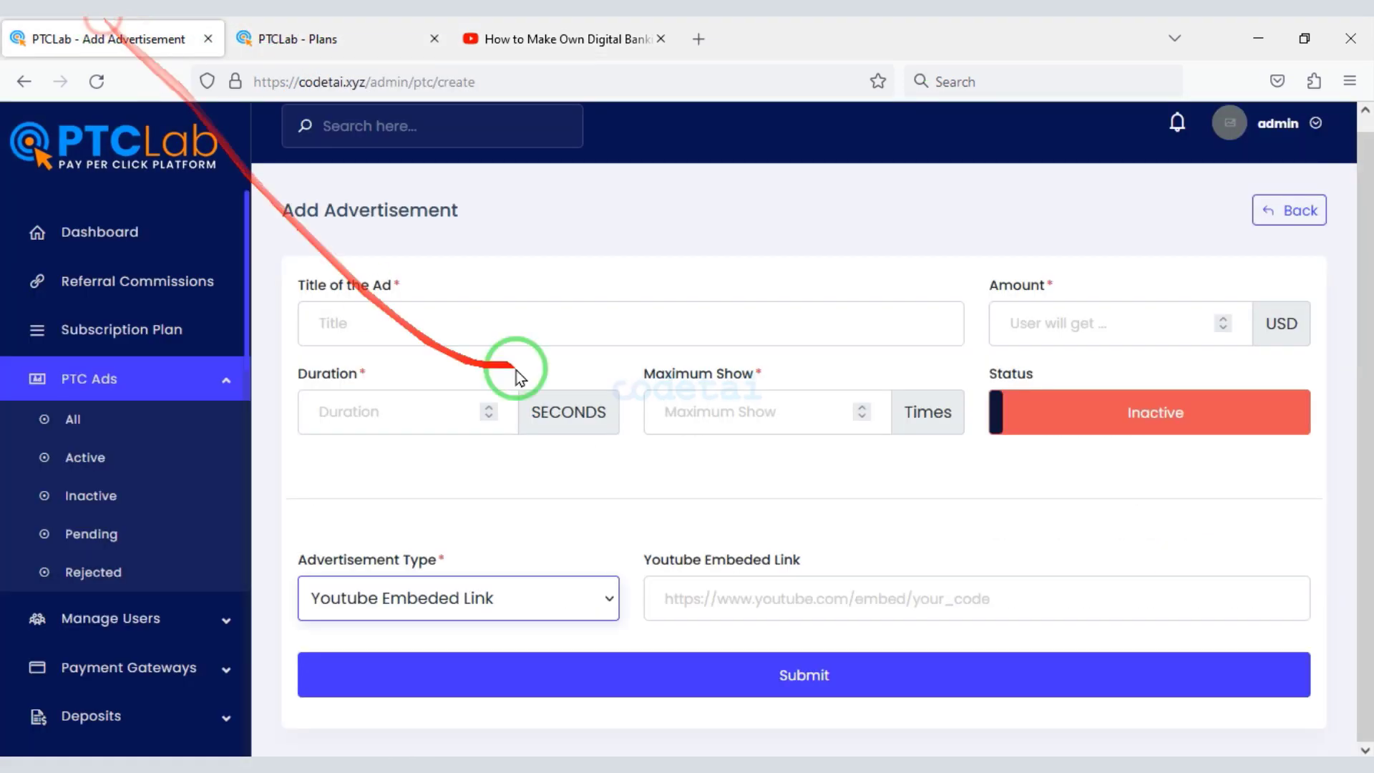
# Paste the YouTube link into the ad's video field and correct its domain to .com
pyautogui.rightClick(716, 598)
pyautogui.click(737, 424)
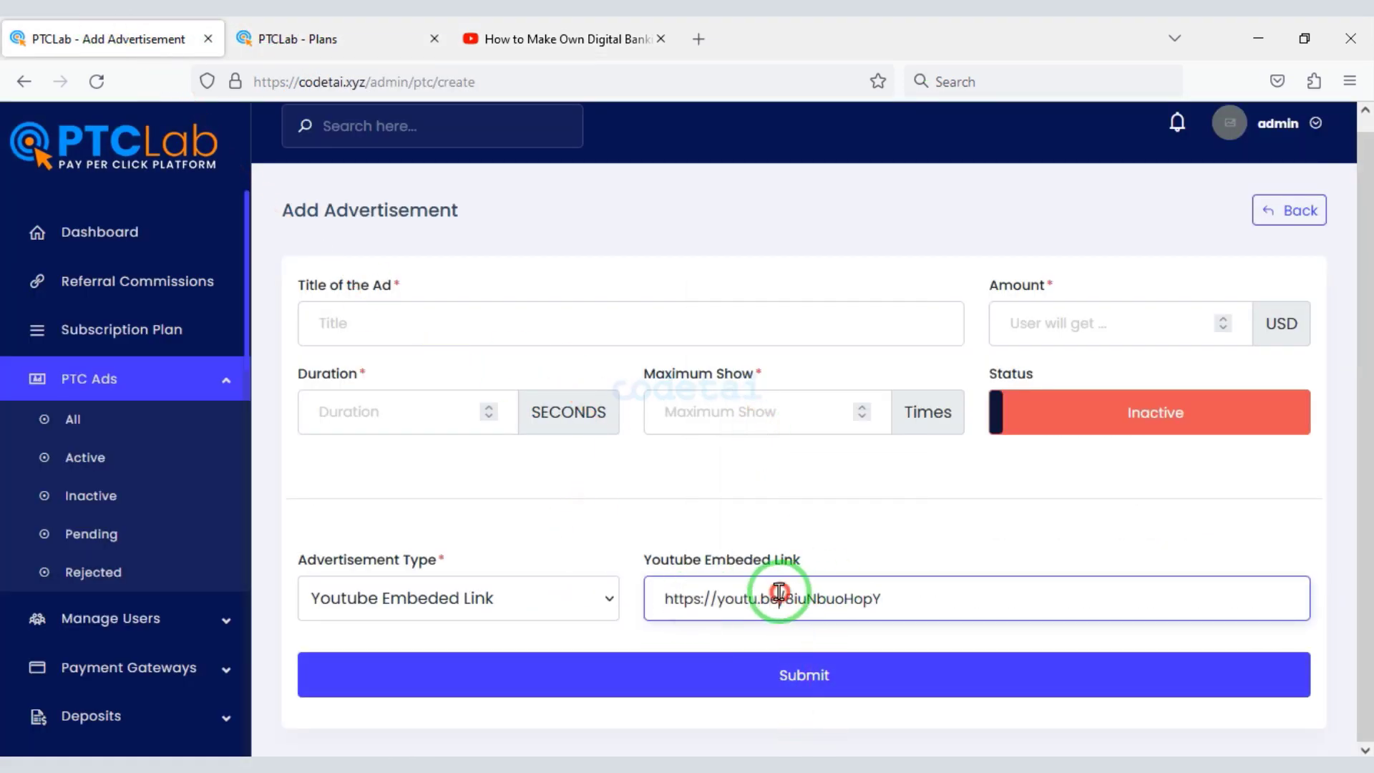
pyautogui.press('BackSpace')
pyautogui.write('com/embed')
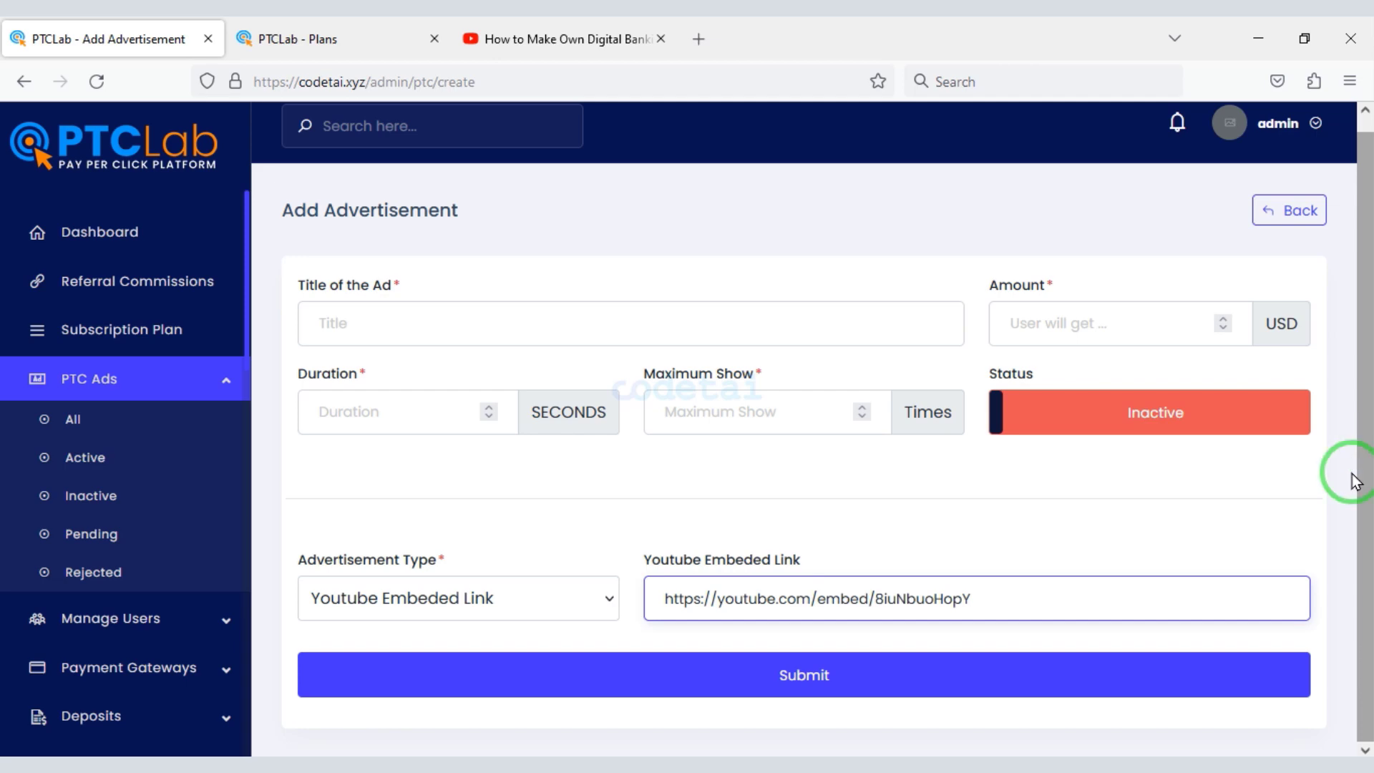
pyautogui.moveTo(818, 598); pyautogui.dragTo(868, 607)
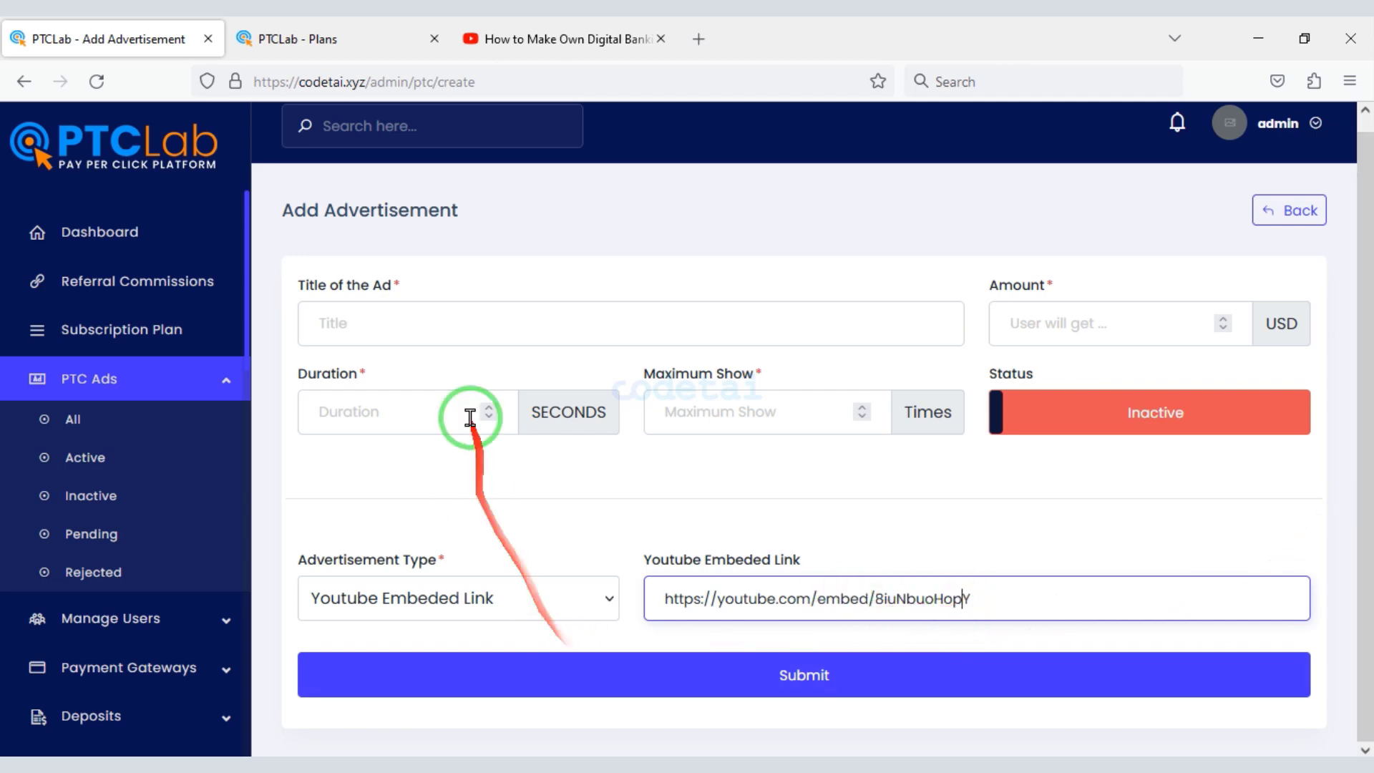
# Submit active ad Own Banking Website: 0.10 USD, 30 s duration, 120 max shows
pyautogui.click(442, 325)
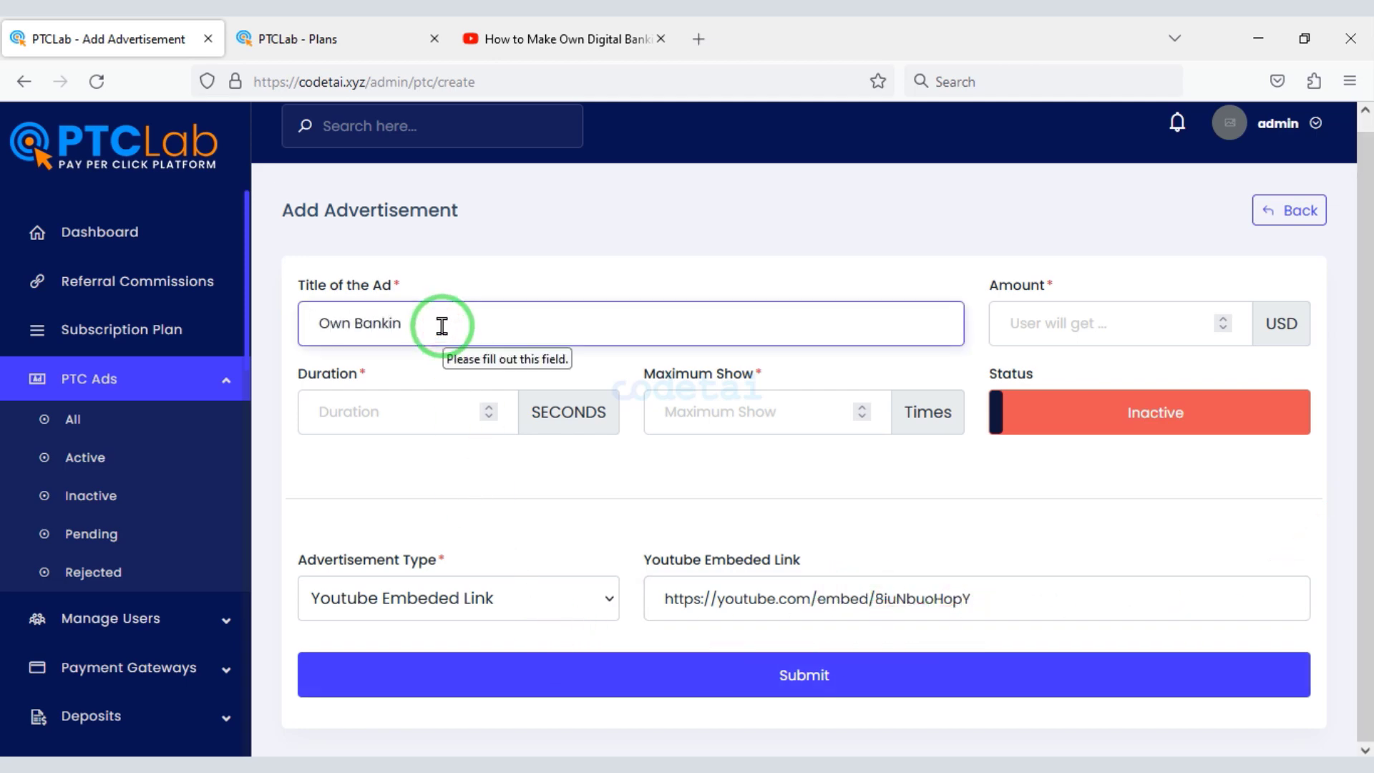
pyautogui.click(1071, 314)
pyautogui.write('00.')
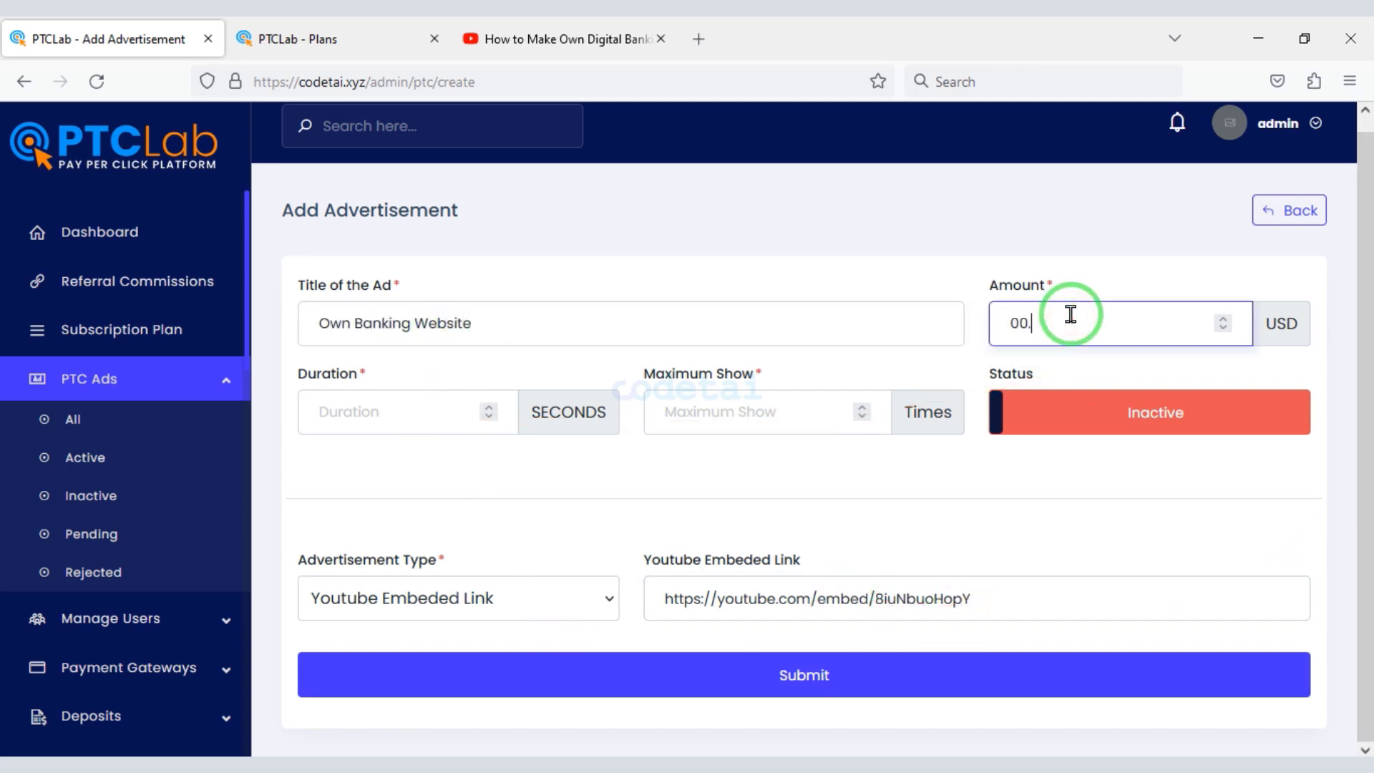
pyautogui.write('10')
pyautogui.click(451, 418)
pyautogui.write('30')
pyautogui.click(693, 427)
pyautogui.write('120')
pyautogui.click(1074, 421)
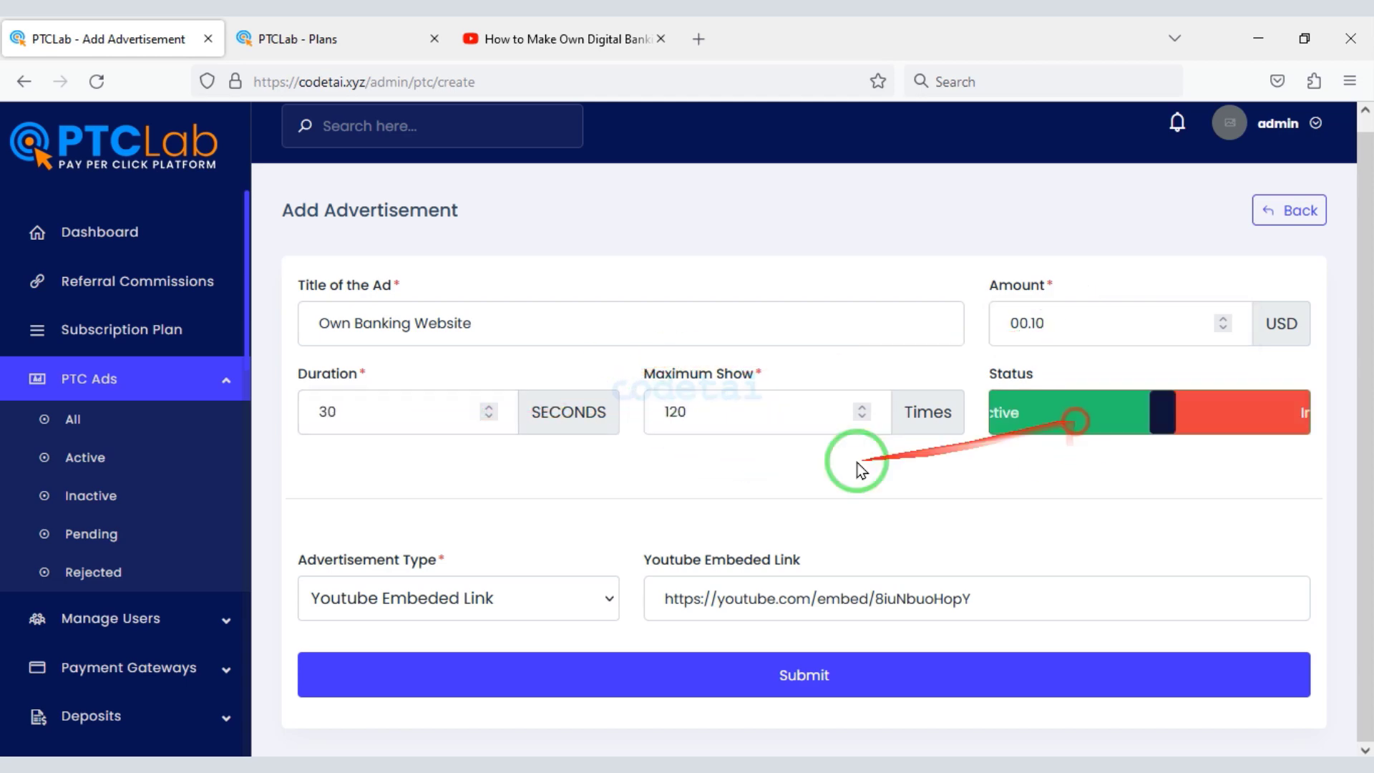
pyautogui.click(859, 692)
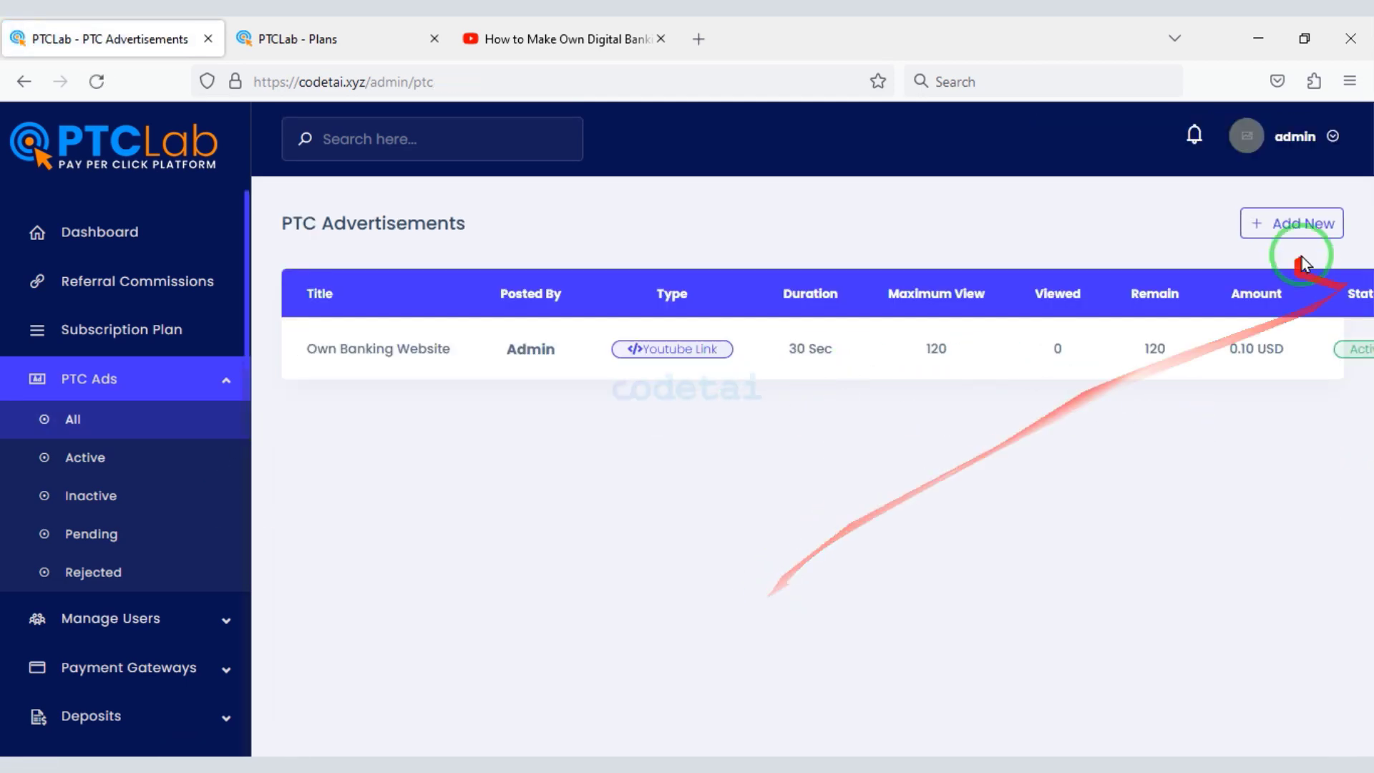
# Create a second ad 'Google Adsense Ads': 0.05 USD, 60 s duration, 120 max shows, active
pyautogui.click(1301, 233)
pyautogui.click(544, 343)
pyautogui.write('Google Adsens')
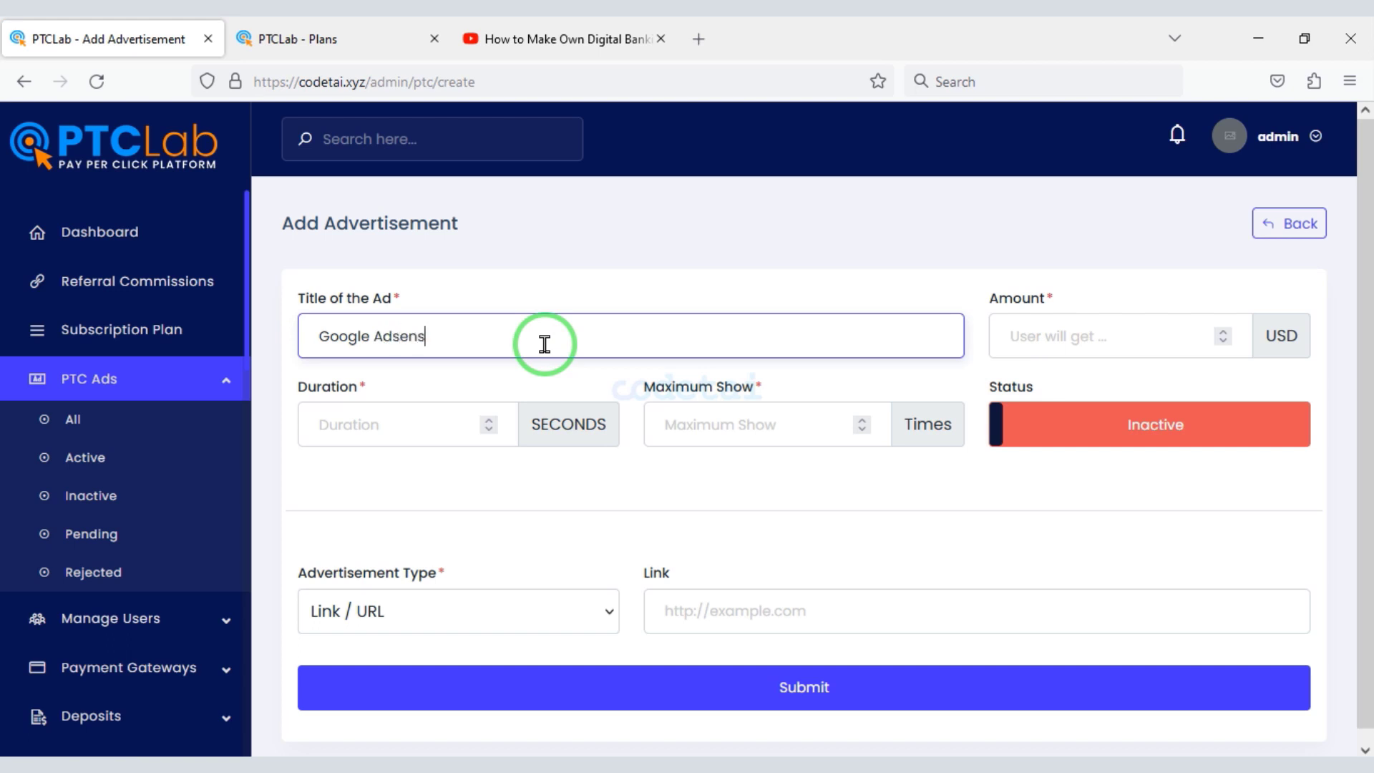
pyautogui.write('e Ads')
pyautogui.click(1056, 345)
pyautogui.write('00.05')
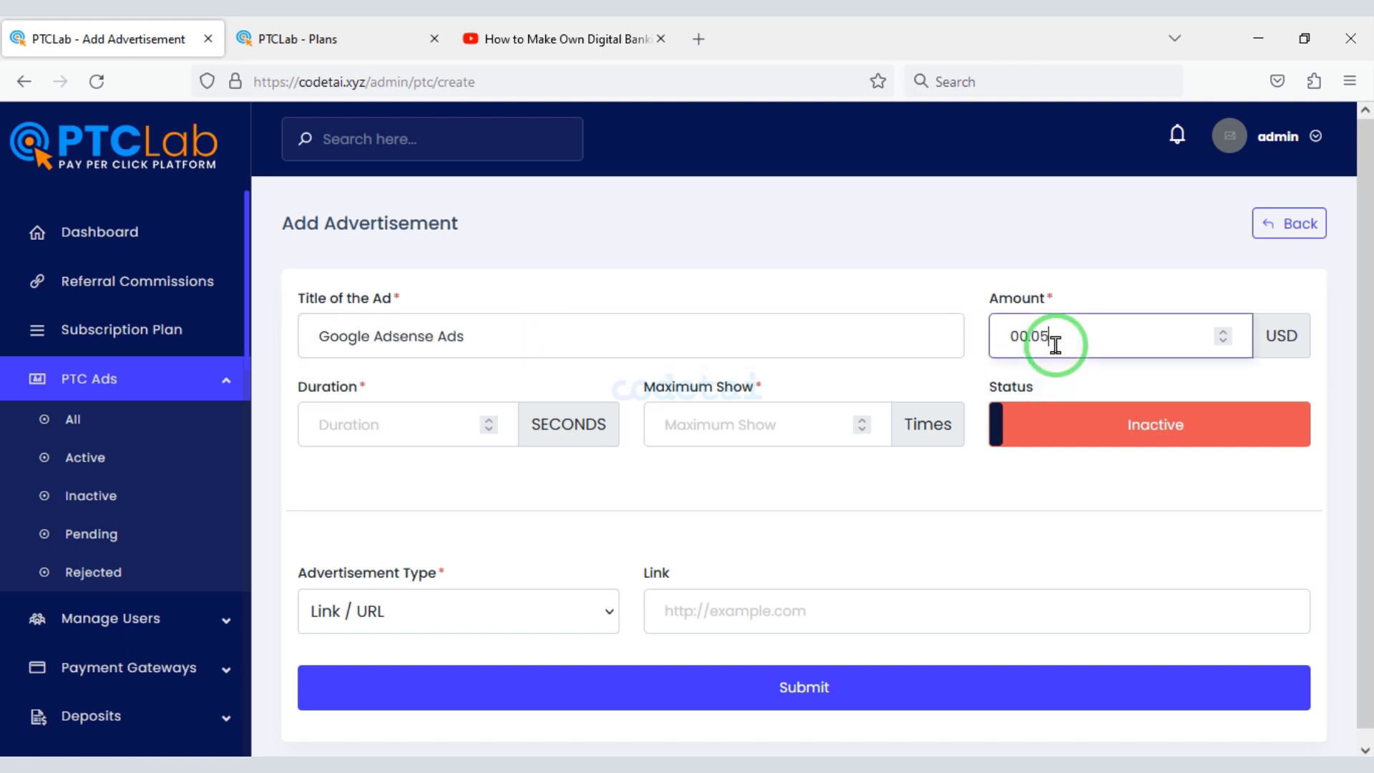
pyautogui.click(399, 431)
pyautogui.write('60')
pyautogui.click(694, 427)
pyautogui.write('120')
pyautogui.click(1053, 429)
# Set the Google Adsense Ads type to Script / Code, paste the Adsense script, and submit
pyautogui.click(478, 615)
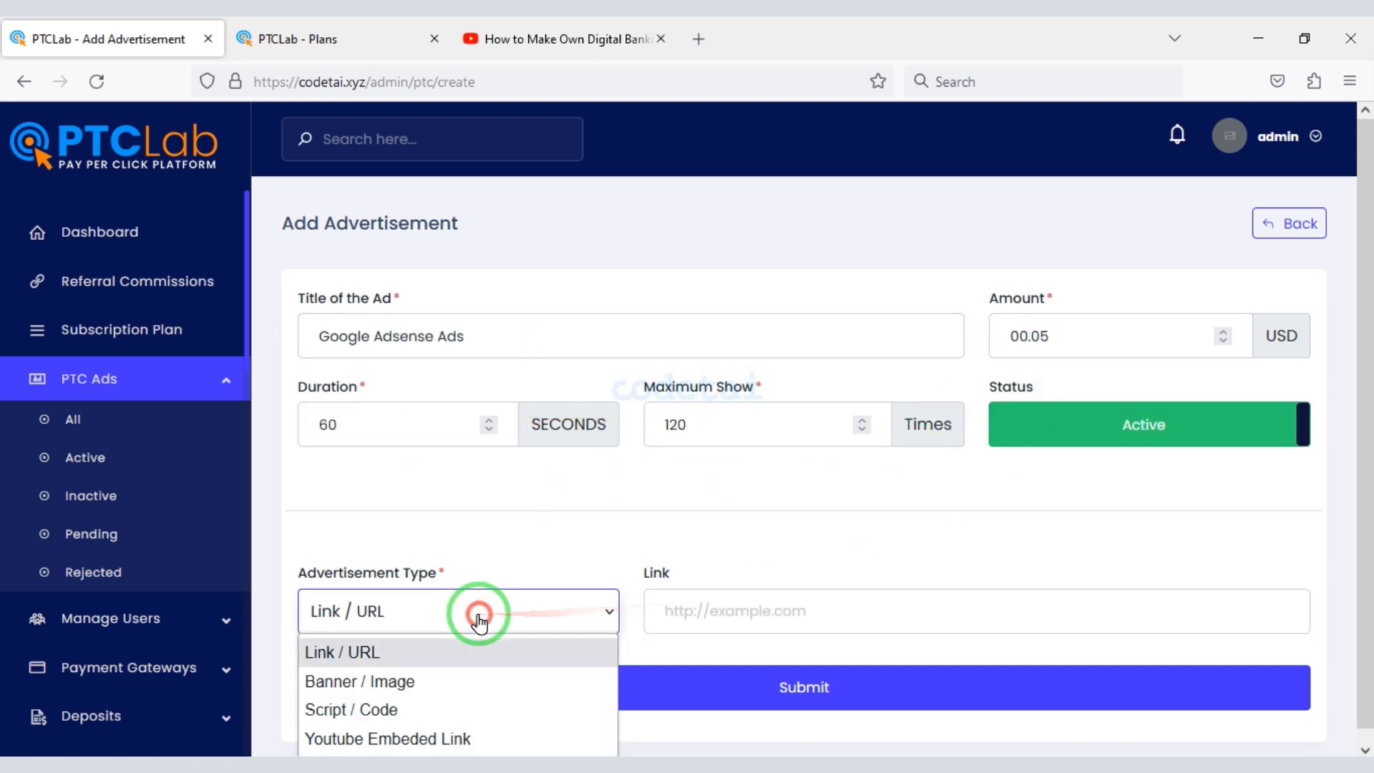
pyautogui.click(350, 709)
pyautogui.rightClick(711, 604)
pyautogui.click(761, 384)
pyautogui.click(1021, 688)
pyautogui.click(72, 419)
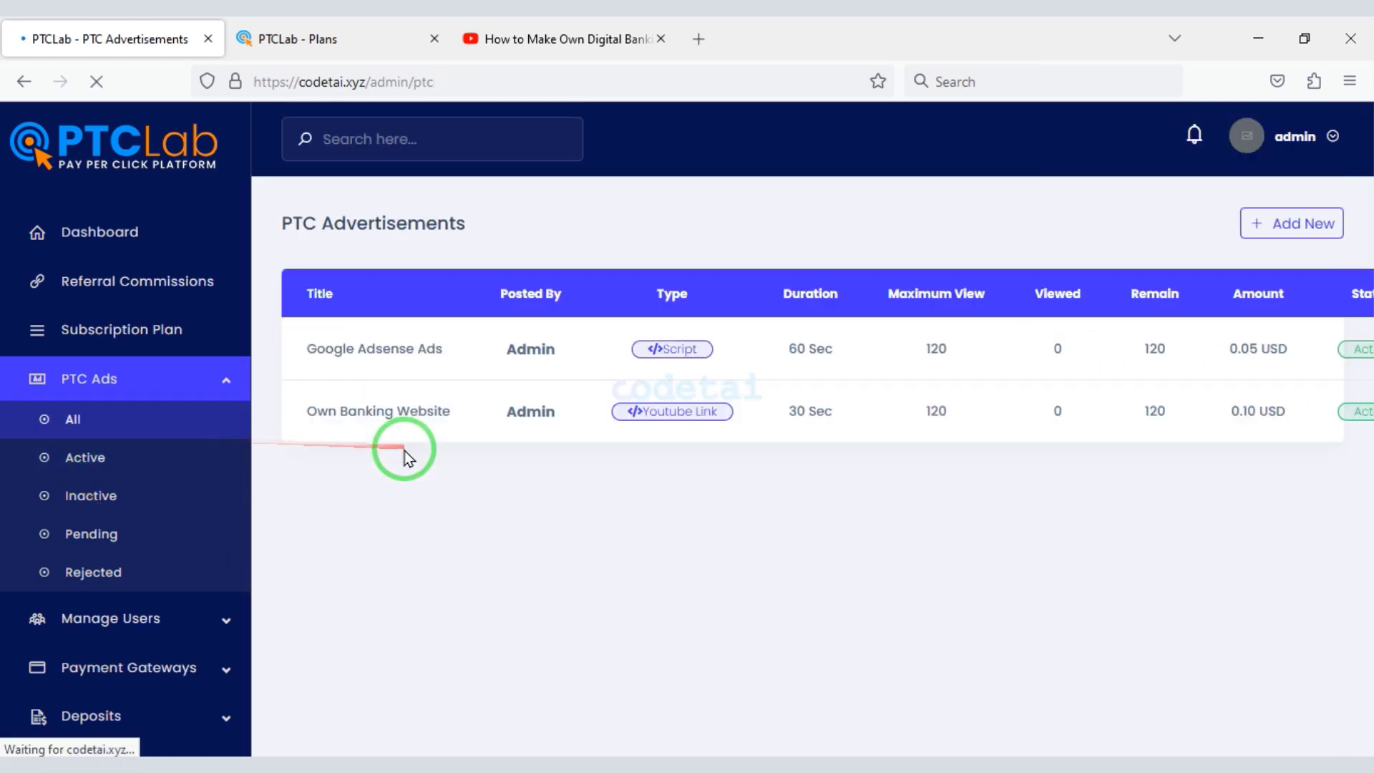
pyautogui.moveTo(264, 269)
pyautogui.mouseDown()
pyautogui.moveTo(546, 408)
pyautogui.moveTo(1369, 456)
pyautogui.moveTo(824, 402)
pyautogui.mouseUp()
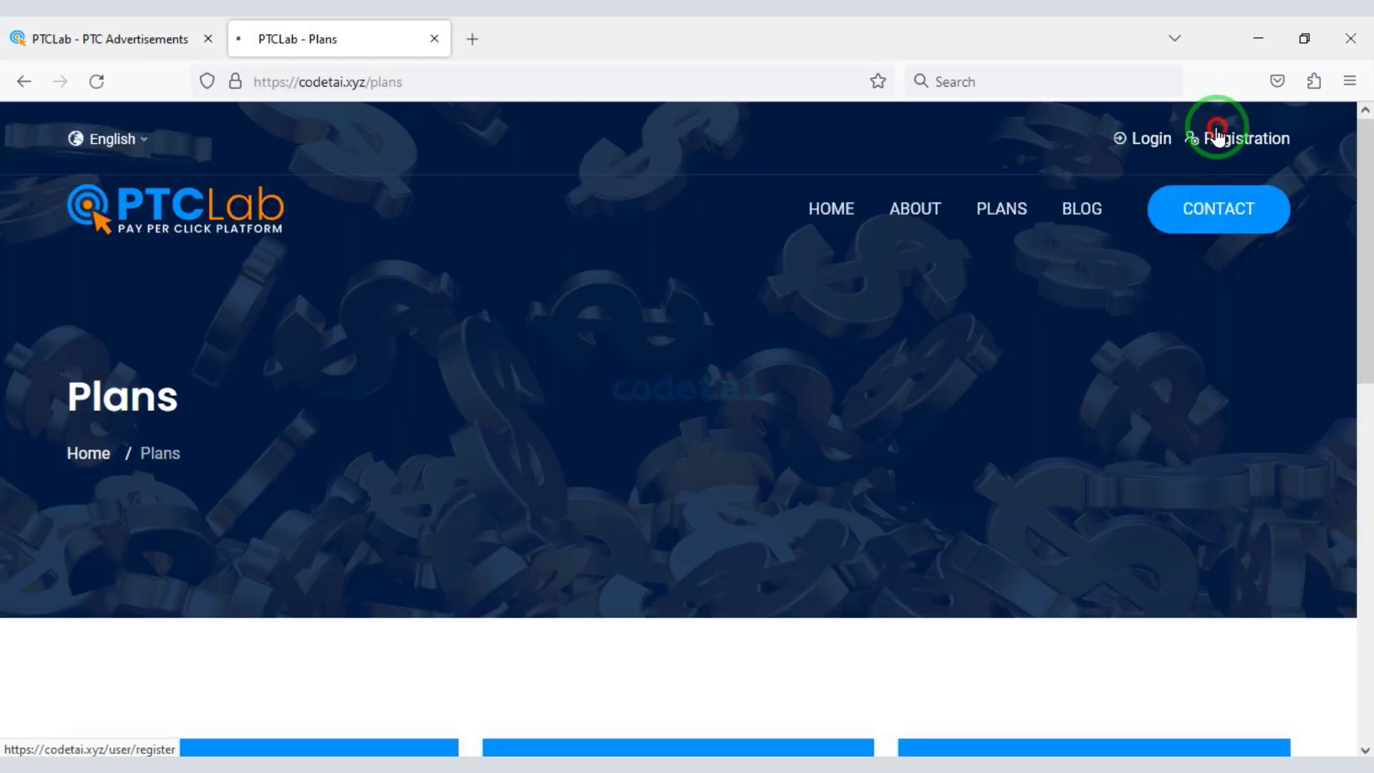
# On the registration page, enter the test user's username and e-mail address
pyautogui.click(1218, 135)
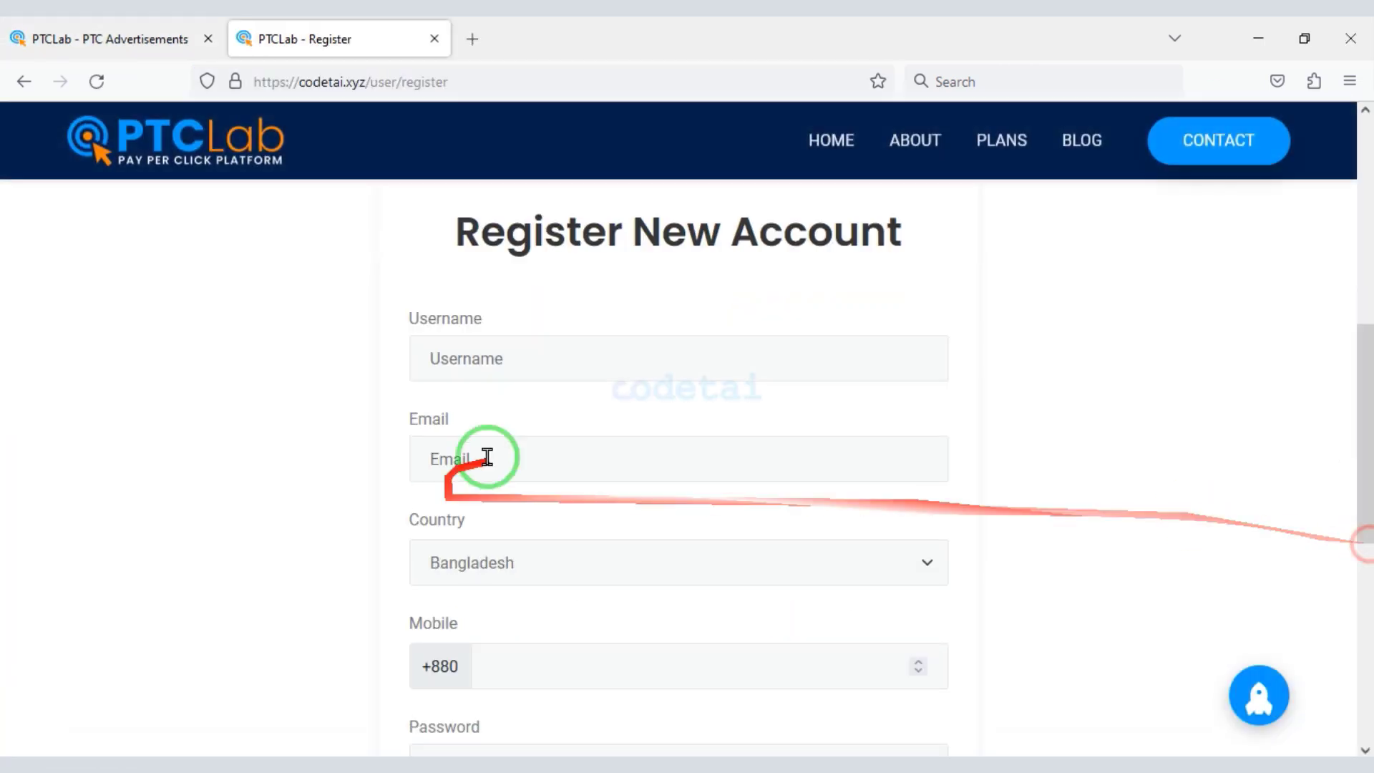
pyautogui.click(599, 346)
pyautogui.write('marysmith')
pyautogui.scroll(2, 599, 430)
pyautogui.moveTo(601, 357); pyautogui.dragTo(504, 555)
pyautogui.click(504, 555)
pyautogui.scroll(-5, 1366, 460)
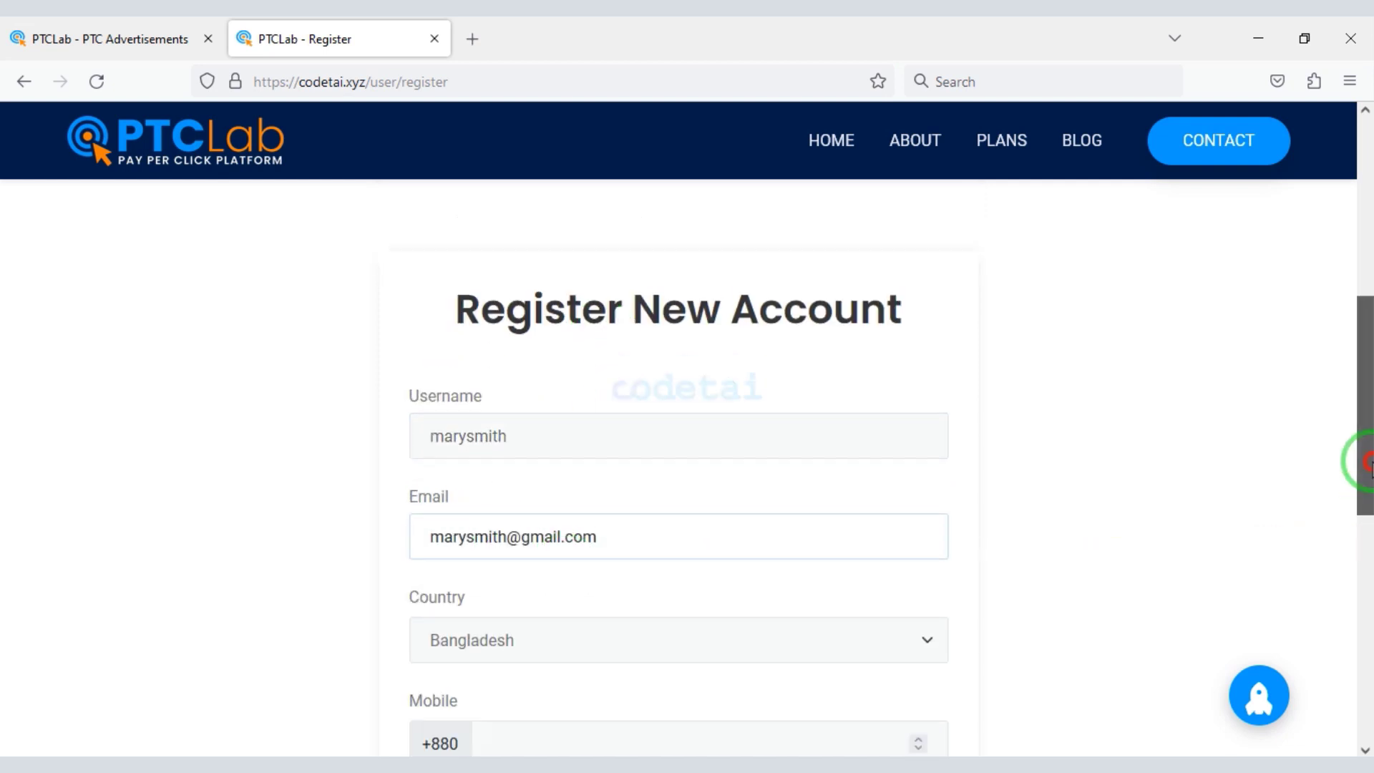
# Add the mobile number and password, accept the privacy and payment policies, and submit the registration
pyautogui.click(542, 403)
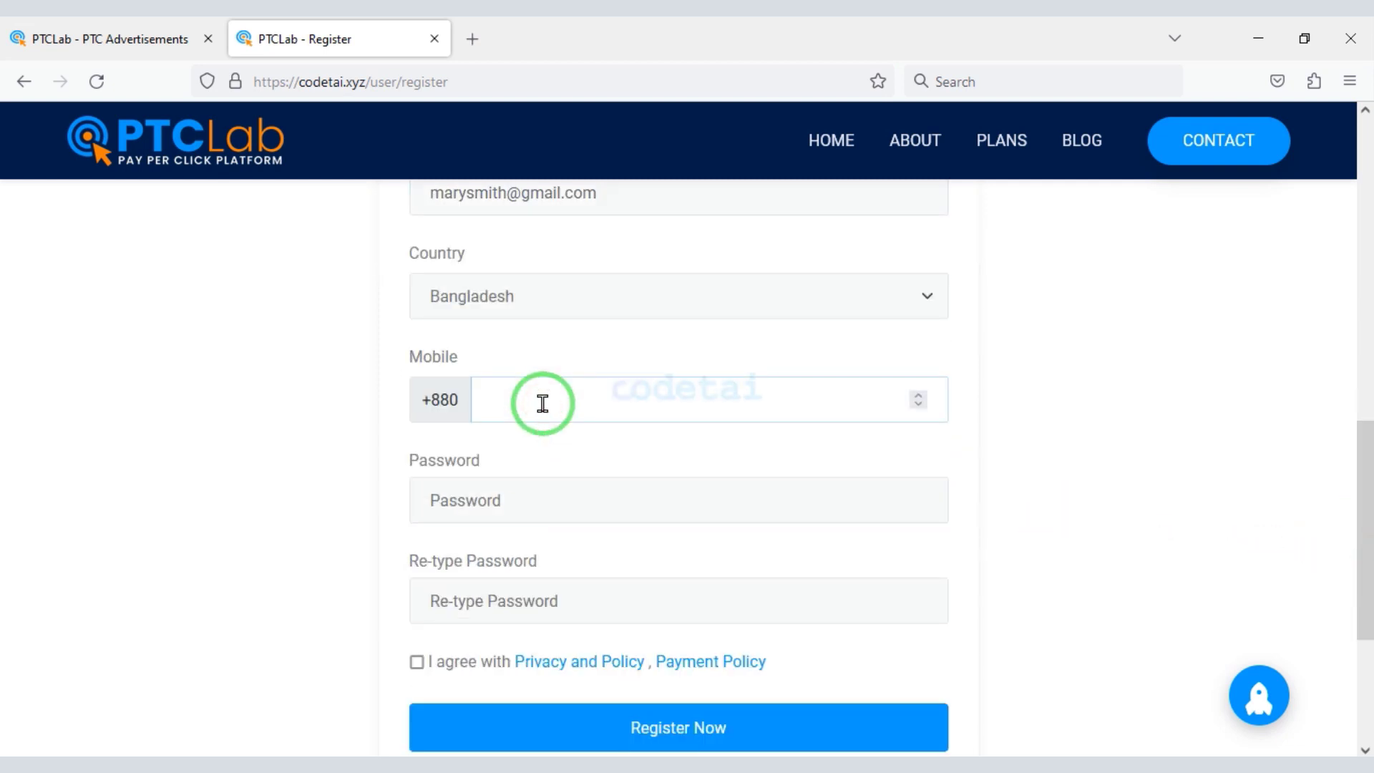
pyautogui.scroll(-1, 522, 519)
pyautogui.click(541, 513)
pyautogui.write('12')
pyautogui.click(416, 559)
pyautogui.click(828, 617)
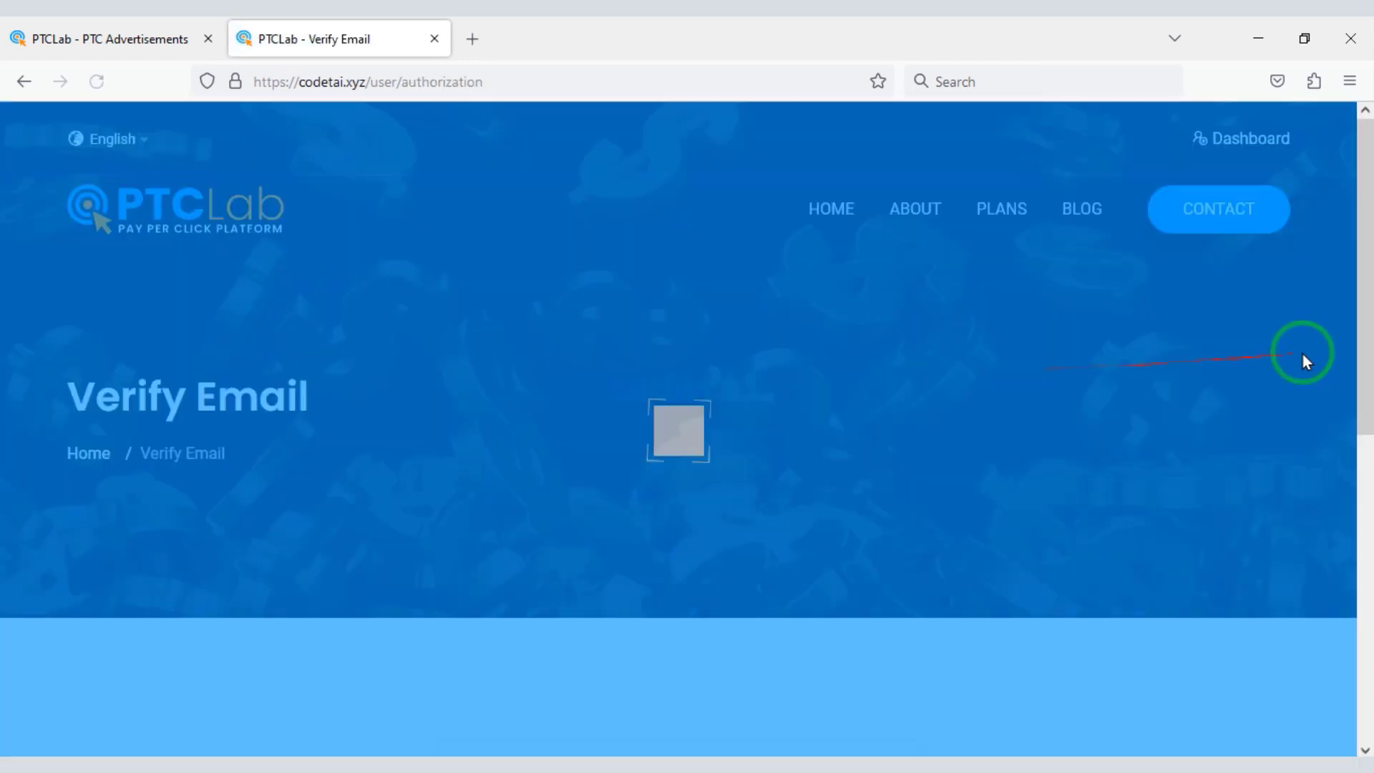
# Enter the user's first and last name in User Data and submit the profile
pyautogui.click(478, 407)
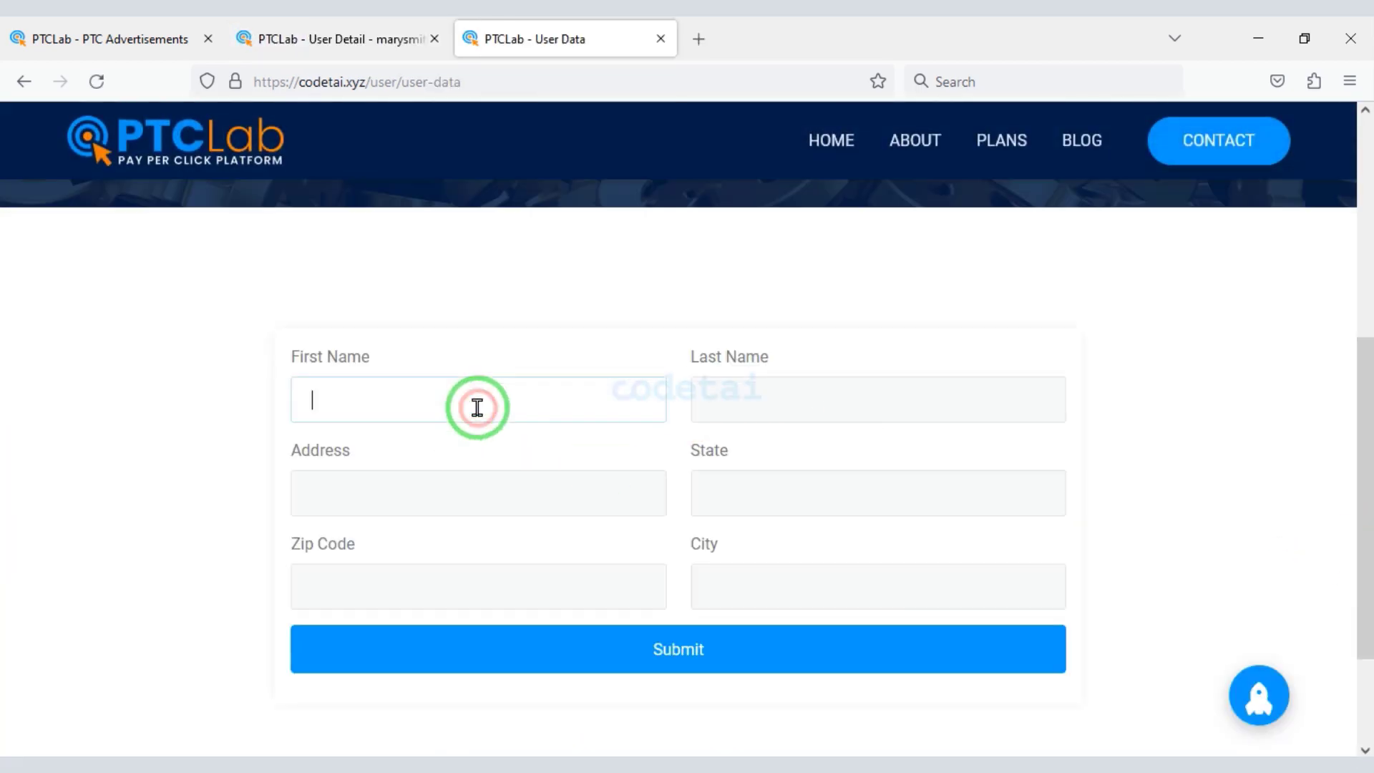
pyautogui.write('Mary')
pyautogui.click(757, 408)
pyautogui.write('Smith')
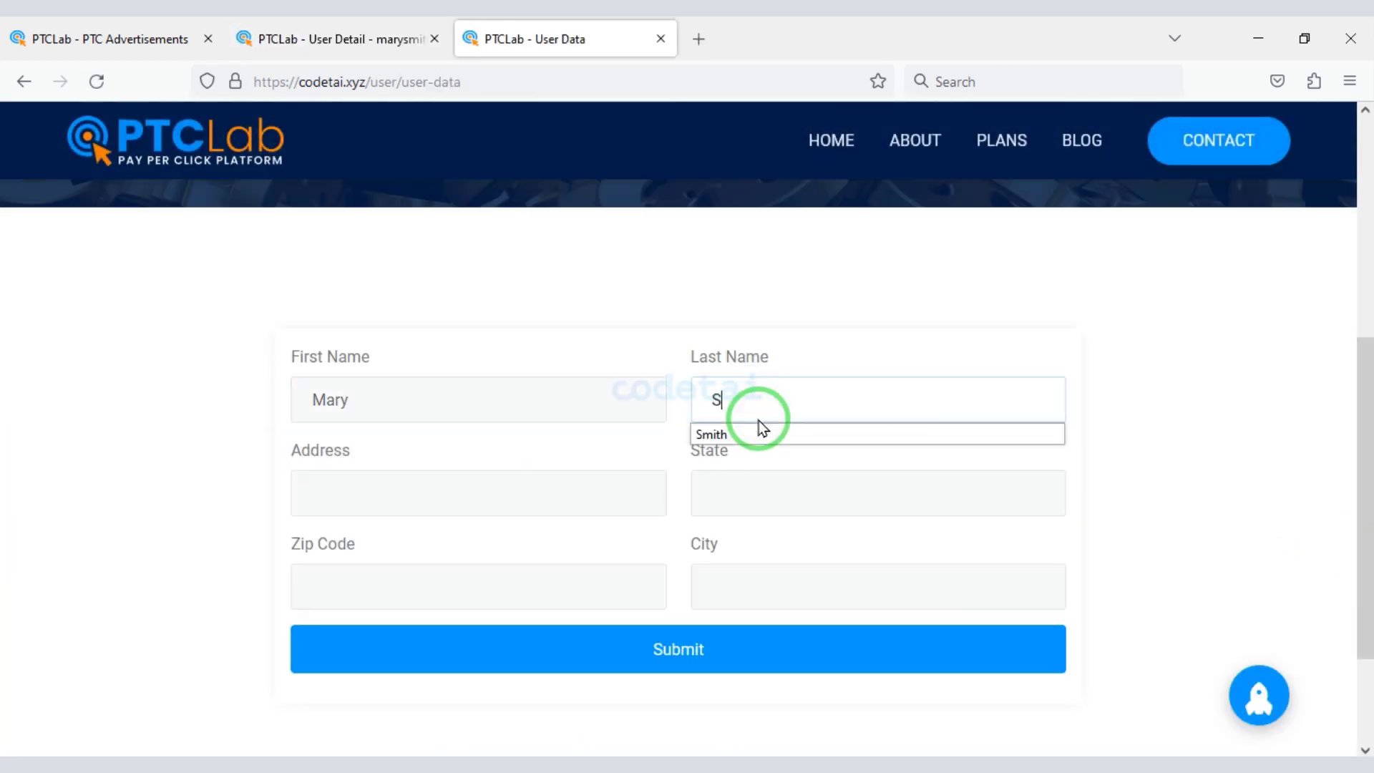
pyautogui.click(633, 660)
pyautogui.click(1367, 501)
# View the Own Banking Website and Google Adsense Ads PTC ads, playing the first ad's video
pyautogui.scroll(10, 981, 291)
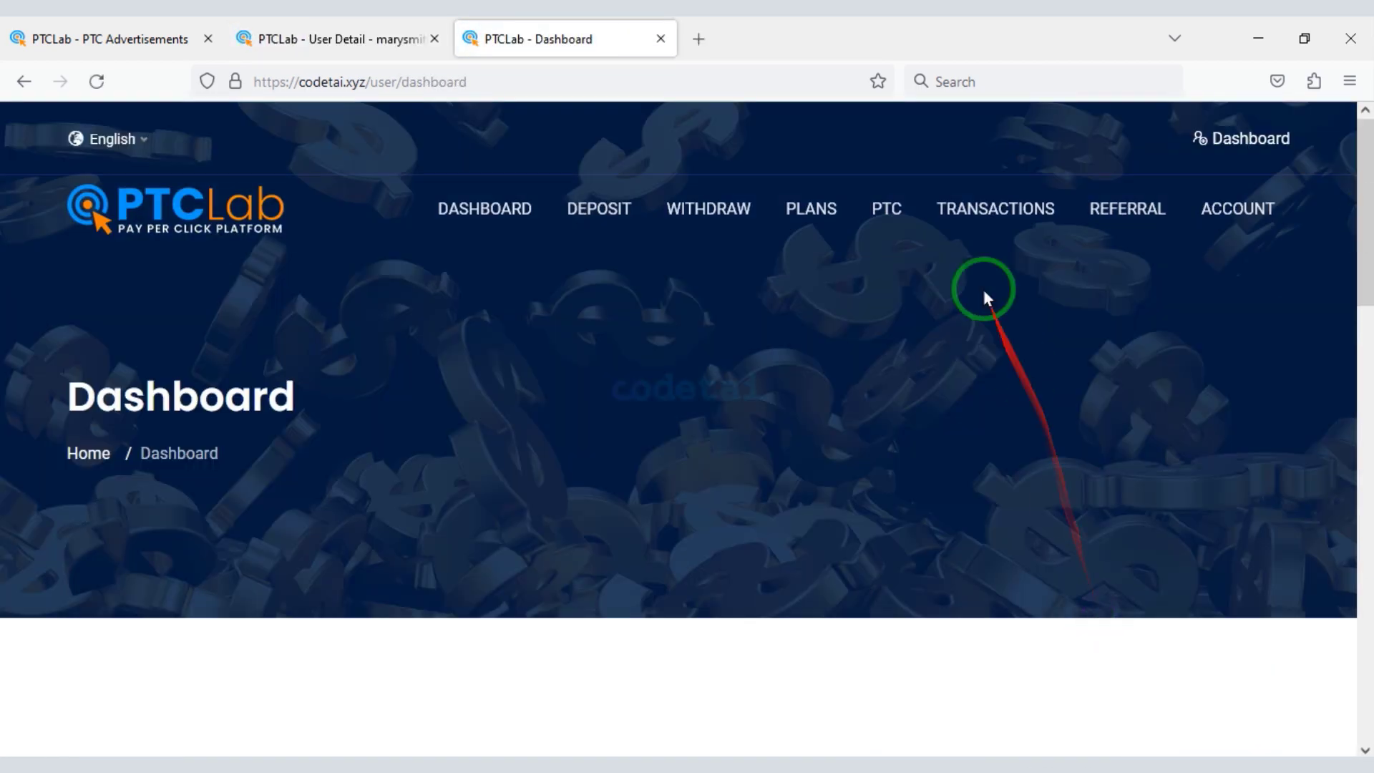
pyautogui.moveTo(887, 208)
pyautogui.click(899, 259)
pyautogui.scroll(-4, 1364, 469)
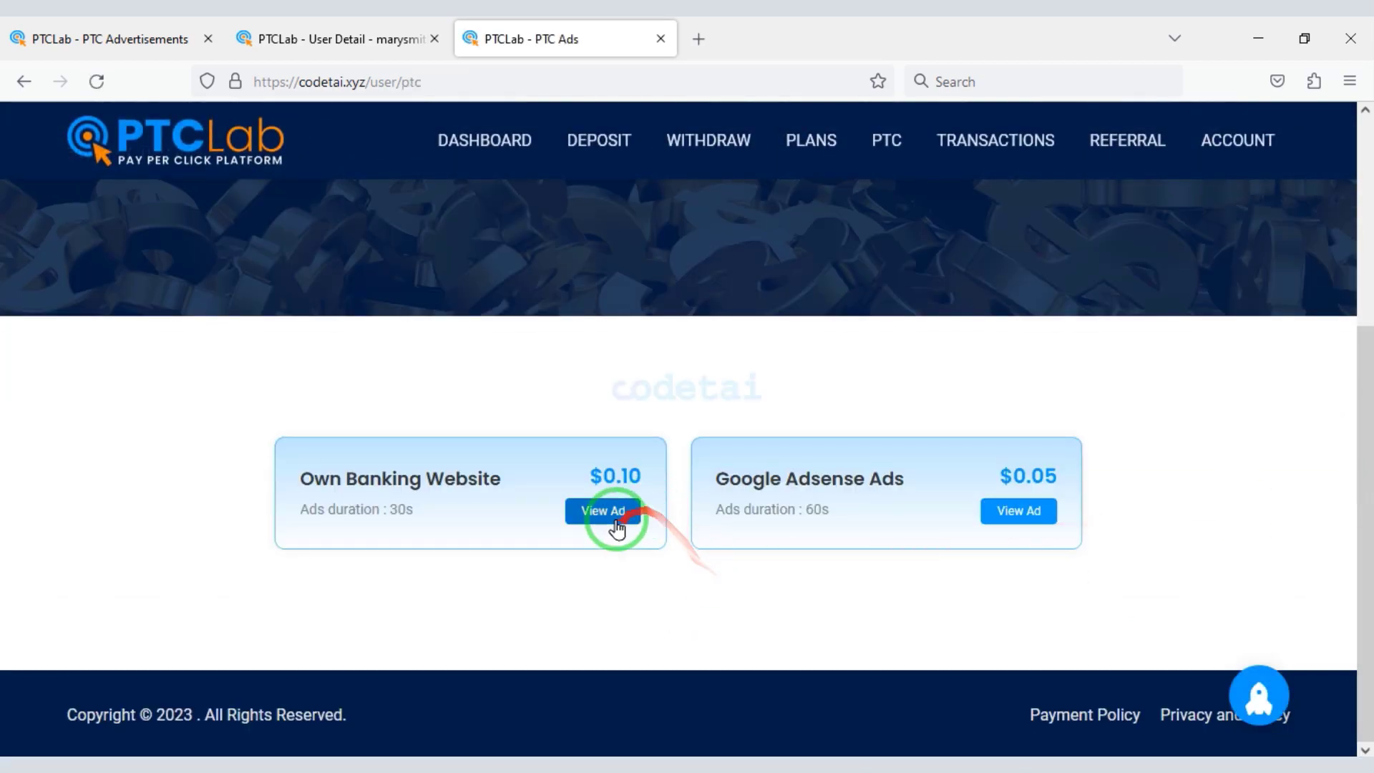
pyautogui.click(607, 523)
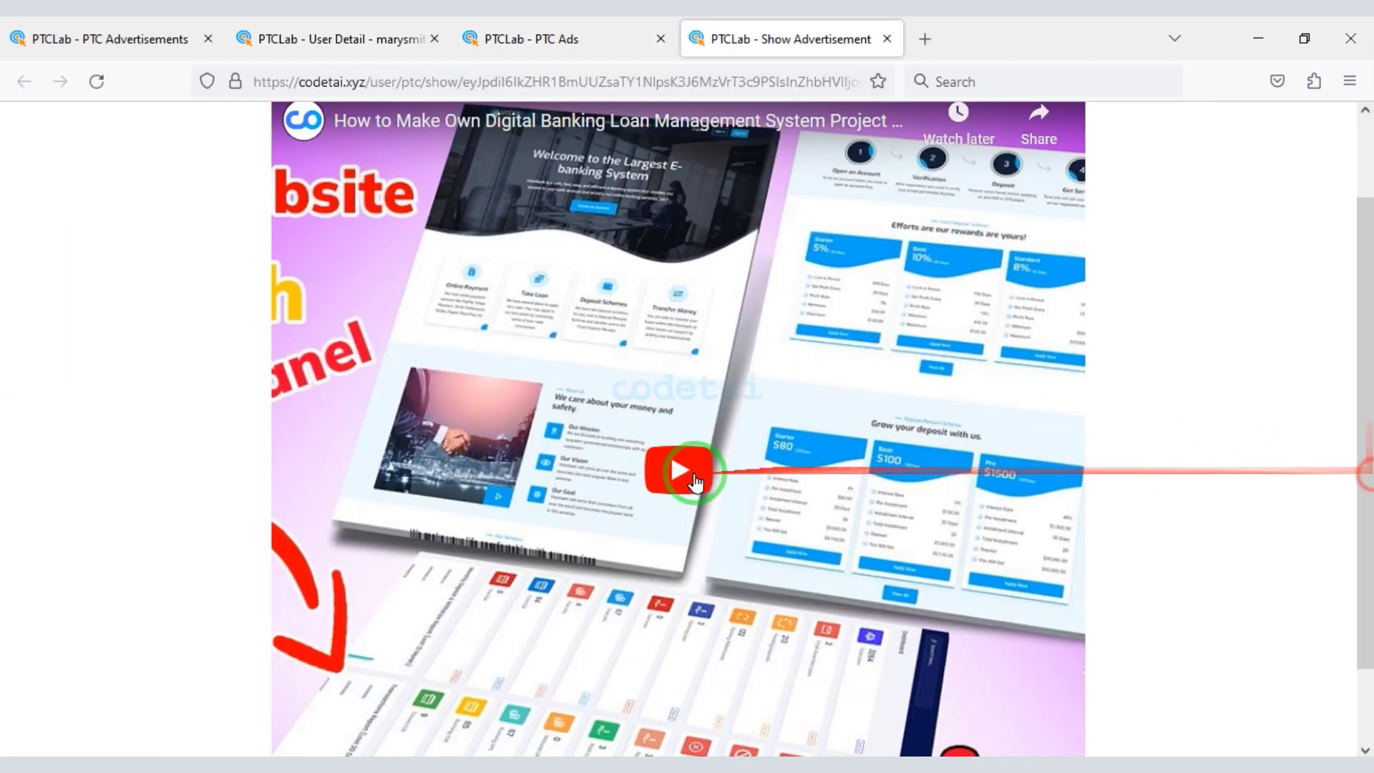
pyautogui.click(680, 473)
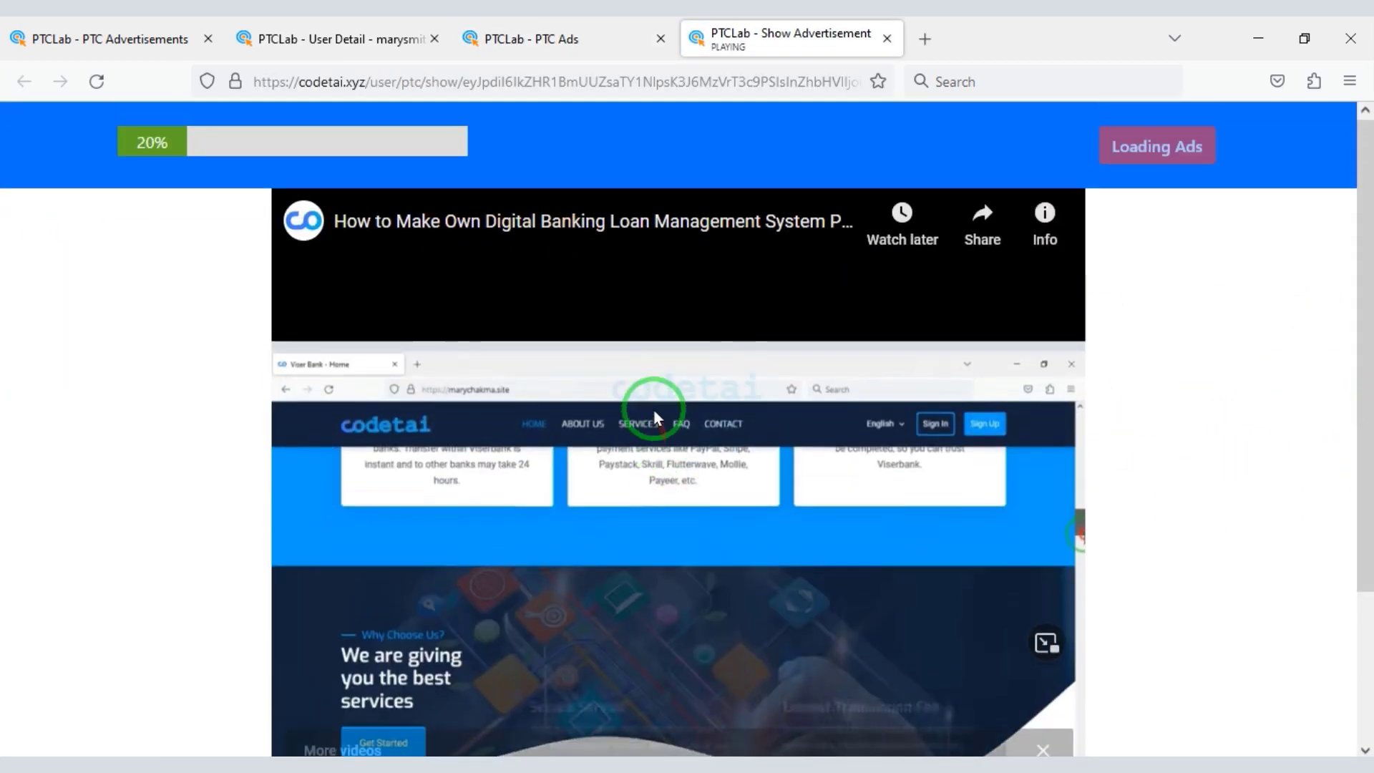
pyautogui.click(887, 39)
pyautogui.click(1023, 516)
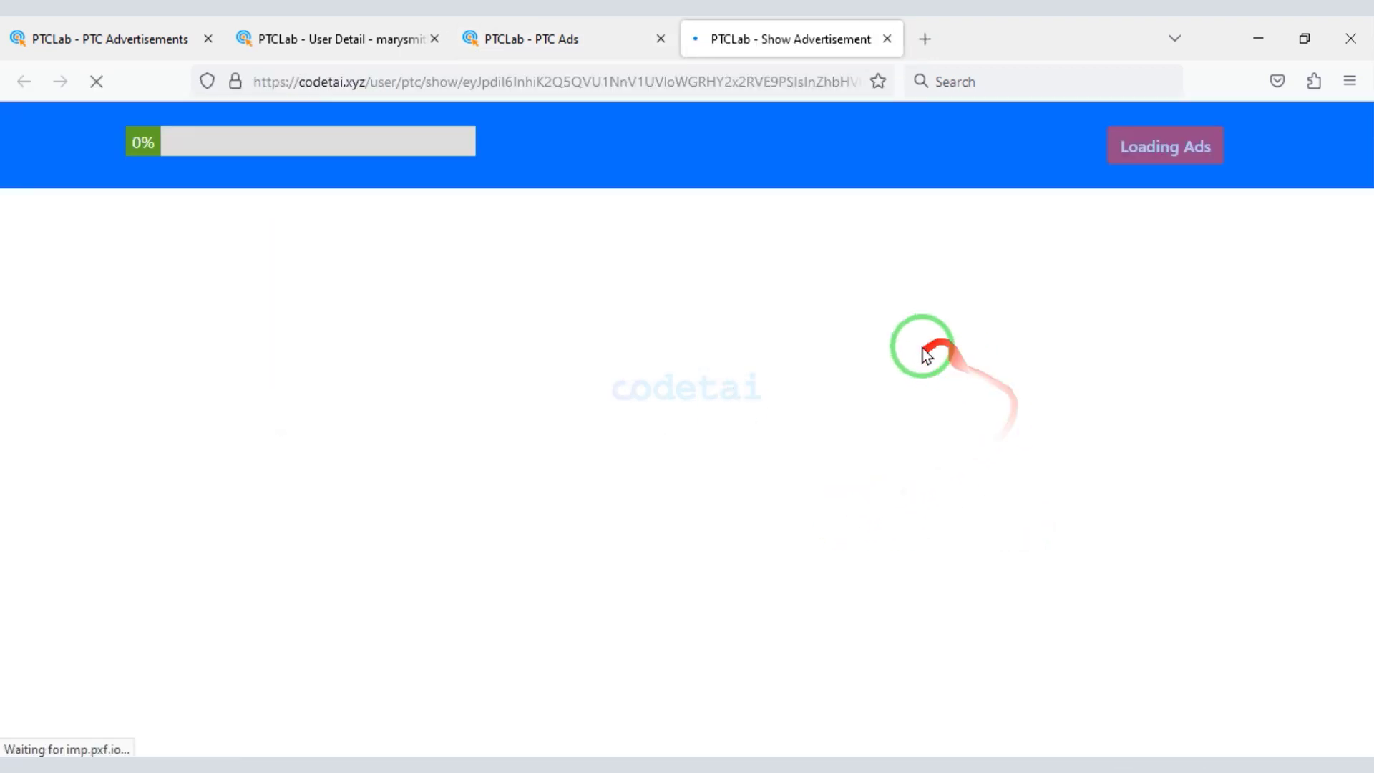
pyautogui.click(879, 37)
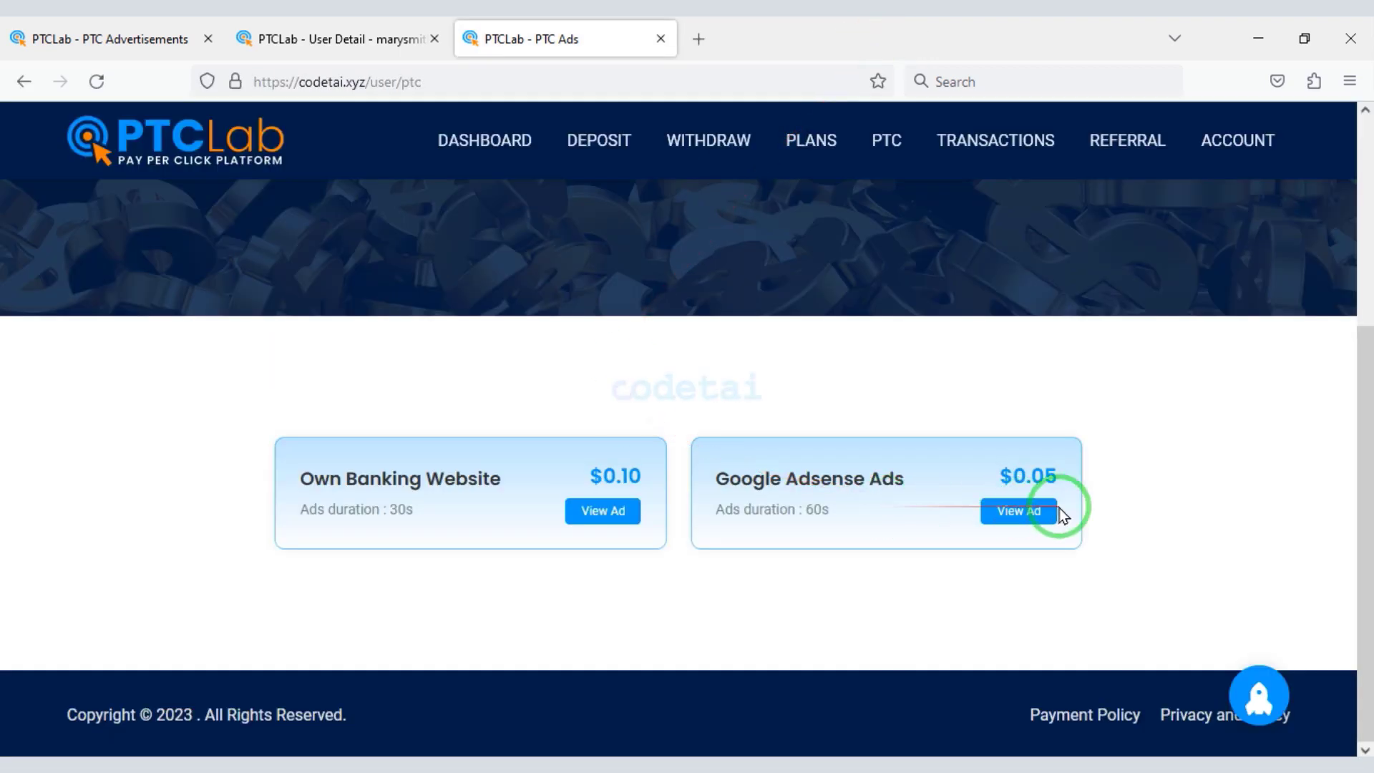
# Start a new advertisement from My Ads, then return to the admin PTC Advertisements list
pyautogui.moveTo(896, 146)
pyautogui.click(897, 248)
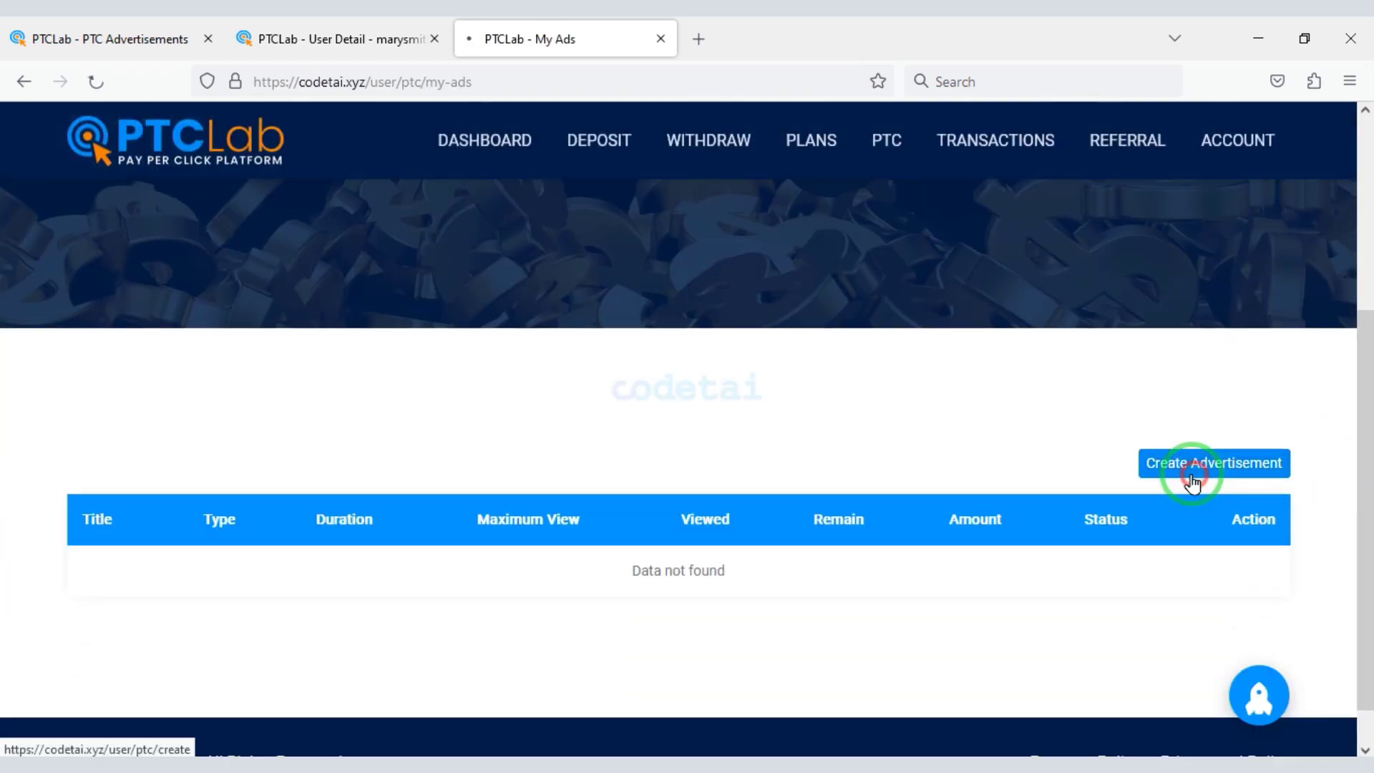
pyautogui.click(1181, 466)
pyautogui.moveTo(1364, 337); pyautogui.dragTo(1360, 269)
pyautogui.click(391, 296)
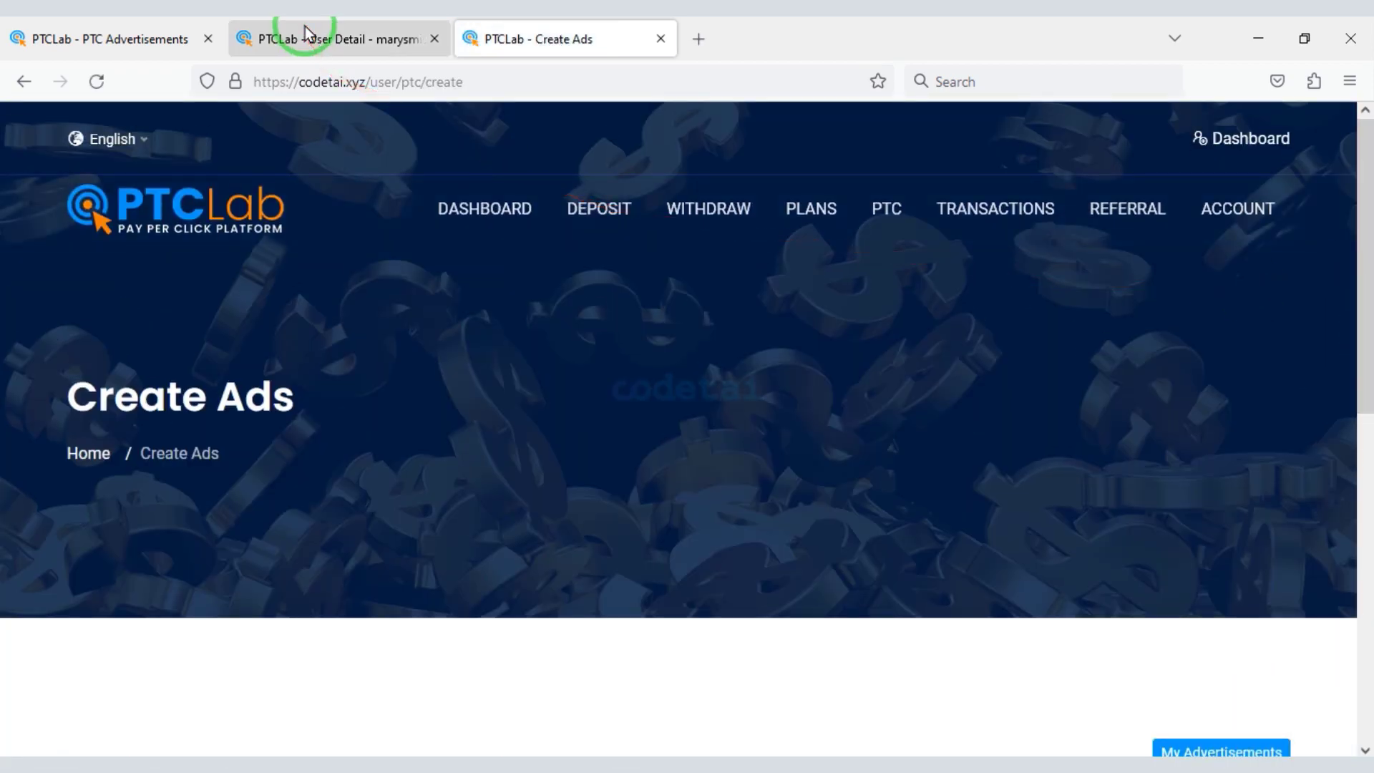
pyautogui.click(149, 27)
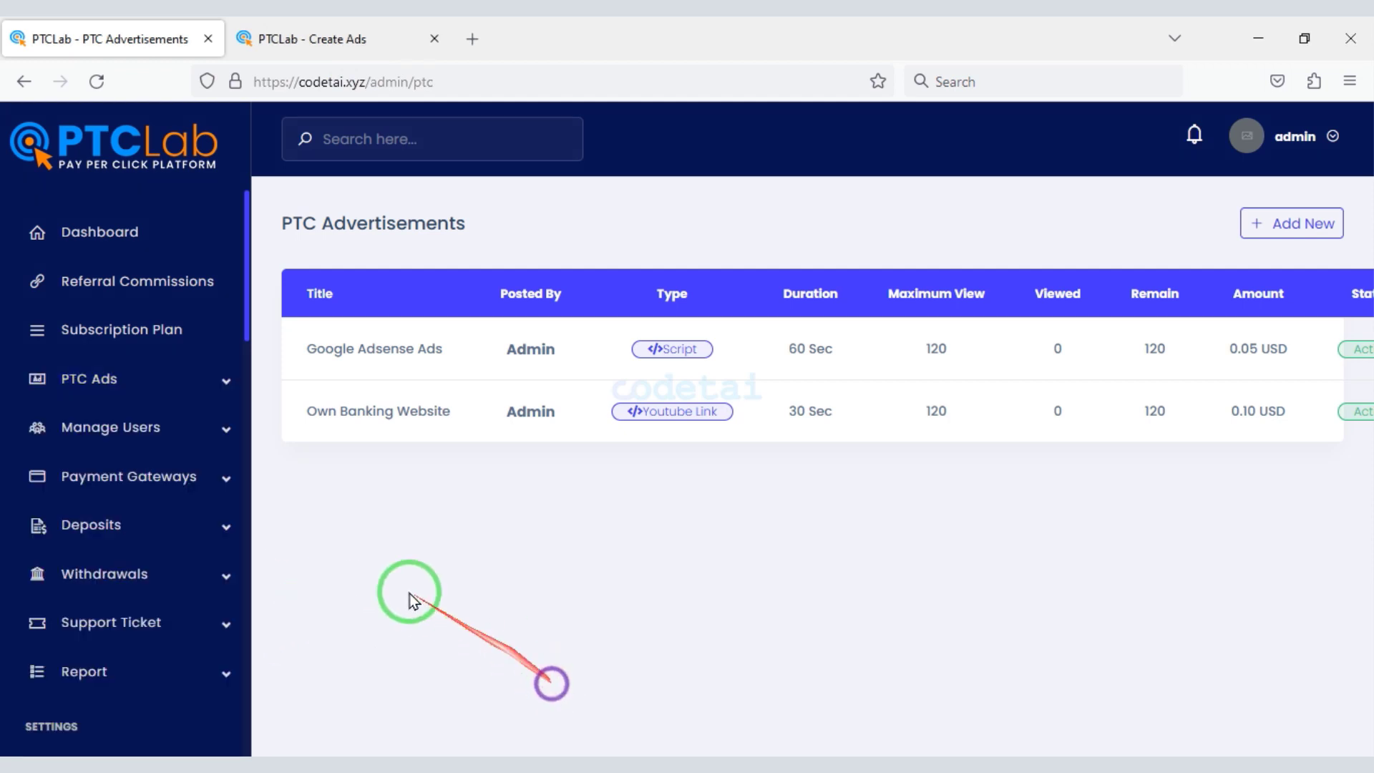
# From Active Users, add 50 to the test user's balance with the remark 'any'
pyautogui.click(185, 430)
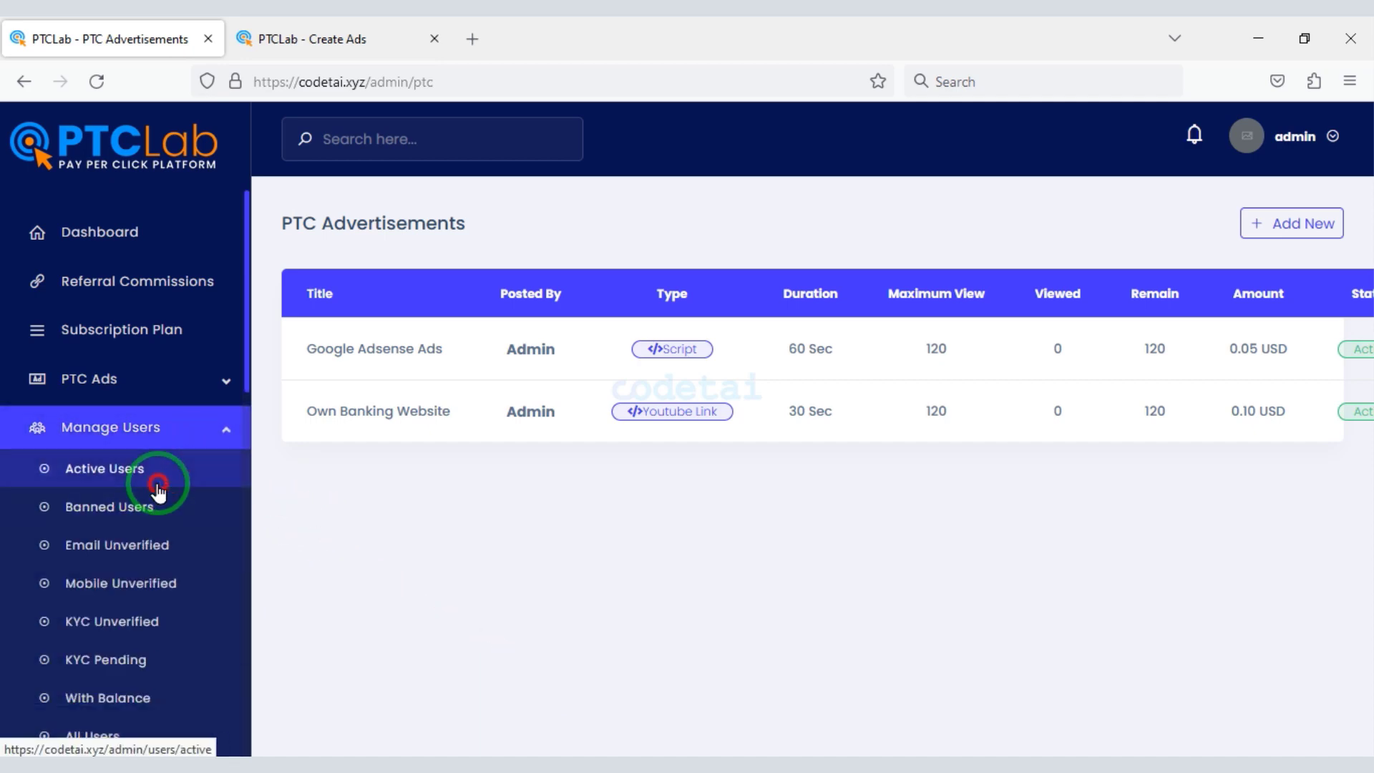
pyautogui.click(154, 470)
pyautogui.click(1274, 368)
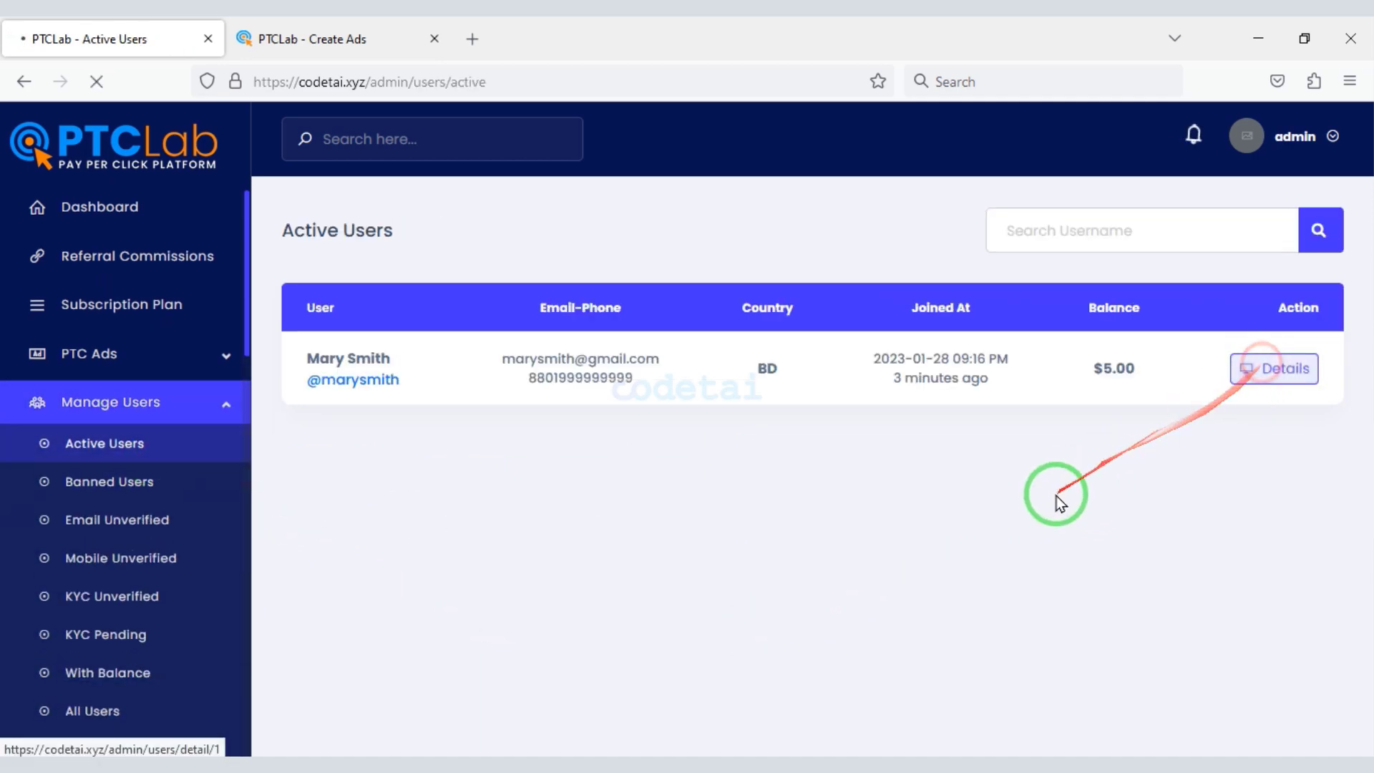
pyautogui.click(398, 547)
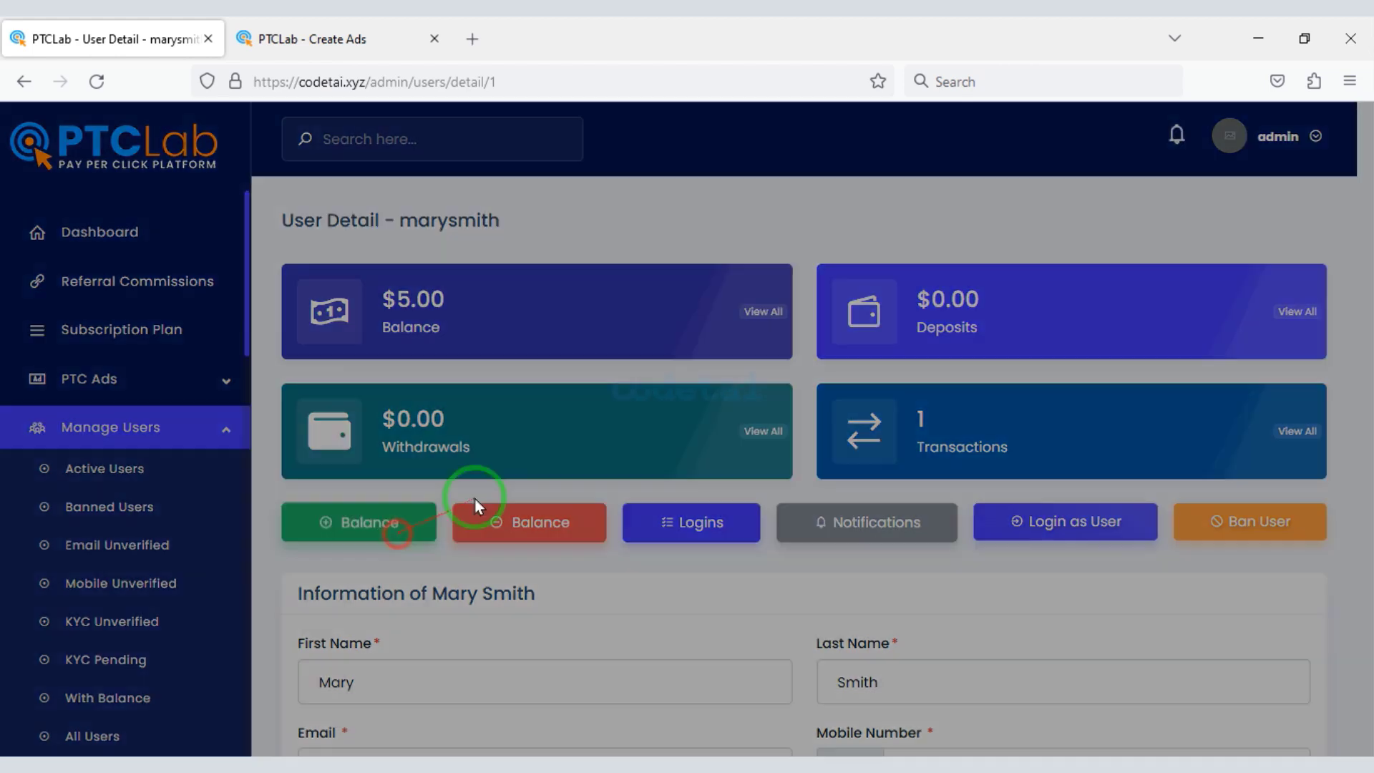
pyautogui.write('5')
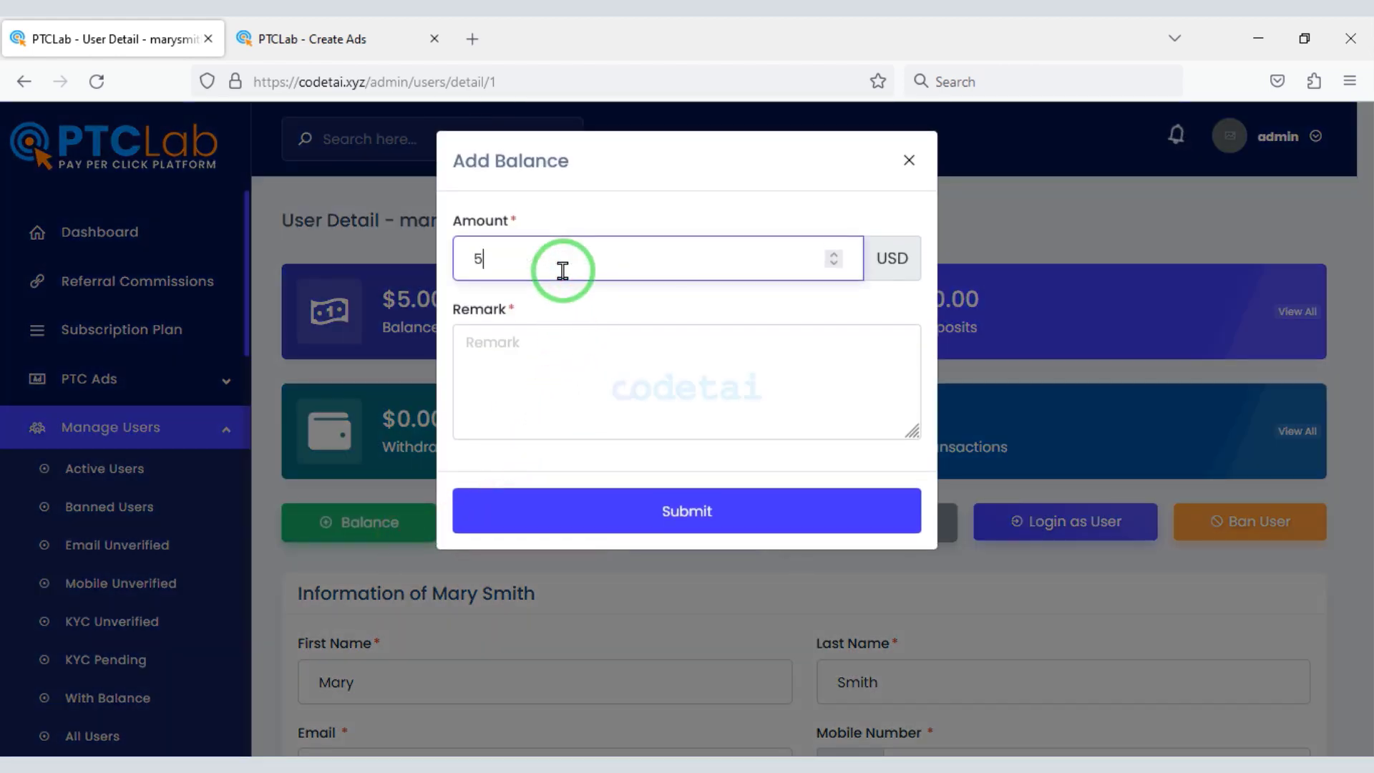
pyautogui.write('0')
pyautogui.click(577, 405)
pyautogui.write('any')
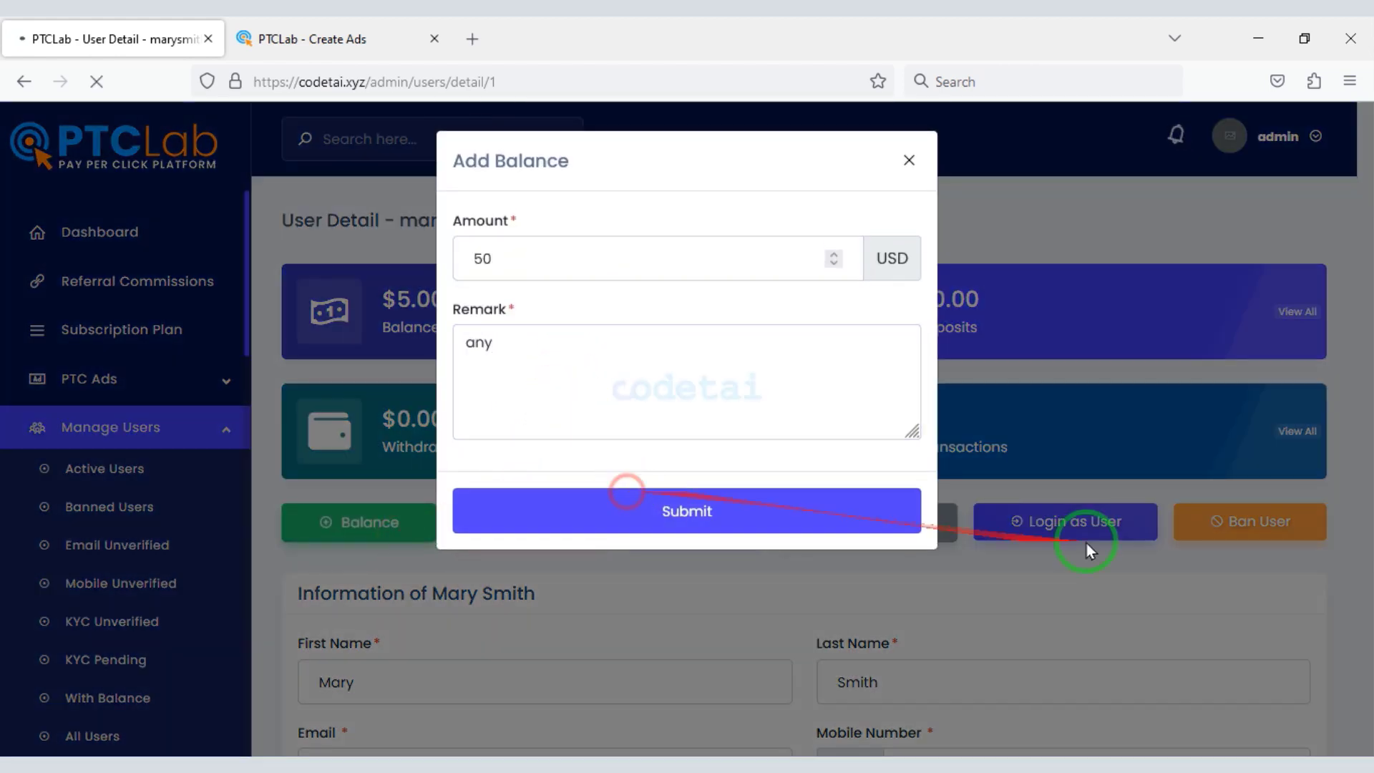
pyautogui.click(414, 36)
# Check the balance on the user dashboard, then subtract 55 from the user's balance
pyautogui.scroll(-7, 491, 347)
pyautogui.scroll(4, 491, 346)
pyautogui.click(491, 136)
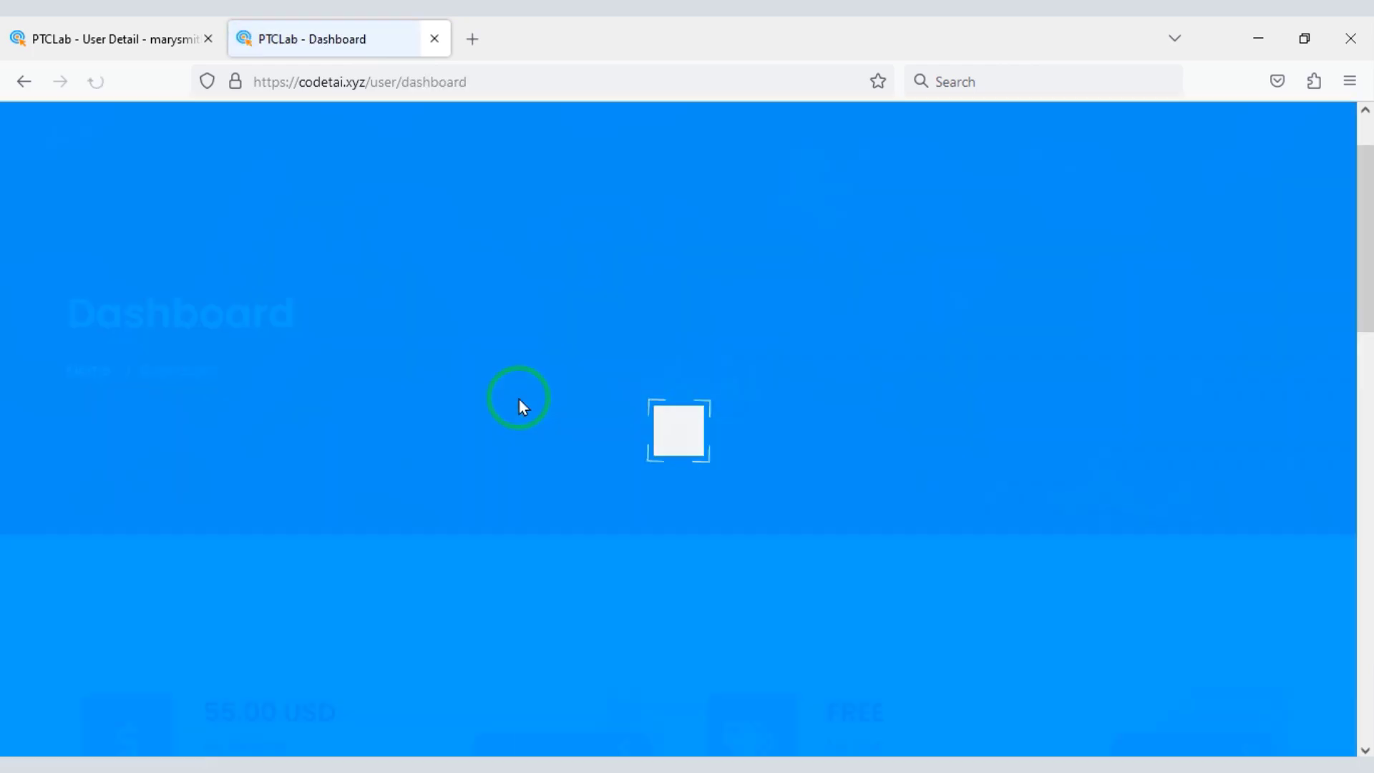
pyautogui.hotkey('ctrl', 'Tab')
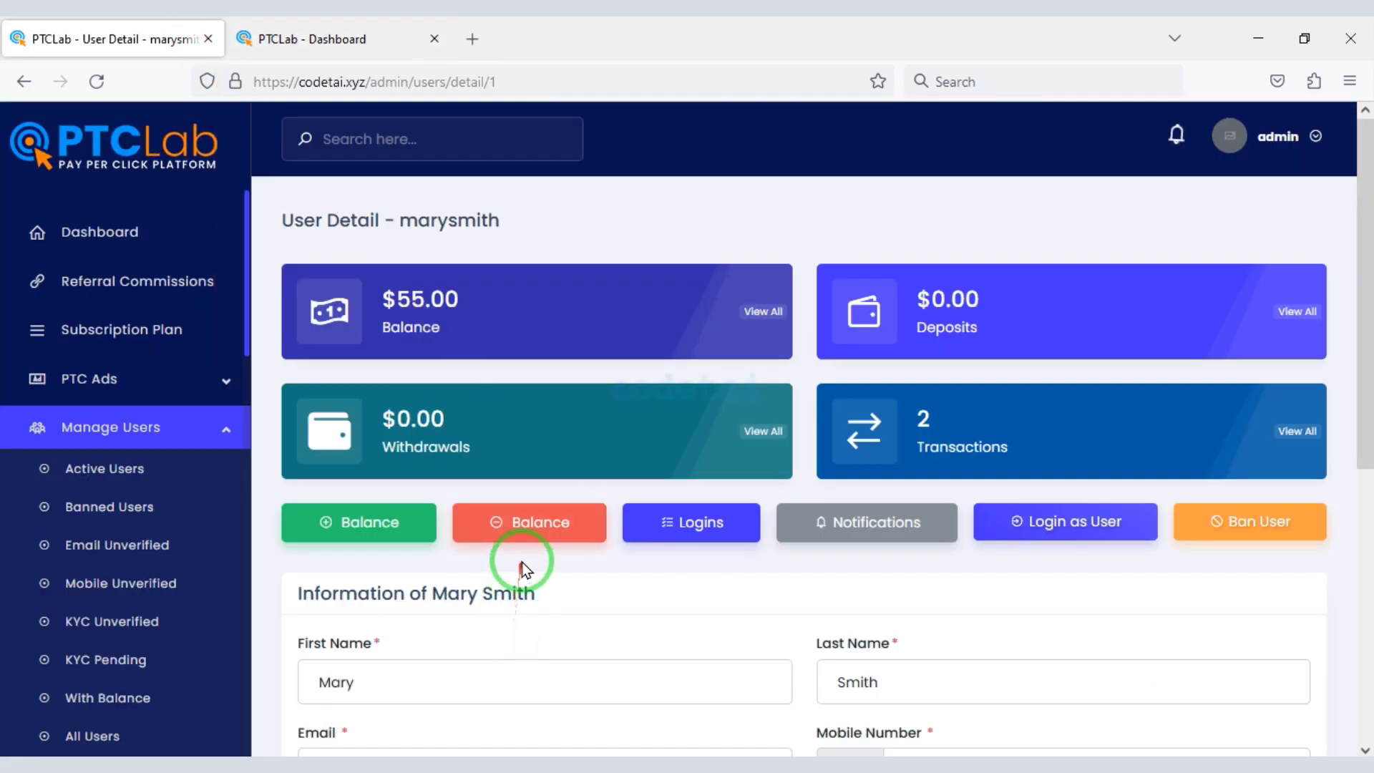
pyautogui.click(523, 534)
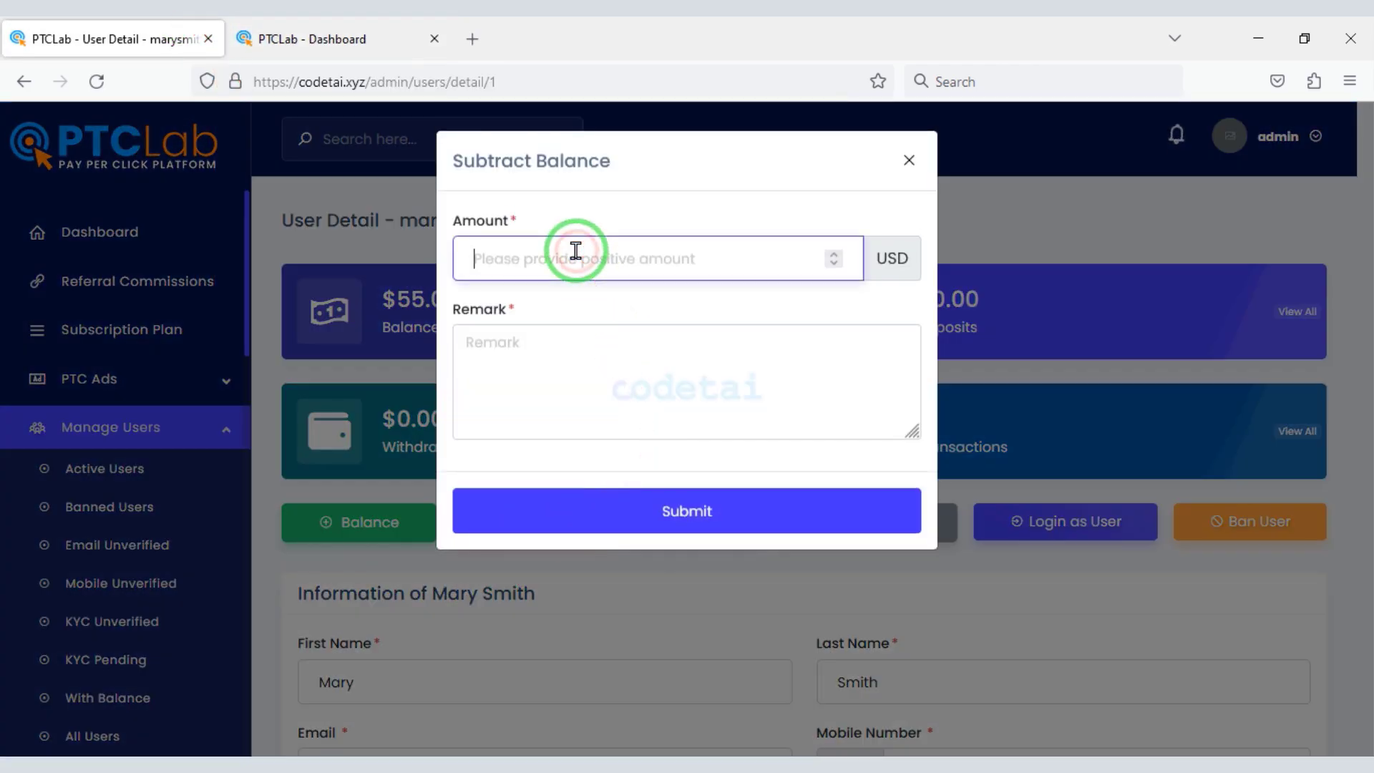
pyautogui.write('55')
pyautogui.click(582, 375)
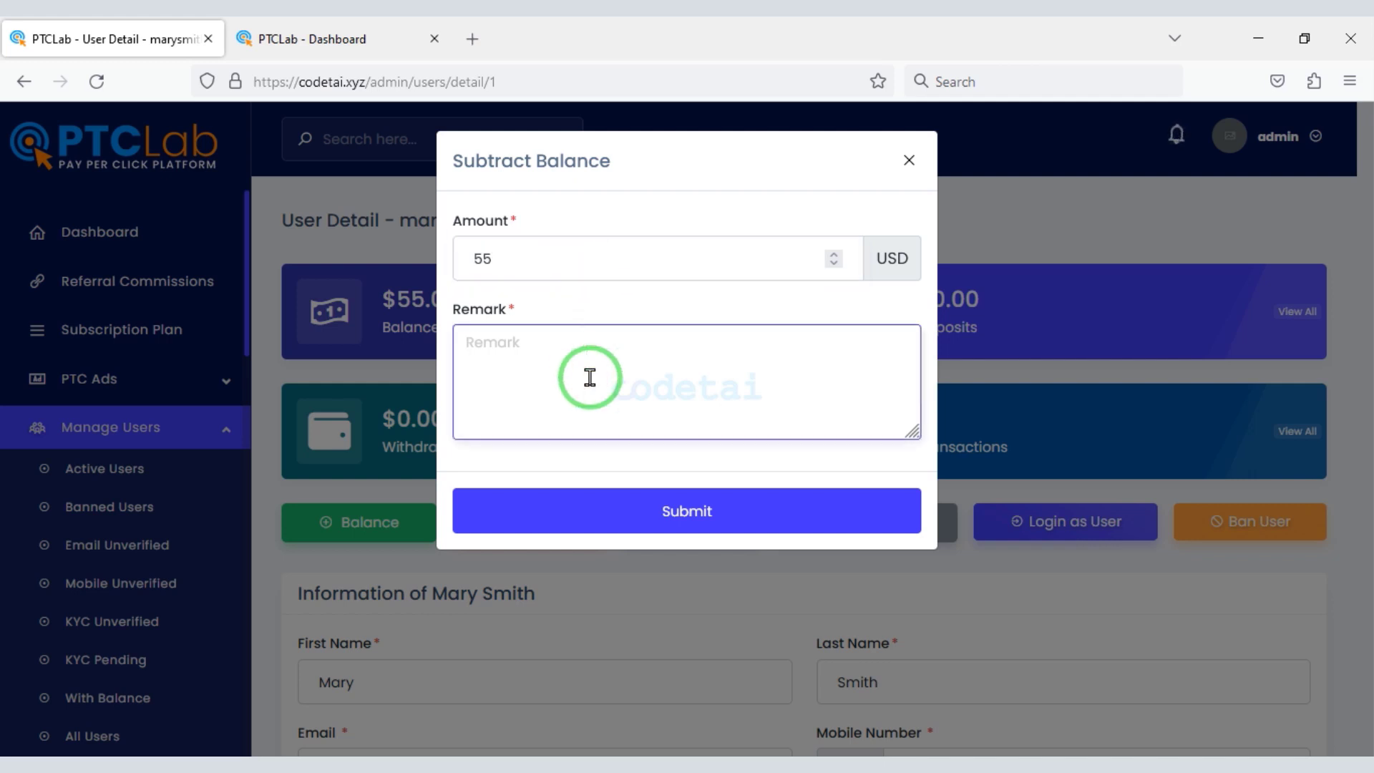
pyautogui.click(705, 513)
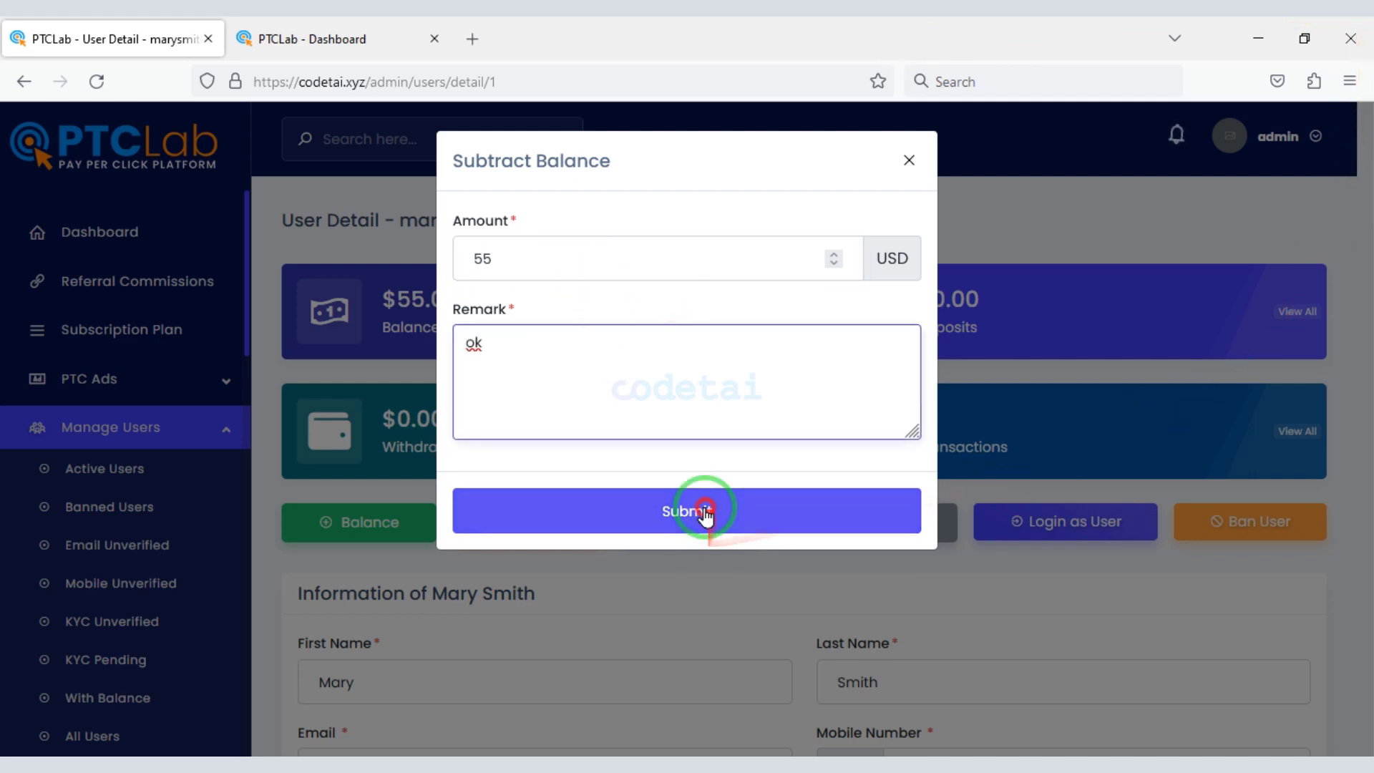
# Reload the user dashboard to confirm the balance now reads 0.00 USD
pyautogui.click(306, 26)
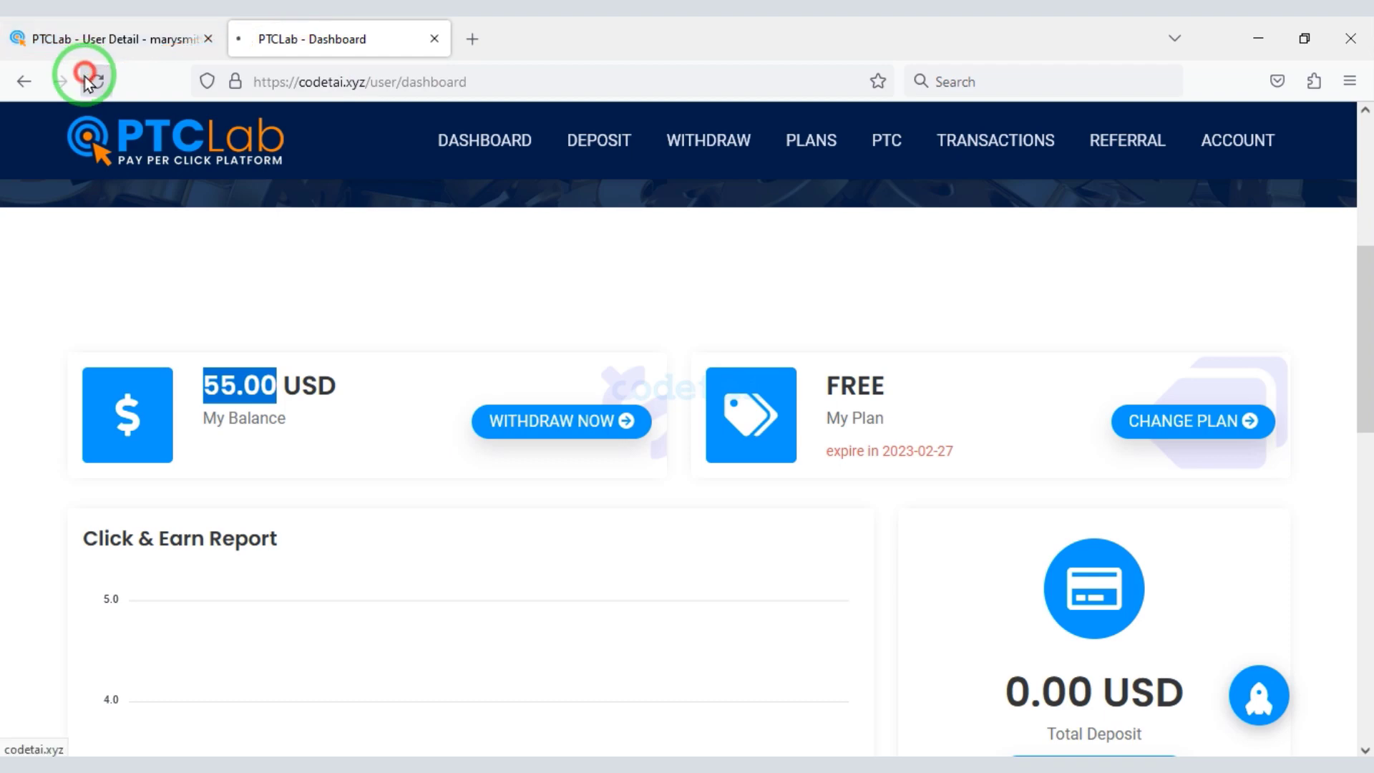
pyautogui.click(87, 80)
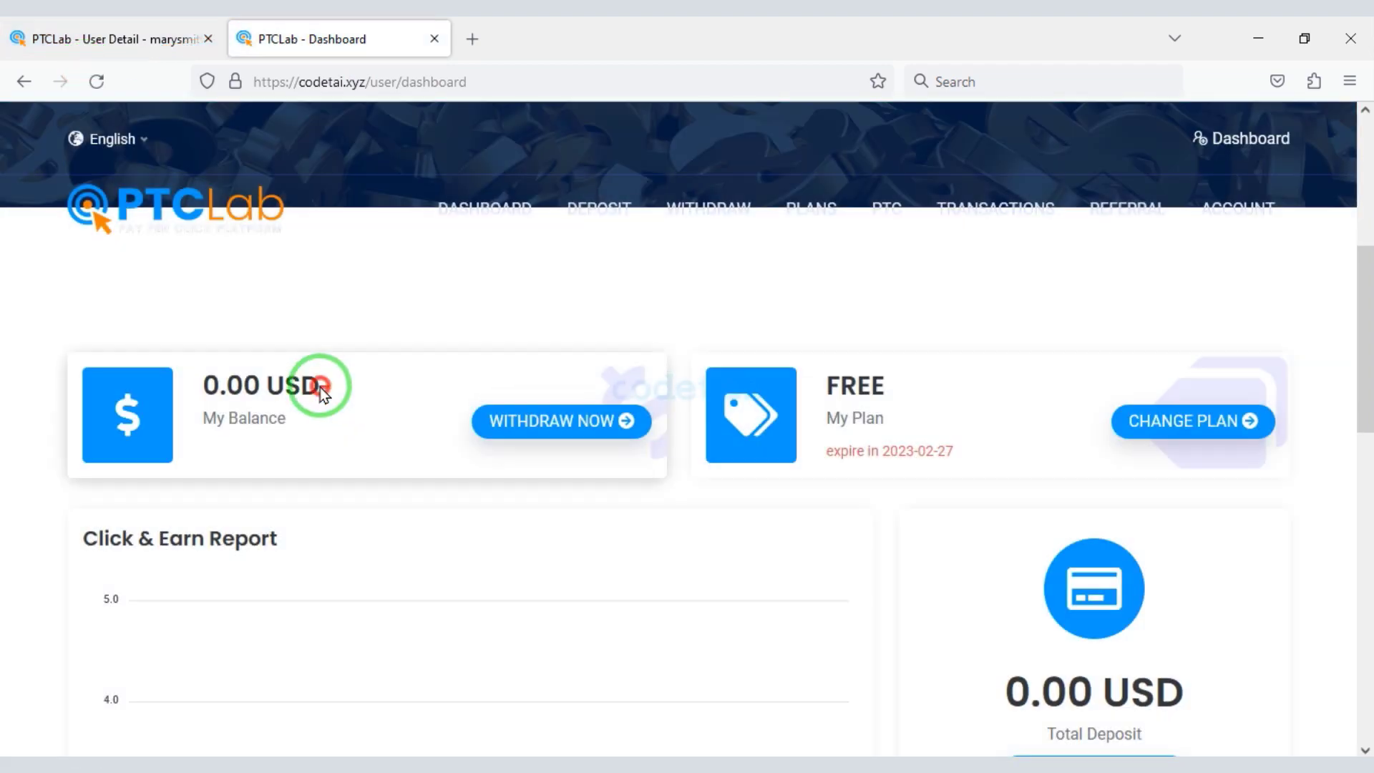
pyautogui.moveTo(316, 387); pyautogui.dragTo(207, 383)
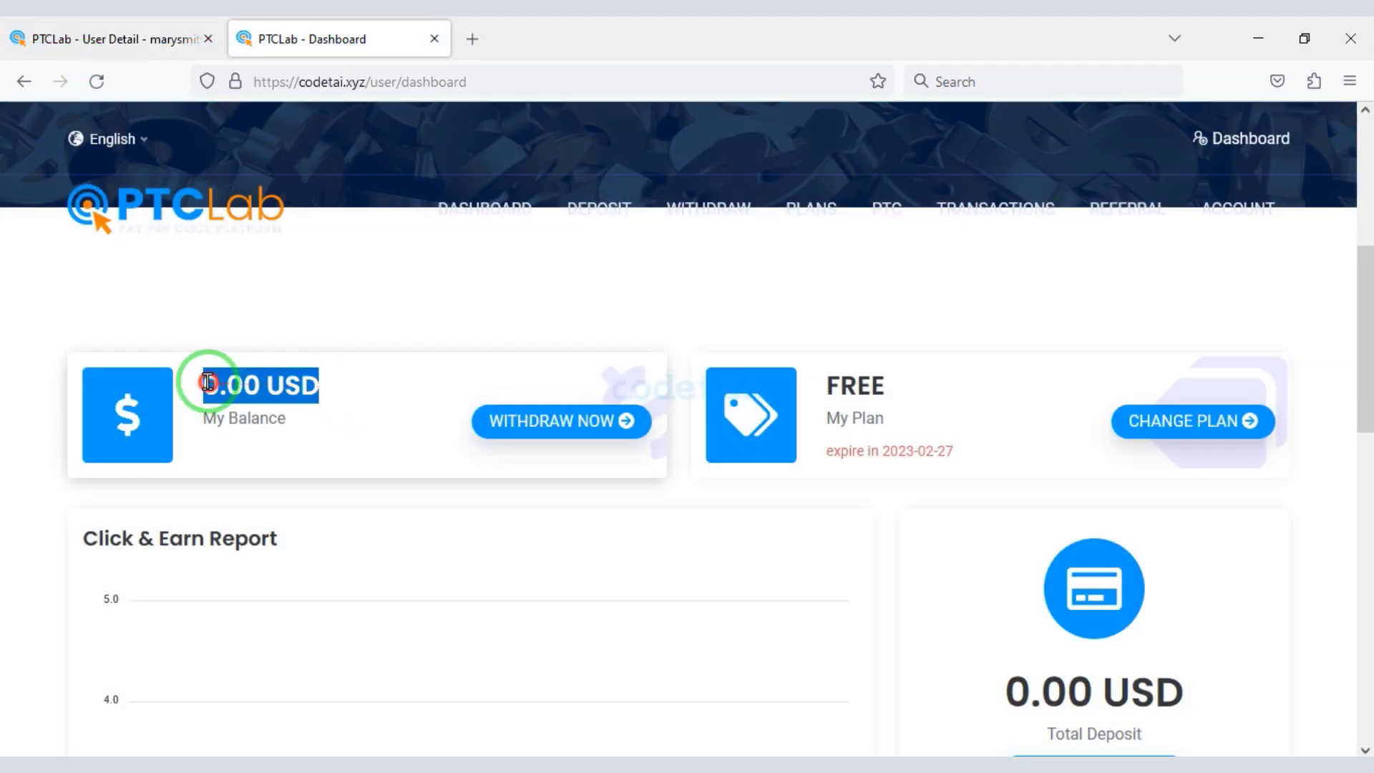
pyautogui.click(175, 37)
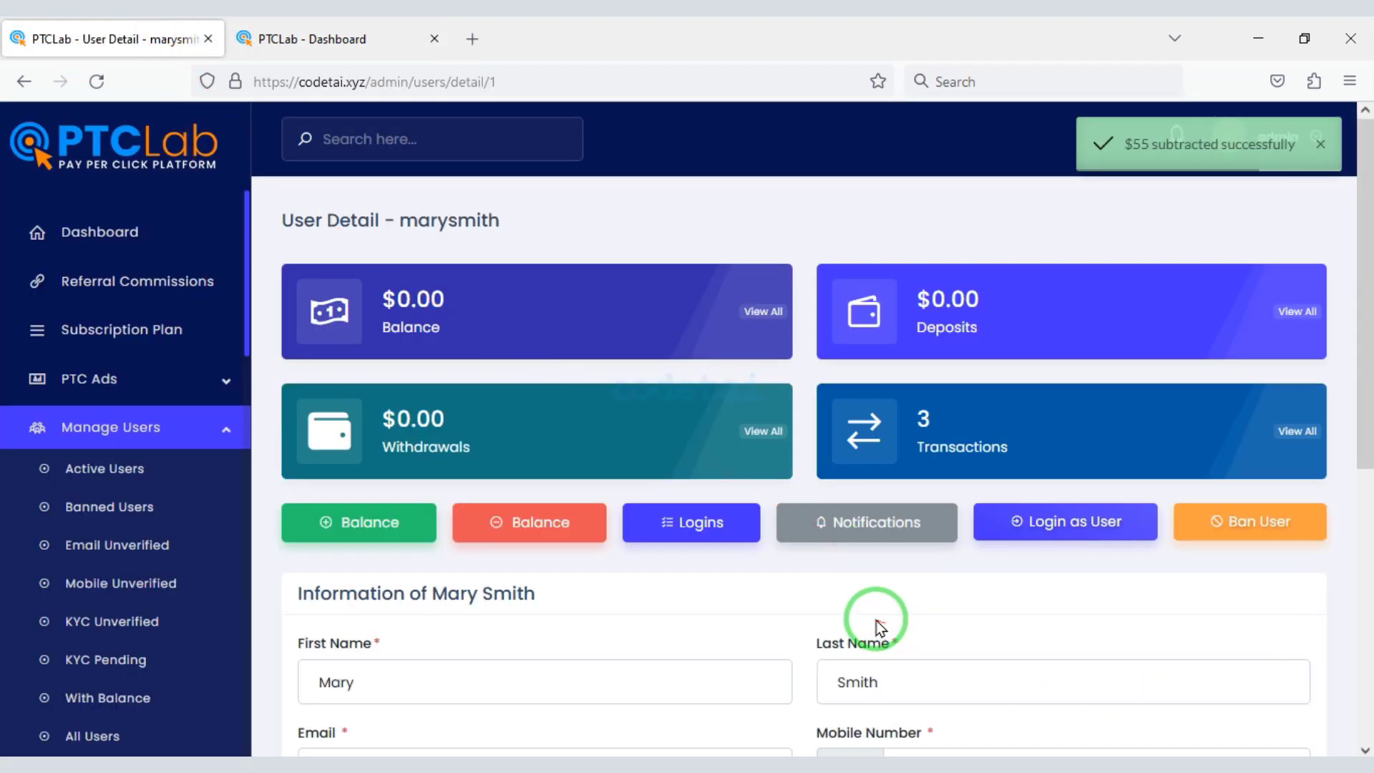
# Review the user's login history, notification log and notify form
pyautogui.click(684, 521)
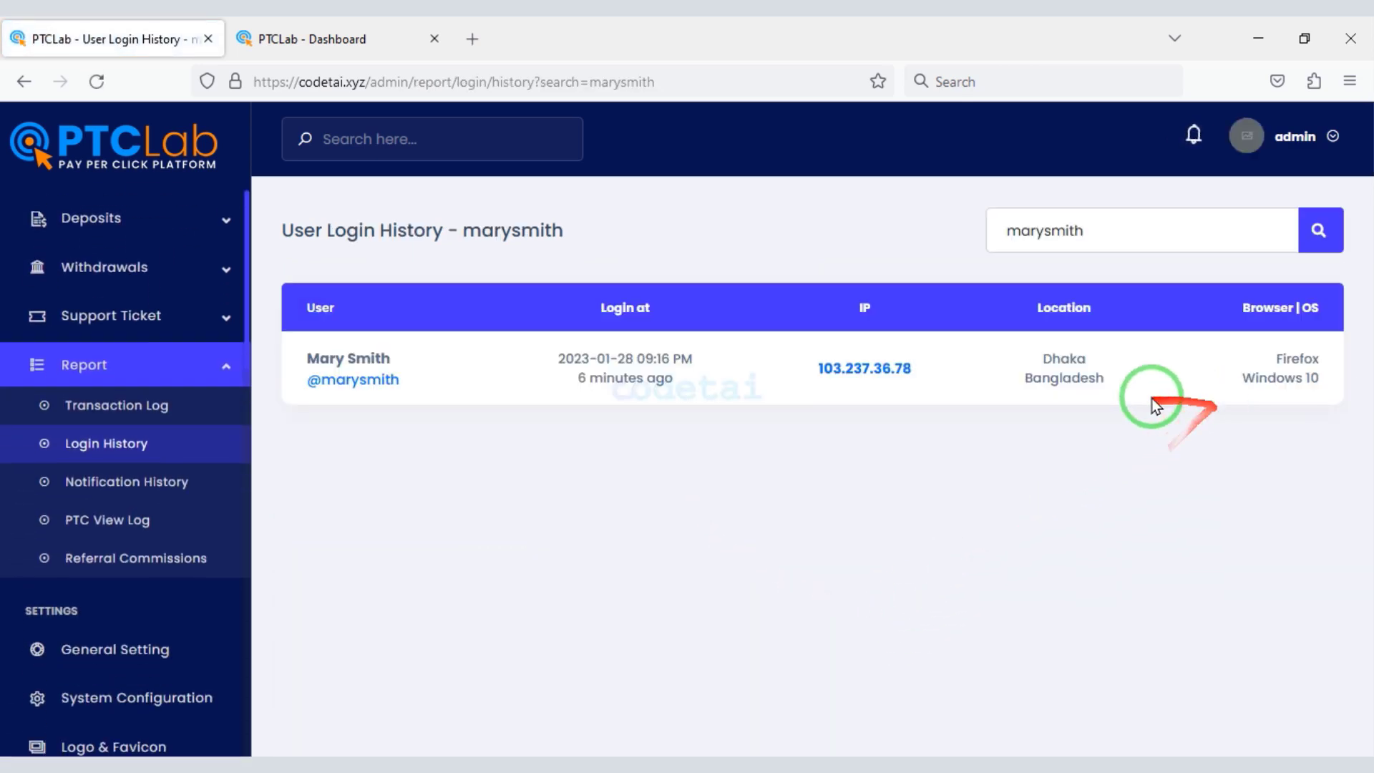
pyautogui.hotkey('alt', 'Left')
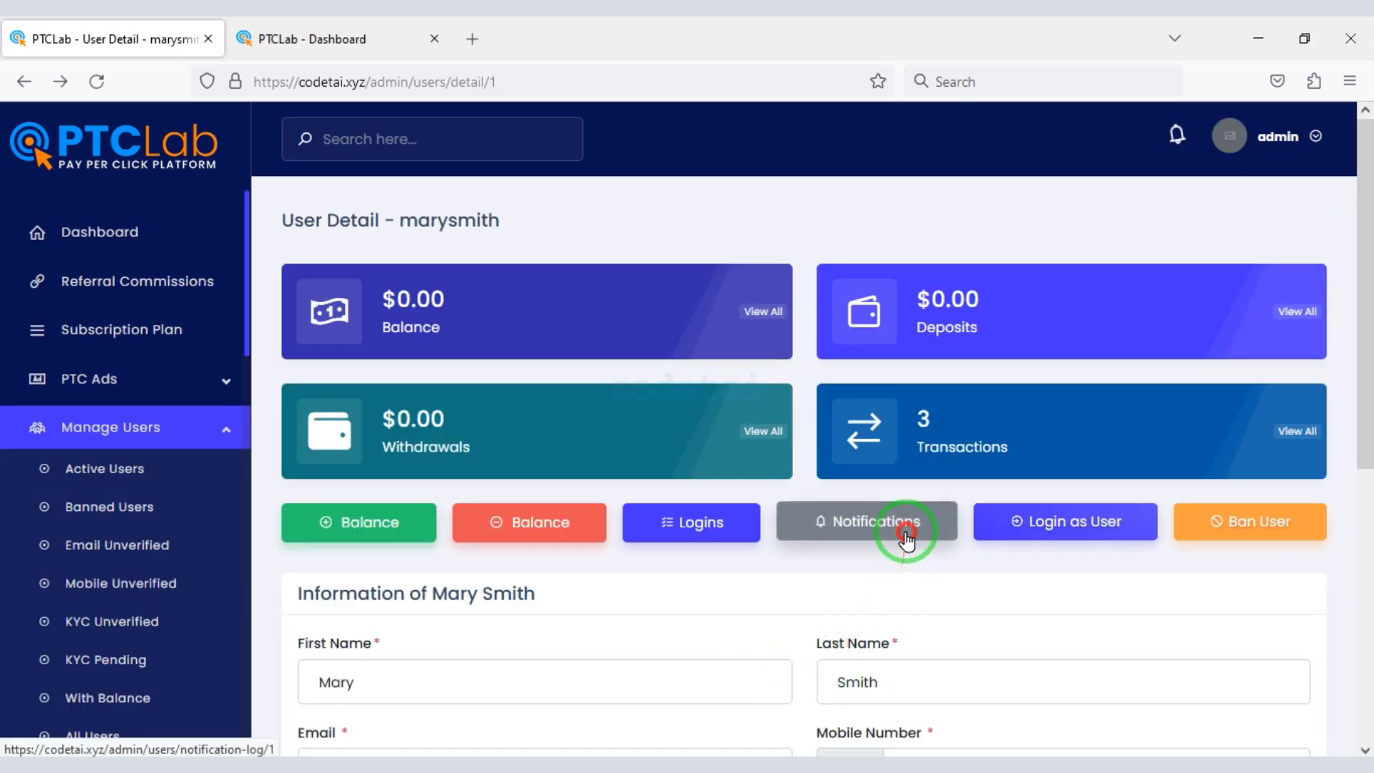
pyautogui.click(899, 537)
pyautogui.click(1269, 240)
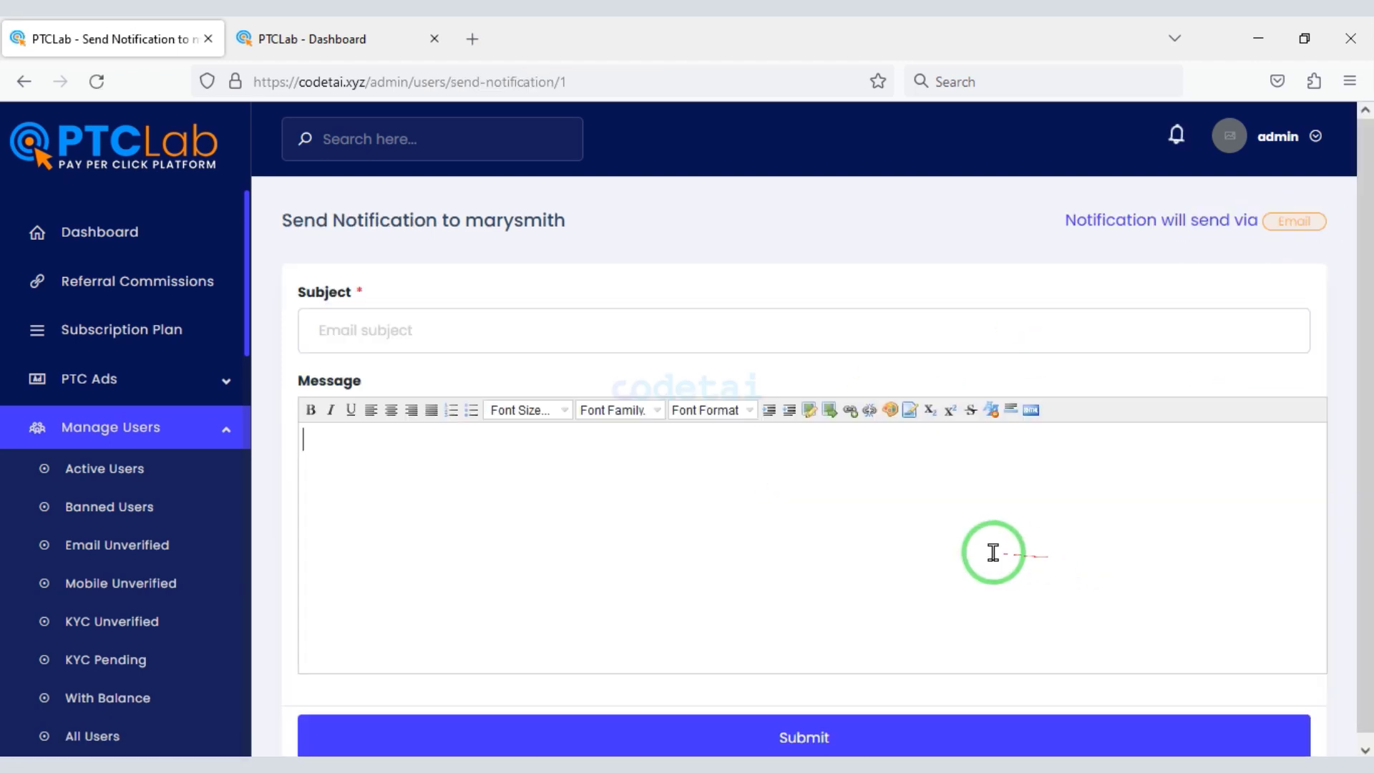
pyautogui.click(24, 81)
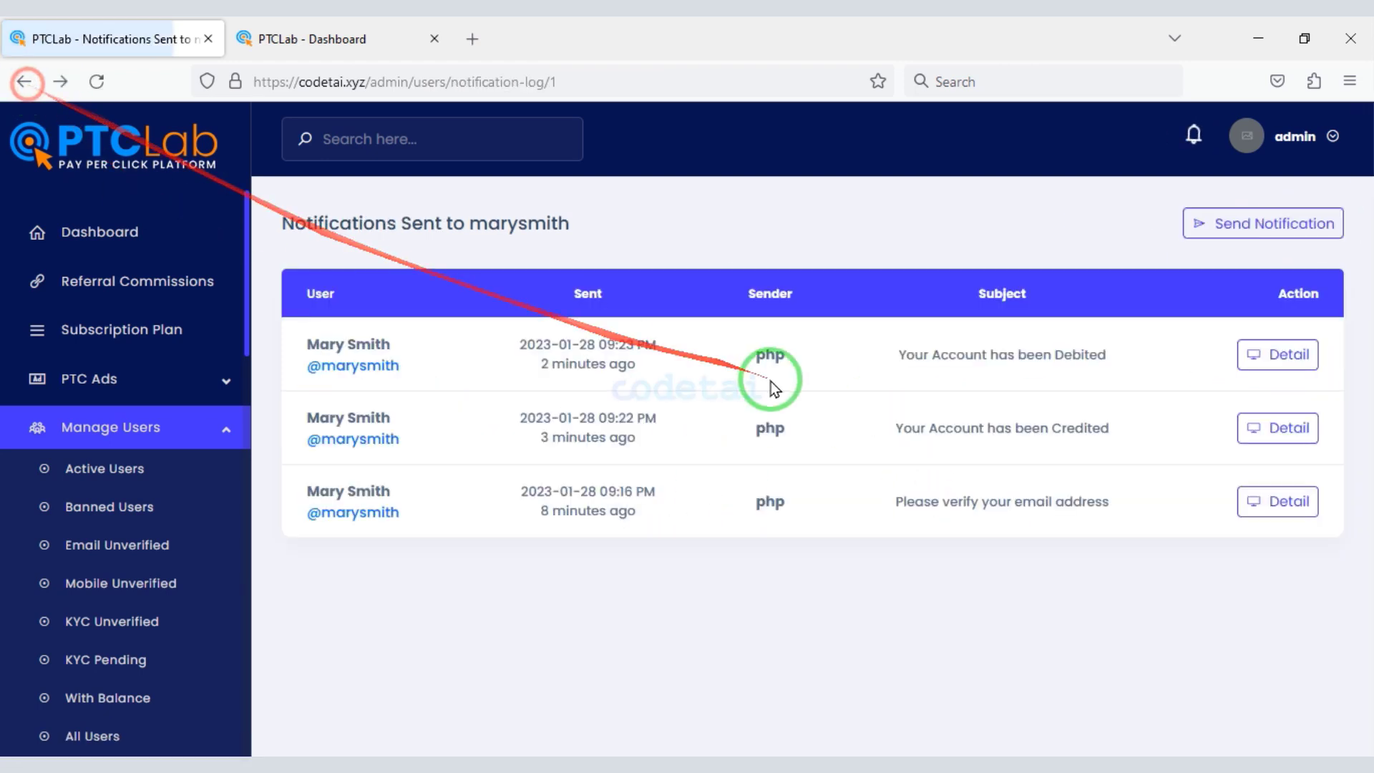
pyautogui.hotkey('alt', 'Left')
# Log in as the user, close that dashboard, and review the email, mobile and KYC verification toggles
pyautogui.click(1084, 524)
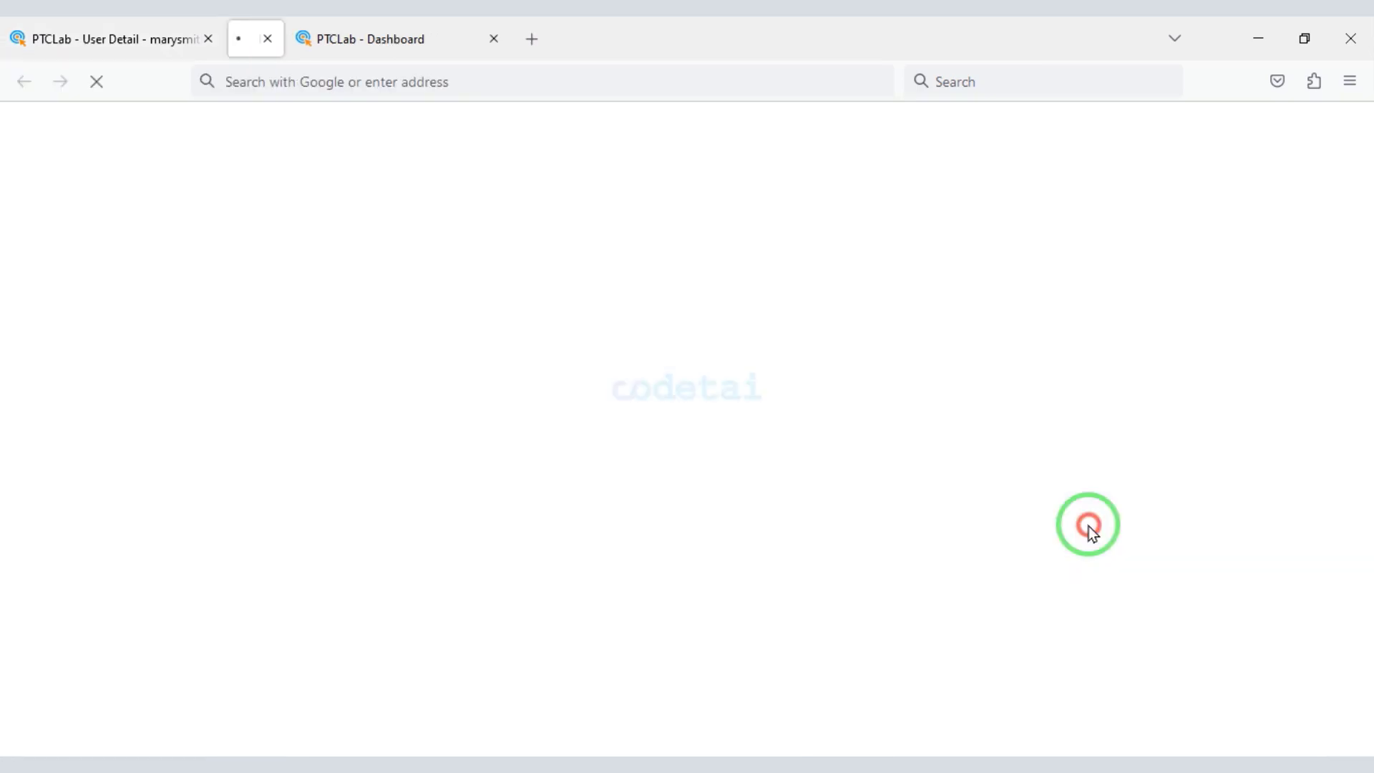
pyautogui.moveTo(1368, 258); pyautogui.dragTo(1360, 467)
pyautogui.hotkey('ctrl', 'w')
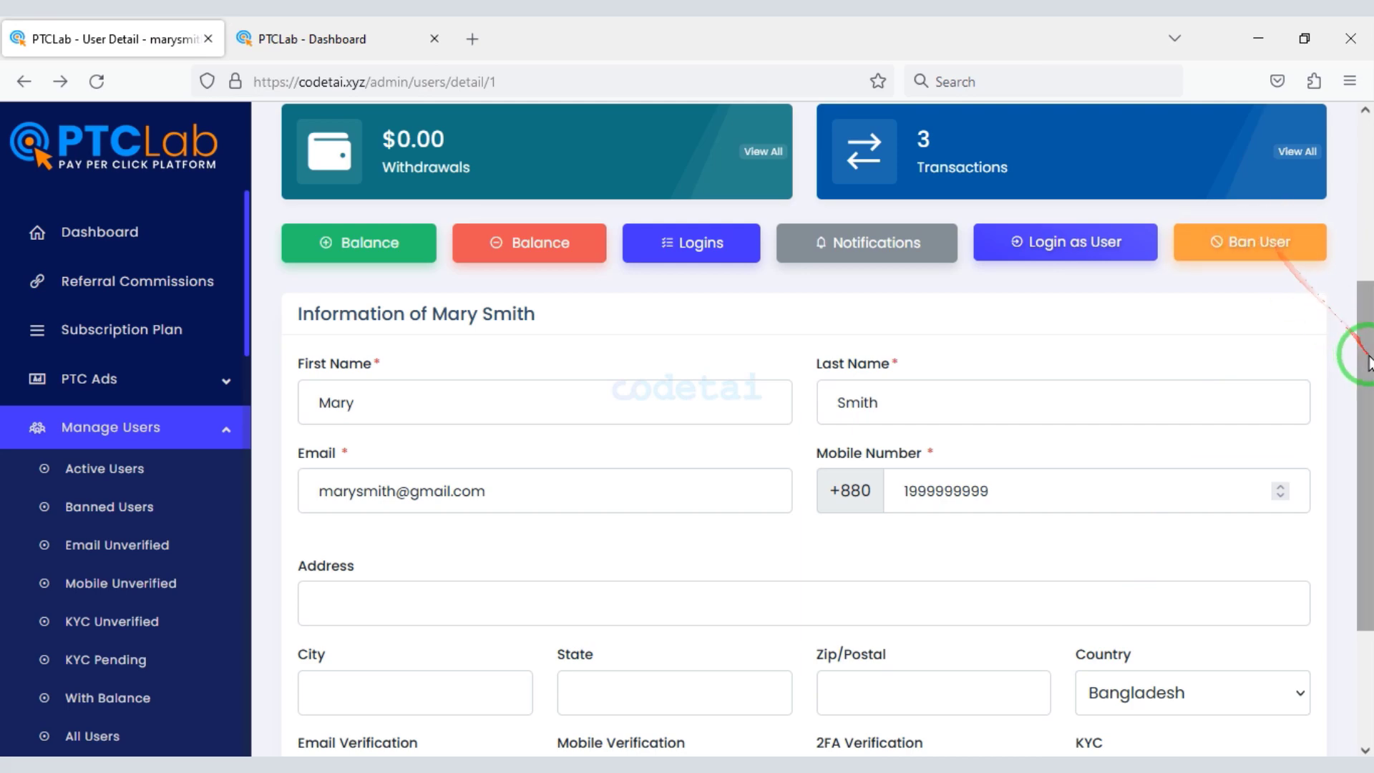
pyautogui.moveTo(1360, 353); pyautogui.dragTo(1359, 431)
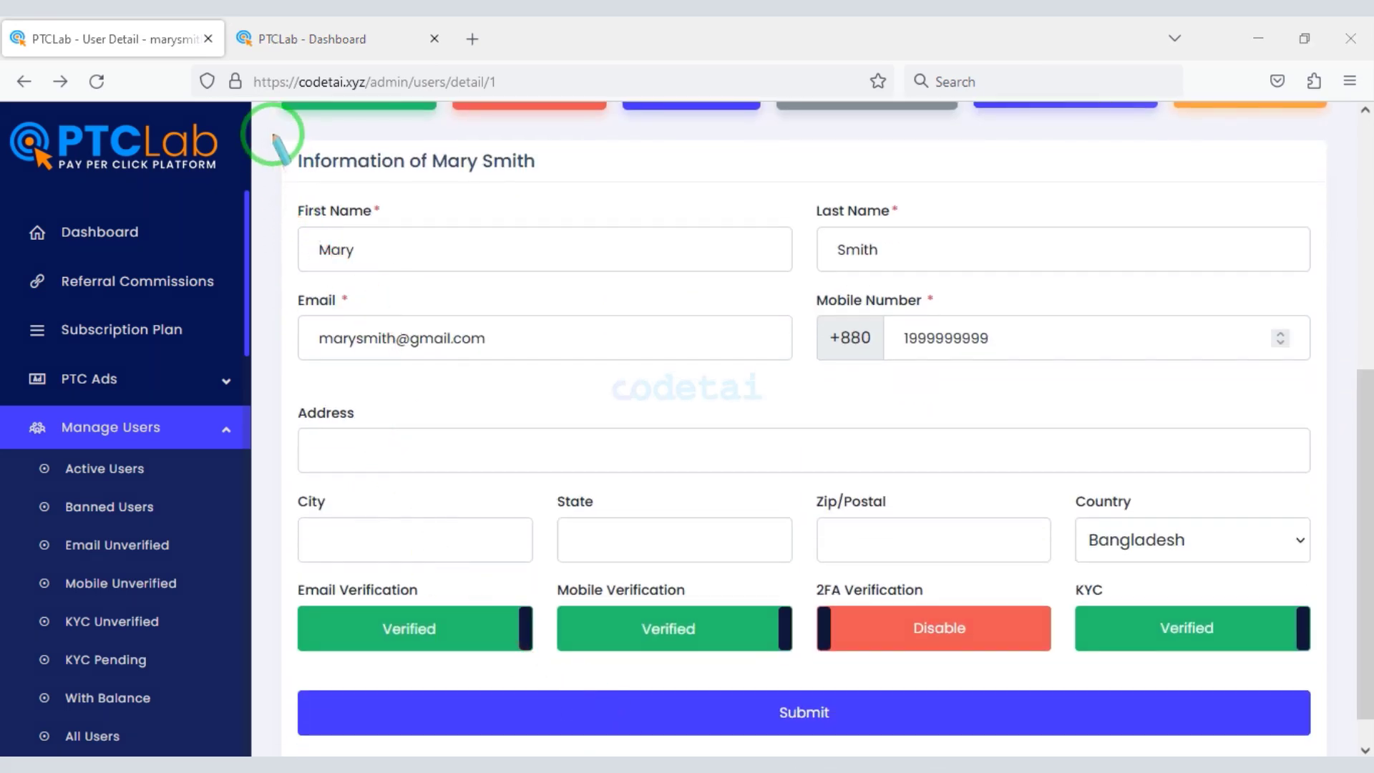
pyautogui.moveTo(272, 134)
pyautogui.mouseDown()
pyautogui.moveTo(465, 289)
pyautogui.moveTo(1209, 588)
pyautogui.moveTo(1333, 745)
pyautogui.moveTo(959, 737)
pyautogui.mouseUp()
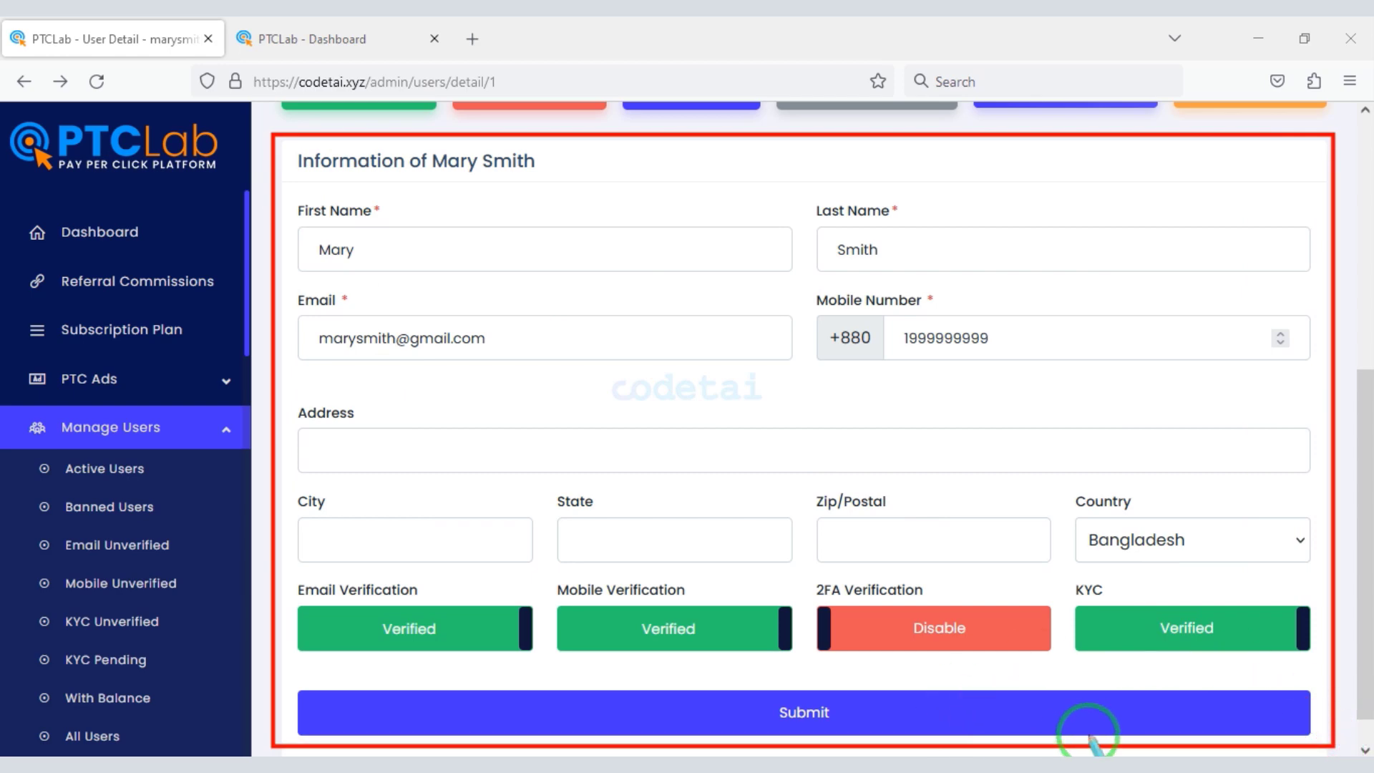
pyautogui.scroll(-2, 6, 295)
pyautogui.moveTo(151, 443)
pyautogui.mouseDown()
pyautogui.moveTo(217, 564)
pyautogui.moveTo(245, 671)
pyautogui.mouseUp()
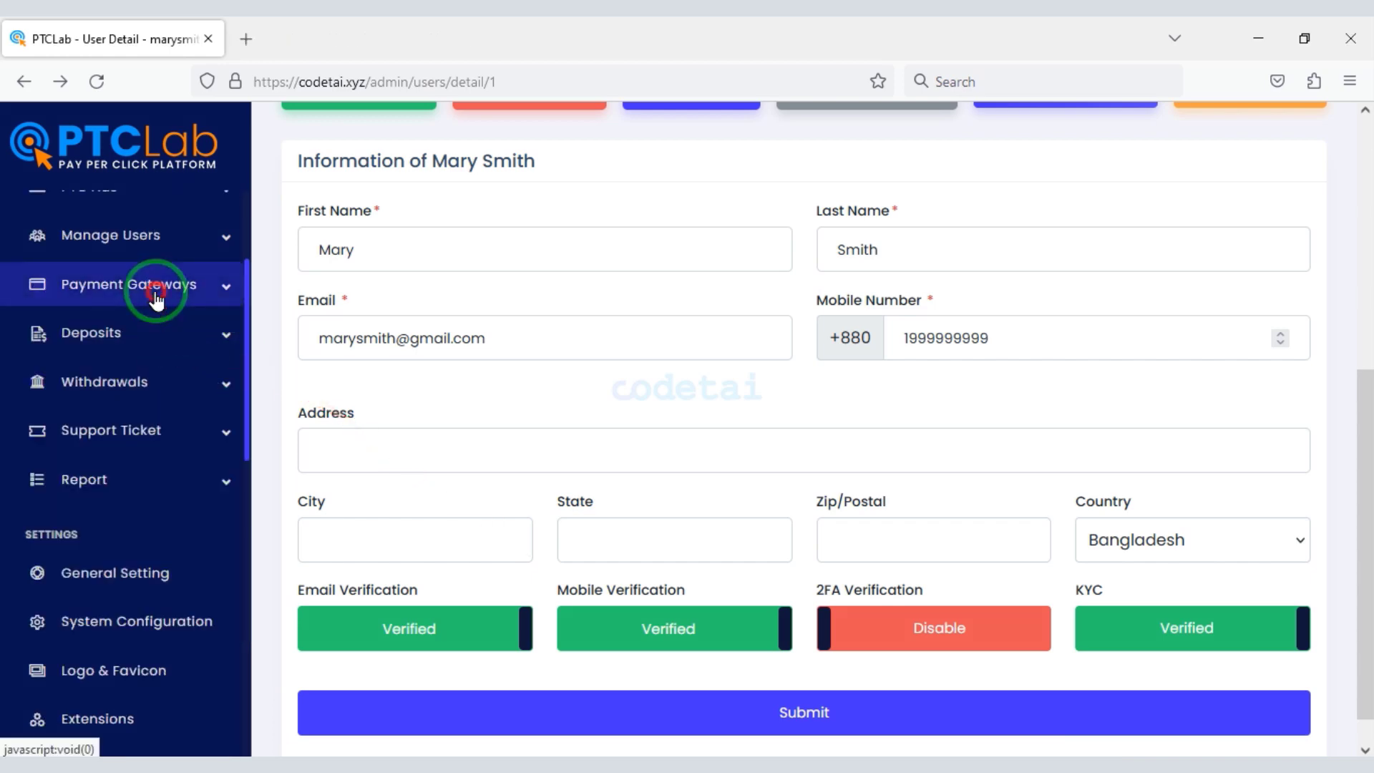
# Open the Coinbase Commerce gateway's edit page from Payment Gateways > Automatic Gateways
pyautogui.click(153, 290)
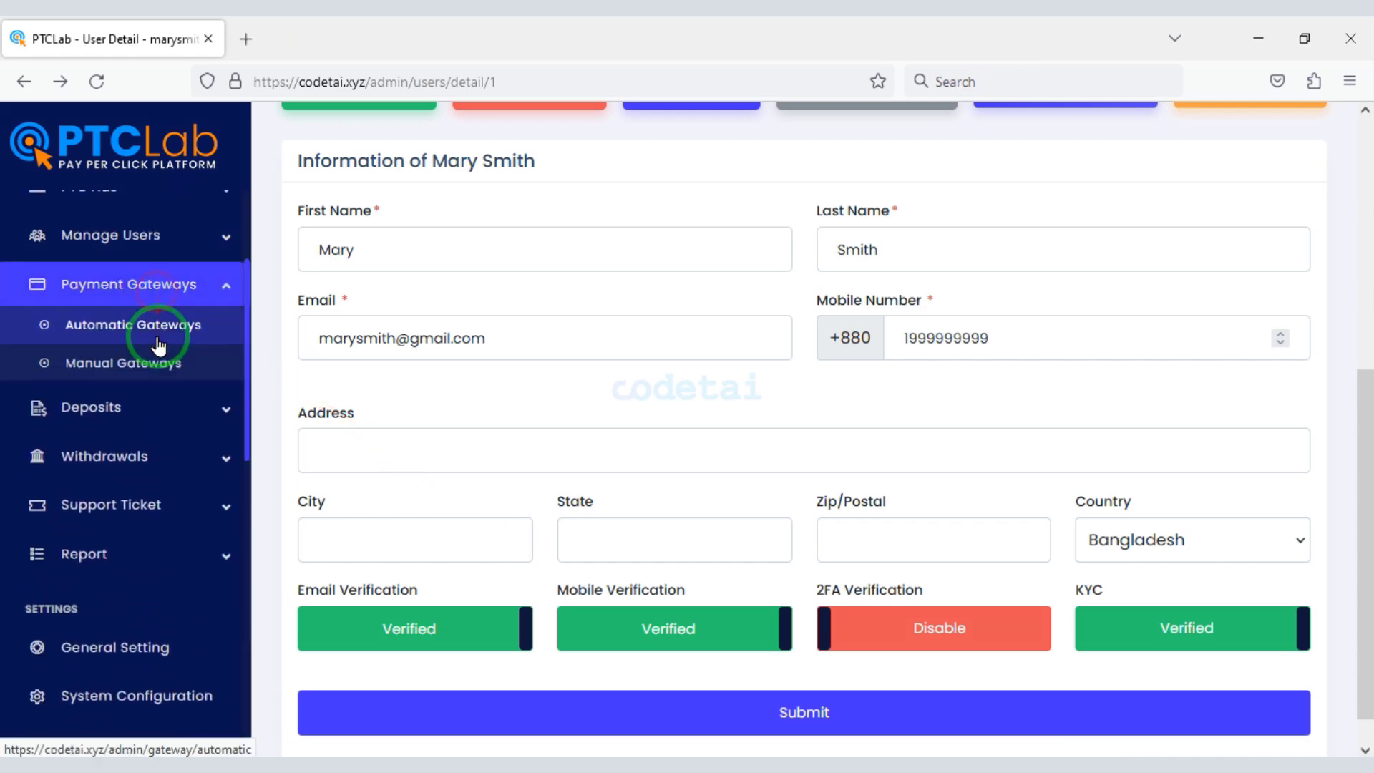
pyautogui.click(159, 342)
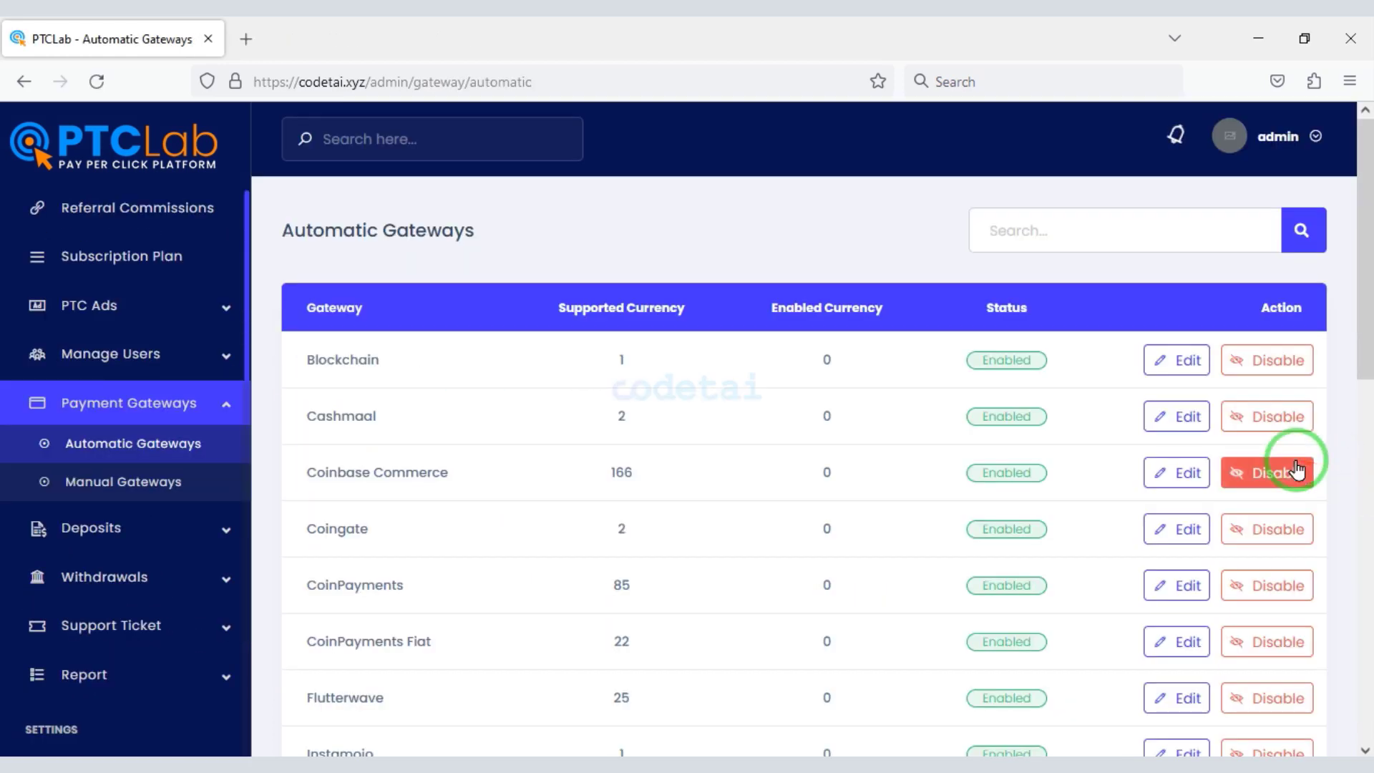
pyautogui.scroll(-2, 1297, 469)
pyautogui.scroll(2, 1303, 545)
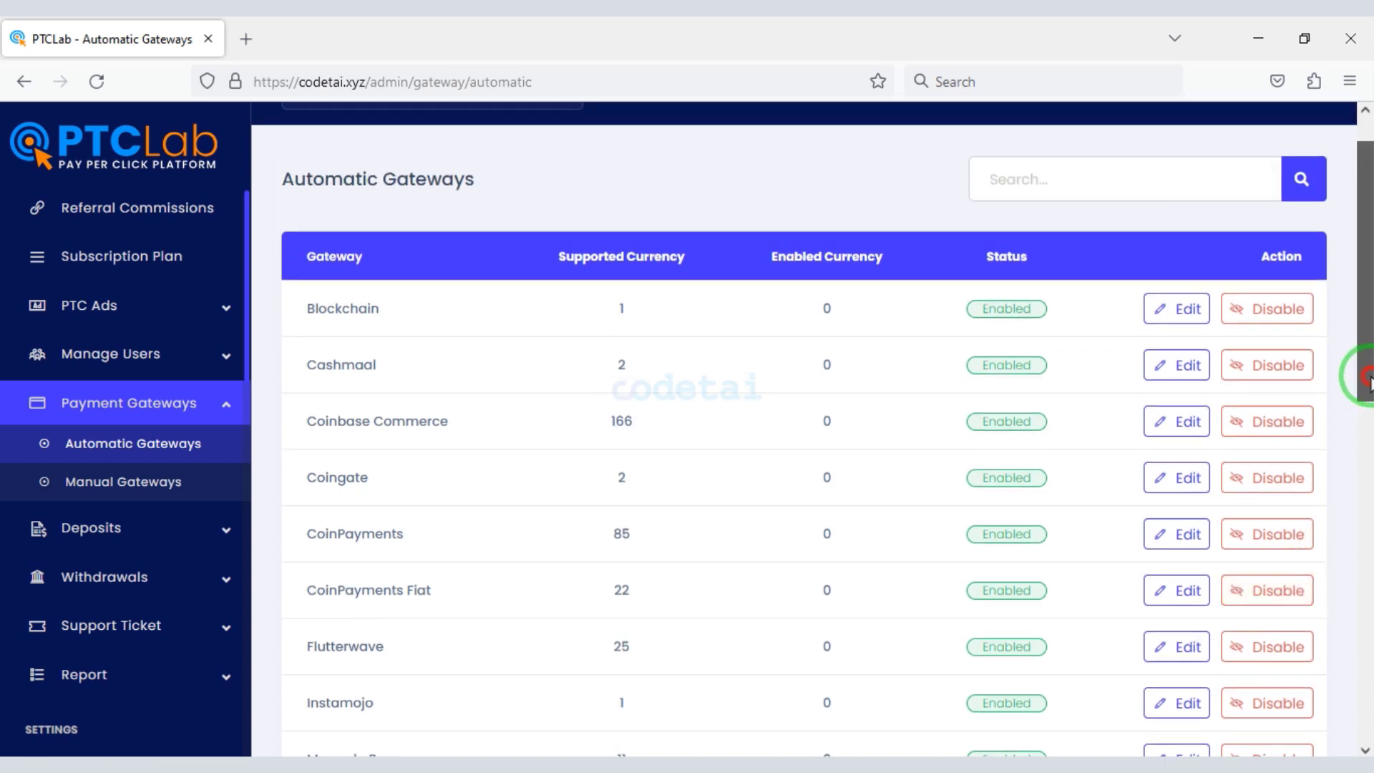
pyautogui.moveTo(1369, 376); pyautogui.dragTo(578, 437)
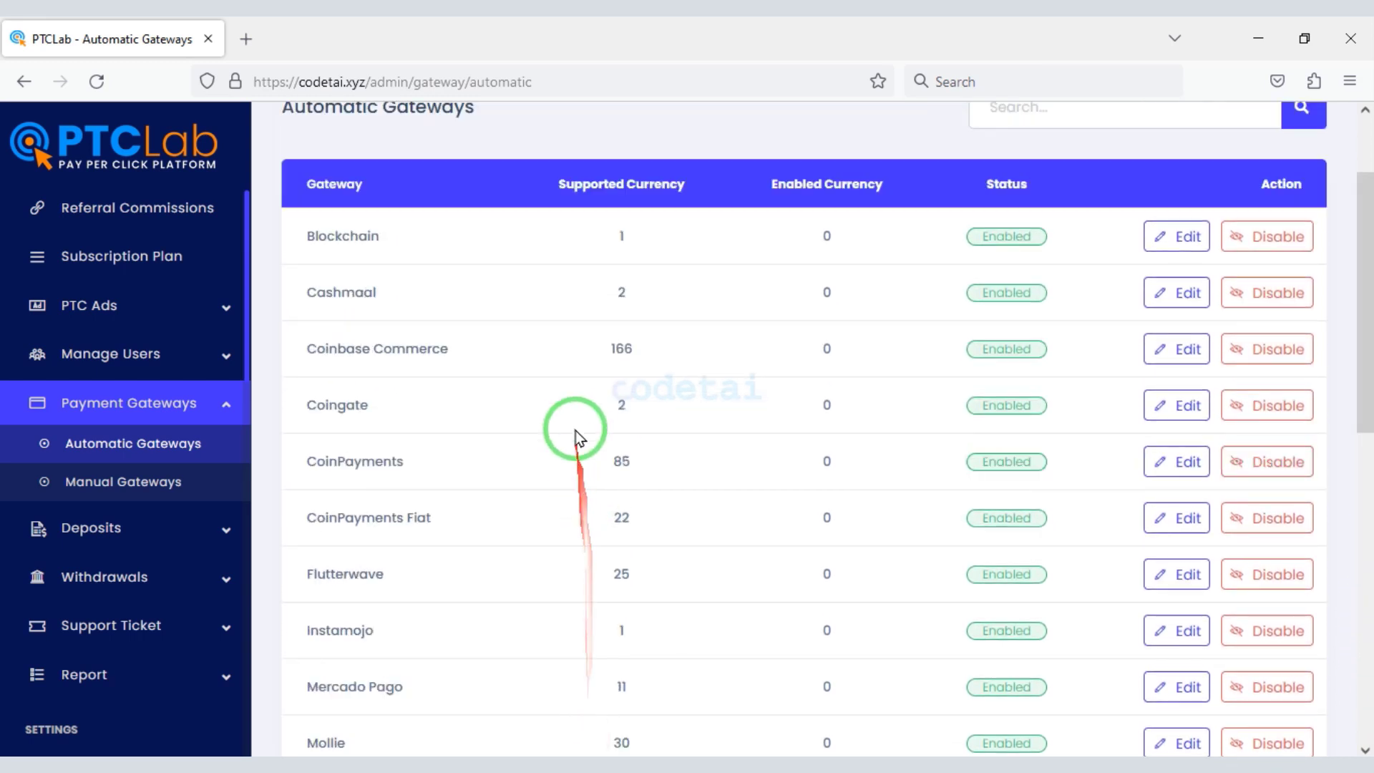
pyautogui.click(1169, 358)
# Copy the Coinbase Commerce heading into a new browser tab
pyautogui.moveTo(1368, 298); pyautogui.dragTo(626, 459)
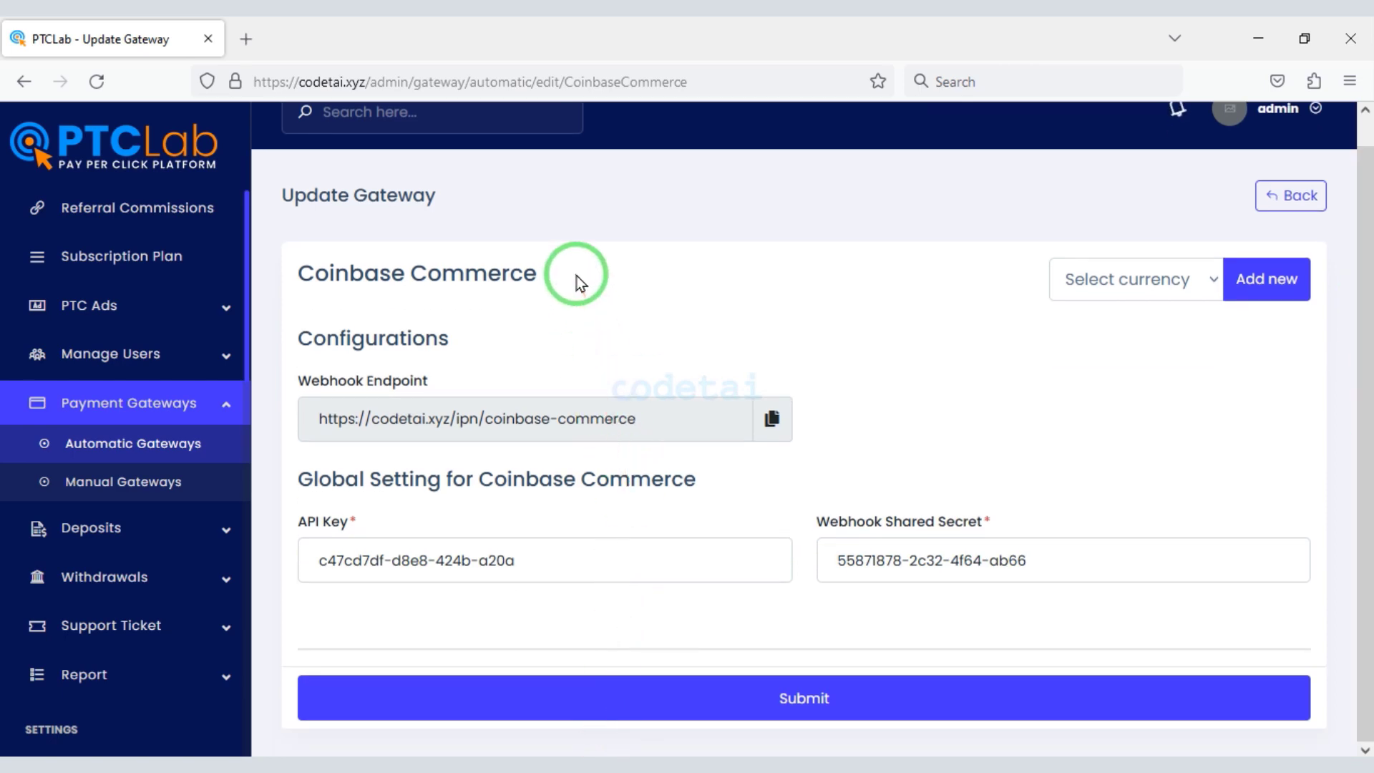
pyautogui.moveTo(579, 281); pyautogui.dragTo(298, 272)
pyautogui.hotkey('ctrl', 'c')
pyautogui.hotkey('ctrl', 't')
# Search for Coinbase Commerce and go to its sign-in page
pyautogui.hotkey('ctrl', 'v')
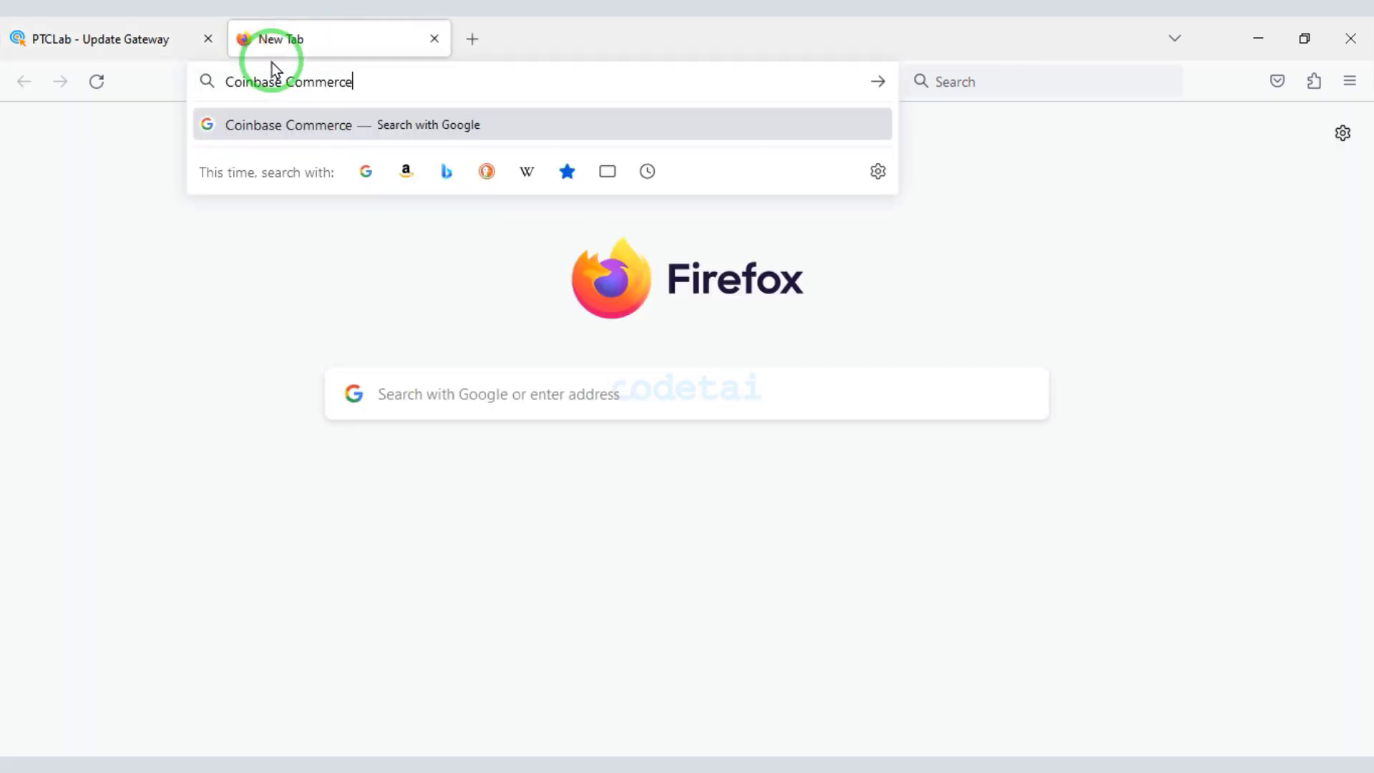
pyautogui.press('Return')
pyautogui.click(384, 317)
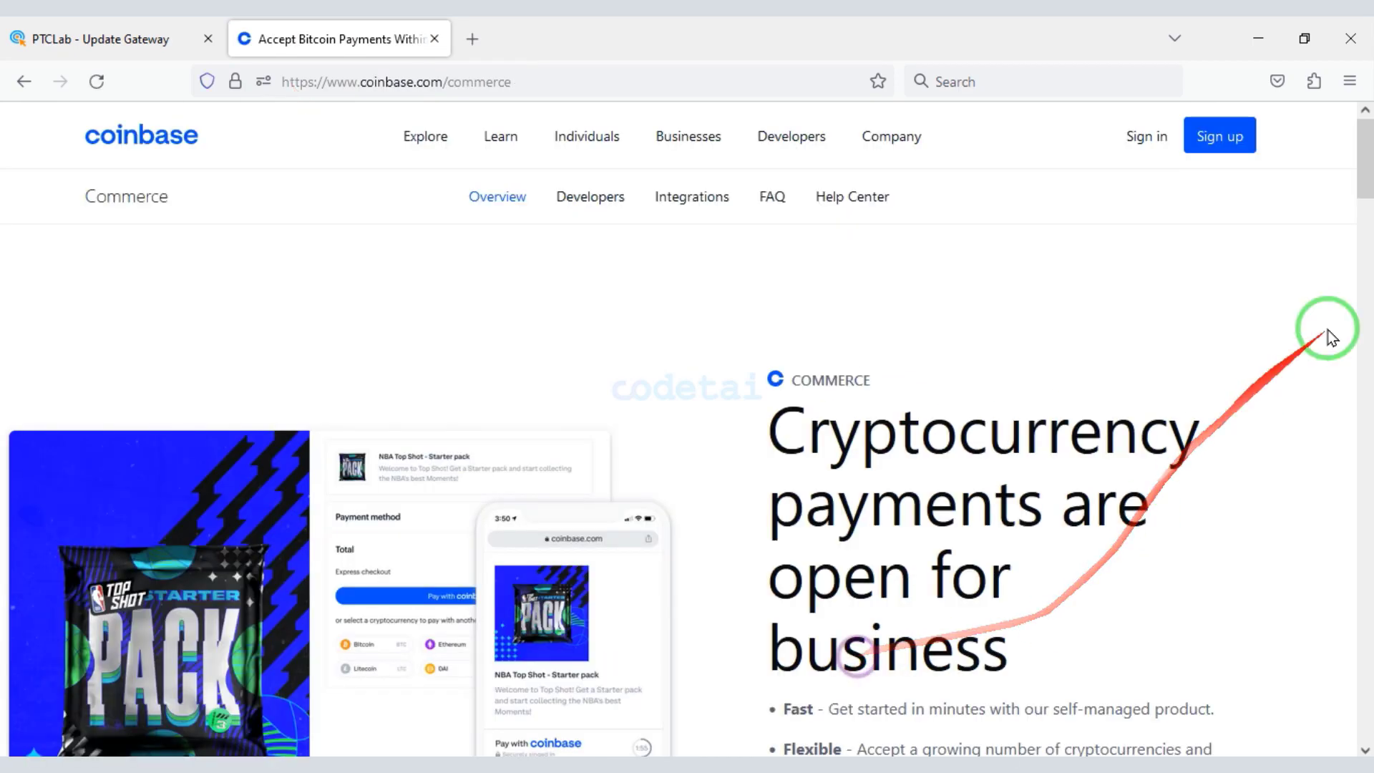
pyautogui.click(1367, 351)
pyautogui.moveTo(1367, 283); pyautogui.dragTo(1364, 117)
pyautogui.click(1160, 141)
# Sign in to Coinbase Commerce with the saved e-mail, password and verification code
pyautogui.click(680, 429)
pyautogui.click(630, 456)
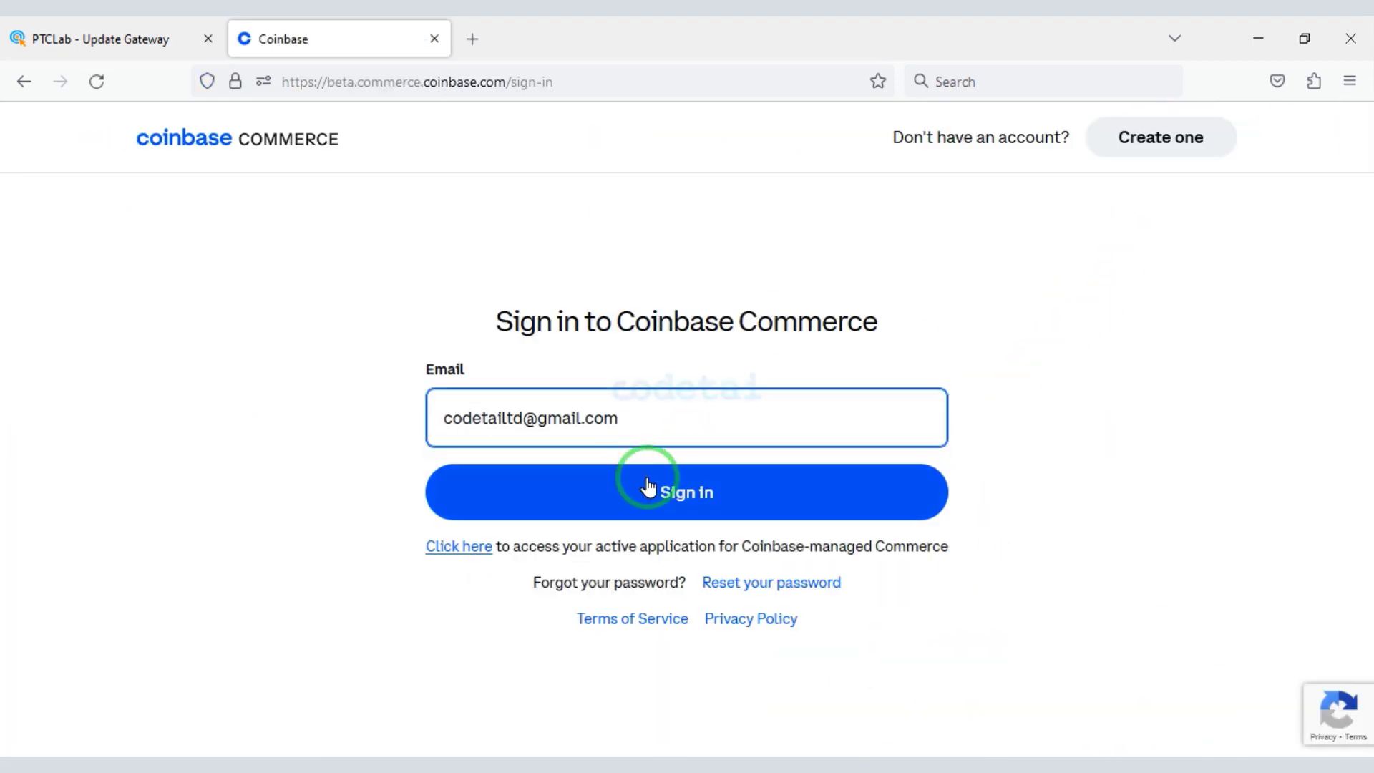
pyautogui.click(666, 491)
pyautogui.click(656, 584)
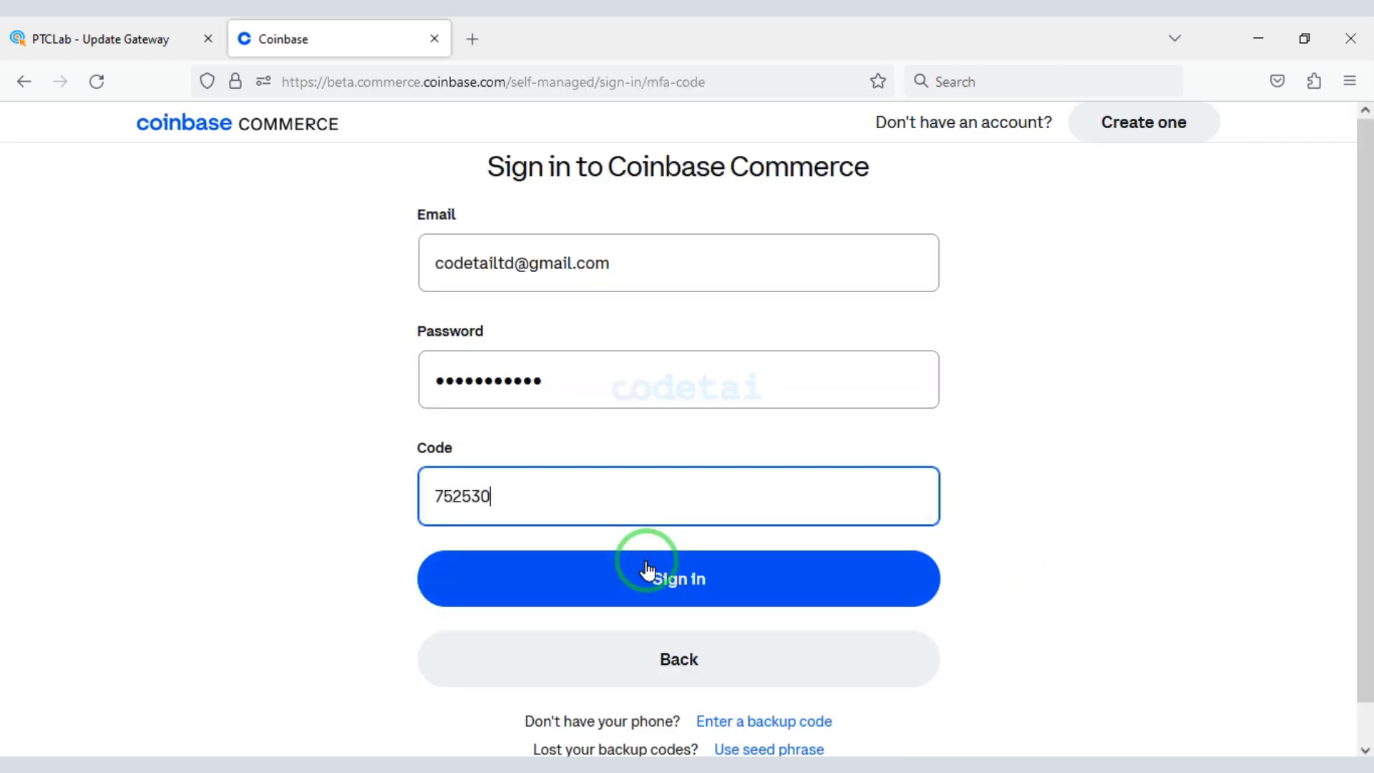
pyautogui.click(646, 561)
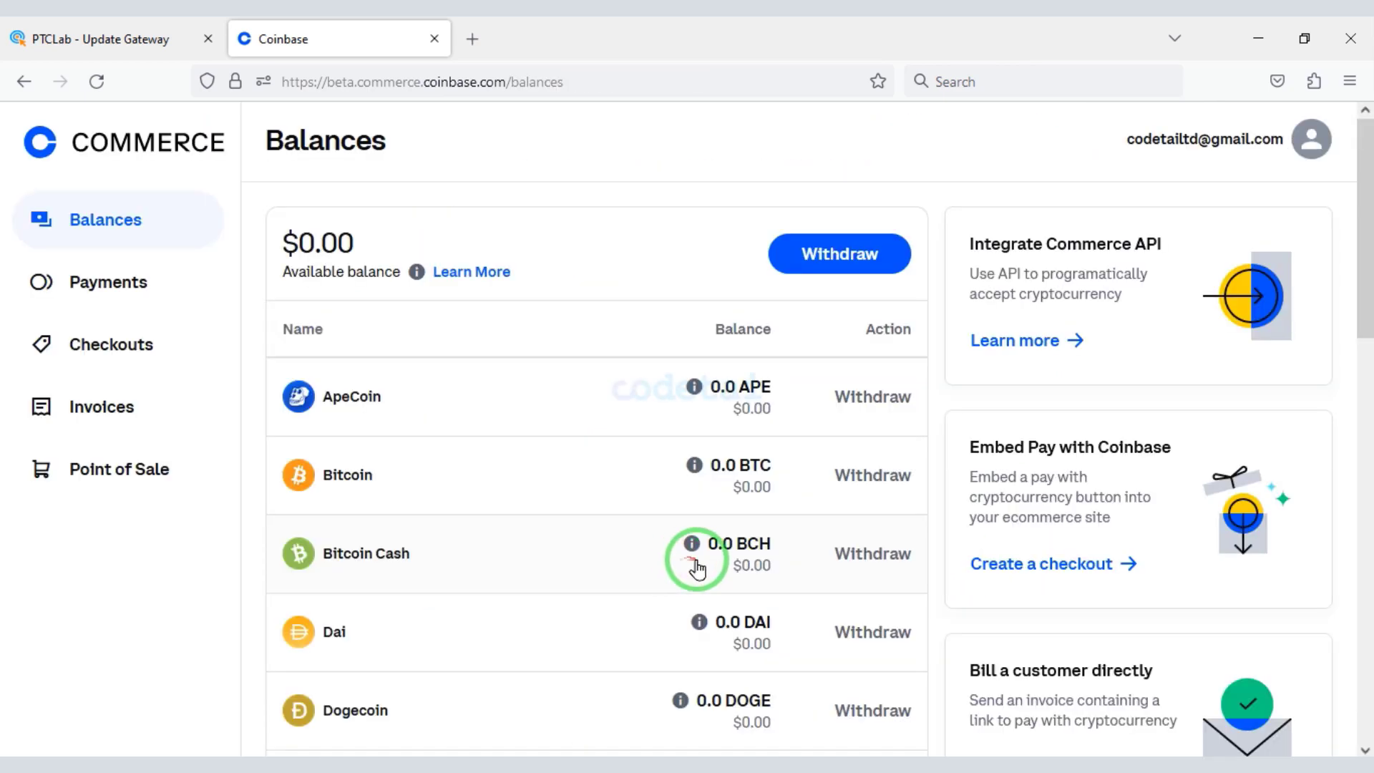
# Copy PTCLab's webhook endpoint URL and add it as a new endpoint under Settings > Notifications
pyautogui.click(100, 36)
pyautogui.click(769, 417)
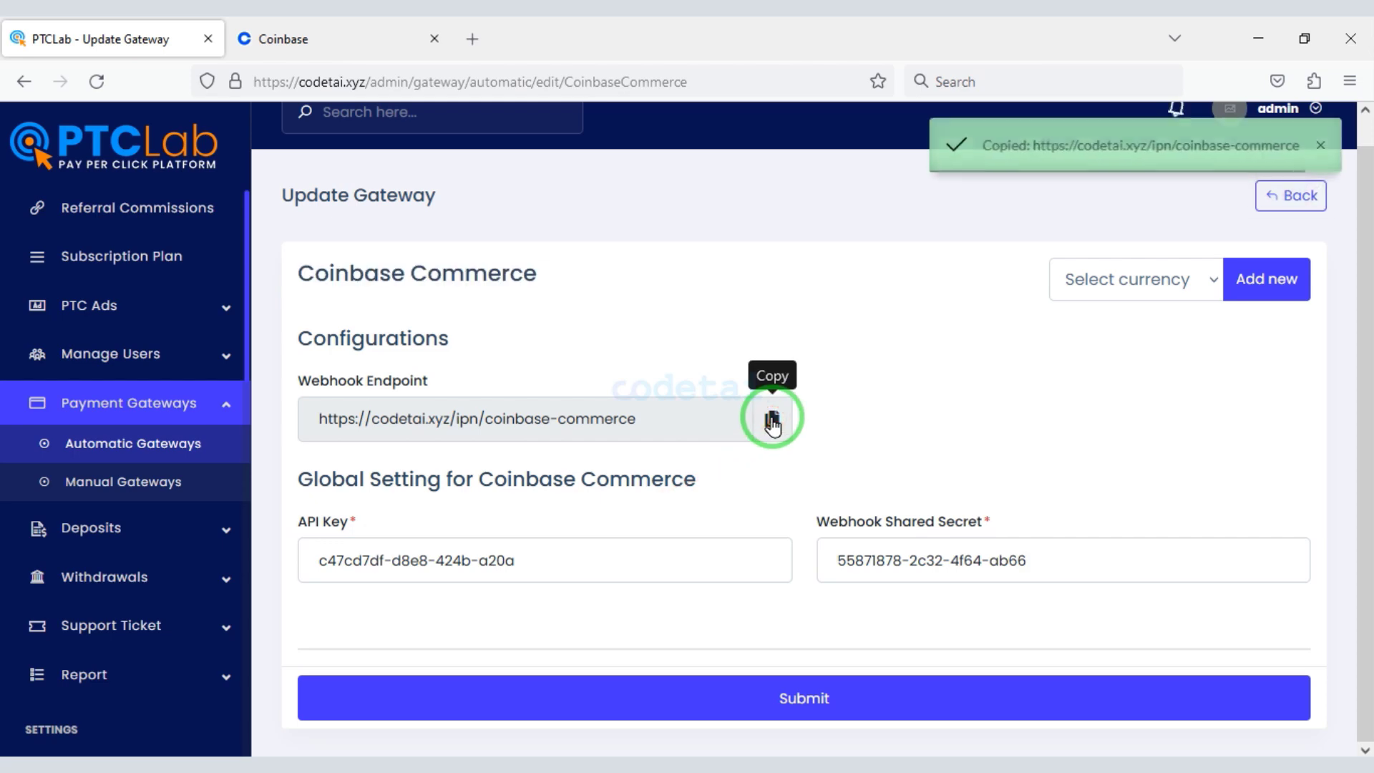
pyautogui.click(349, 26)
pyautogui.click(1312, 140)
pyautogui.click(1069, 393)
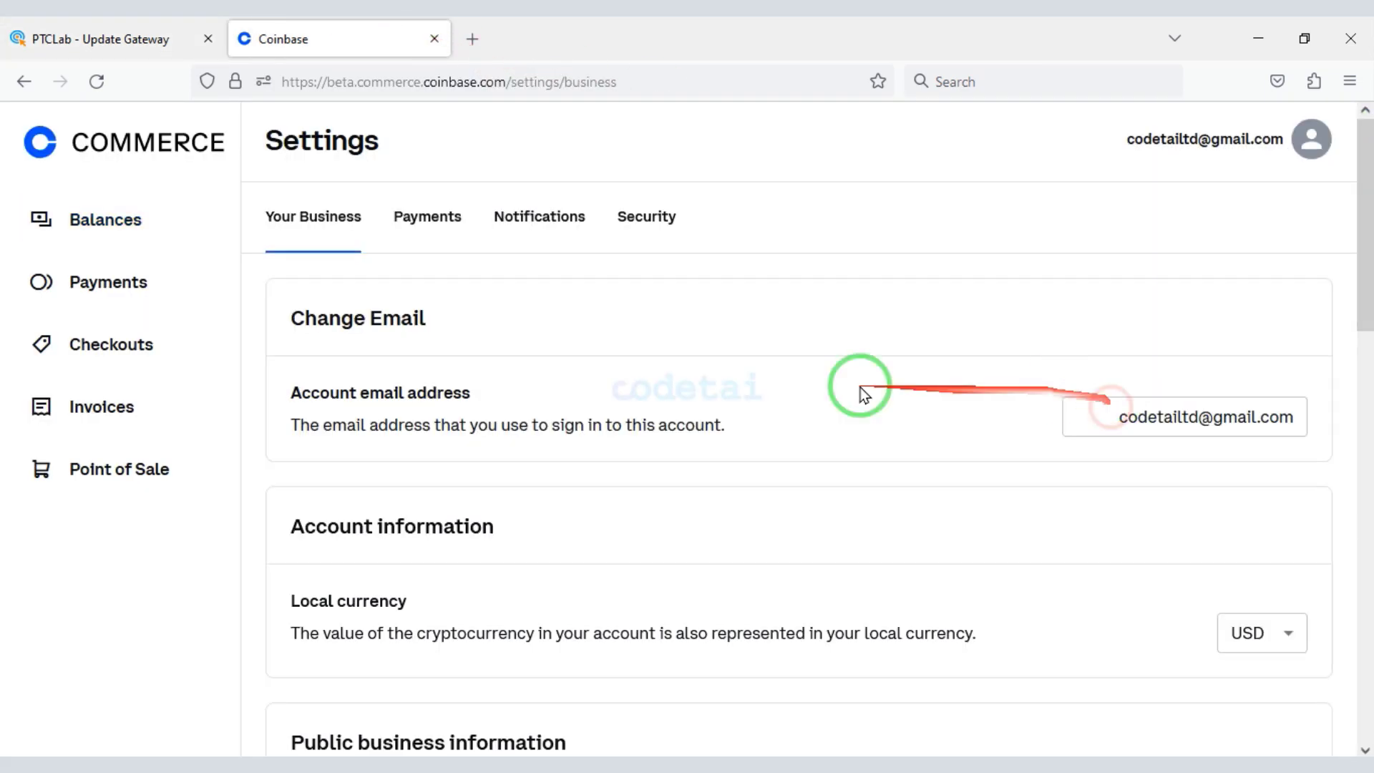
pyautogui.click(519, 227)
pyautogui.scroll(-2, 1356, 506)
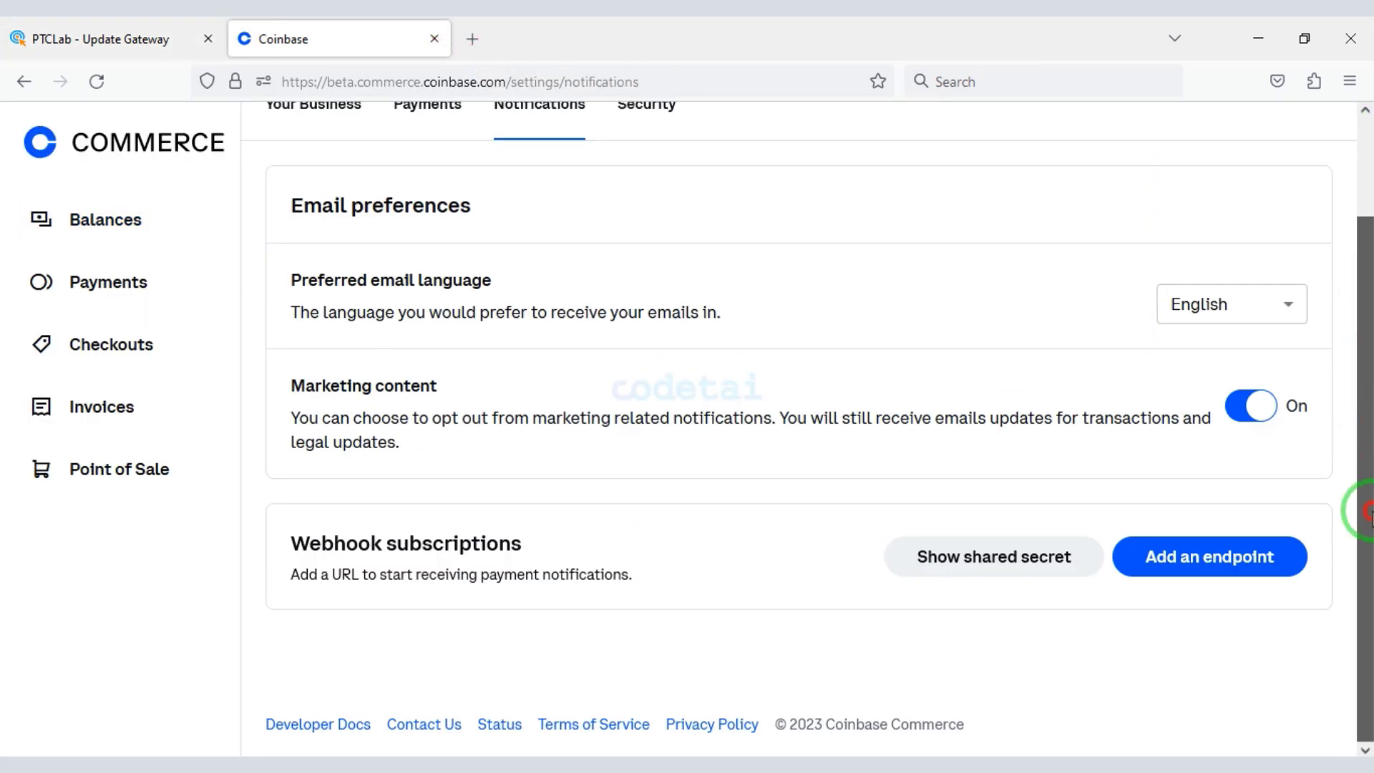
pyautogui.click(1225, 554)
pyautogui.rightClick(669, 300)
pyautogui.click(715, 451)
pyautogui.click(690, 359)
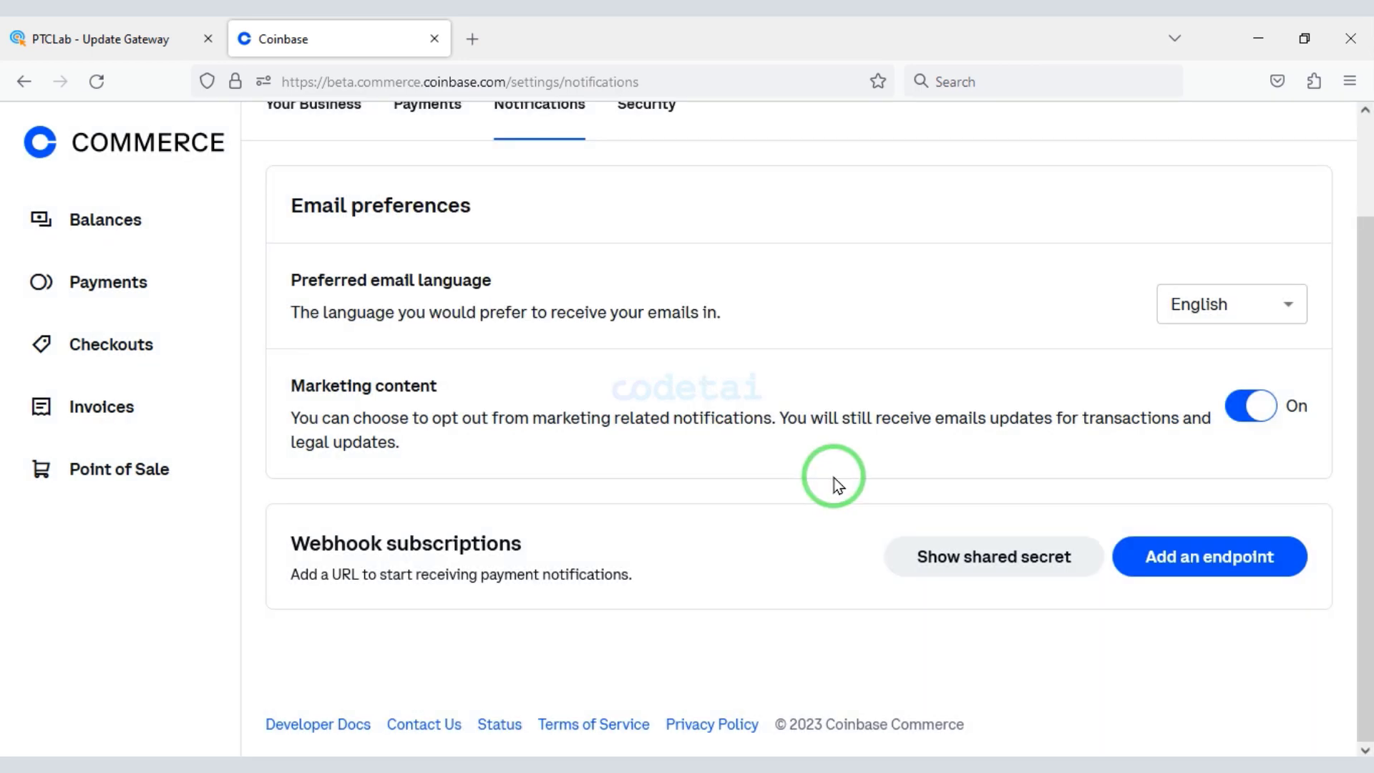
# Reveal the webhook shared secret and select PTCLab's old shared secret value to replace it
pyautogui.scroll(-1, 1022, 475)
pyautogui.click(1021, 475)
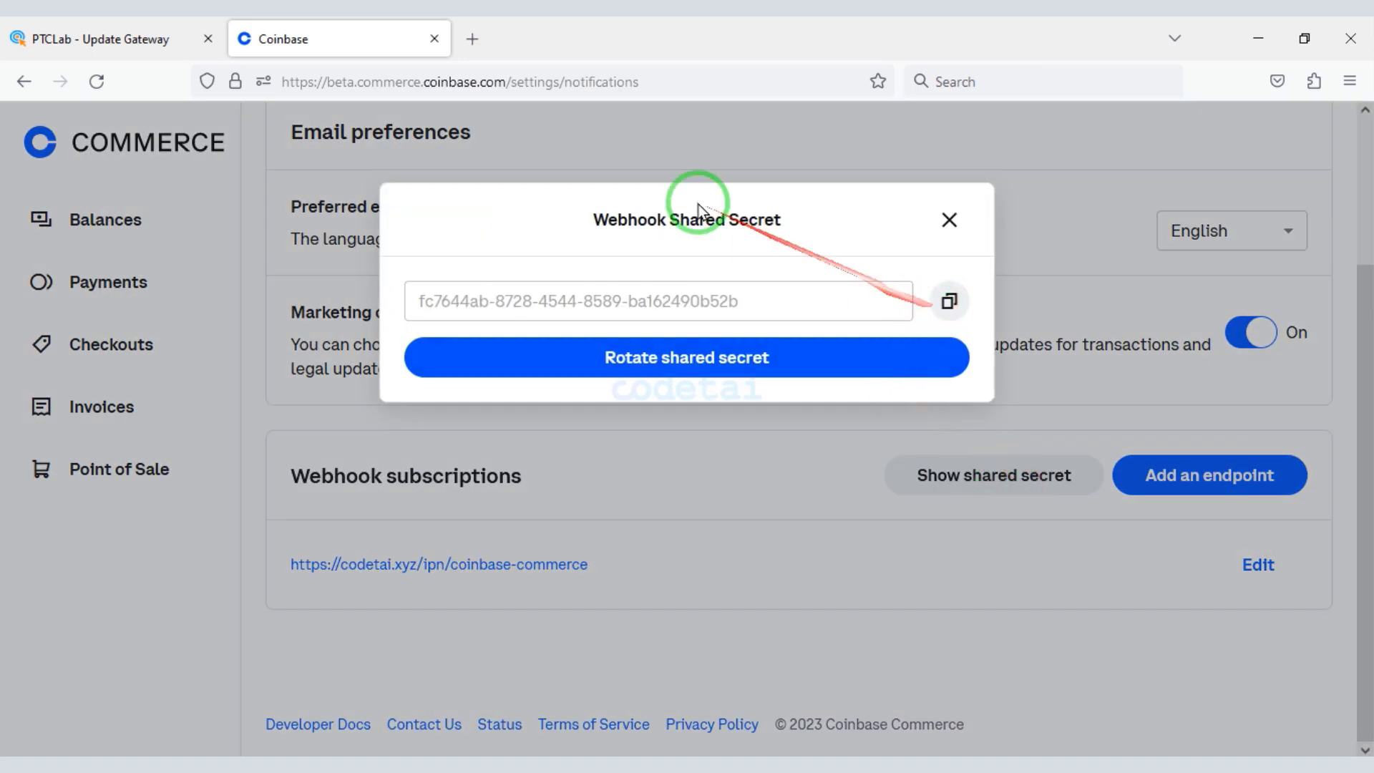
pyautogui.click(43, 39)
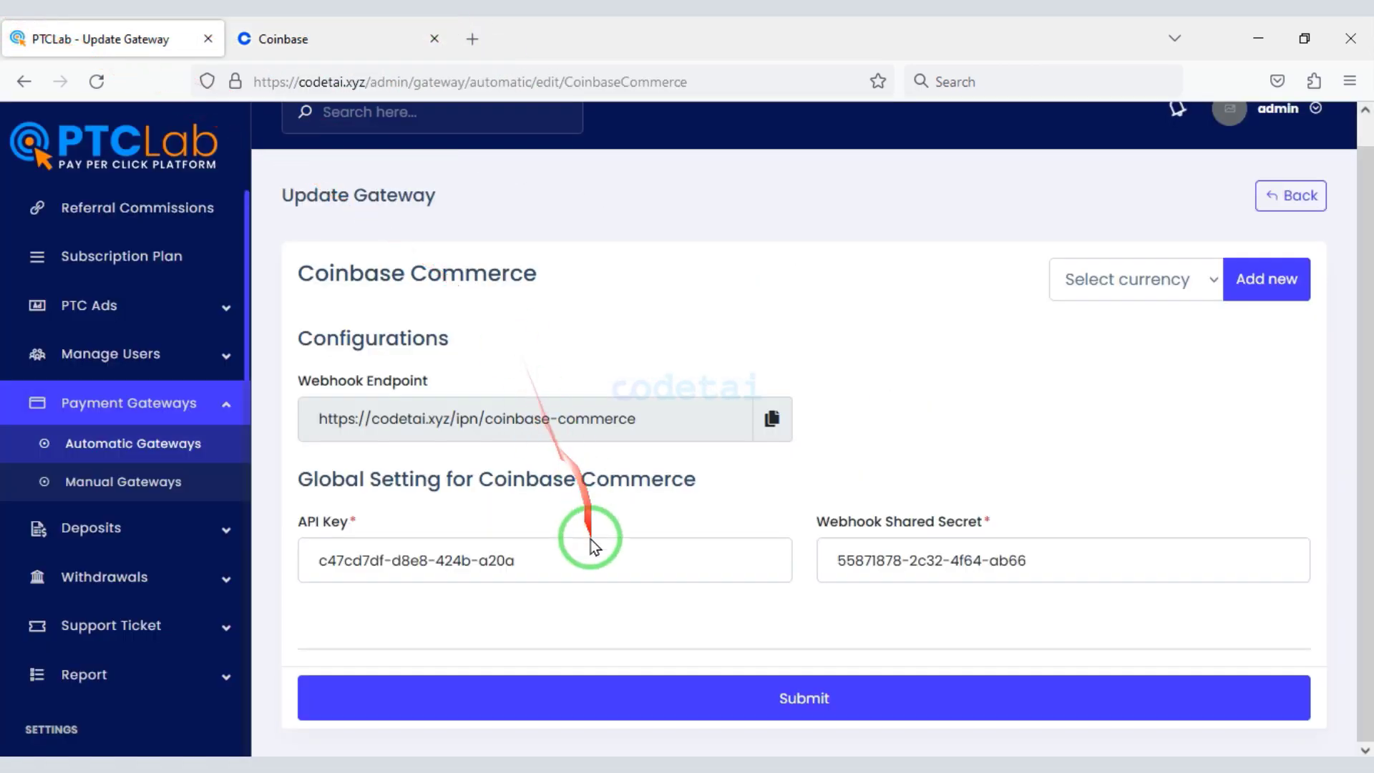
pyautogui.tripleClick(1060, 566)
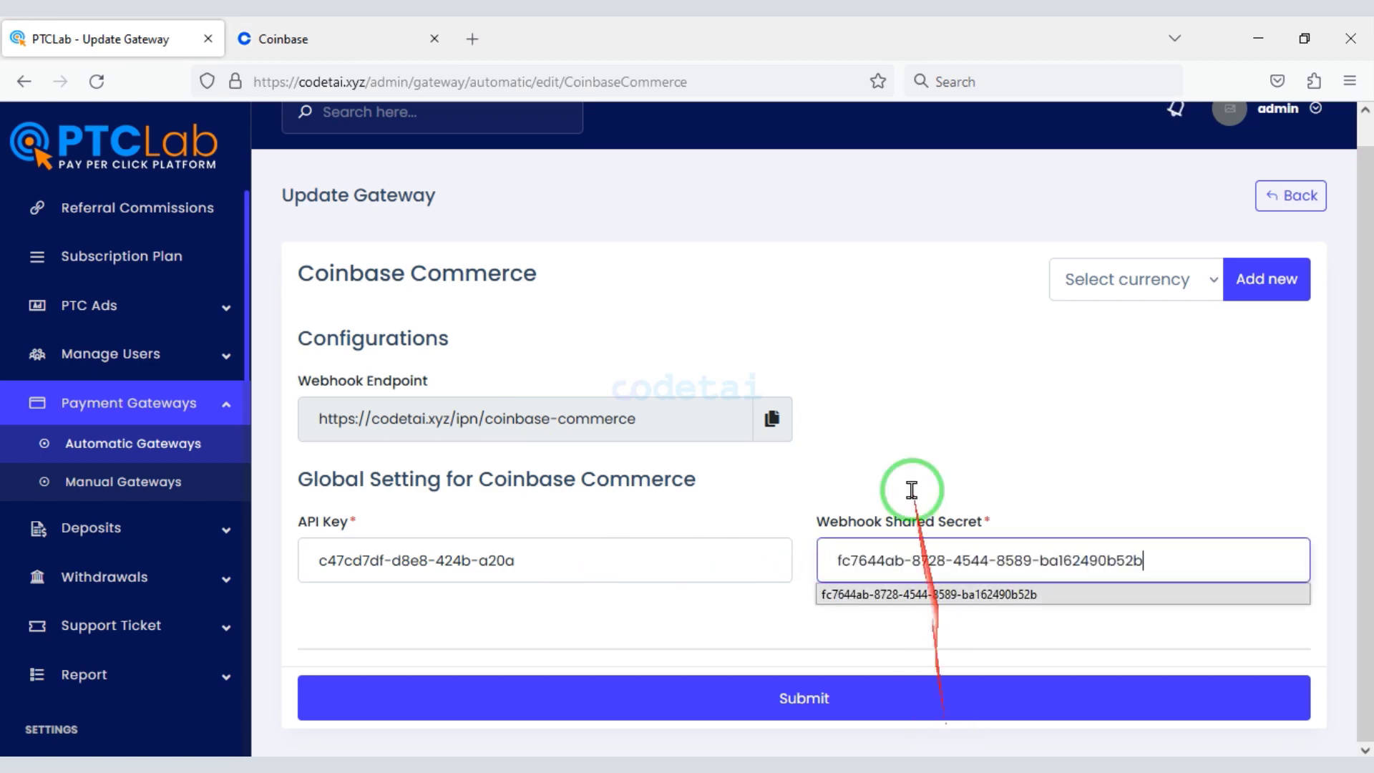
pyautogui.click(411, 34)
pyautogui.click(949, 216)
# Copy the API key from Security settings into PTCLab's Coinbase Commerce gateway and submit
pyautogui.scroll(3, 628, 208)
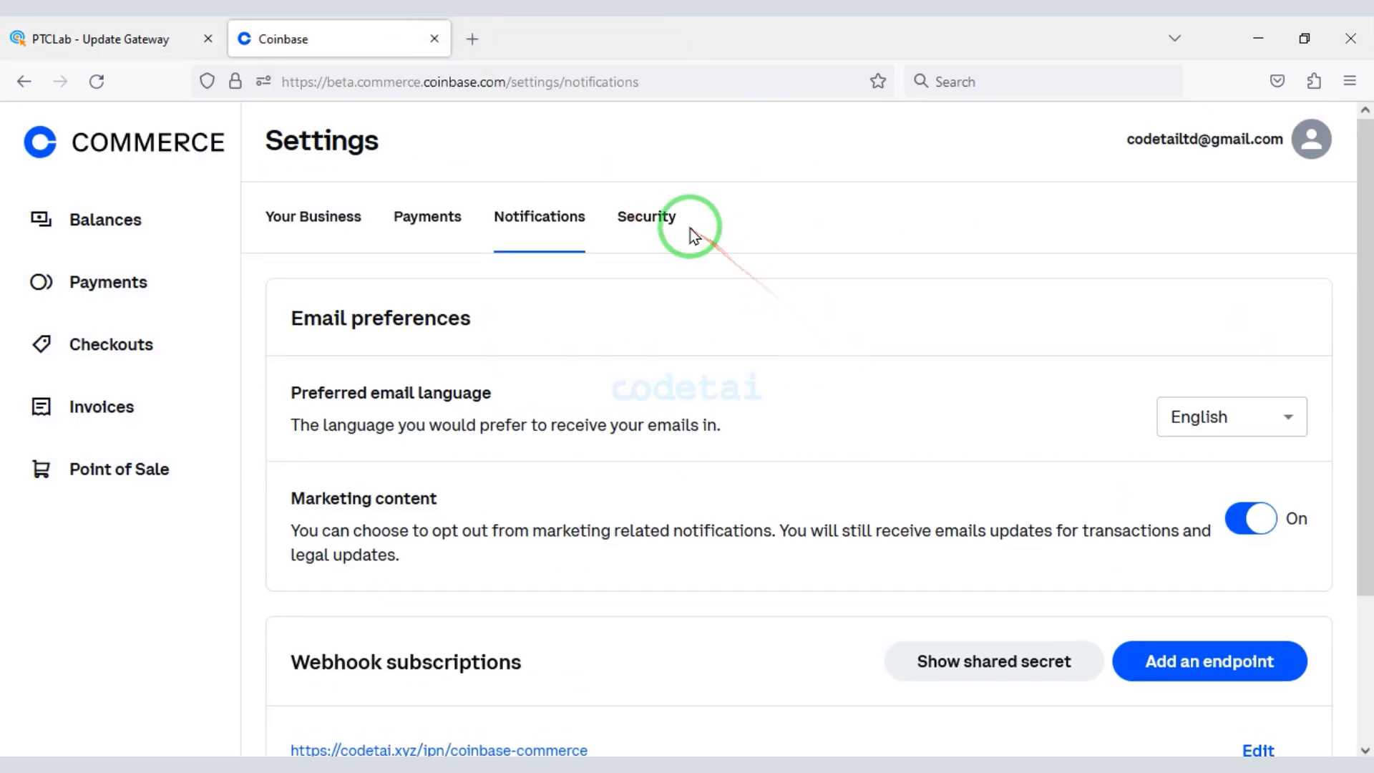
pyautogui.click(687, 226)
pyautogui.click(656, 412)
pyautogui.click(6, 30)
pyautogui.tripleClick(500, 561)
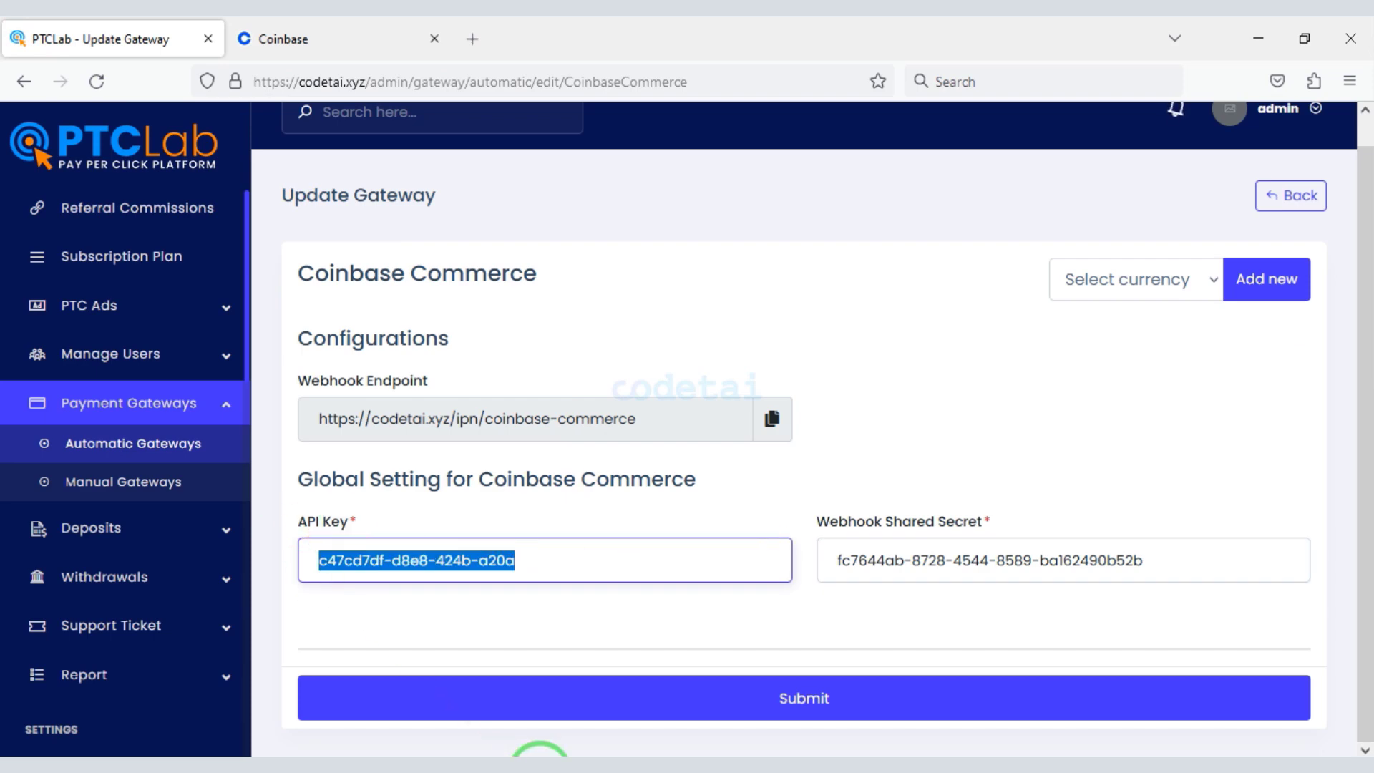
pyautogui.hotkey('ctrl', 'v')
pyautogui.click(822, 688)
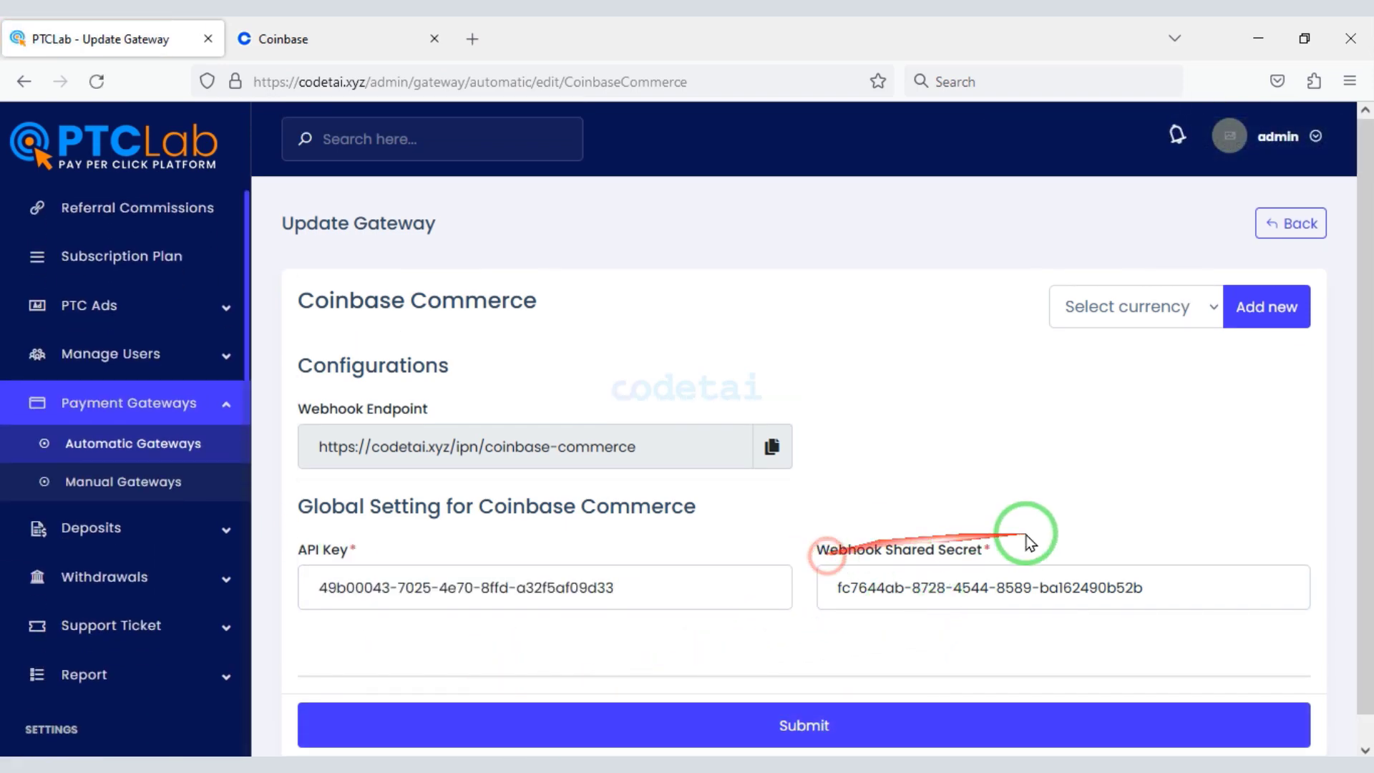
# Go from Automatic Gateways to the still-empty Manual Gateways list
pyautogui.click(204, 449)
pyautogui.moveTo(1370, 331)
pyautogui.mouseDown()
pyautogui.moveTo(1368, 708)
pyautogui.moveTo(1370, 304)
pyautogui.mouseUp()
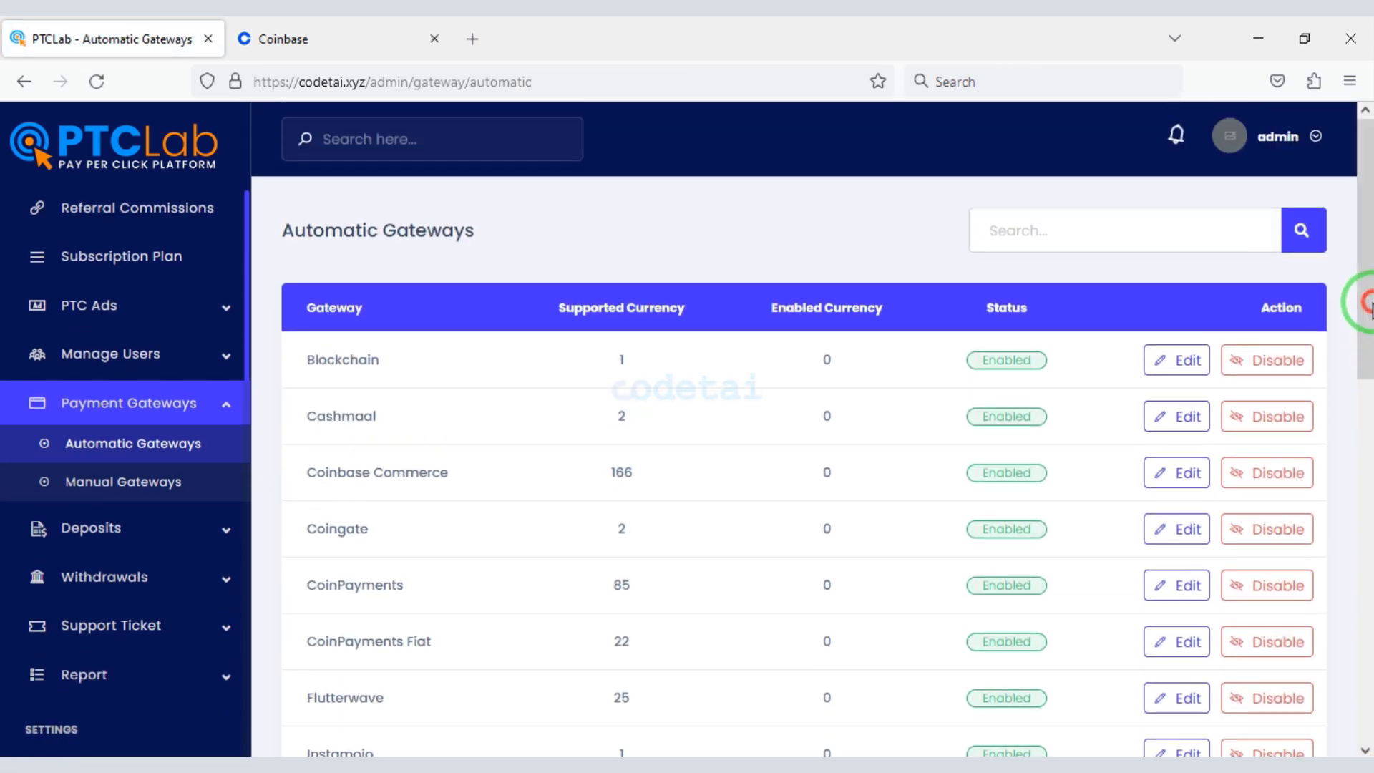
pyautogui.click(172, 482)
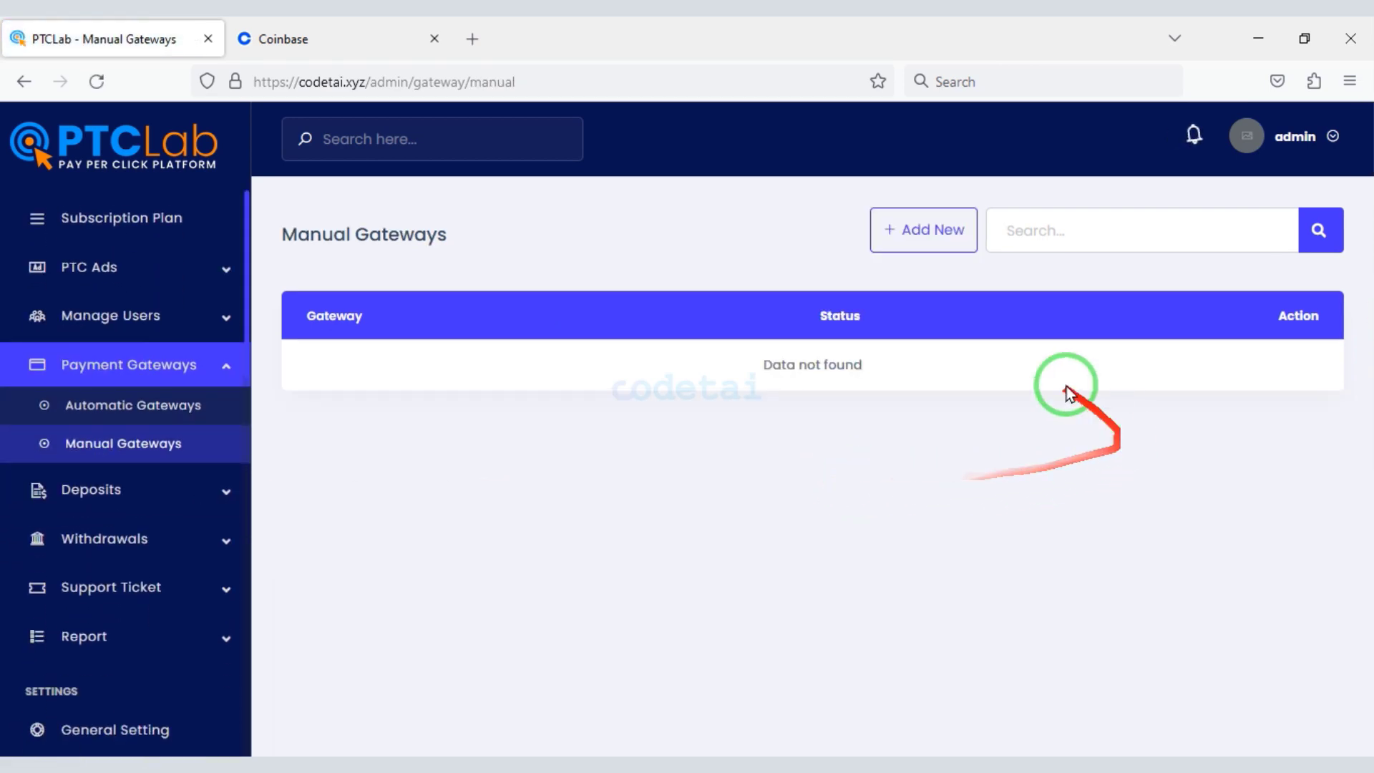
# Start a new manual gateway named Payoneer with an exchange rate of 1
pyautogui.click(938, 244)
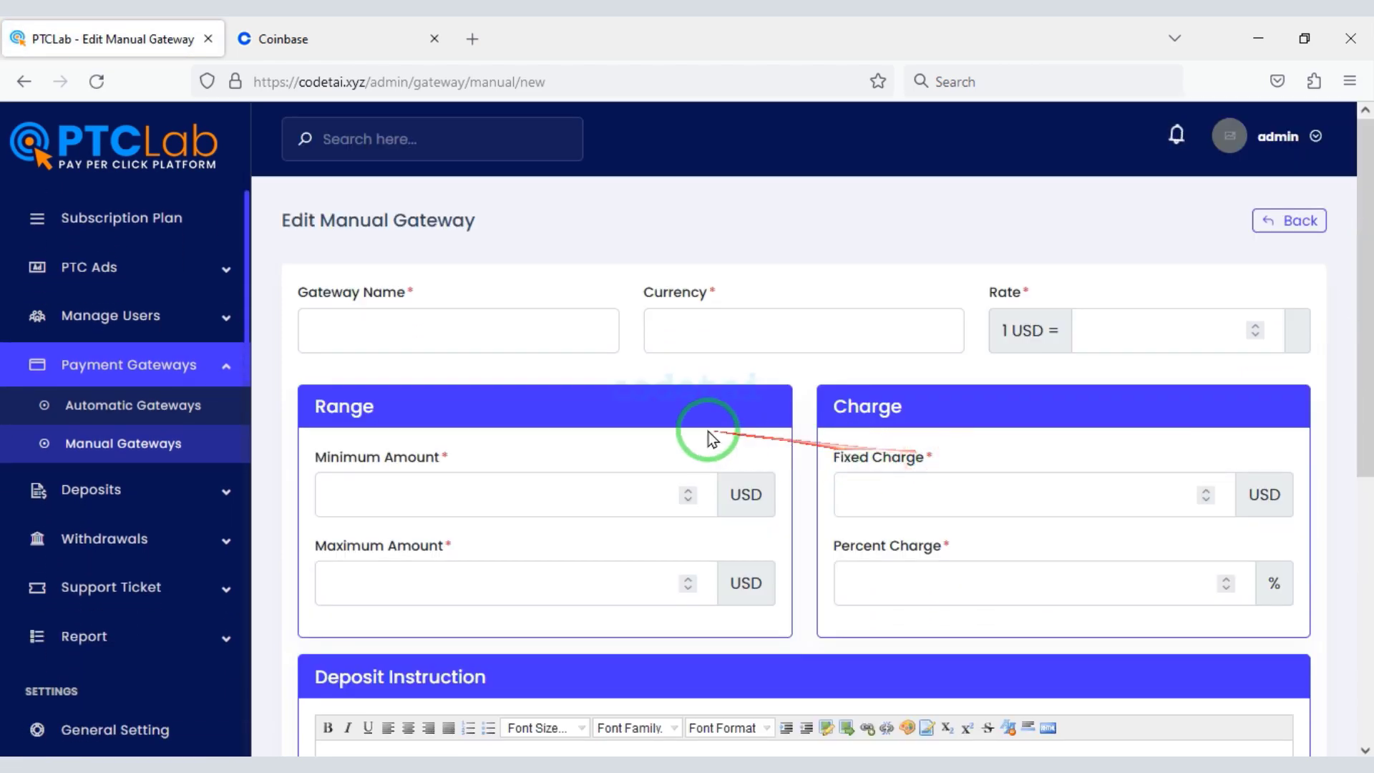
pyautogui.click(524, 343)
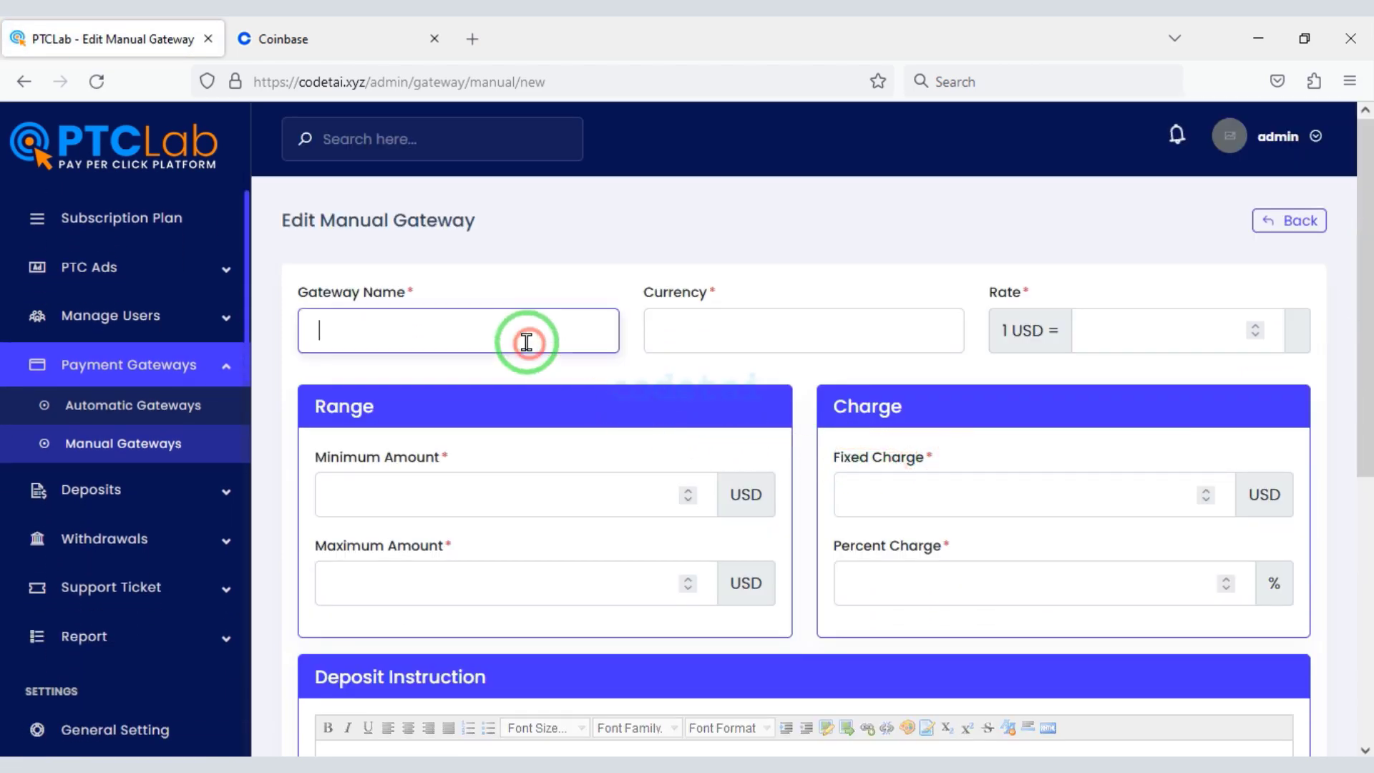
pyautogui.write('Payoneer')
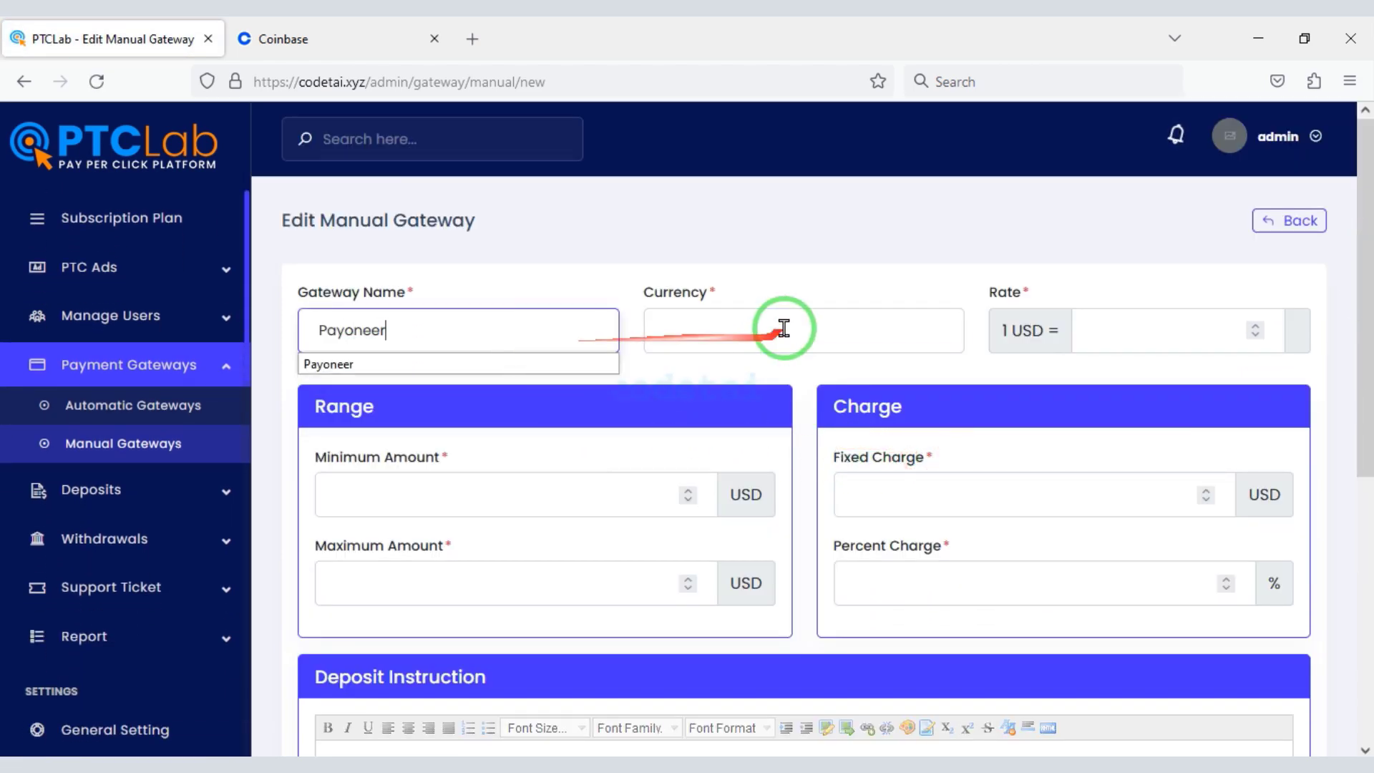
pyautogui.click(784, 328)
pyautogui.click(1126, 329)
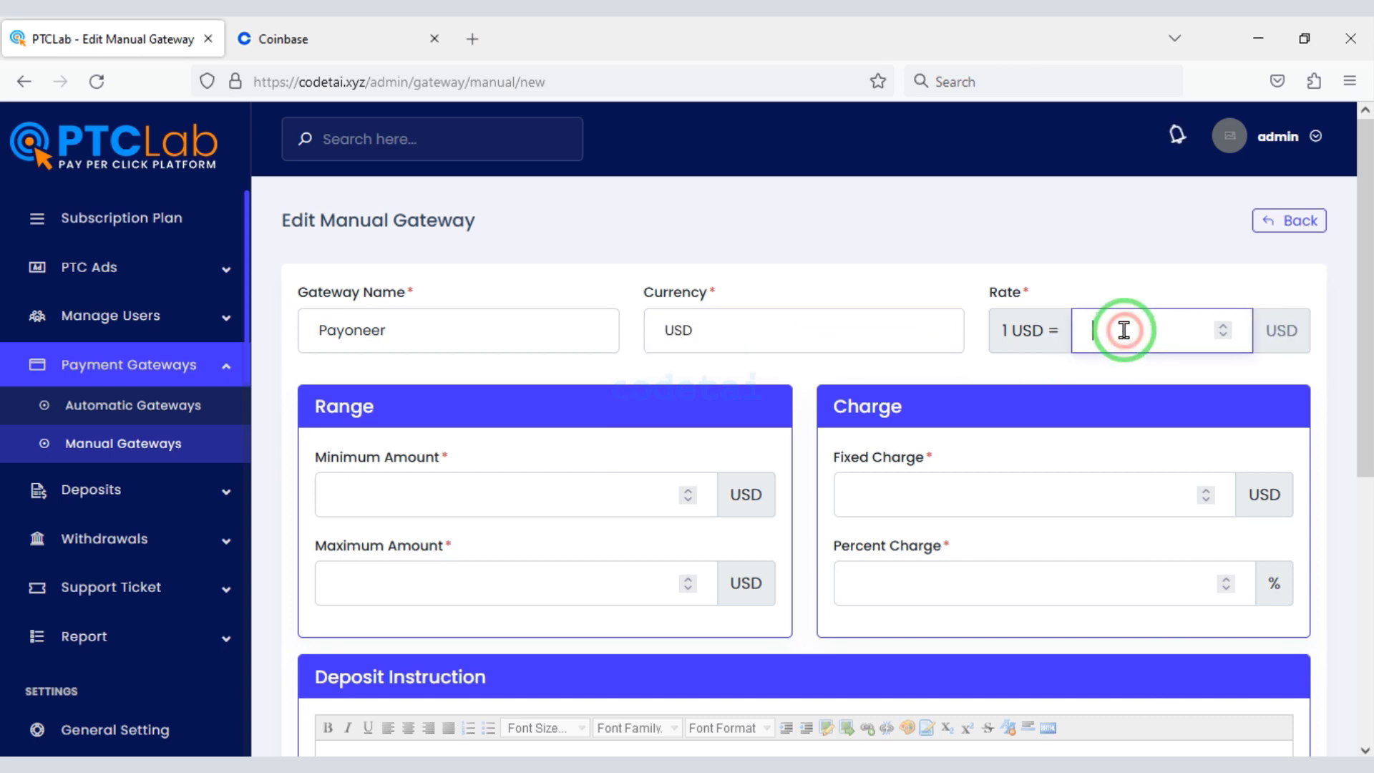
pyautogui.write('1')
pyautogui.scroll(-2, 859, 329)
# Set the deposit limits to 500–1000 with a 5 USD fixed and 5% percent charge
pyautogui.click(598, 330)
pyautogui.write('500')
pyautogui.click(515, 430)
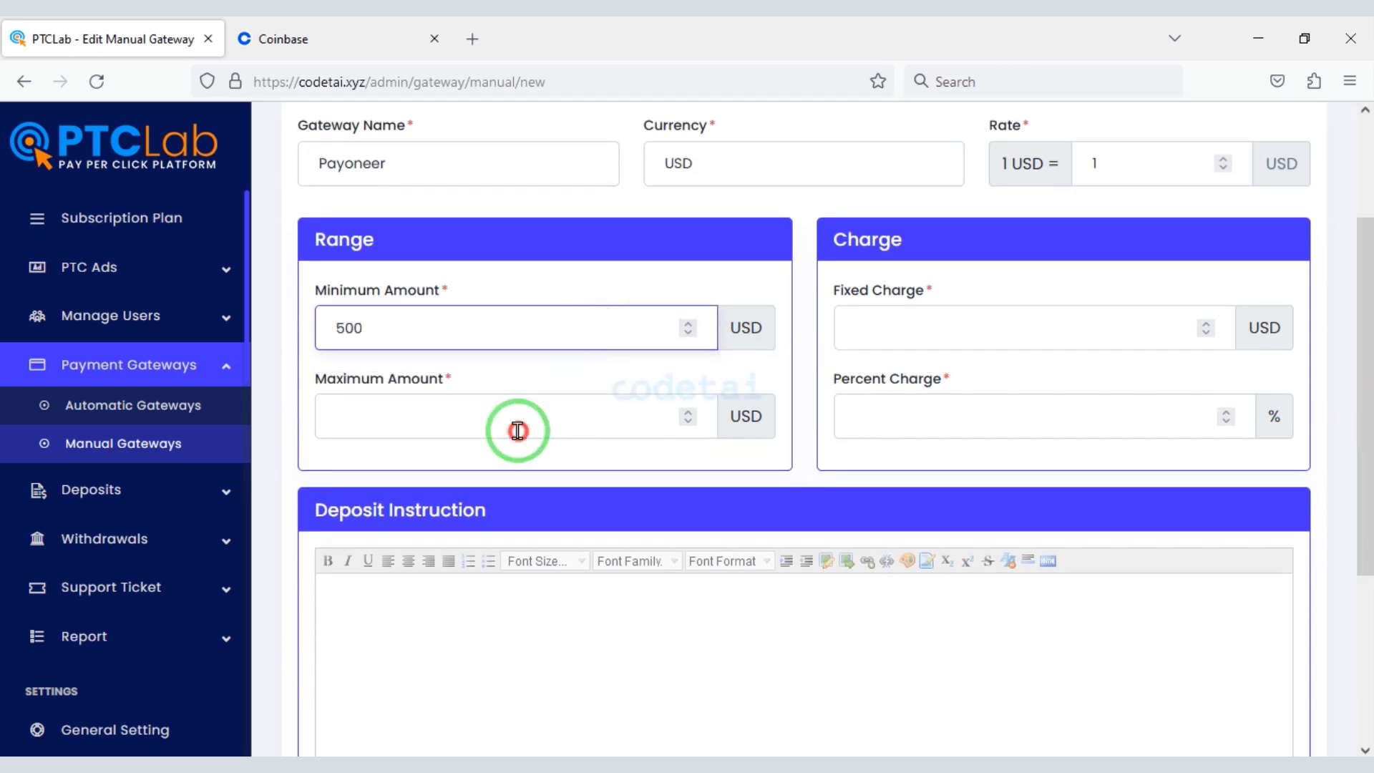
pyautogui.write('1000')
pyautogui.click(935, 329)
pyautogui.write('5')
pyautogui.click(964, 408)
pyautogui.write('5')
pyautogui.scroll(-4, 890, 466)
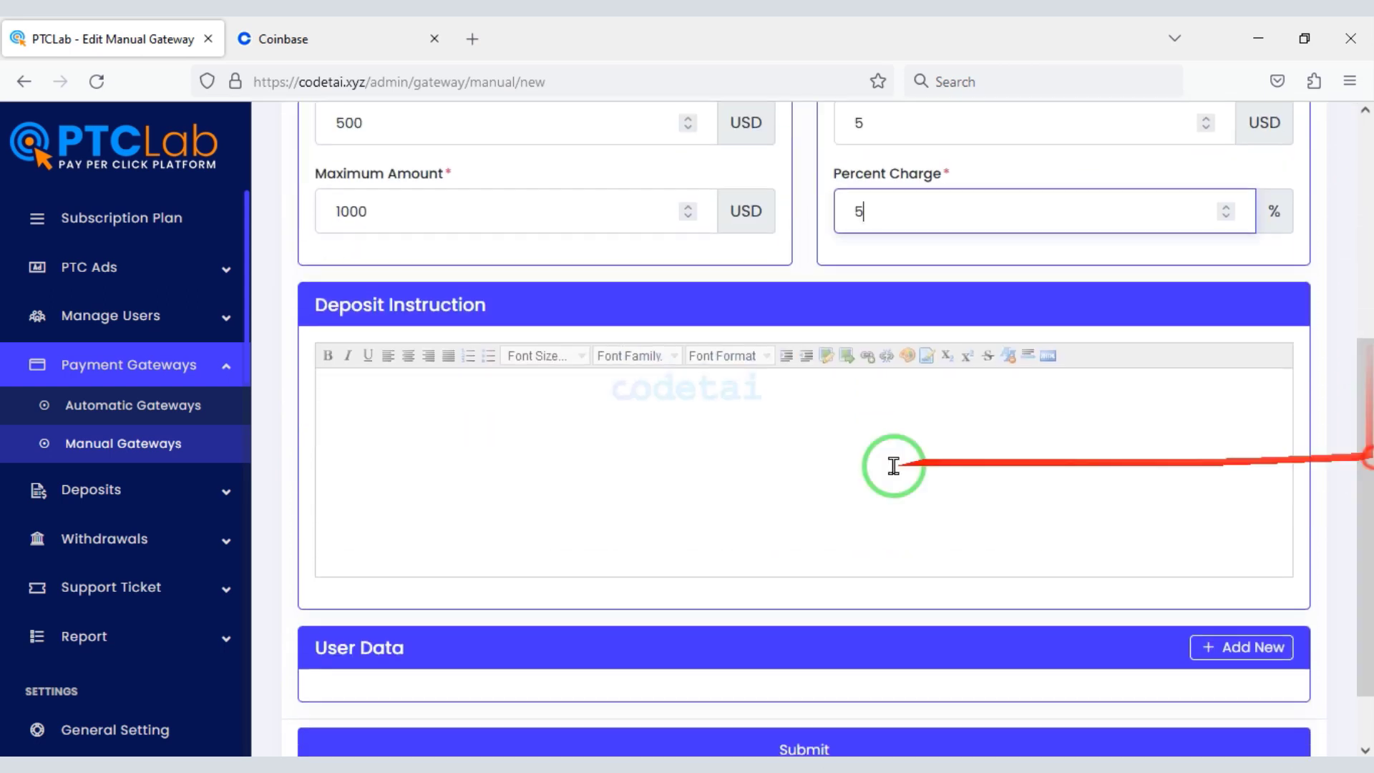
# Add a required Text user-data field labelled 'Email' and save the Payoneer gateway
pyautogui.click(889, 466)
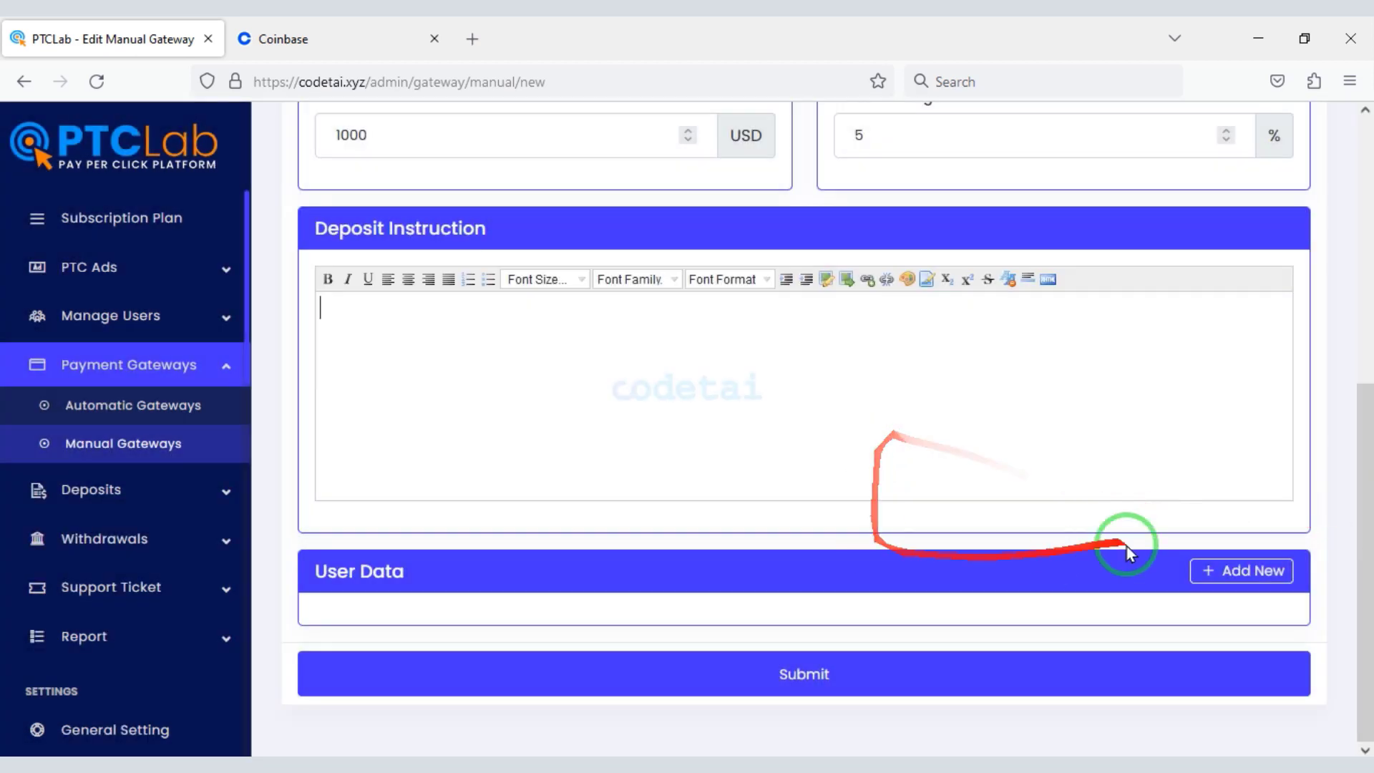
pyautogui.click(1242, 571)
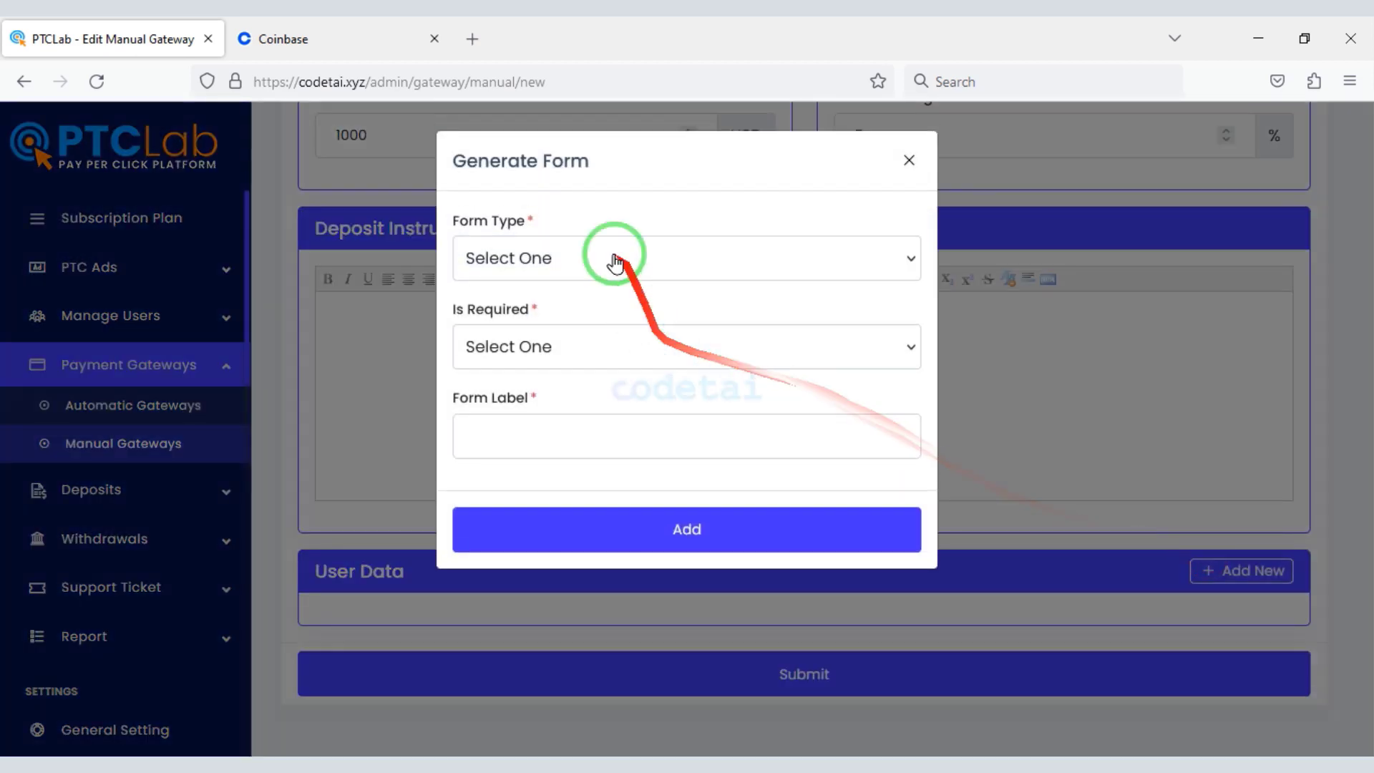
pyautogui.click(613, 262)
pyautogui.click(561, 331)
pyautogui.click(569, 346)
pyautogui.click(578, 417)
pyautogui.click(572, 433)
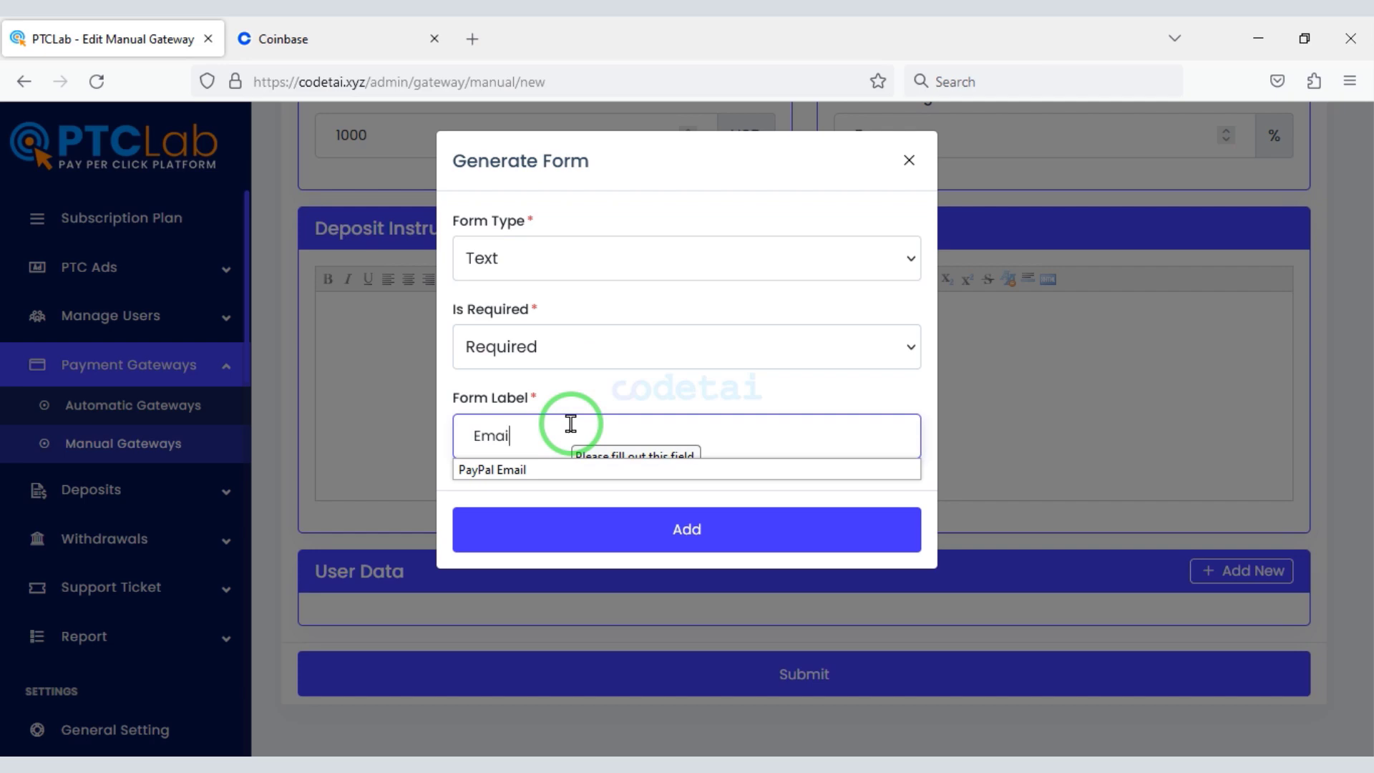
pyautogui.click(651, 530)
pyautogui.scroll(-3, 1365, 455)
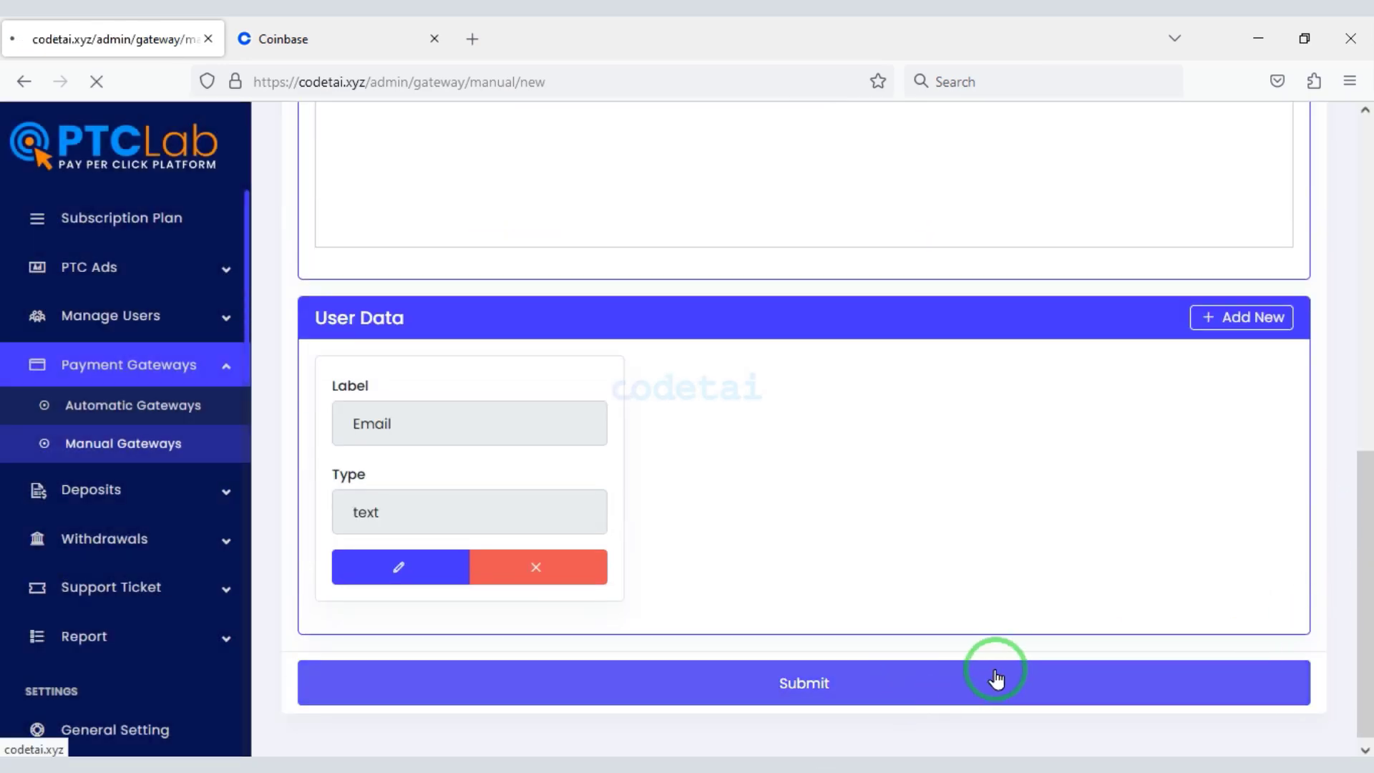
pyautogui.click(169, 438)
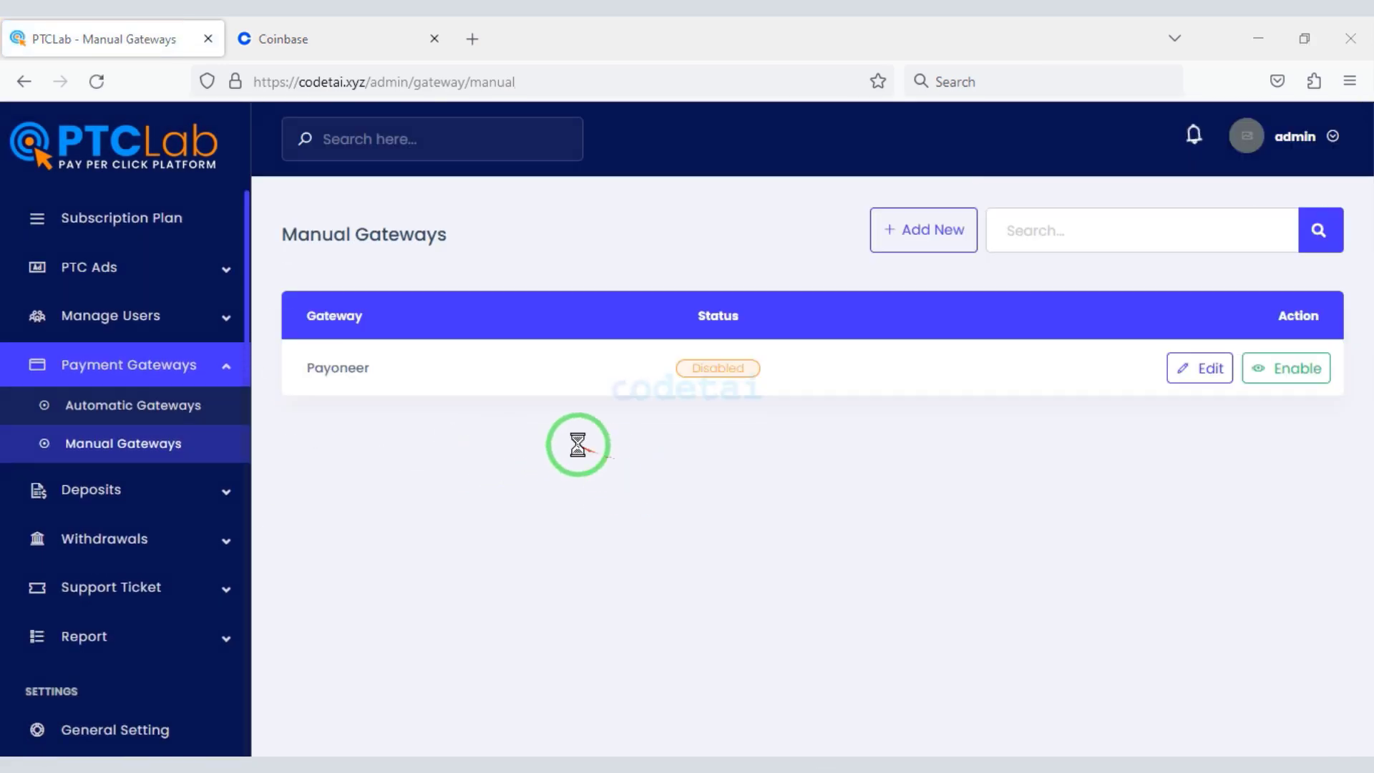
pyautogui.moveTo(283, 342); pyautogui.dragTo(1343, 393)
# Expand and collapse the Deposits menu, then go to Withdrawal Methods under Withdrawals
pyautogui.click(208, 490)
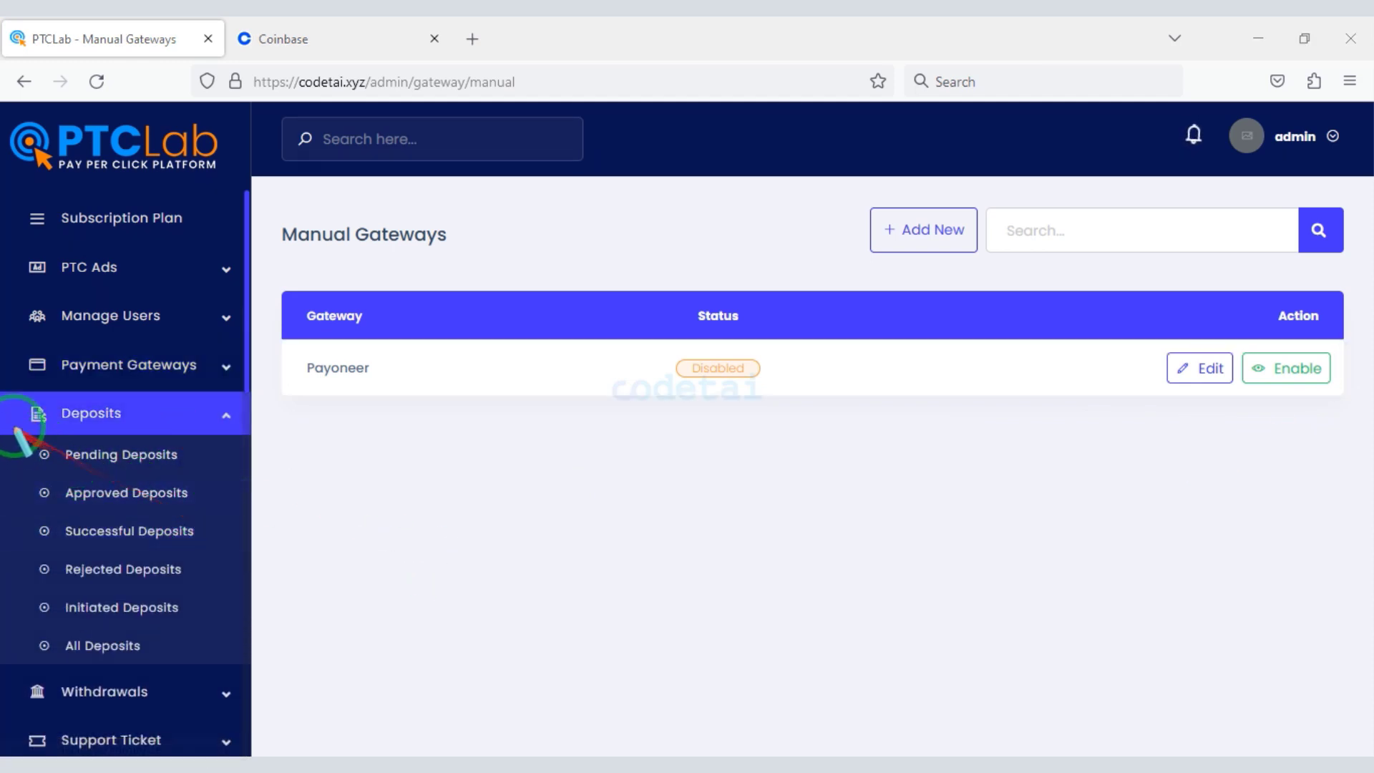
pyautogui.moveTo(84, 446); pyautogui.dragTo(249, 639)
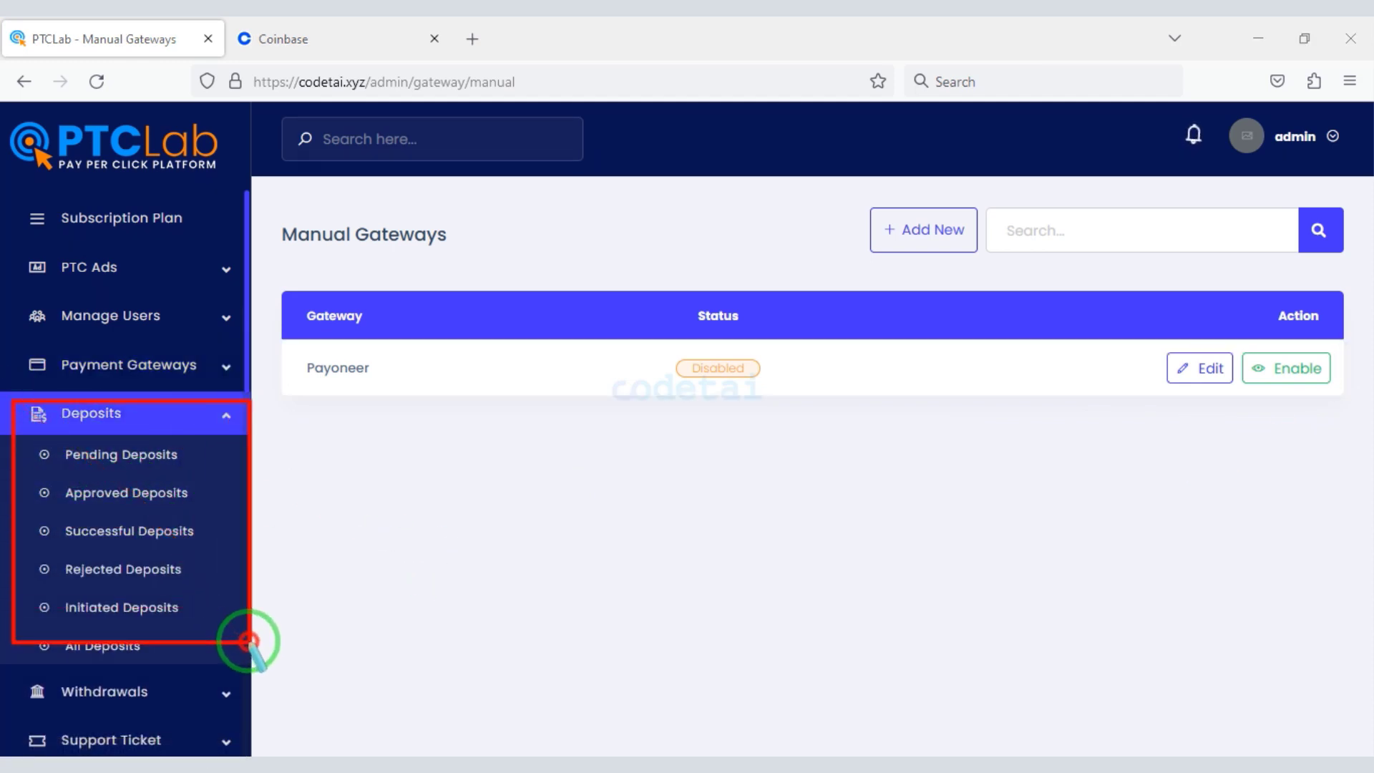
pyautogui.press('Escape')
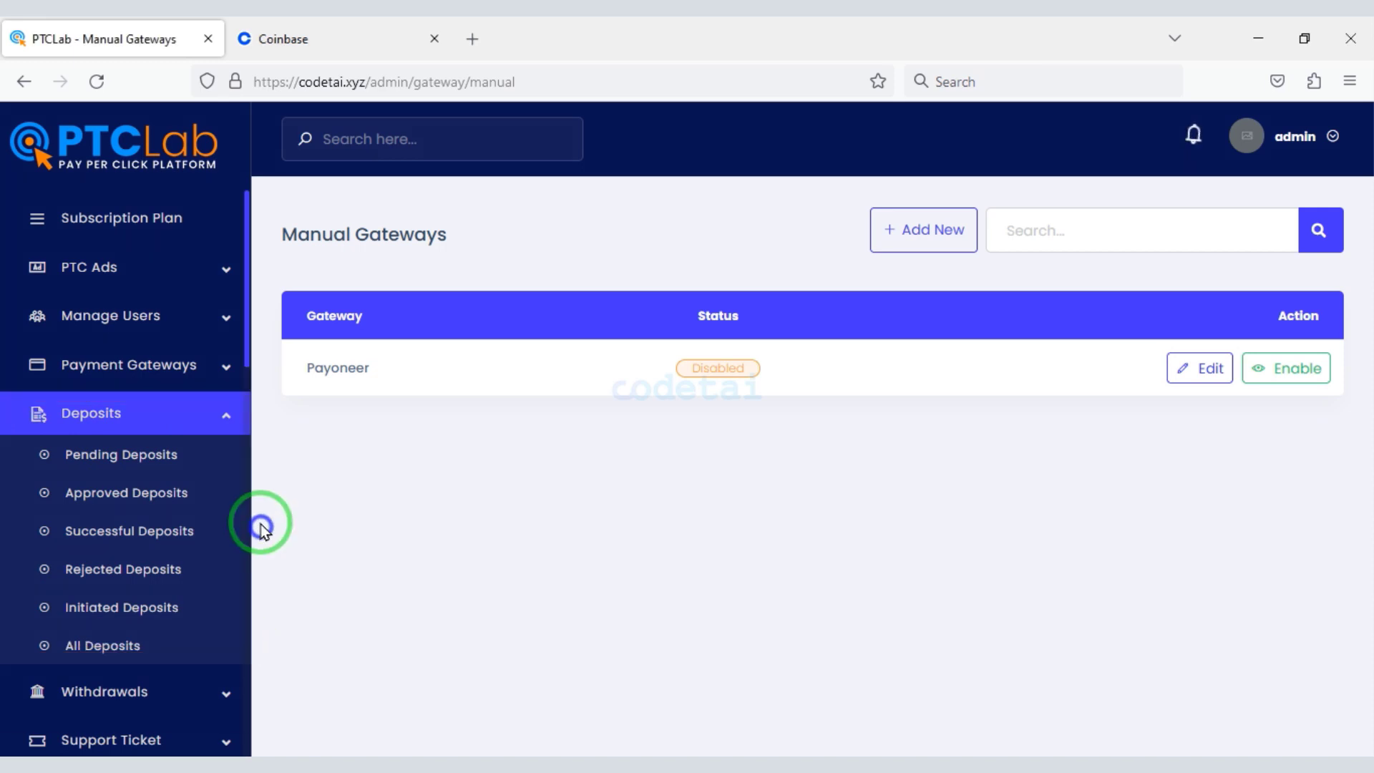
pyautogui.click(191, 410)
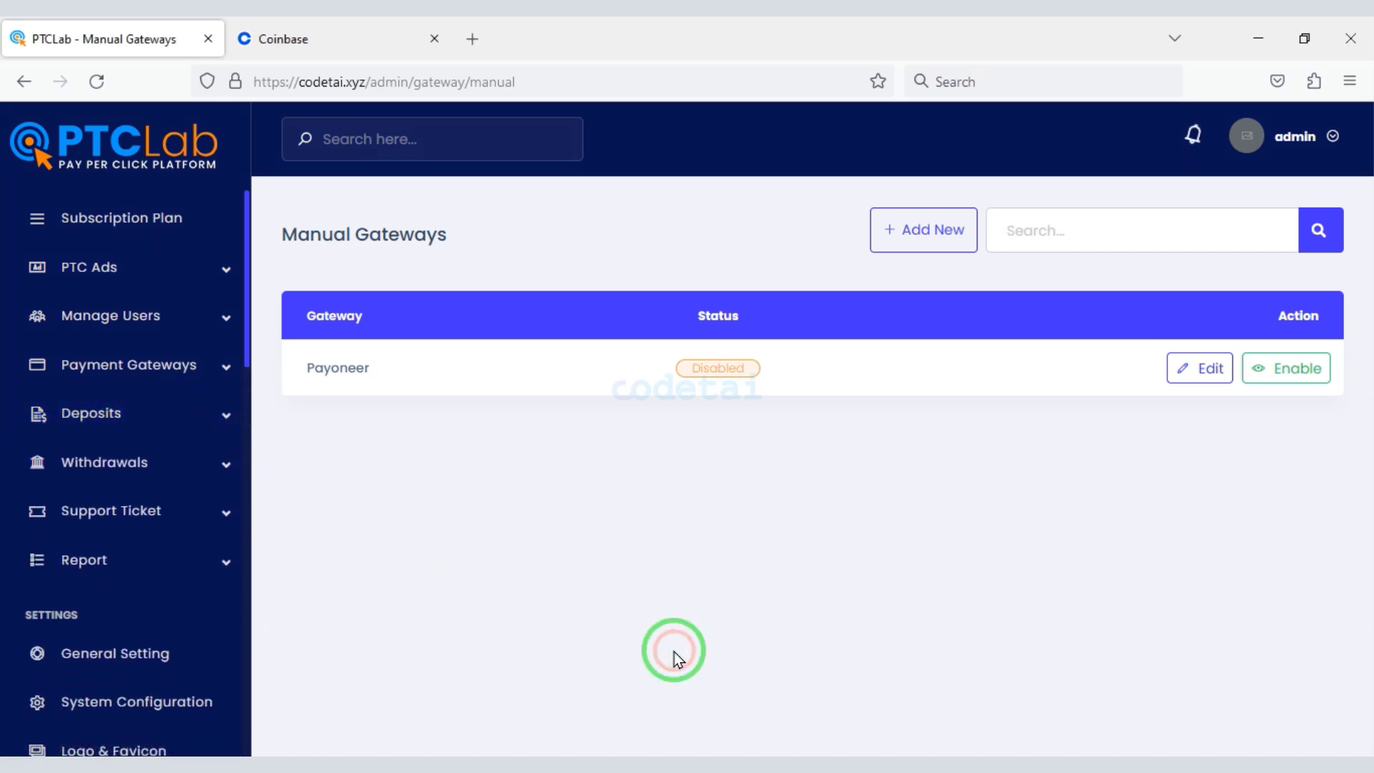
pyautogui.click(196, 462)
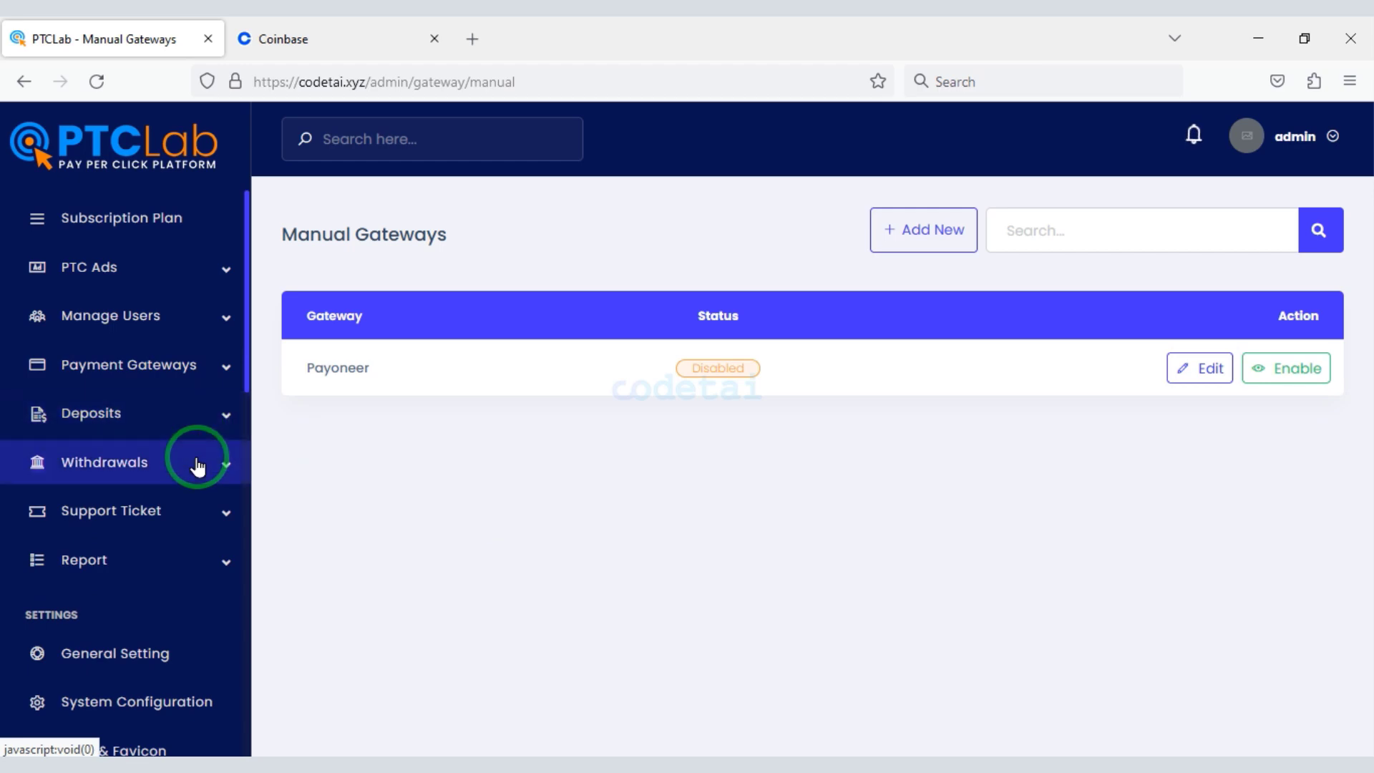
pyautogui.click(130, 510)
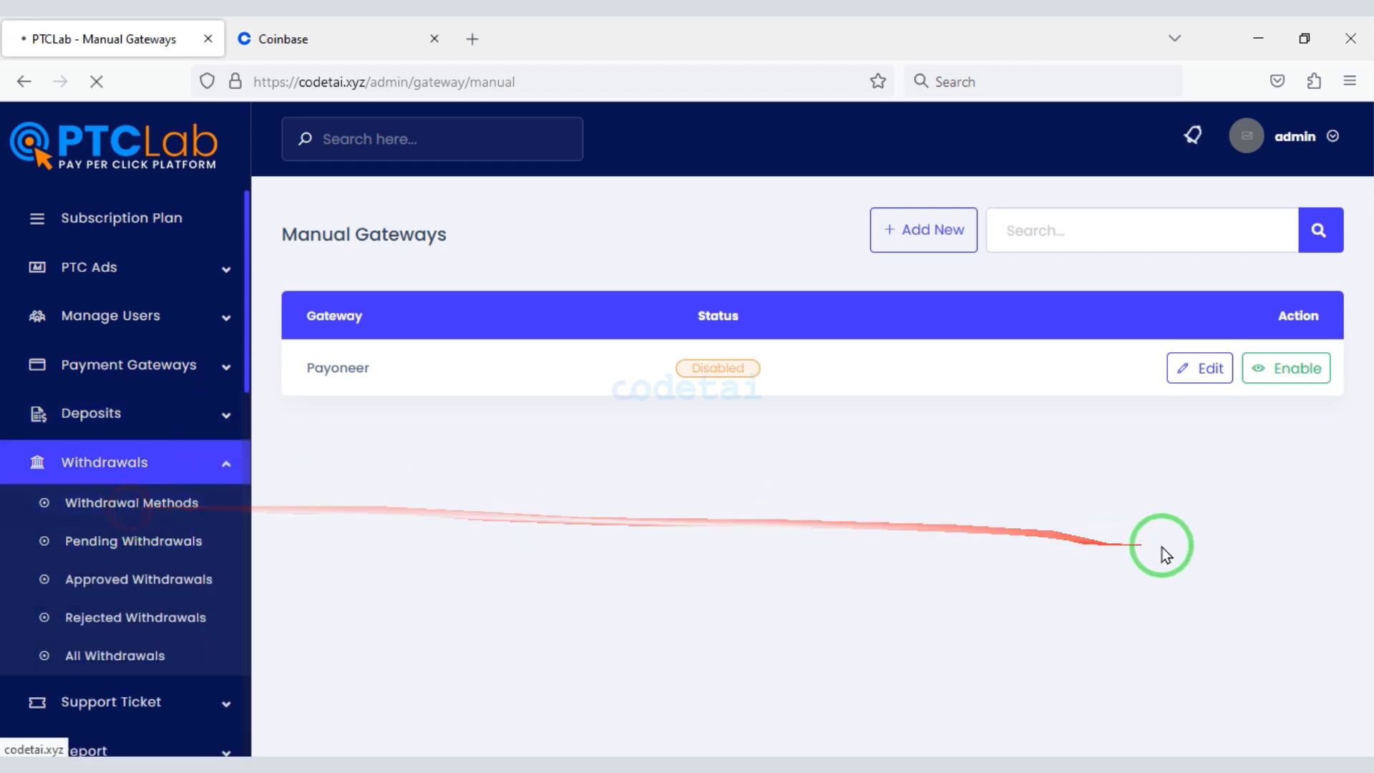
# Start a new withdrawal method named Bank Wire in USD with an exchange rate of 1
pyautogui.click(924, 229)
pyautogui.scroll(-2, 645, 258)
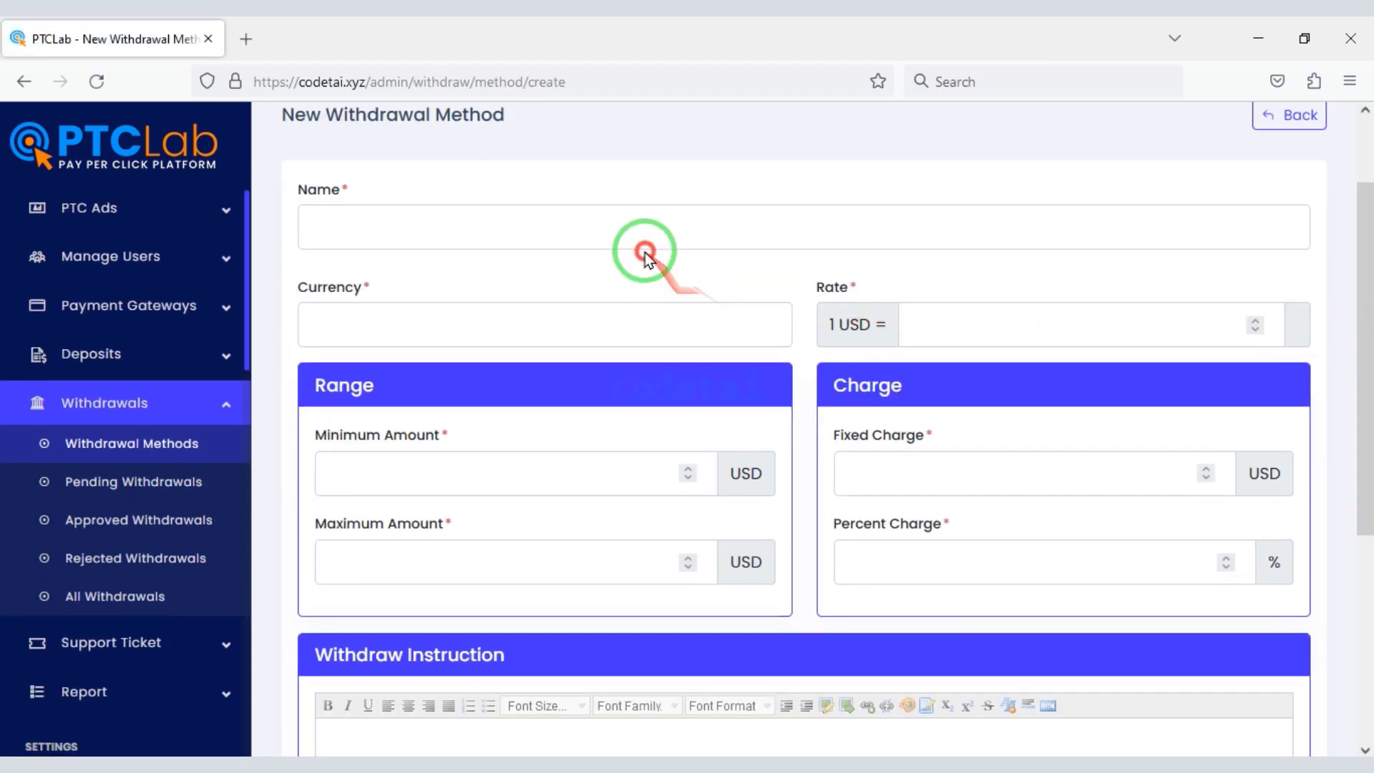
pyautogui.click(630, 228)
pyautogui.write('Bank Wi')
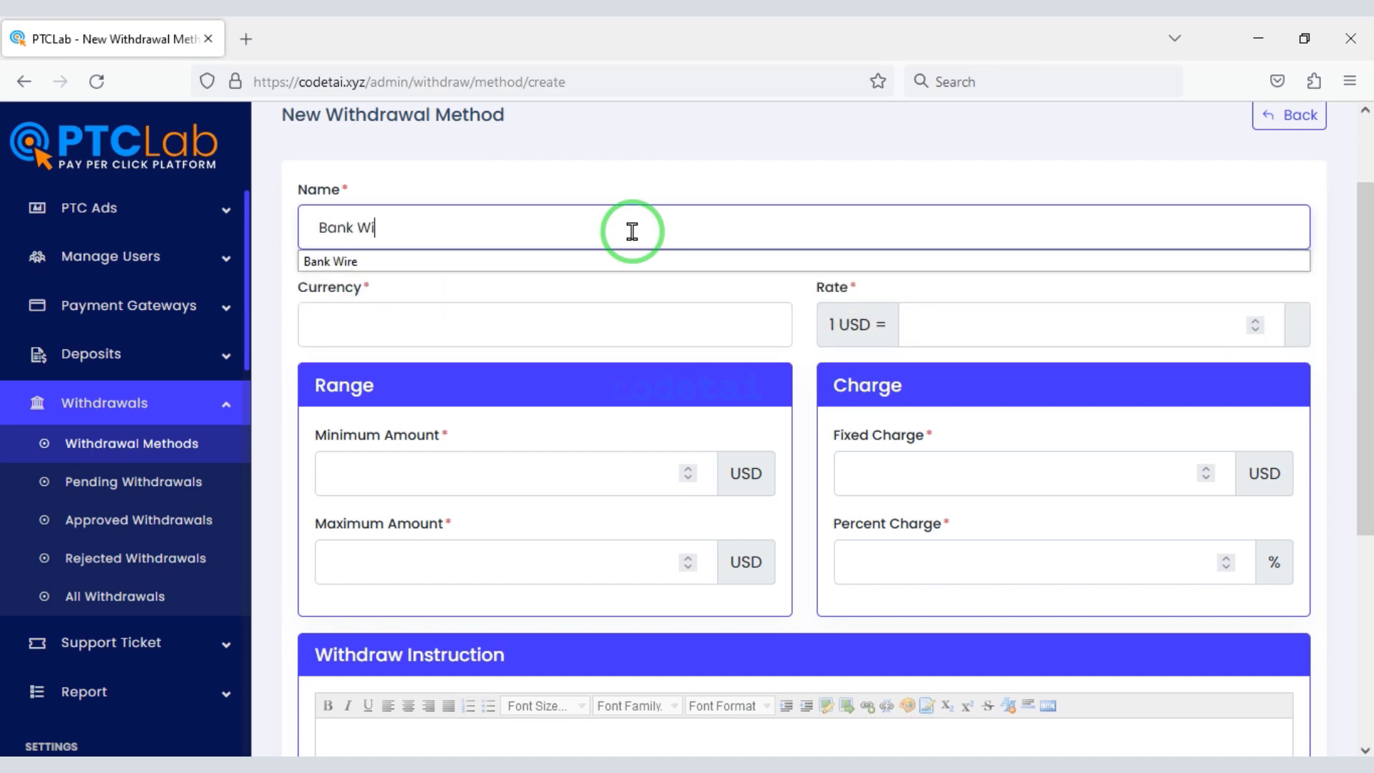
pyautogui.write('re')
pyautogui.click(420, 323)
pyautogui.write('USD')
pyautogui.click(952, 306)
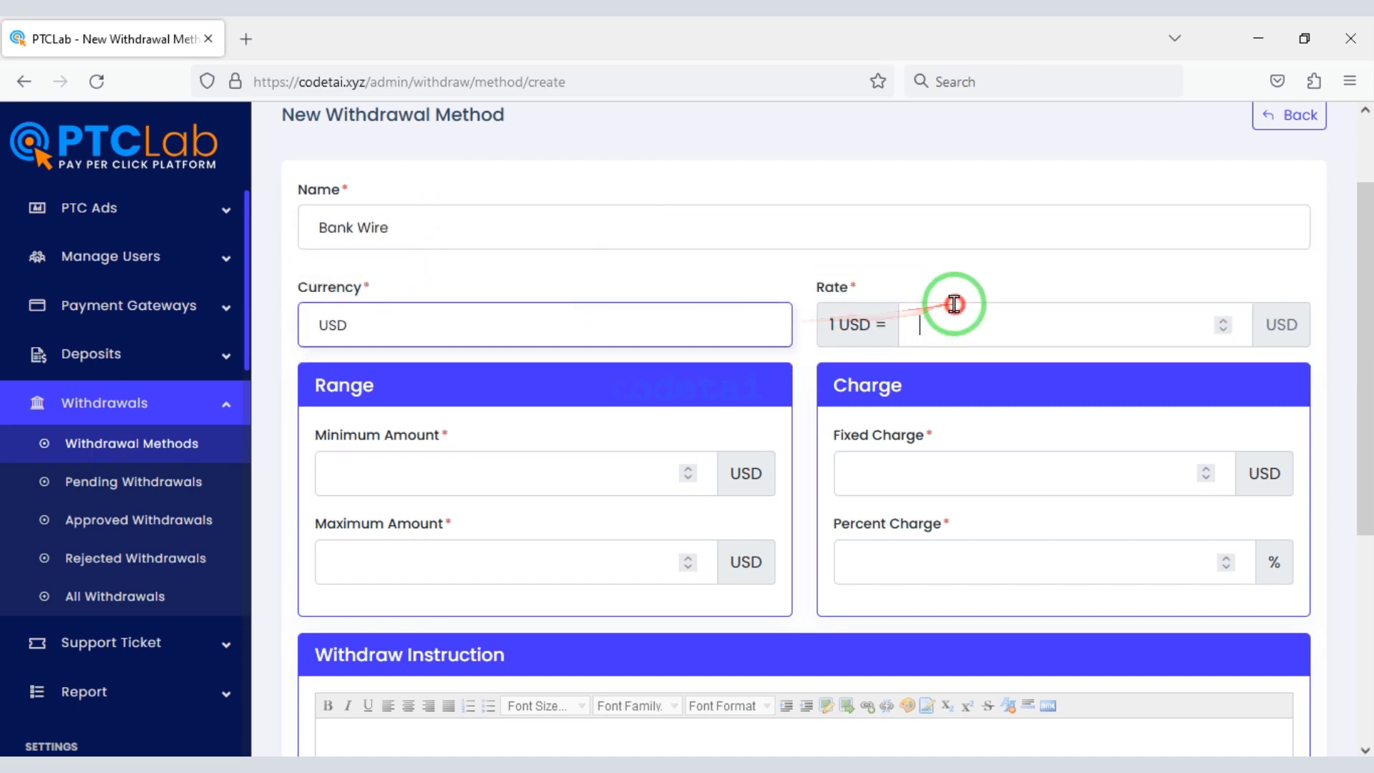
pyautogui.write('1')
# Set withdrawal limits to 50–5000 with a 5 USD fixed and 5% percent charge
pyautogui.click(577, 483)
pyautogui.write('50')
pyautogui.click(572, 562)
pyautogui.write('5')
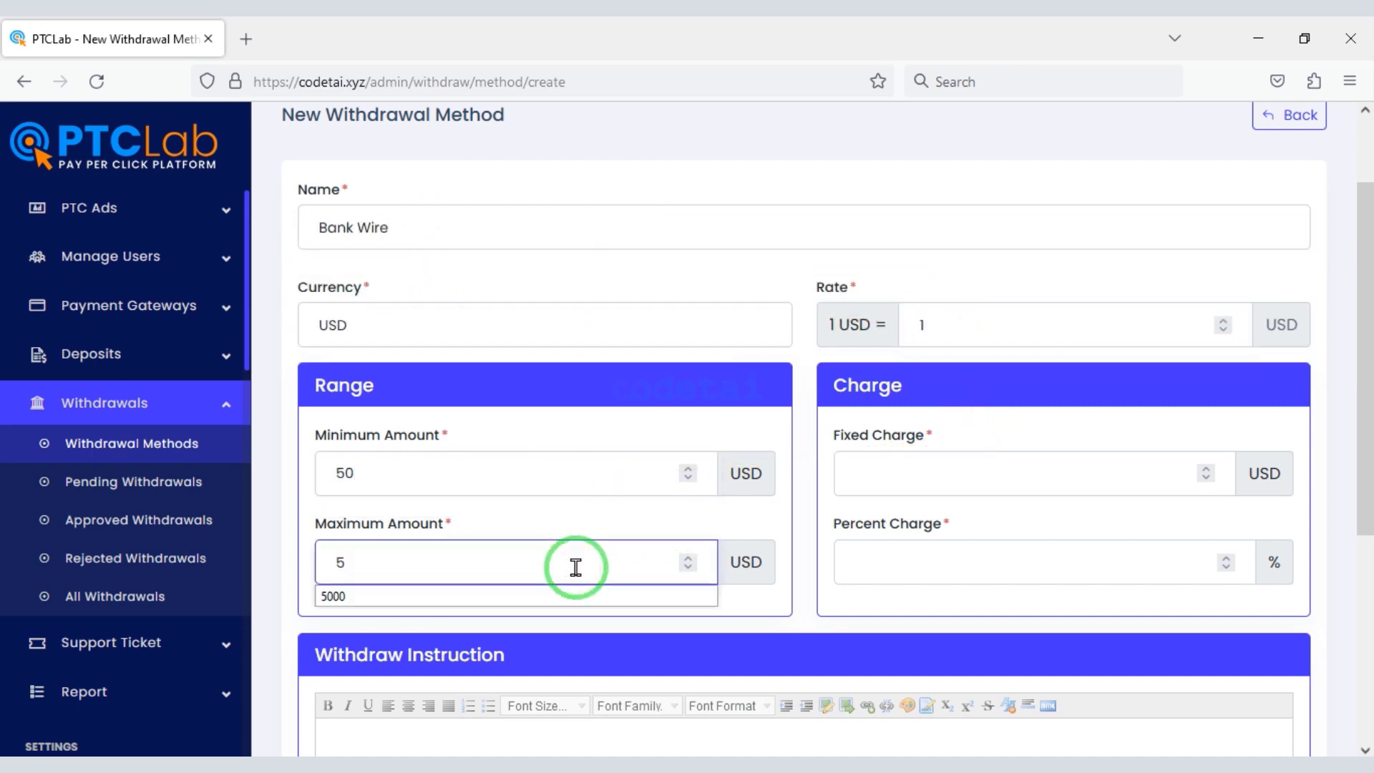
pyautogui.click(951, 485)
pyautogui.write('5')
pyautogui.click(975, 561)
pyautogui.write('5')
pyautogui.scroll(-5, 976, 562)
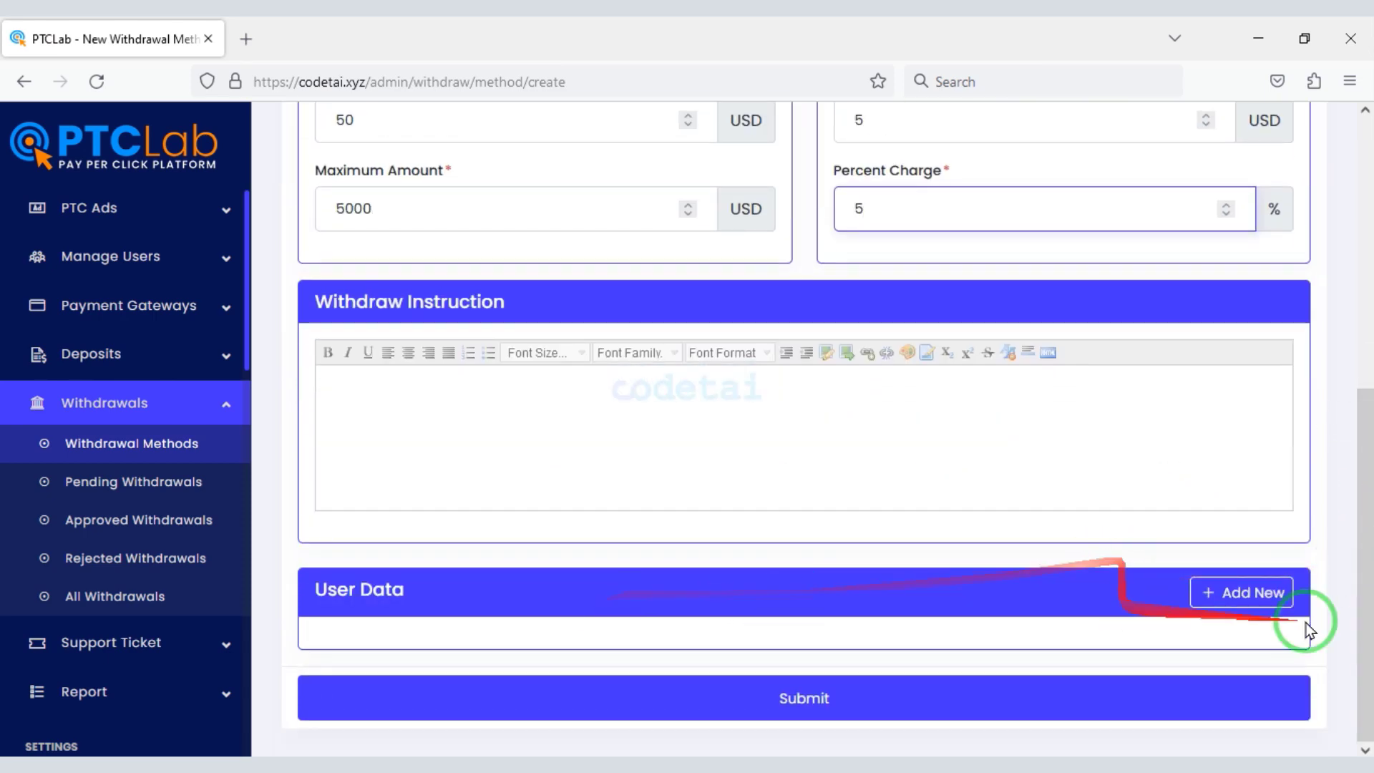
# Add a required Text user-data field 'Account Number' and save the Bank Wire method
pyautogui.click(1244, 593)
pyautogui.click(515, 257)
pyautogui.click(552, 322)
pyautogui.click(524, 346)
pyautogui.click(561, 417)
pyautogui.click(563, 430)
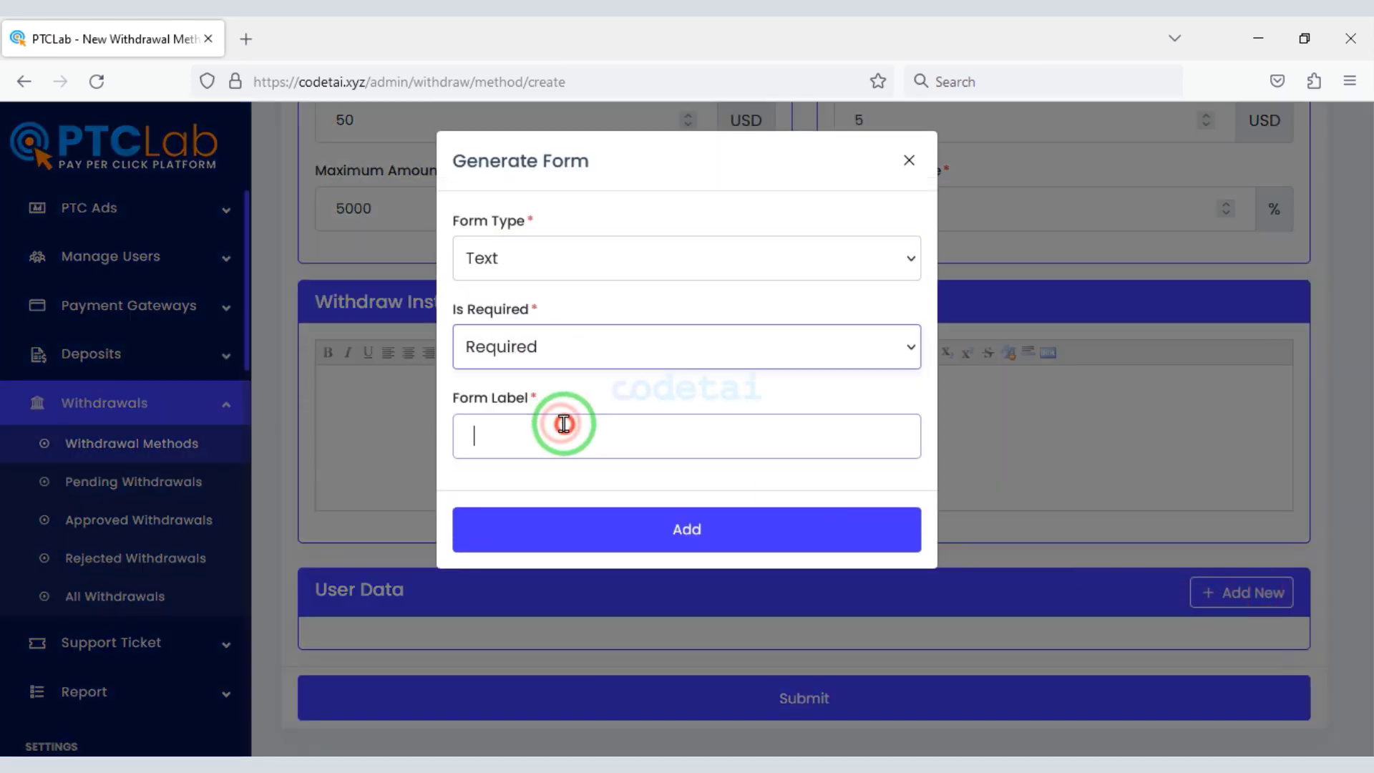
pyautogui.write('Acc')
pyautogui.press('BackSpace')
pyautogui.write('o')
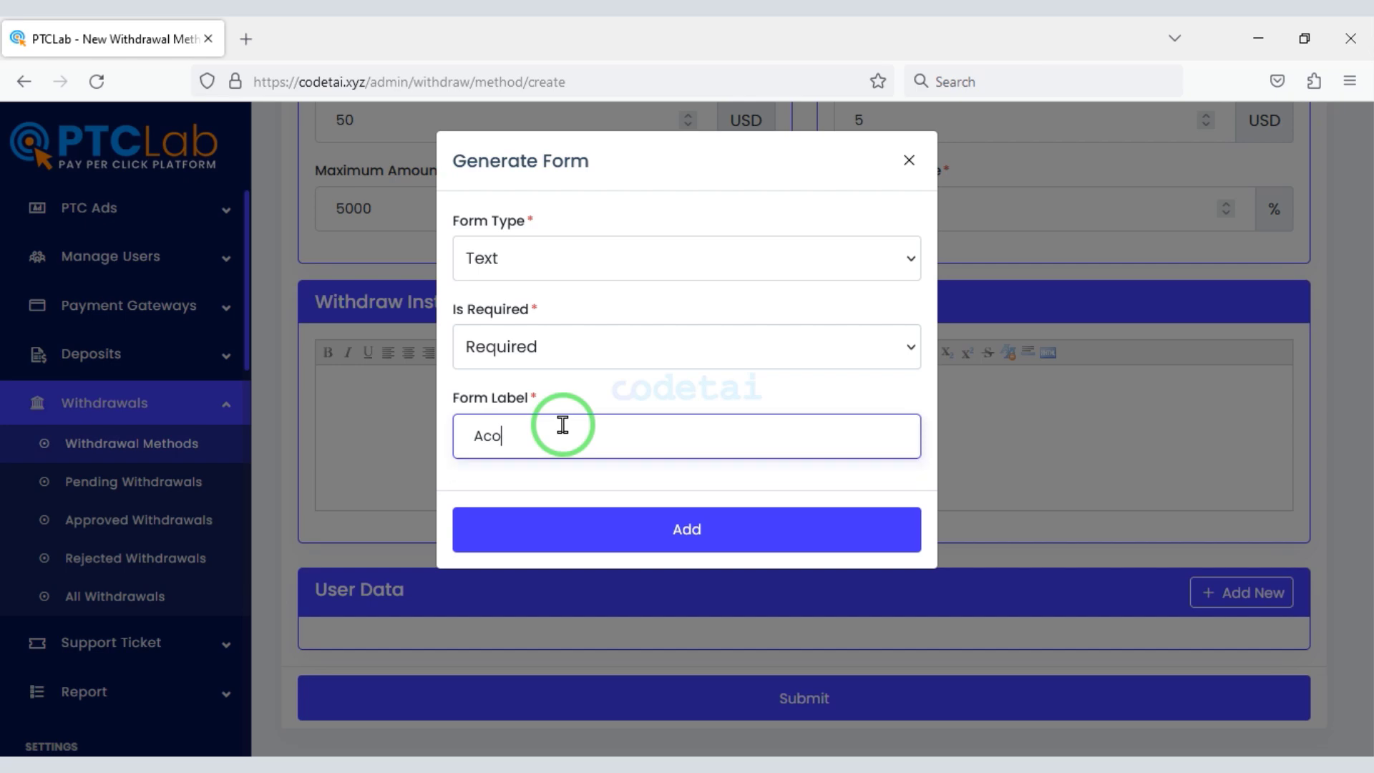
pyautogui.write('unt Number')
pyautogui.click(654, 529)
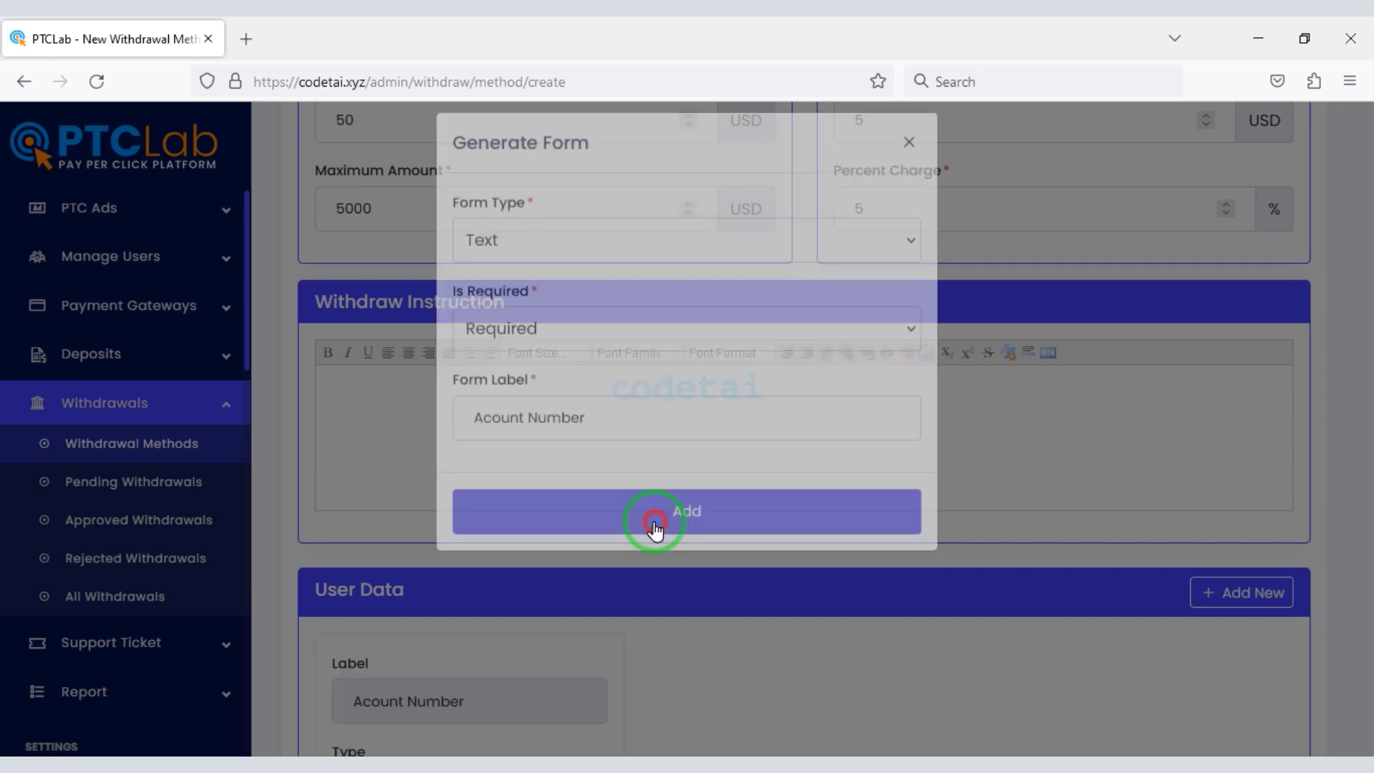
pyautogui.scroll(-3, 798, 522)
pyautogui.click(642, 701)
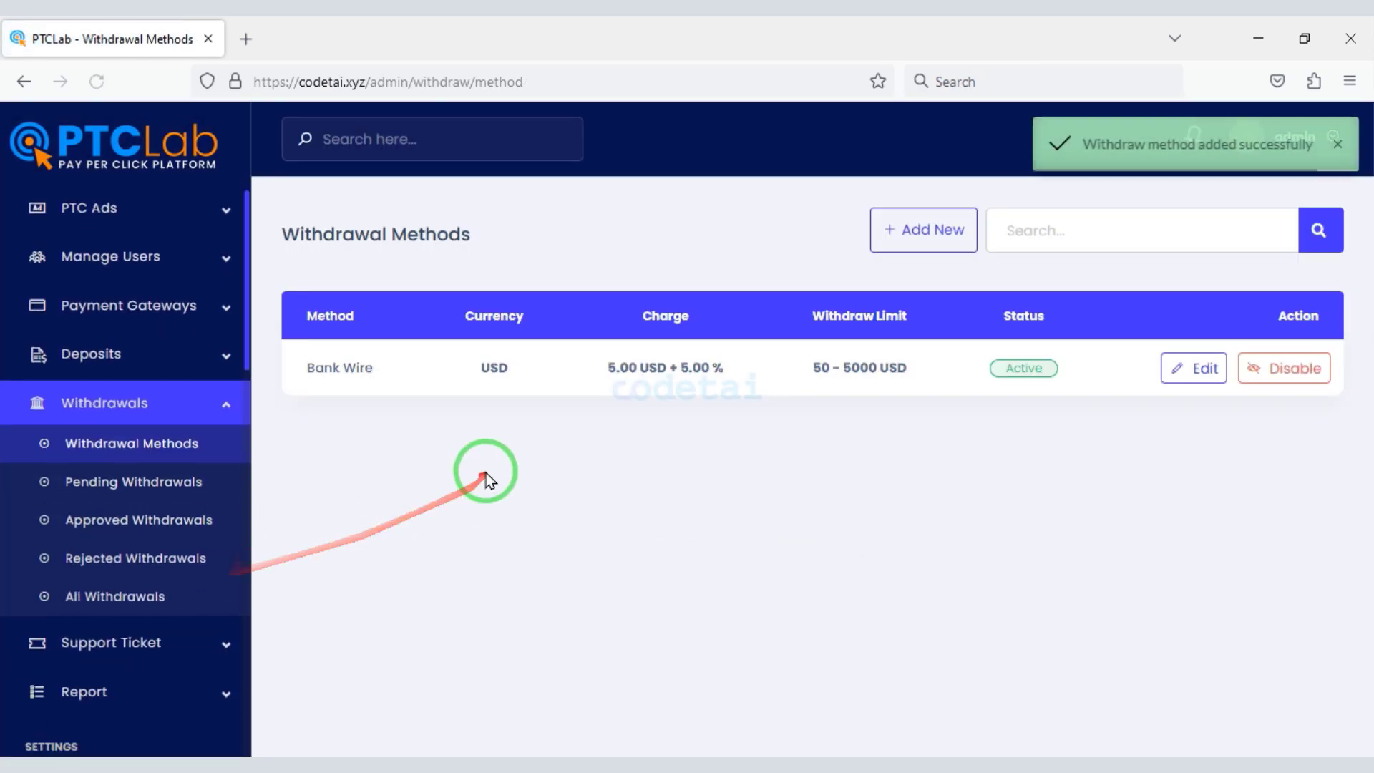
pyautogui.moveTo(277, 278)
pyautogui.mouseDown()
pyautogui.moveTo(813, 415)
pyautogui.moveTo(1356, 417)
pyautogui.mouseUp()
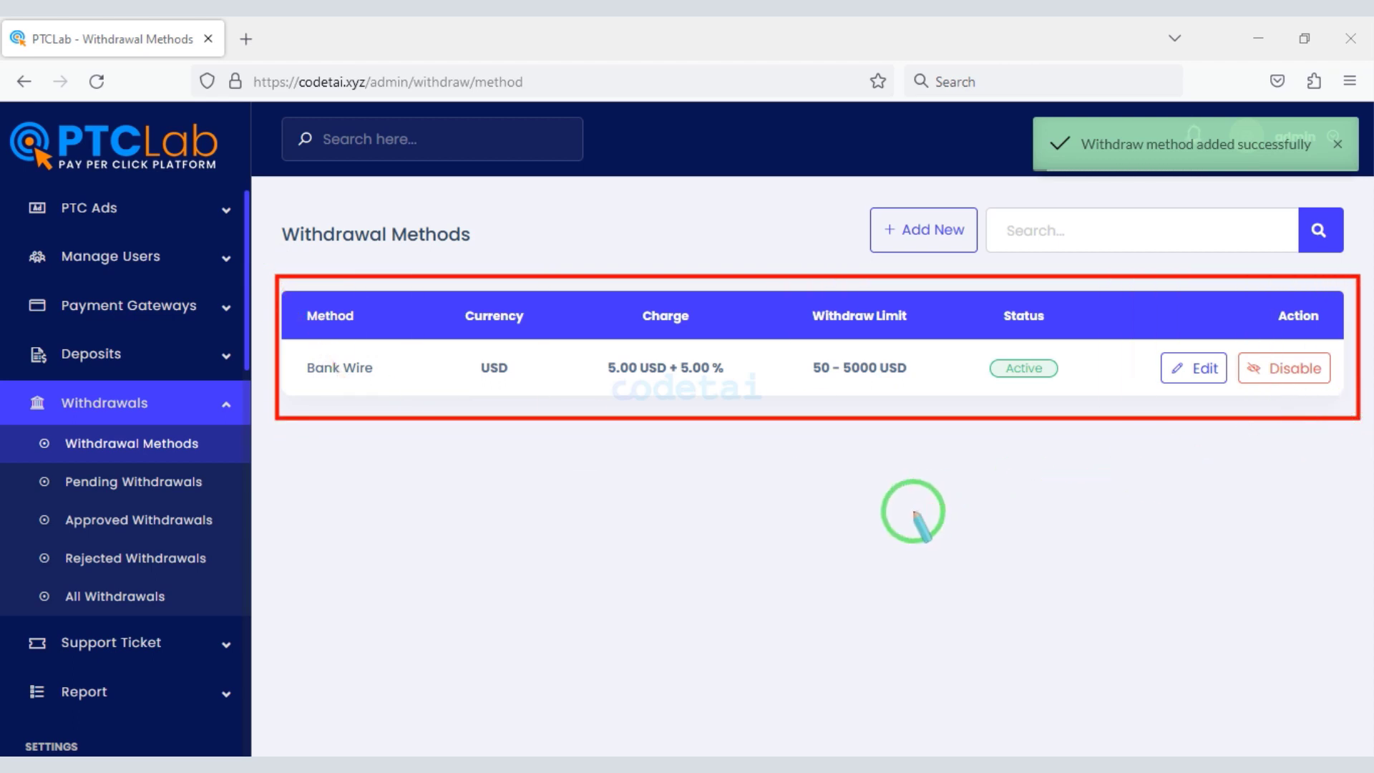
# Open Pending Tickets from the Support Ticket menu, which shows no tickets
pyautogui.click(208, 402)
pyautogui.click(200, 455)
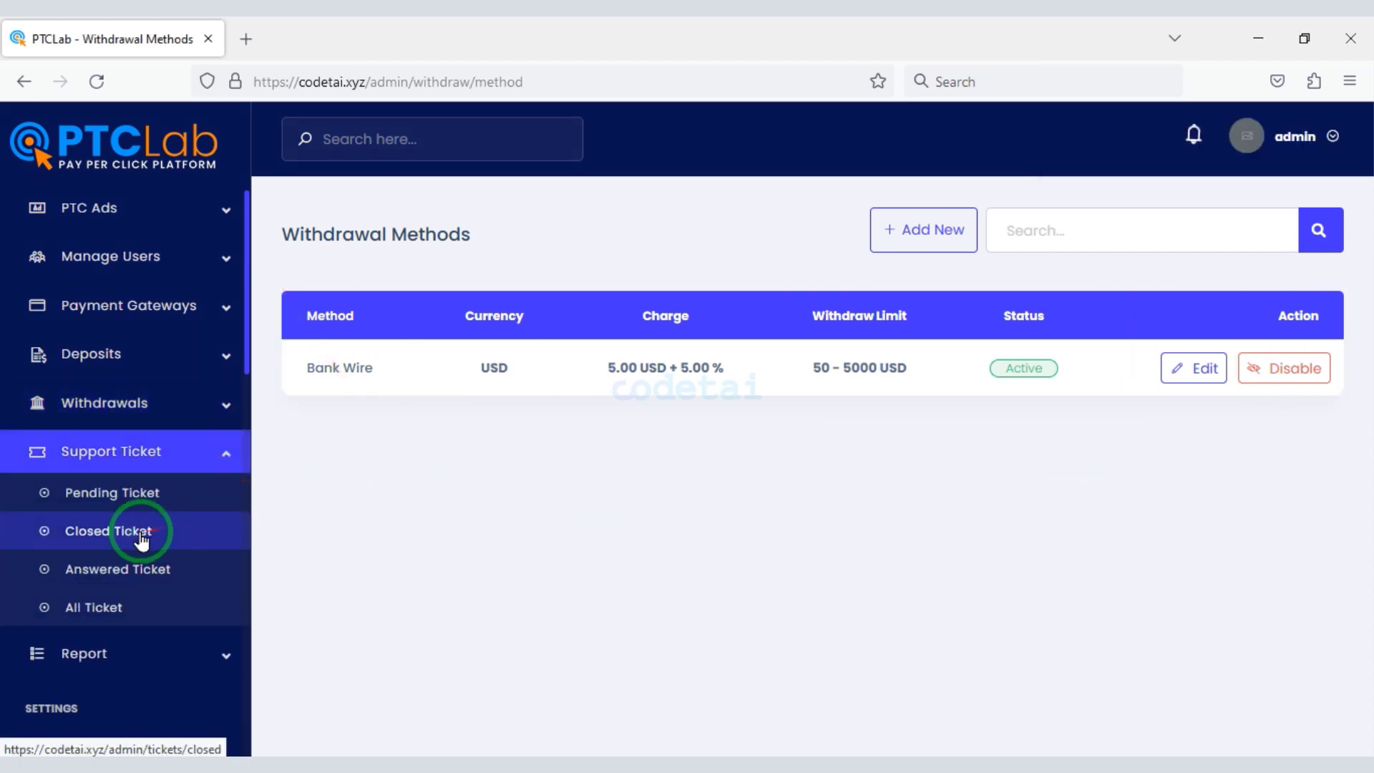
pyautogui.moveTo(33, 477); pyautogui.dragTo(229, 613)
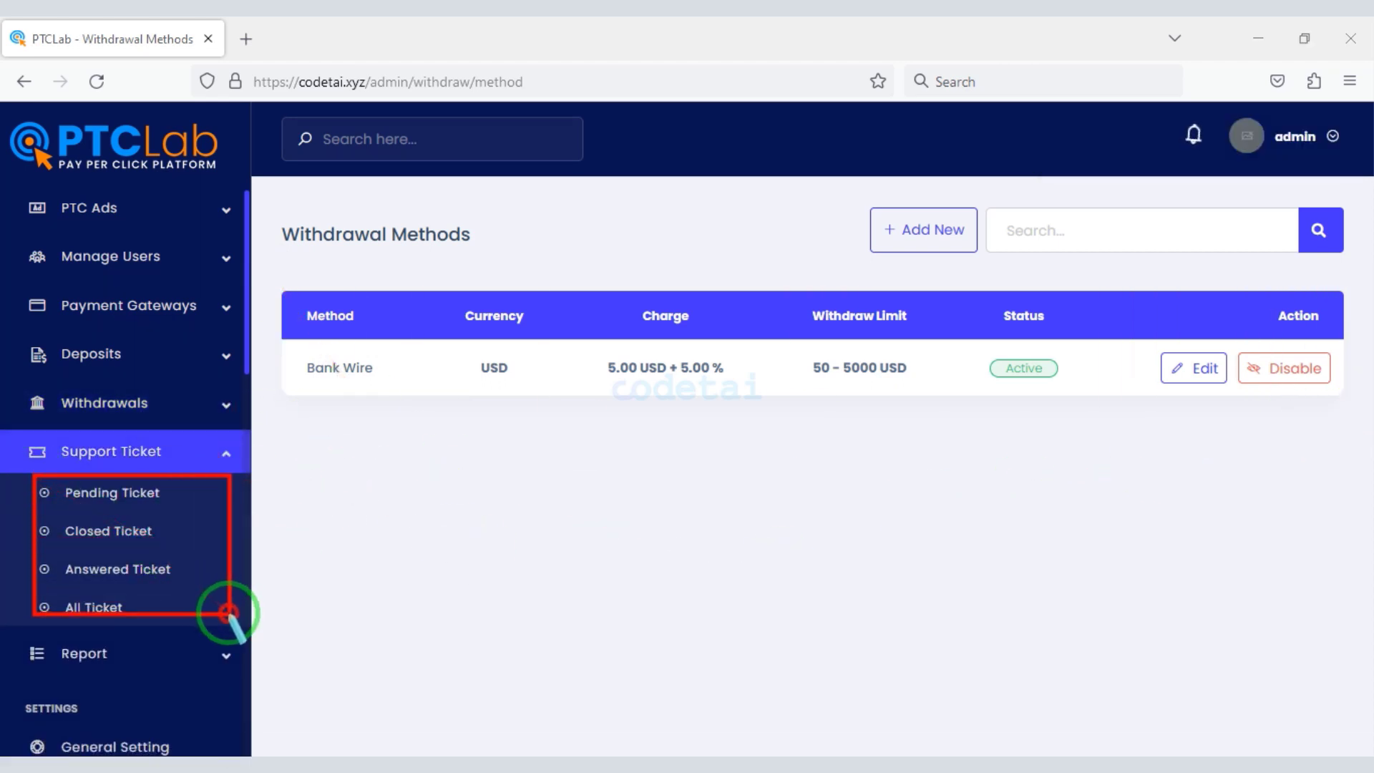
pyautogui.click(147, 491)
# Expand the Report menu to look over its options, then collapse it again
pyautogui.click(197, 415)
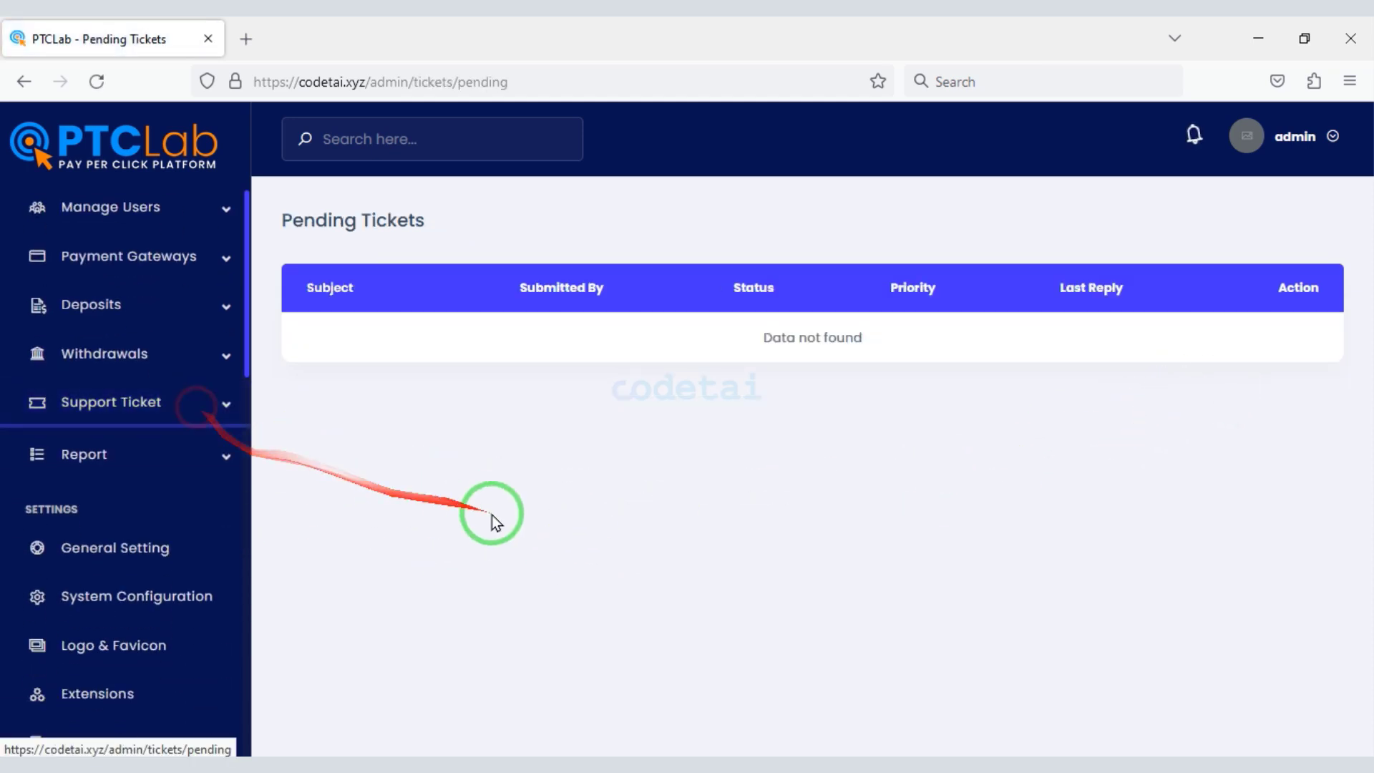
pyautogui.click(184, 462)
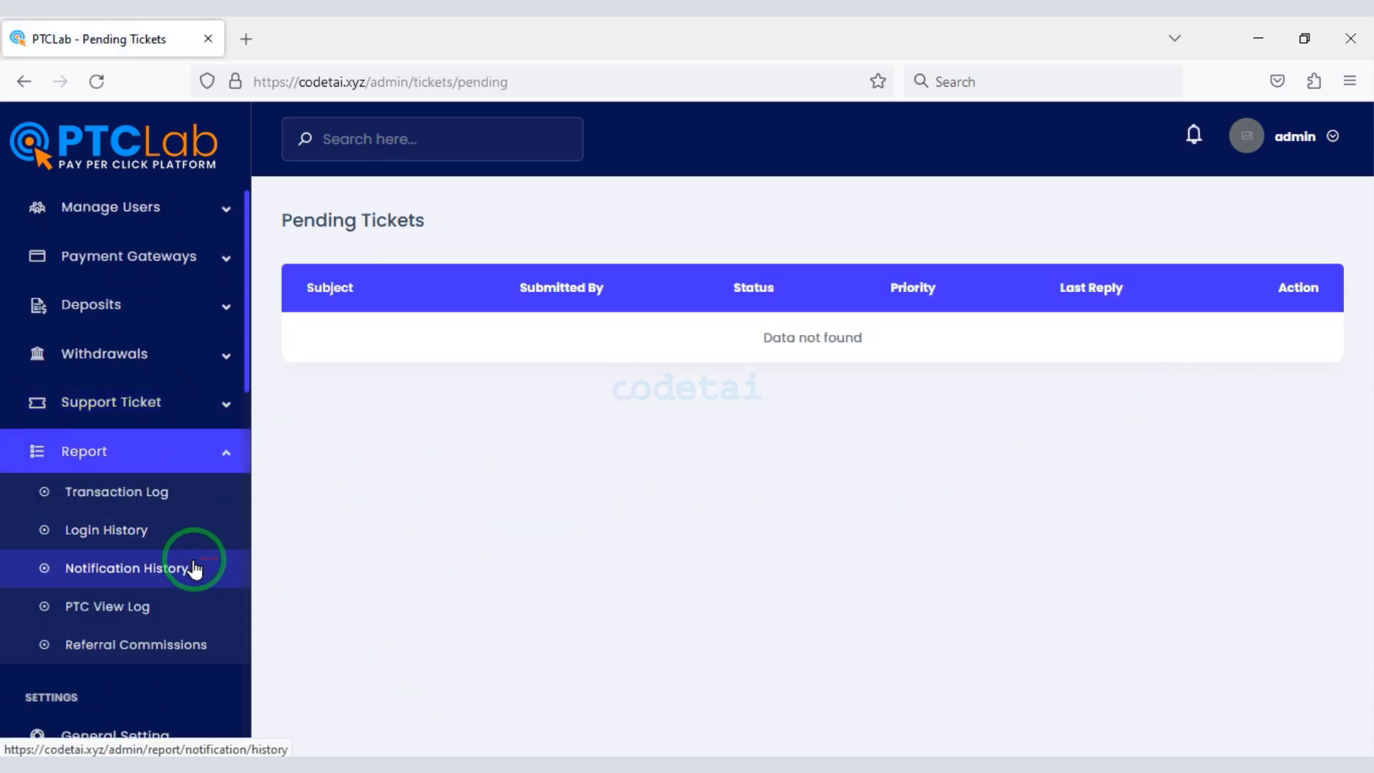
pyautogui.hotkey('ctrl', '2')
pyautogui.moveTo(172, 584); pyautogui.dragTo(252, 660)
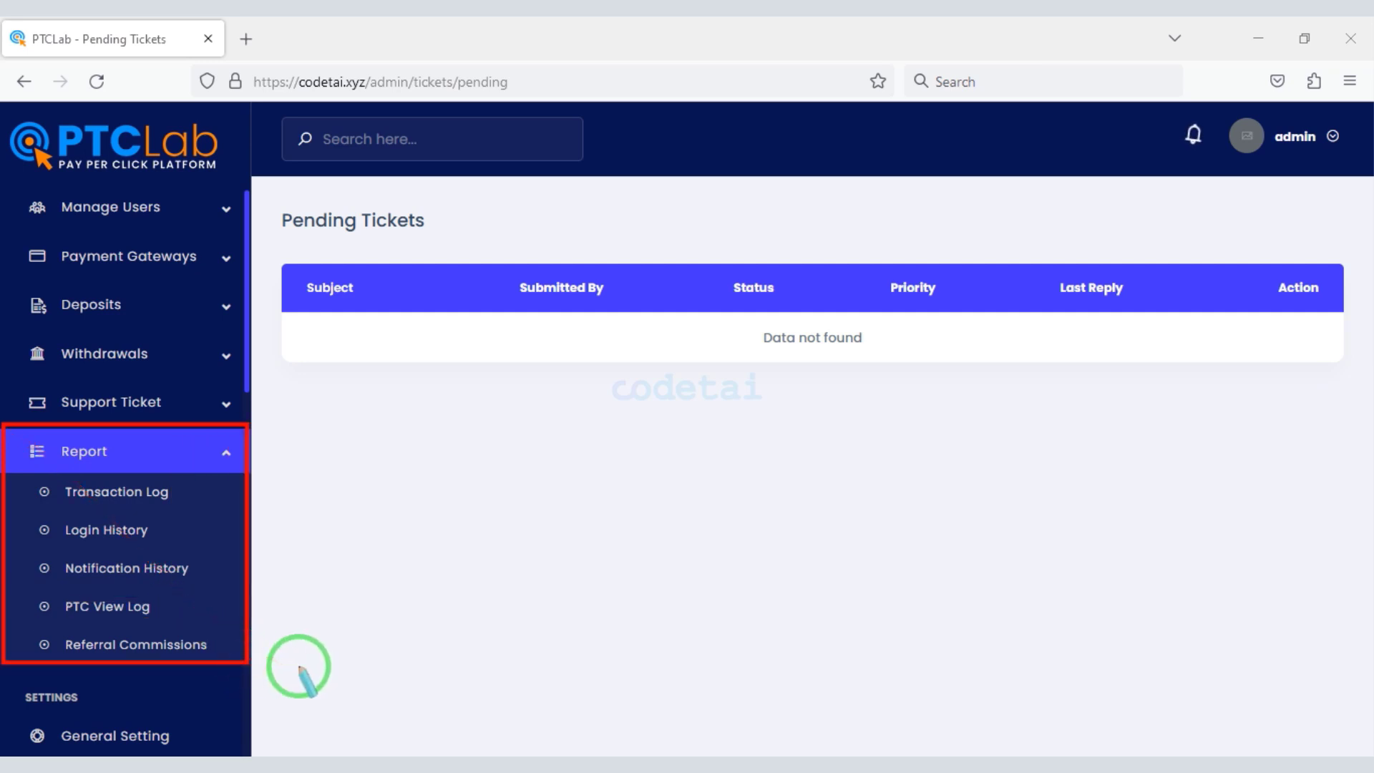
pyautogui.press('Escape')
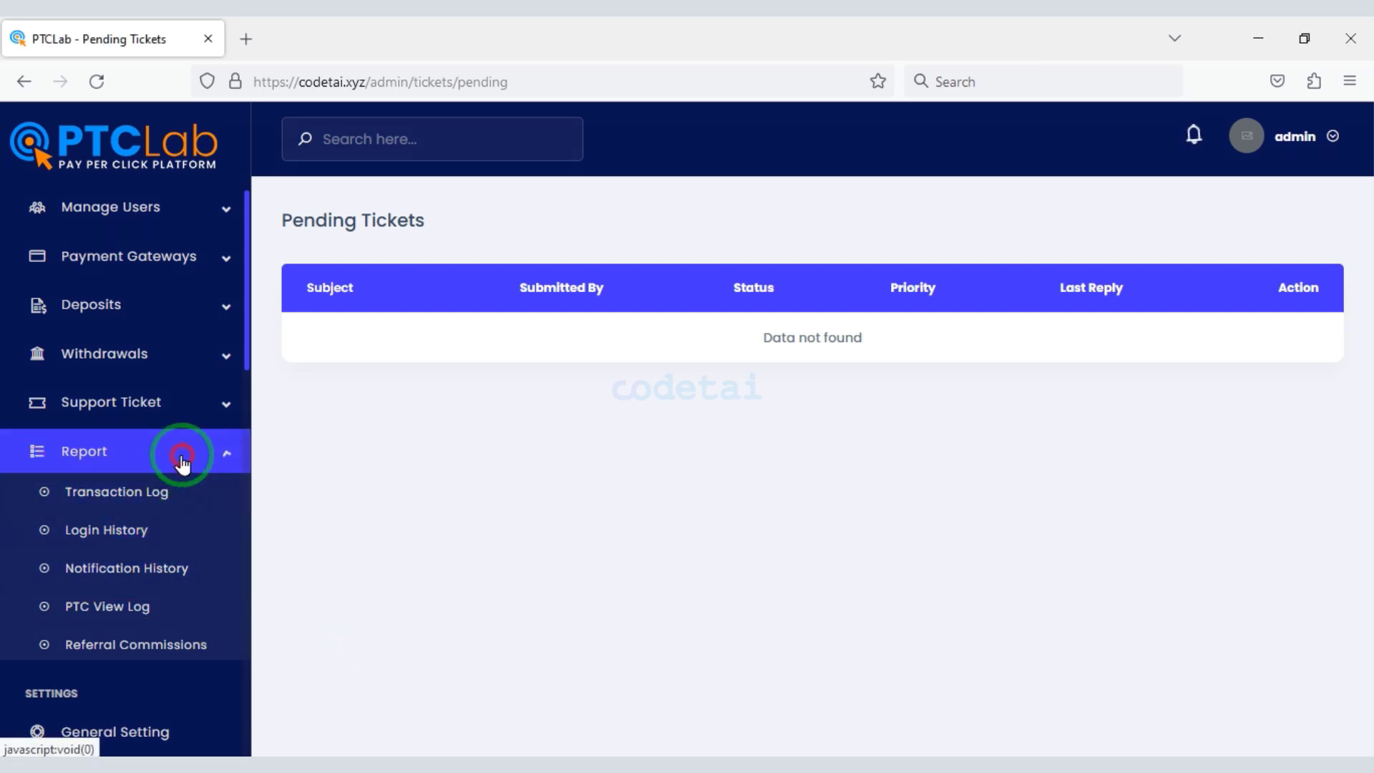
pyautogui.click(182, 458)
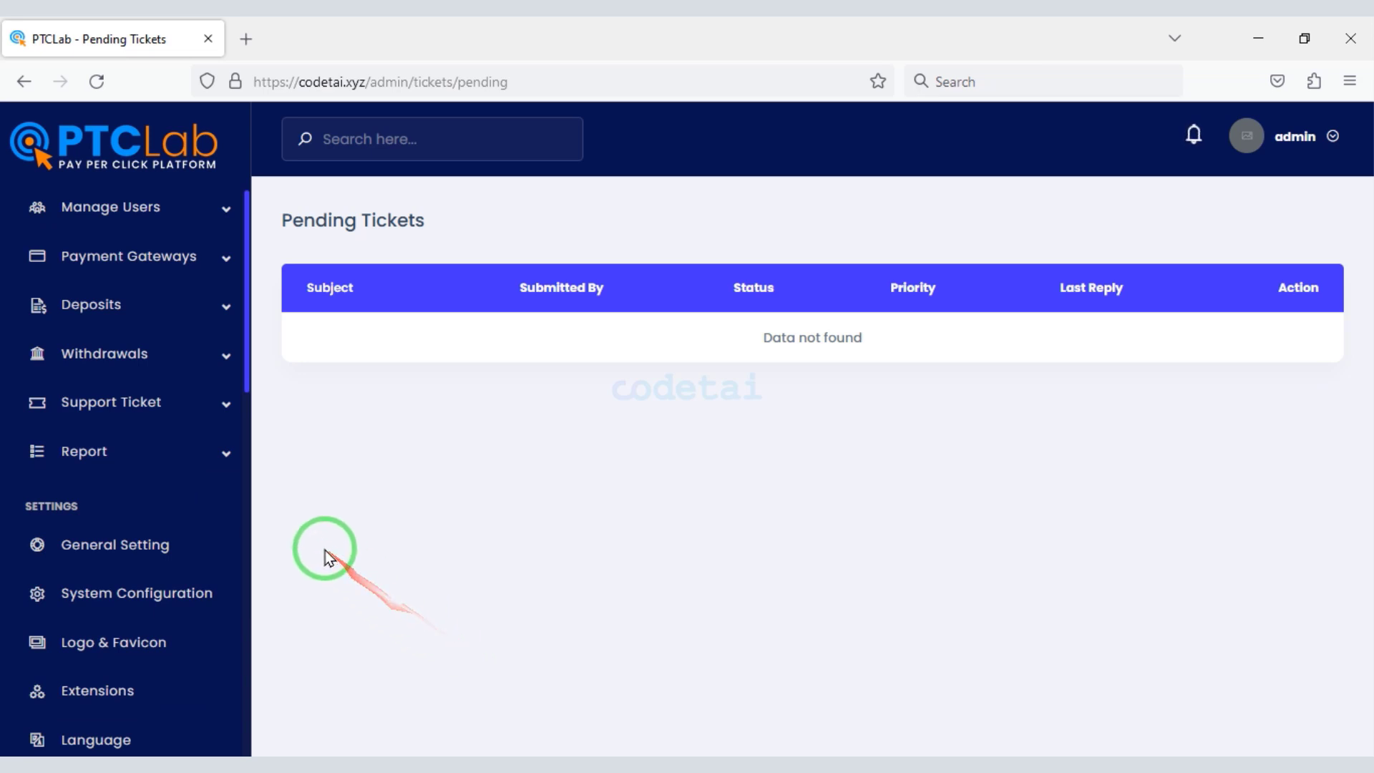
# Save General Settings with base colour 077f01, secondary colour 002b6e, bonus 0 and FREE default plan
pyautogui.click(114, 546)
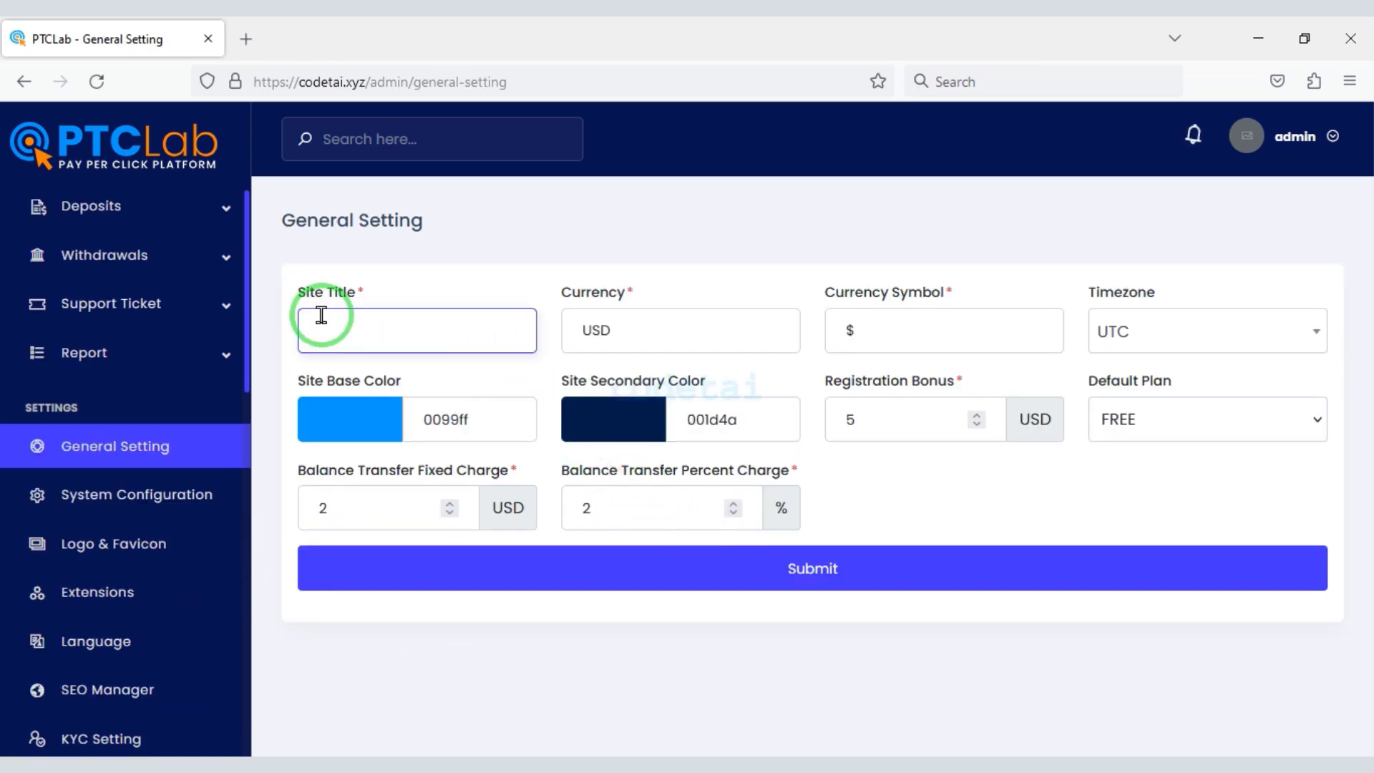
pyautogui.click(945, 322)
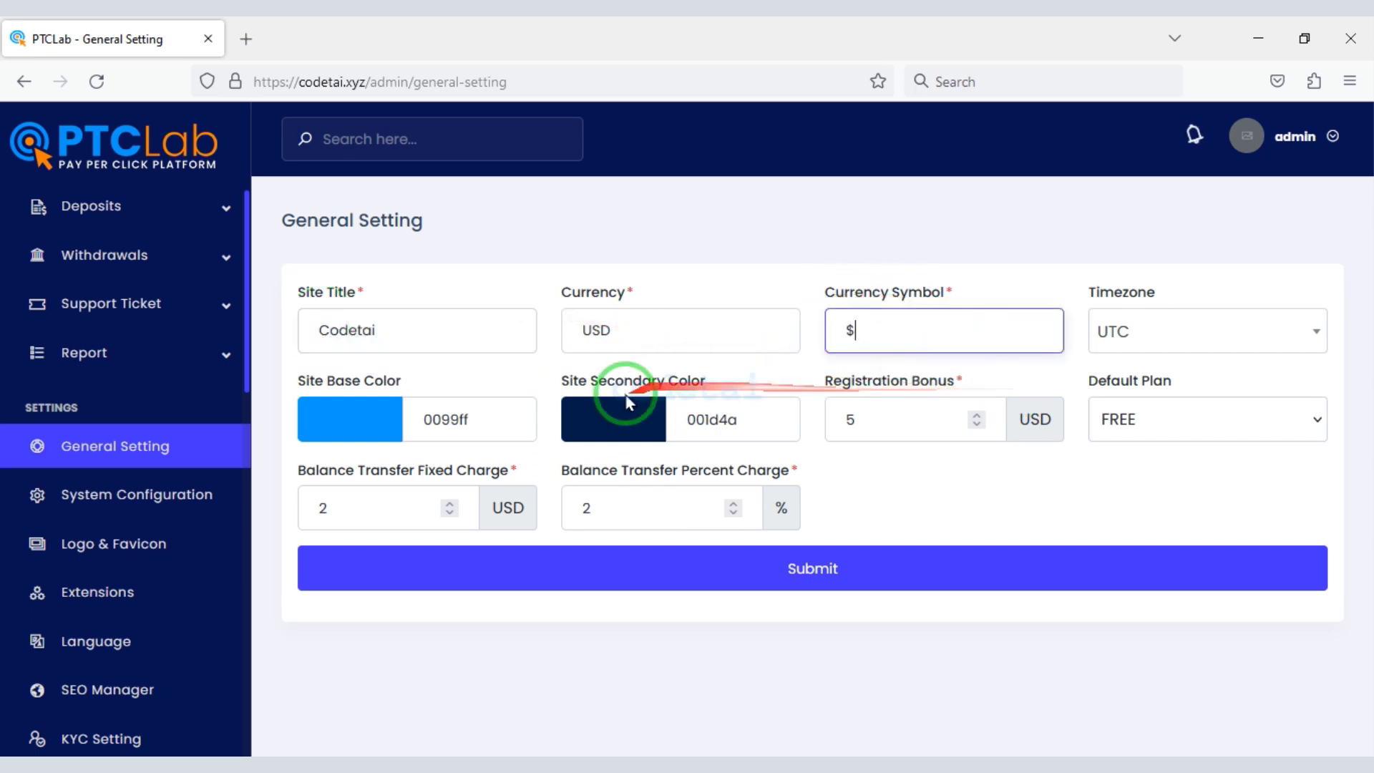
pyautogui.click(358, 422)
pyautogui.click(481, 494)
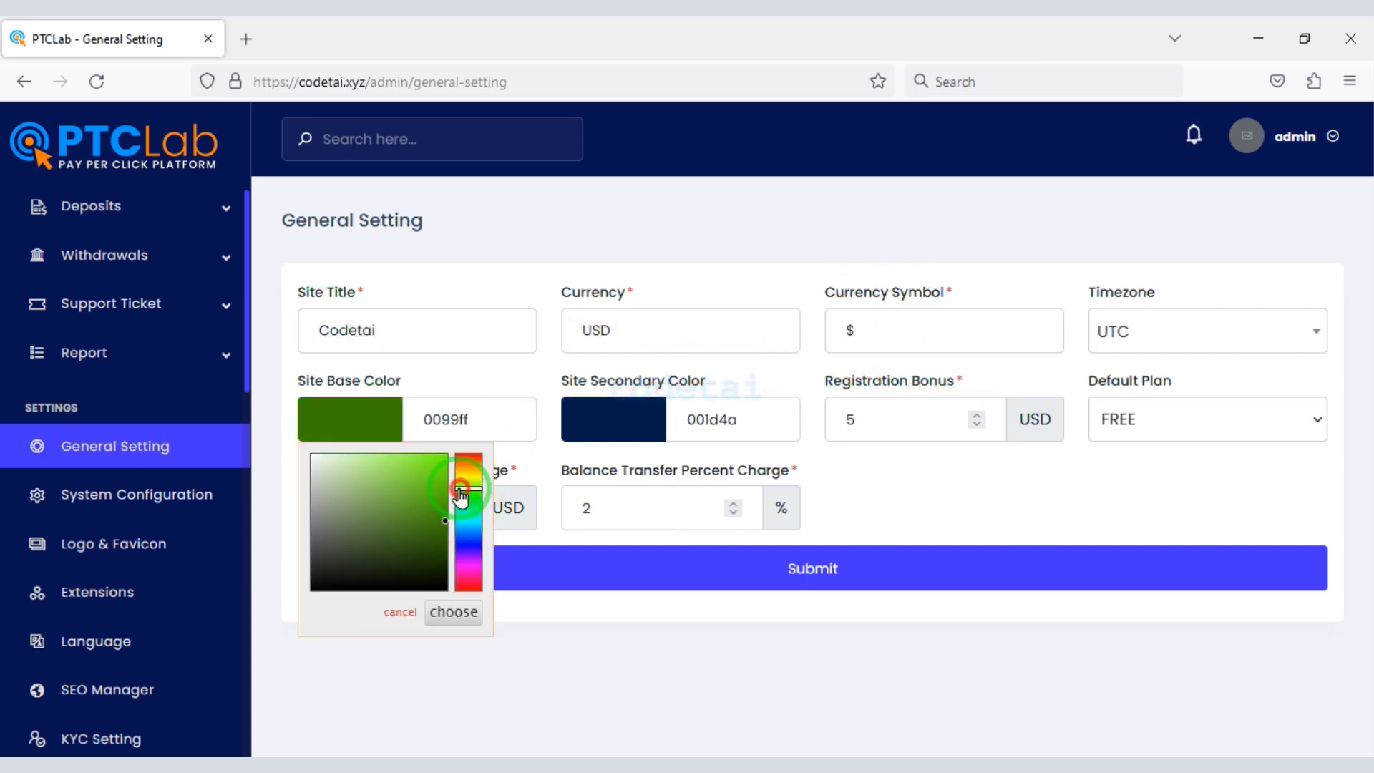
pyautogui.click(625, 433)
pyautogui.click(848, 463)
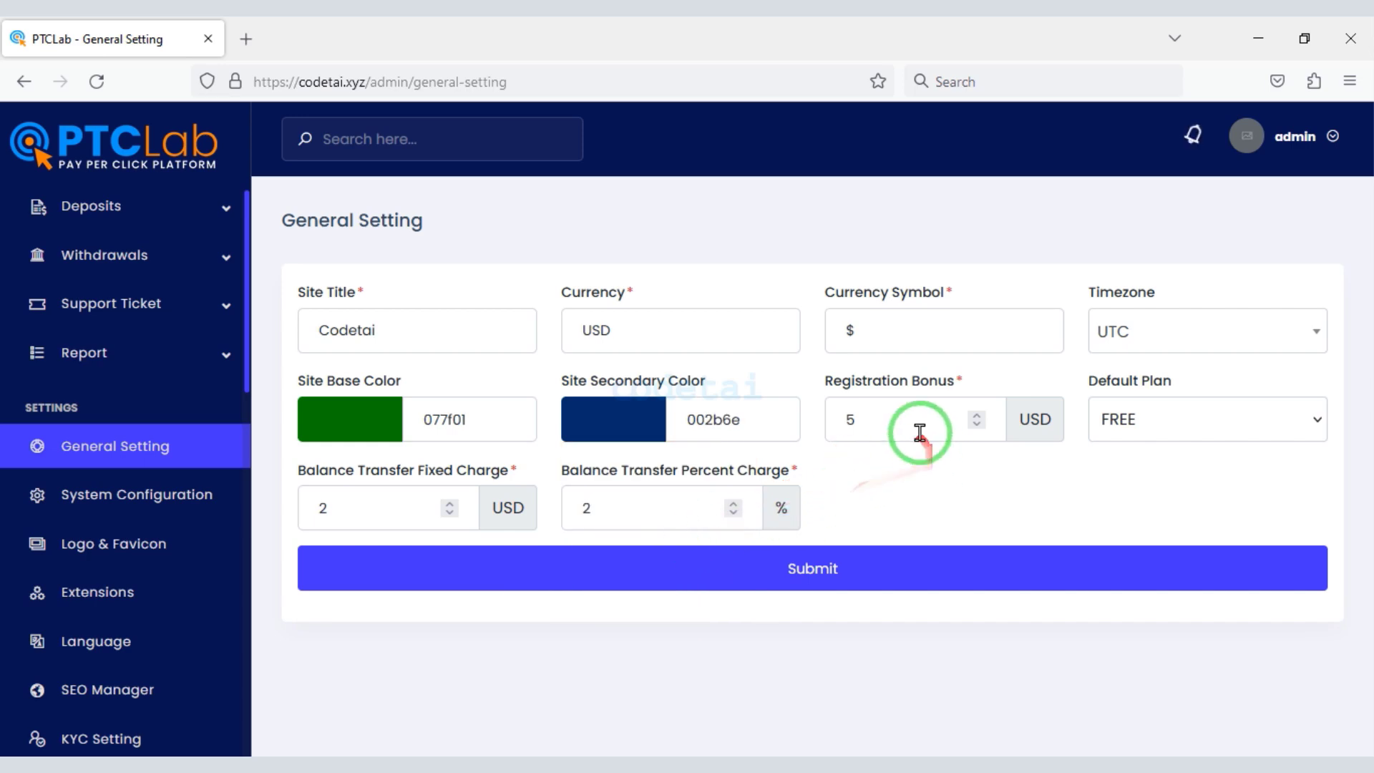
pyautogui.click(1227, 423)
pyautogui.click(376, 505)
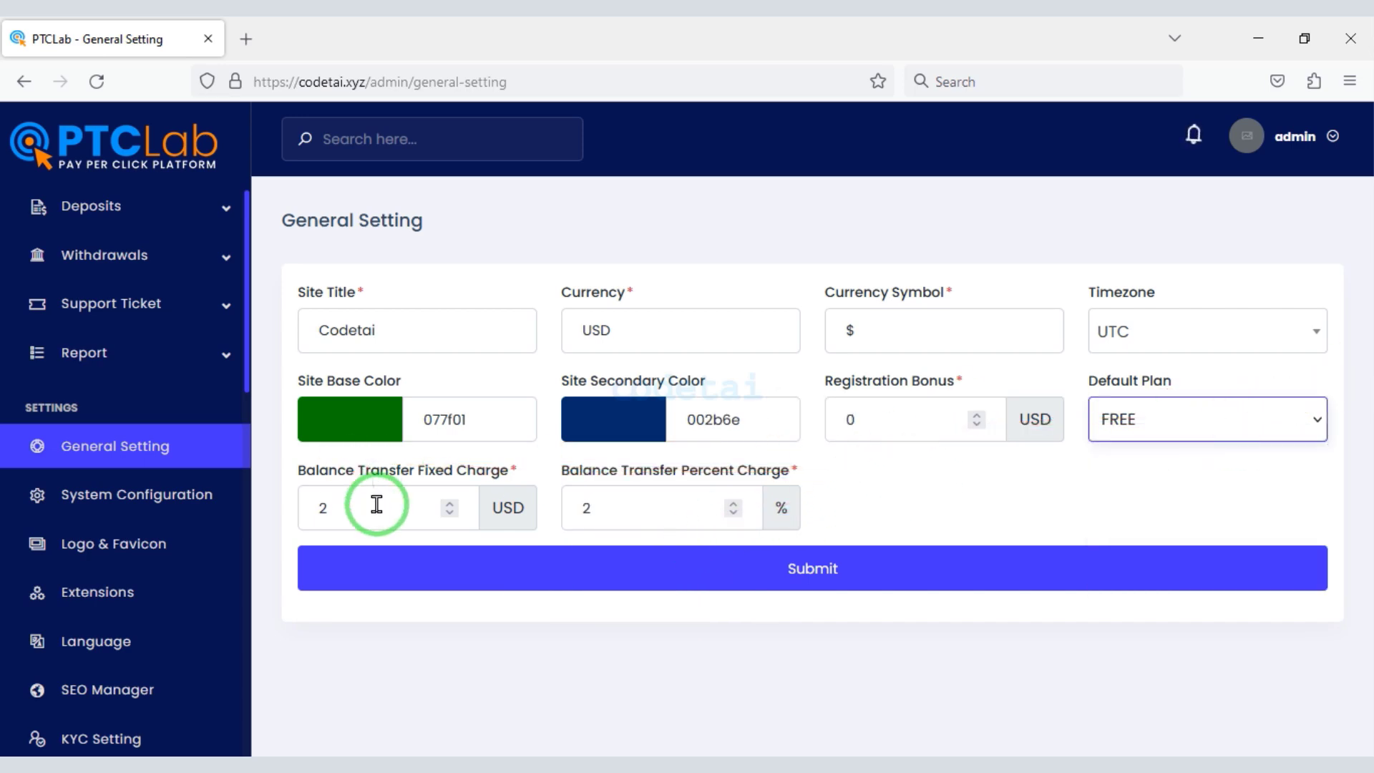
pyautogui.click(558, 570)
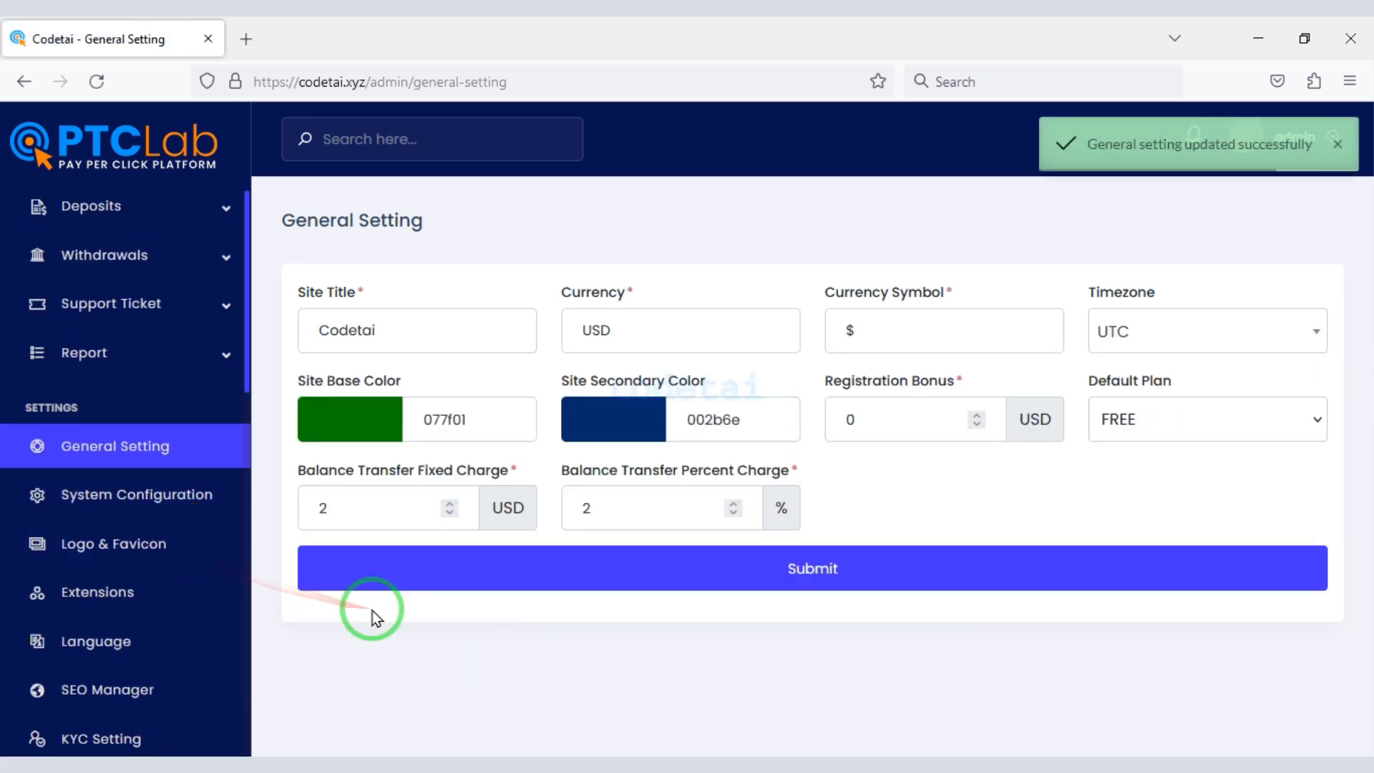
# Switch Force SSL to Enable in System Configuration and submit the change
pyautogui.click(209, 497)
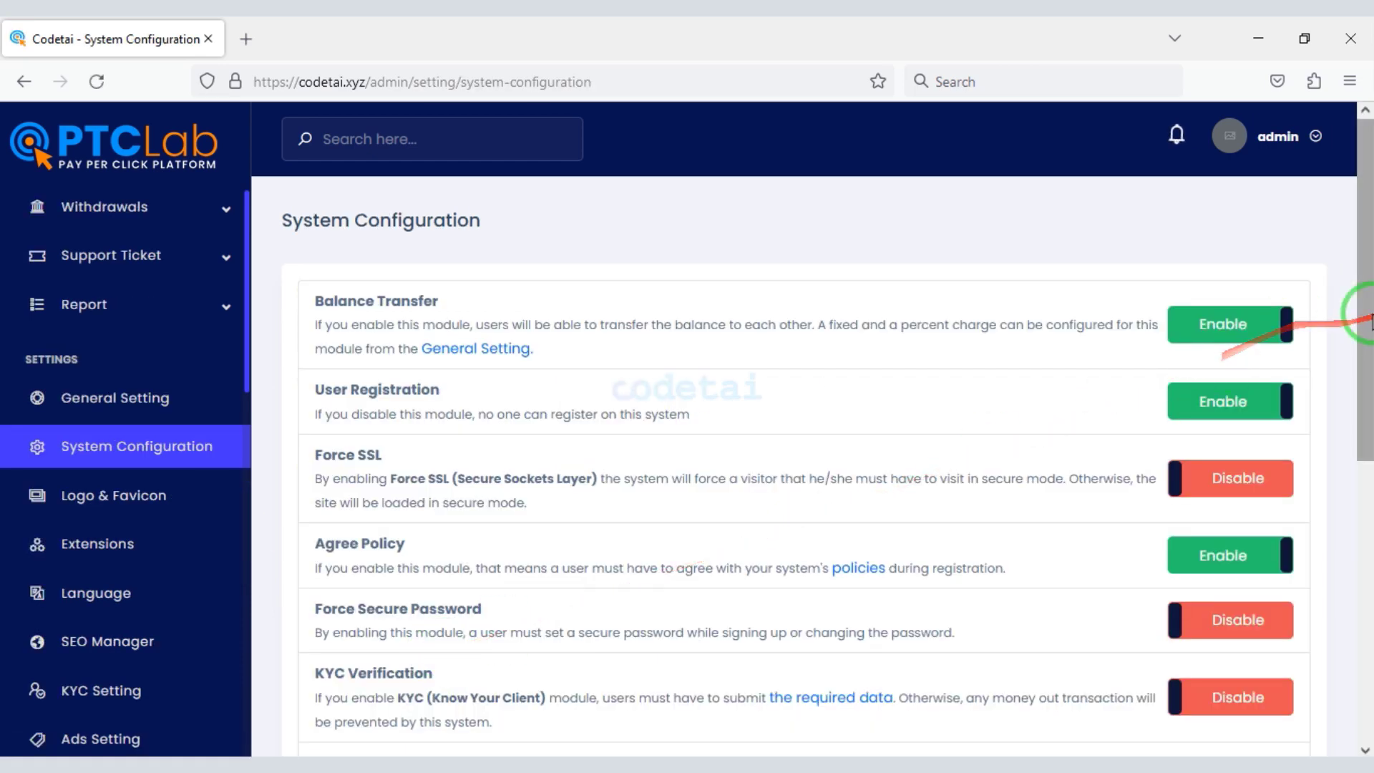
pyautogui.scroll(-3, 859, 356)
pyautogui.click(1229, 313)
pyautogui.moveTo(1365, 362); pyautogui.dragTo(1369, 535)
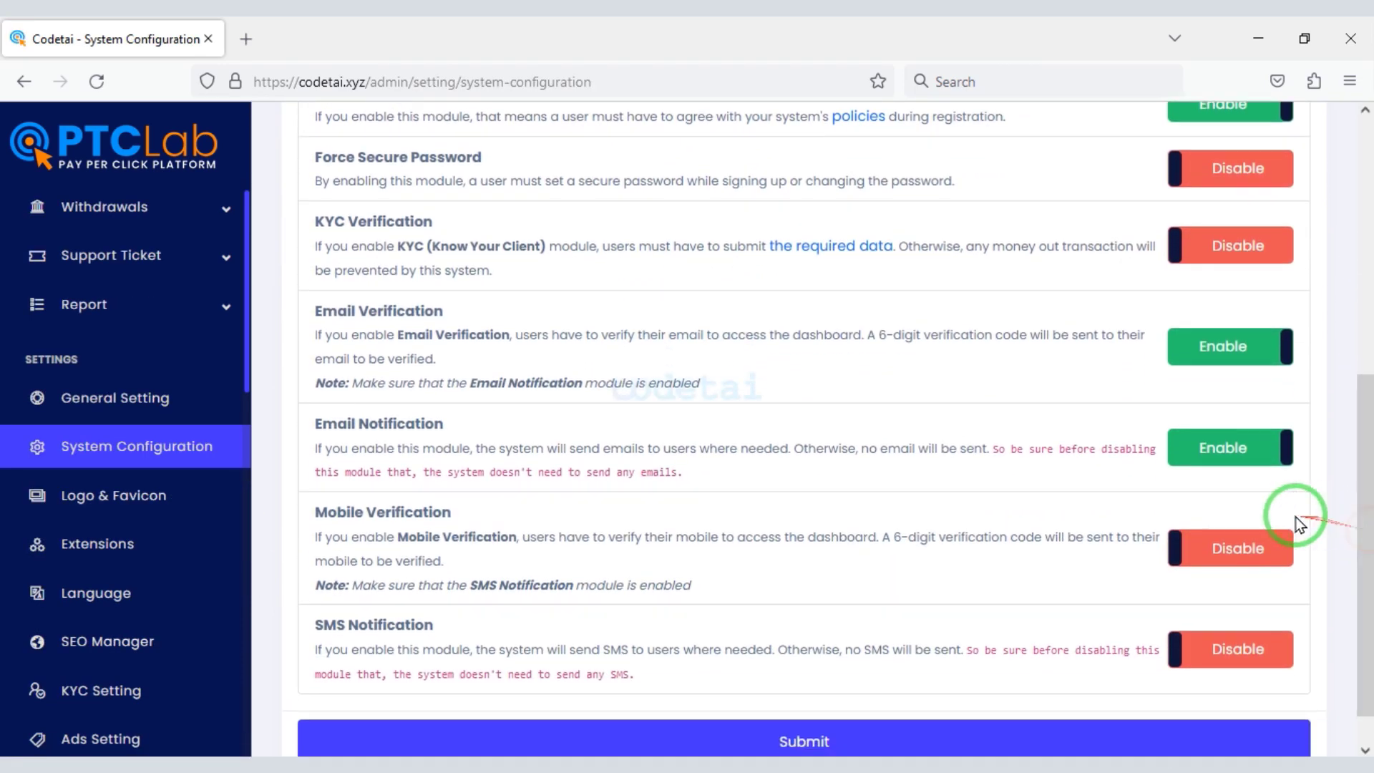
pyautogui.scroll(-1, 1362, 460)
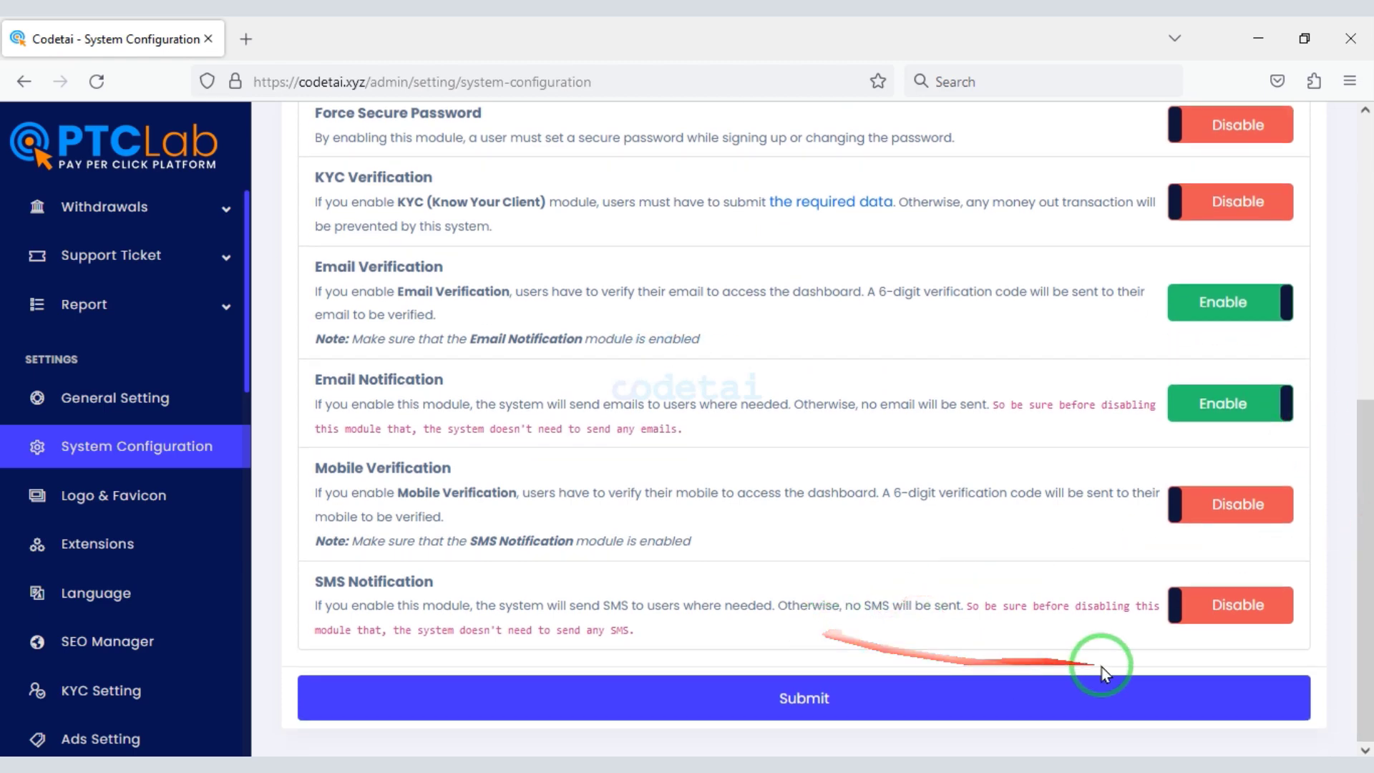
pyautogui.click(1011, 718)
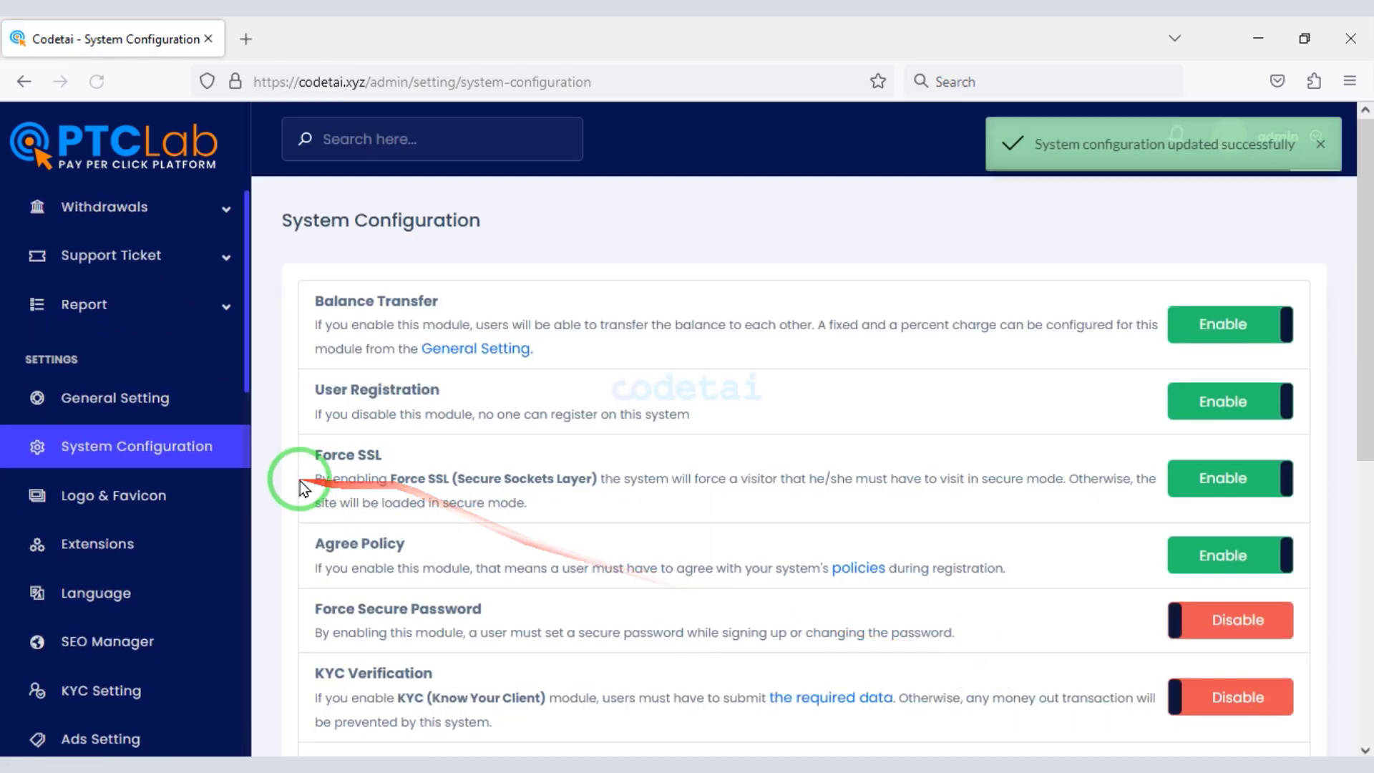
# Upload the codetai logo and favicon files in Logo & Favicon and save them
pyautogui.click(175, 511)
pyautogui.moveTo(1360, 399); pyautogui.dragTo(1365, 491)
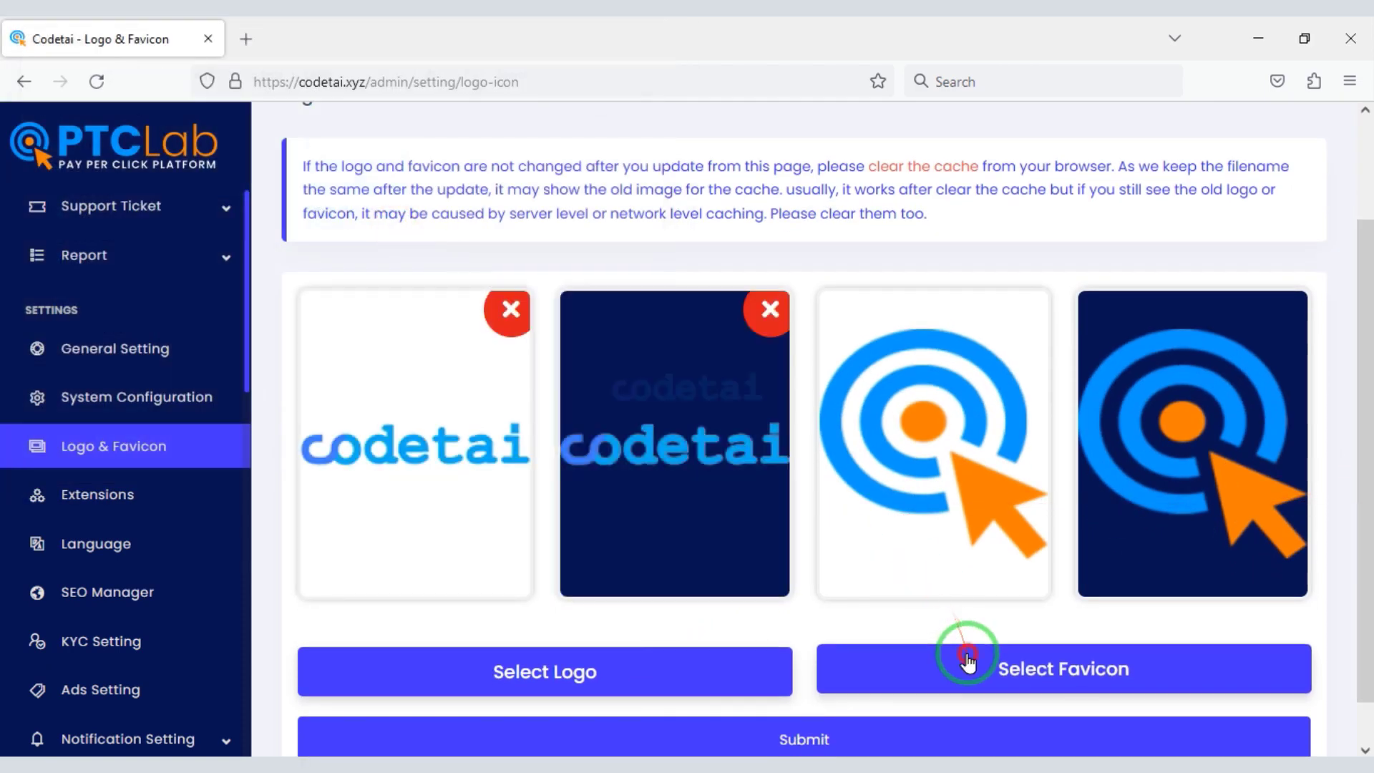
pyautogui.click(969, 655)
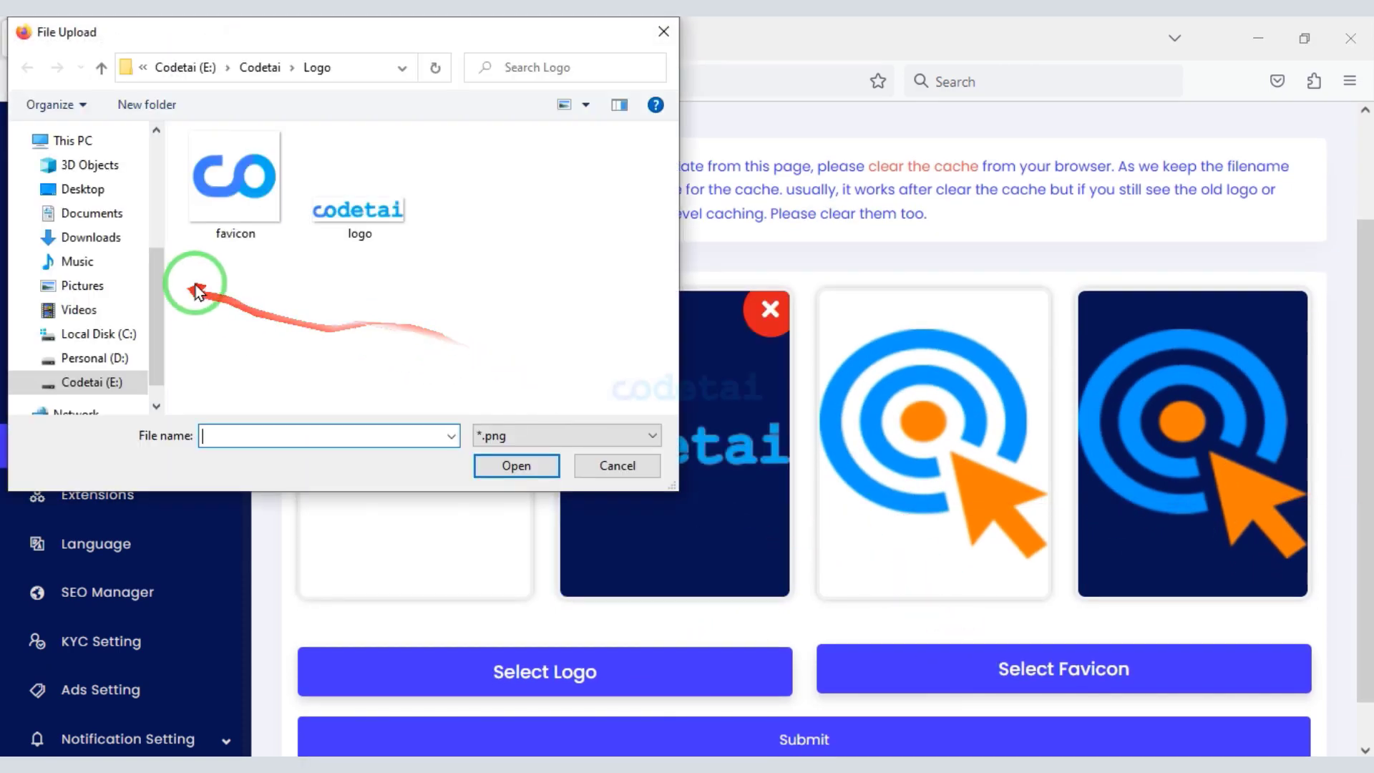
pyautogui.doubleClick(262, 228)
pyautogui.scroll(-1, 1350, 346)
pyautogui.click(889, 699)
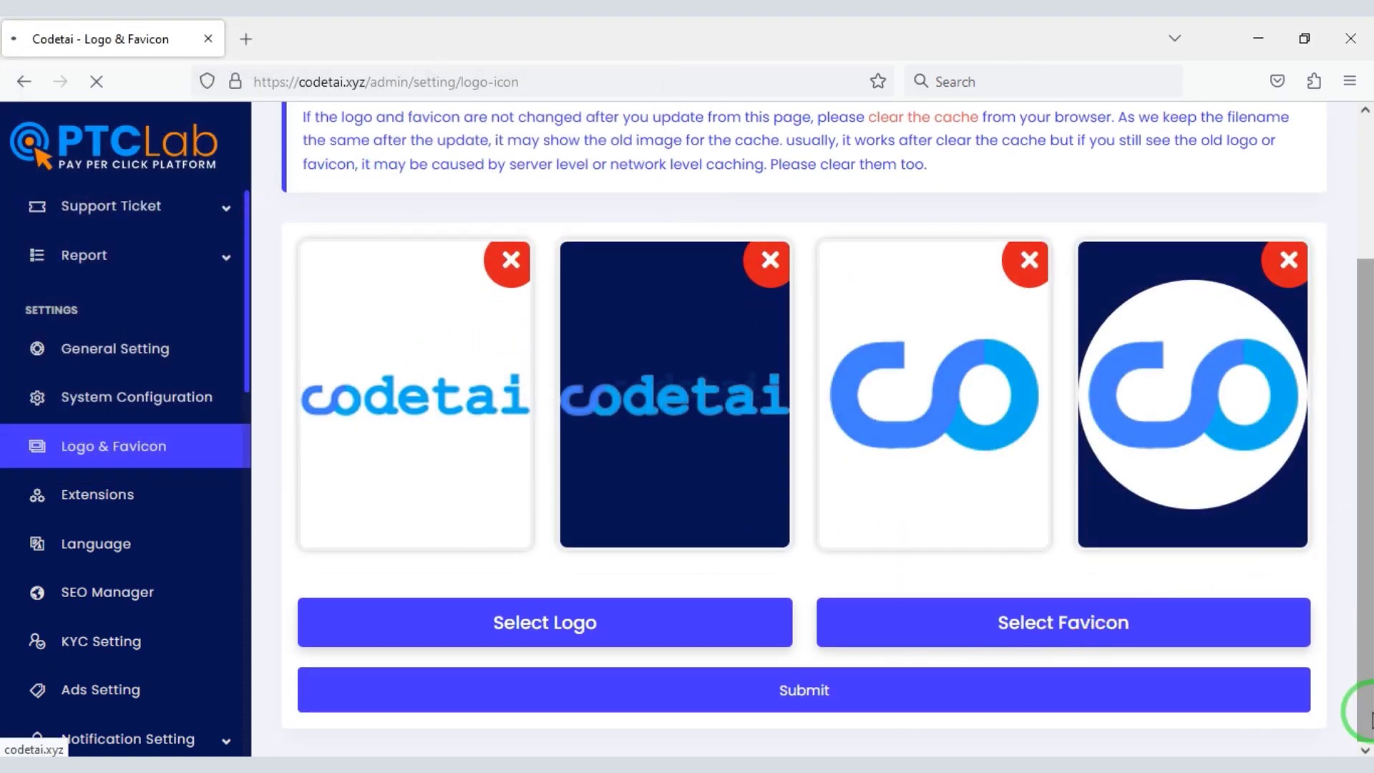
# Load the codetai.xyz homepage and accept the cookie notice to see the new logo
pyautogui.moveTo(526, 82); pyautogui.dragTo(401, 82)
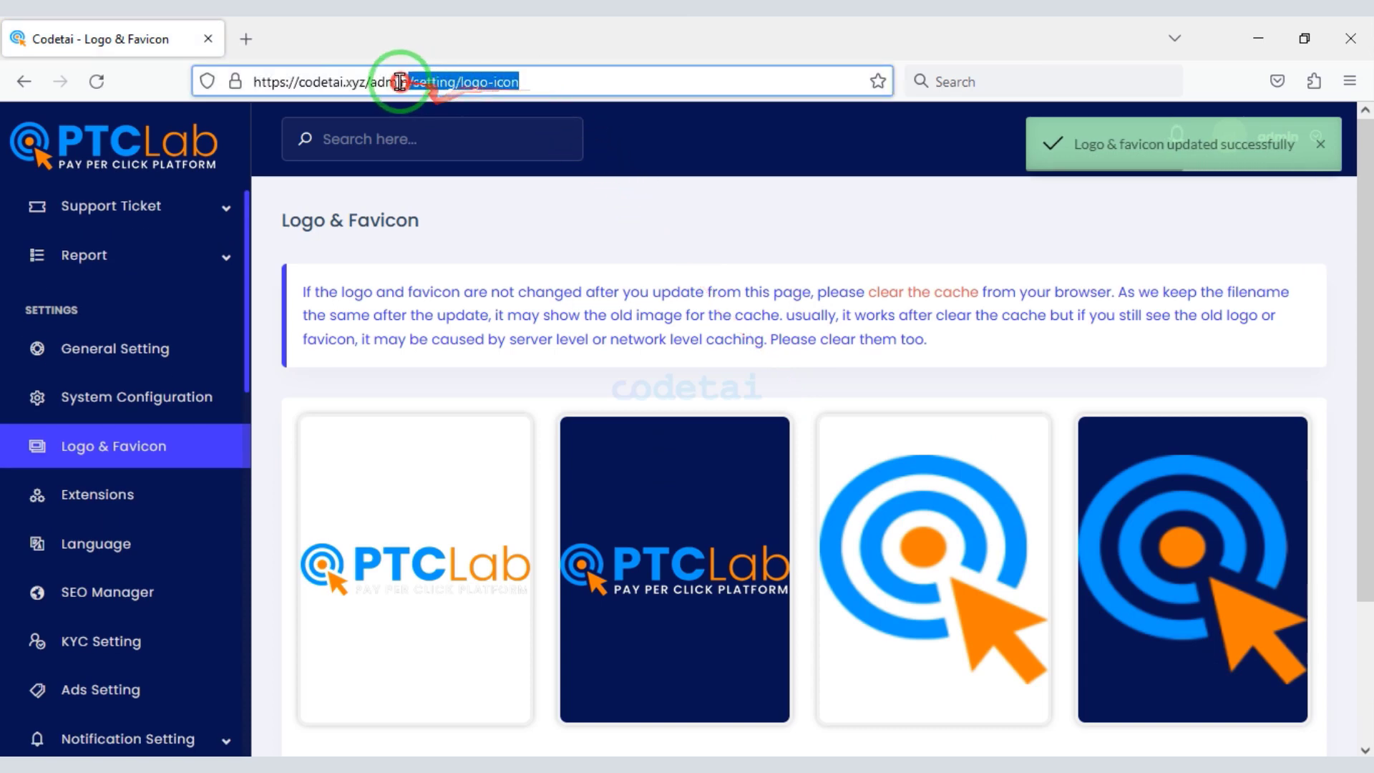
pyautogui.press('BackSpace')
pyautogui.press('Return')
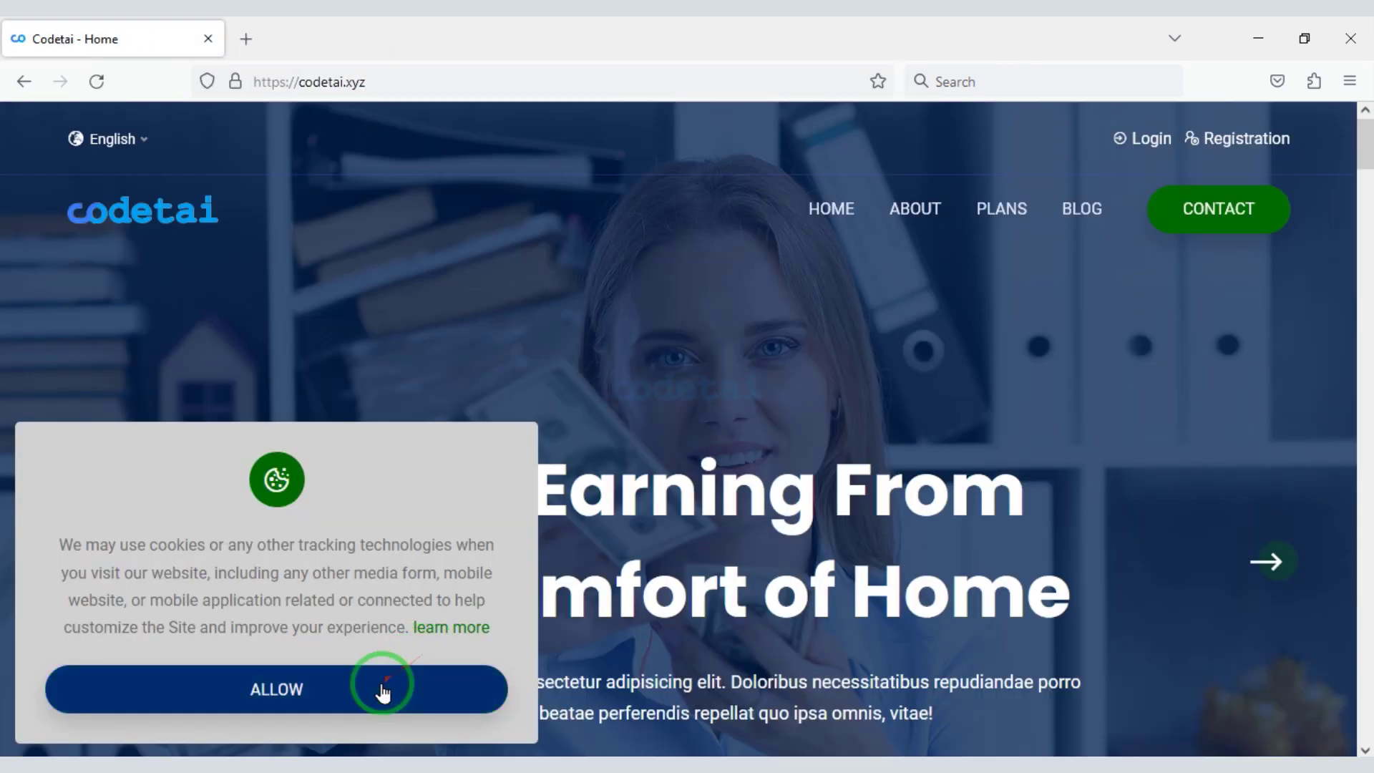
pyautogui.click(381, 689)
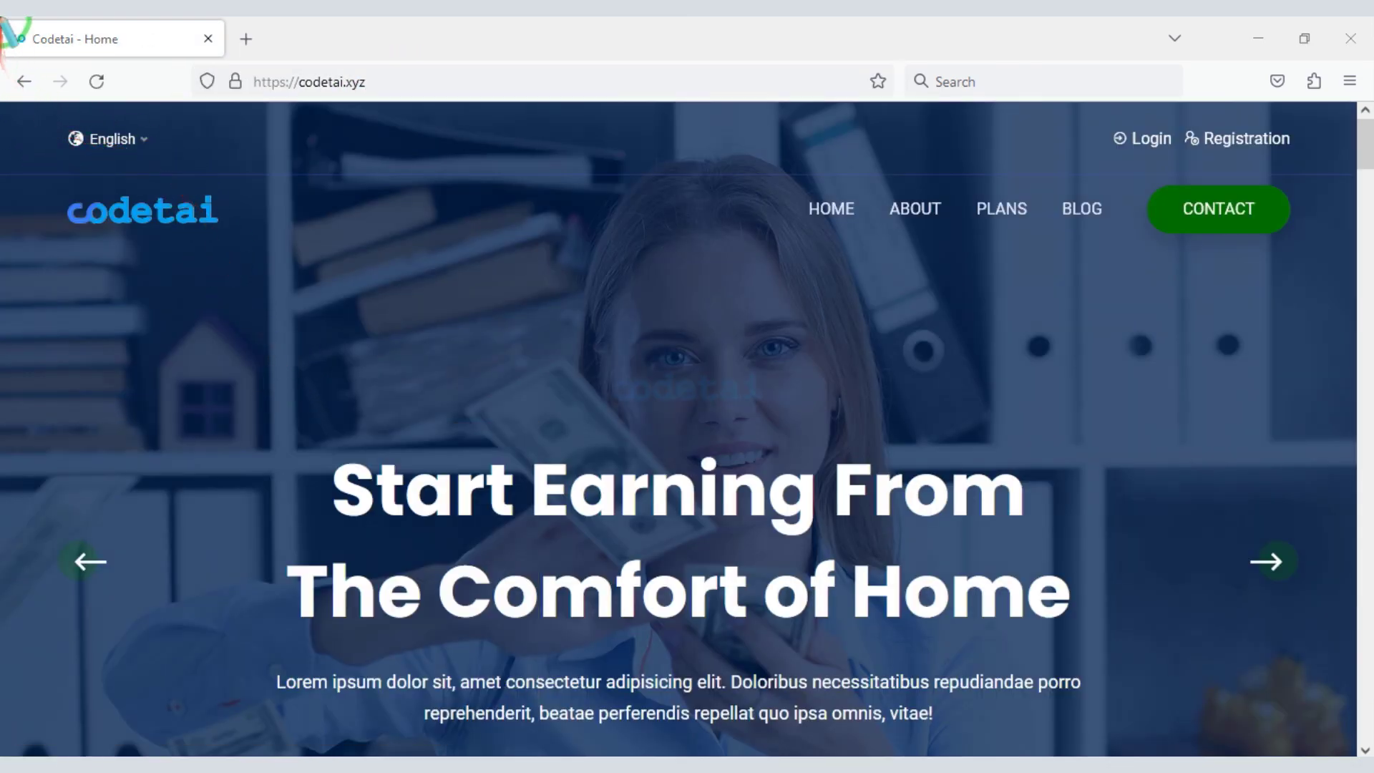
pyautogui.moveTo(3, 19); pyautogui.dragTo(254, 253)
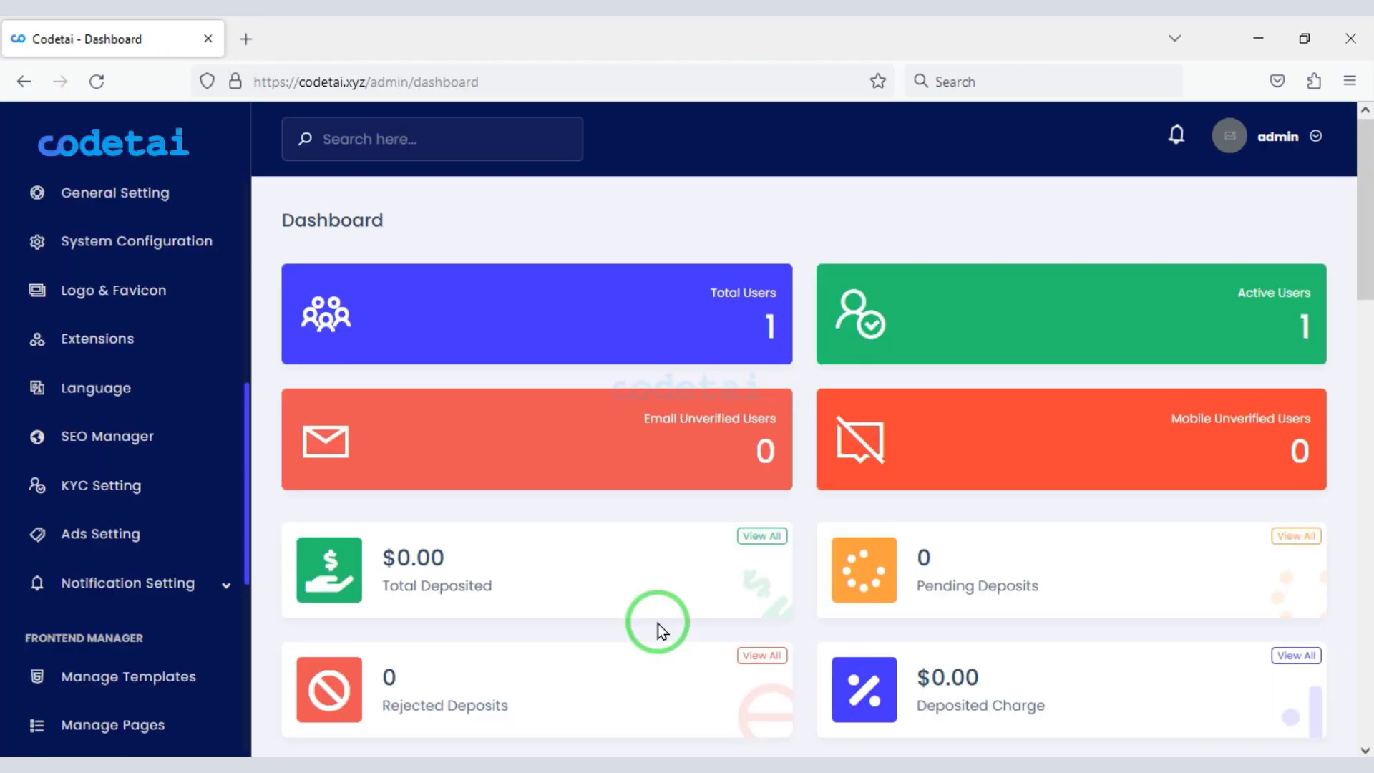
# Open the Tawk.to extension's App Key form and select its name to search it
pyautogui.click(59, 326)
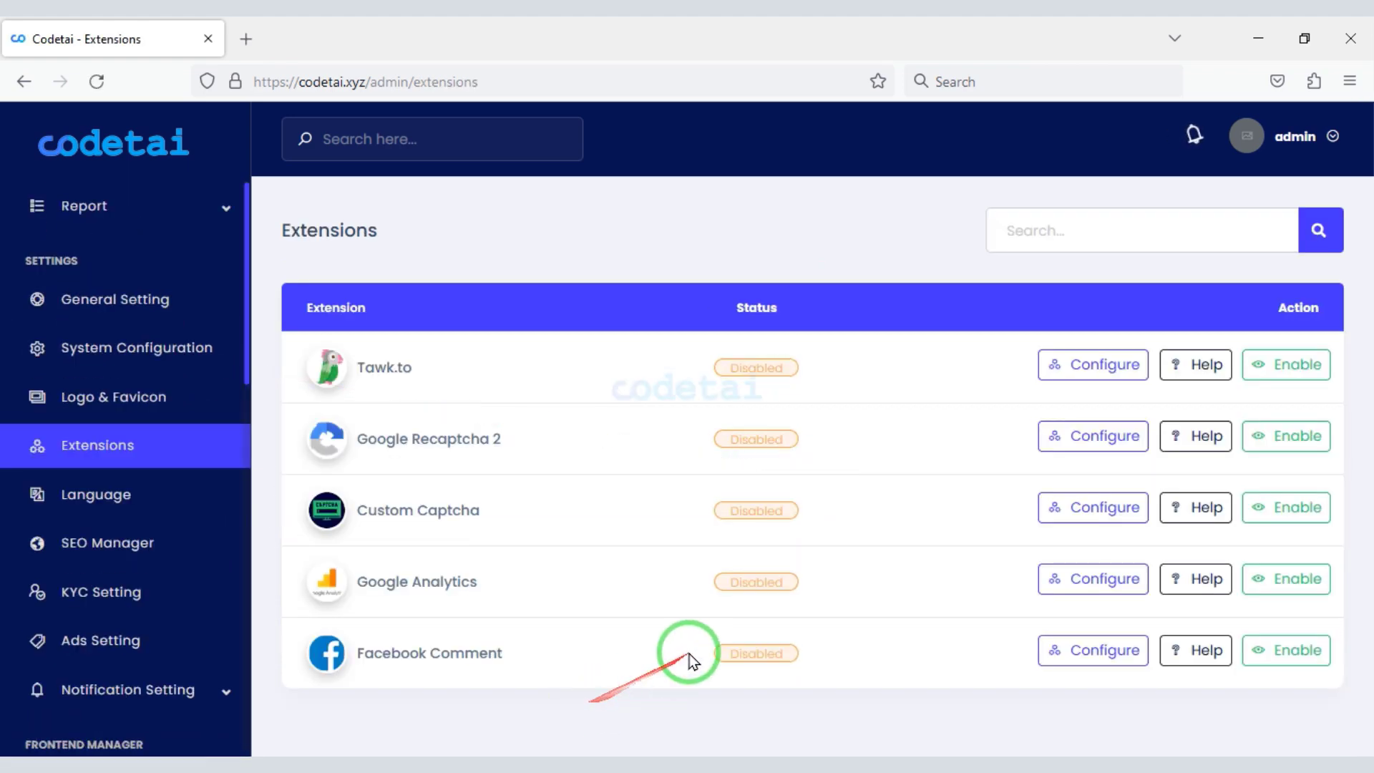
pyautogui.click(1101, 368)
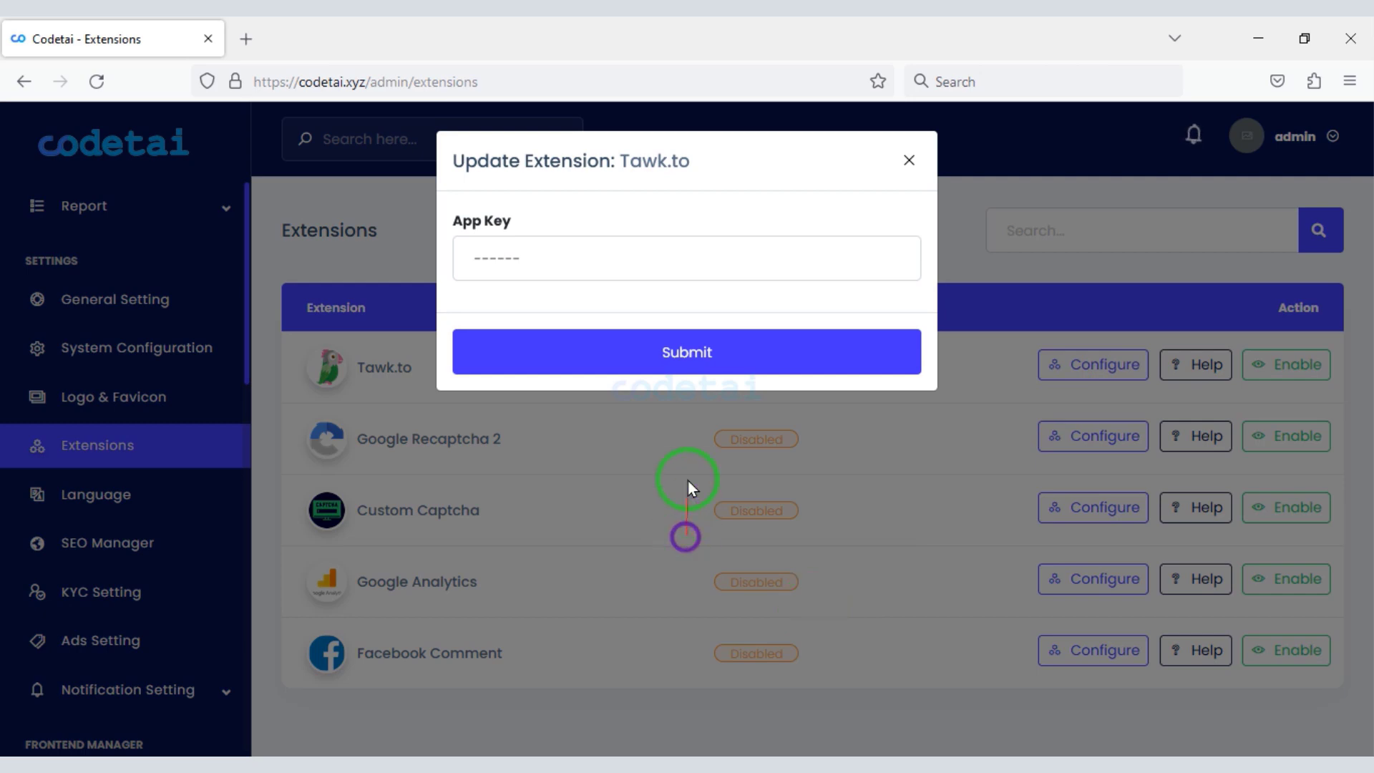
pyautogui.moveTo(736, 153); pyautogui.dragTo(620, 162)
pyautogui.rightClick(621, 164)
# Search for Tawk.to and create a free account with a name, e-mail and password
pyautogui.click(246, 39)
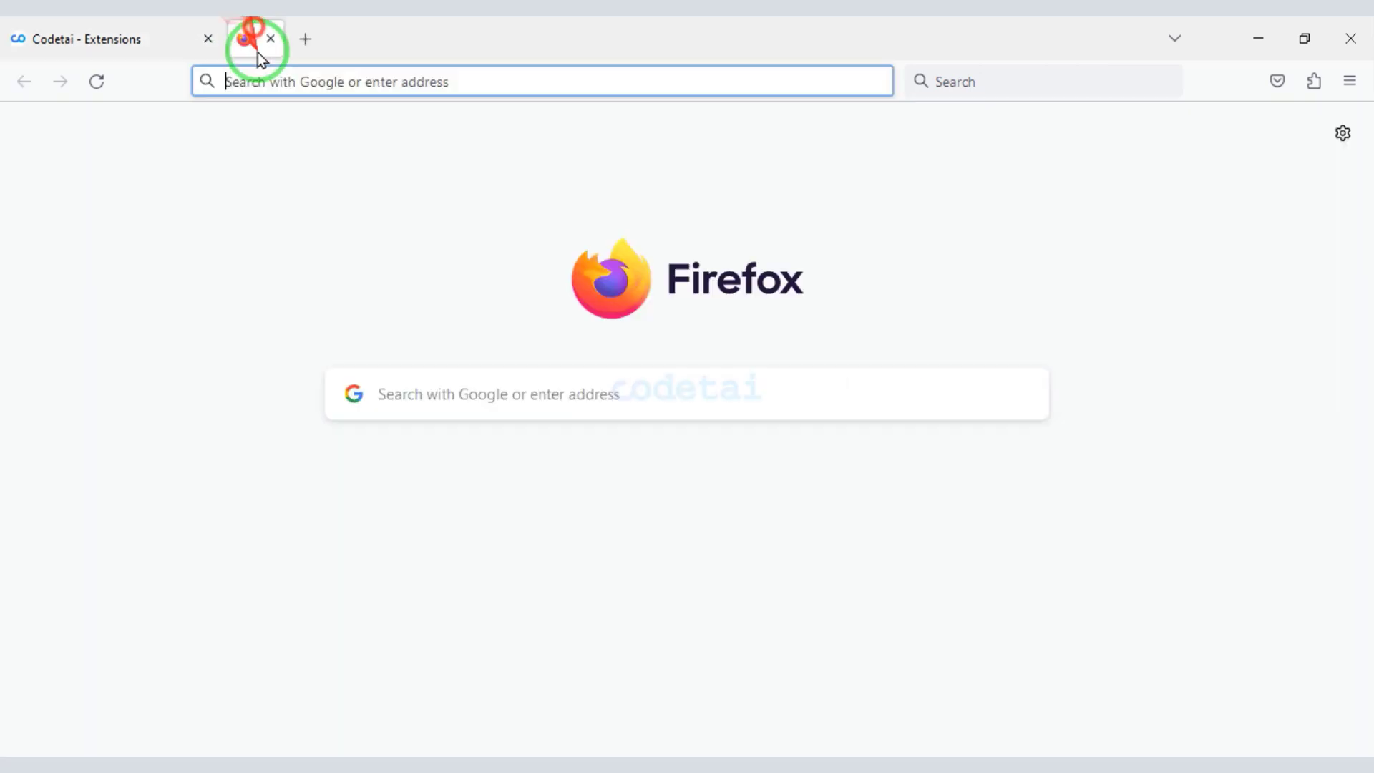
pyautogui.write('Tawk.to')
pyautogui.press('Return')
pyautogui.click(681, 309)
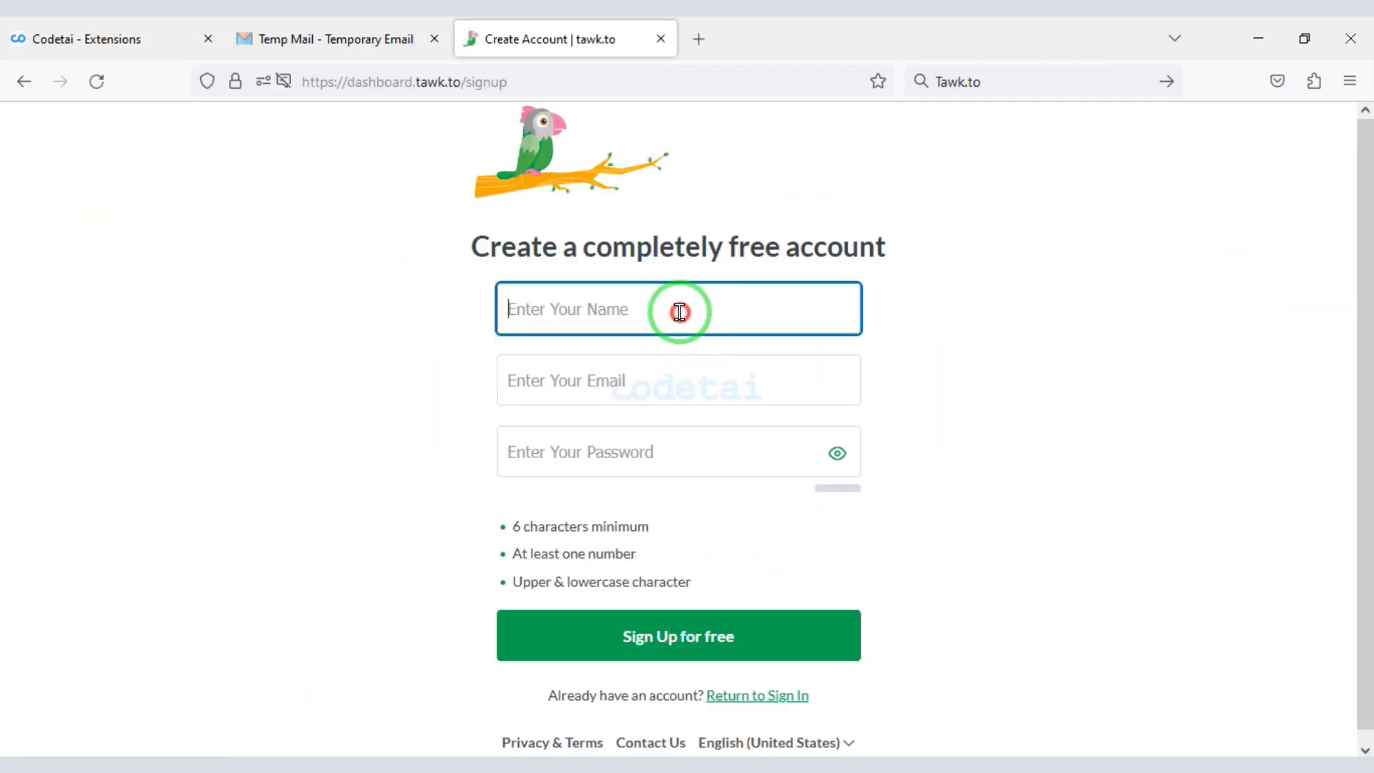
pyautogui.write('Mar')
pyautogui.click(624, 401)
pyautogui.hotkey('ctrl', 'v')
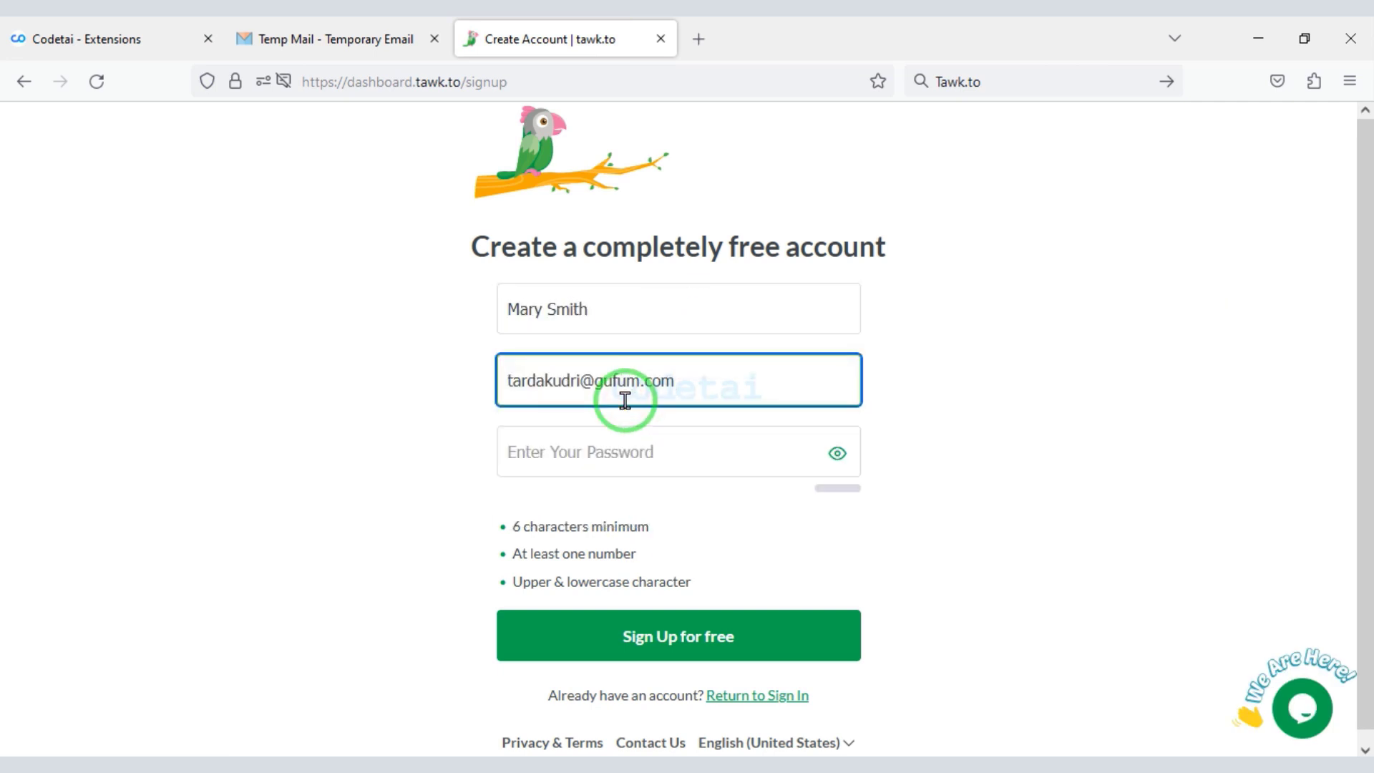
pyautogui.click(517, 451)
pyautogui.click(681, 636)
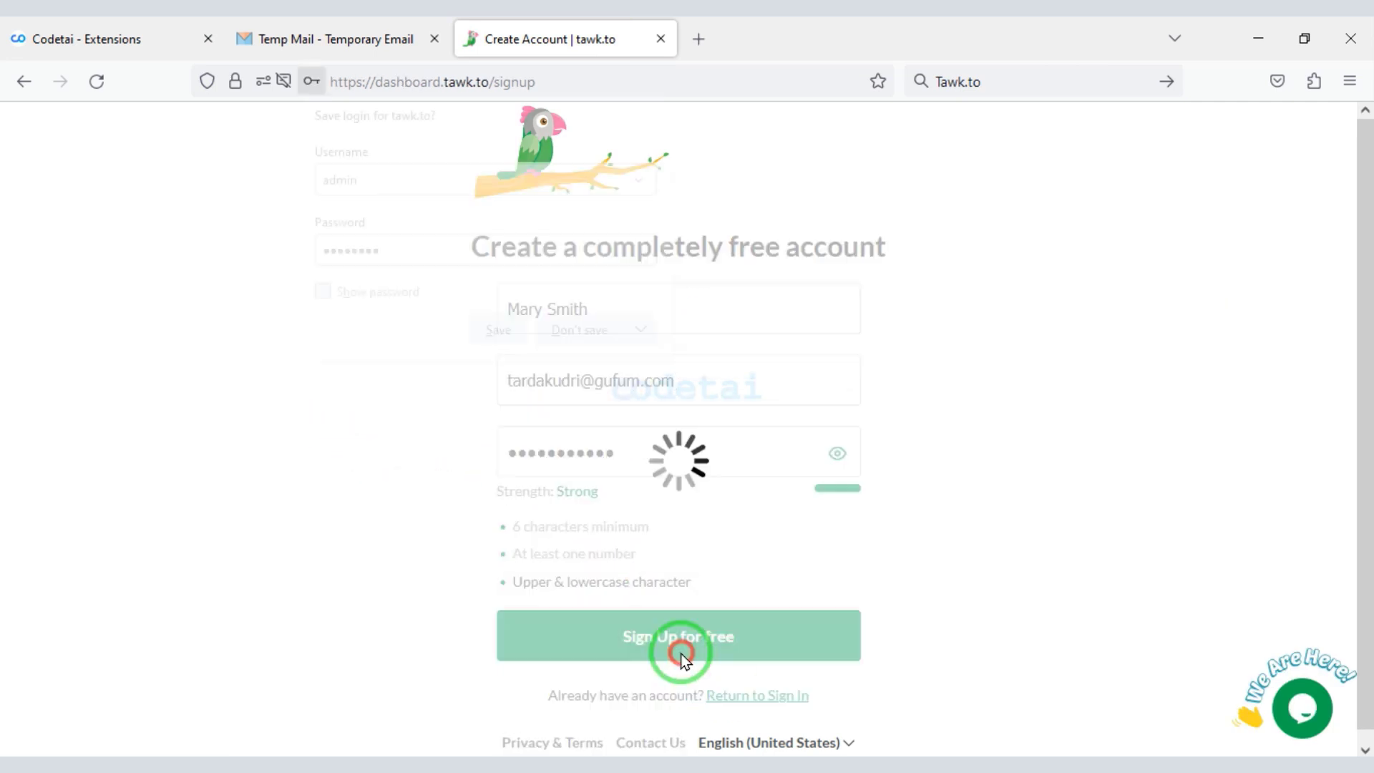
pyautogui.click(434, 38)
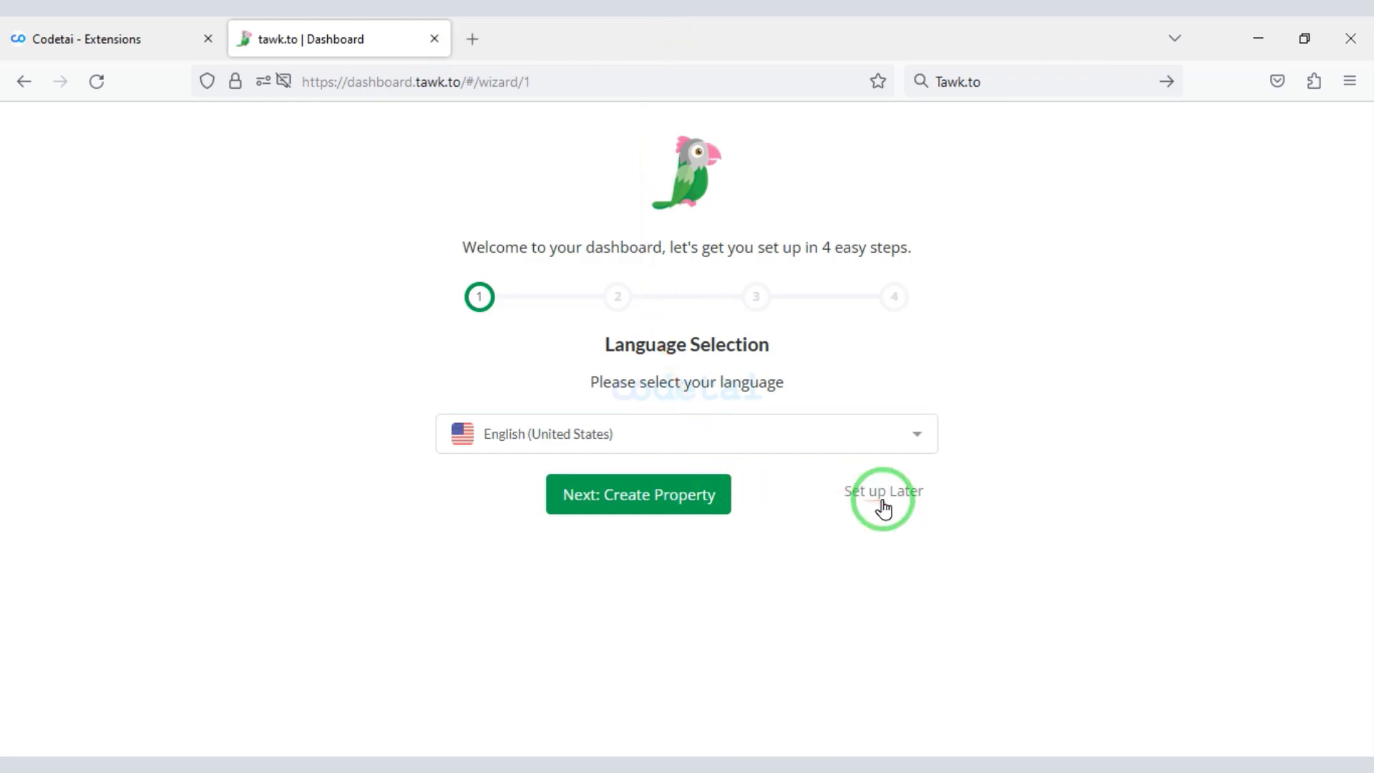
pyautogui.click(645, 494)
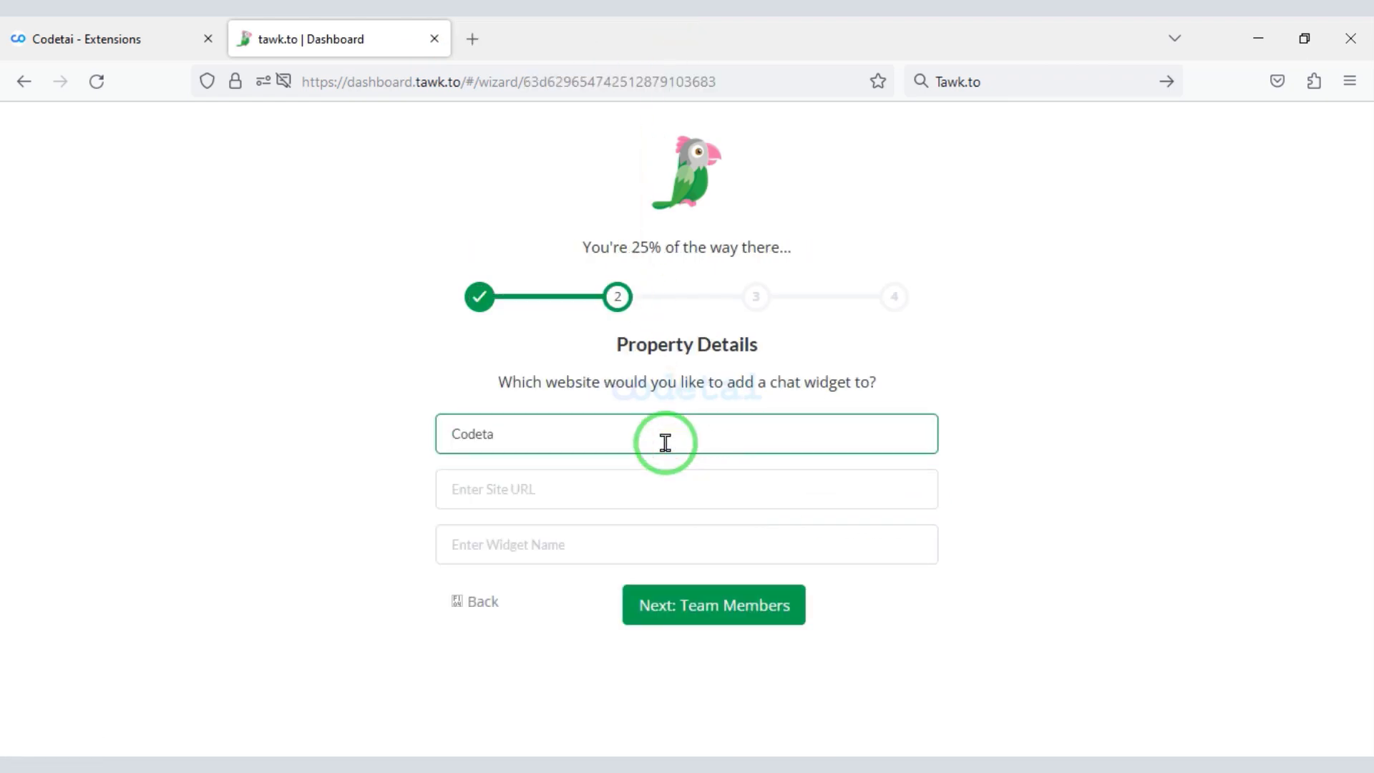
pyautogui.click(580, 488)
pyautogui.hotkey('ctrl', 'Tab')
pyautogui.click(375, 83)
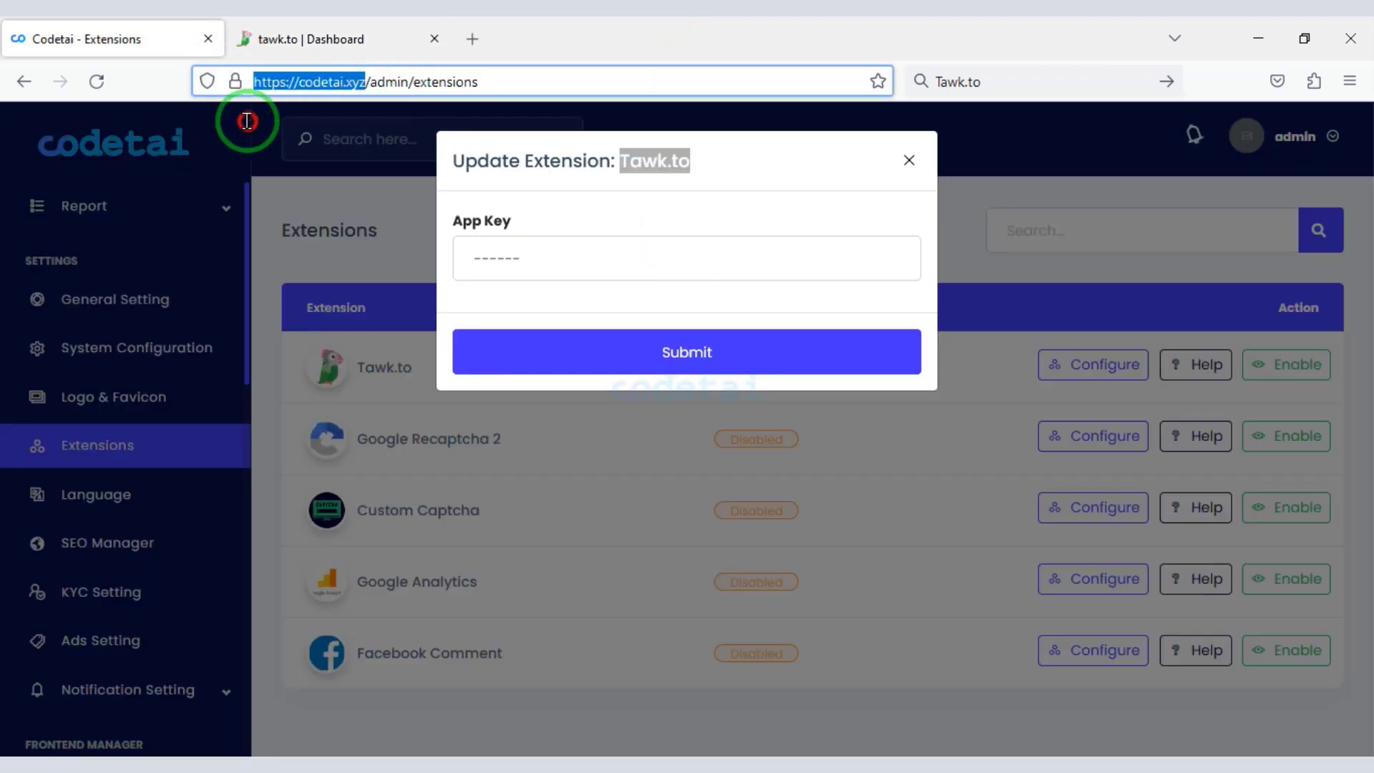
pyautogui.rightClick(286, 82)
pyautogui.click(347, 190)
pyautogui.hotkey('ctrl', 'Tab')
pyautogui.rightClick(537, 489)
pyautogui.click(583, 264)
# Name the widget 'Codetai Team', finish the setup wizard and dismiss the welcome message
pyautogui.click(564, 549)
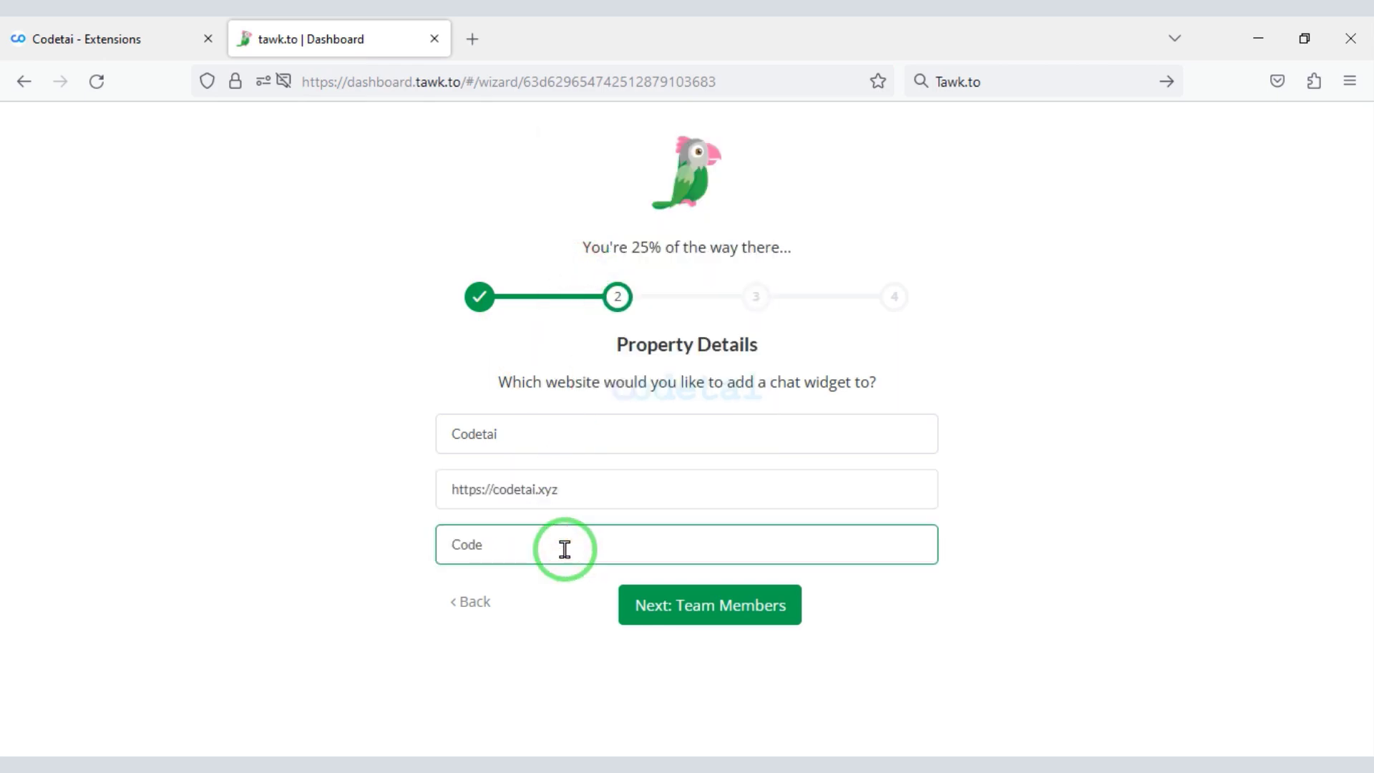
pyautogui.write('Codetai Team')
pyautogui.click(783, 607)
pyautogui.click(666, 708)
pyautogui.click(1340, 466)
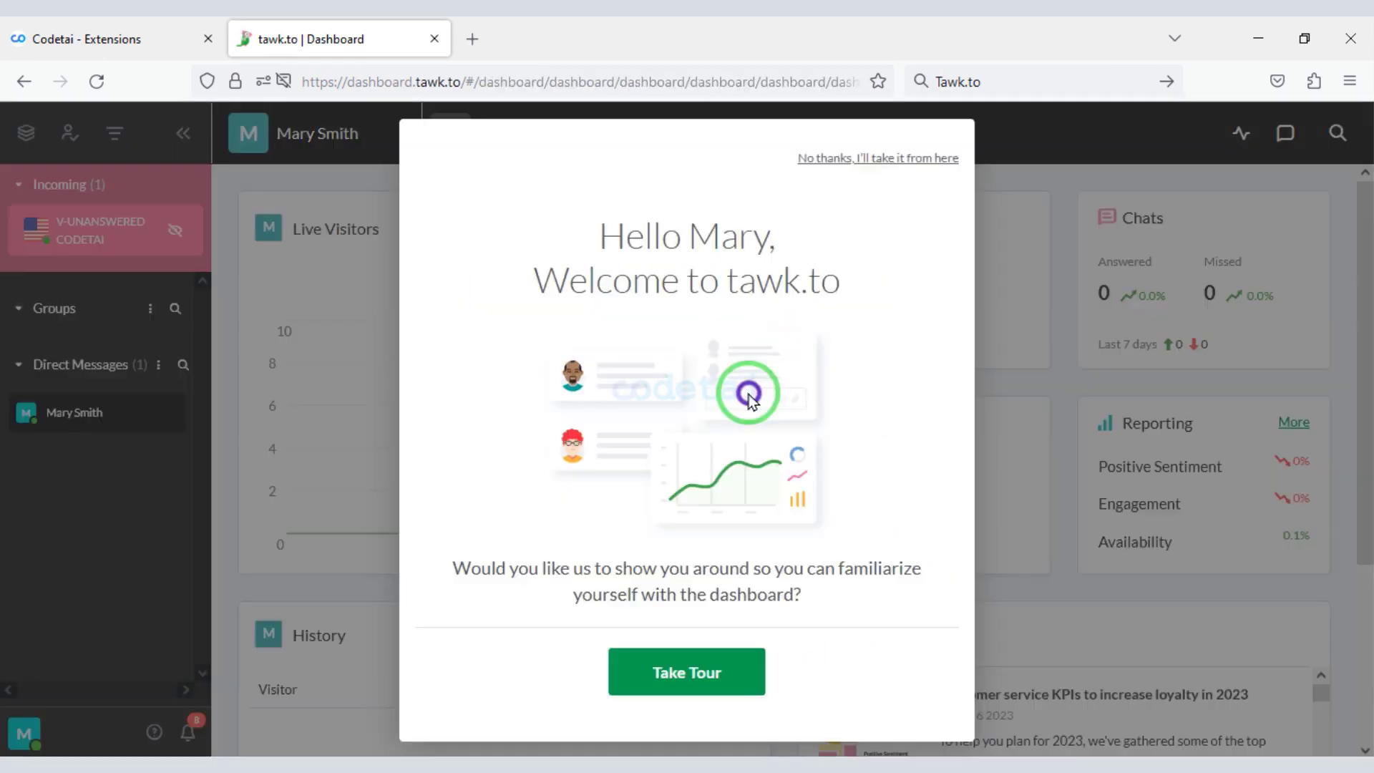
pyautogui.click(877, 155)
# Copy the tawk.to chat link ID into the Tawk.to extension's App Key, save it and activate the extension
pyautogui.click(716, 133)
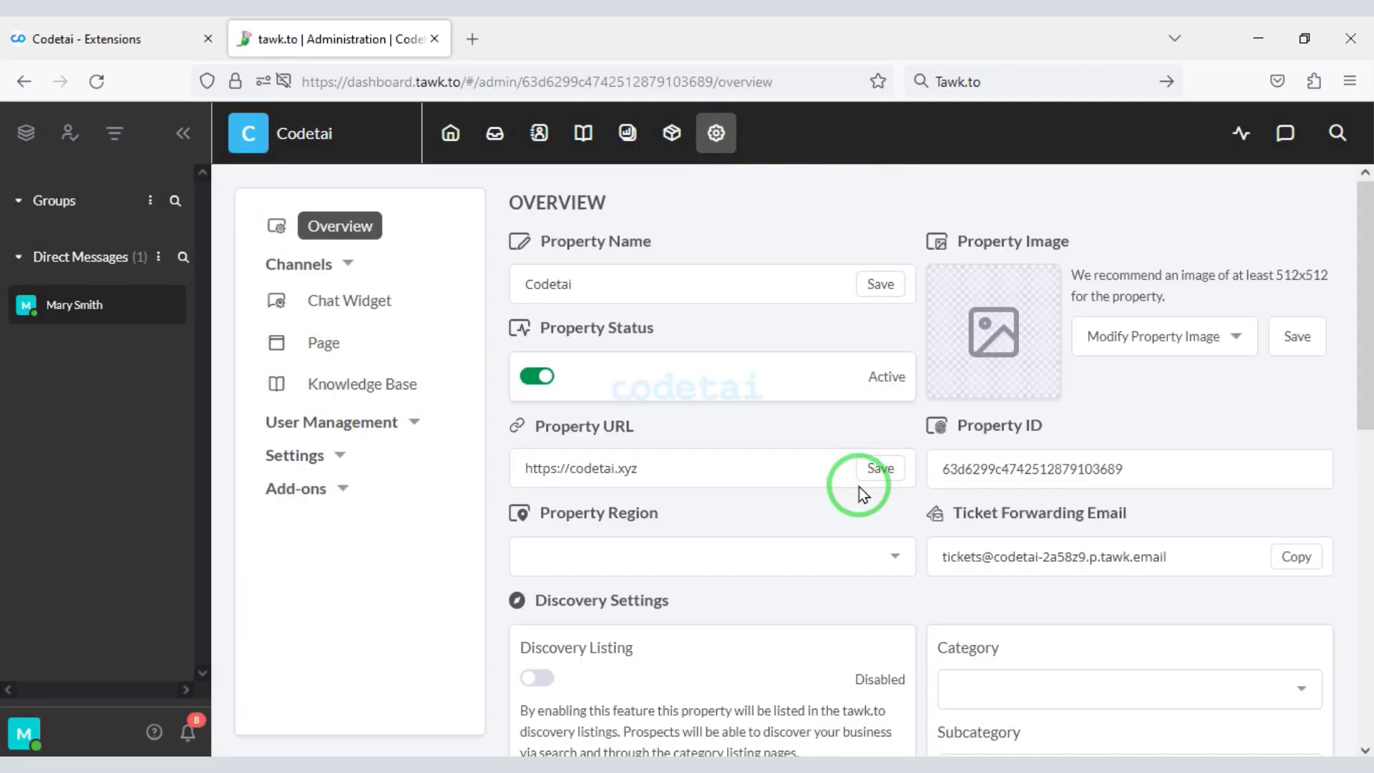
pyautogui.click(367, 307)
pyautogui.scroll(-3, 1148, 378)
pyautogui.moveTo(903, 405); pyautogui.dragTo(659, 490)
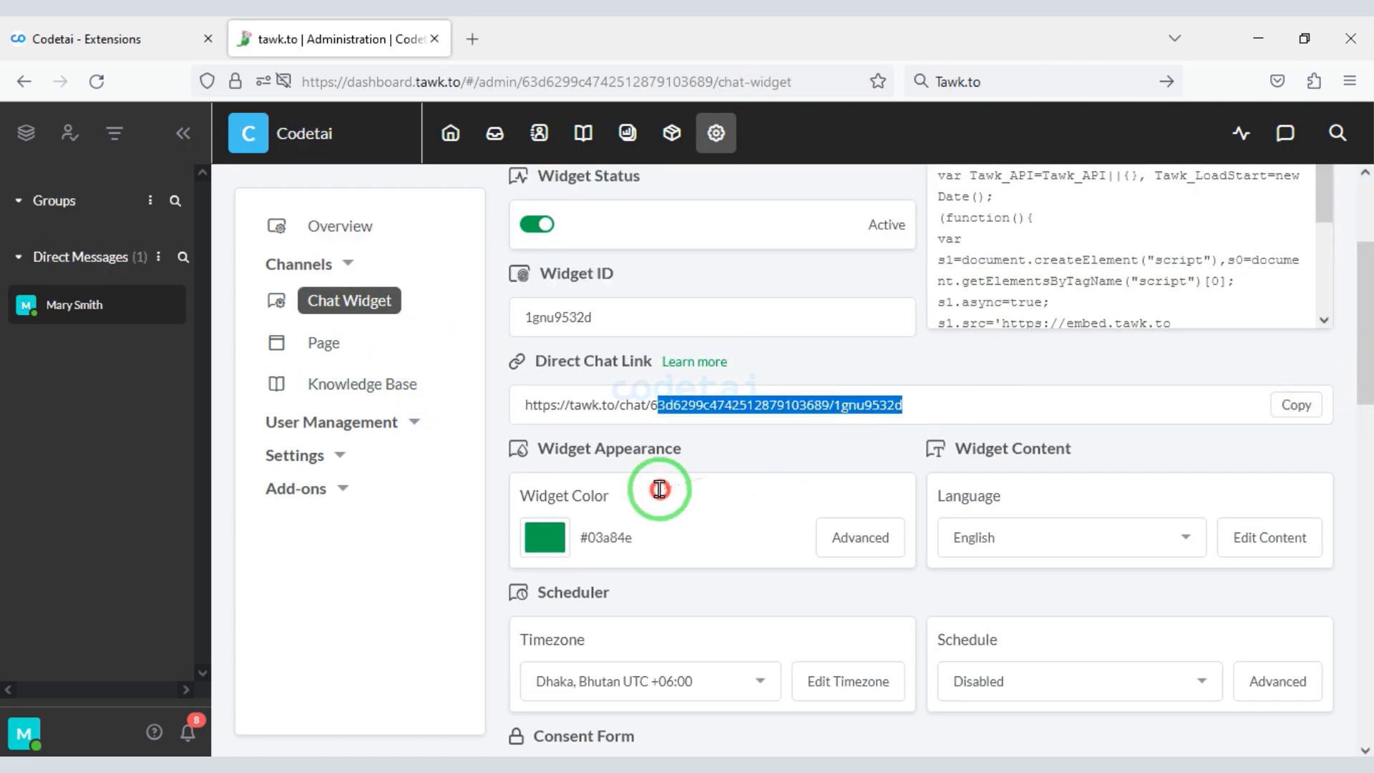
pyautogui.hotkey('ctrl', 'c')
pyautogui.click(86, 39)
pyautogui.click(512, 272)
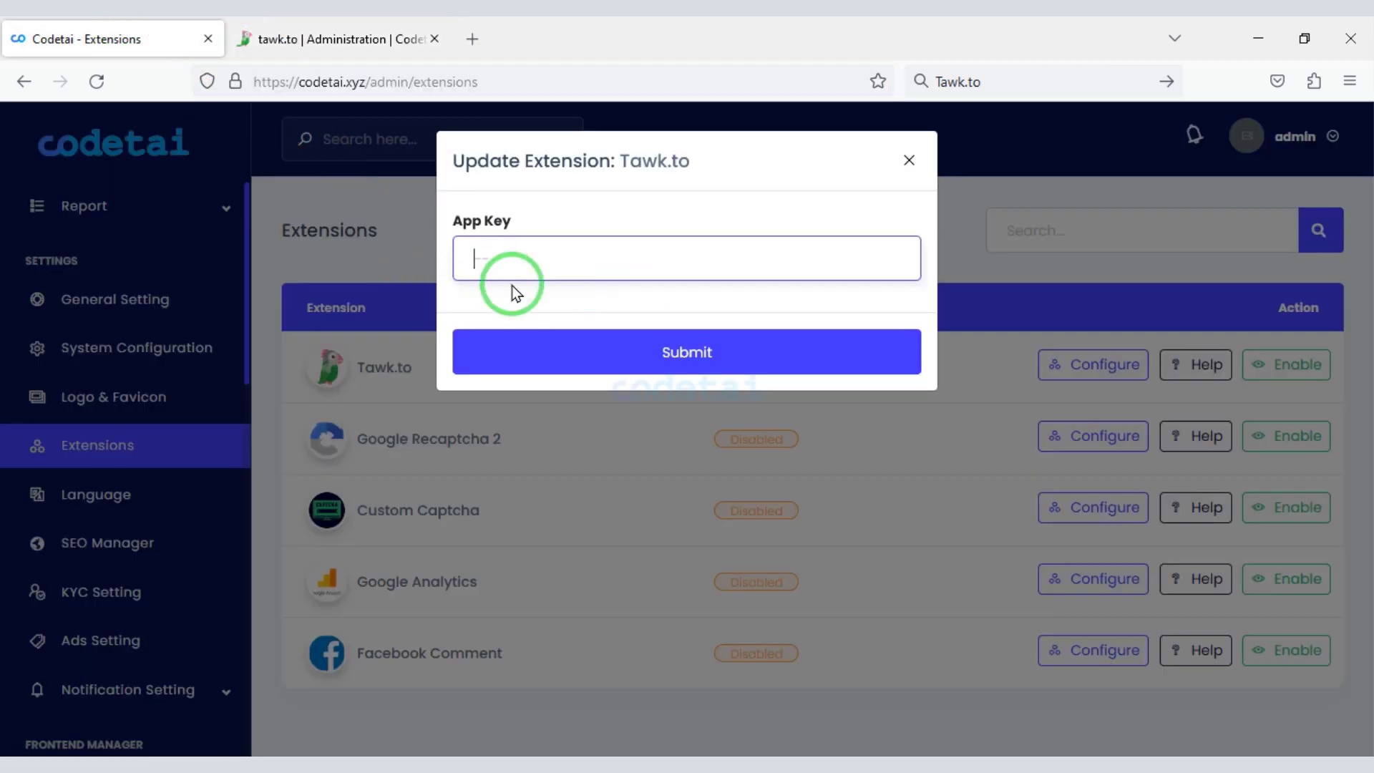
pyautogui.hotkey('ctrl', 'v')
pyautogui.click(595, 356)
pyautogui.click(1286, 364)
pyautogui.click(897, 282)
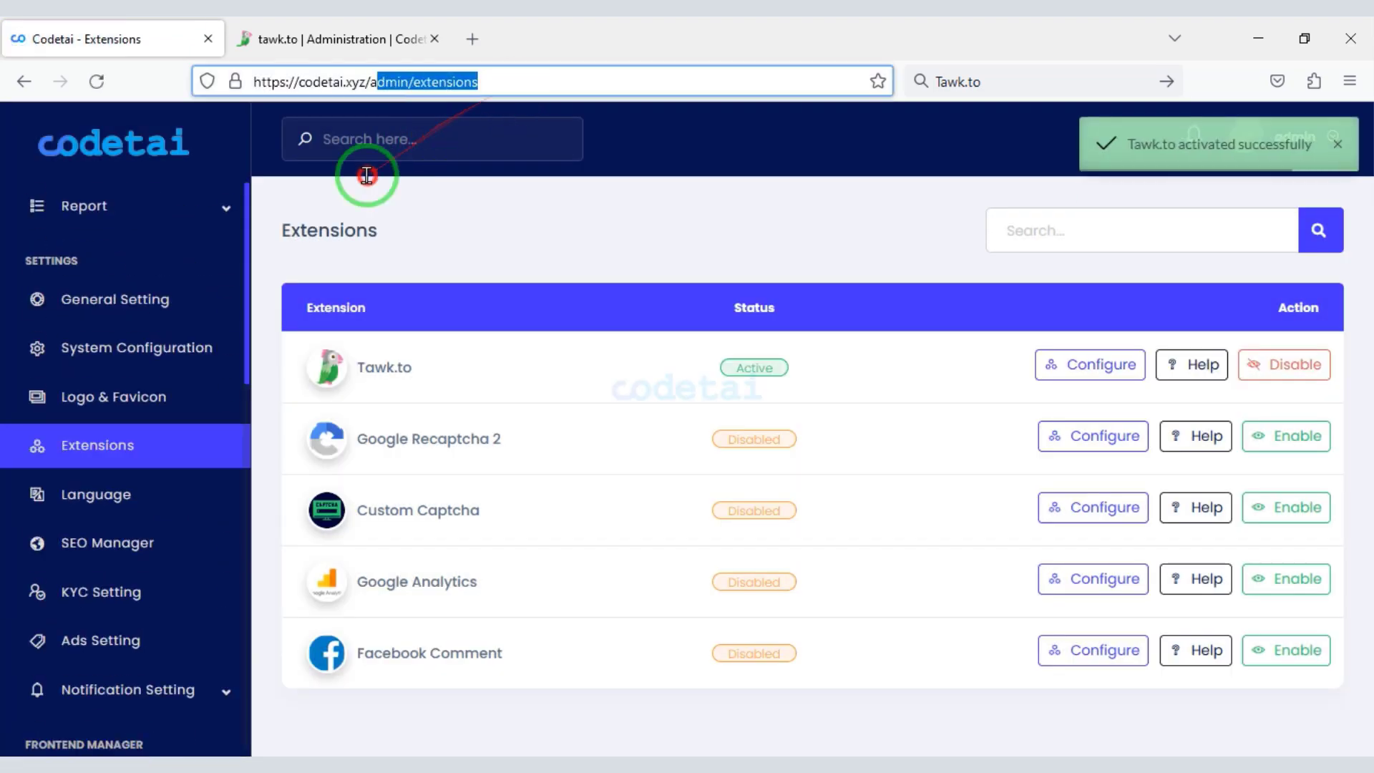
# Send a test chat message 'hi' from the live homepage's chat widget
pyautogui.press('BackSpace')
pyautogui.press('Return')
pyautogui.click(1302, 708)
pyautogui.click(1114, 429)
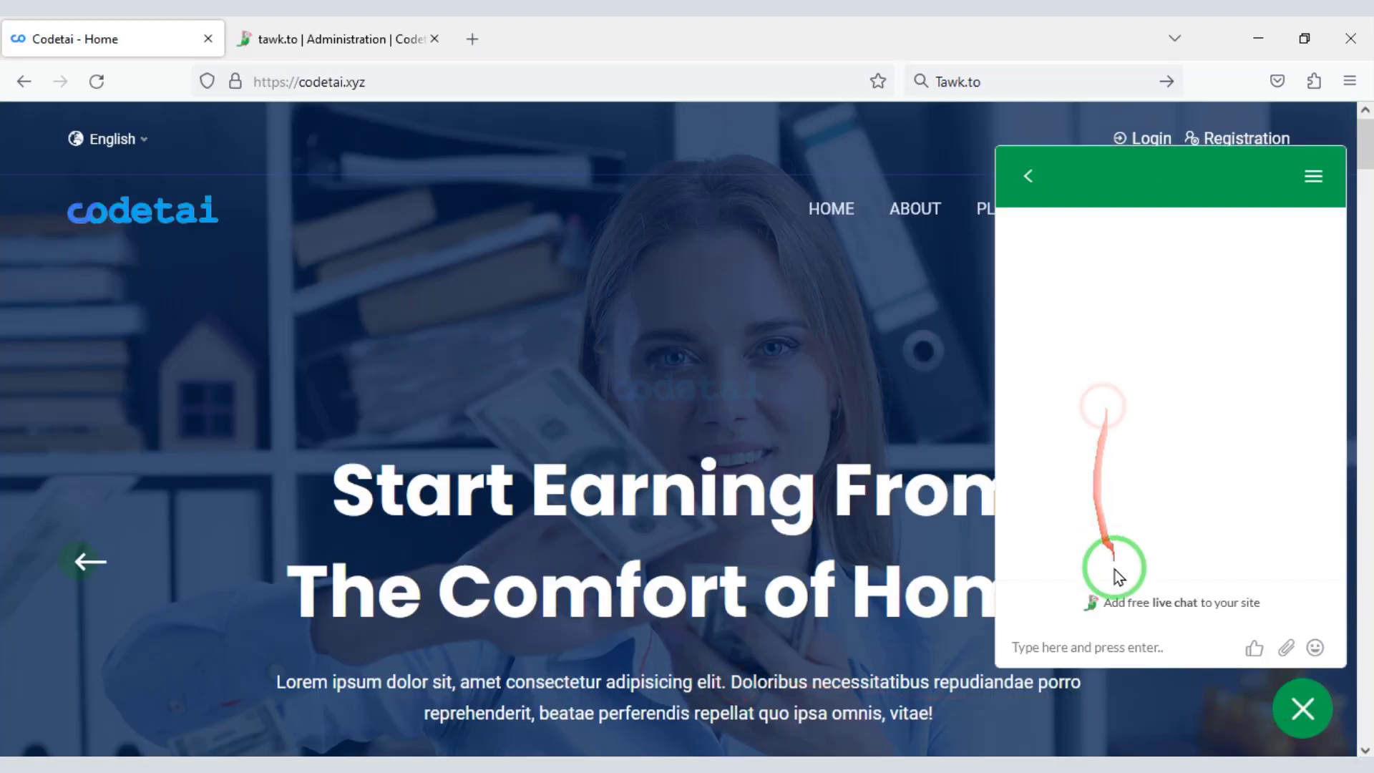
pyautogui.click(1114, 644)
pyautogui.write('hi')
pyautogui.press('Return')
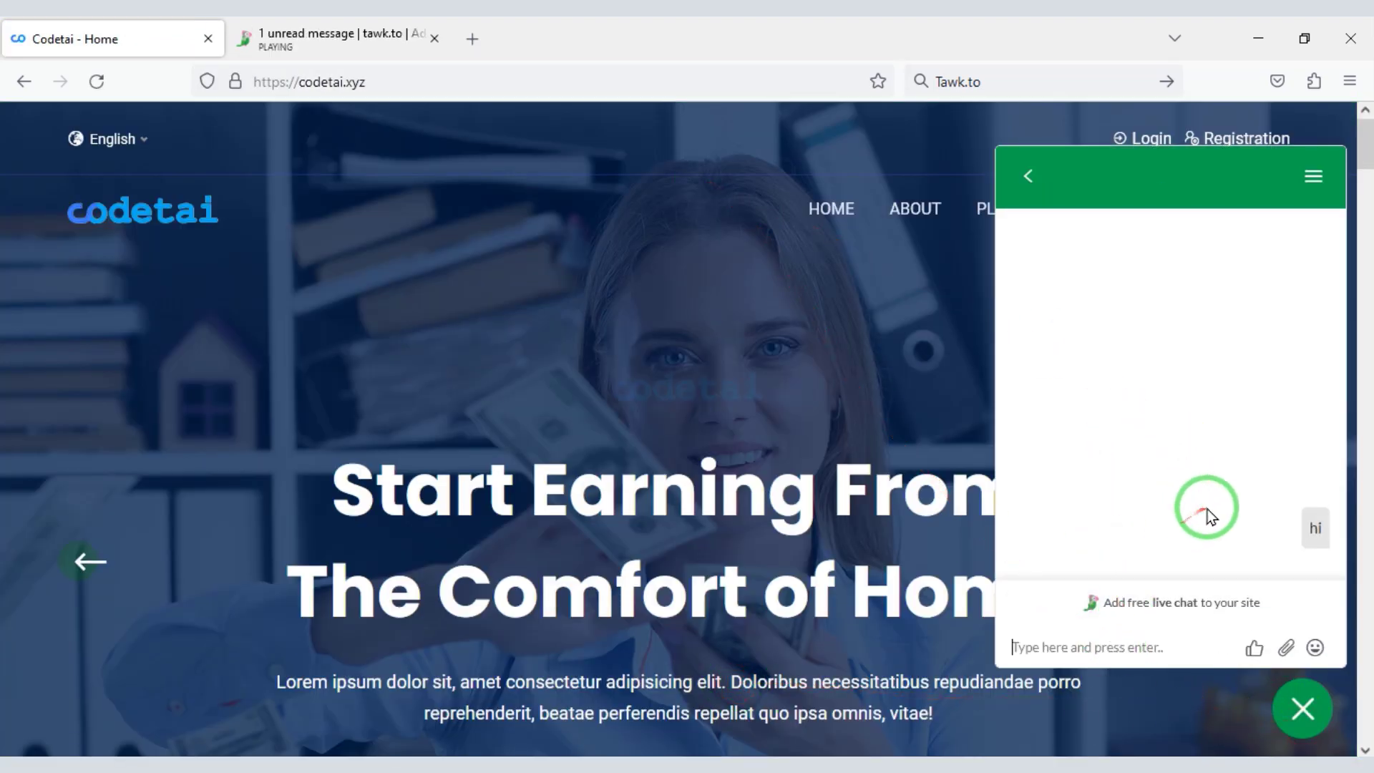
# Join the visitor's chat in tawk.to, reply 'Hello', and close the chat dashboard
pyautogui.click(401, 40)
pyautogui.click(105, 229)
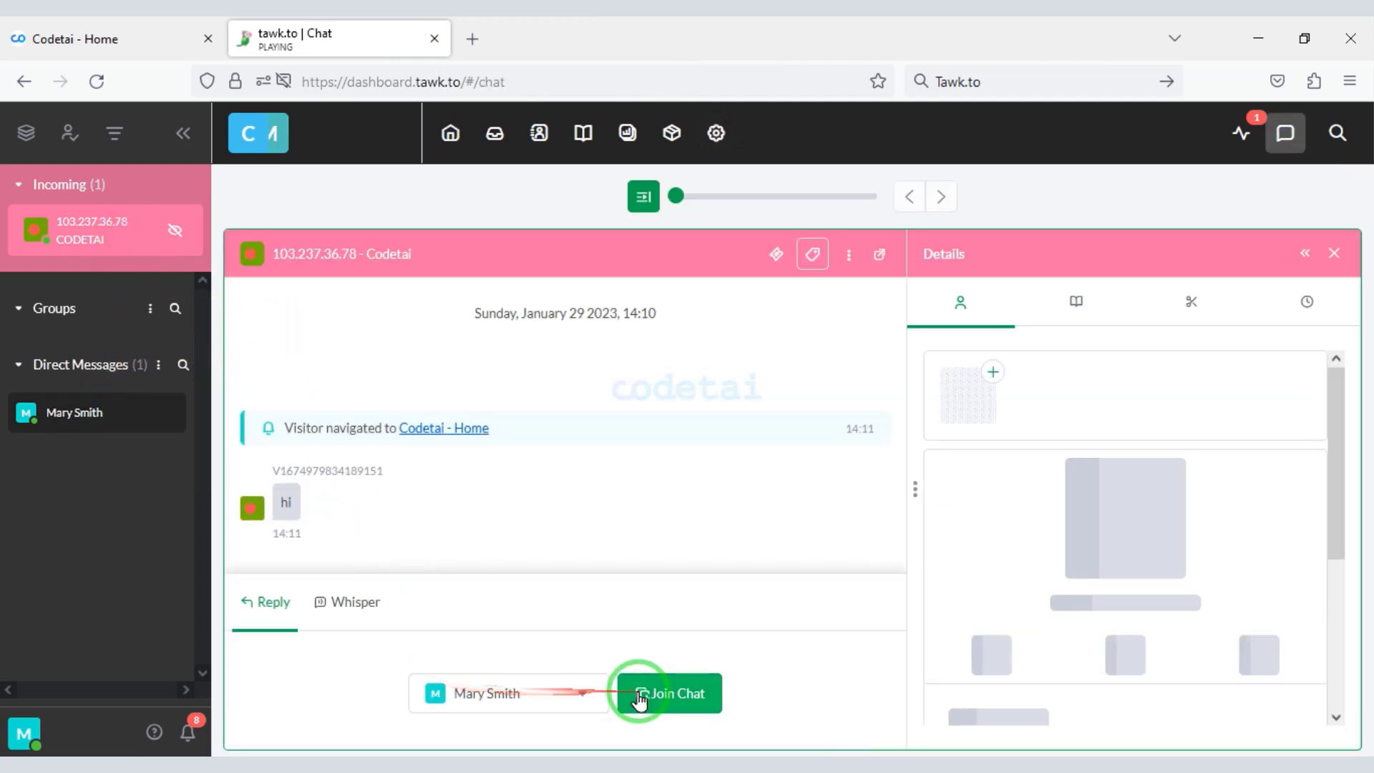
pyautogui.click(641, 690)
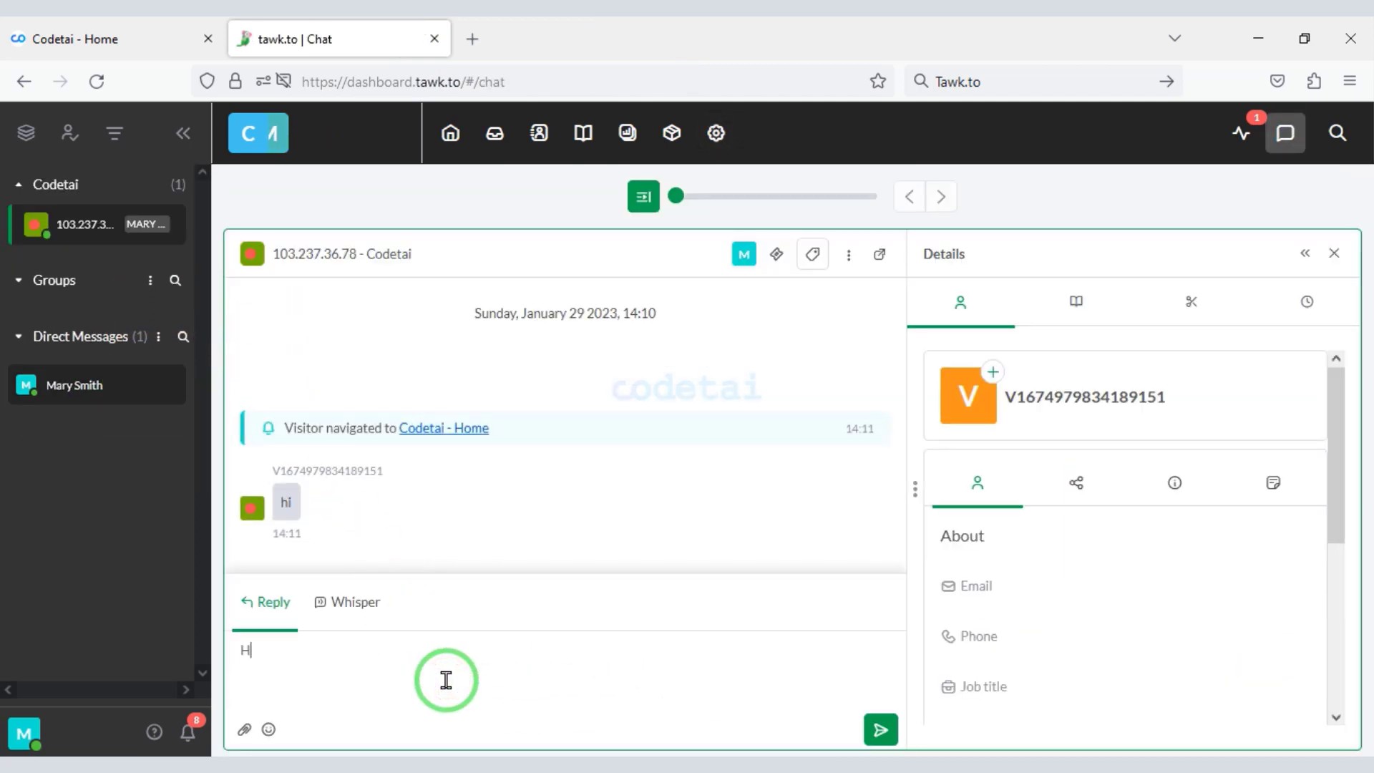
pyautogui.press('Return')
pyautogui.click(108, 39)
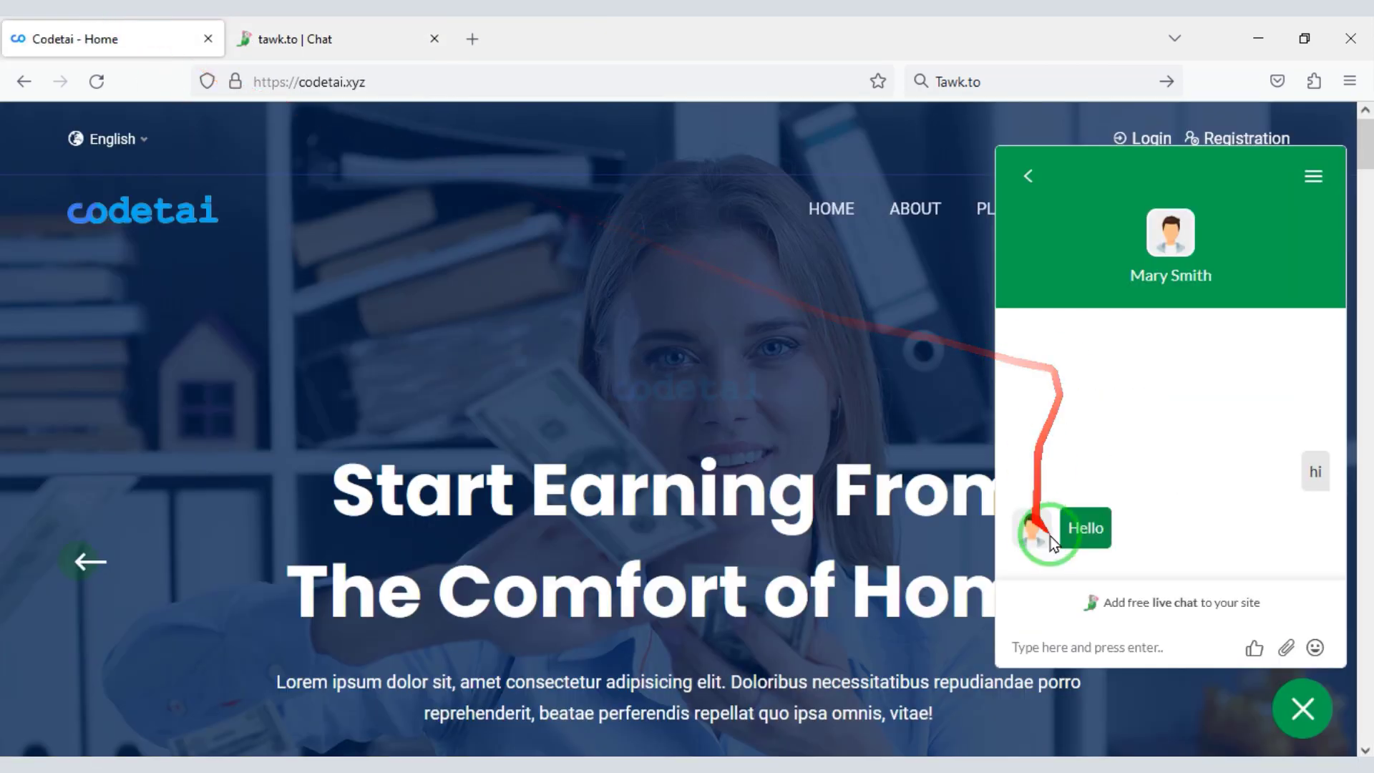
pyautogui.click(435, 44)
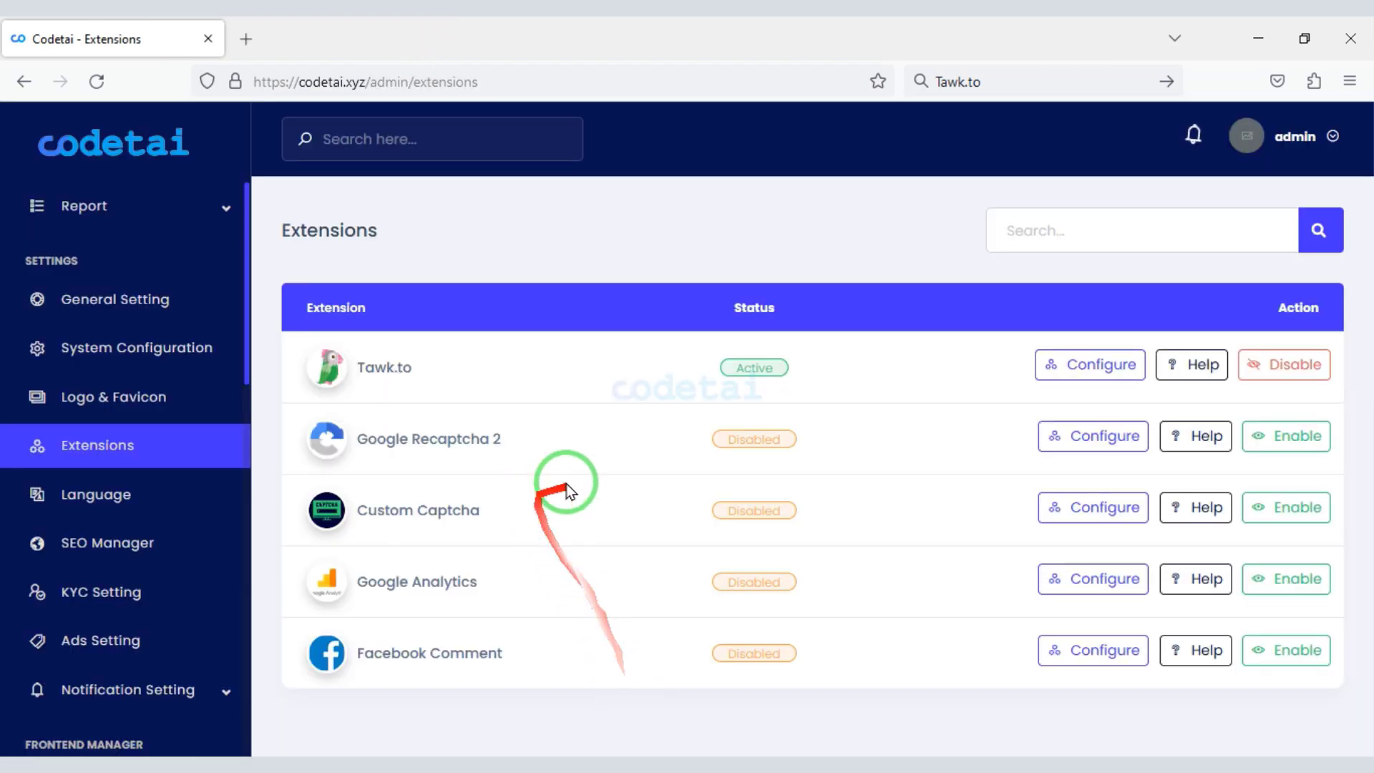
# Copy the name 'Google Recaptcha 2' from its extension settings into a new browser tab
pyautogui.click(1136, 439)
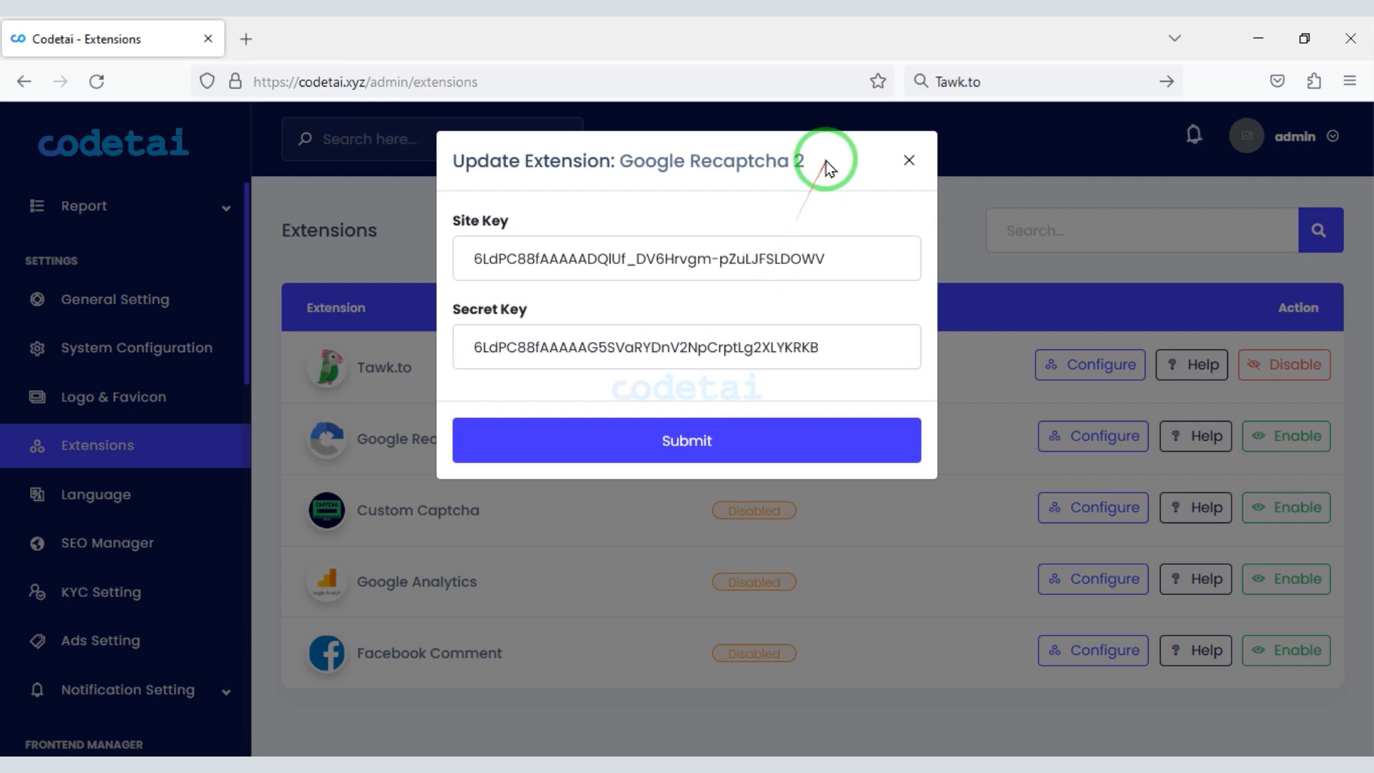
pyautogui.moveTo(827, 161); pyautogui.dragTo(617, 152)
pyautogui.hotkey('ctrl', 'c')
pyautogui.hotkey('ctrl', 't')
# Search 'Google Recaptcha 2 admin' and sign in to the reCAPTCHA admin console
pyautogui.hotkey('ctrl', 'v')
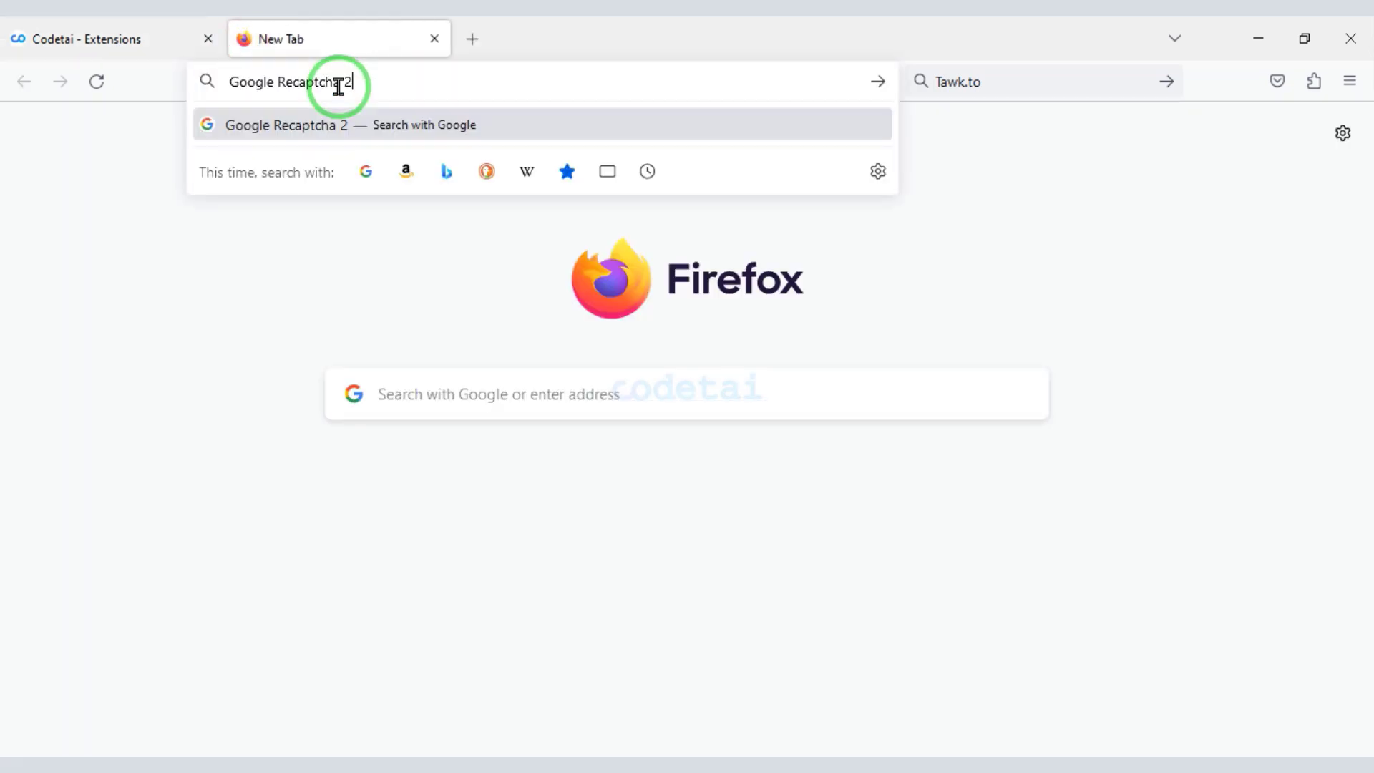
pyautogui.write('admin')
pyautogui.press('Return')
pyautogui.click(501, 383)
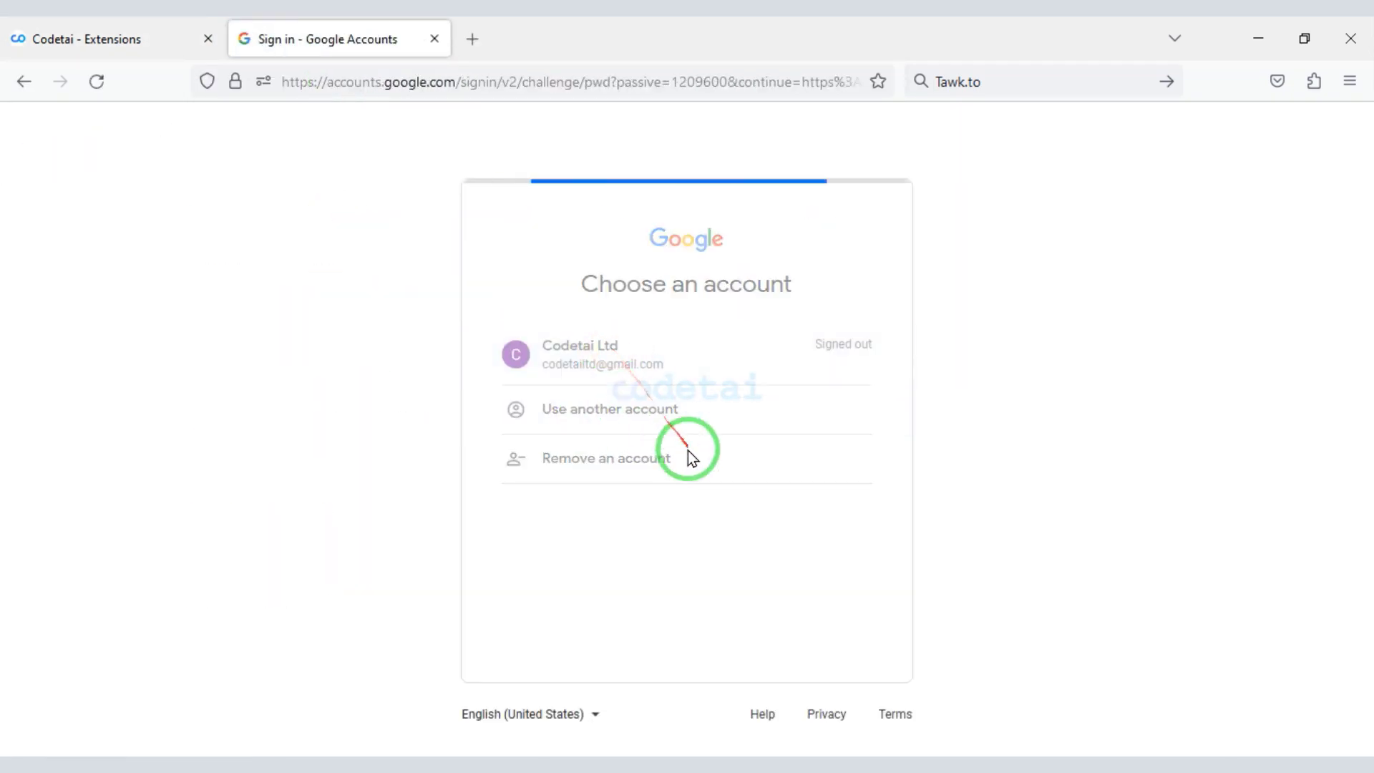
pyautogui.click(810, 537)
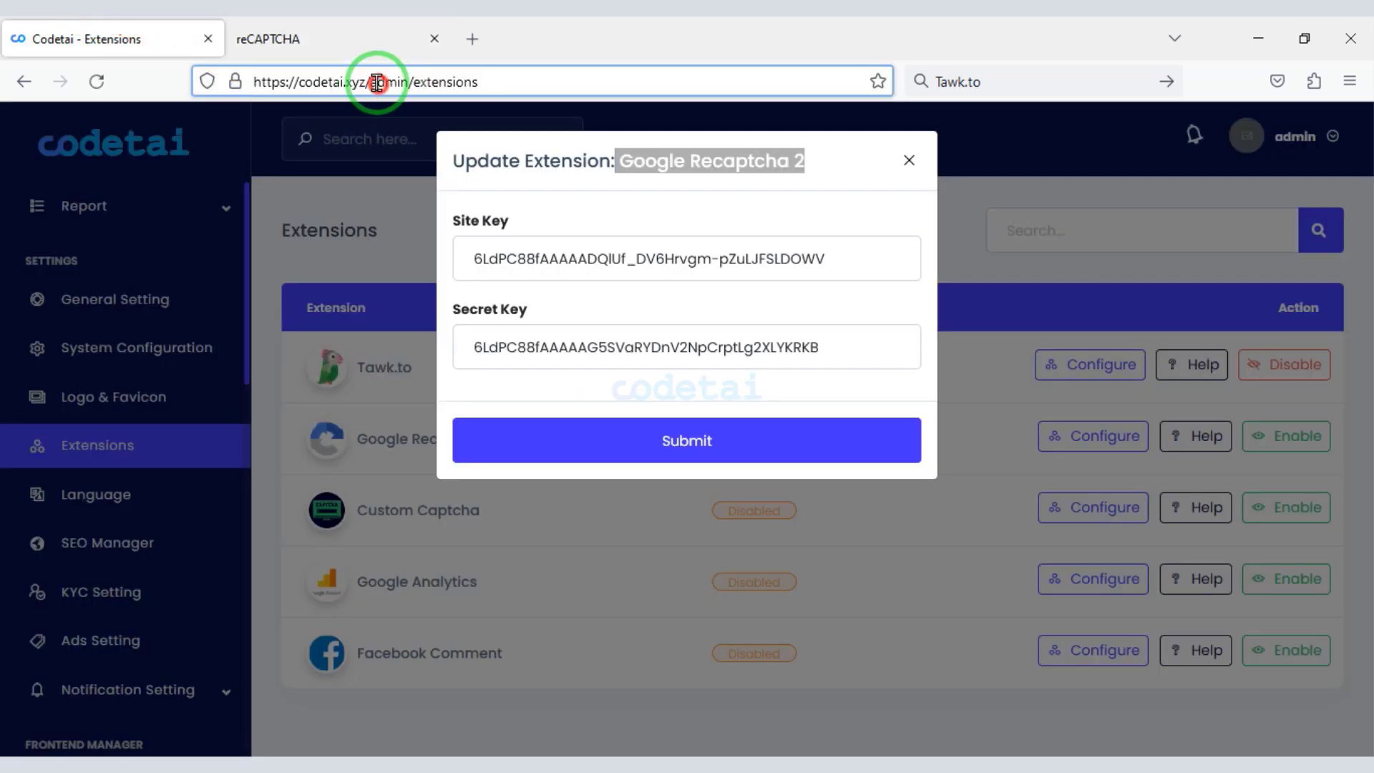
# Register a reCAPTCHA v2 site labelled codetai.xyz with codetai.xyz as allowed domain, accepting the terms
pyautogui.rightClick(329, 82)
pyautogui.click(356, 165)
pyautogui.click(269, 39)
pyautogui.click(277, 377)
pyautogui.hotkey('ctrl', 'v')
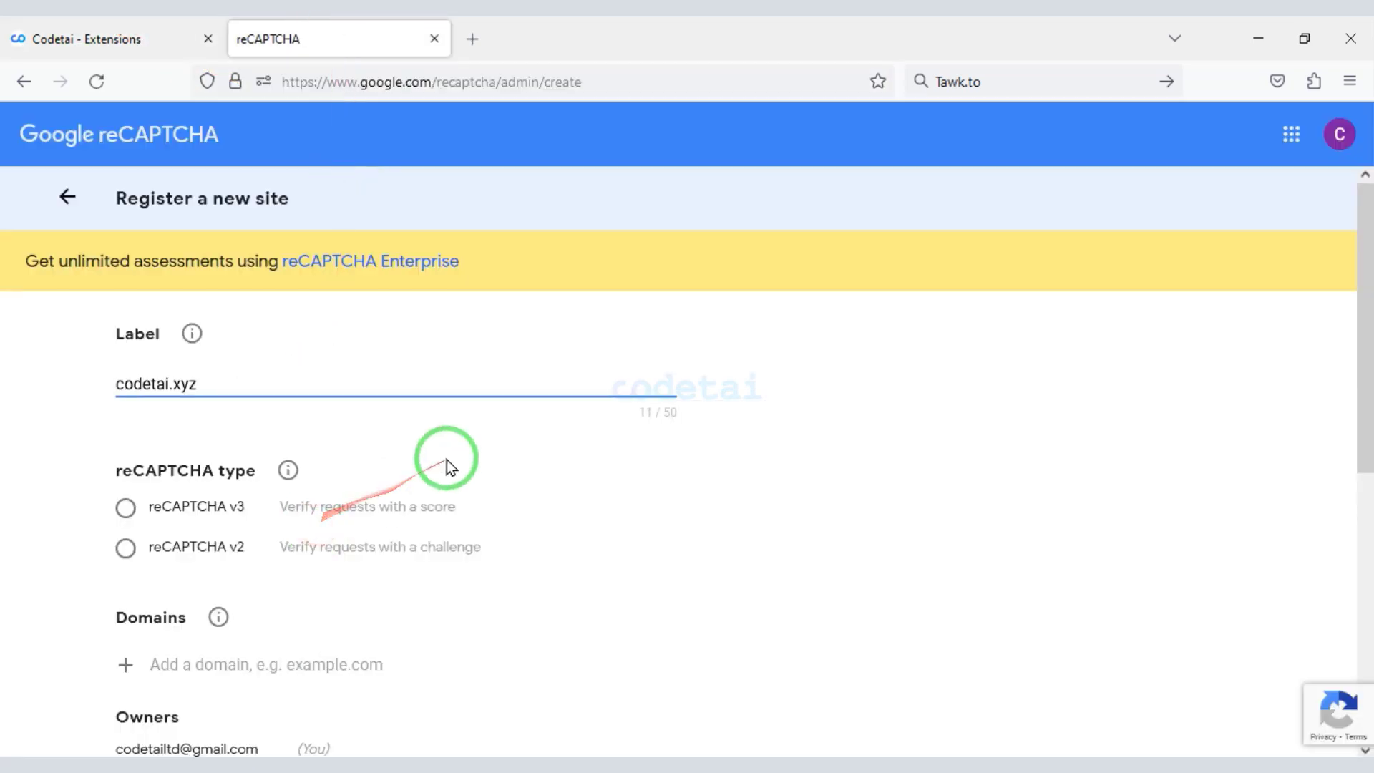
pyautogui.scroll(-2, 444, 466)
pyautogui.click(125, 378)
pyautogui.moveTo(1364, 501); pyautogui.dragTo(1362, 583)
pyautogui.rightClick(239, 462)
pyautogui.click(288, 547)
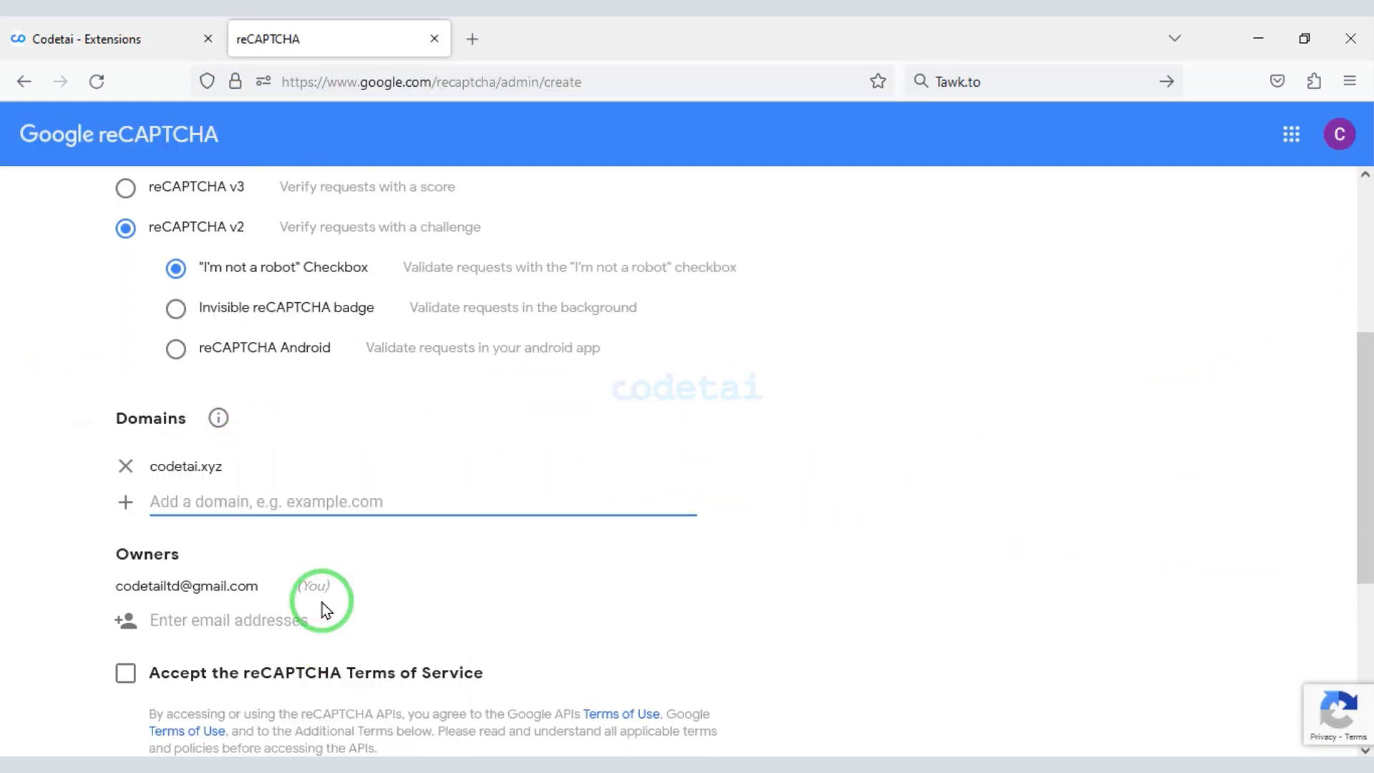
pyautogui.moveTo(1362, 419); pyautogui.dragTo(1362, 555)
pyautogui.click(126, 336)
pyautogui.click(269, 646)
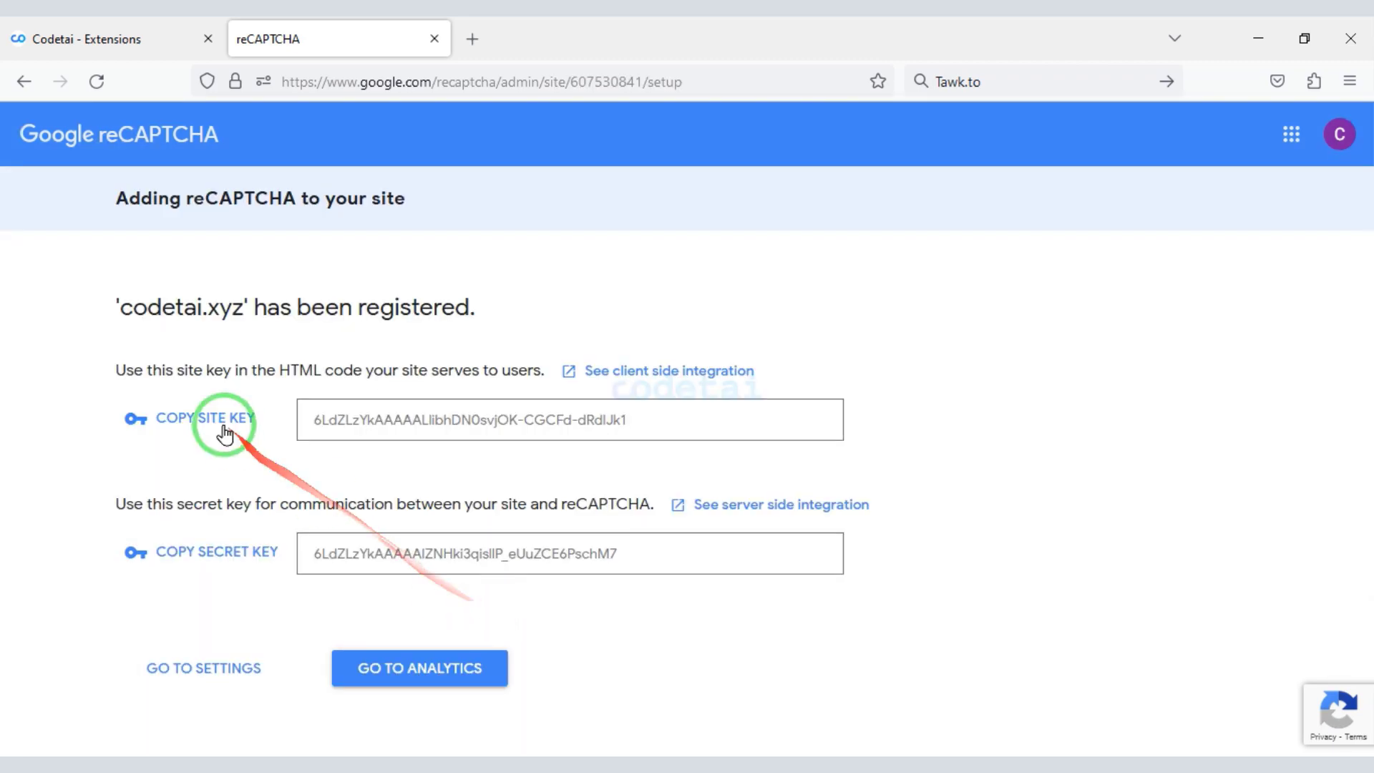
# Enter the new Site Key and Secret Key into Google Recaptcha 2, save, and enable it
pyautogui.click(215, 416)
pyautogui.hotkey('ctrl', 'Tab')
pyautogui.tripleClick(782, 259)
pyautogui.hotkey('ctrl', 'v')
pyautogui.click(387, 39)
pyautogui.click(194, 556)
pyautogui.click(107, 39)
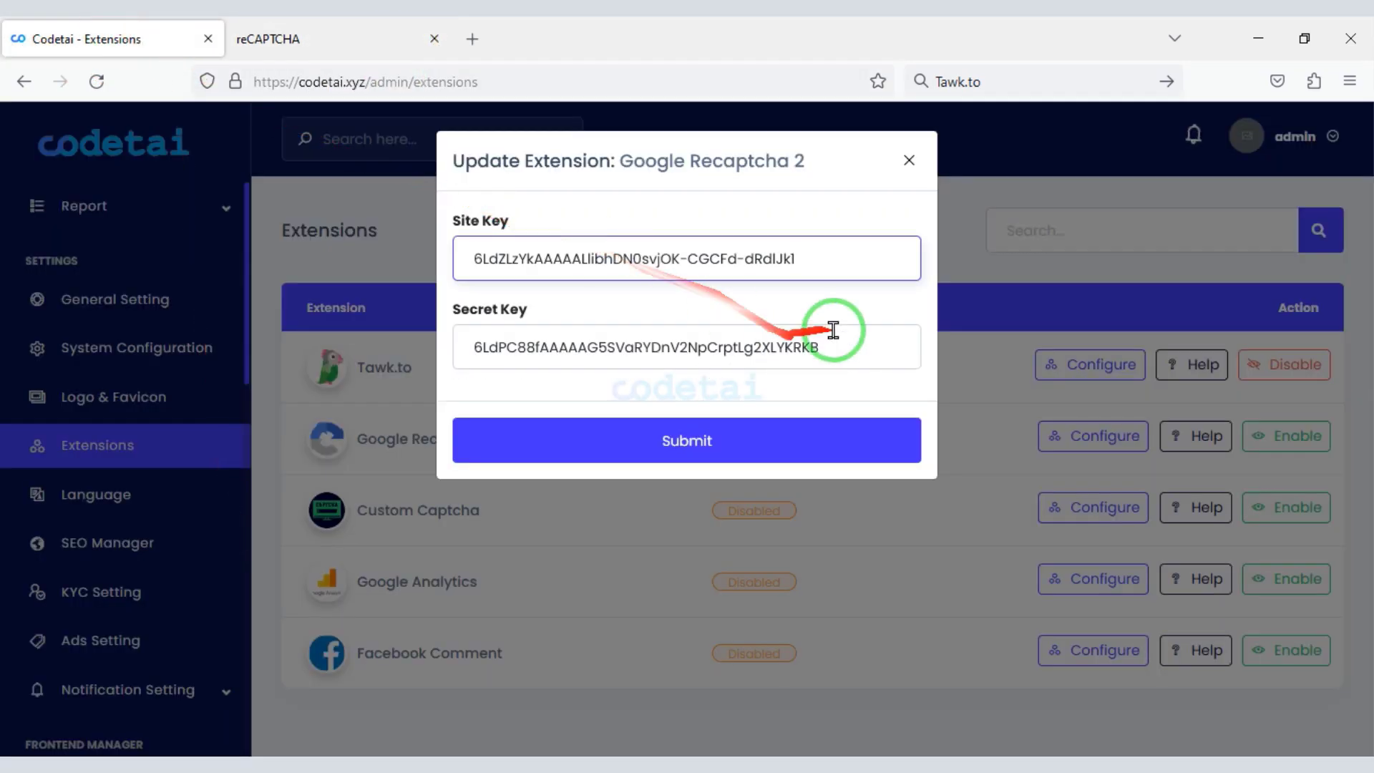
pyautogui.tripleClick(828, 343)
pyautogui.hotkey('ctrl', 'v')
pyautogui.click(647, 440)
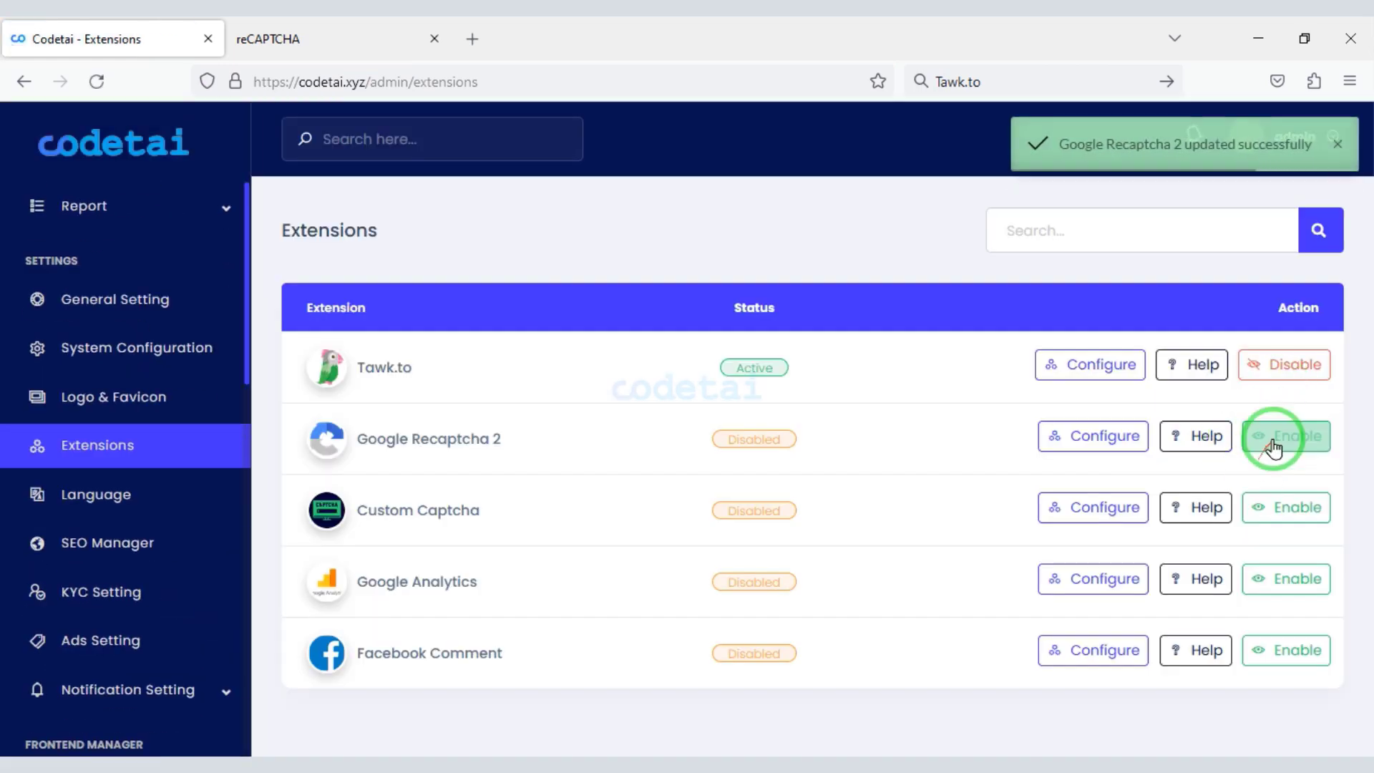
pyautogui.click(1273, 447)
pyautogui.click(873, 280)
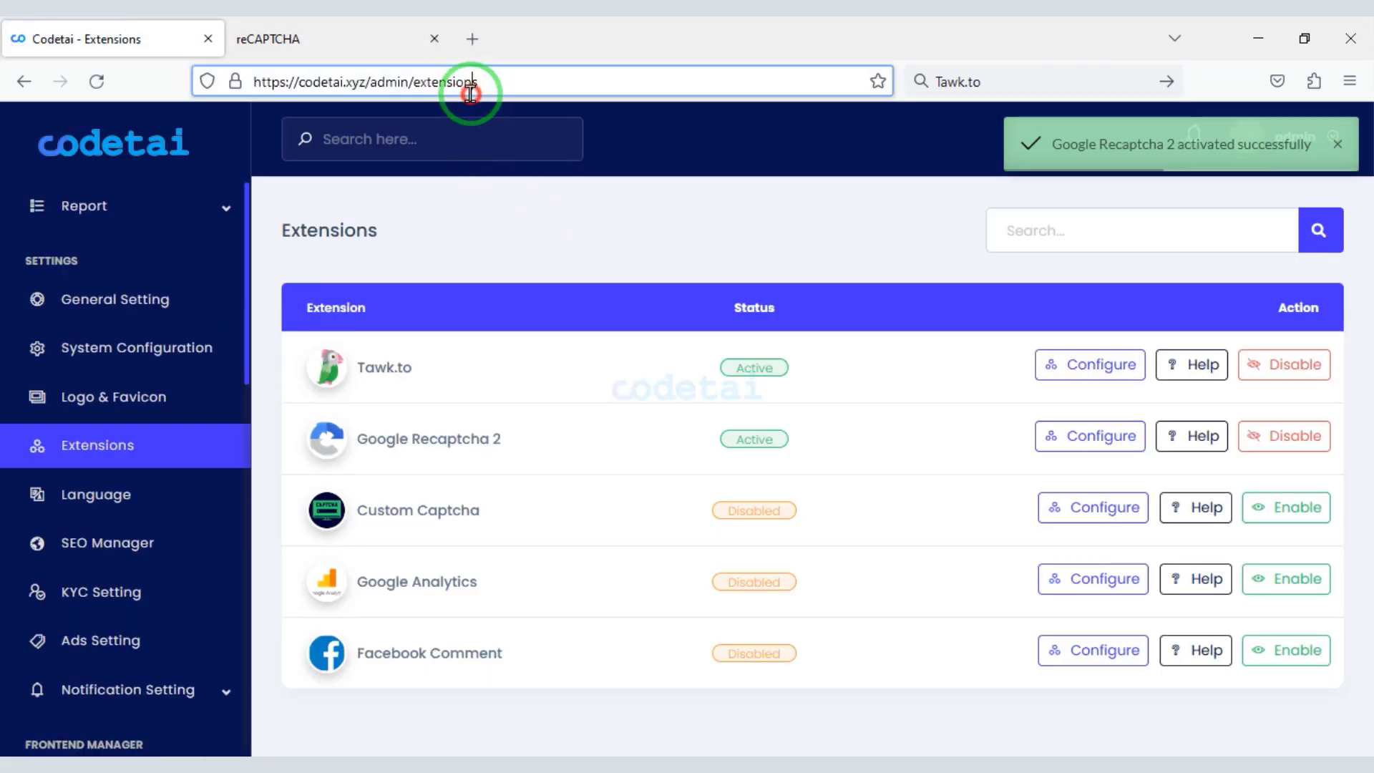
# Check the codetai.xyz Registration page shows the reCAPTCHA, then close the reCAPTCHA console tab
pyautogui.moveTo(443, 122); pyautogui.dragTo(370, 84)
pyautogui.press('BackSpace')
pyautogui.press('Return')
pyautogui.click(1242, 138)
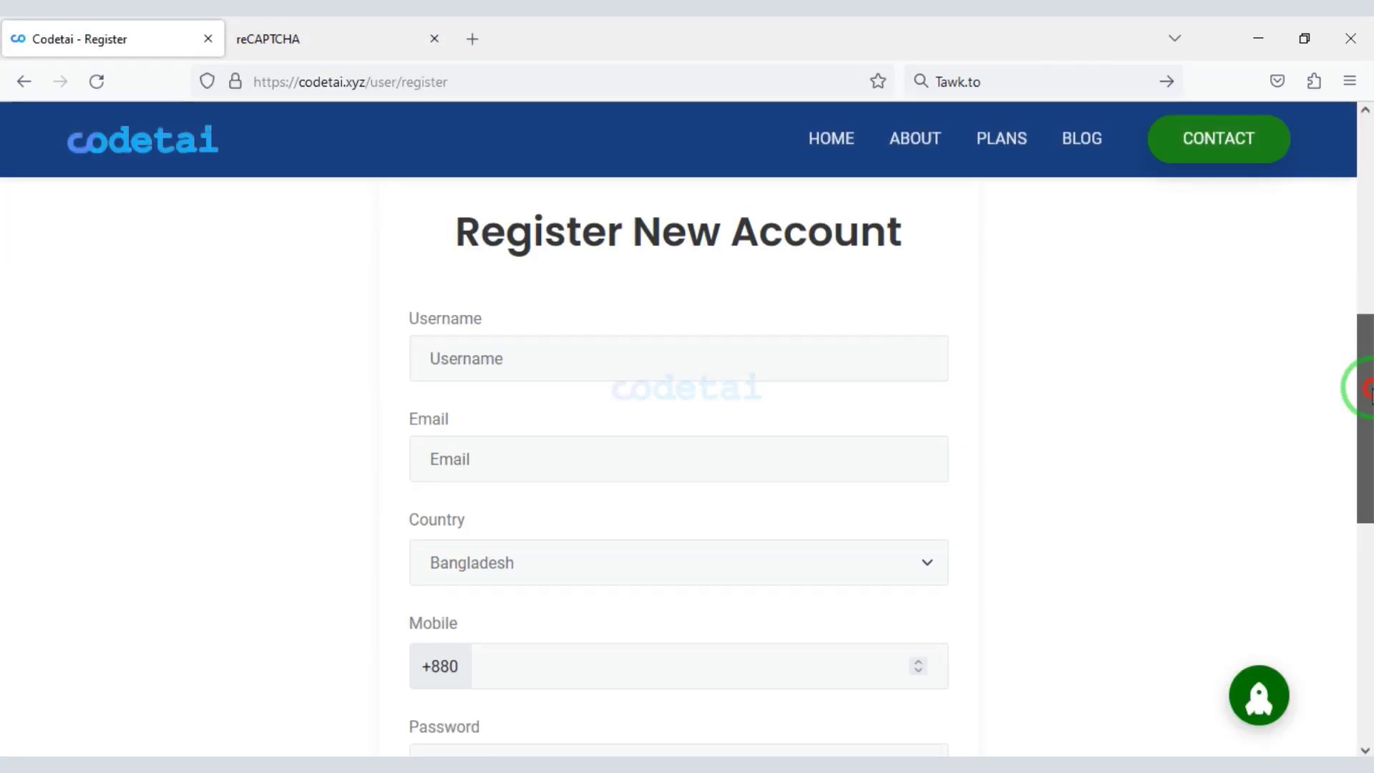
pyautogui.scroll(-6, 1359, 384)
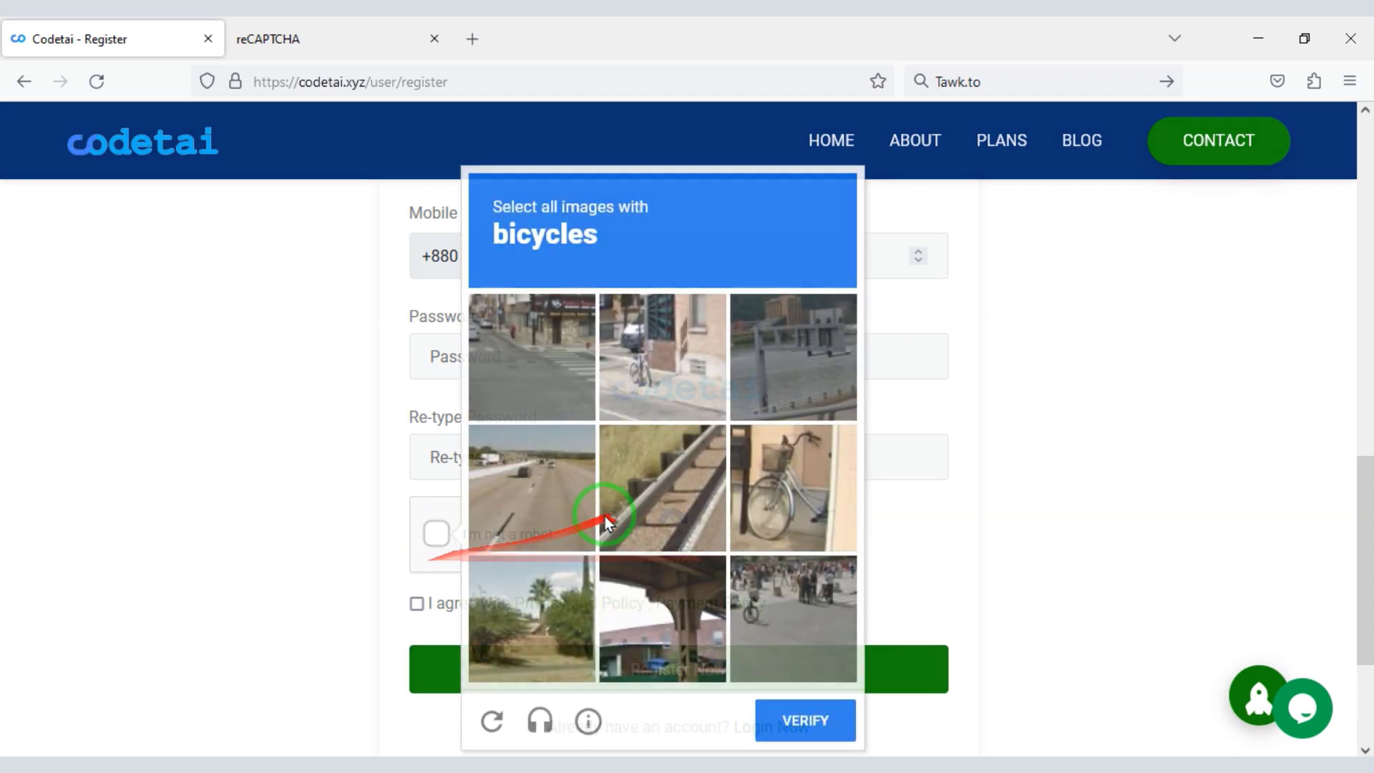
pyautogui.click(313, 32)
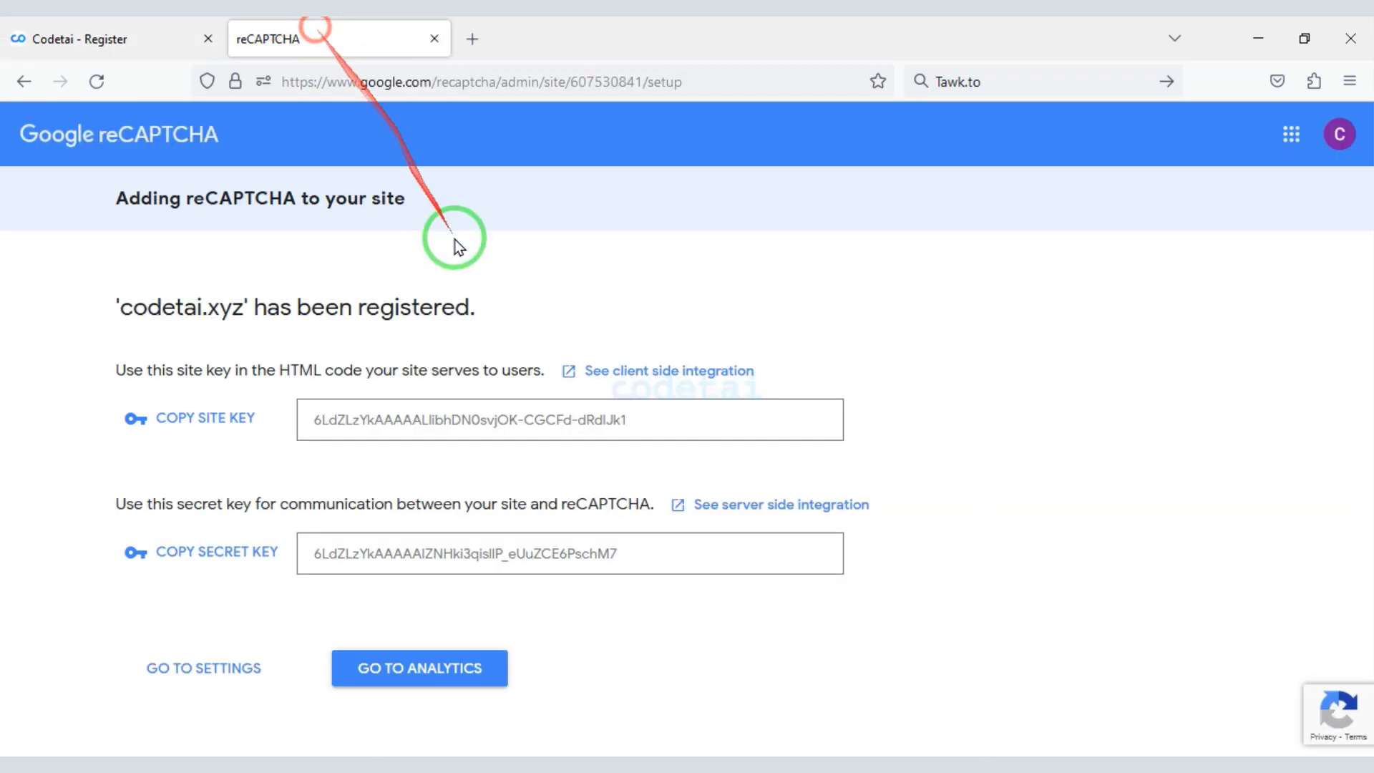
pyautogui.click(434, 38)
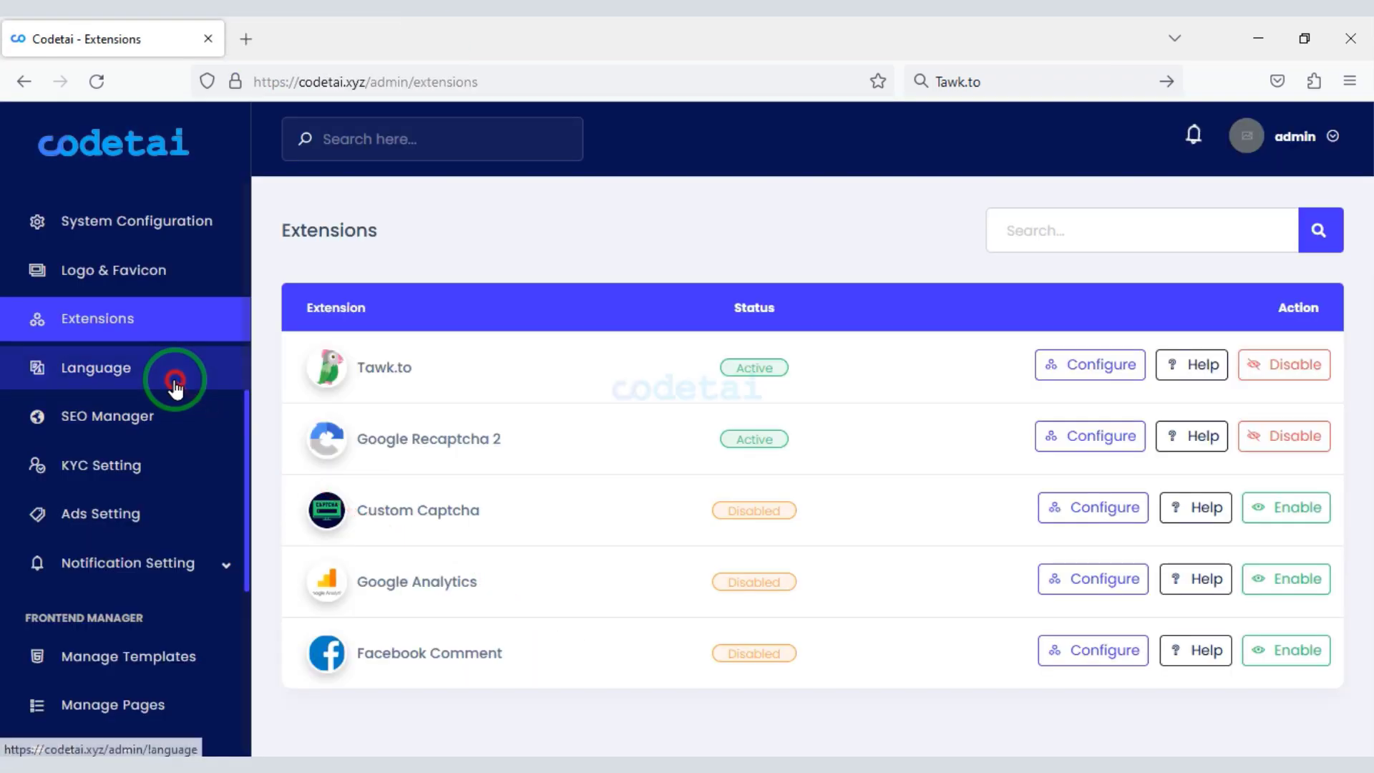
# Review the Language Manager, opening and closing the Add New language form without saving
pyautogui.click(175, 372)
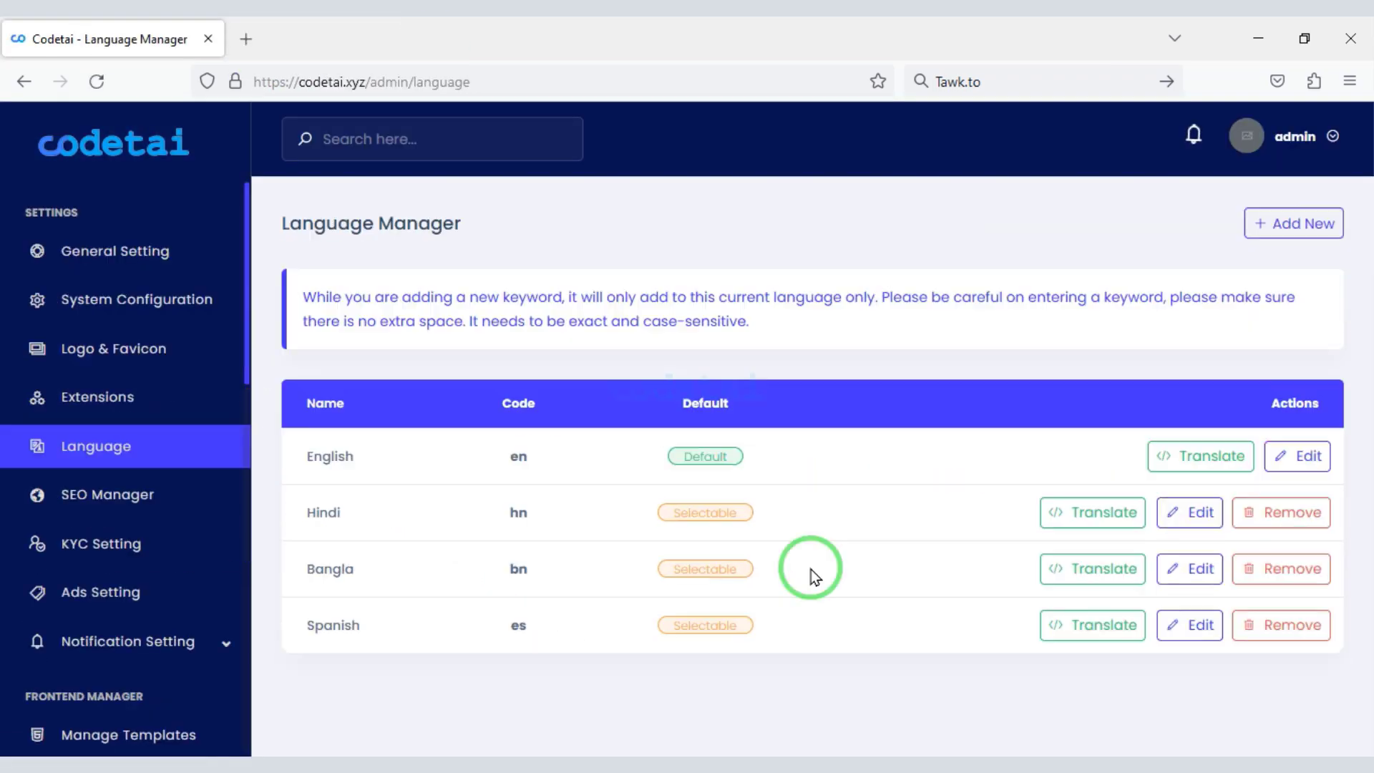
pyautogui.click(1302, 234)
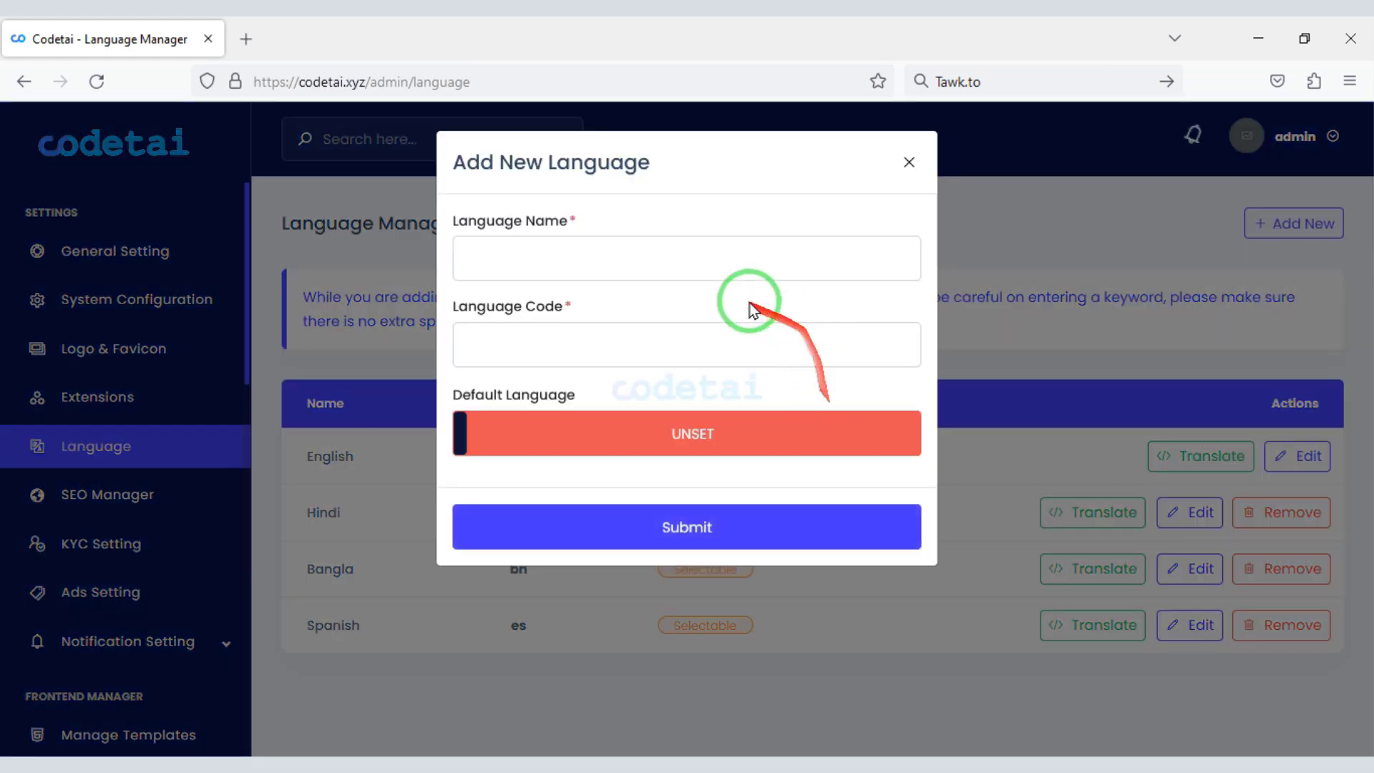
pyautogui.click(731, 429)
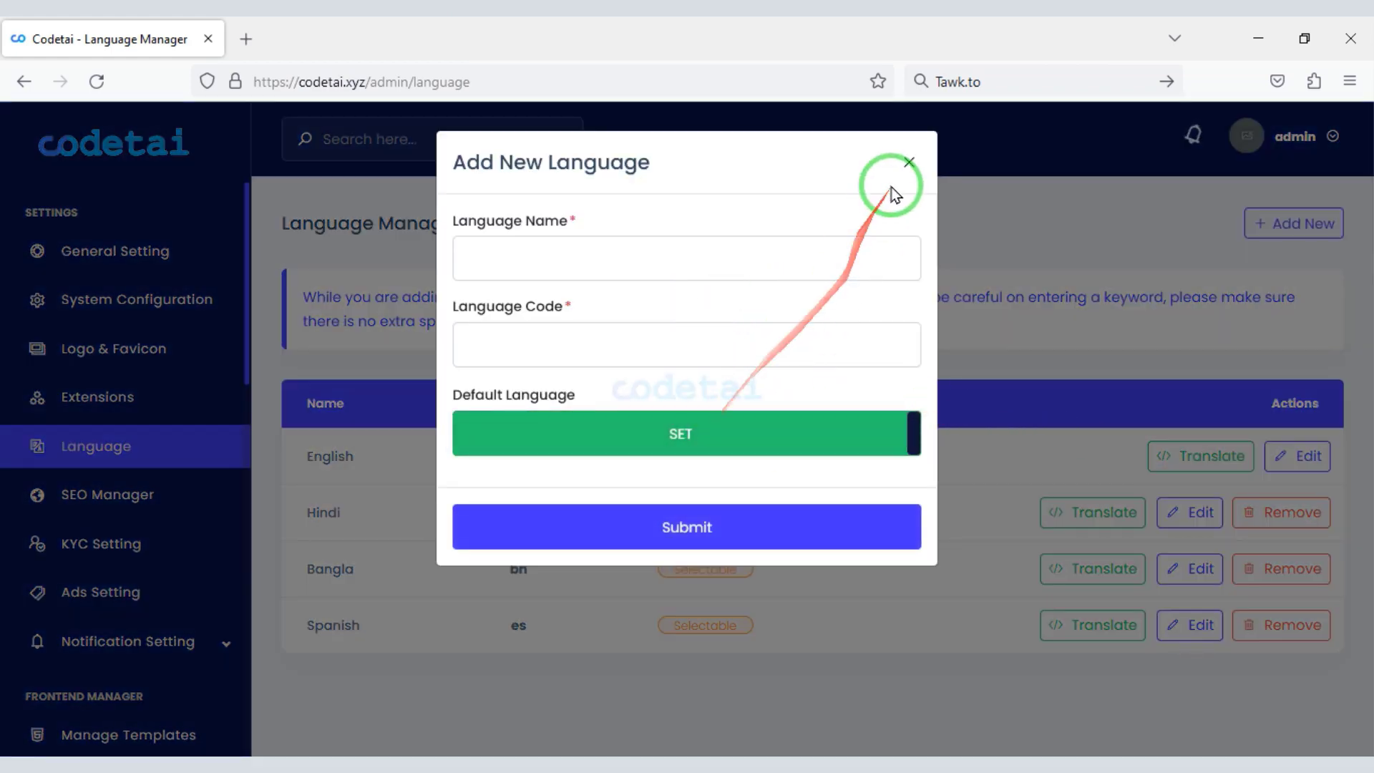
pyautogui.click(902, 164)
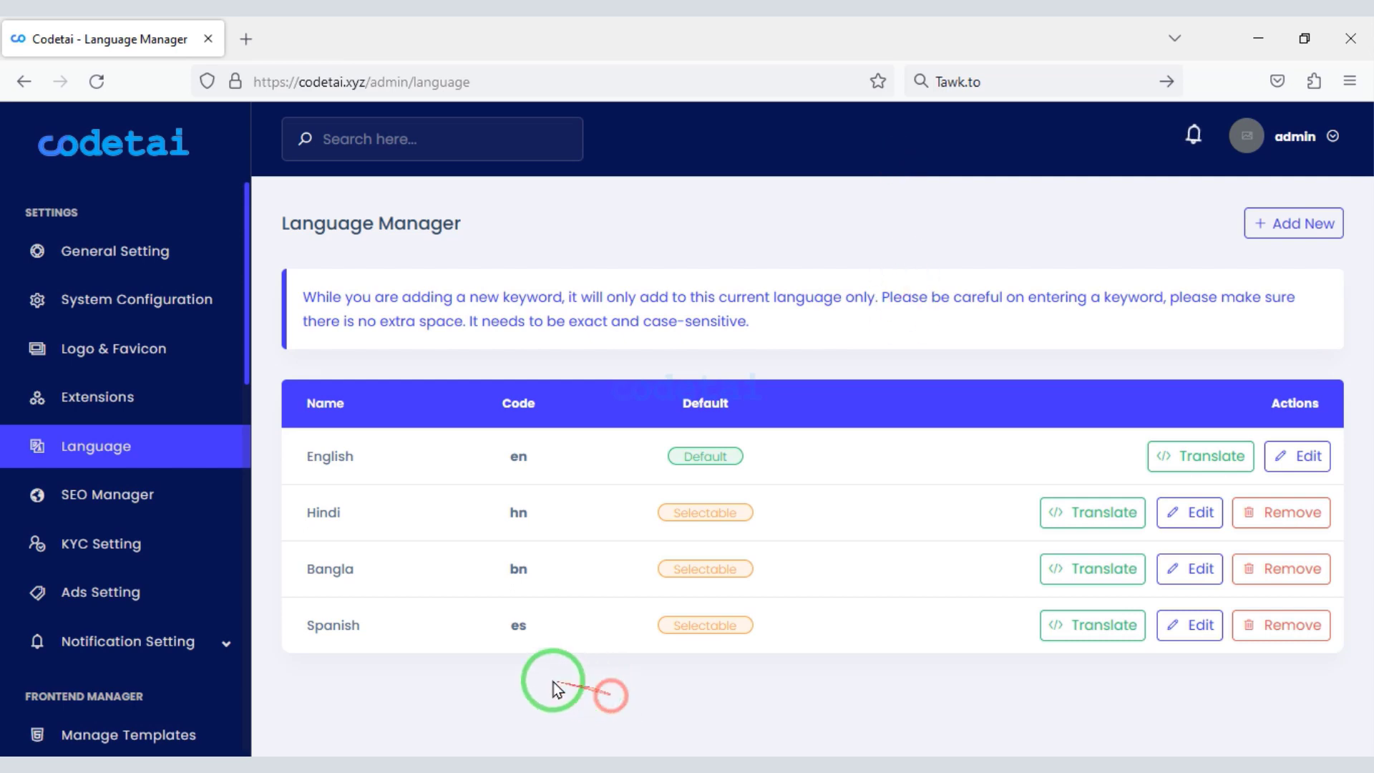
# Look over the SEO Configuration page unchanged, then go to KYC Setting
pyautogui.click(126, 496)
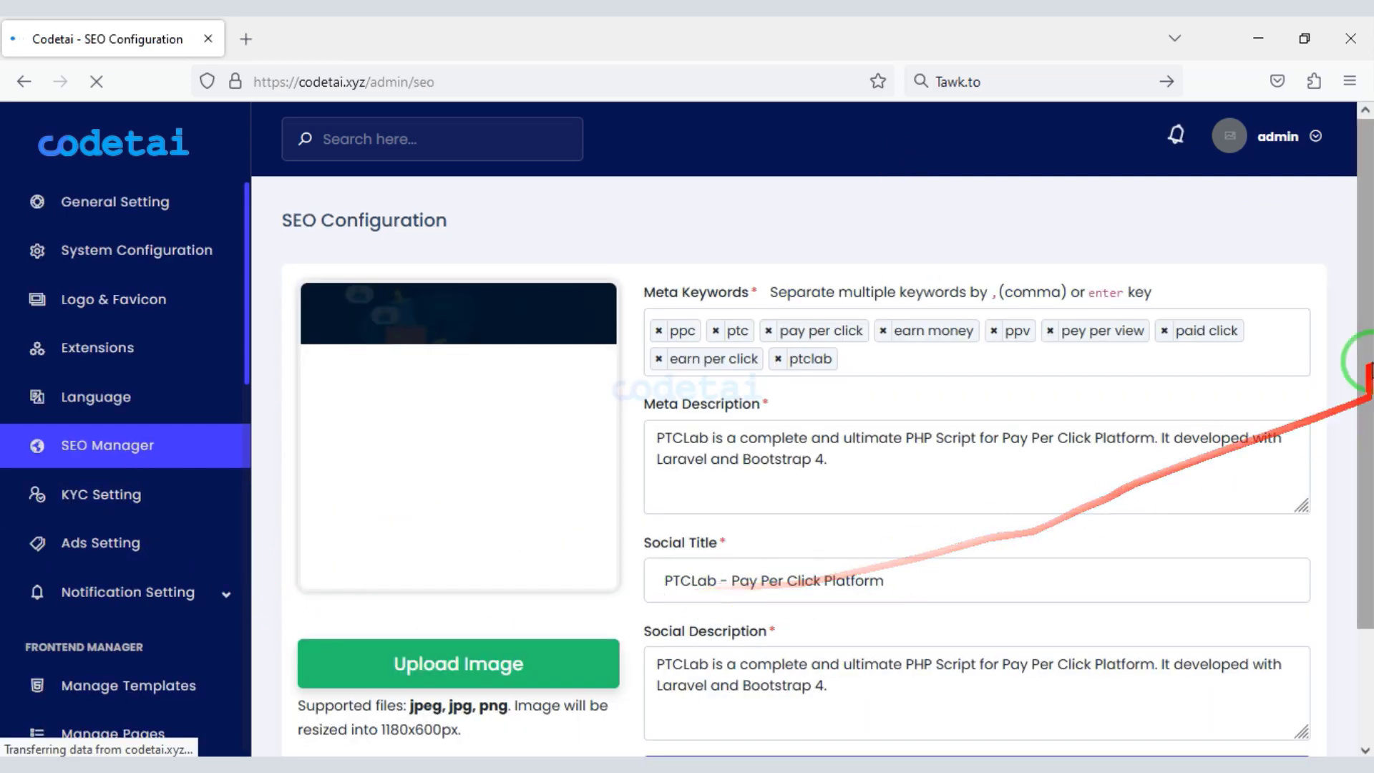
pyautogui.scroll(-1, 1369, 403)
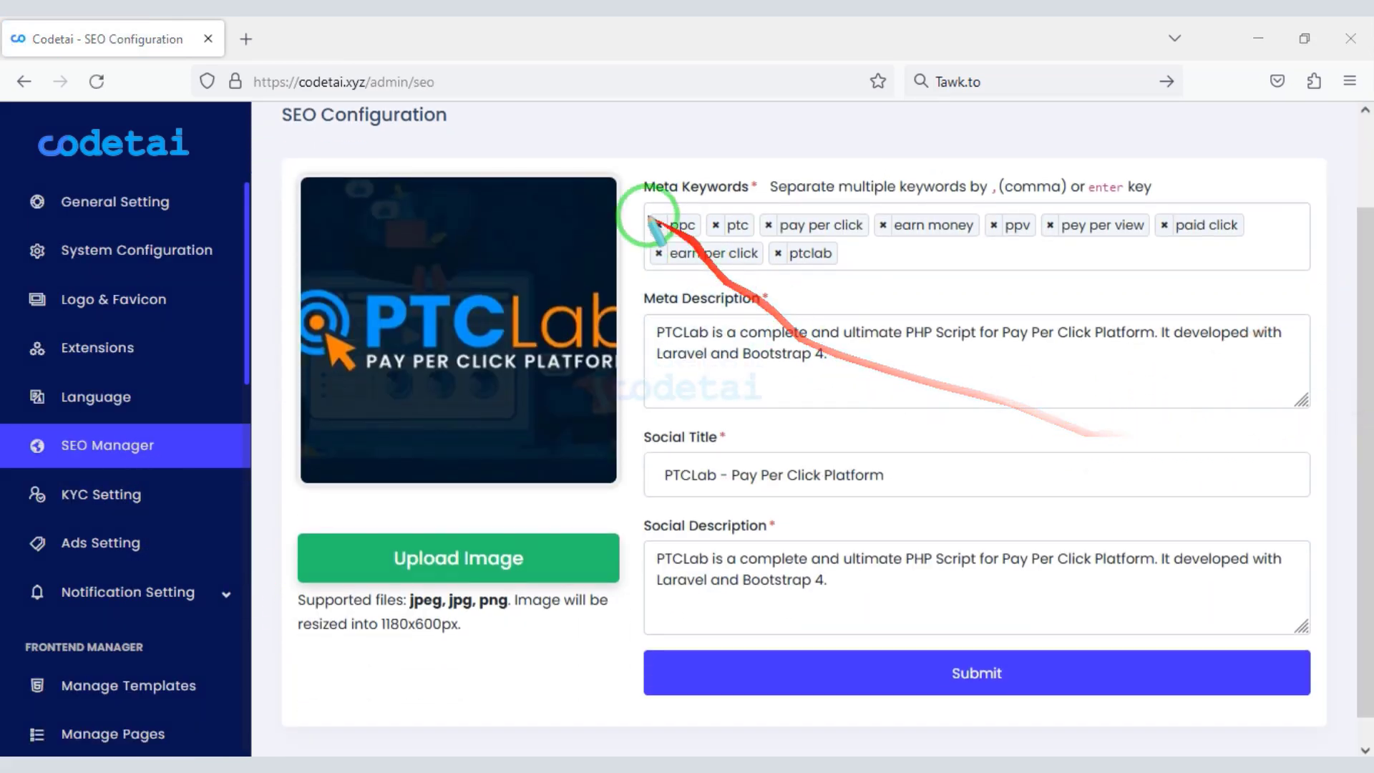
pyautogui.moveTo(639, 179)
pyautogui.mouseDown()
pyautogui.moveTo(1137, 607)
pyautogui.moveTo(1329, 558)
pyautogui.moveTo(1347, 717)
pyautogui.mouseUp()
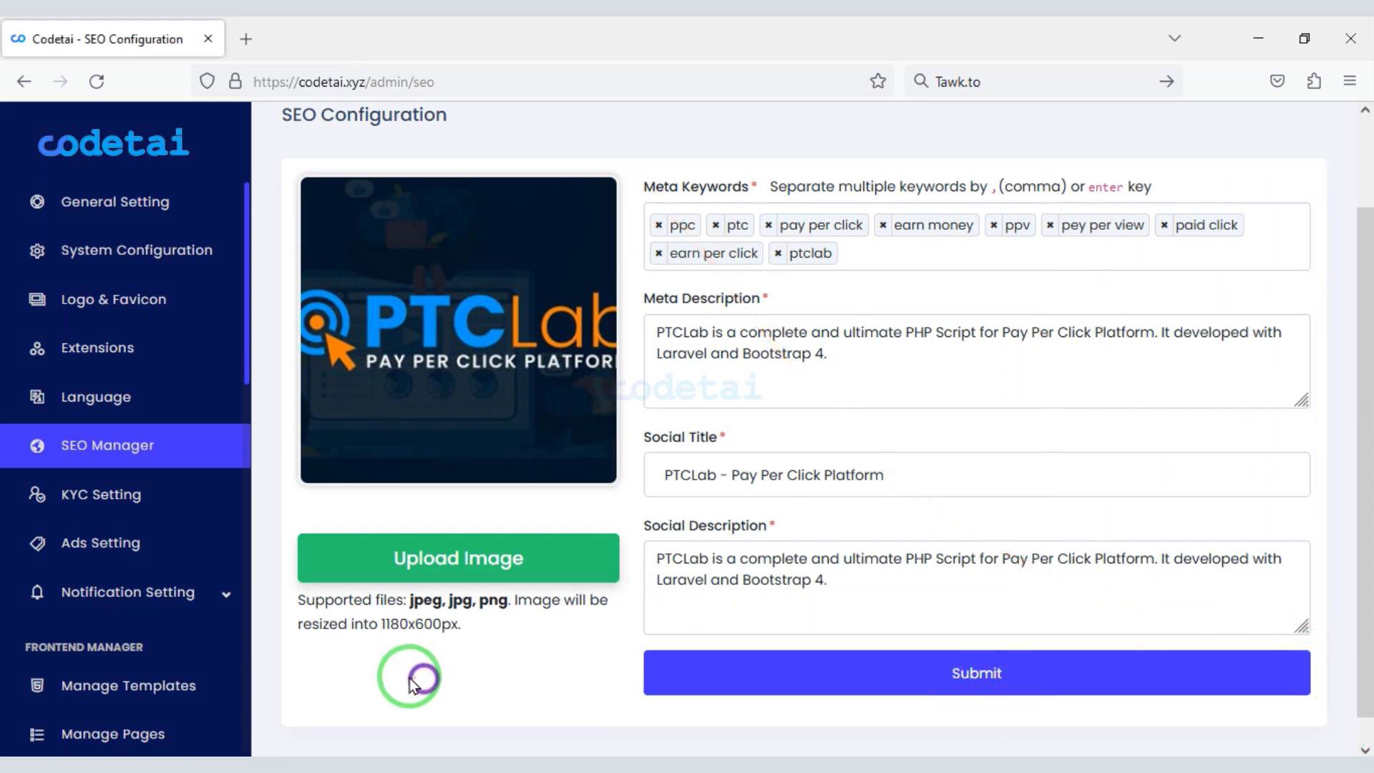
pyautogui.click(147, 499)
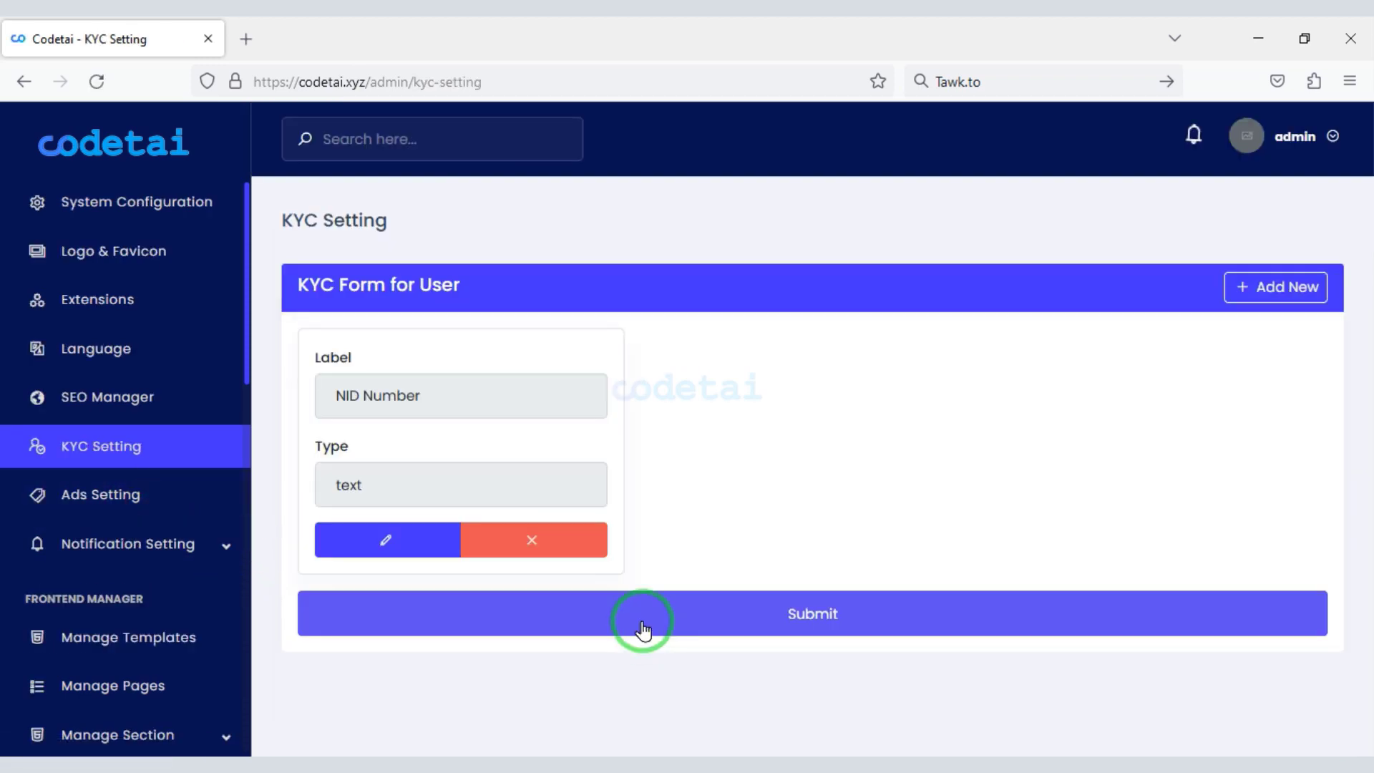
# Inspect the KYC Add New field form and close it without adding a field
pyautogui.click(1271, 294)
pyautogui.click(588, 349)
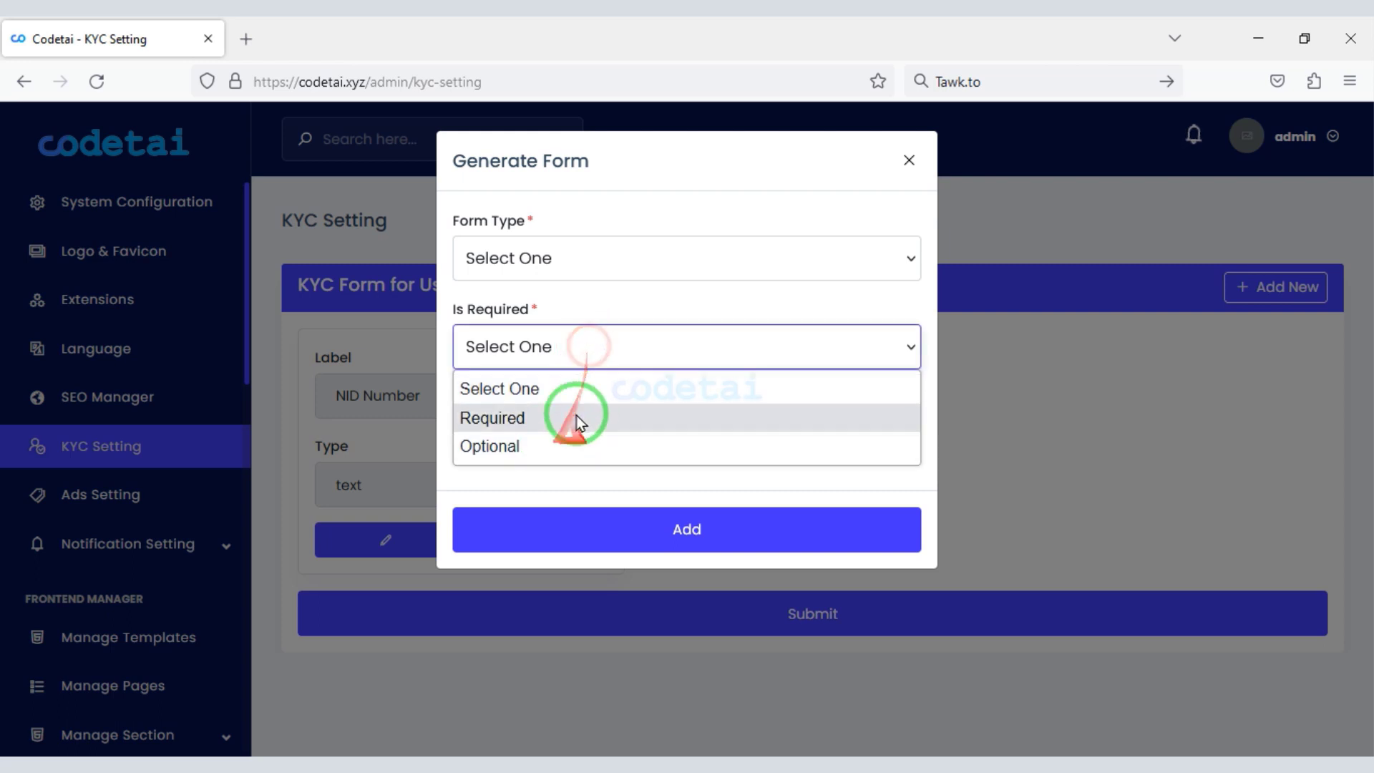
pyautogui.click(592, 261)
pyautogui.click(562, 335)
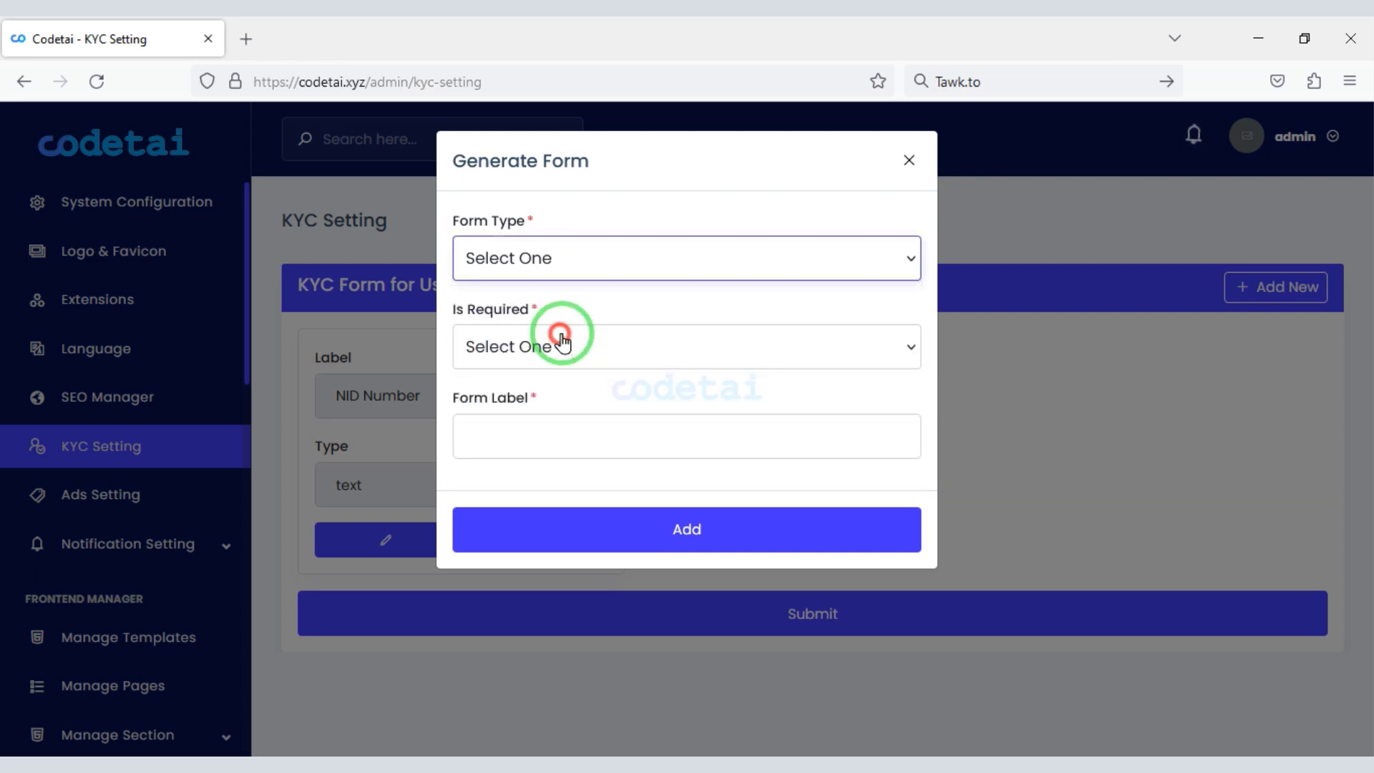
pyautogui.click(607, 442)
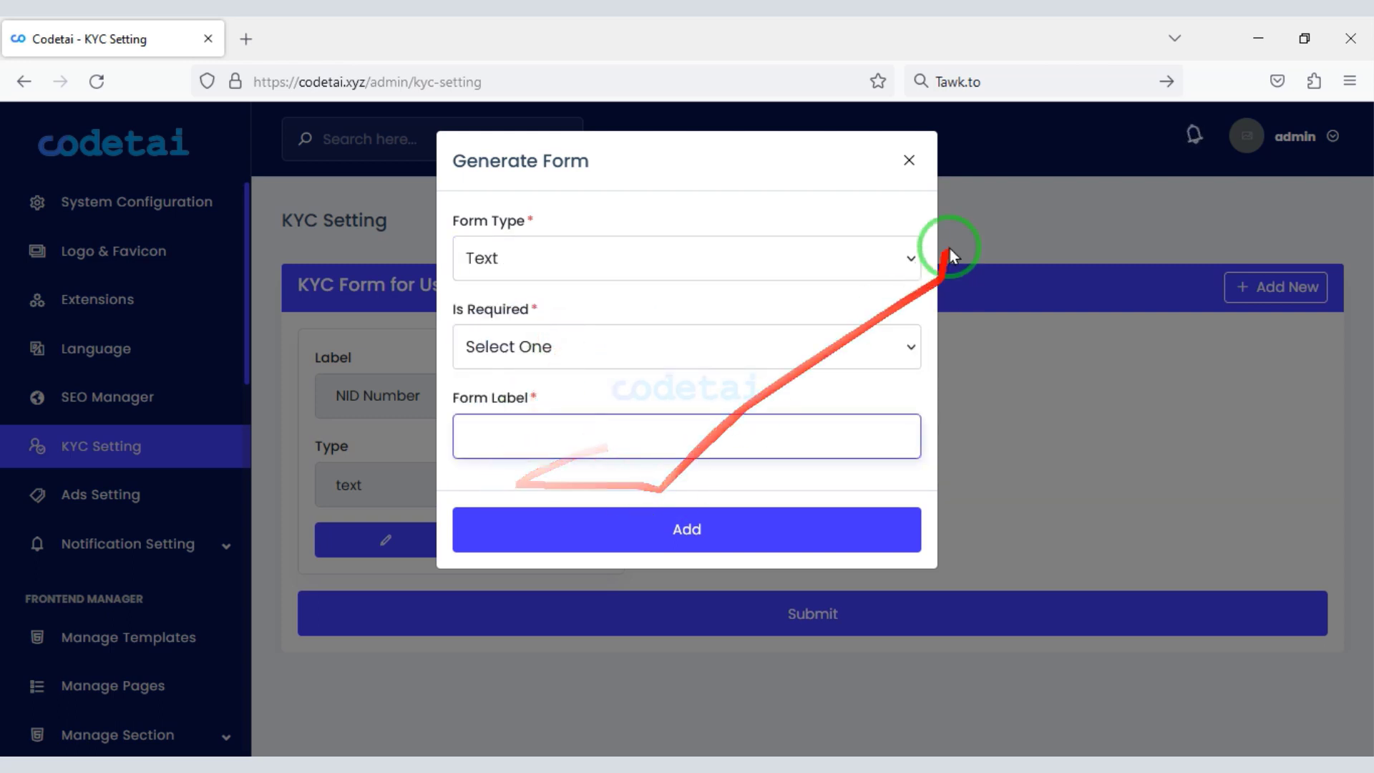
pyautogui.click(908, 159)
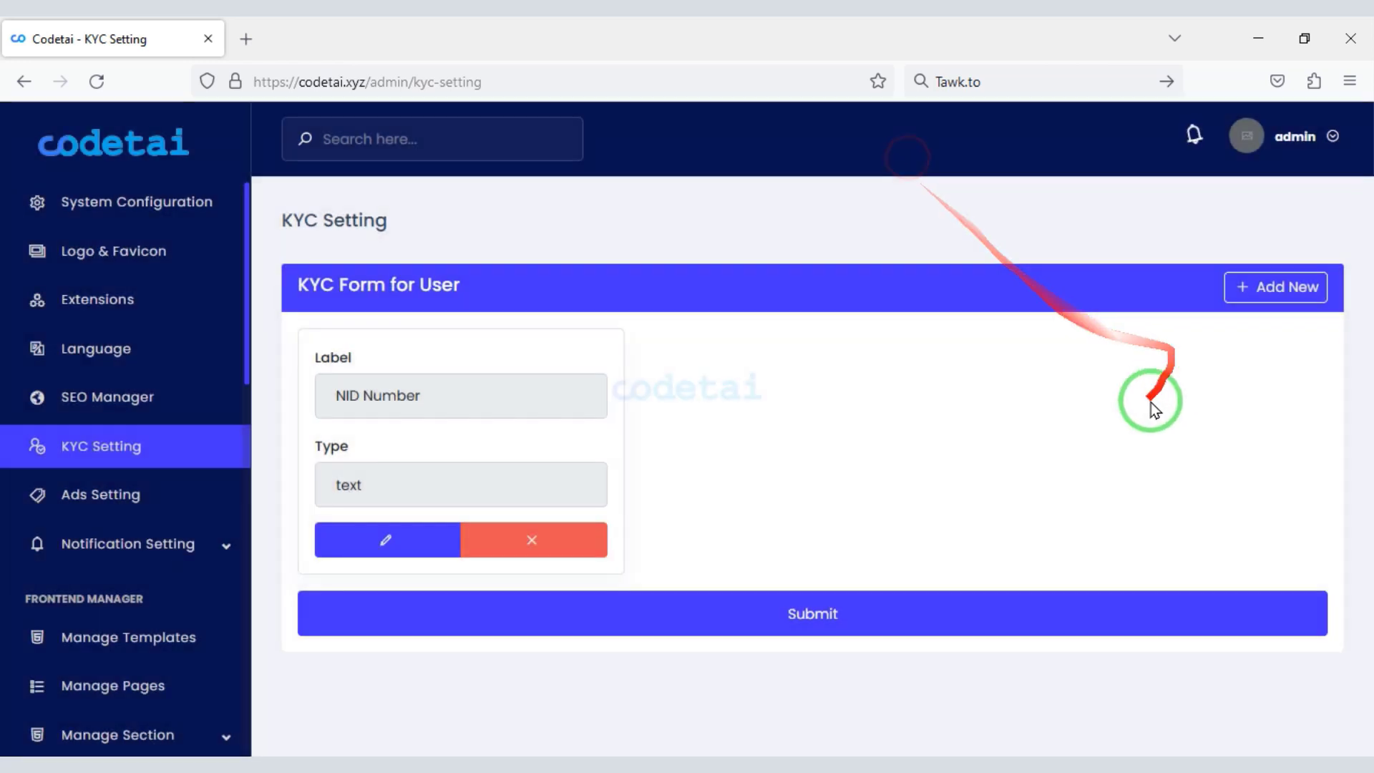
# View Advertisements Setting with 0.25 USD ad prices and 0.15 USD user amounts, then open Email Notification Settings
pyautogui.click(155, 500)
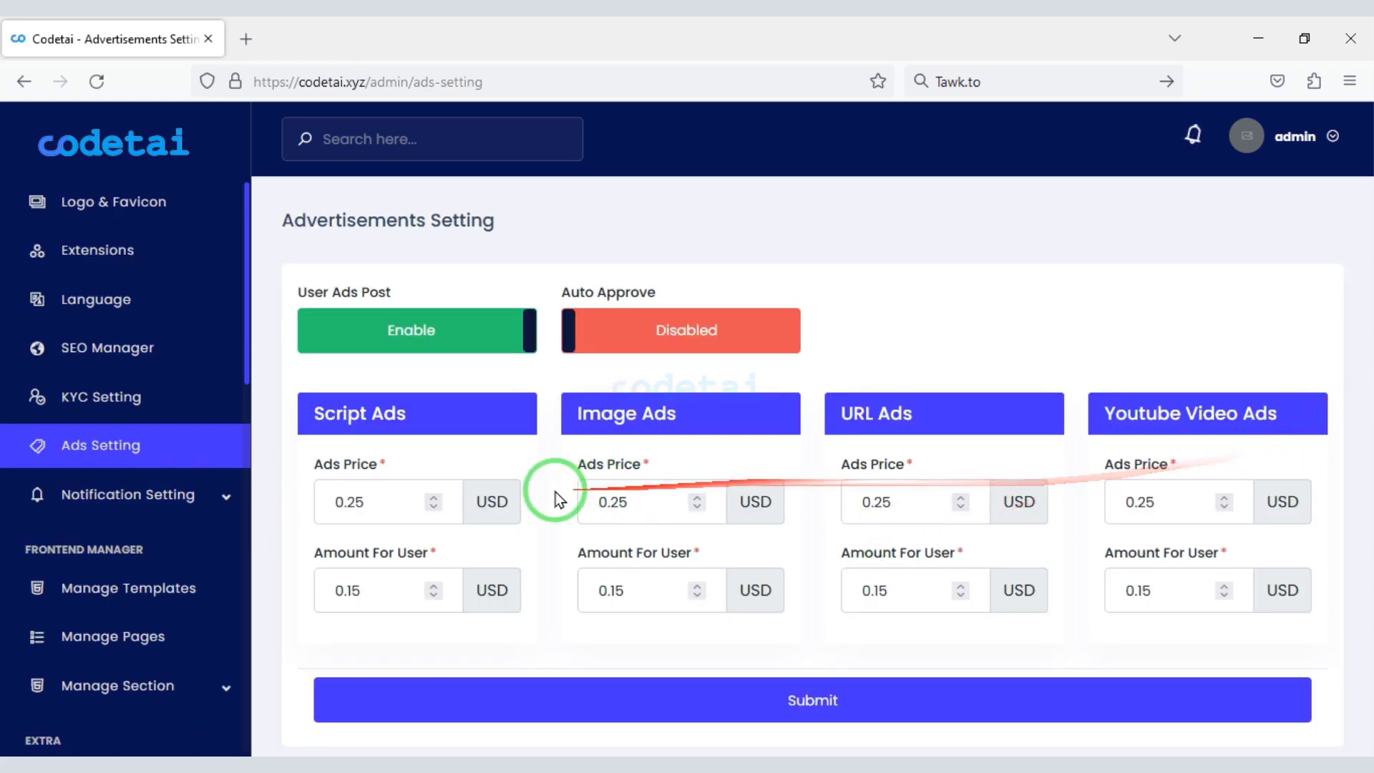
pyautogui.moveTo(281, 390)
pyautogui.mouseDown()
pyautogui.moveTo(1196, 659)
pyautogui.moveTo(1335, 657)
pyautogui.mouseUp()
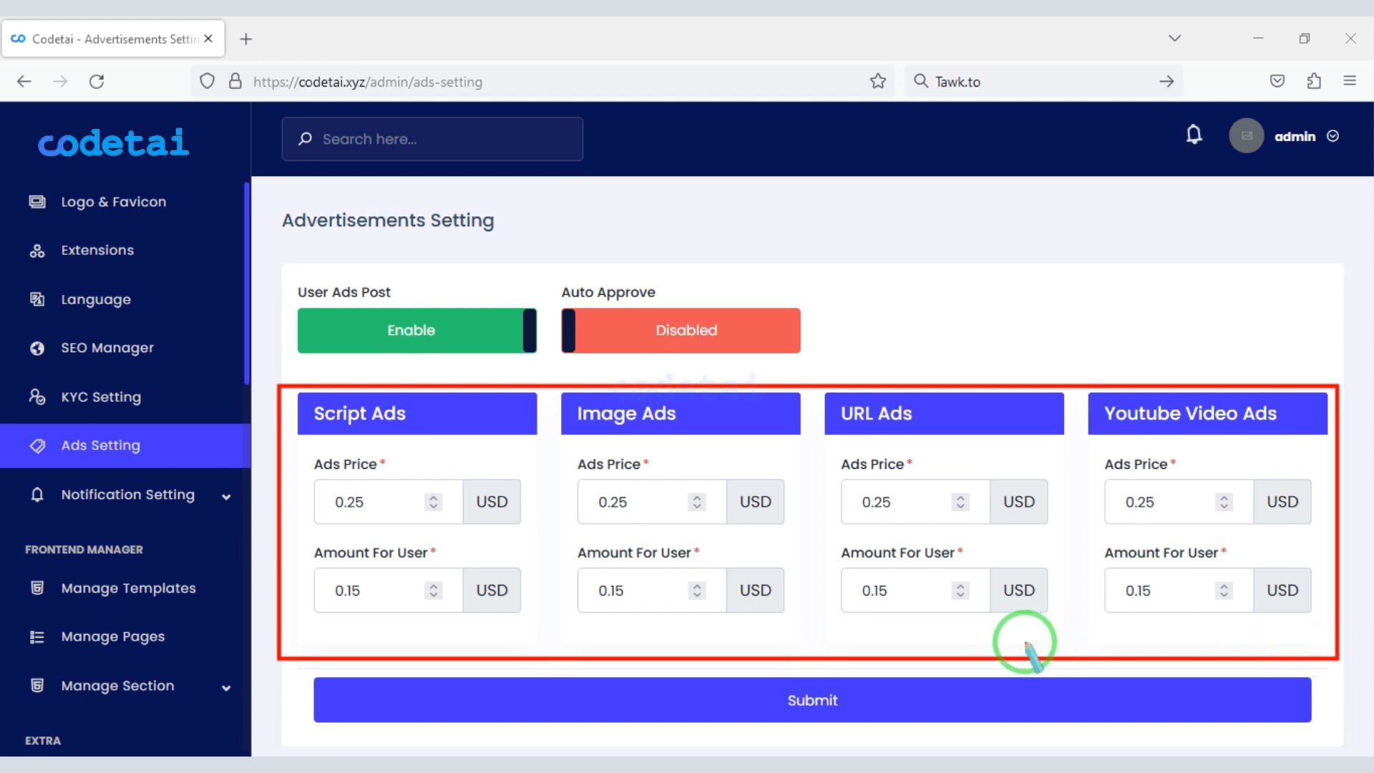
pyautogui.click(118, 494)
pyautogui.click(147, 594)
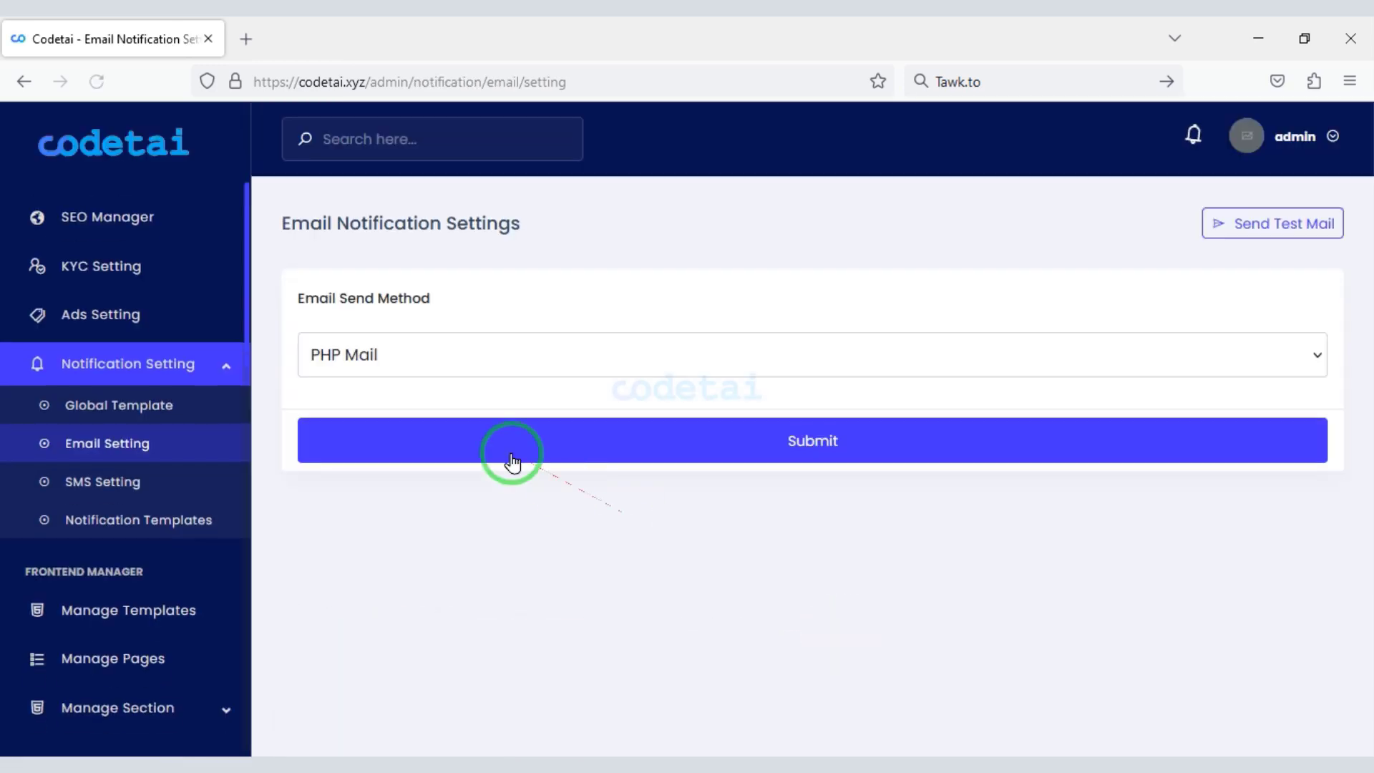
# Set the email send method to SMTP
pyautogui.click(435, 369)
pyautogui.click(414, 423)
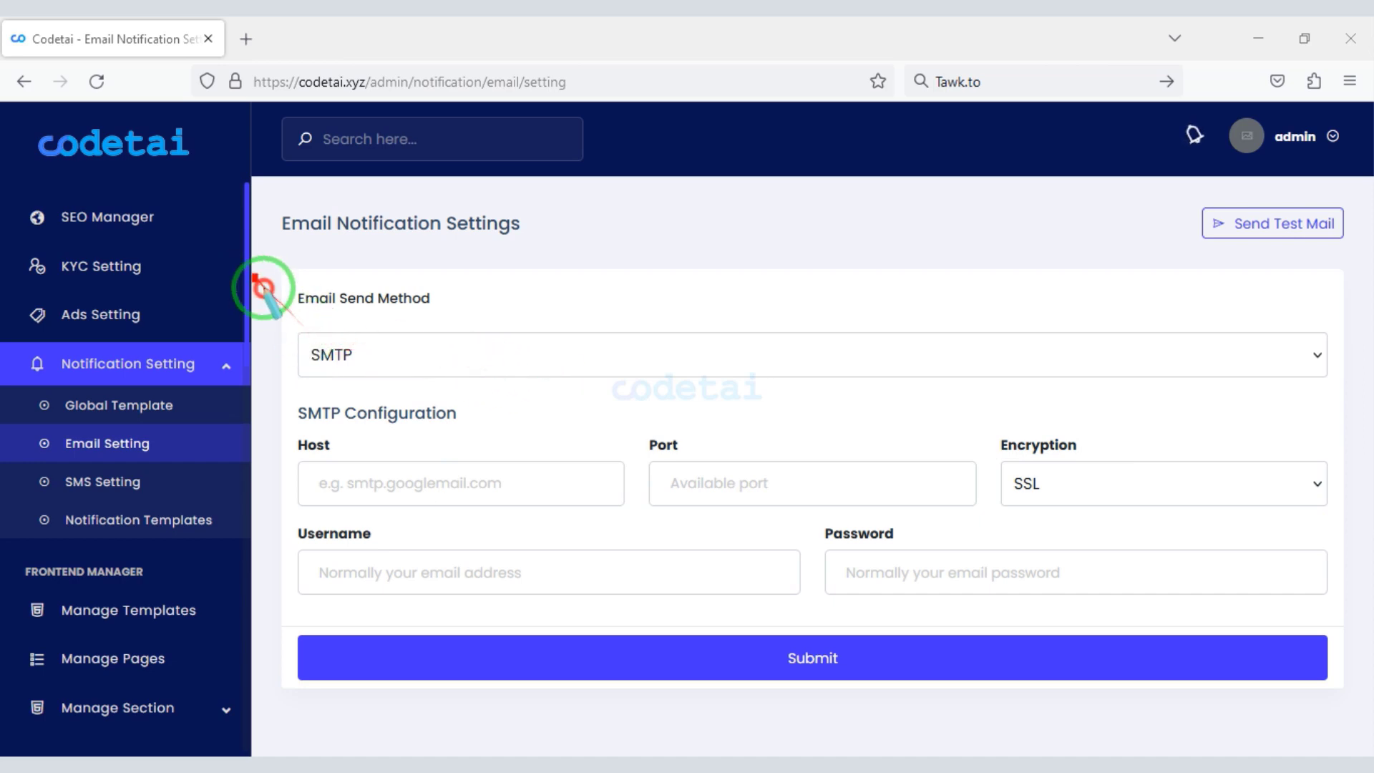
pyautogui.moveTo(255, 277)
pyautogui.mouseDown()
pyautogui.moveTo(1264, 700)
pyautogui.moveTo(1349, 700)
pyautogui.mouseUp()
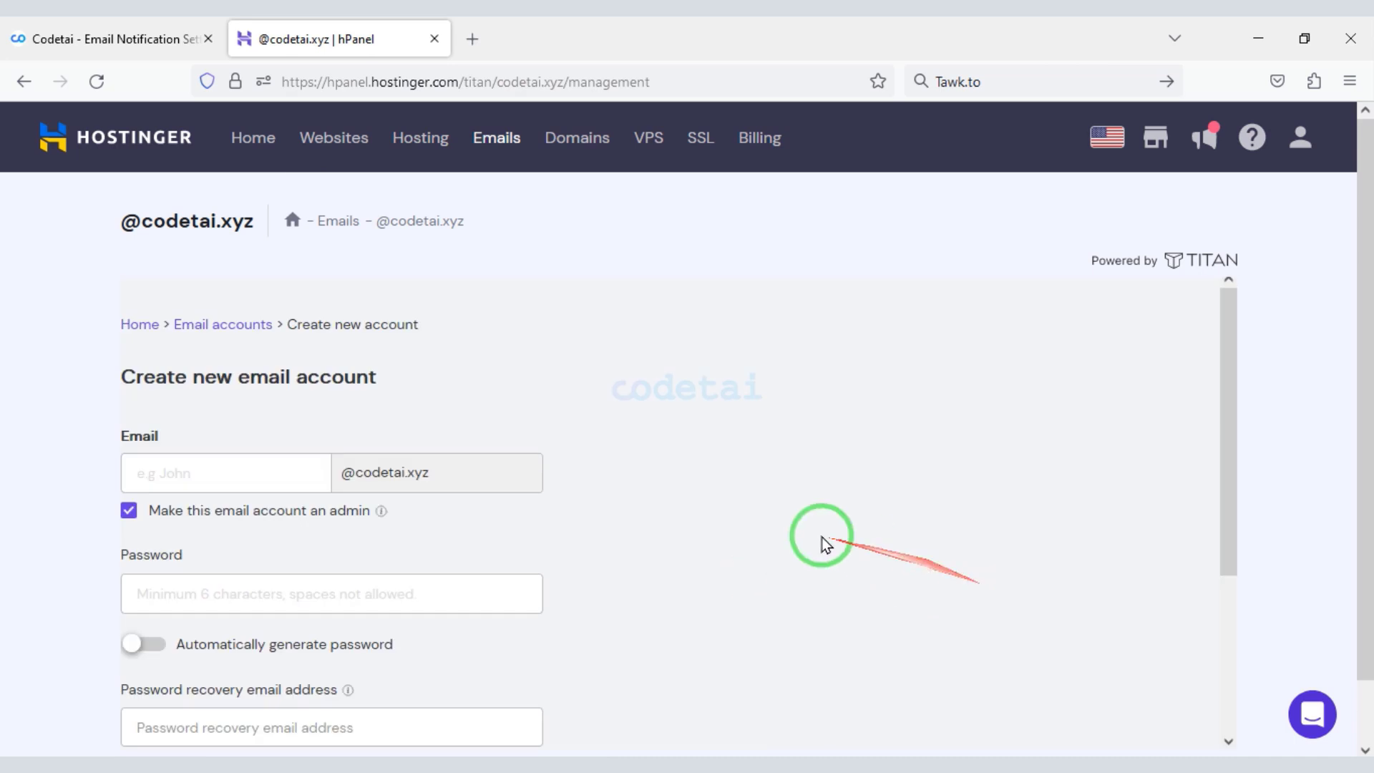
pyautogui.scroll(-2, 824, 544)
# Create a hosting mailbox named 'smtp' with a generated password and use its address as SMTP username
pyautogui.click(195, 360)
pyautogui.write('smtp')
pyautogui.click(516, 466)
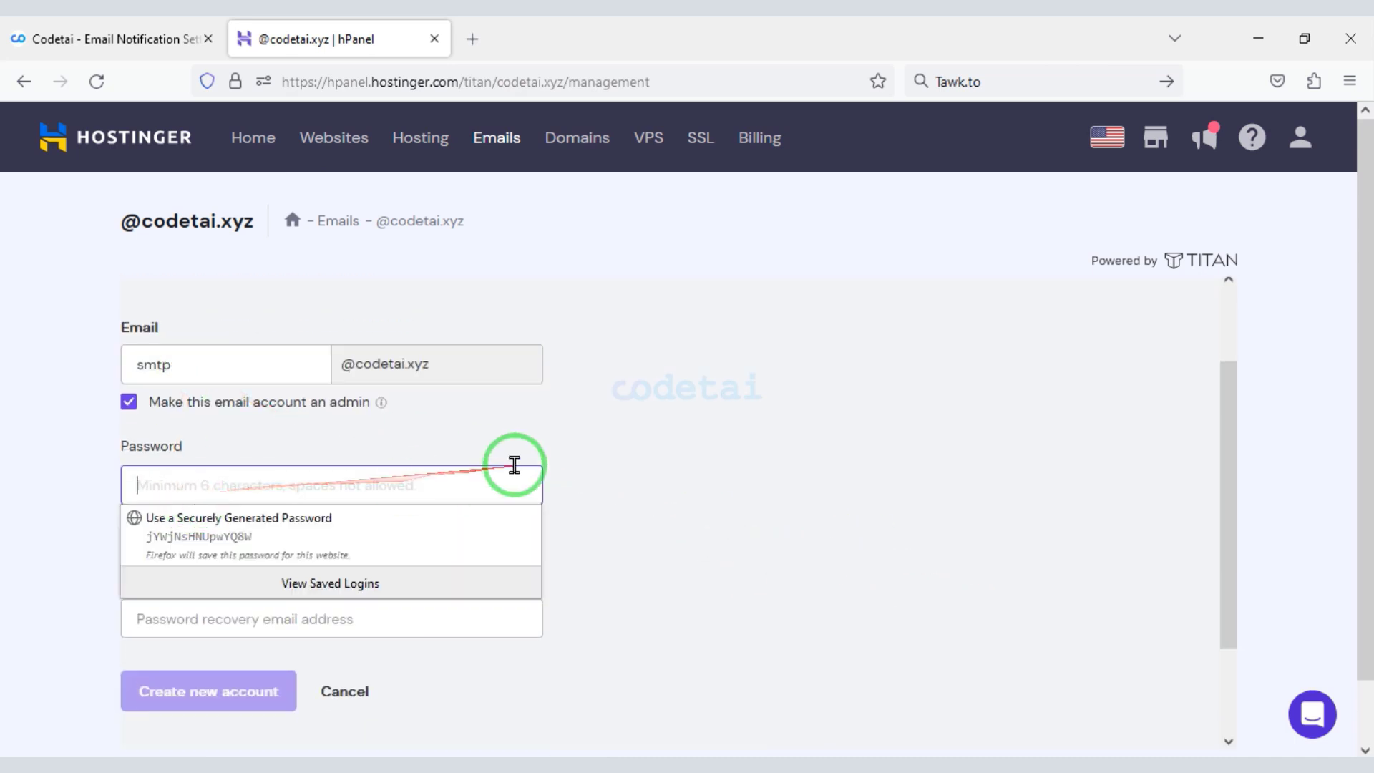
pyautogui.click(146, 535)
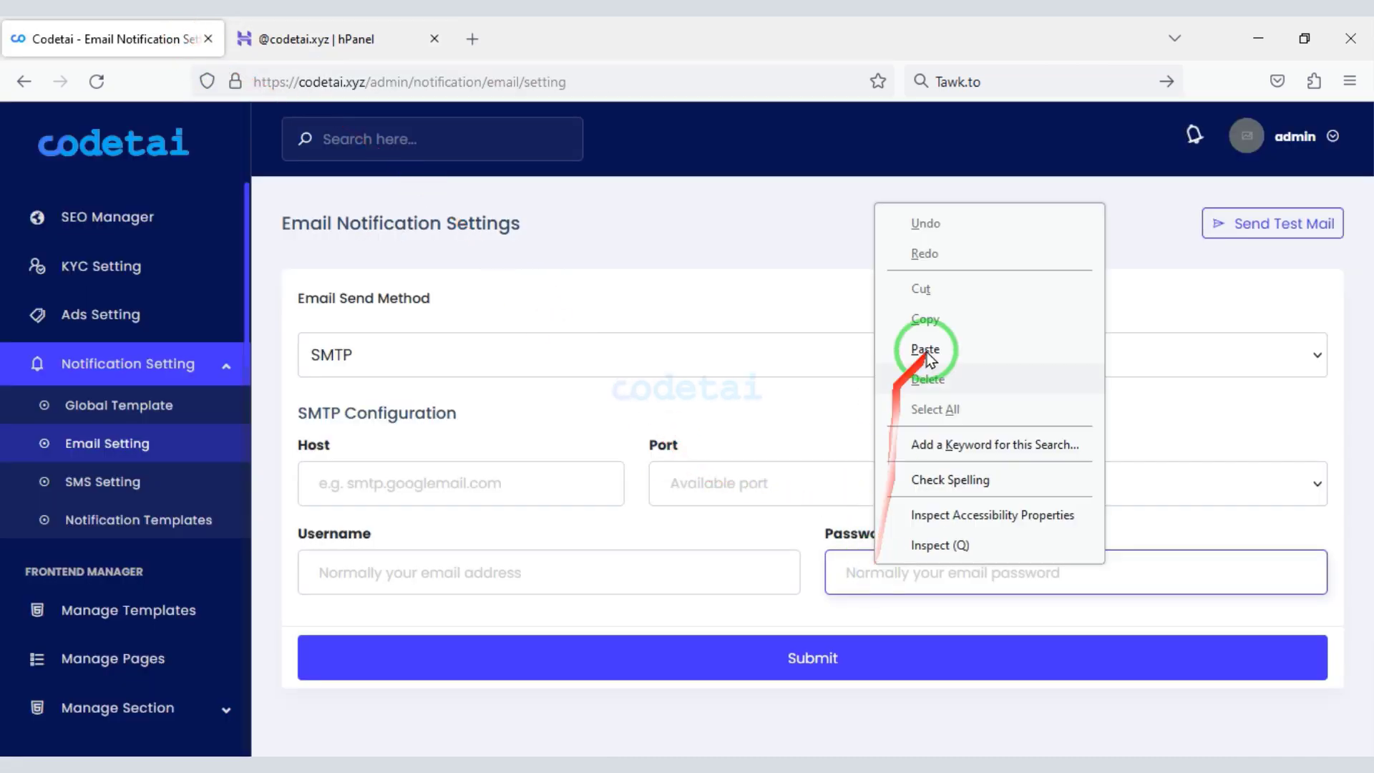
pyautogui.click(262, 618)
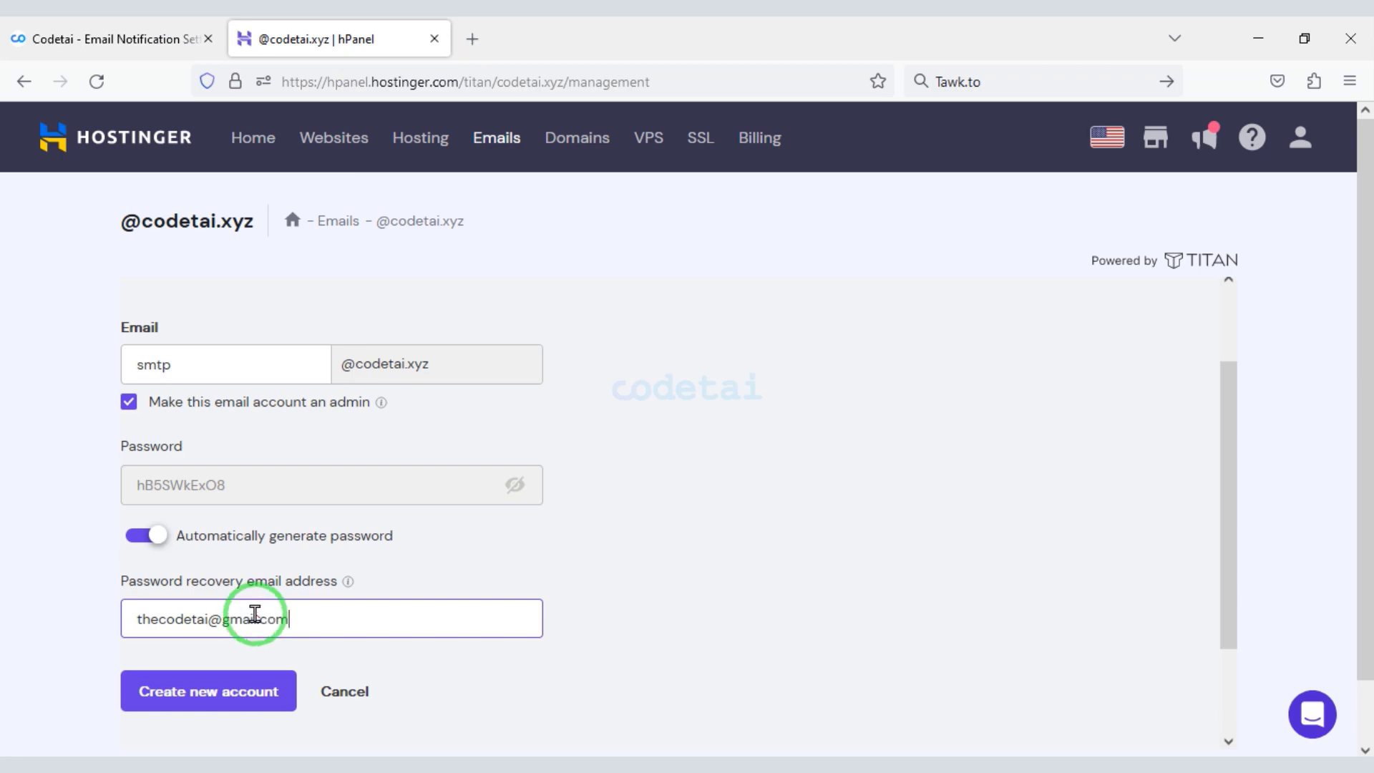
pyautogui.click(243, 688)
pyautogui.moveTo(313, 467); pyautogui.dragTo(188, 467)
pyautogui.click(108, 38)
pyautogui.click(466, 561)
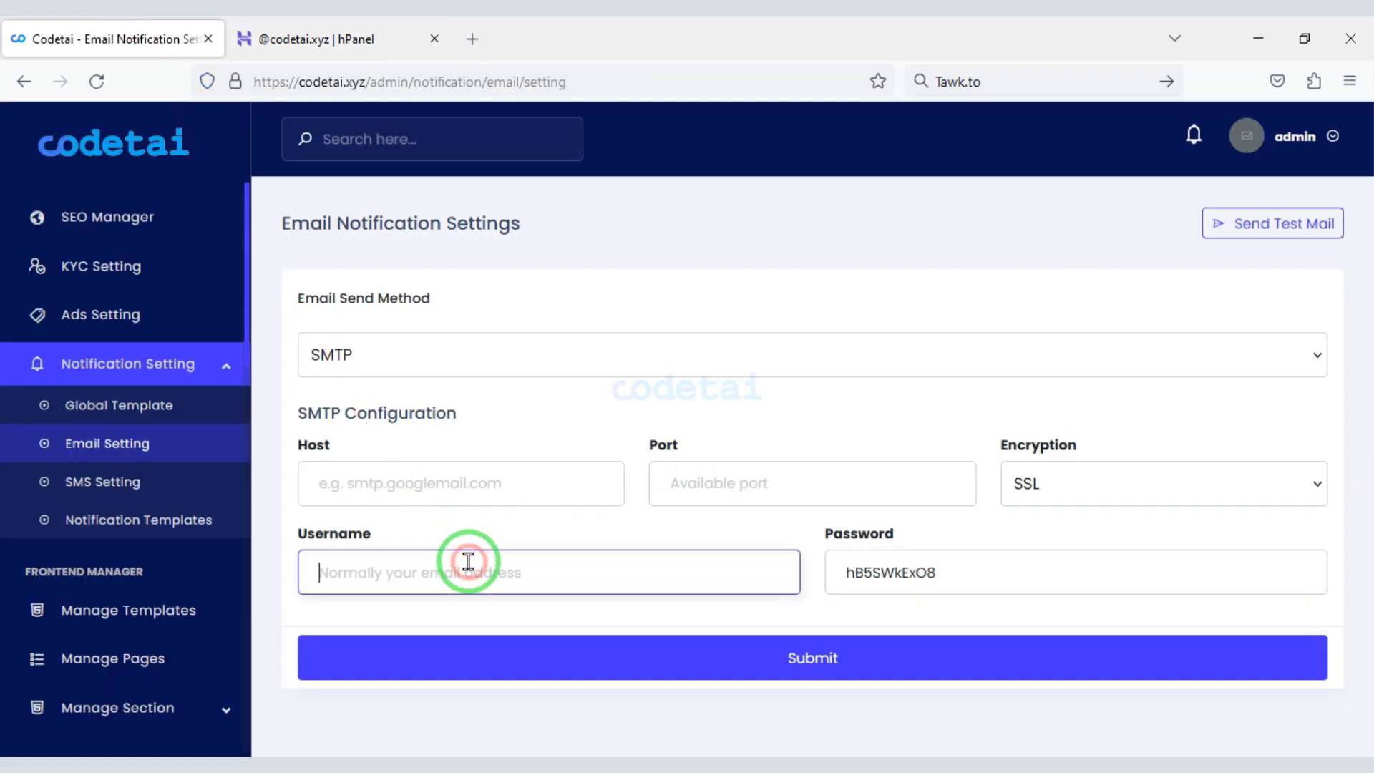
pyautogui.click(386, 28)
# Fill the SMTP host with the outgoing server smtp.titan.email
pyautogui.click(1052, 623)
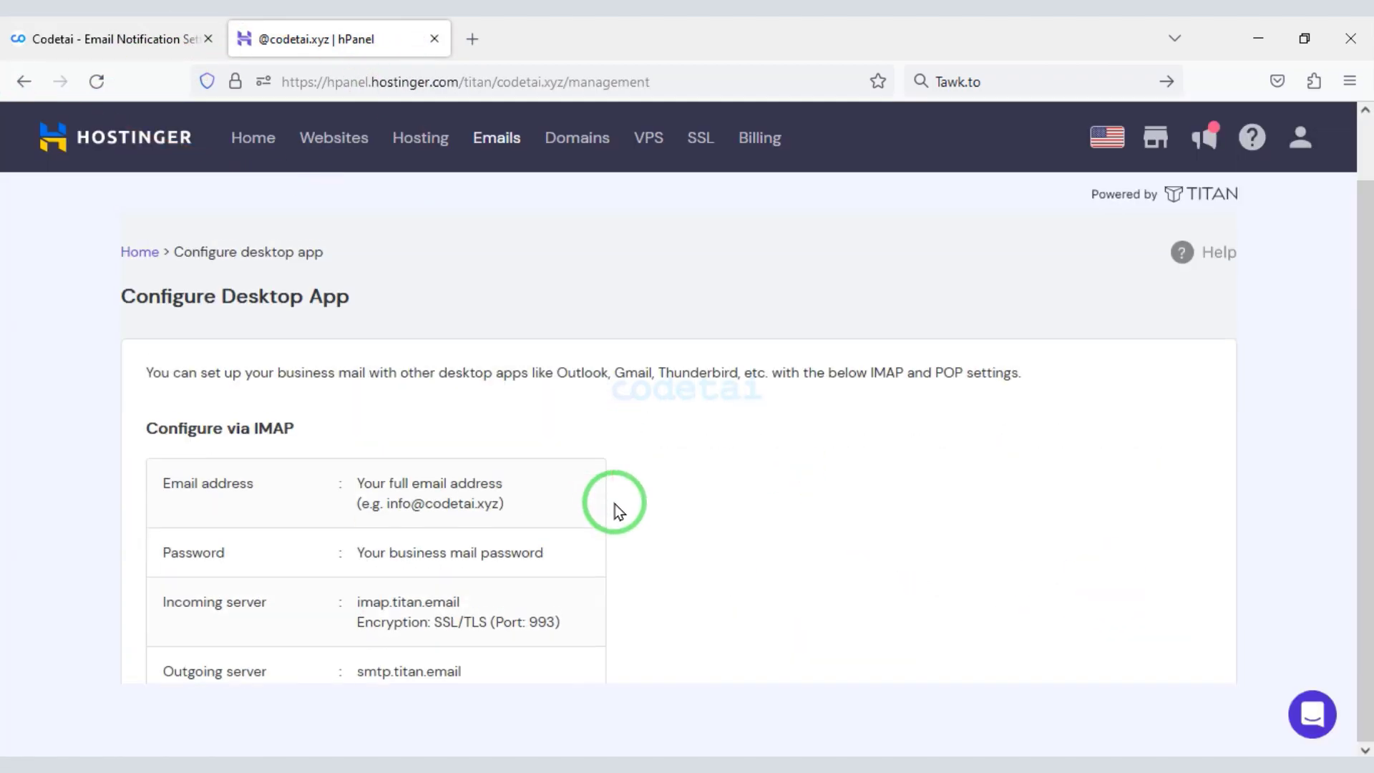
pyautogui.scroll(-5, 614, 523)
pyautogui.moveTo(472, 262); pyautogui.dragTo(356, 262)
pyautogui.rightClick(379, 263)
pyautogui.click(415, 463)
pyautogui.click(107, 39)
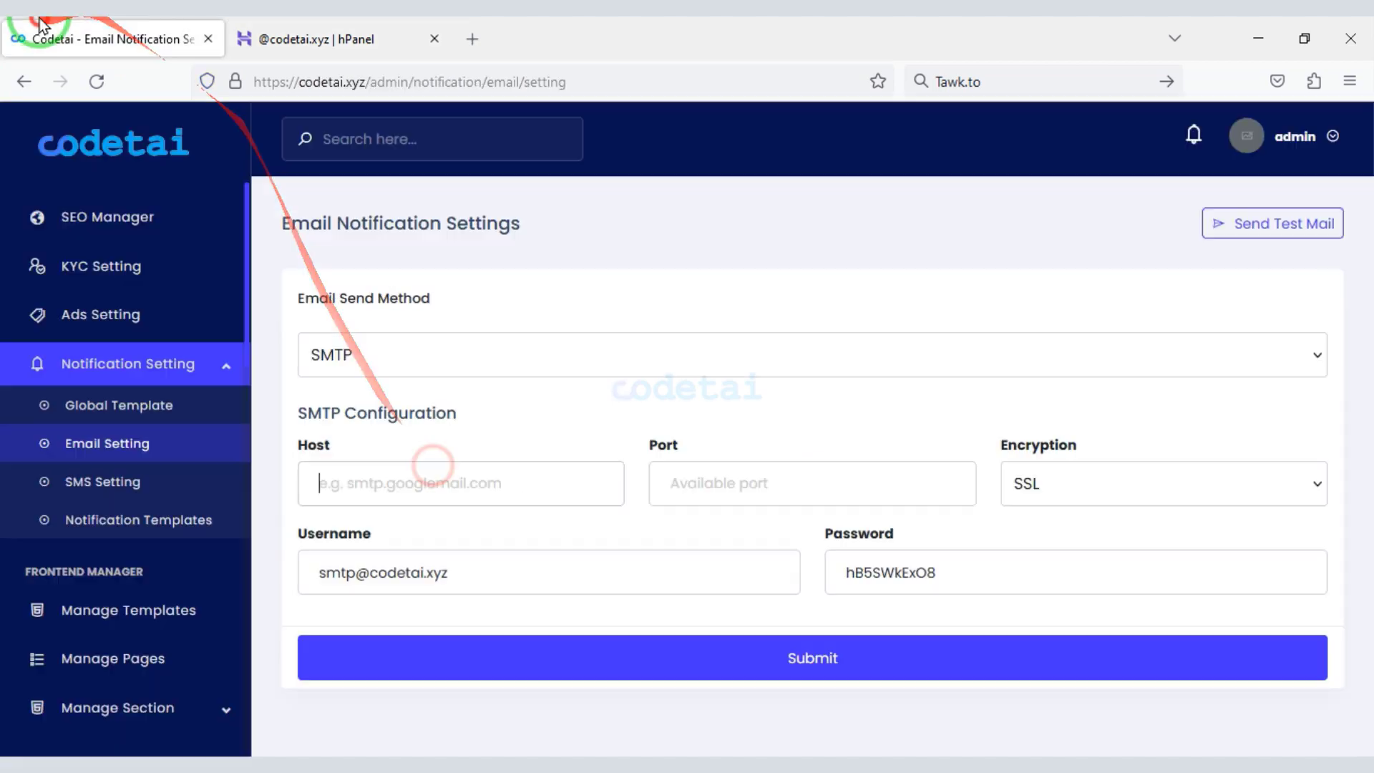
pyautogui.click(459, 483)
# Set SMTP port 465 with SSL encryption, save, and return to the admin dashboard
pyautogui.click(374, 32)
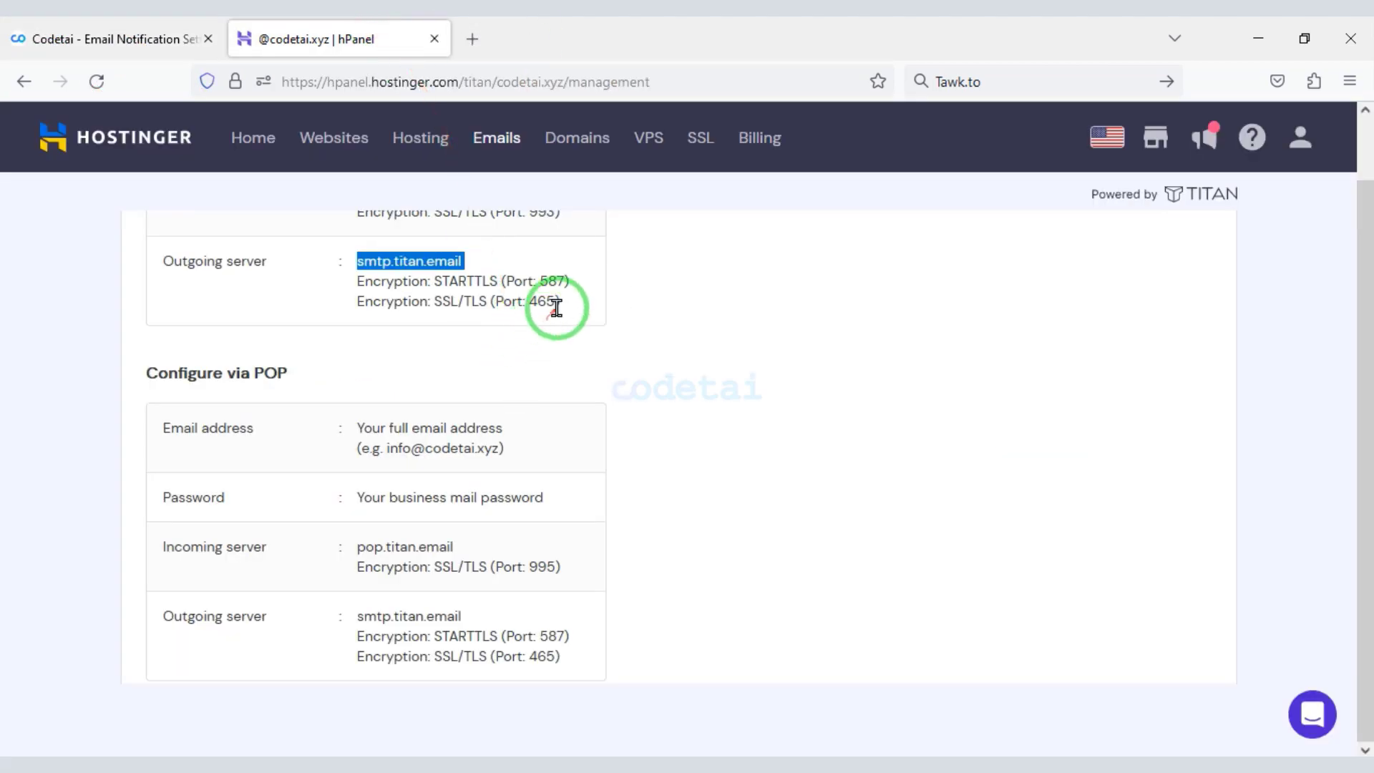
pyautogui.click(43, 36)
pyautogui.click(791, 474)
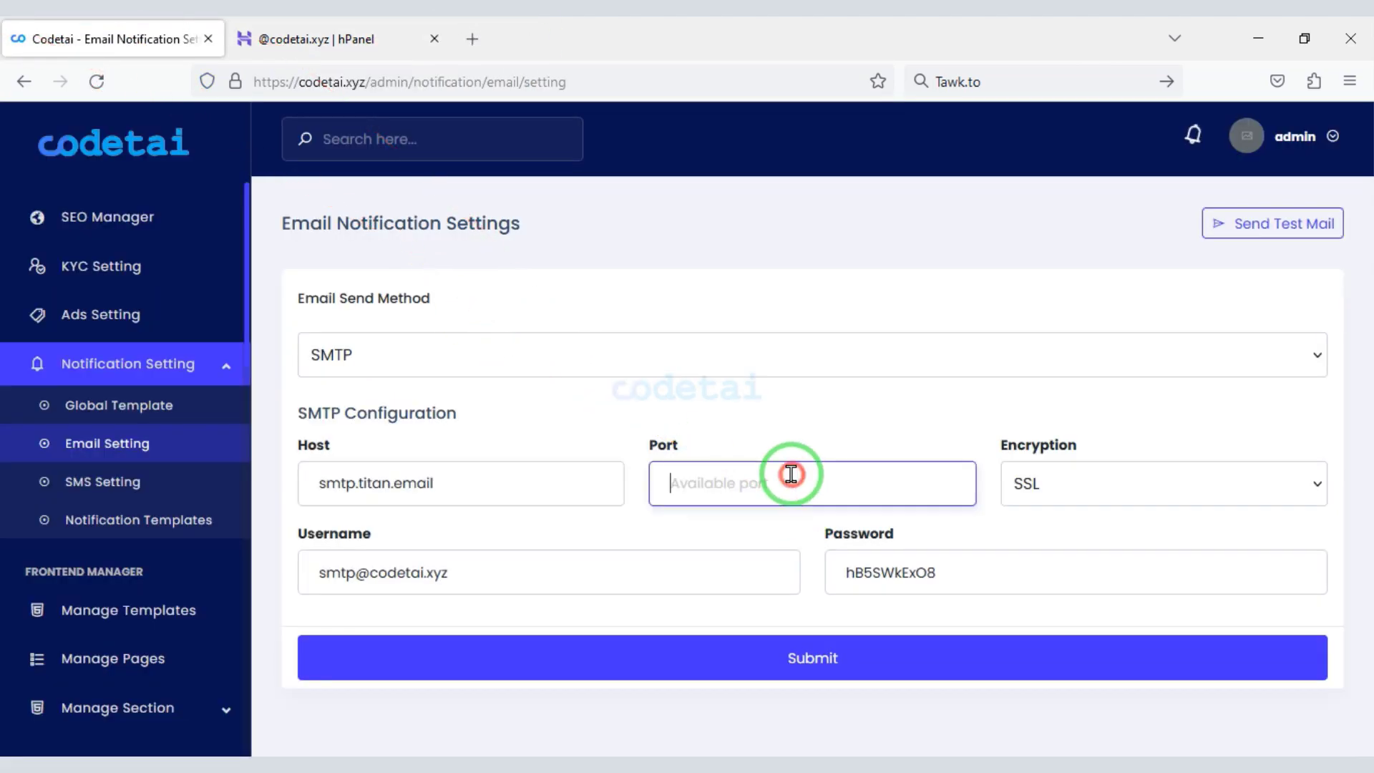
pyautogui.click(1141, 487)
pyautogui.click(1131, 521)
pyautogui.click(840, 655)
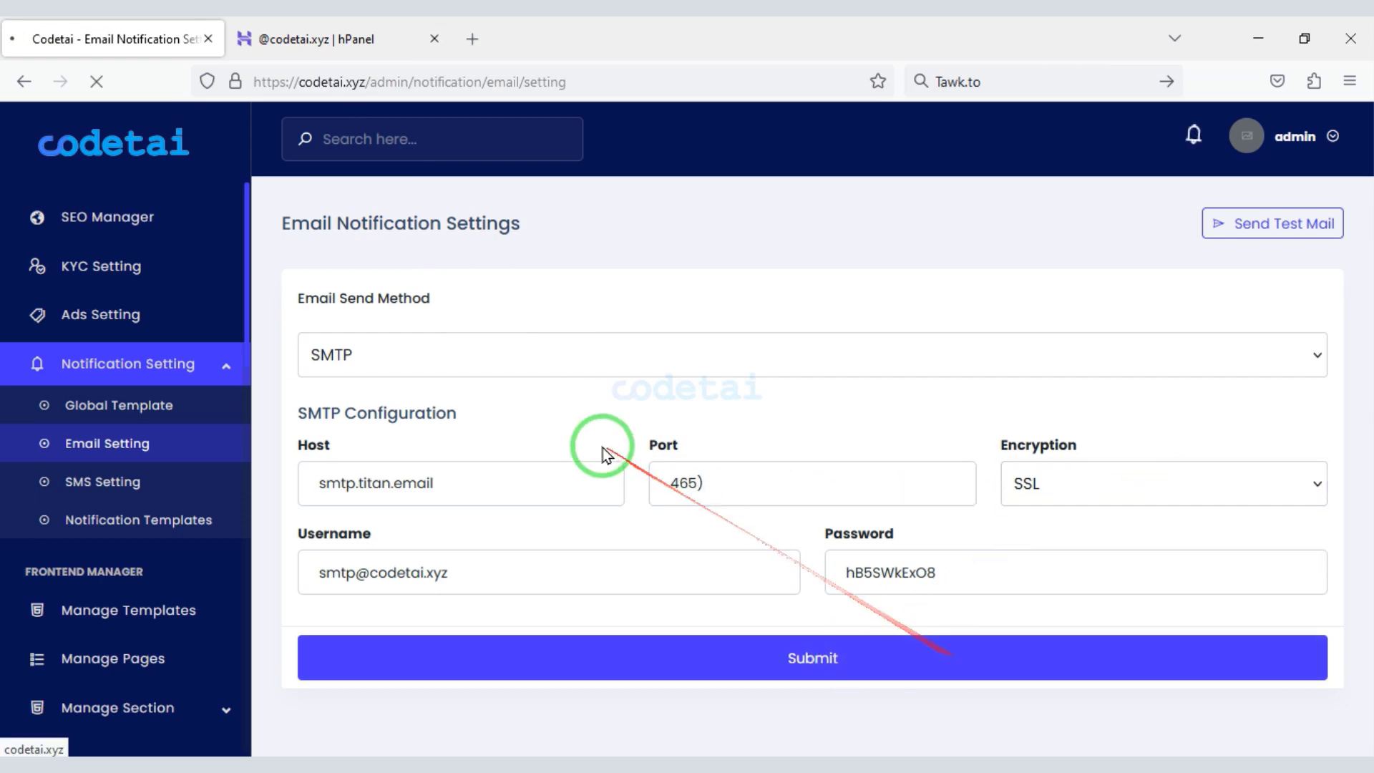
pyautogui.click(433, 39)
pyautogui.click(445, 669)
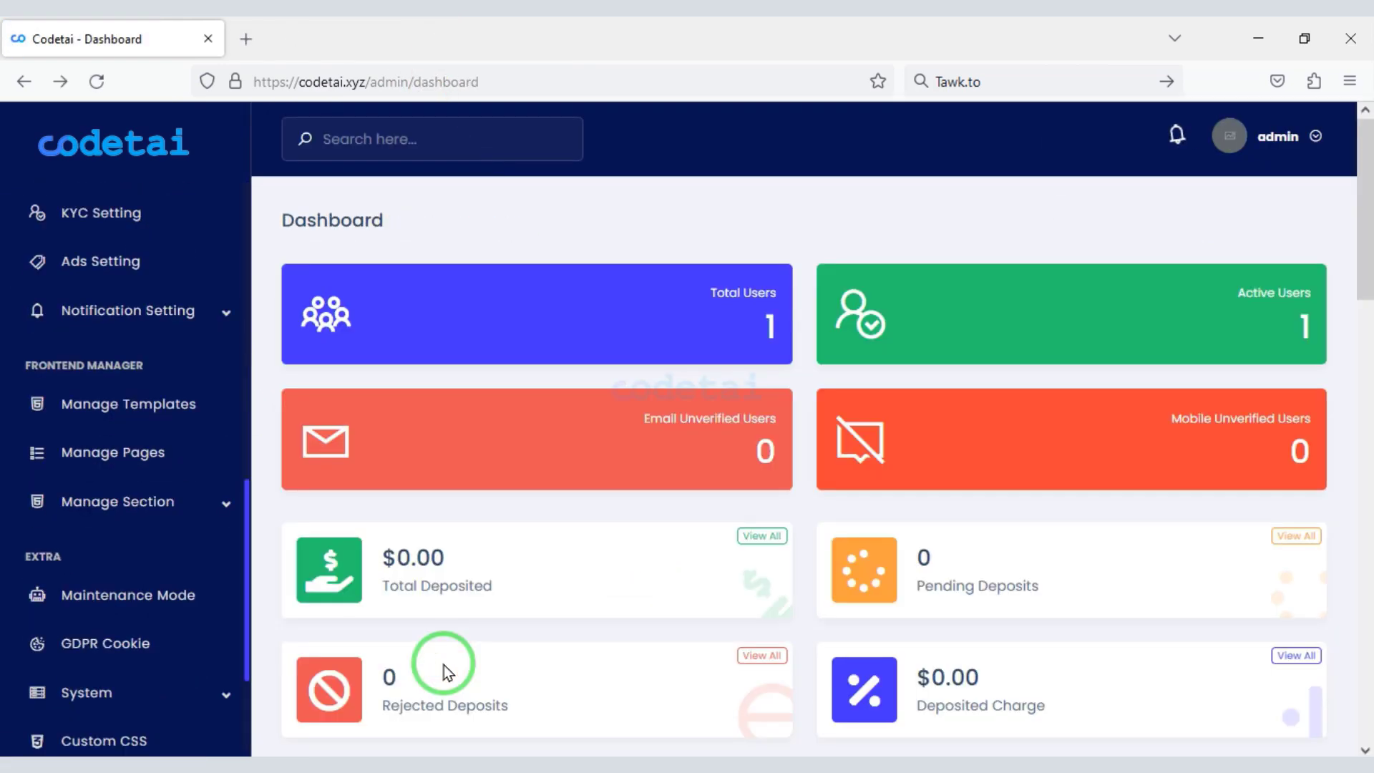
# Open Manage Pages and close the Add New page form without saving
pyautogui.click(147, 462)
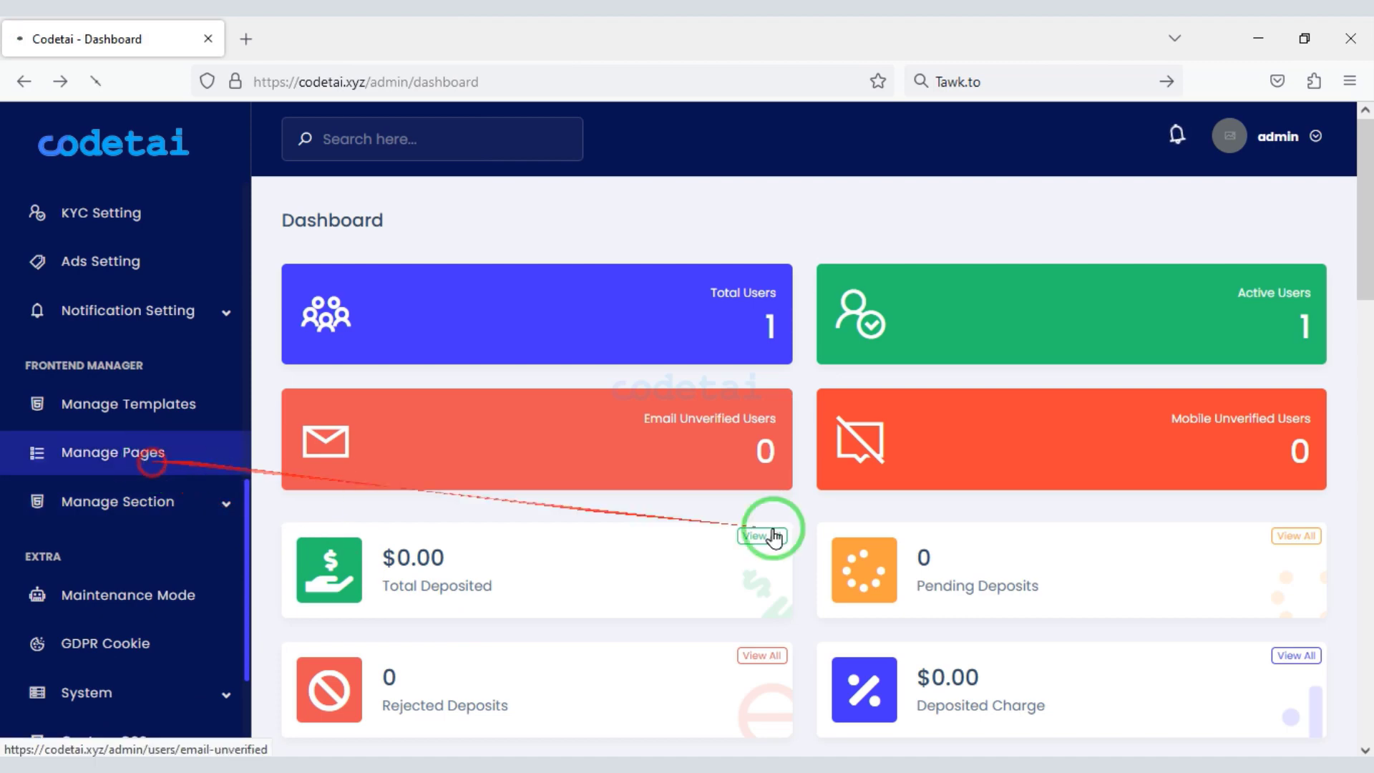
pyautogui.click(1292, 228)
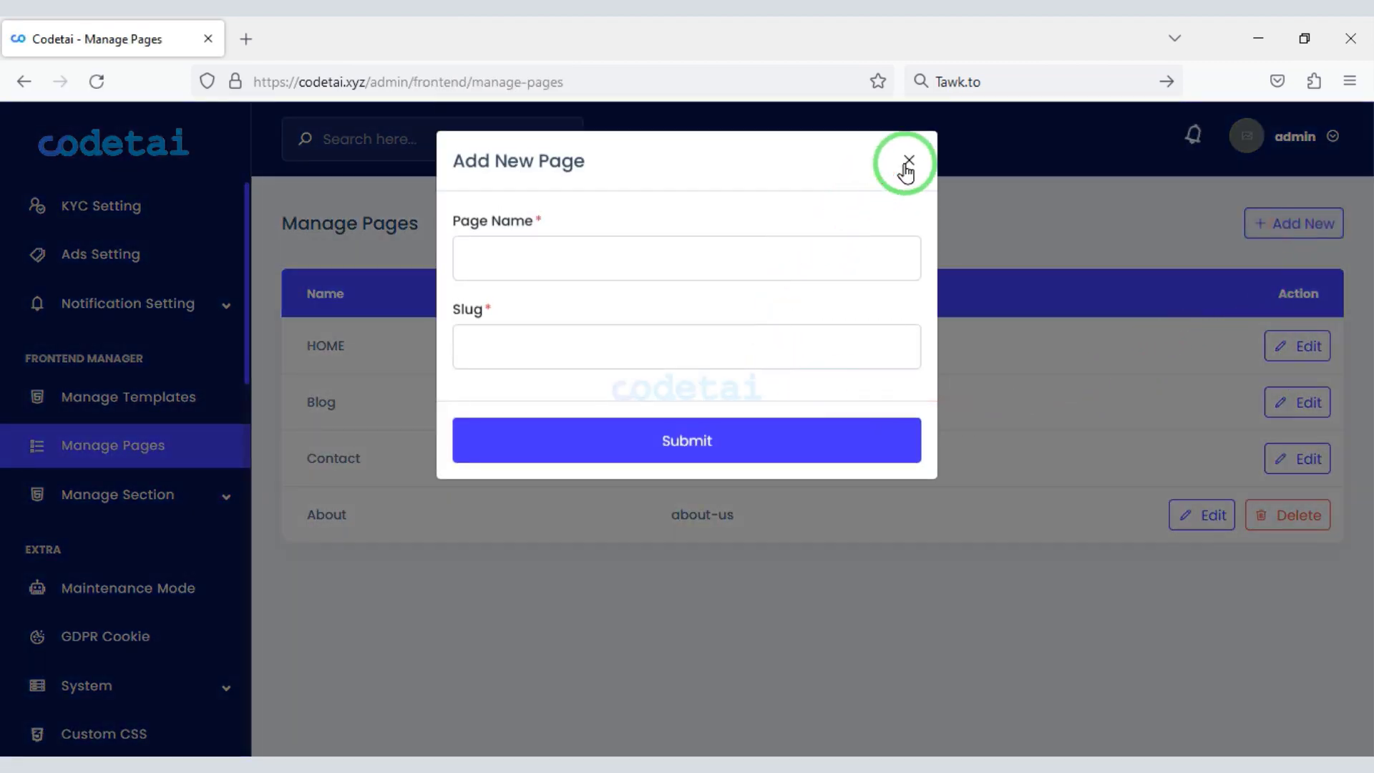
pyautogui.click(908, 167)
# Browse the About Us, Banner and Blog section editors under Manage Section
pyautogui.click(164, 502)
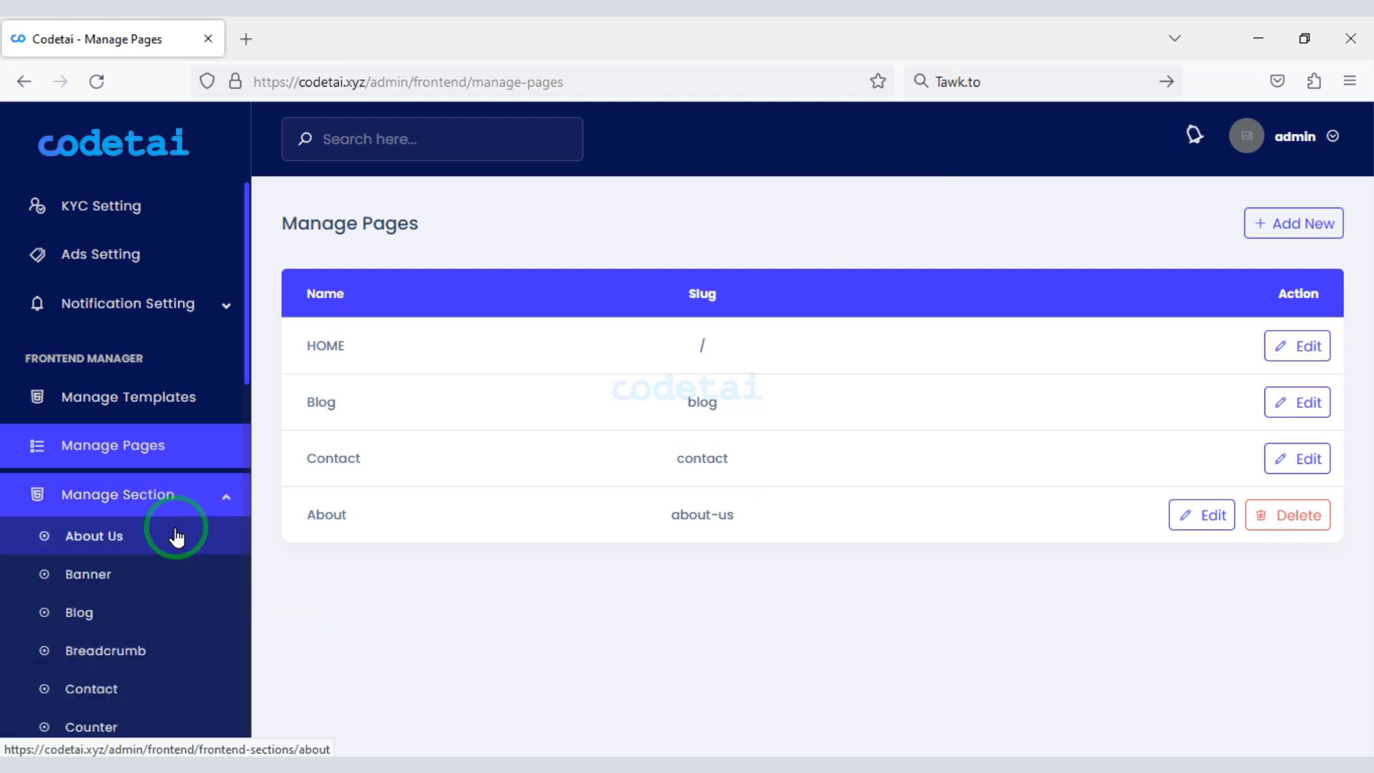
pyautogui.scroll(-10, 184, 561)
pyautogui.scroll(7, 184, 562)
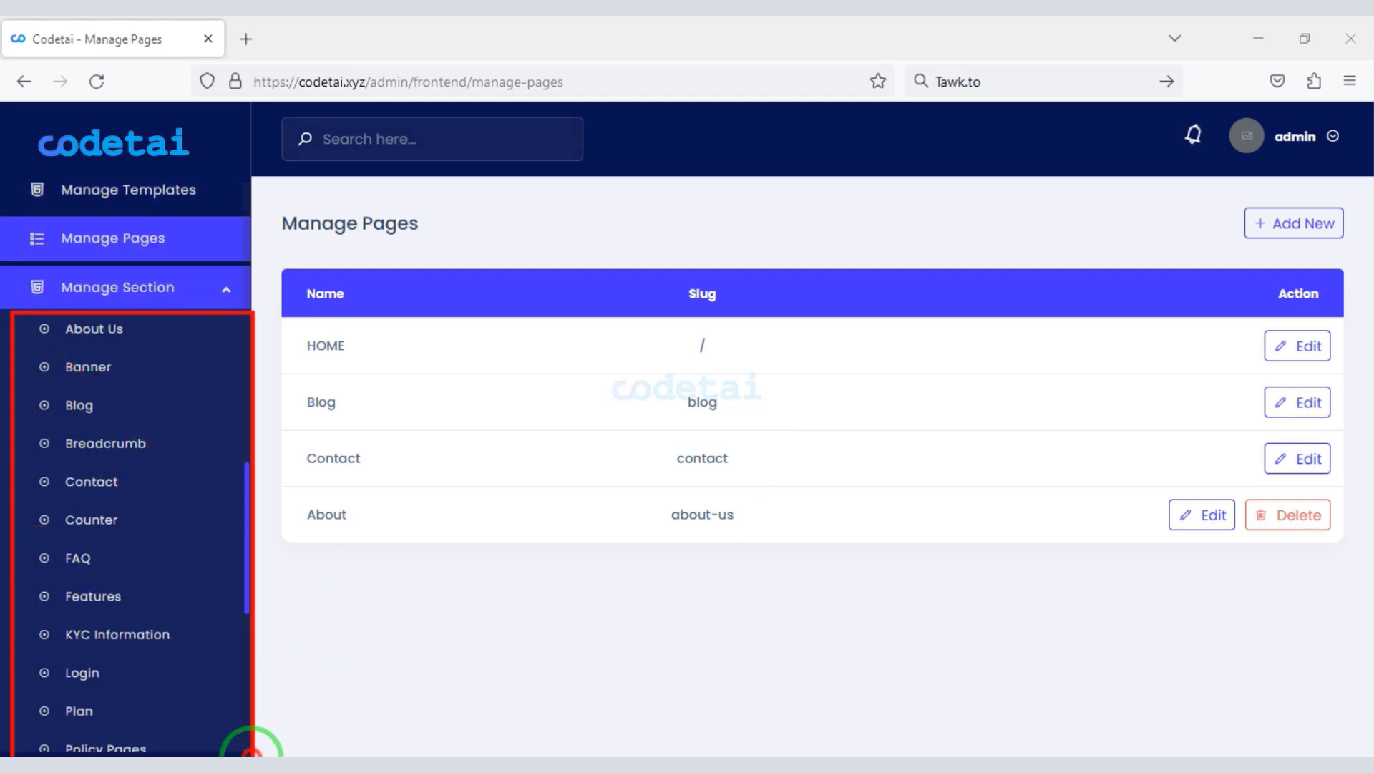
pyautogui.press('Escape')
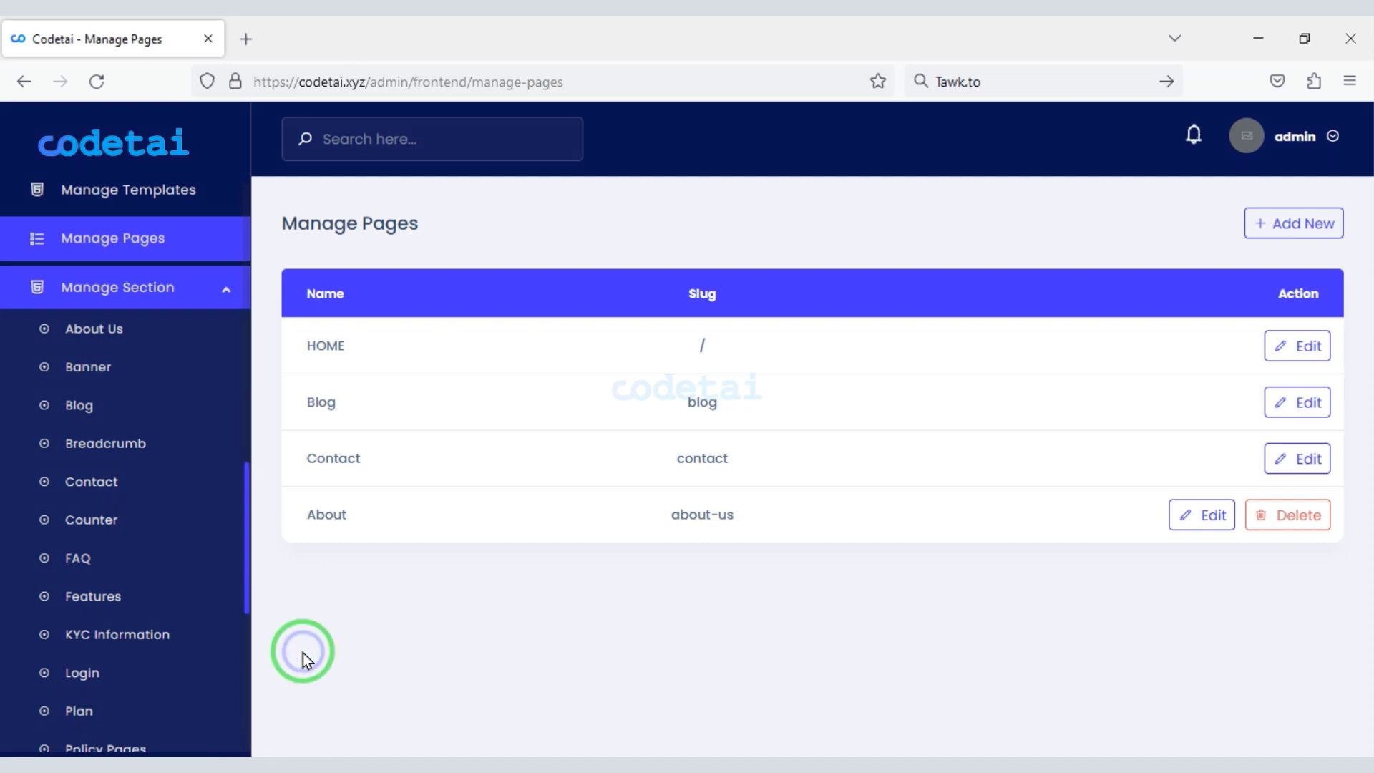
pyautogui.click(135, 337)
pyautogui.scroll(-5, 1343, 374)
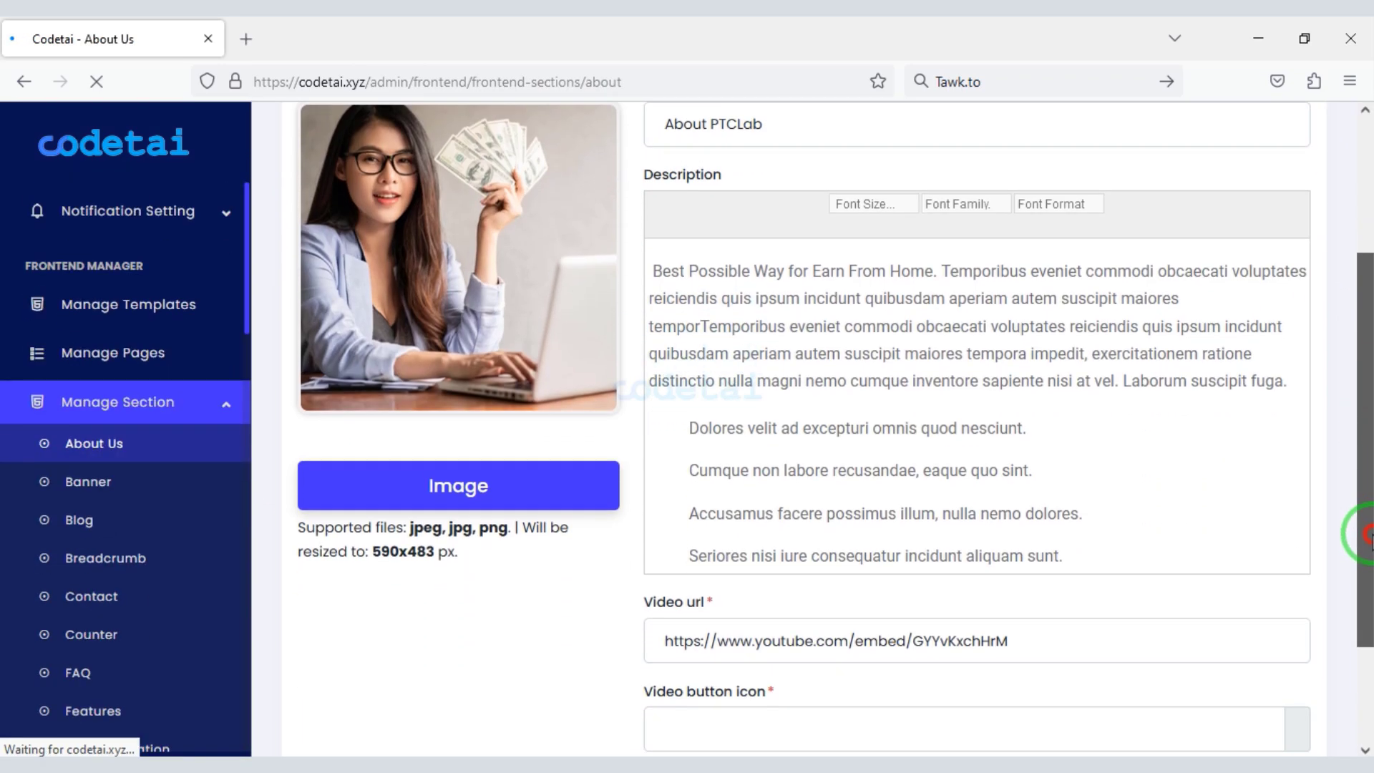
pyautogui.click(175, 491)
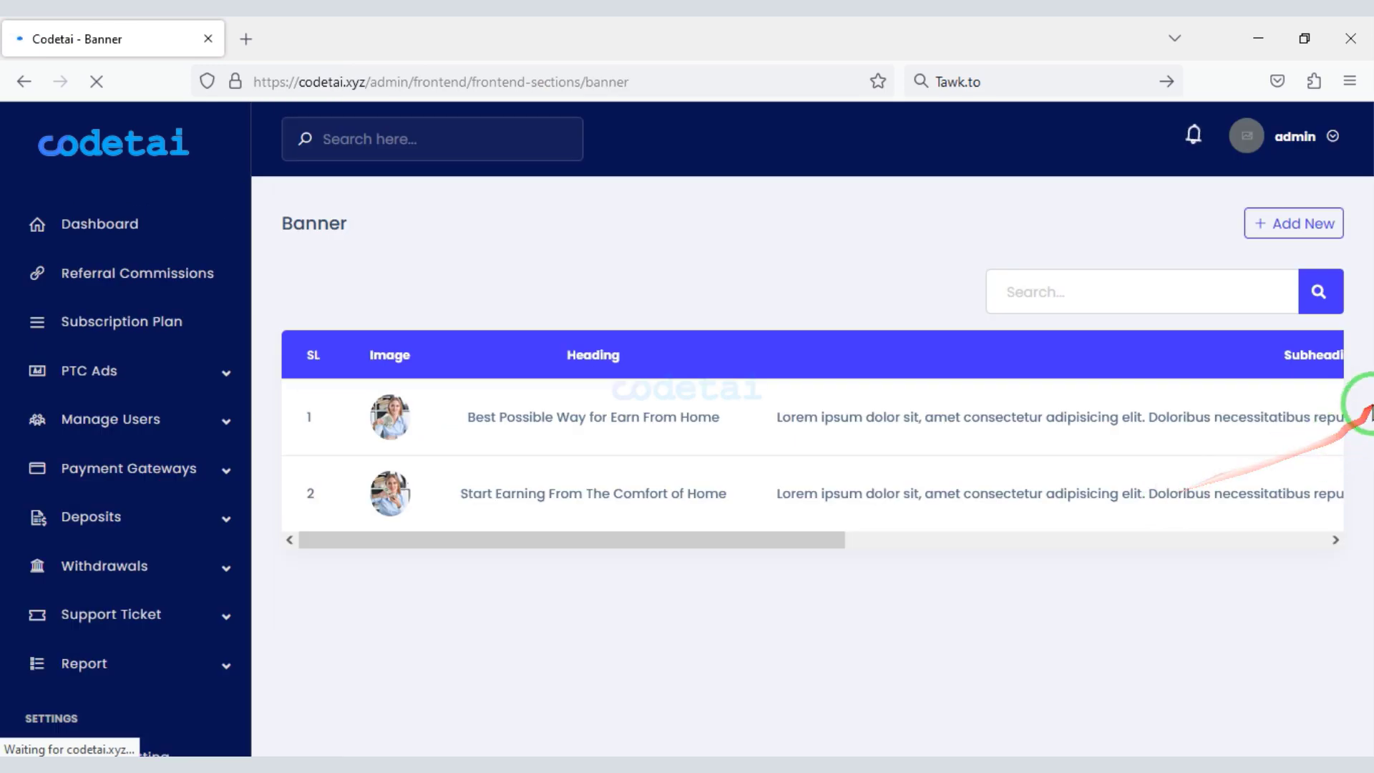
pyautogui.click(133, 493)
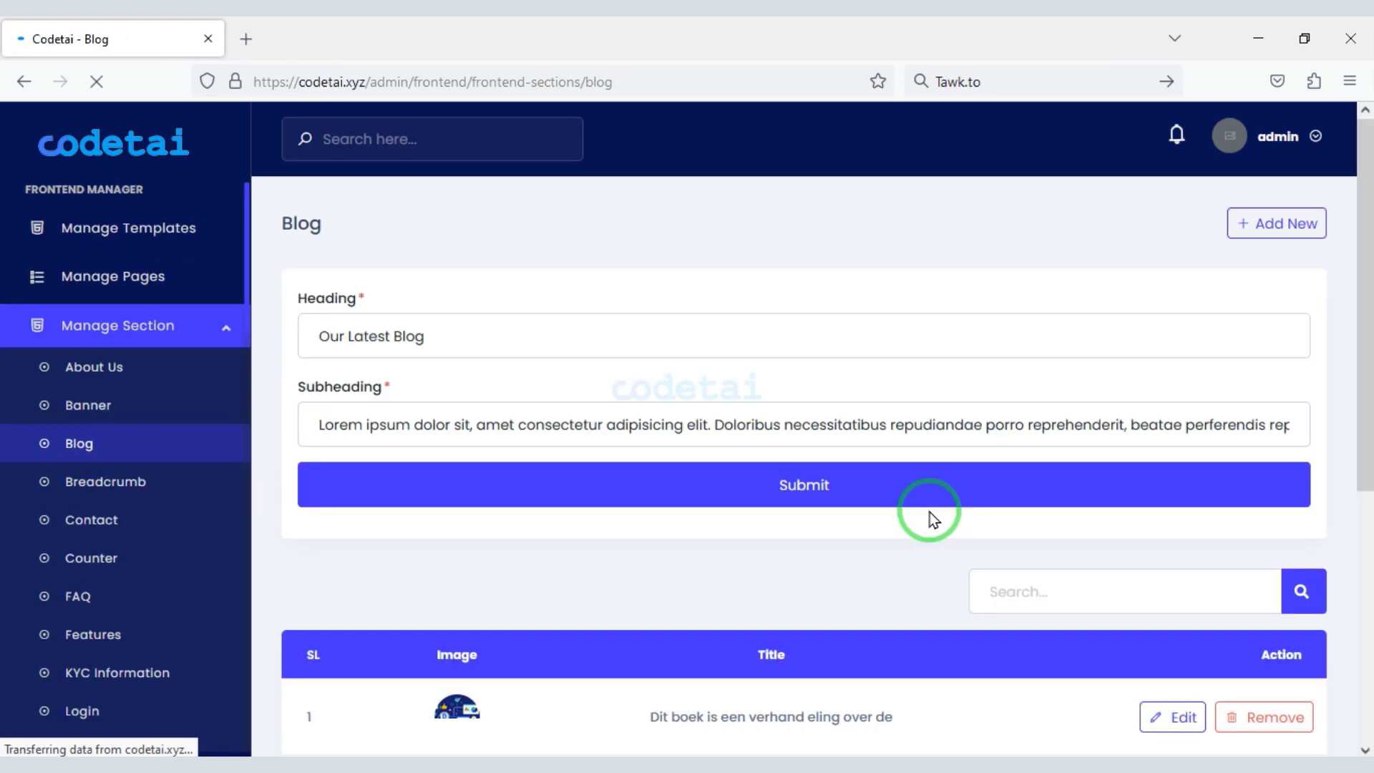
pyautogui.moveTo(1366, 452); pyautogui.dragTo(1359, 659)
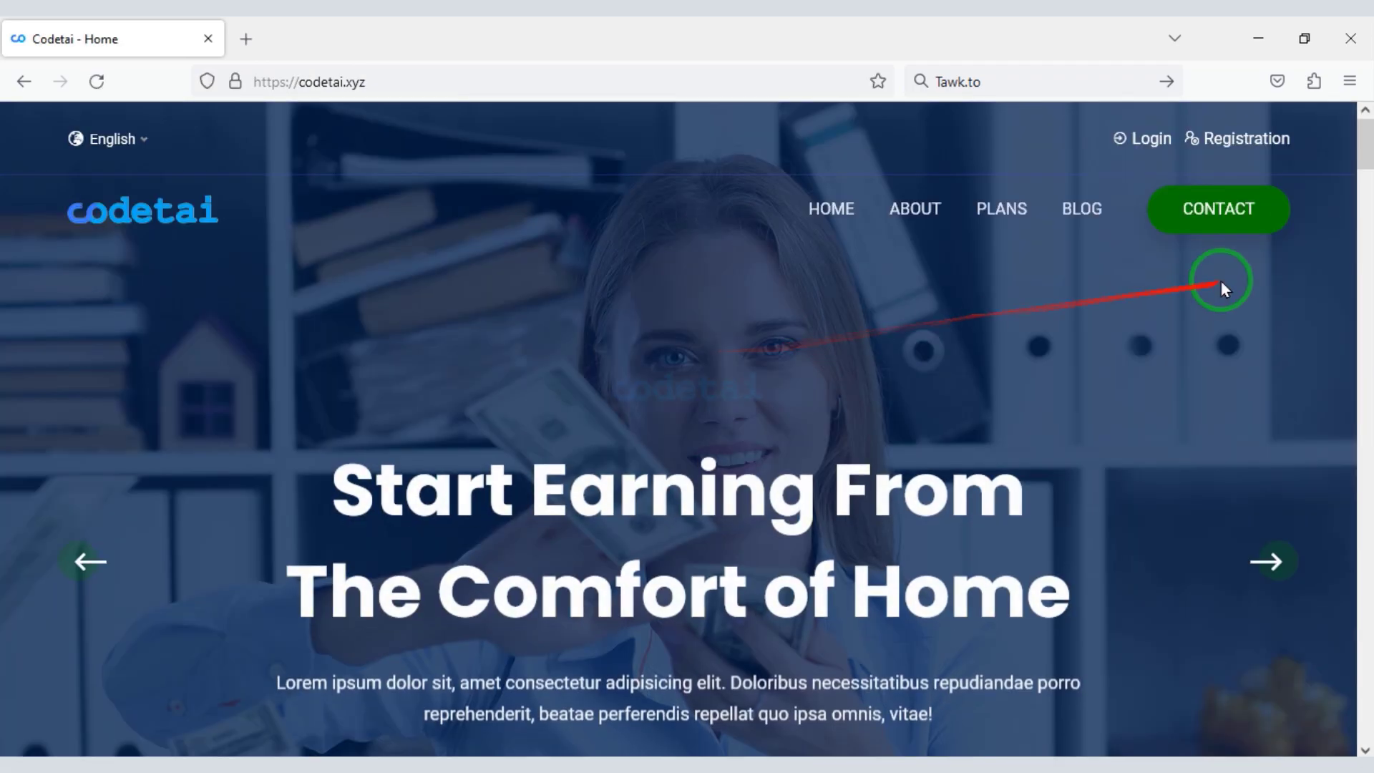
pyautogui.moveTo(1367, 165)
pyautogui.mouseDown()
pyautogui.moveTo(1366, 744)
pyautogui.moveTo(1365, 138)
pyautogui.mouseUp()
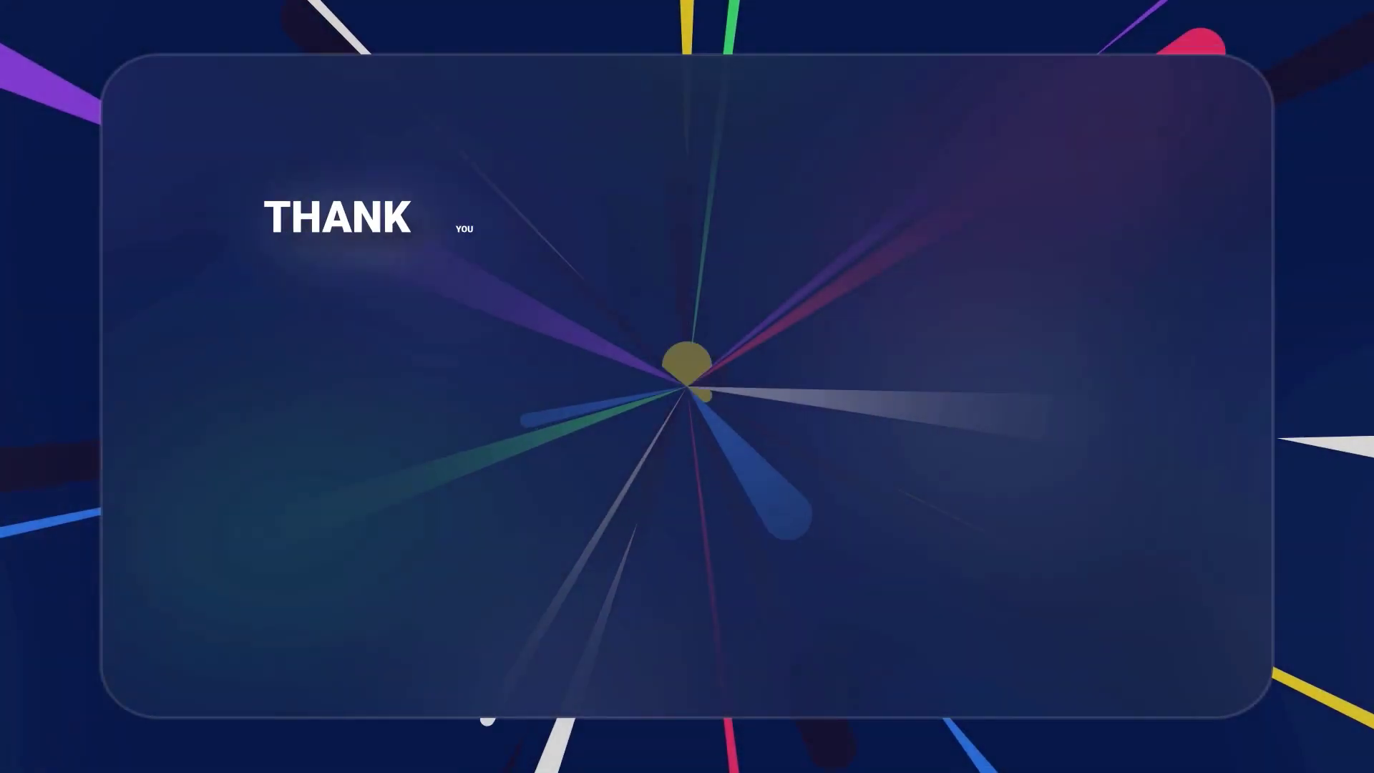